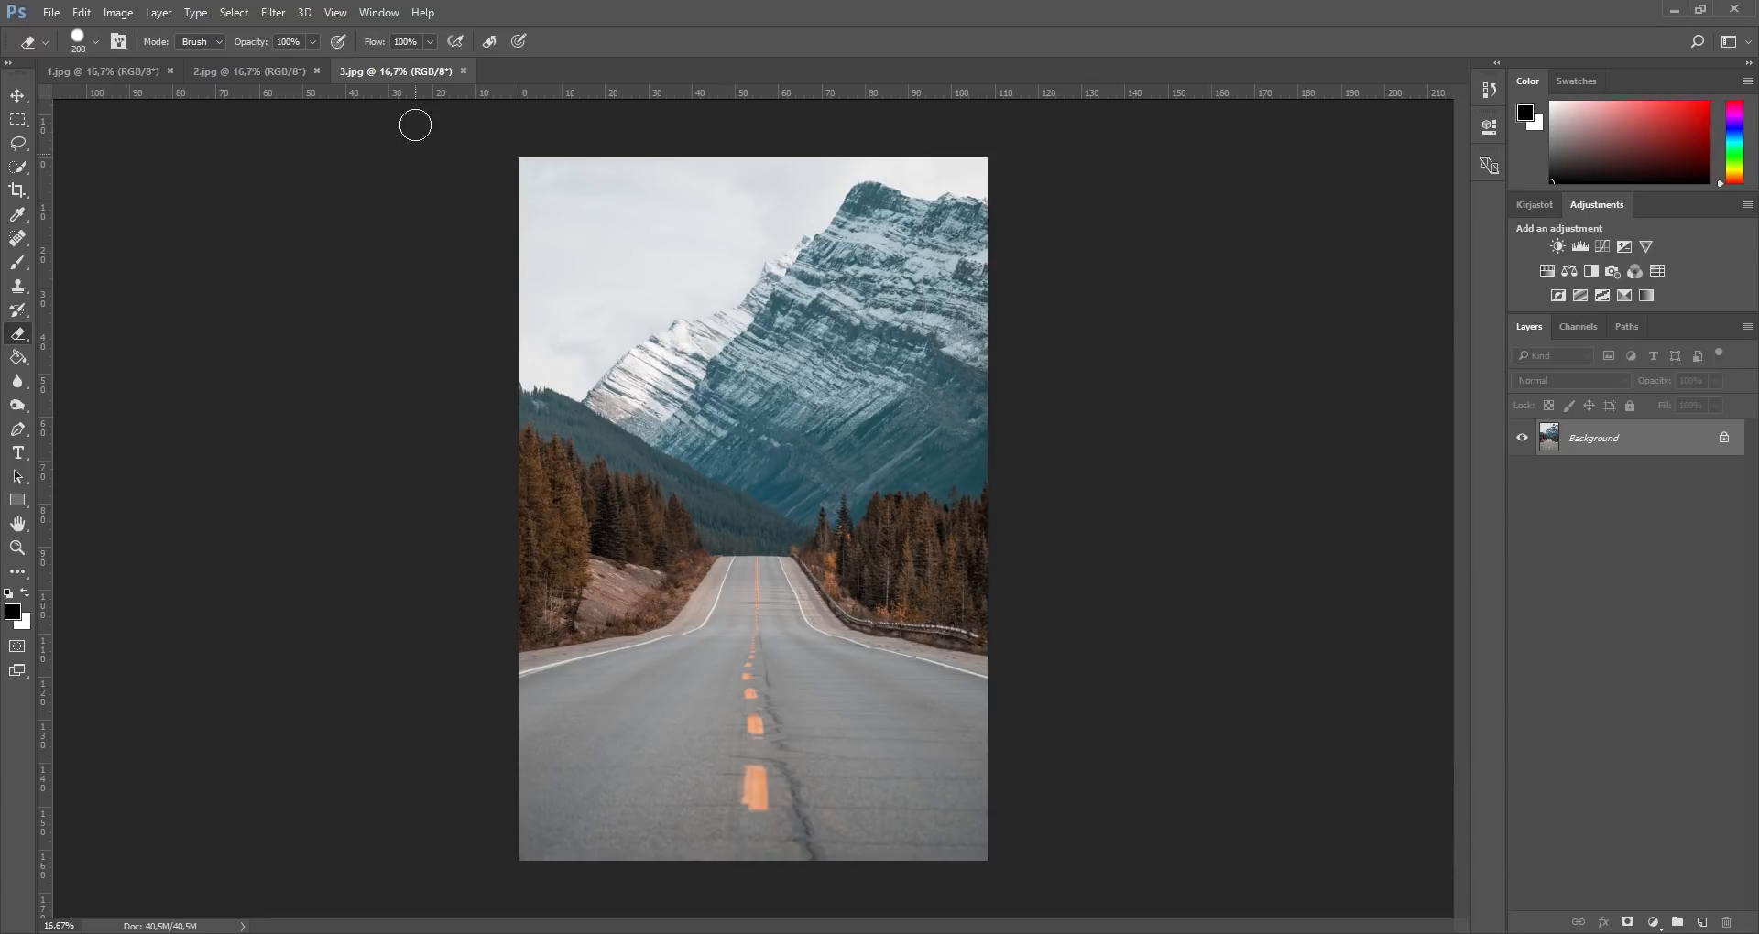
# Step: Look through the three open photos: the skateboarder, the starry sky and the mountain road
pyautogui.click(275, 70)
pyautogui.click(123, 69)
pyautogui.click(366, 71)
pyautogui.click(121, 73)
pyautogui.click(261, 69)
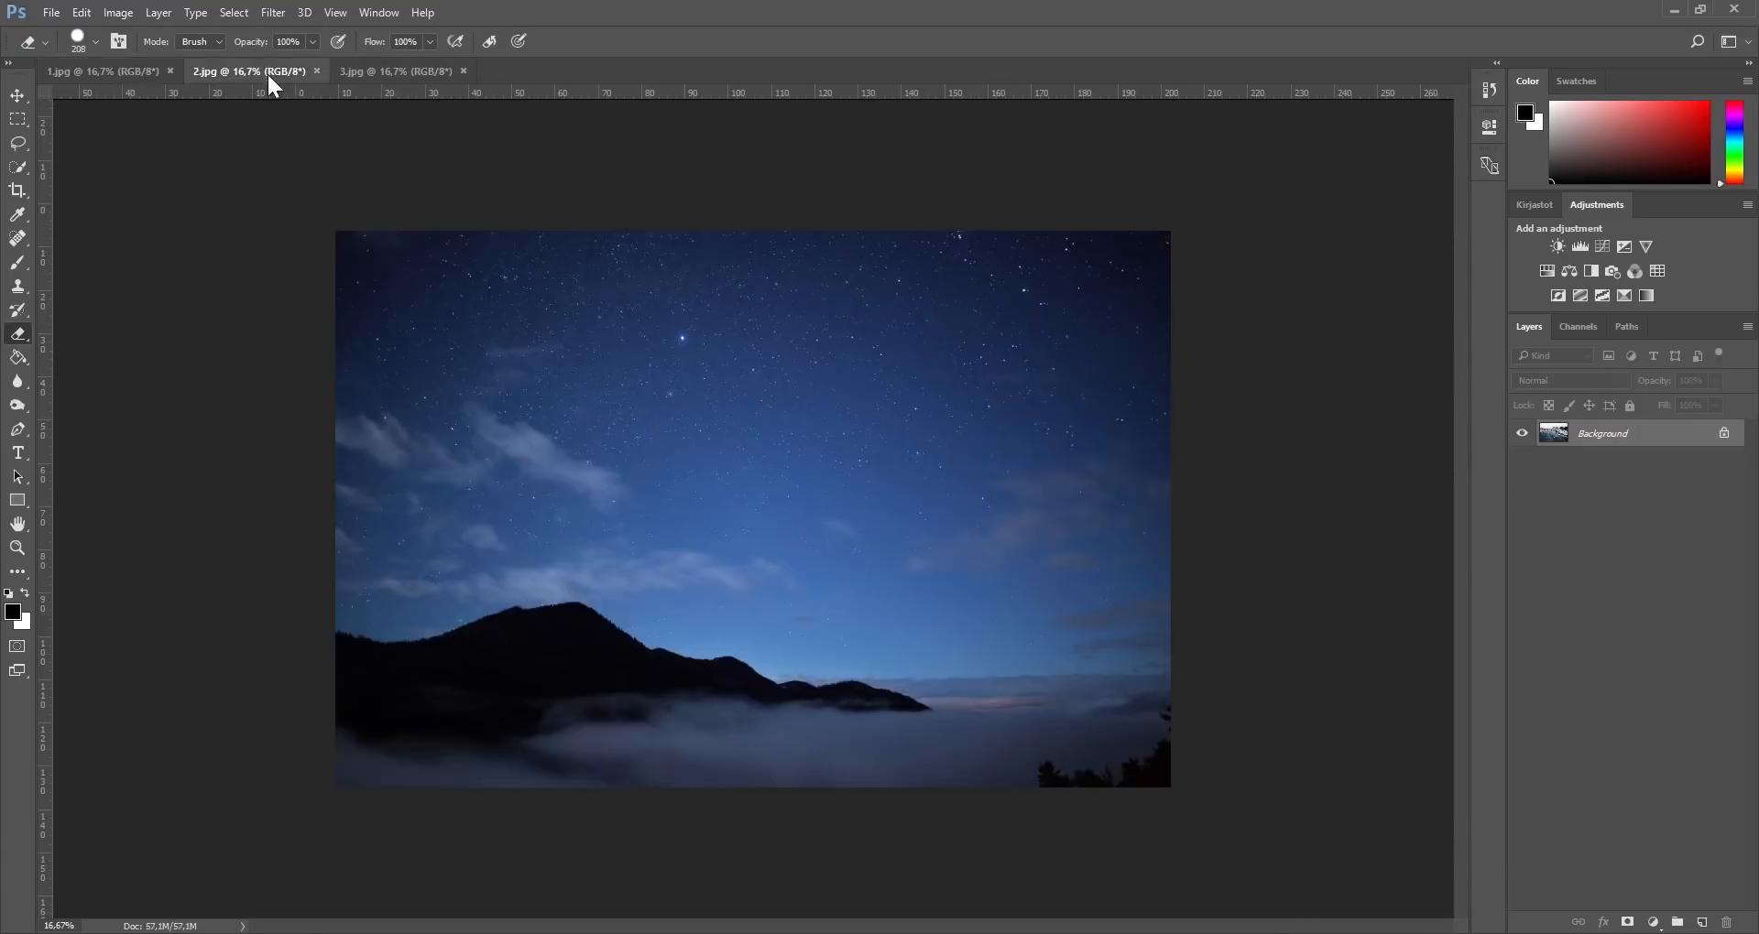
pyautogui.click(387, 73)
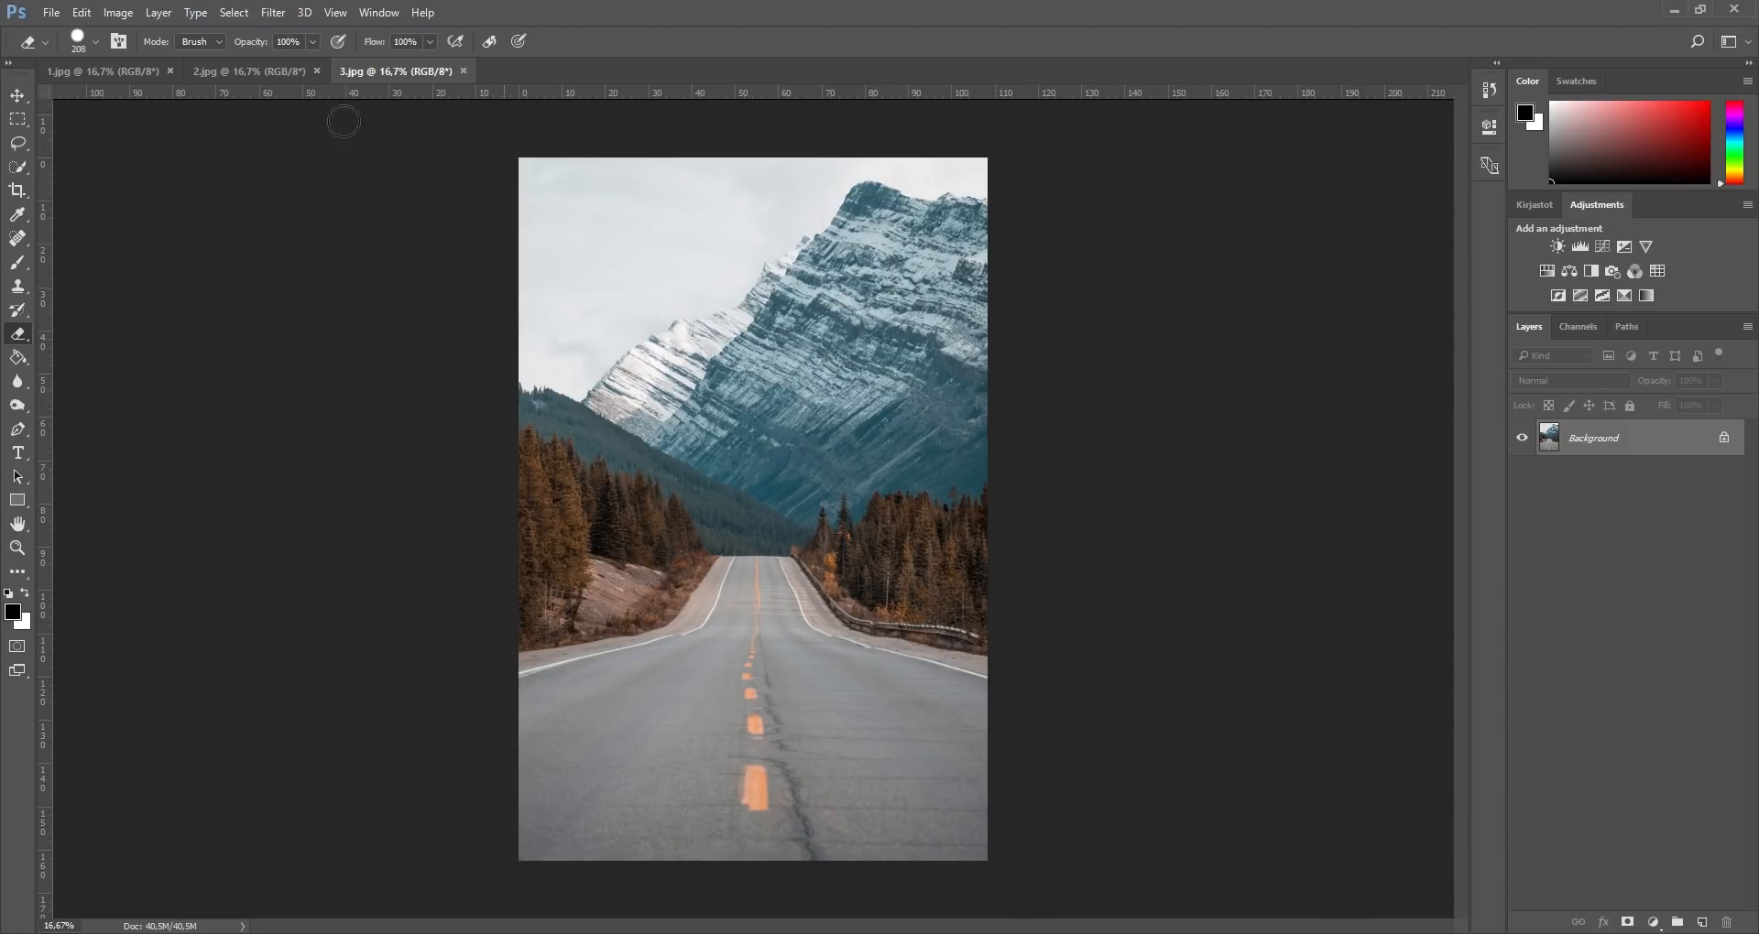
pyautogui.click(108, 80)
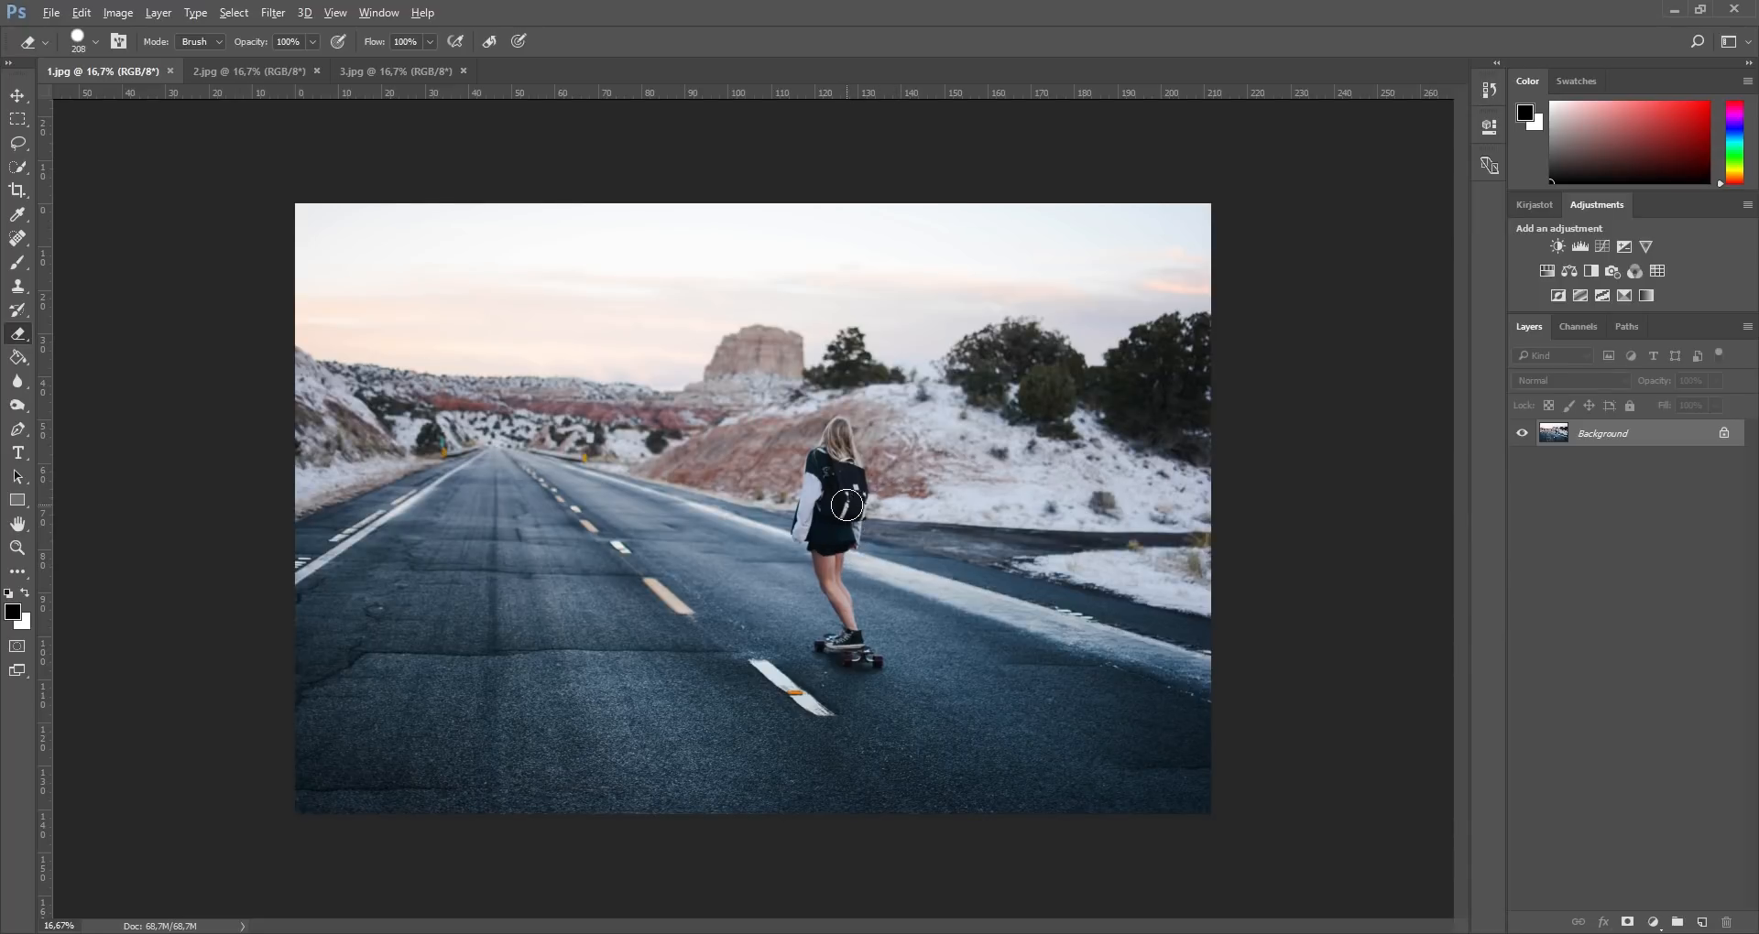
# Step: In 1.jpg, start a Pen tool path along the front edge of the skateboarder's leg, working up from the ankle
pyautogui.scroll(6, 846, 505)
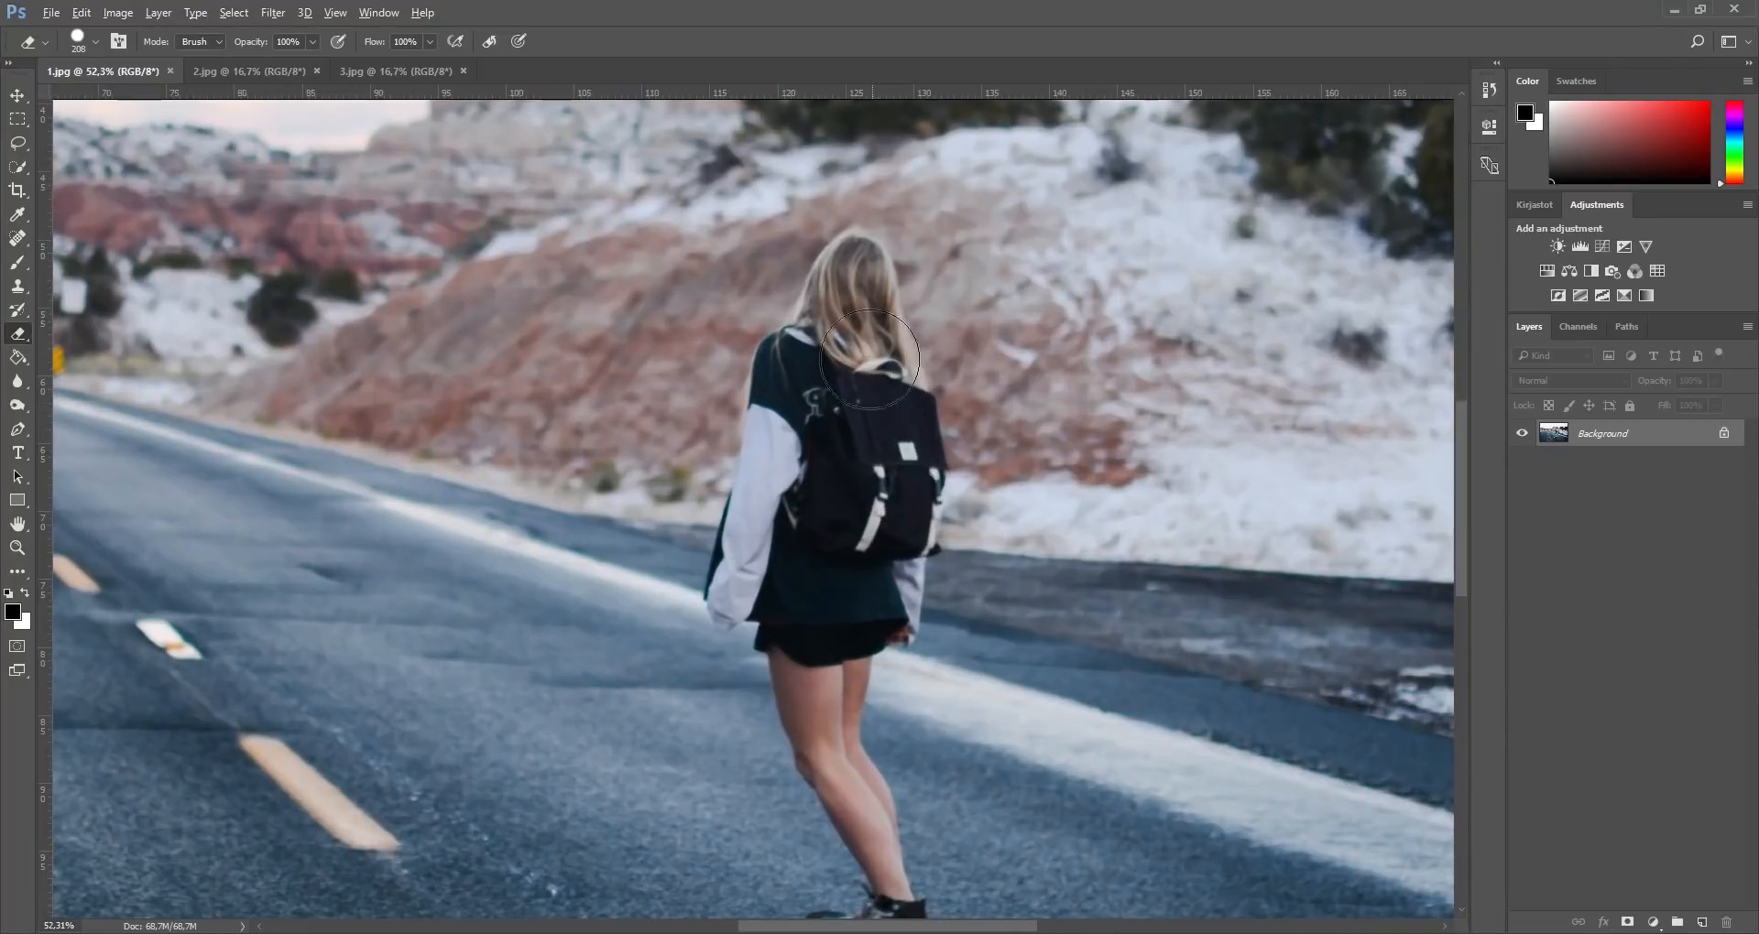
pyautogui.scroll(2, 847, 647)
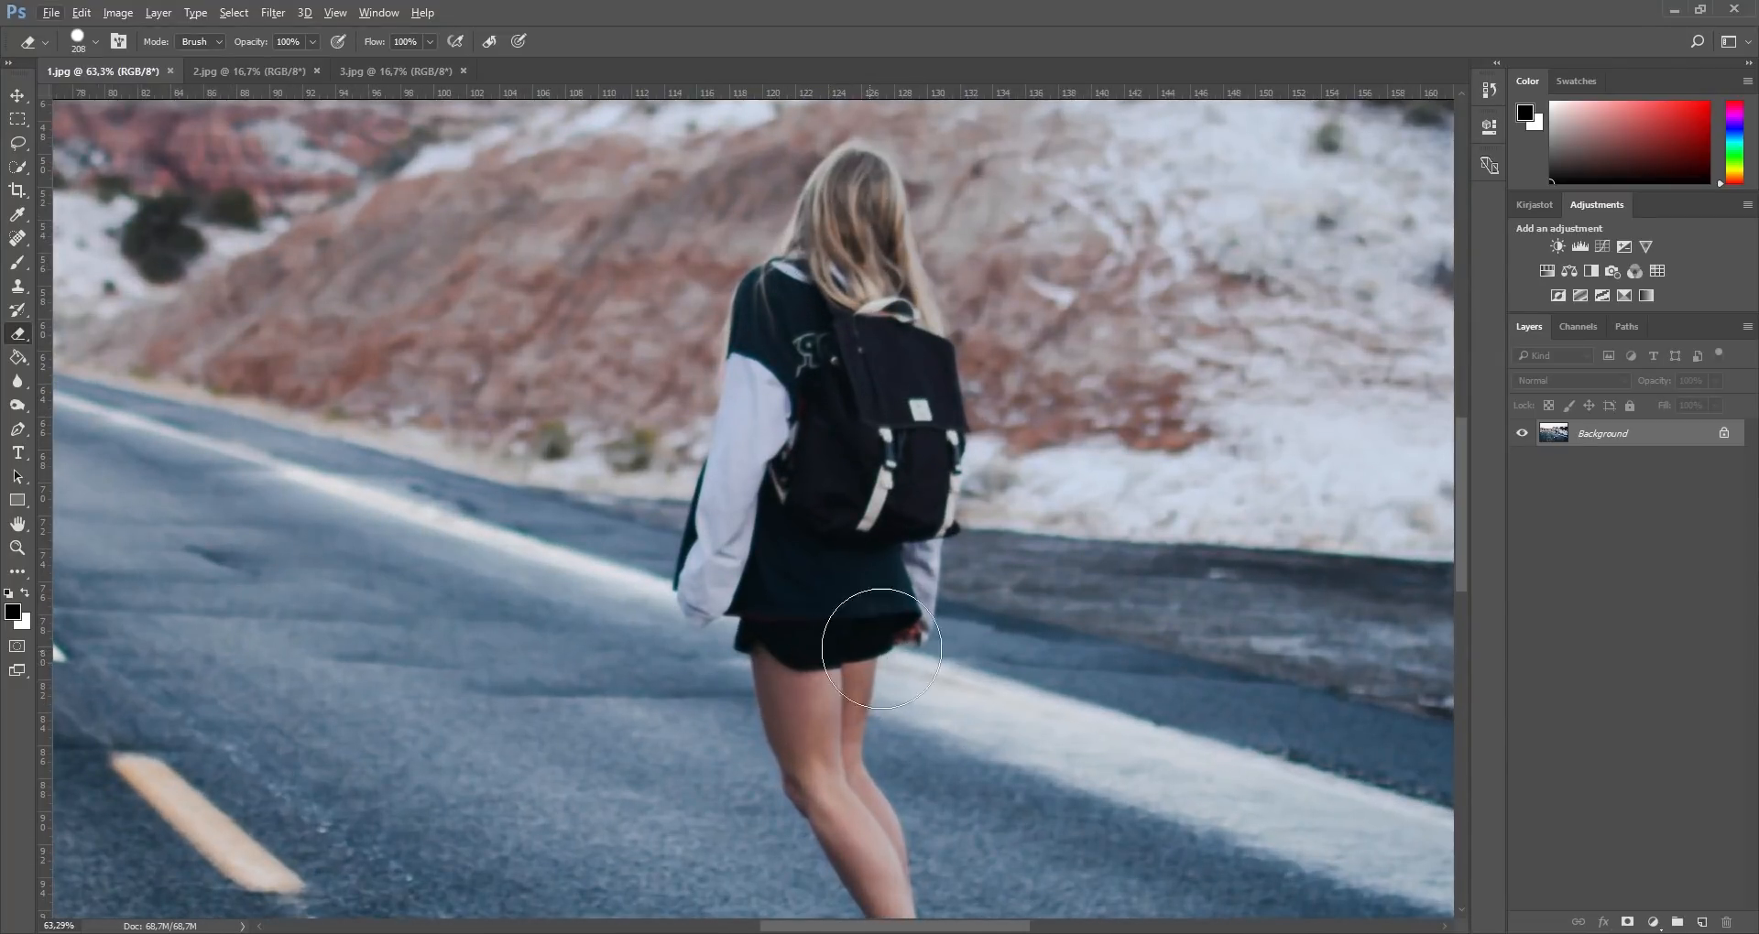
pyautogui.scroll(-3, 862, 641)
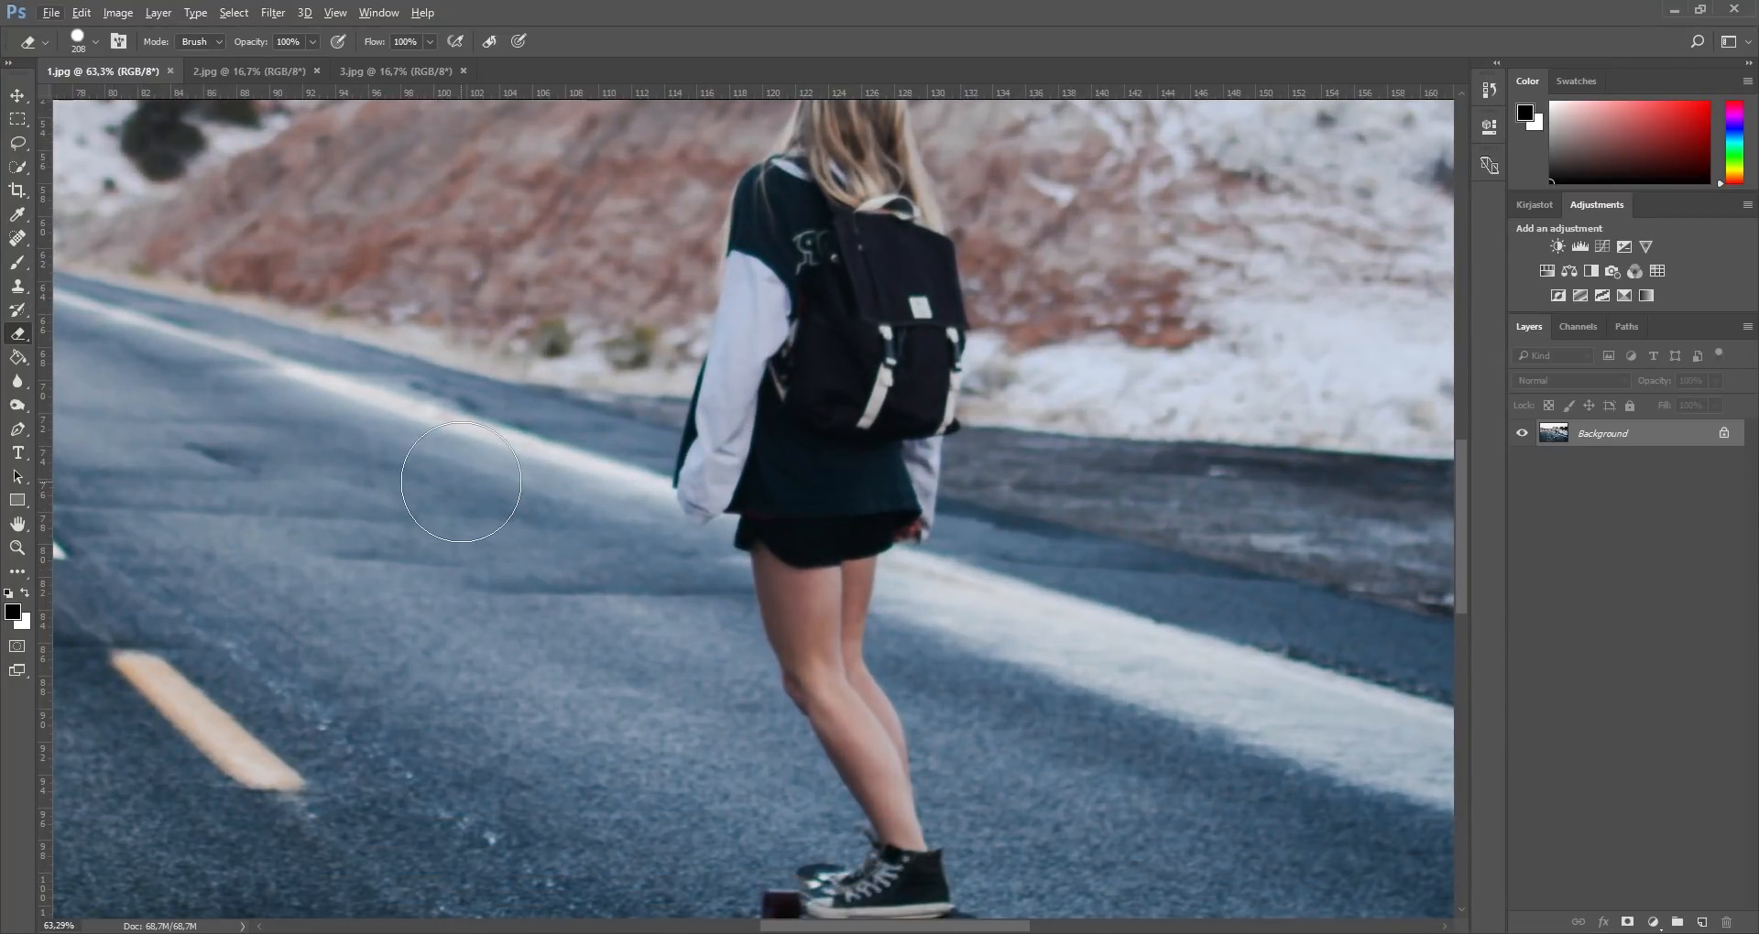
pyautogui.click(18, 428)
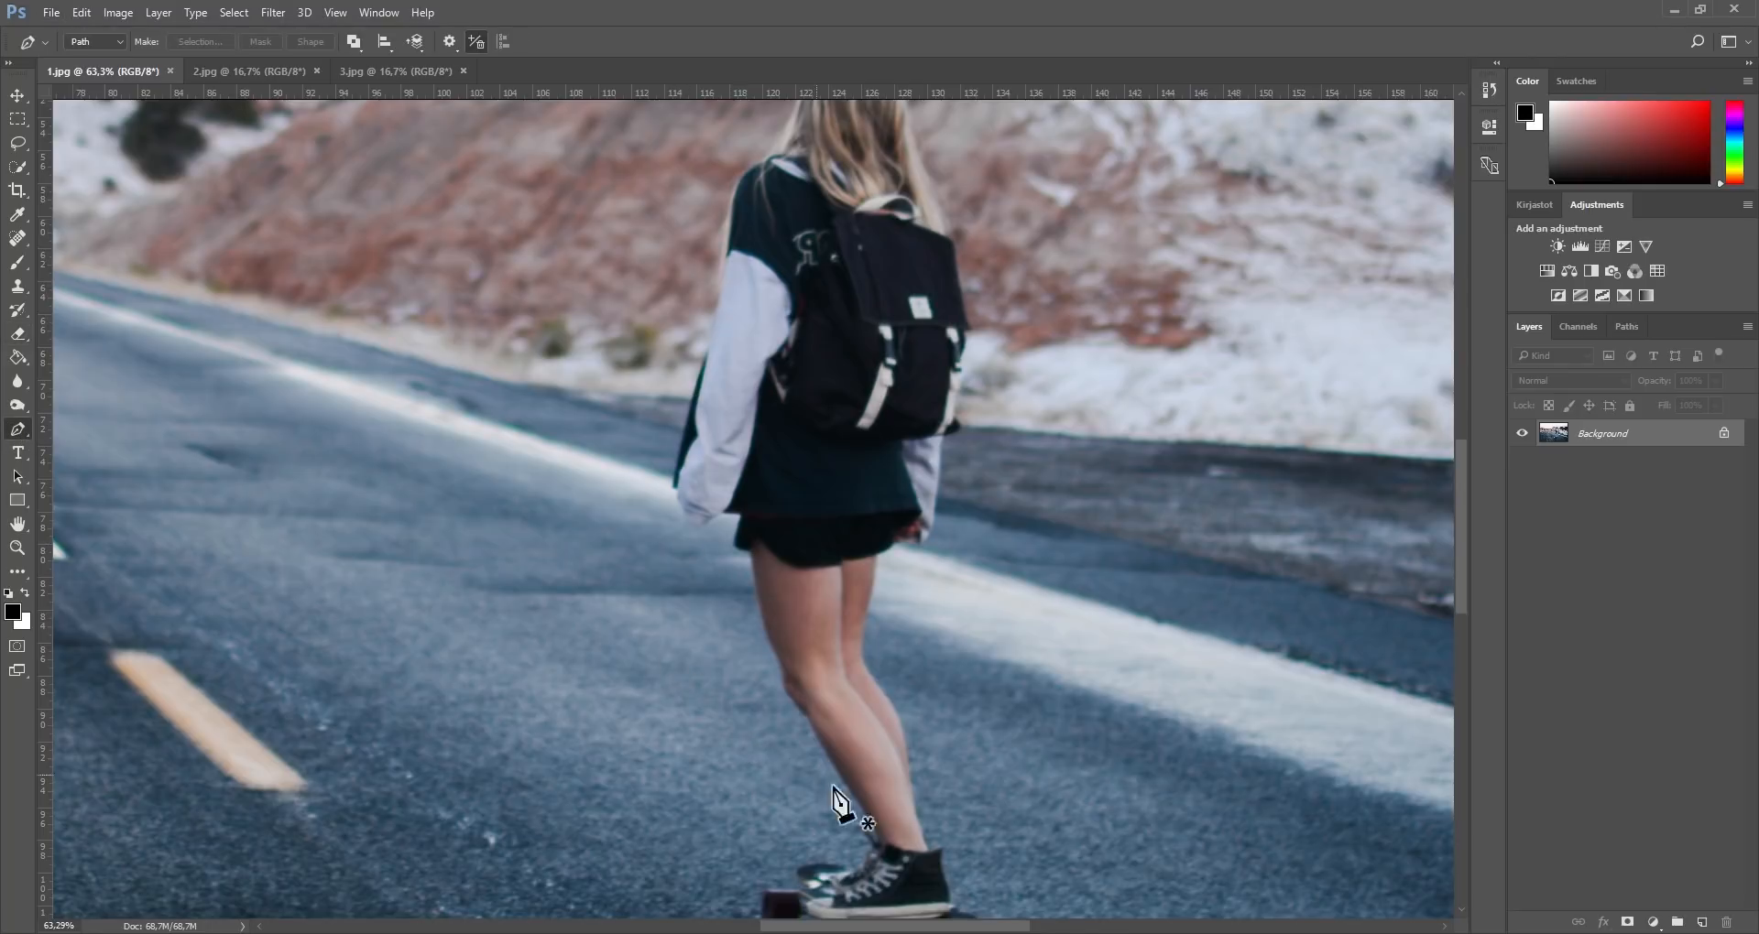
pyautogui.scroll(2, 877, 822)
pyautogui.scroll(2, 877, 835)
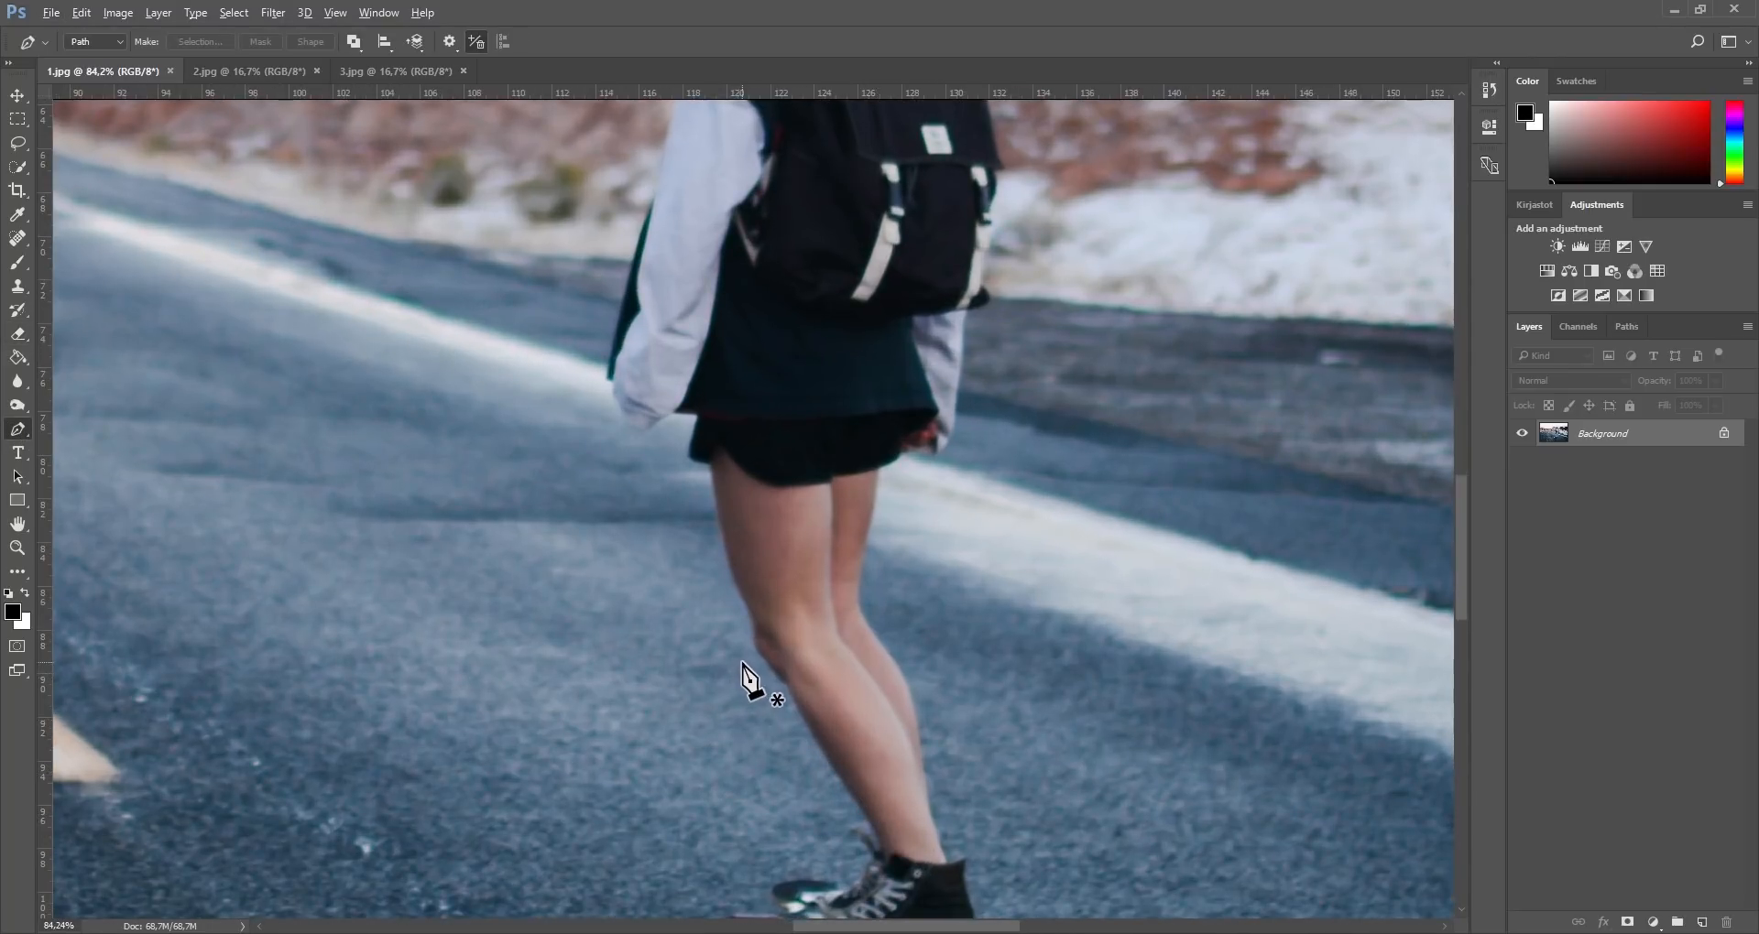
pyautogui.scroll(-2, 771, 643)
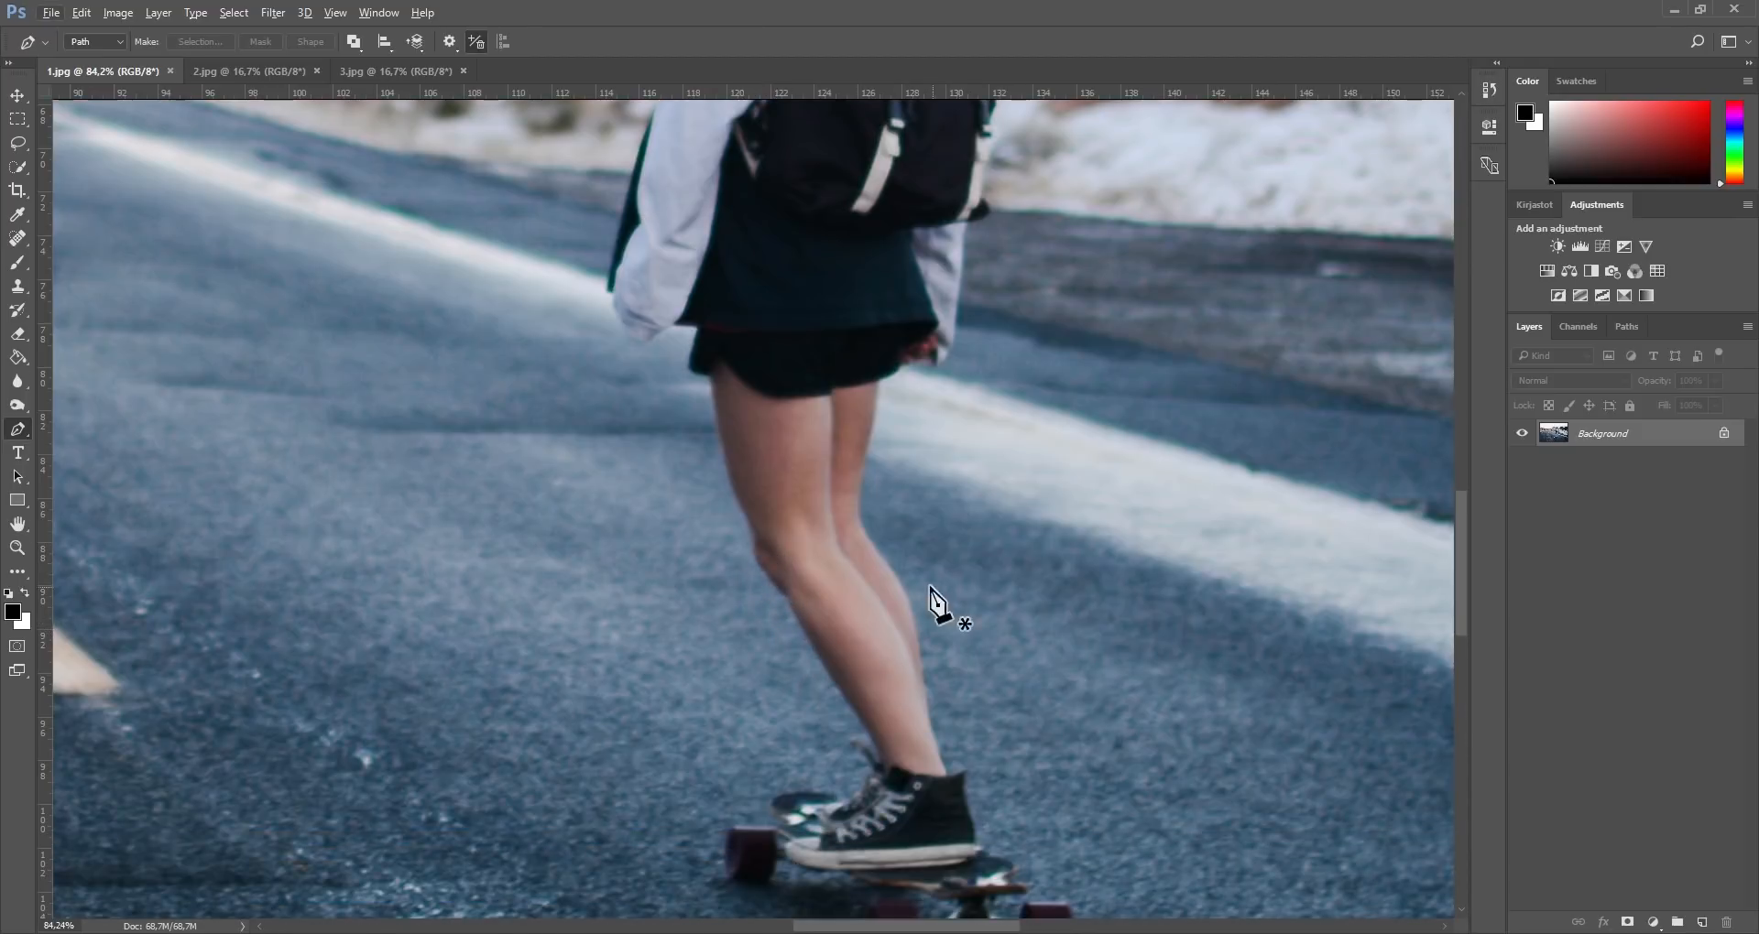
pyautogui.scroll(-2, 889, 696)
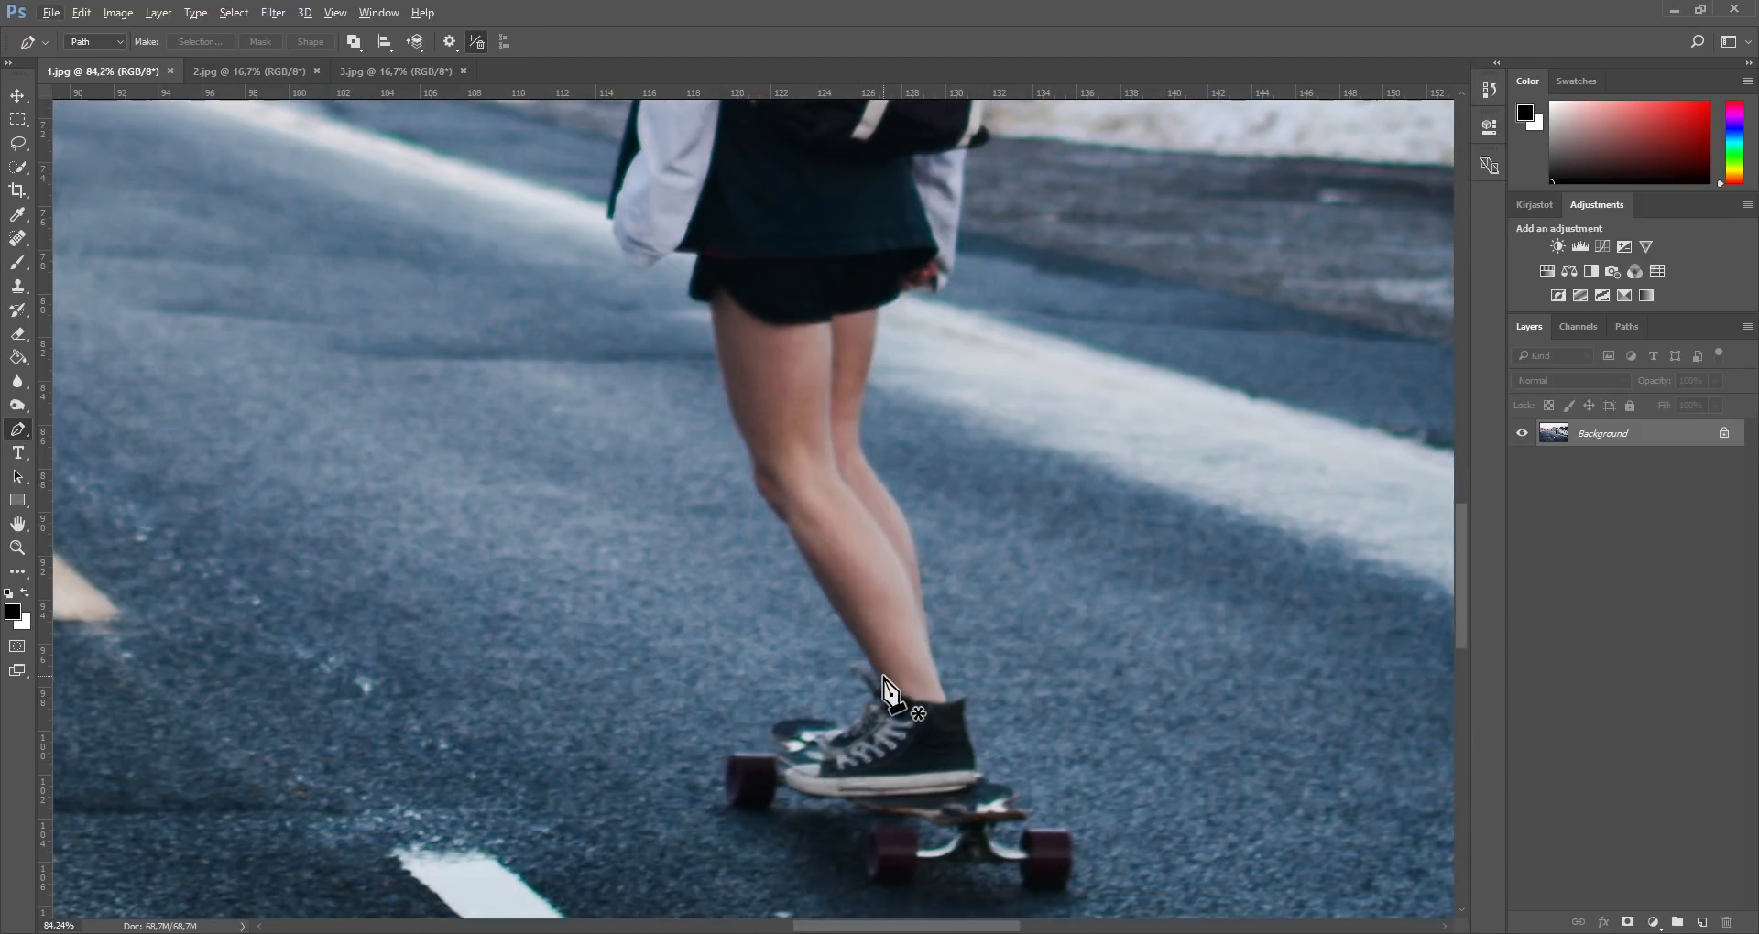
pyautogui.scroll(-4, 859, 504)
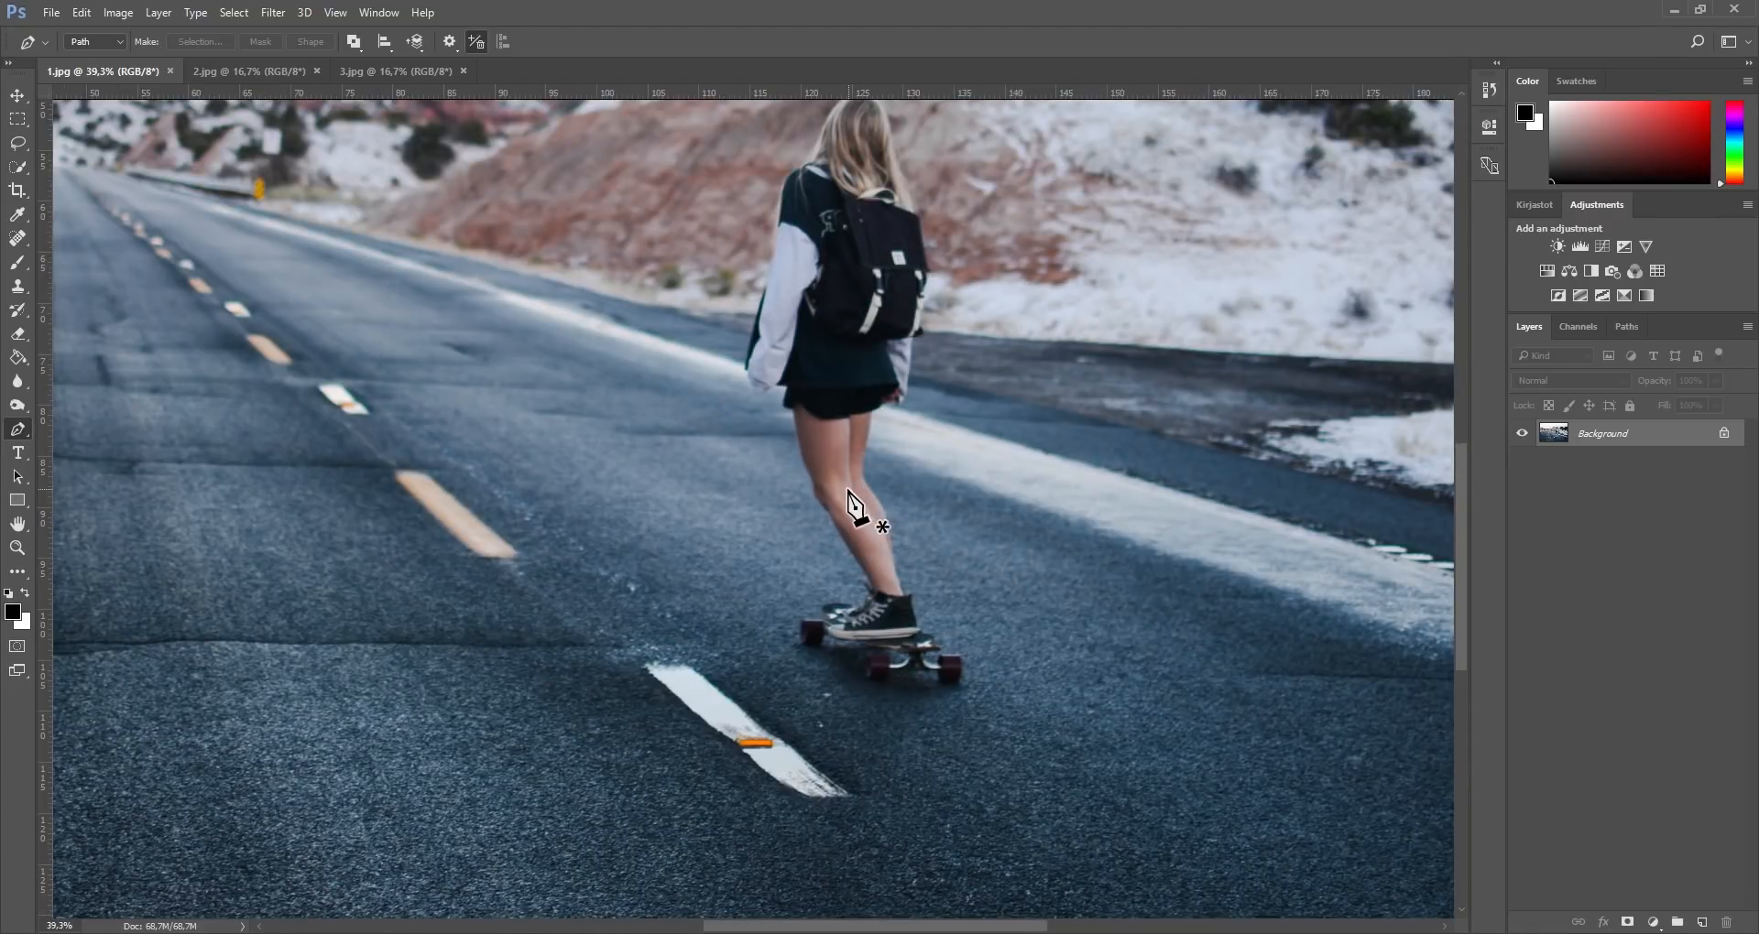
pyautogui.scroll(2, 852, 499)
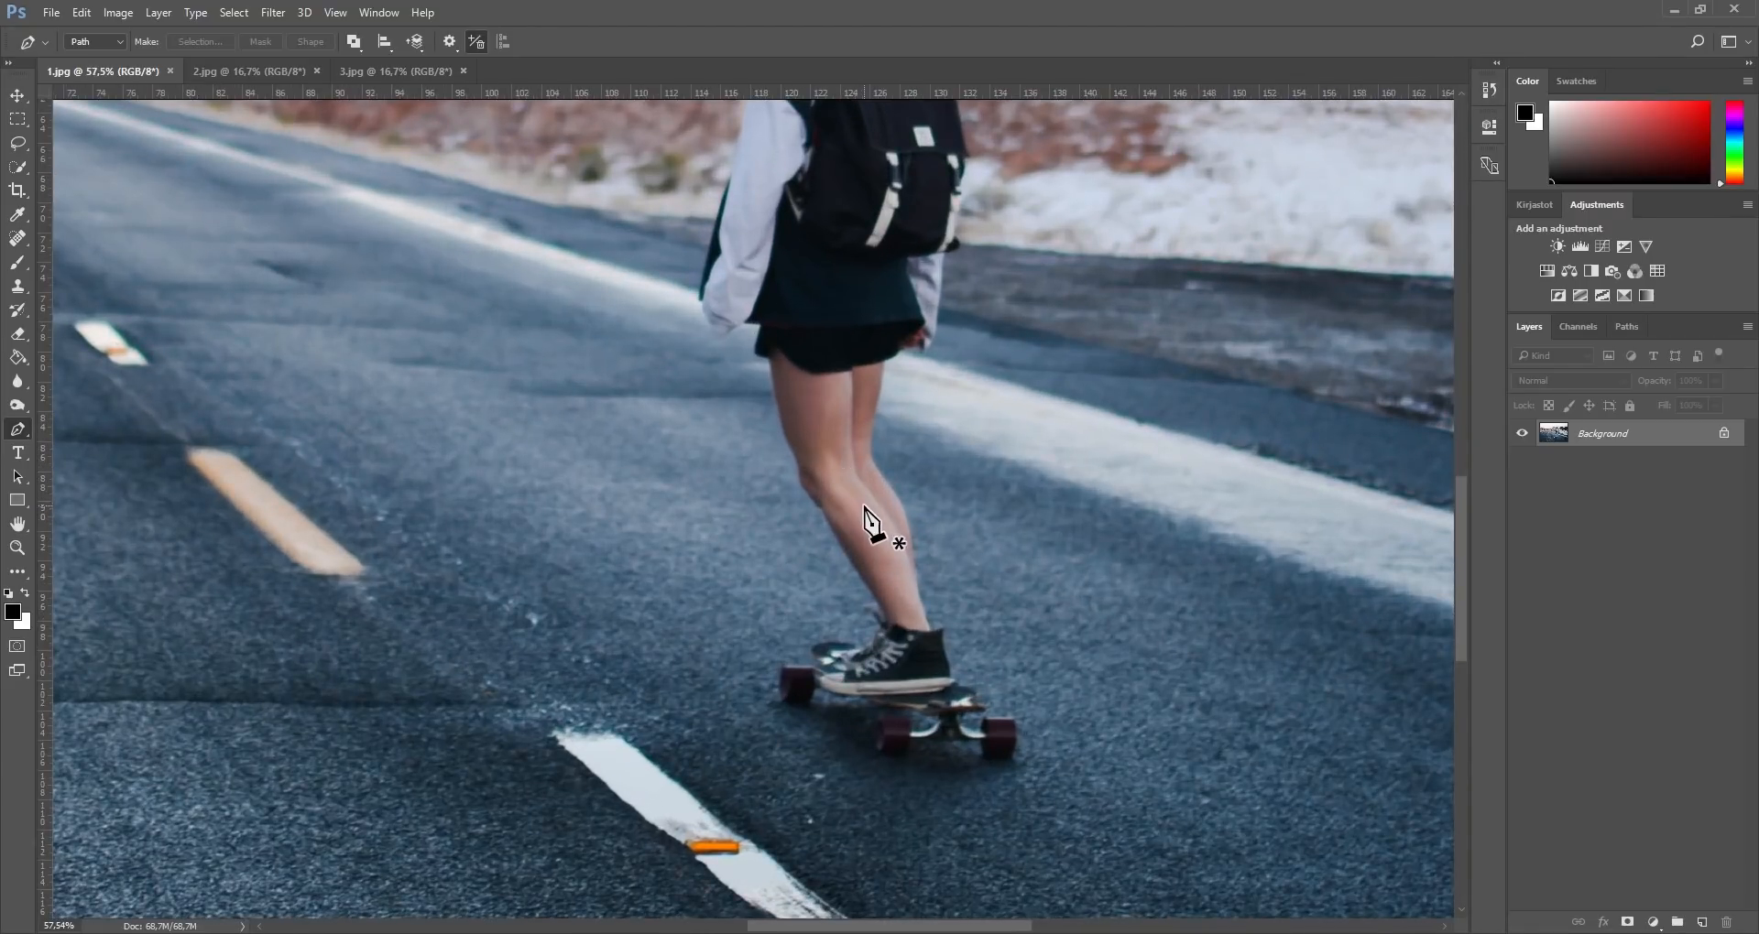
pyautogui.scroll(1, 869, 536)
pyautogui.scroll(2, 870, 533)
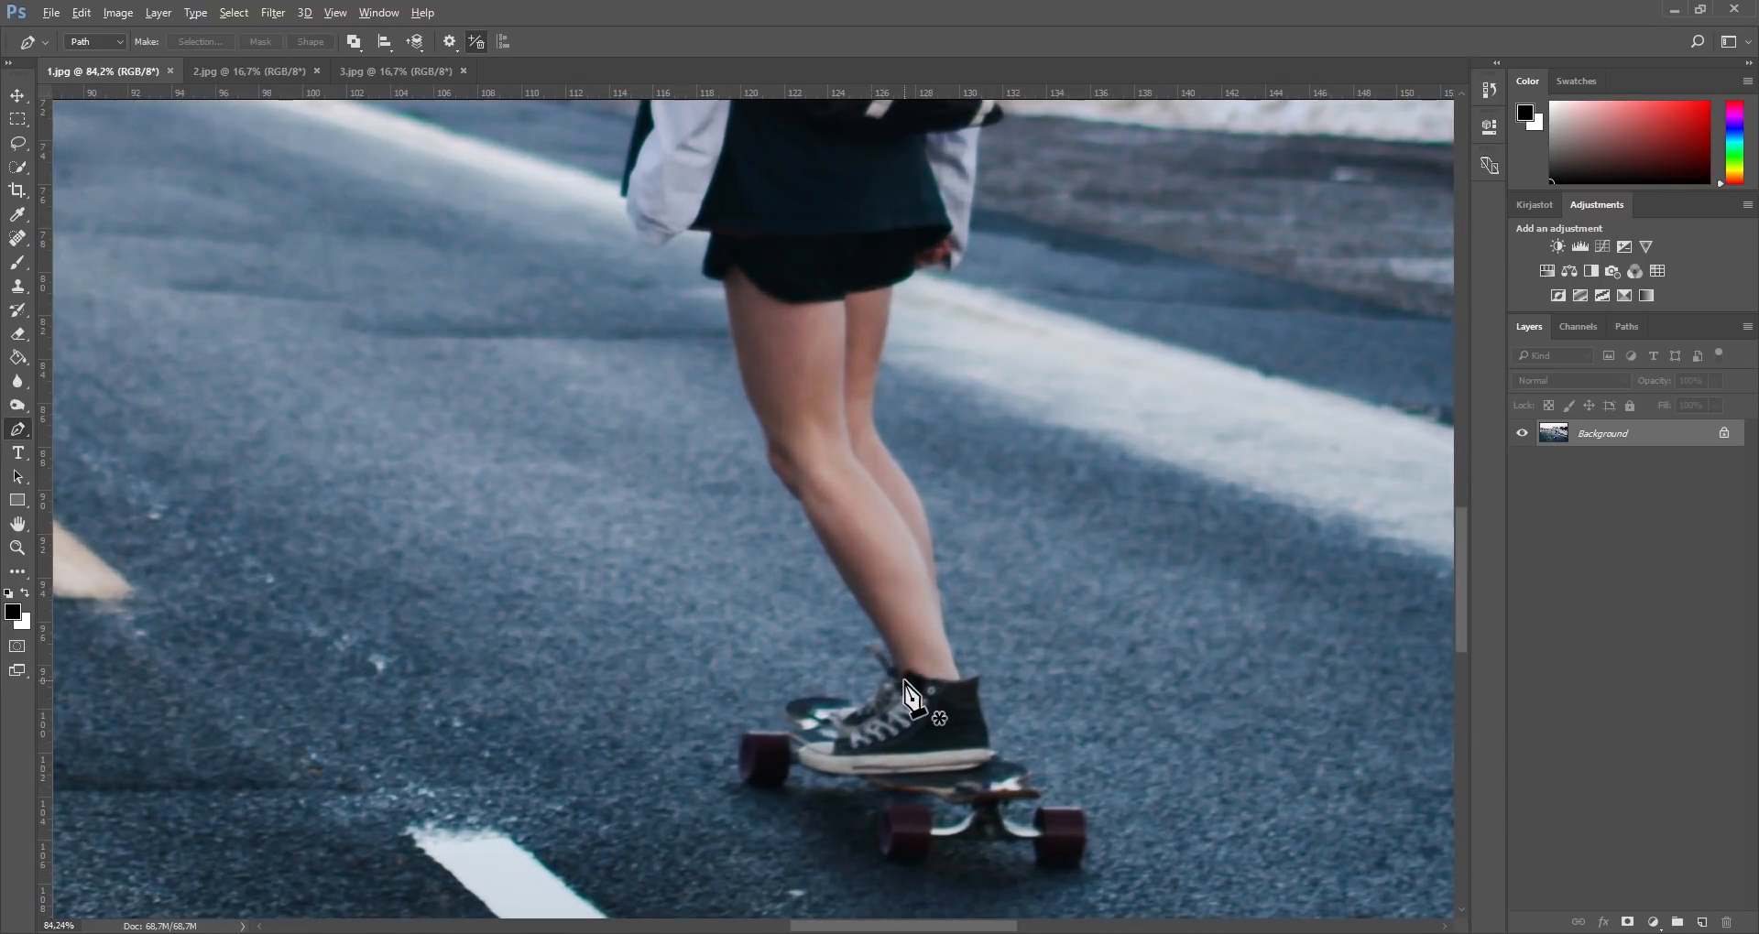
pyautogui.scroll(3, 895, 658)
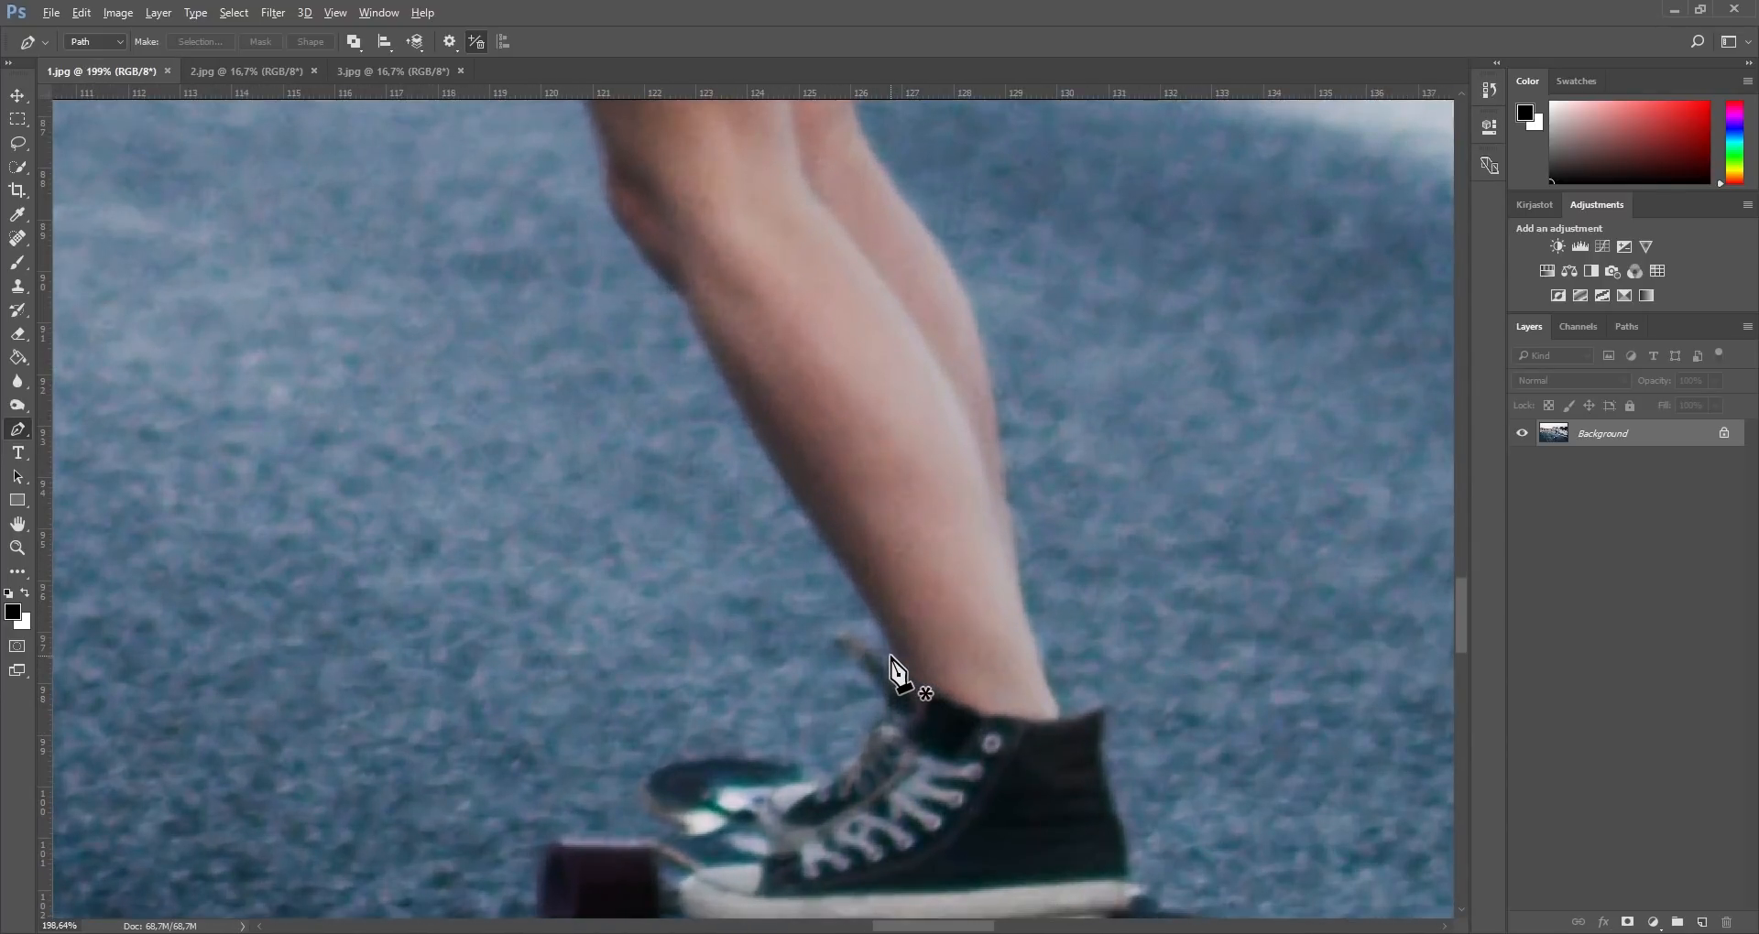
pyautogui.click(884, 631)
pyautogui.click(811, 516)
pyautogui.click(729, 393)
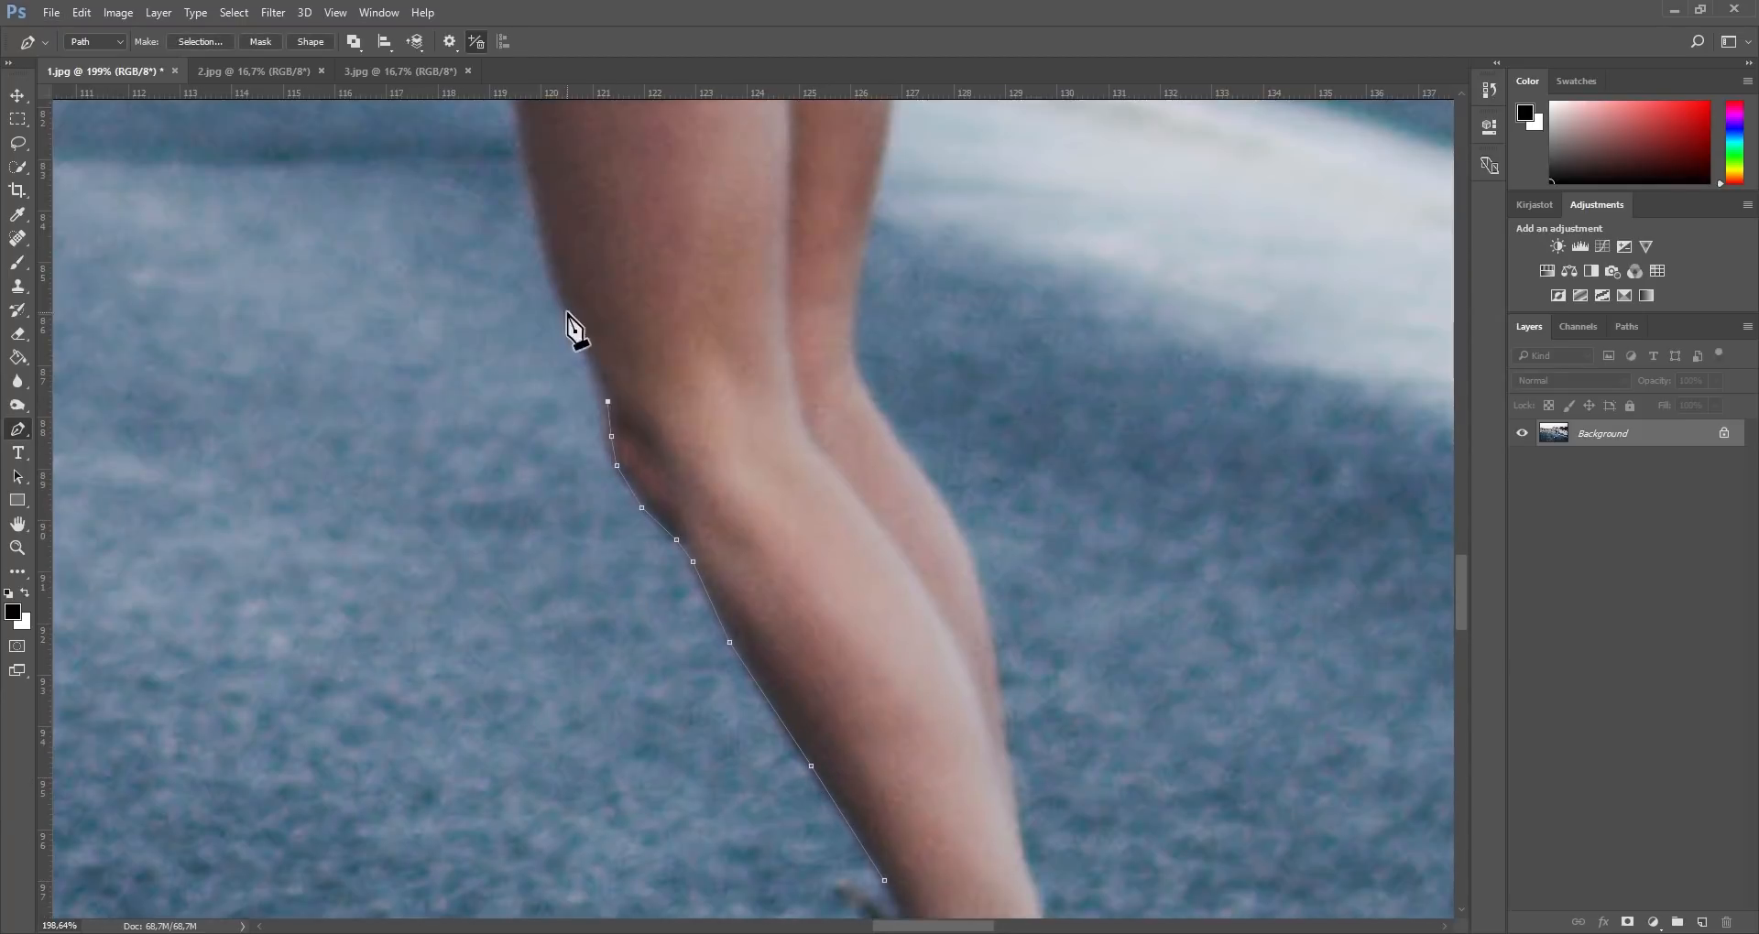
# Step: Continue the path around the shorts, the lowered hand and the white sleeve, up to the shoulder
pyautogui.scroll(2, 542, 381)
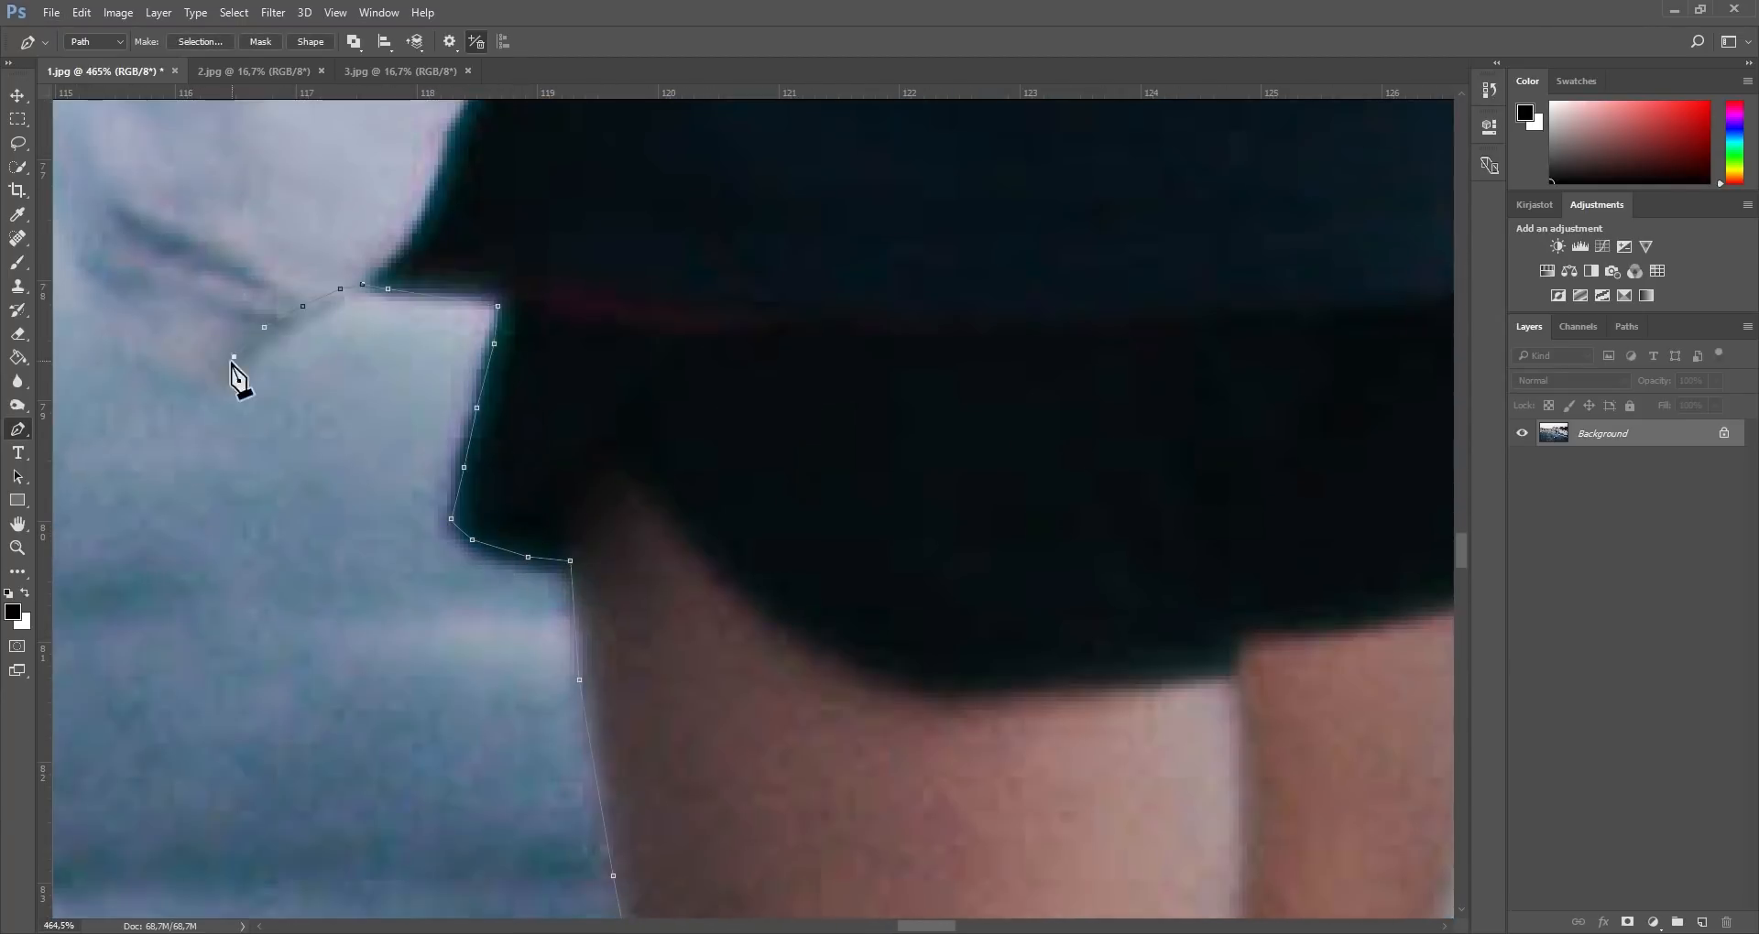
pyautogui.scroll(-3, 238, 375)
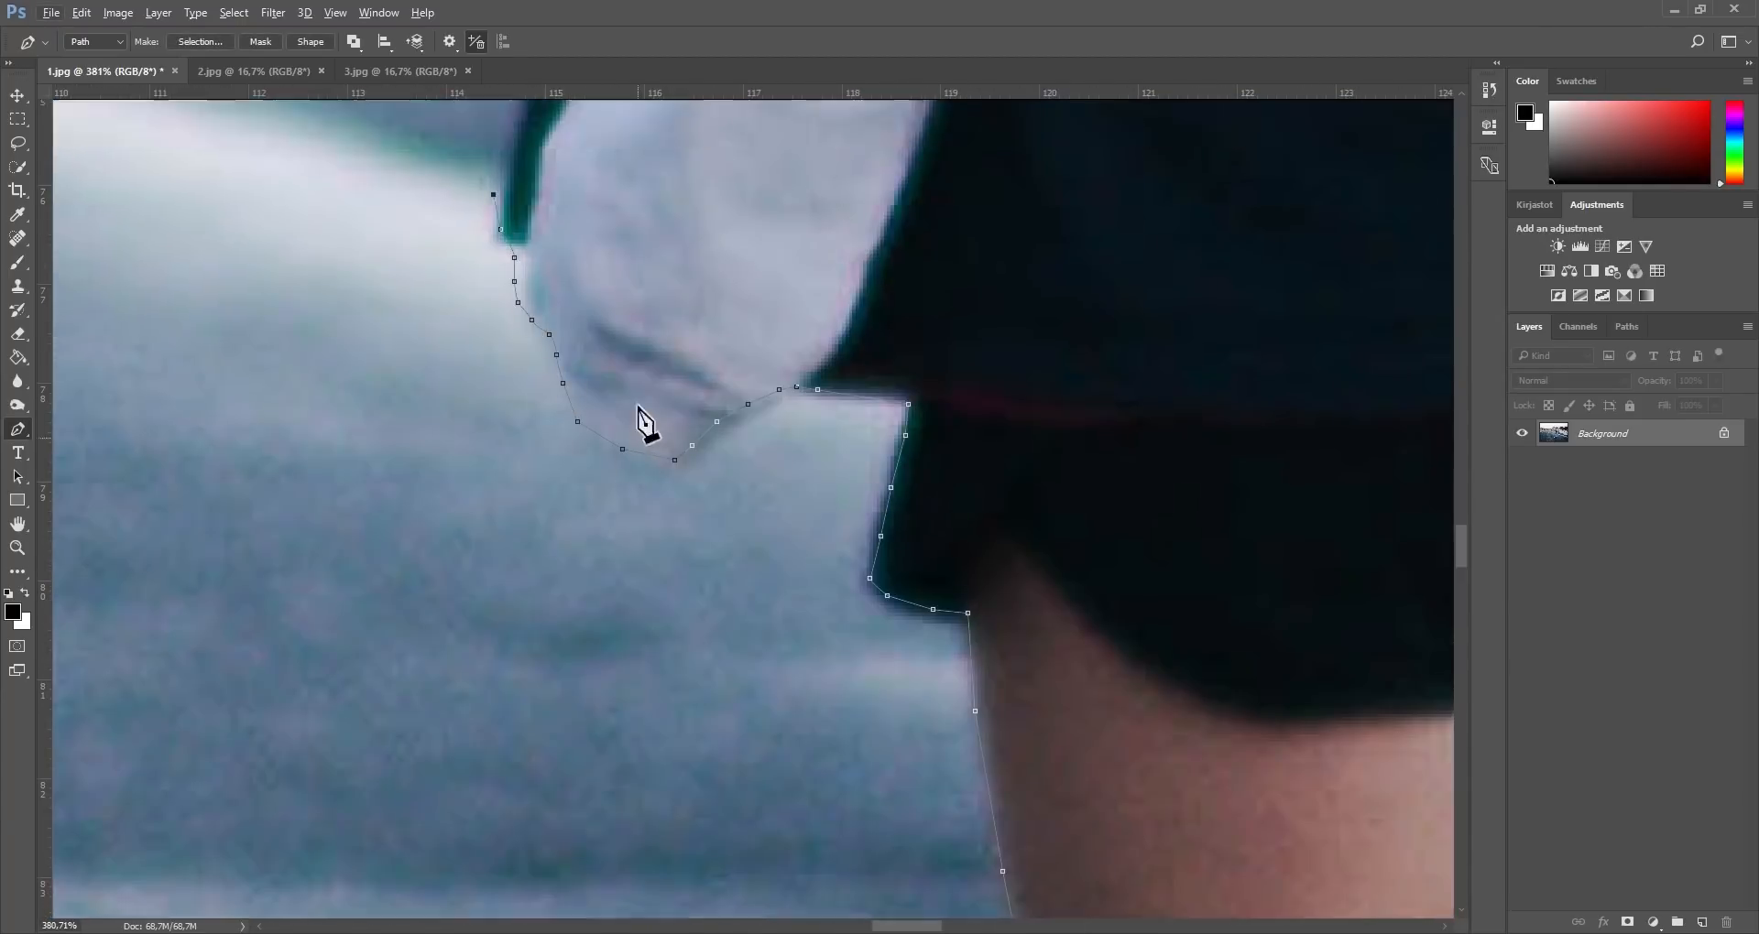
pyautogui.scroll(2, 632, 375)
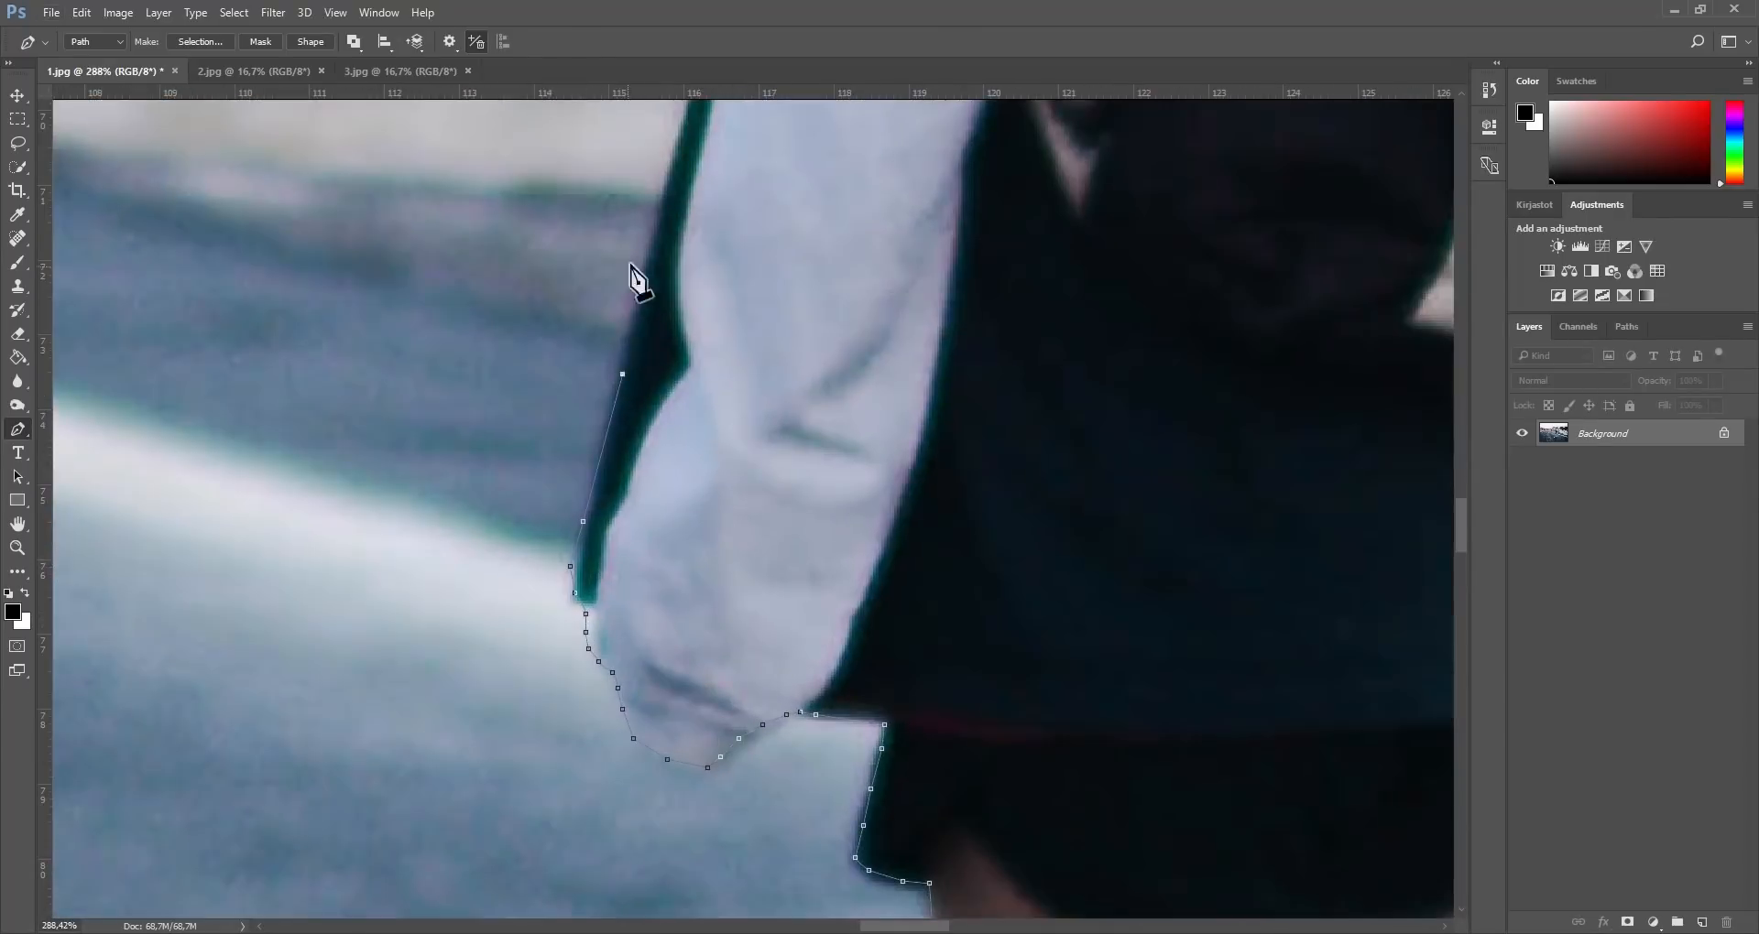
pyautogui.scroll(2, 696, 275)
pyautogui.click(766, 159)
pyautogui.moveTo(768, 161); pyautogui.dragTo(768, 626)
pyautogui.click(801, 475)
pyautogui.click(812, 388)
pyautogui.click(867, 187)
# Step: Trace the path around the skateboarder's hair and down to the backpack's upper outer corner
pyautogui.click(1095, 404)
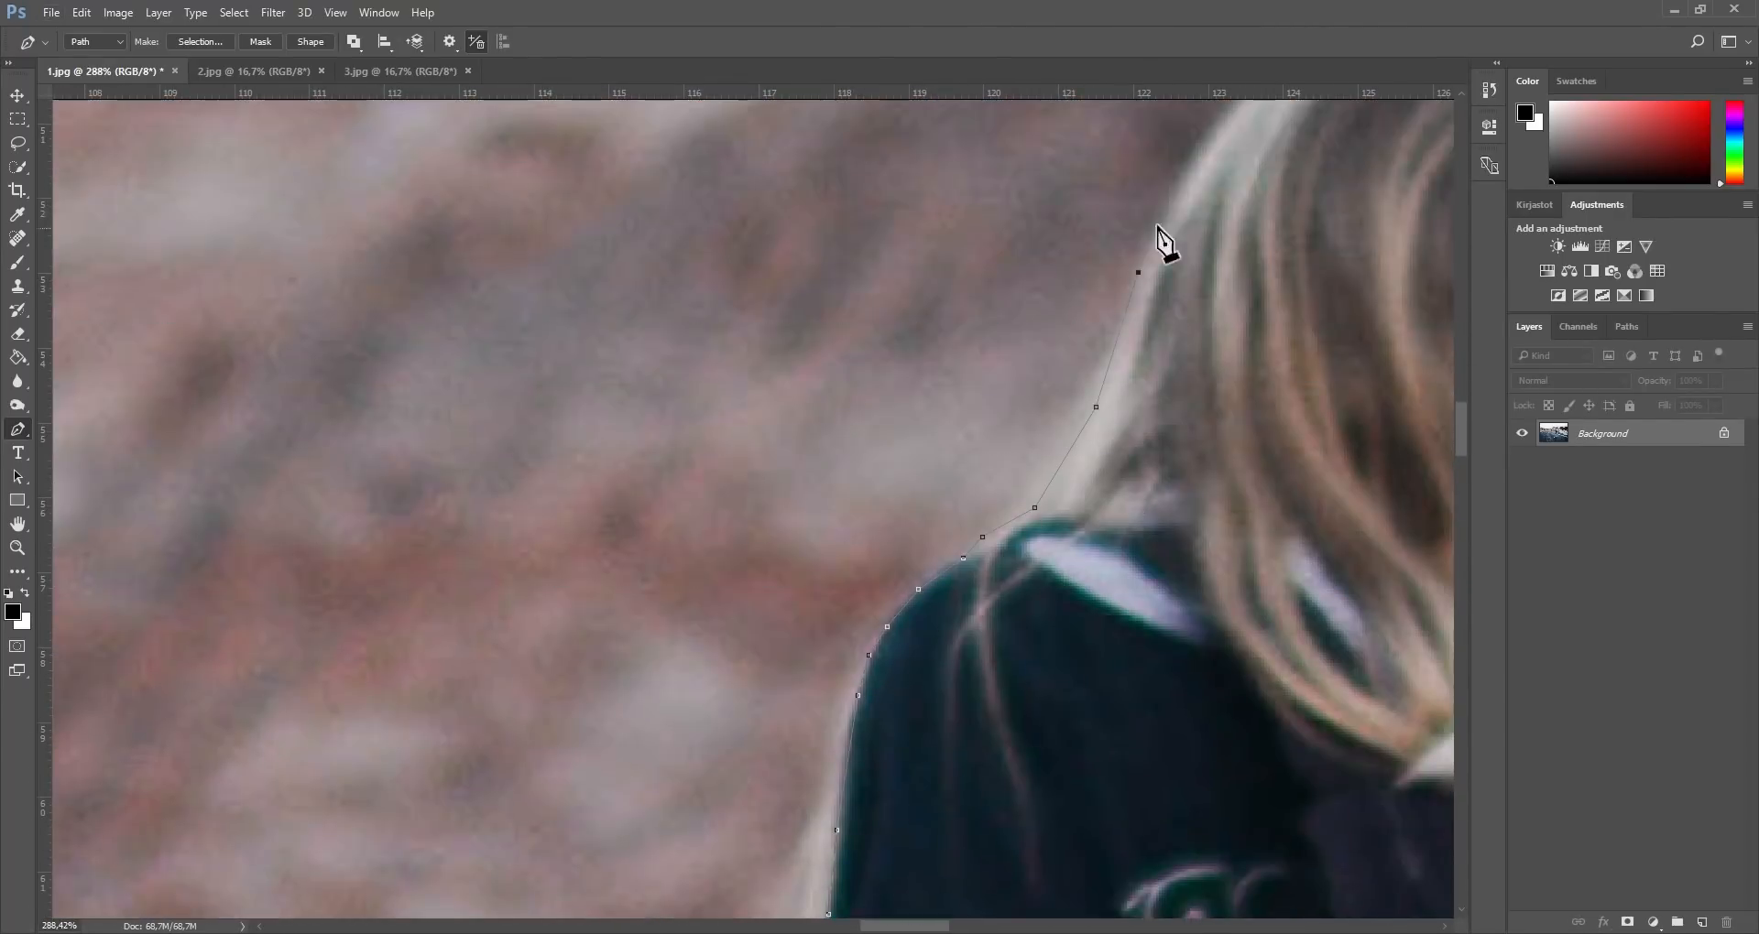
pyautogui.click(1139, 272)
pyautogui.click(953, 278)
pyautogui.click(1111, 193)
pyautogui.click(1248, 247)
pyautogui.click(1338, 416)
pyautogui.moveTo(1367, 747); pyautogui.dragTo(1105, 656)
pyautogui.click(1206, 593)
pyautogui.click(1277, 781)
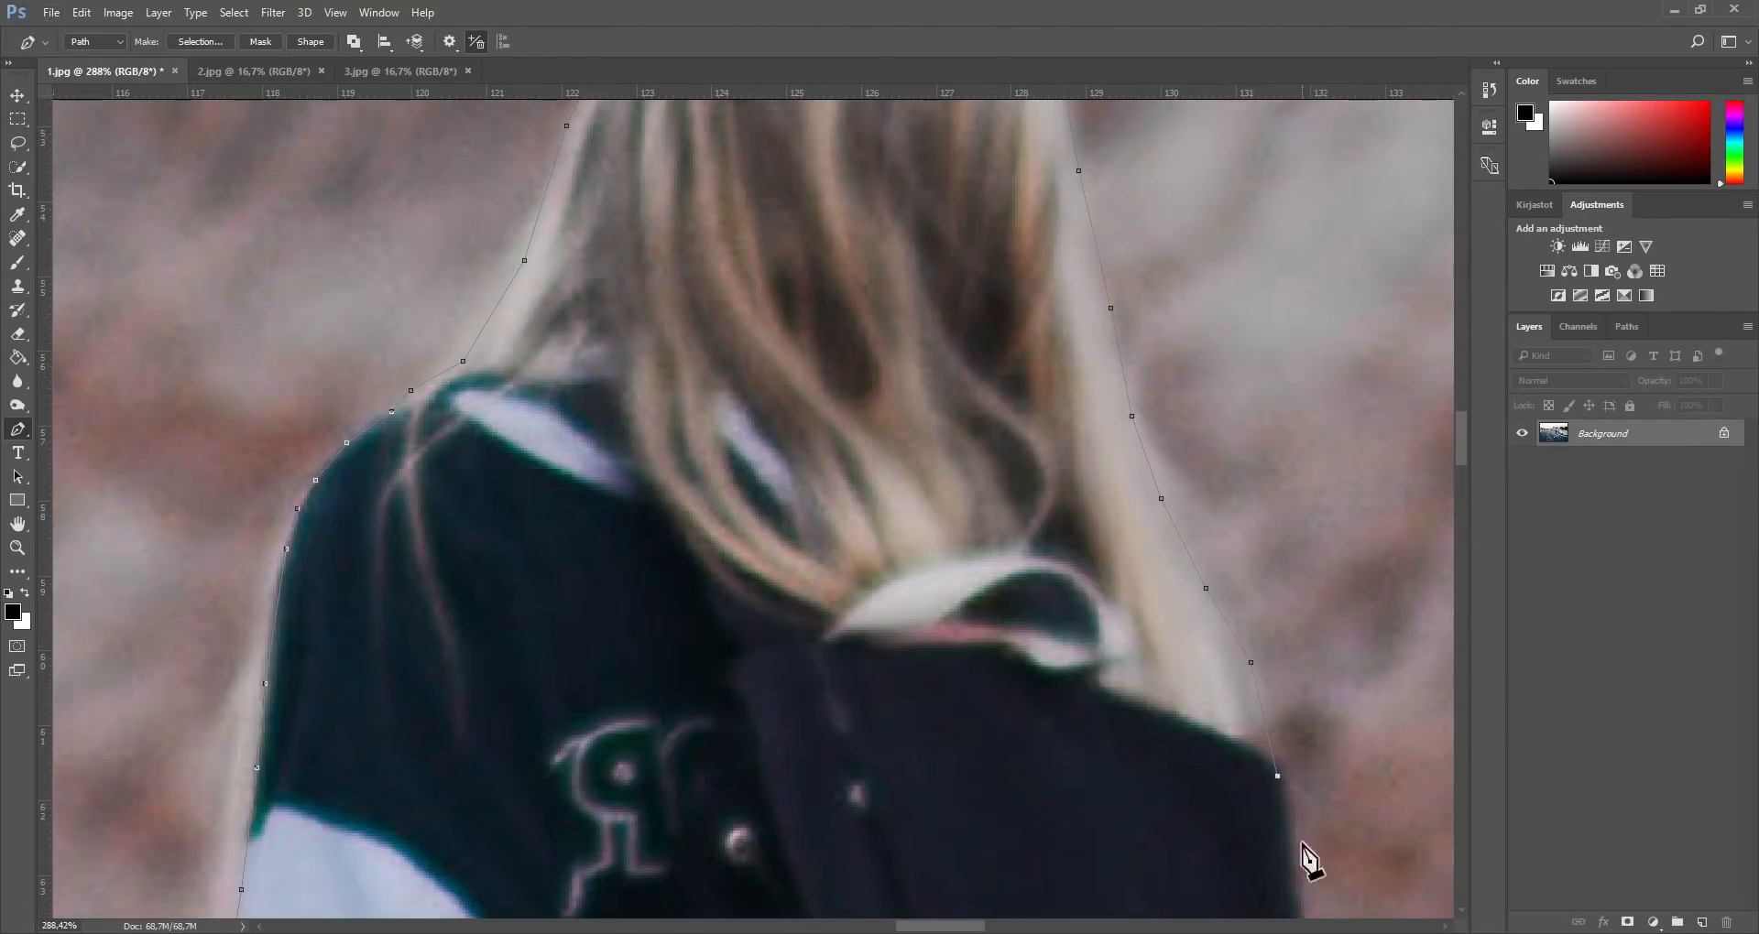
# Step: Extend the path down the backpack's outer side and around its lower corner
pyautogui.moveTo(1287, 795); pyautogui.dragTo(1287, 396)
pyautogui.click(1334, 691)
pyautogui.scroll(5, 1355, 765)
pyautogui.click(1351, 721)
pyautogui.click(1333, 759)
pyautogui.click(1286, 819)
# Step: Continue the path down the far sleeve, around the far hand and back to the hem of the shorts
pyautogui.scroll(-5, 1315, 723)
pyautogui.moveTo(1277, 914); pyautogui.dragTo(1278, 754)
pyautogui.click(1298, 658)
pyautogui.click(1282, 772)
pyautogui.click(1275, 794)
pyautogui.scroll(-2, 1274, 815)
pyautogui.click(1258, 779)
pyautogui.scroll(-2, 1258, 783)
pyautogui.click(1221, 656)
pyautogui.scroll(-4, 1236, 795)
pyautogui.click(1189, 687)
pyautogui.click(1017, 765)
# Step: Trace the path down the back edge of the rear leg to the ankle
pyautogui.scroll(-4, 1013, 771)
pyautogui.click(953, 593)
pyautogui.scroll(-1, 968, 750)
pyautogui.click(994, 841)
pyautogui.scroll(-4, 1028, 857)
pyautogui.click(1096, 686)
pyautogui.scroll(-2, 1105, 789)
pyautogui.click(1165, 843)
pyautogui.click(1173, 870)
# Step: Extend the path around the heel of the sneaker and the rear end of the skateboard deck
pyautogui.scroll(-3, 1173, 870)
pyautogui.click(1219, 629)
pyautogui.click(1241, 750)
pyautogui.click(1290, 870)
pyautogui.scroll(-3, 1290, 870)
pyautogui.click(1406, 731)
pyautogui.click(1282, 775)
pyautogui.click(1385, 803)
# Step: Trace the path around the skateboard's two rear wheels and the truck between them
pyautogui.hscroll(3, 1397, 778)
pyautogui.scroll(-2, 1396, 779)
pyautogui.click(1281, 643)
pyautogui.click(1273, 802)
pyautogui.click(1150, 741)
pyautogui.click(846, 781)
pyautogui.click(725, 637)
pyautogui.click(824, 640)
pyautogui.click(959, 667)
pyautogui.click(927, 634)
# Step: Trace the deck's underside, front wheel and nose, and close the path at its starting point by the ankle
pyautogui.click(799, 606)
pyautogui.click(659, 559)
pyautogui.click(487, 526)
pyautogui.click(452, 554)
pyautogui.click(355, 588)
pyautogui.click(305, 517)
pyautogui.click(320, 425)
pyautogui.click(480, 421)
pyautogui.click(428, 370)
pyautogui.click(528, 332)
pyautogui.click(649, 352)
pyautogui.click(730, 272)
pyautogui.click(727, 174)
# Step: Convert the closed path into a new anti-aliased selection with a feather radius of 0 pixels
pyautogui.scroll(-5, 875, 412)
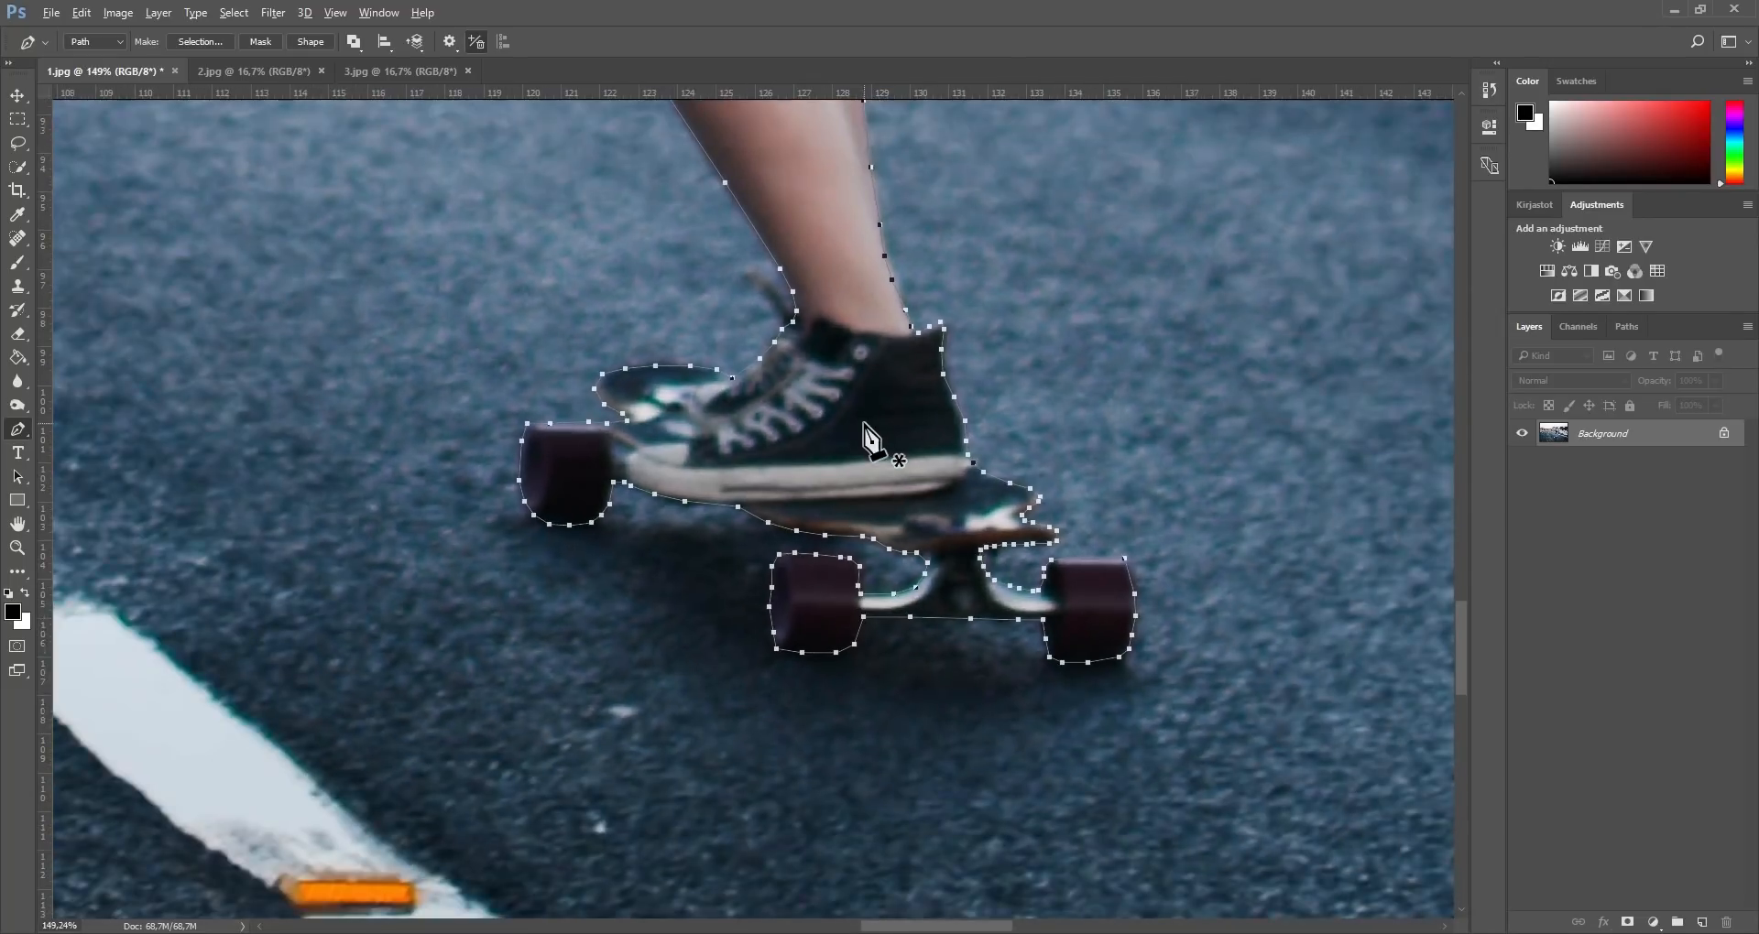
pyautogui.scroll(-4, 865, 426)
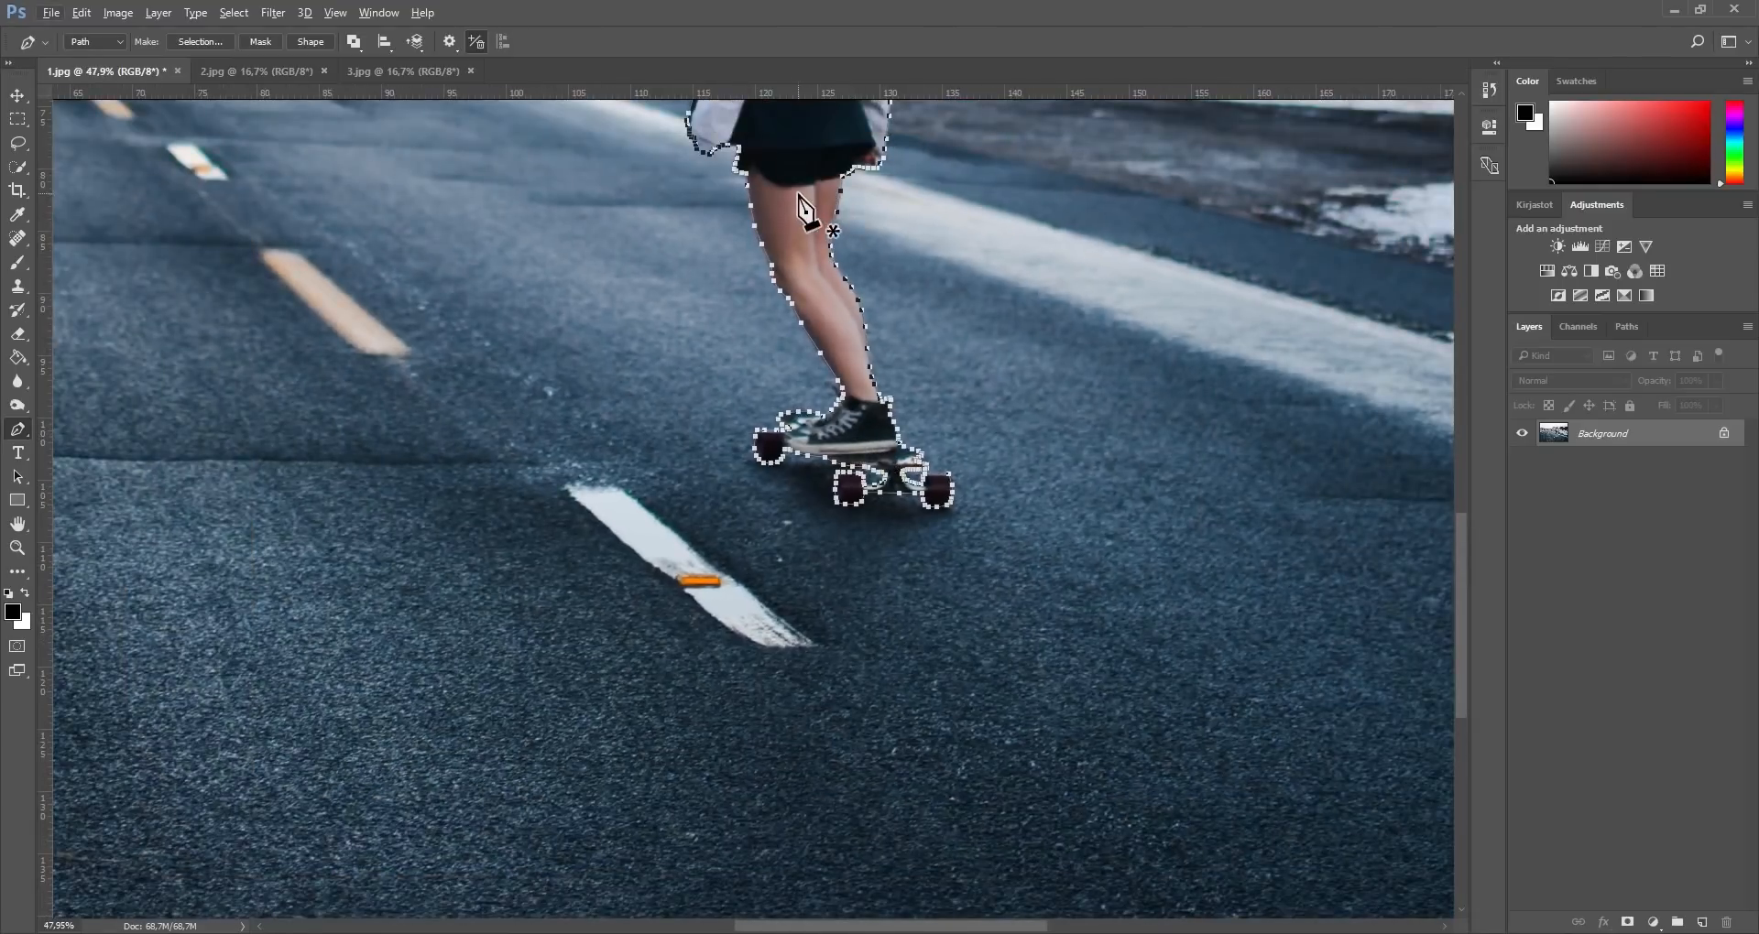
pyautogui.rightClick(792, 197)
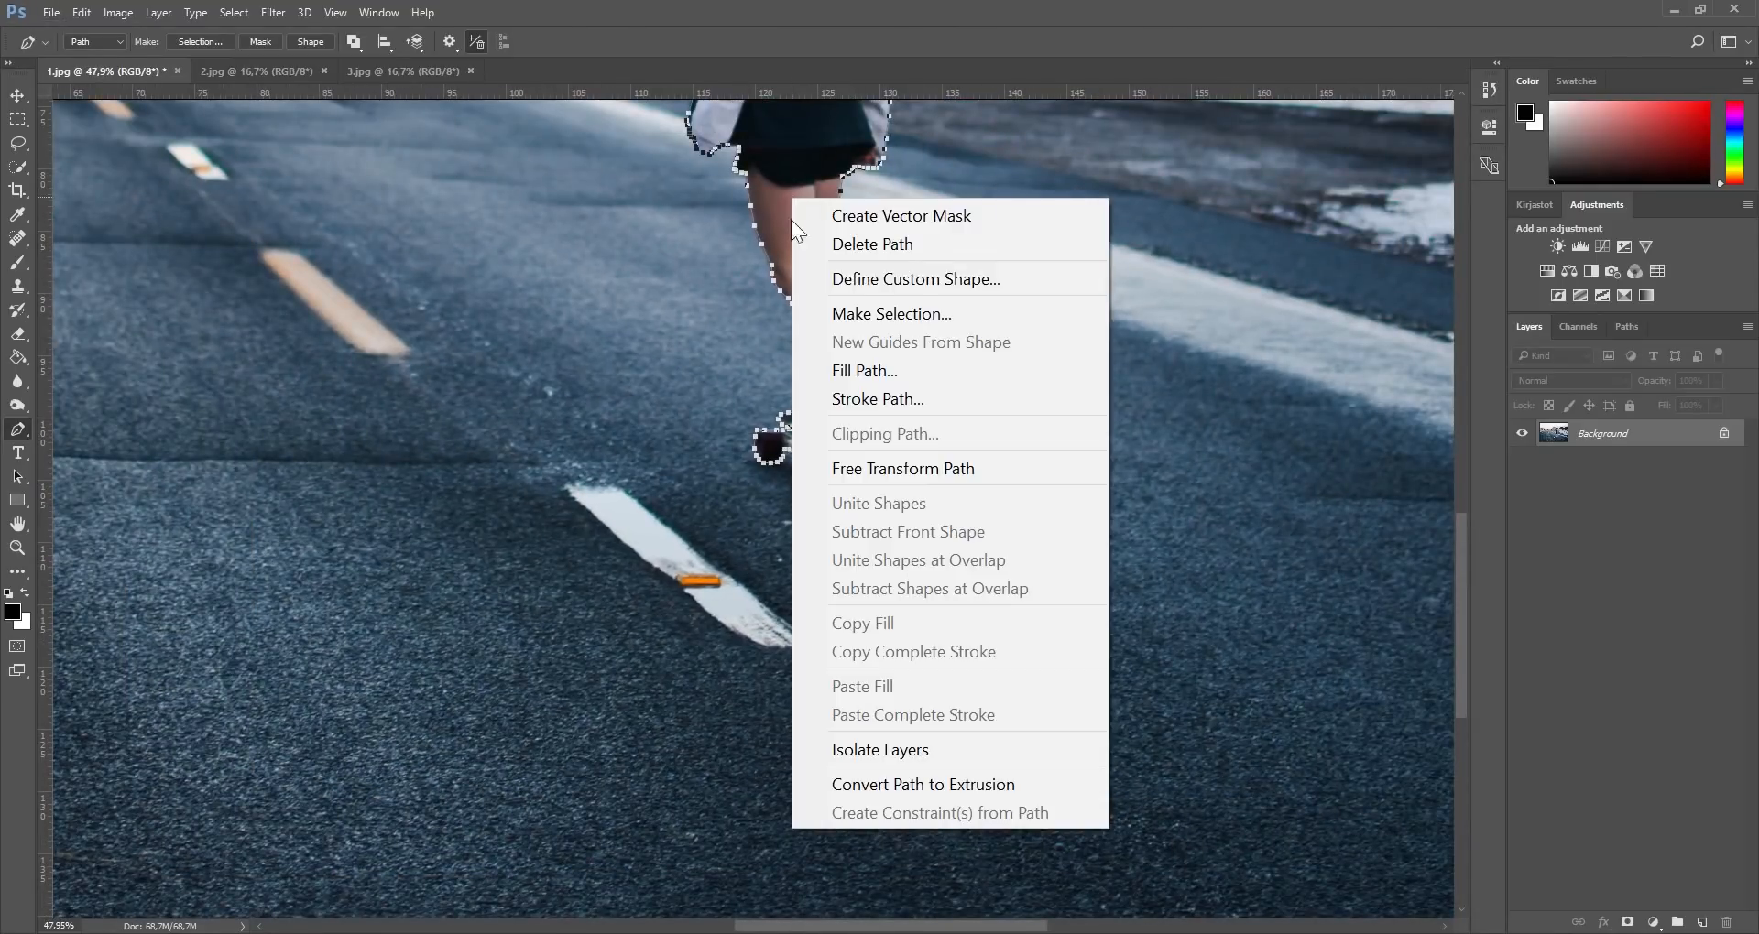
pyautogui.click(918, 311)
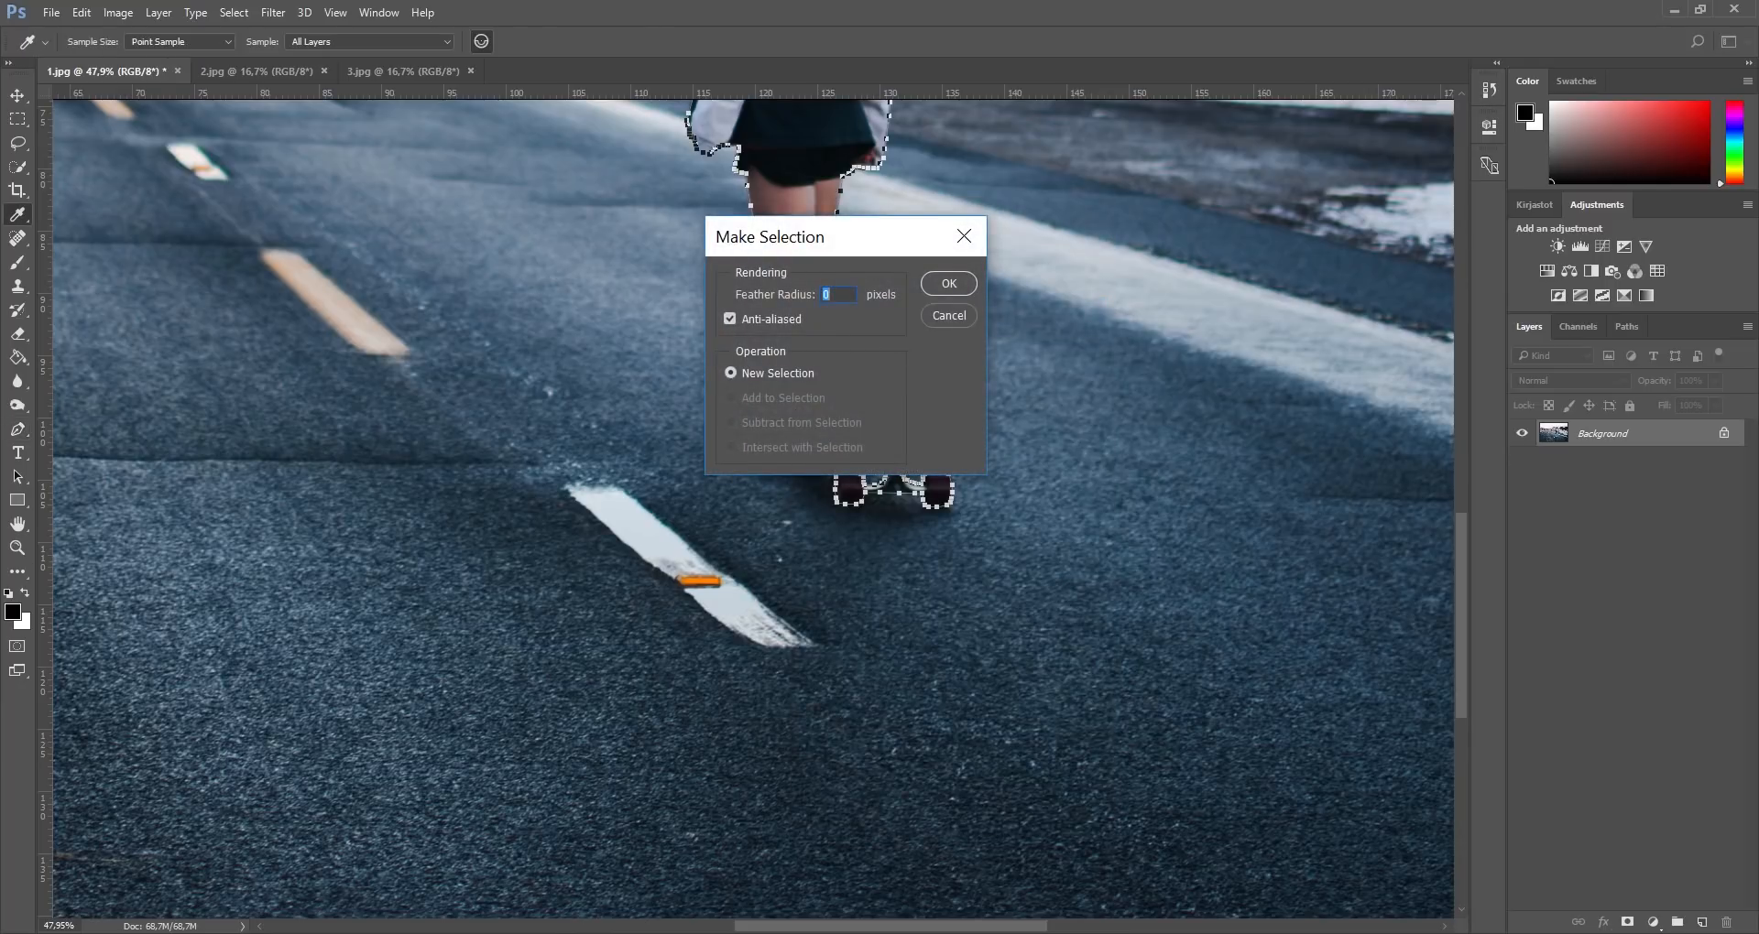
pyautogui.click(949, 284)
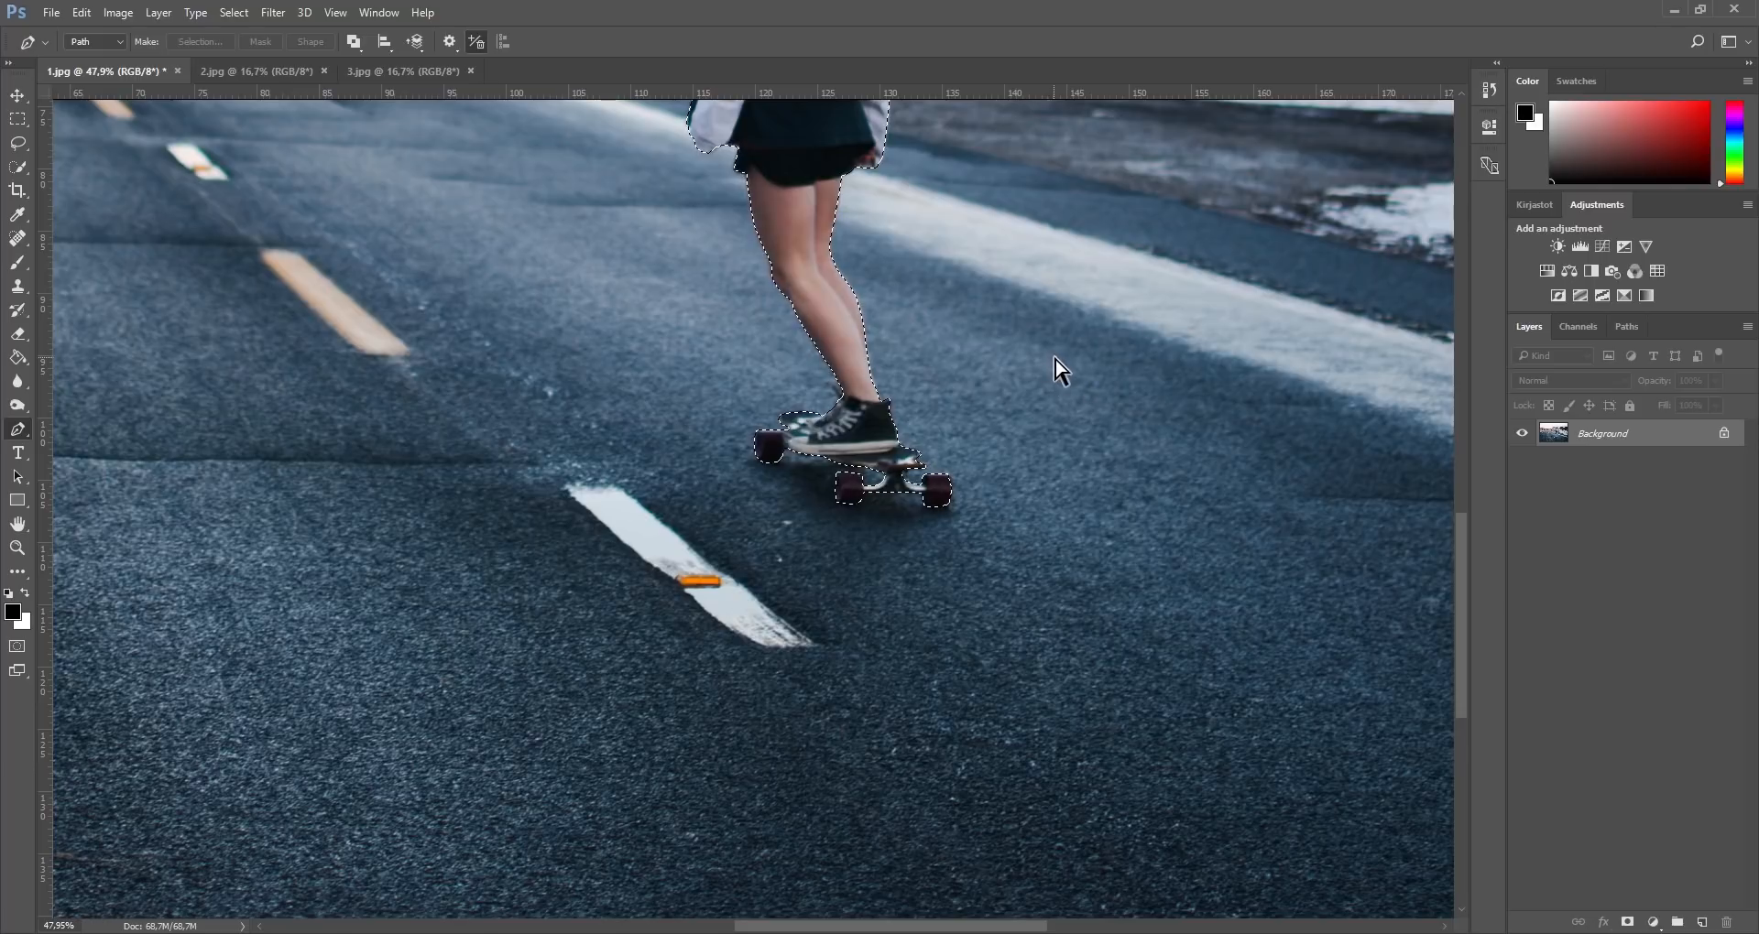
# Step: Copy the selected skateboarder to a new layer and check the cutout by temporarily hiding the Background layer
pyautogui.hotkey('ctrl', 'j')
pyautogui.scroll(-5, 850, 403)
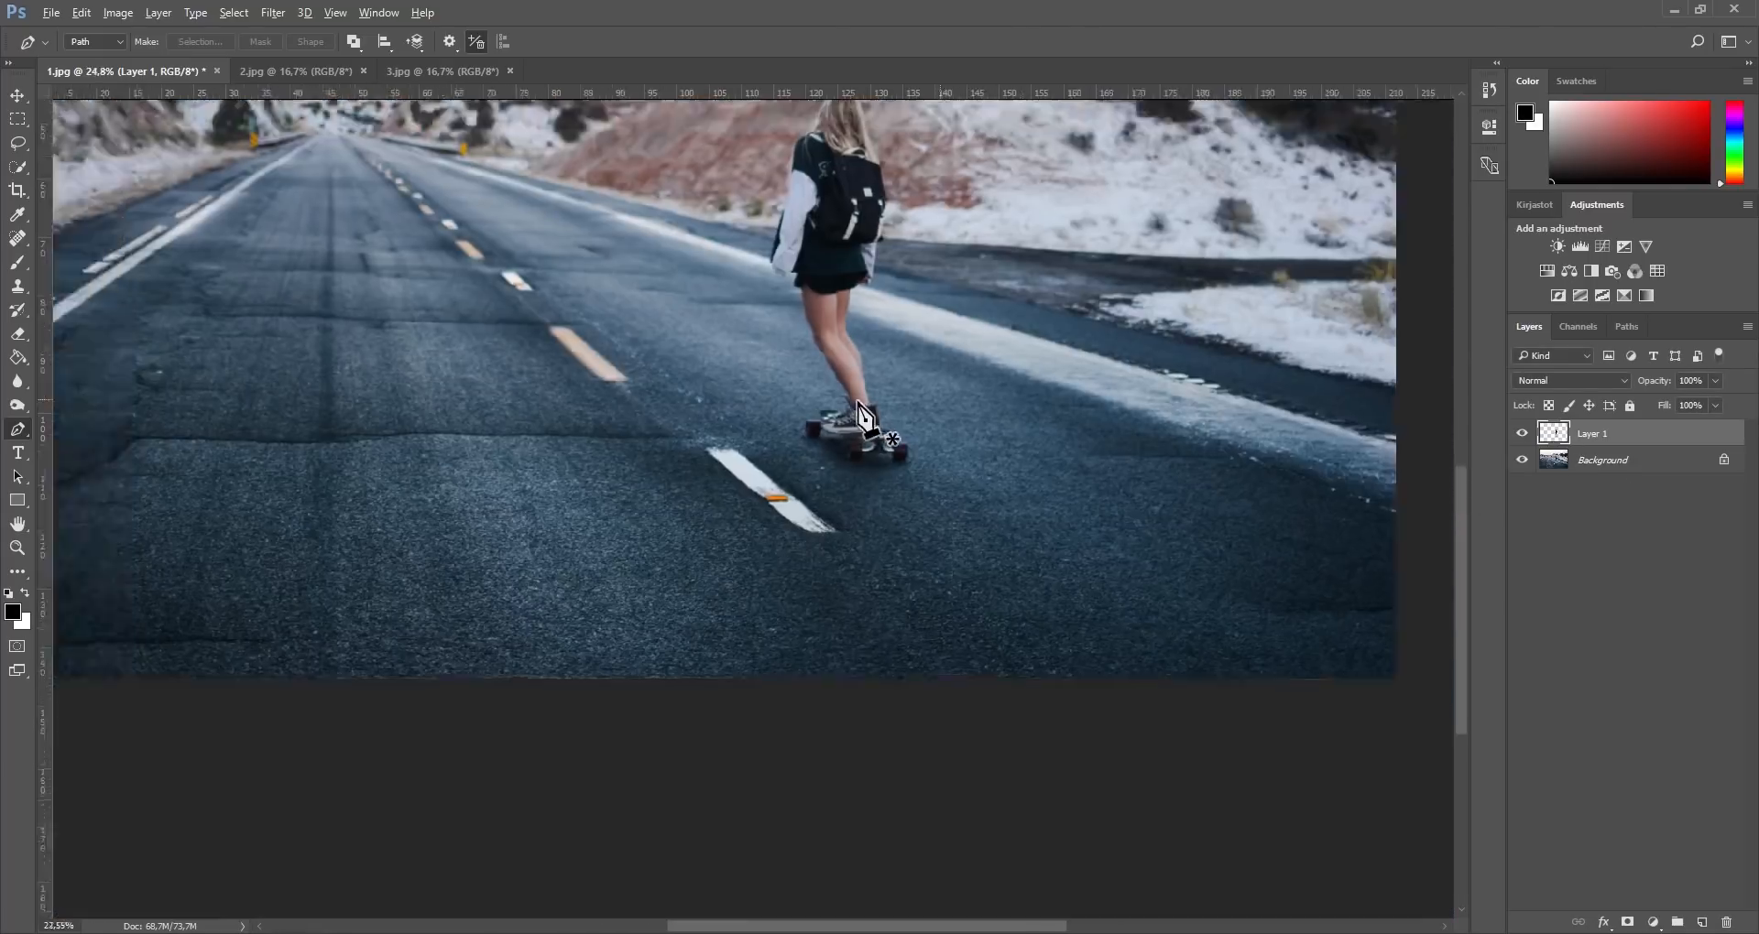
pyautogui.click(1521, 460)
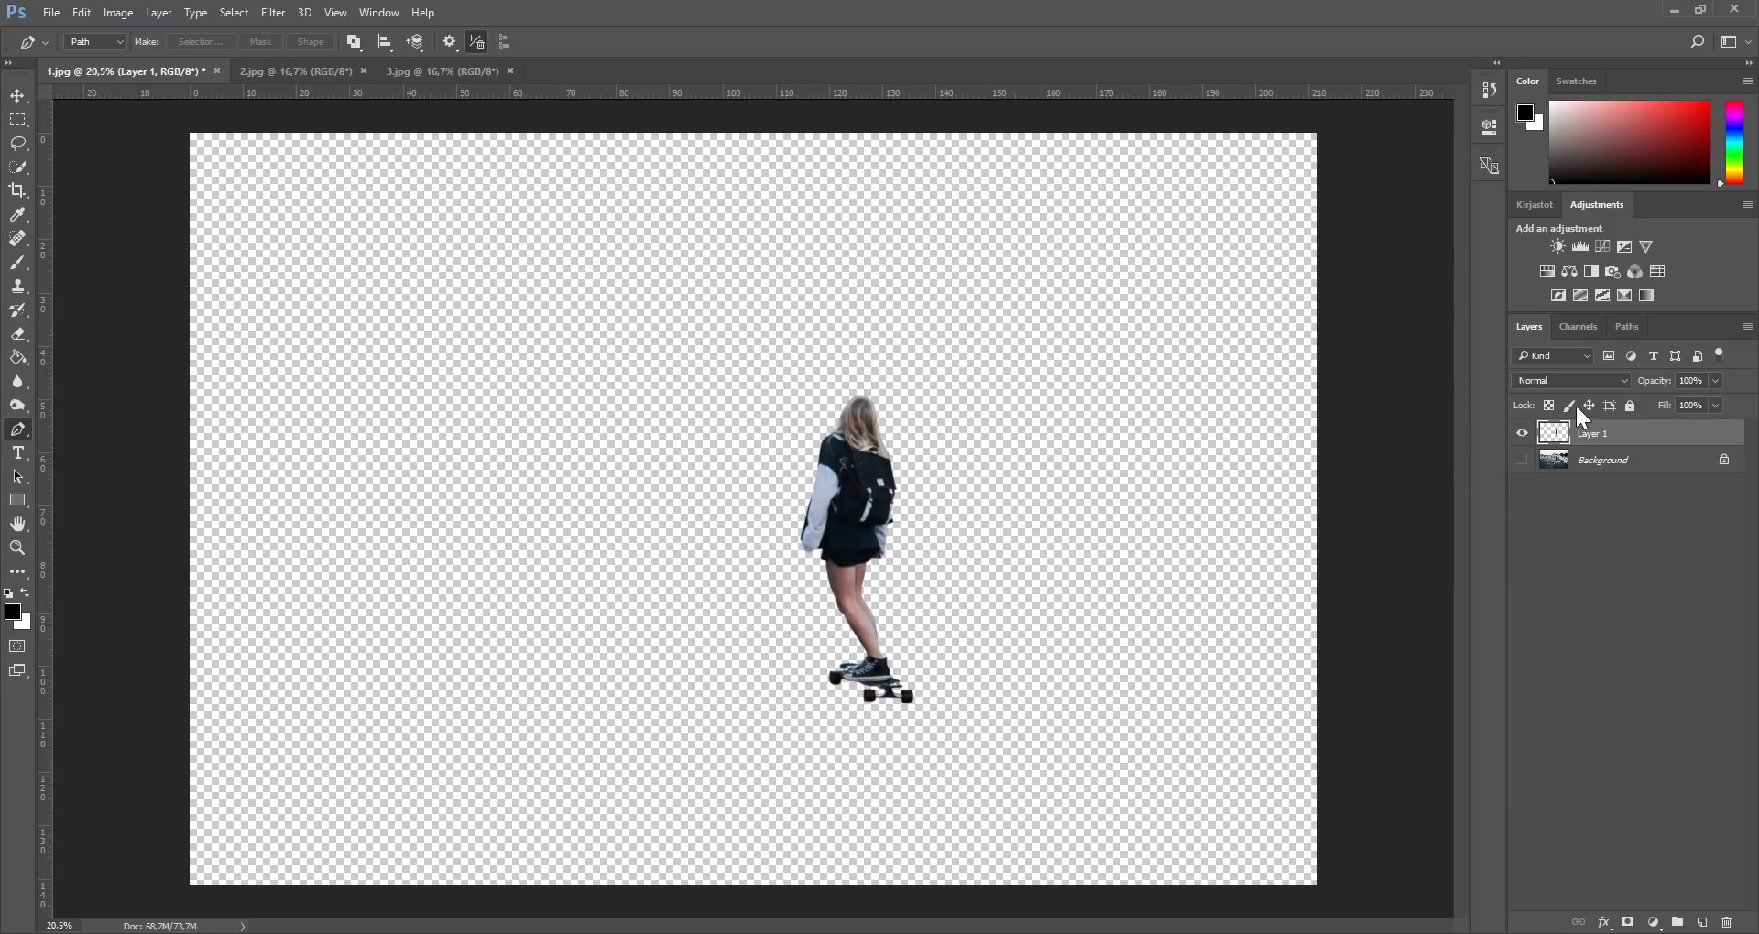
pyautogui.click(1522, 460)
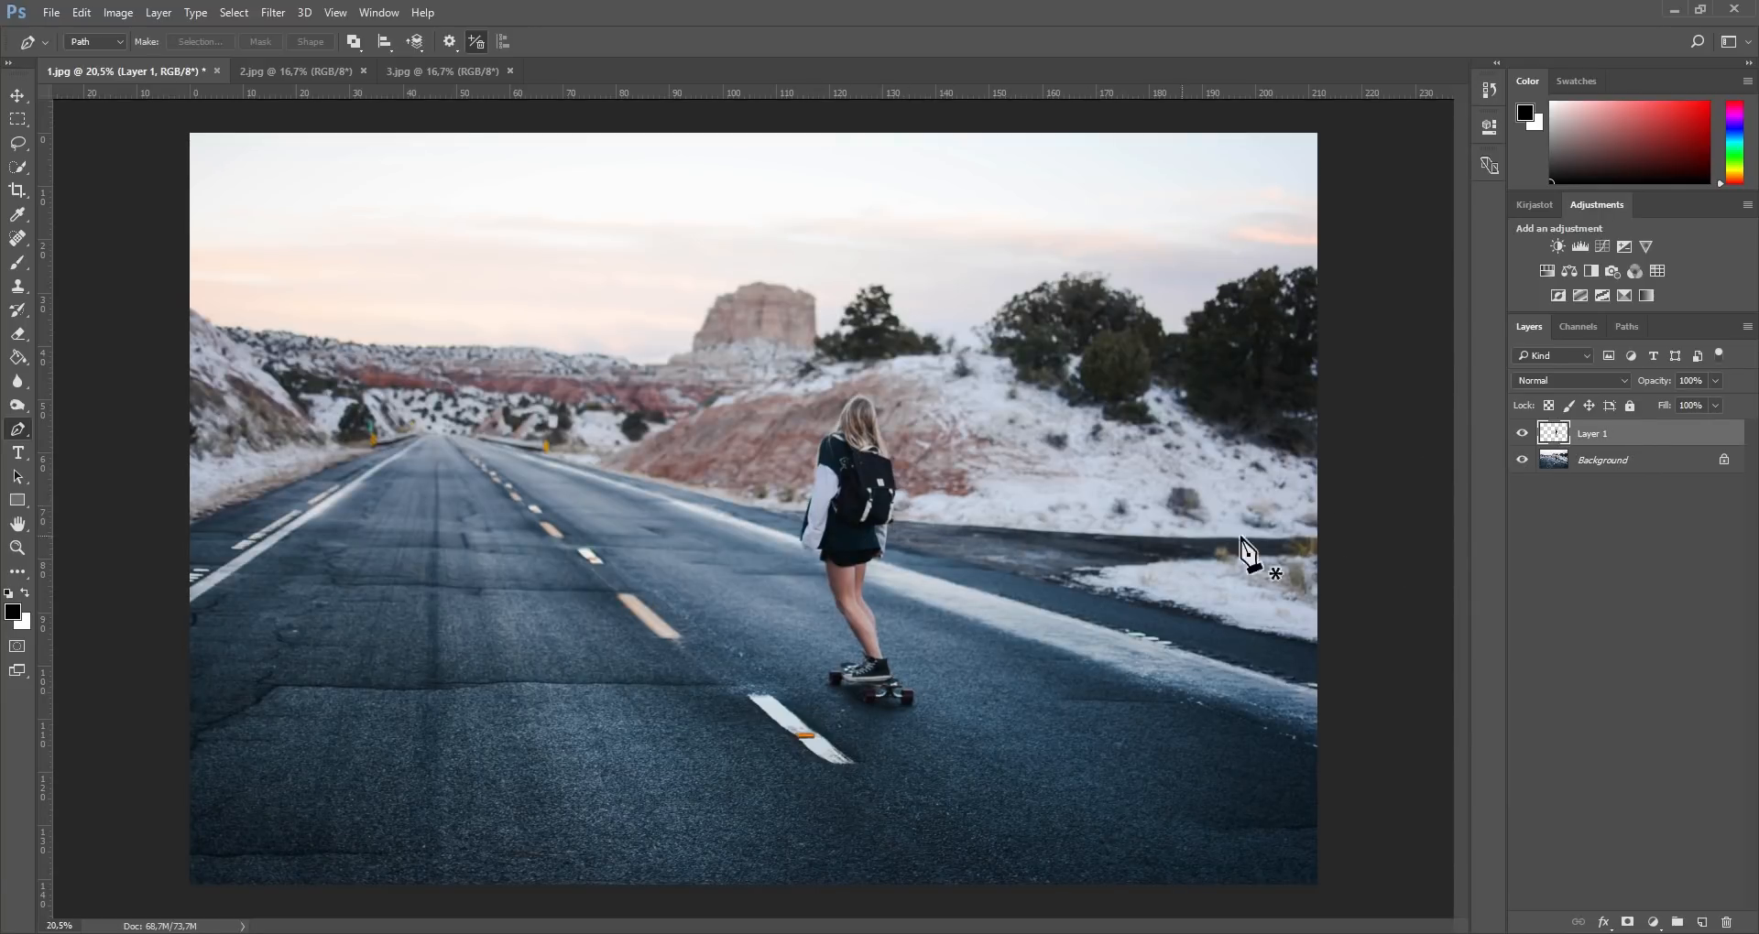
# Step: Move the skateboarder cutout from 1.jpg into 3.jpg and place it on the road
pyautogui.click(394, 73)
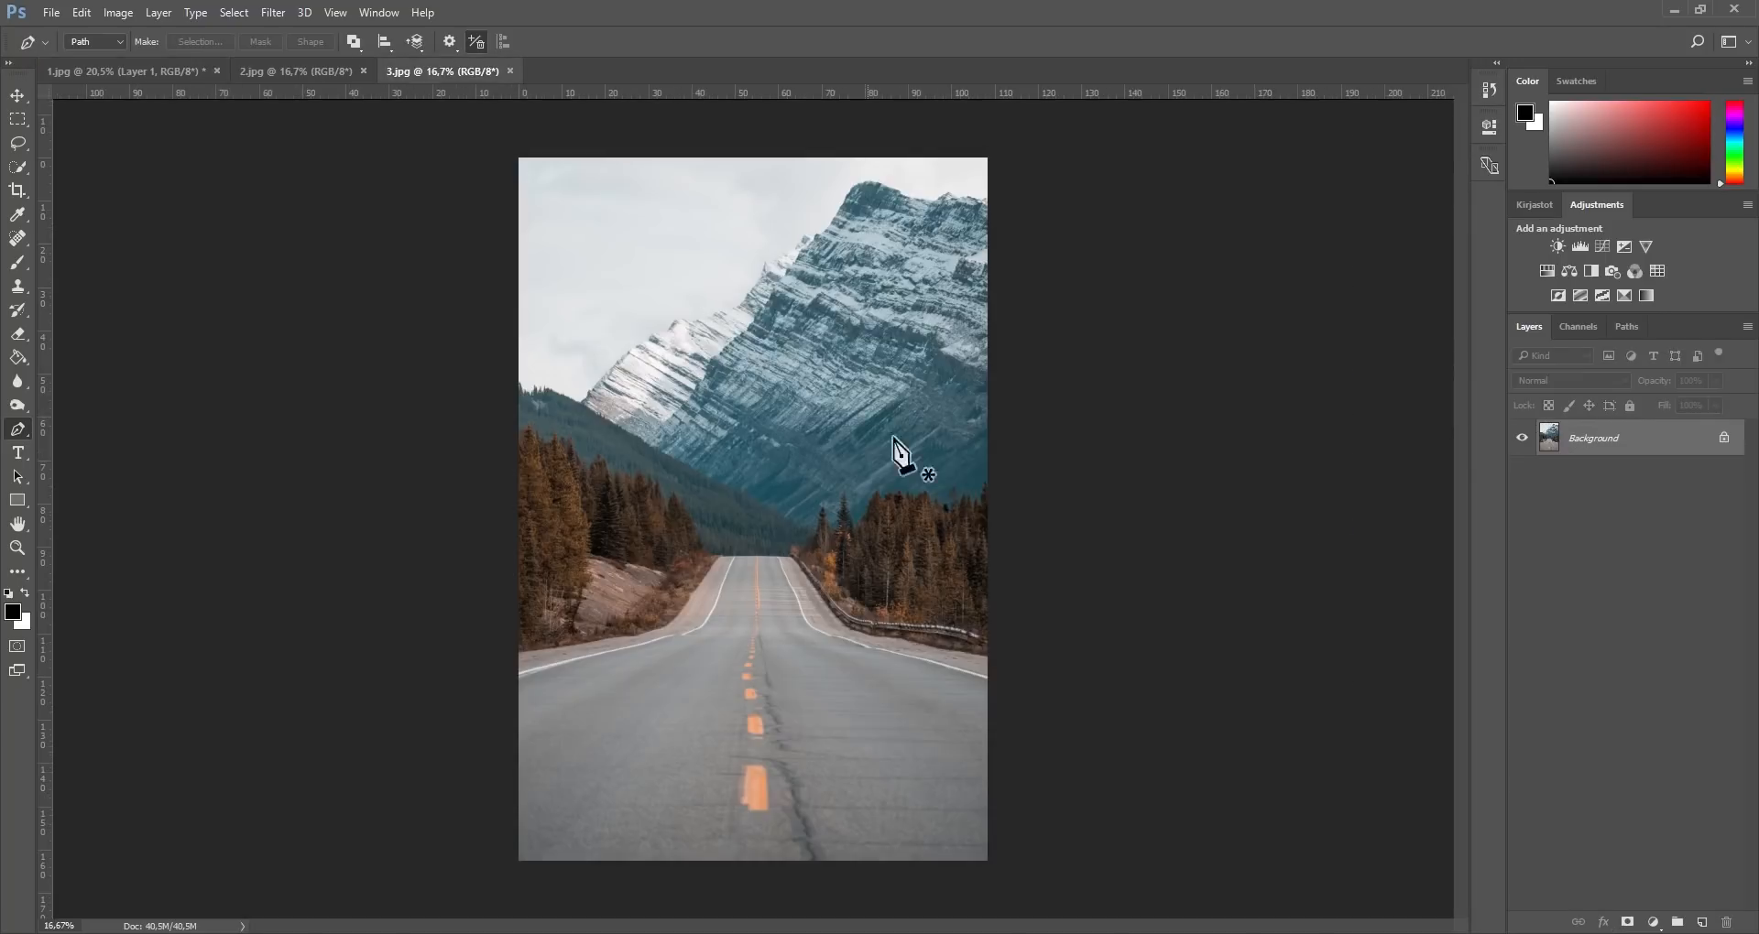
pyautogui.click(115, 73)
pyautogui.click(17, 95)
pyautogui.moveTo(863, 518); pyautogui.dragTo(763, 689)
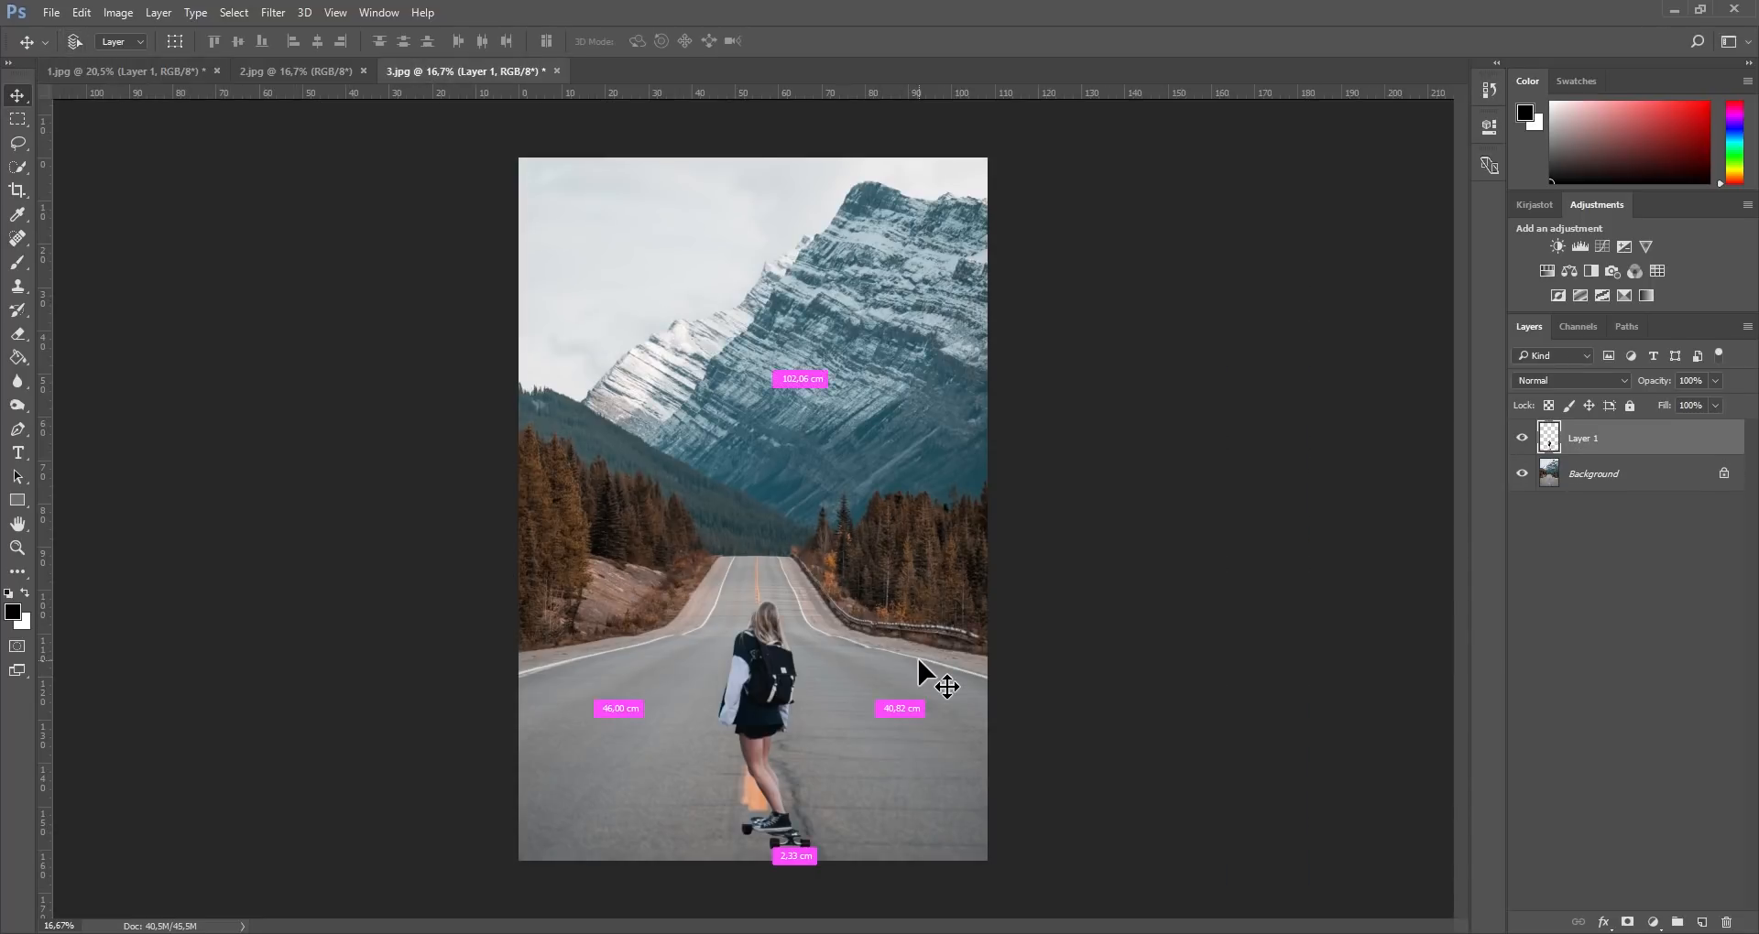
# Step: Scale the skateboarder down with Free Transform and position her over the road's centre line
pyautogui.hotkey('ctrl', 't')
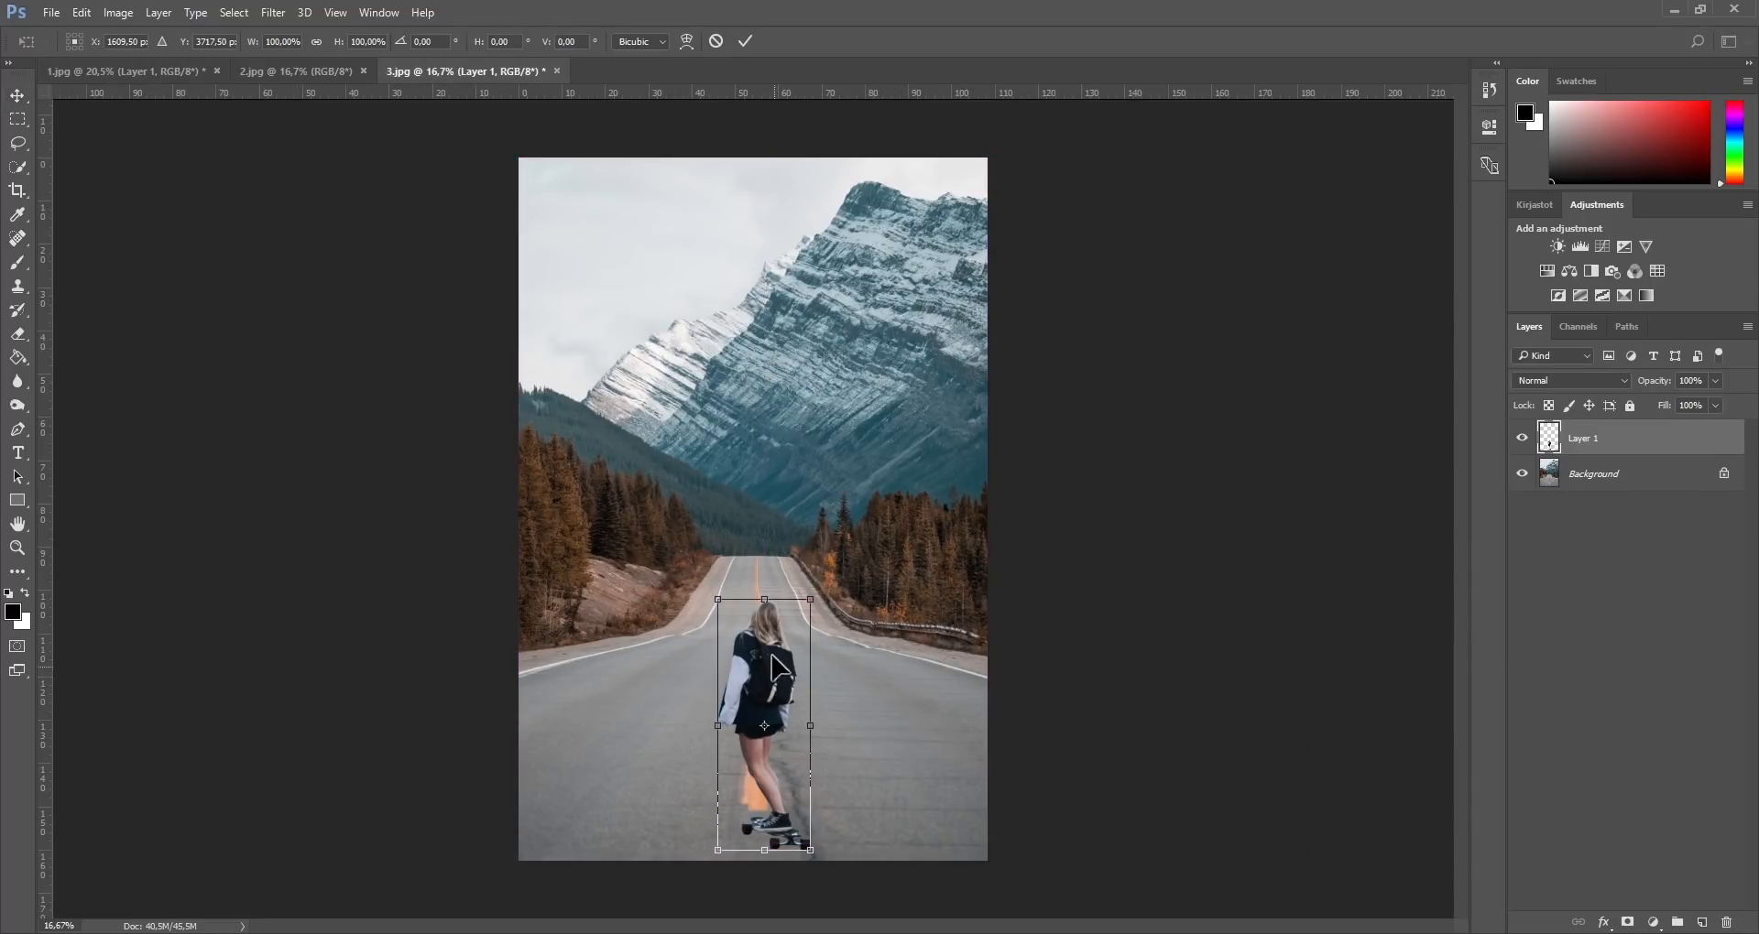
pyautogui.moveTo(782, 656); pyautogui.dragTo(771, 591)
pyautogui.moveTo(802, 530); pyautogui.dragTo(762, 617)
pyautogui.click(746, 41)
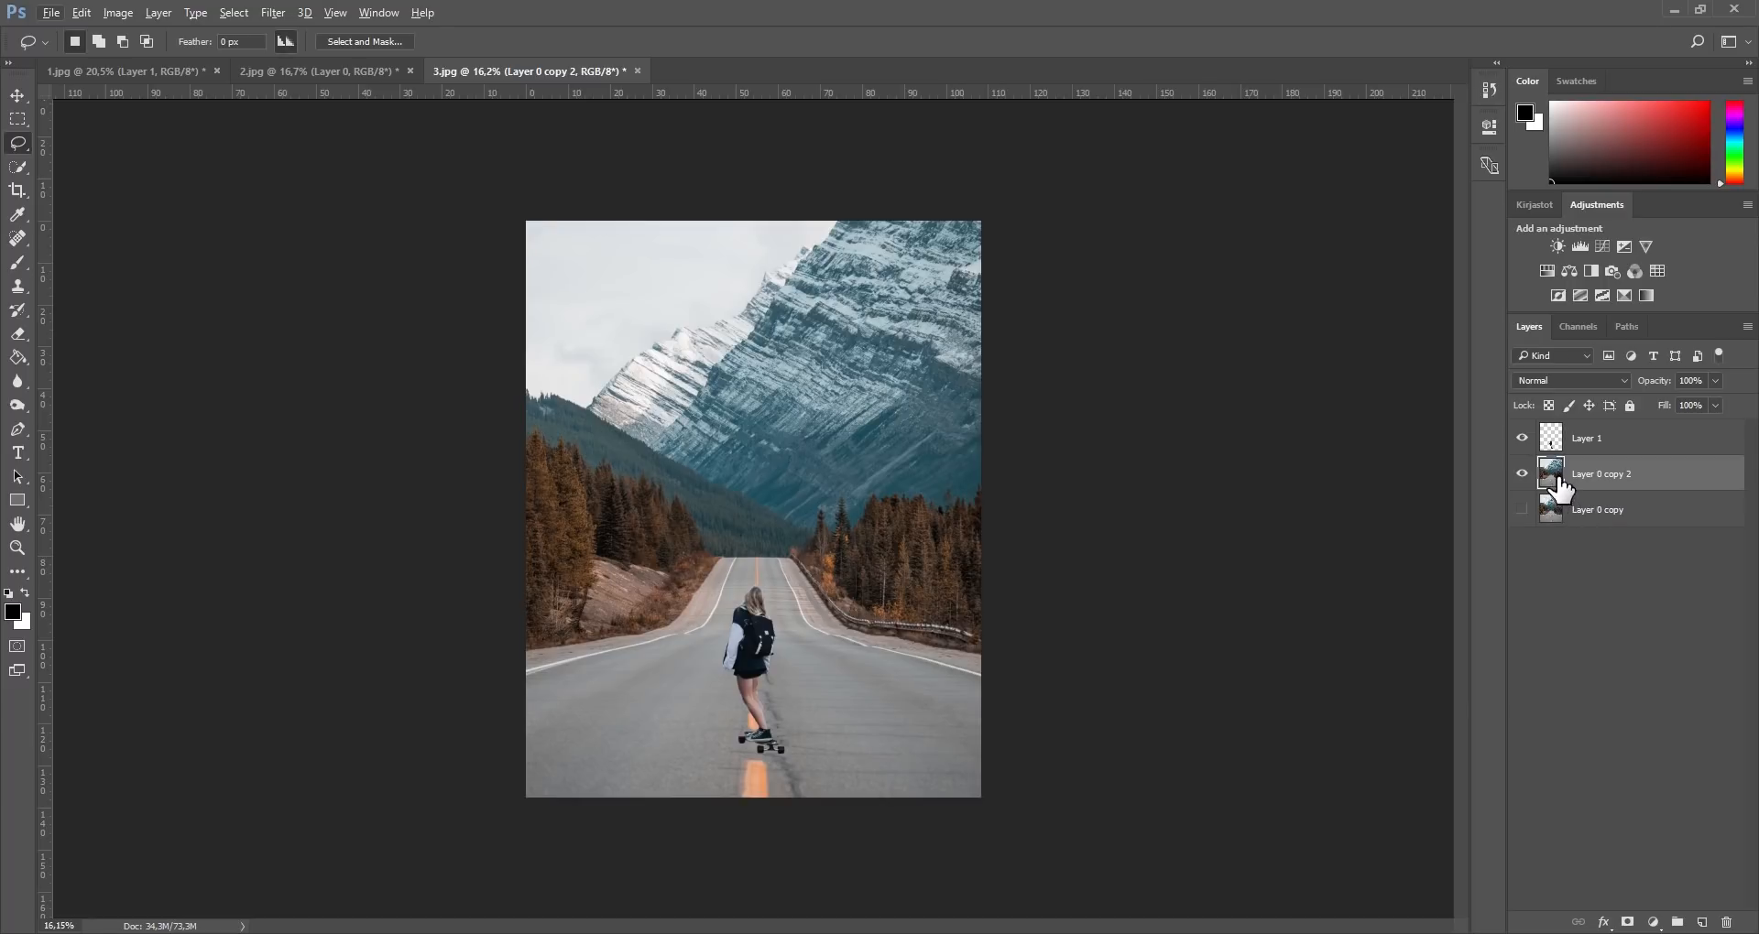
# Step: Select the pale sky on Layer 0 copy 2 with the Quick Selection tool at a brush size of 250
pyautogui.click(18, 168)
pyautogui.moveTo(559, 249); pyautogui.dragTo(583, 255)
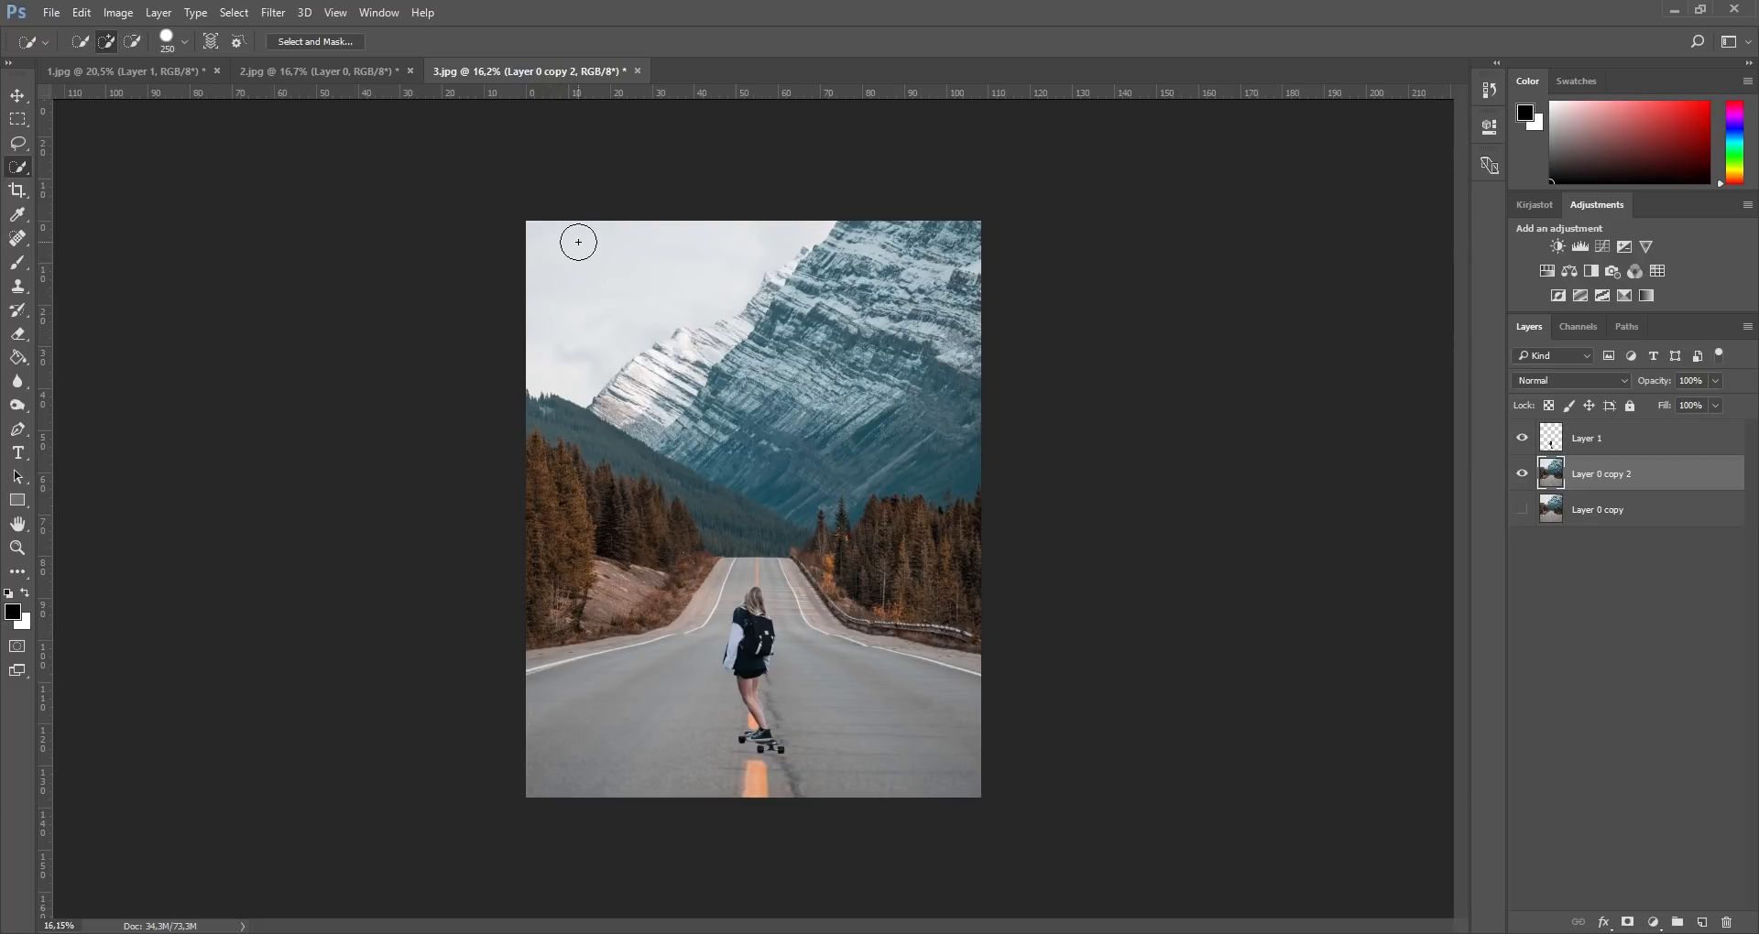
pyautogui.scroll(1, 531, 250)
pyautogui.scroll(2, 557, 240)
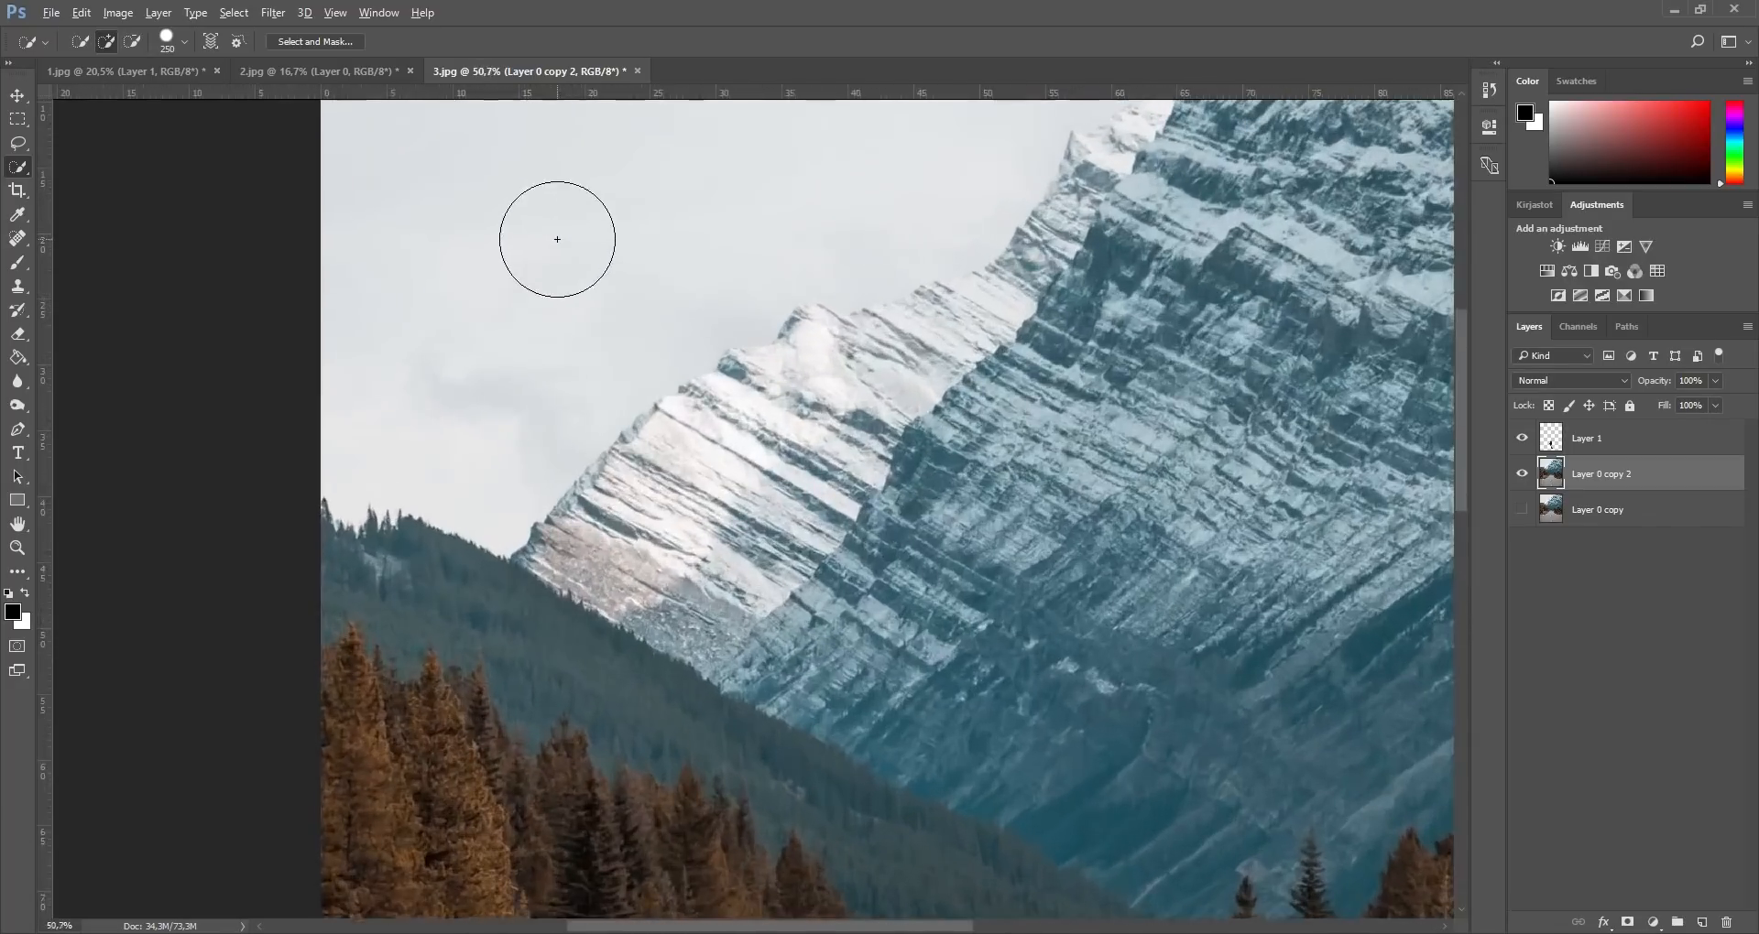
pyautogui.scroll(3, 659, 385)
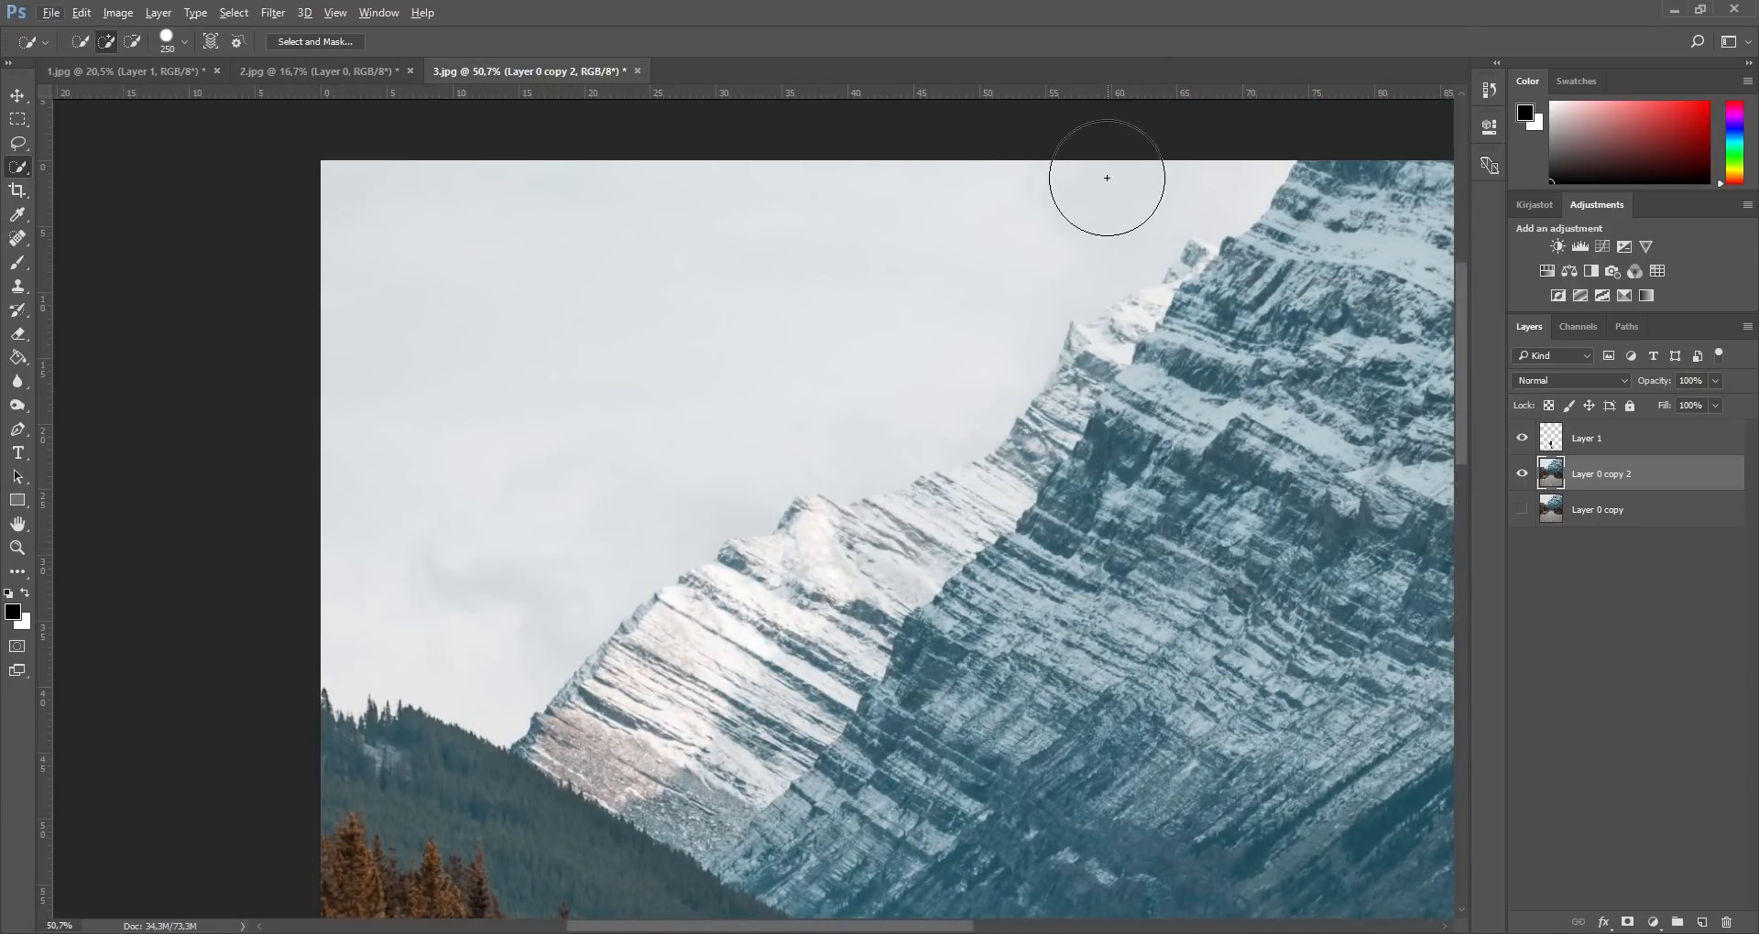
pyautogui.moveTo(1000, 202)
pyautogui.mouseDown()
pyautogui.moveTo(782, 268)
pyautogui.moveTo(812, 537)
pyautogui.moveTo(834, 531)
pyautogui.mouseUp()
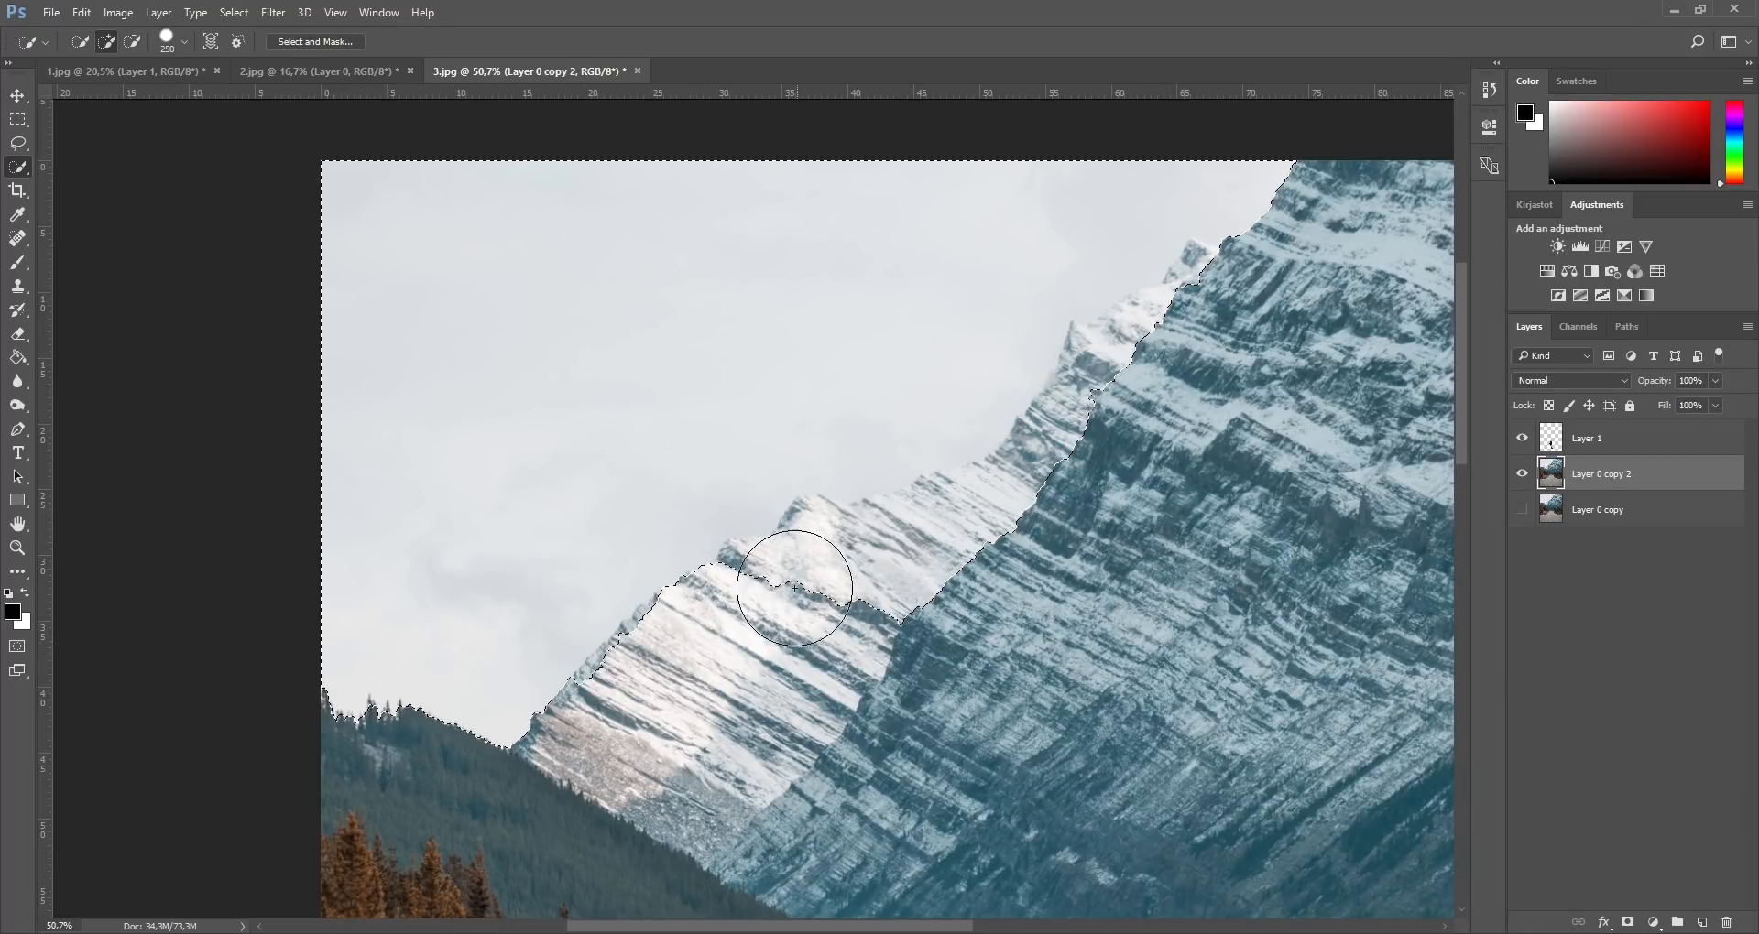
# Step: Subtract the lower snowy ridge from the sky selection with a 97-pixel Quick Selection brush
pyautogui.scroll(3, 581, 707)
pyautogui.scroll(2, 591, 710)
pyautogui.moveTo(647, 692); pyautogui.dragTo(580, 667)
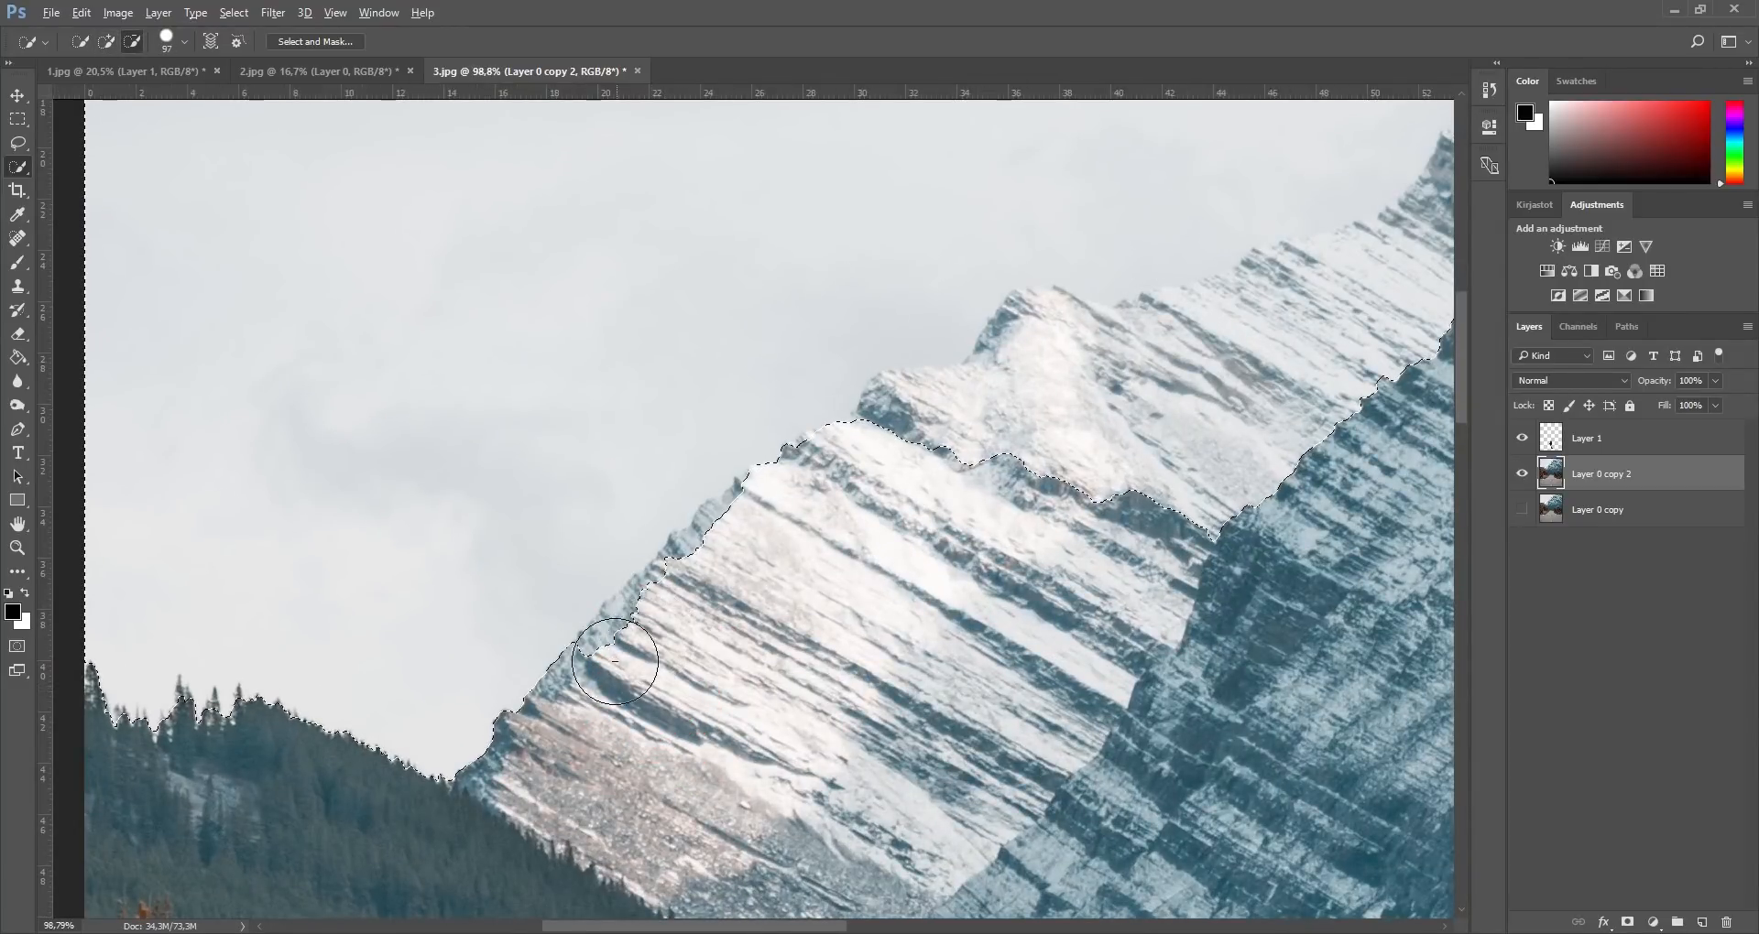
pyautogui.moveTo(614, 669); pyautogui.dragTo(713, 568)
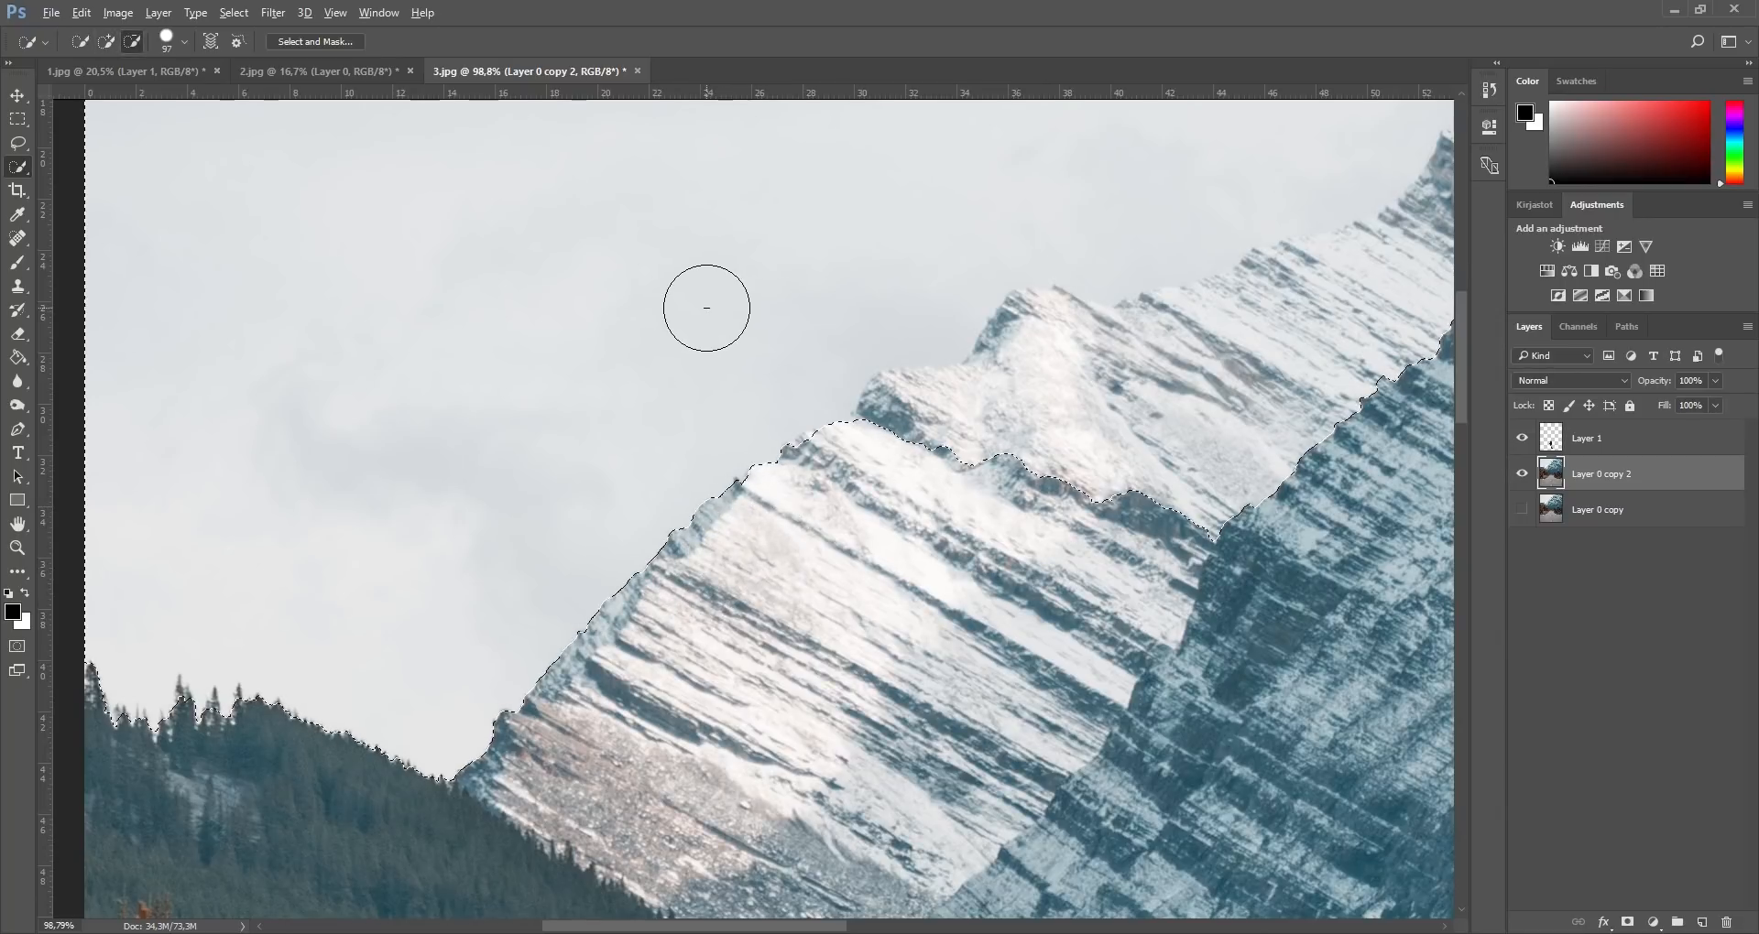
pyautogui.click(908, 427)
pyautogui.moveTo(948, 410)
pyautogui.mouseDown()
pyautogui.moveTo(996, 406)
pyautogui.moveTo(1047, 340)
pyautogui.mouseUp()
# Step: Remove the upper snowy slope and its peaks from the sky selection so it follows the mountain's skyline
pyautogui.hscroll(8, 1108, 384)
pyautogui.scroll(1, 1147, 416)
pyautogui.scroll(3, 1147, 417)
pyautogui.moveTo(974, 549)
pyautogui.mouseDown()
pyautogui.moveTo(1236, 262)
pyautogui.moveTo(1264, 157)
pyautogui.mouseUp()
pyautogui.moveTo(970, 467)
pyautogui.mouseDown()
pyautogui.moveTo(989, 444)
pyautogui.moveTo(1029, 443)
pyautogui.moveTo(922, 502)
pyautogui.moveTo(827, 509)
pyautogui.mouseUp()
pyautogui.scroll(-5, 1125, 470)
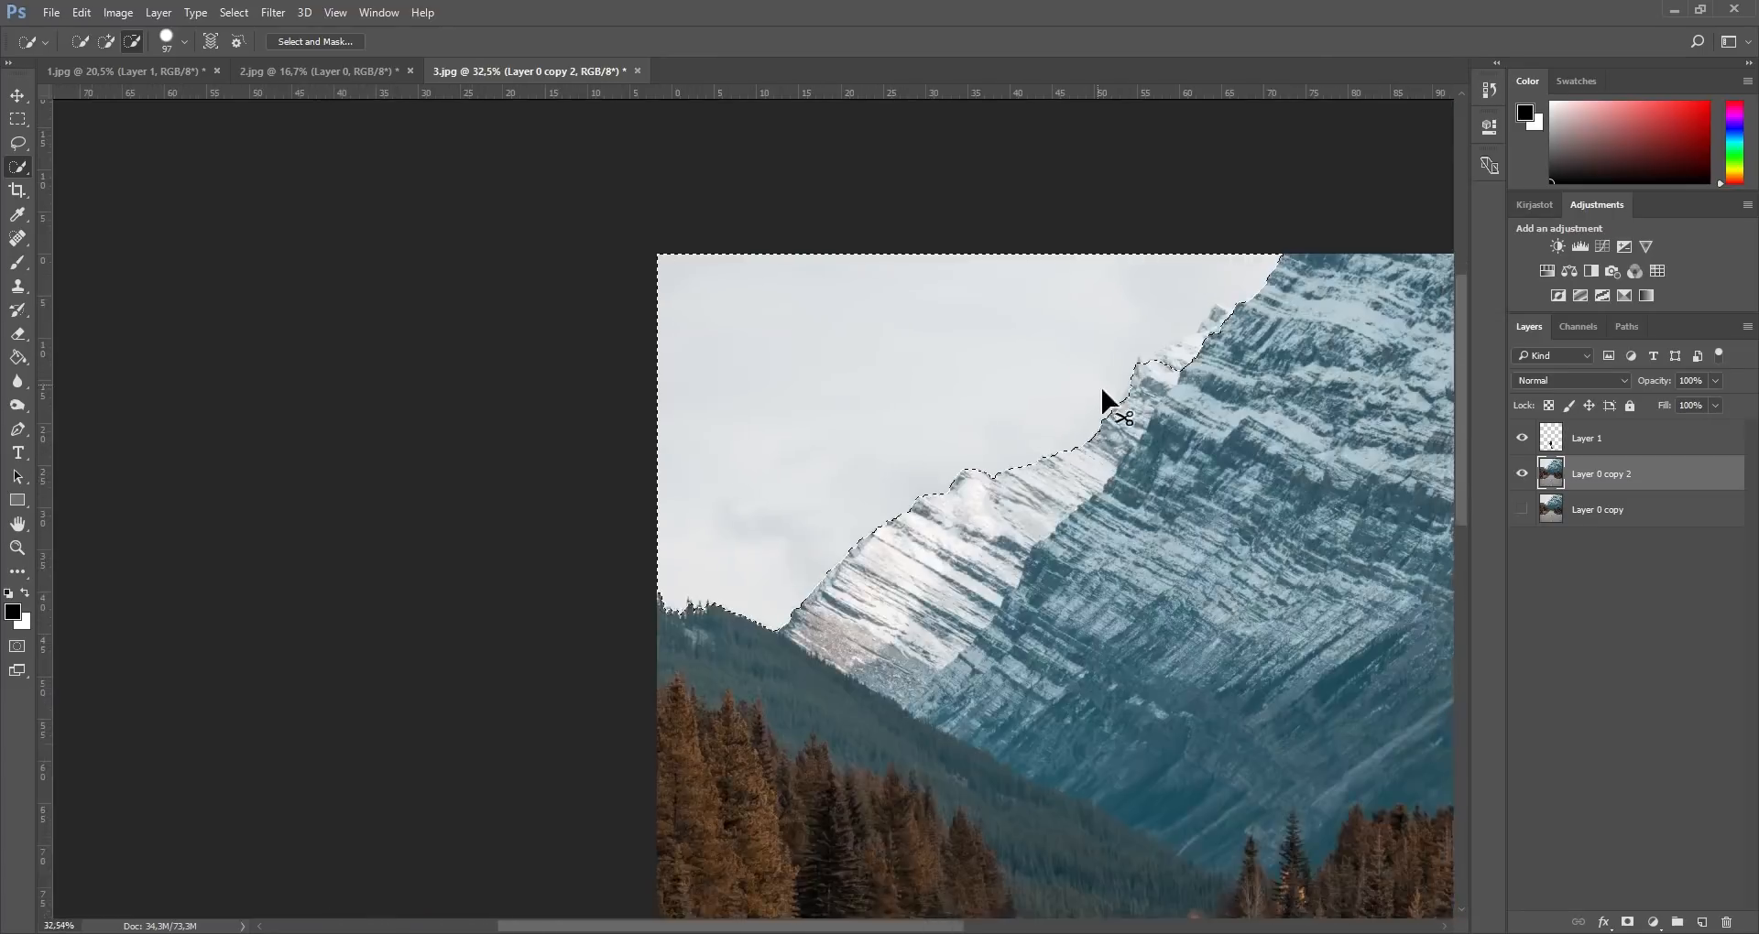
# Step: Refine the selection edge around the upper rocky peaks by adding and subtracting with a 21-pixel Quick Selection brush
pyautogui.hscroll(2, 1063, 444)
pyautogui.scroll(5, 1008, 364)
pyautogui.moveTo(1008, 363)
pyautogui.mouseDown()
pyautogui.moveTo(1021, 284)
pyautogui.moveTo(1149, 175)
pyautogui.mouseUp()
pyautogui.moveTo(887, 328)
pyautogui.mouseDown()
pyautogui.moveTo(849, 327)
pyautogui.moveTo(863, 294)
pyautogui.mouseUp()
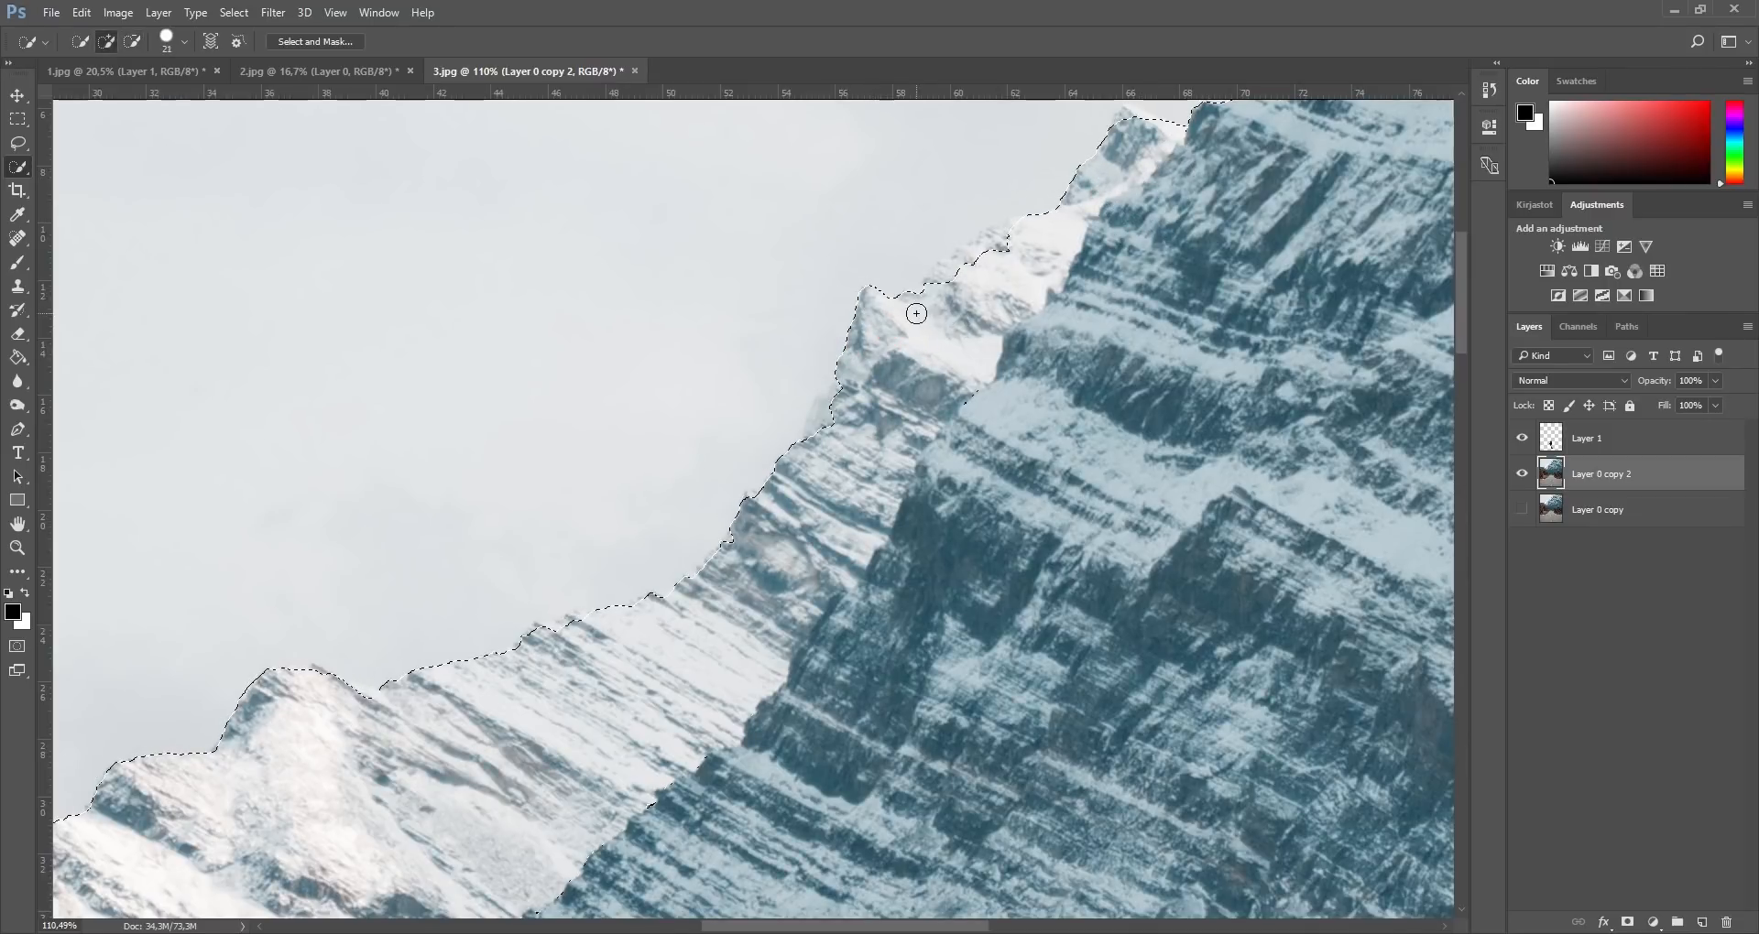
pyautogui.moveTo(576, 626); pyautogui.dragTo(560, 631)
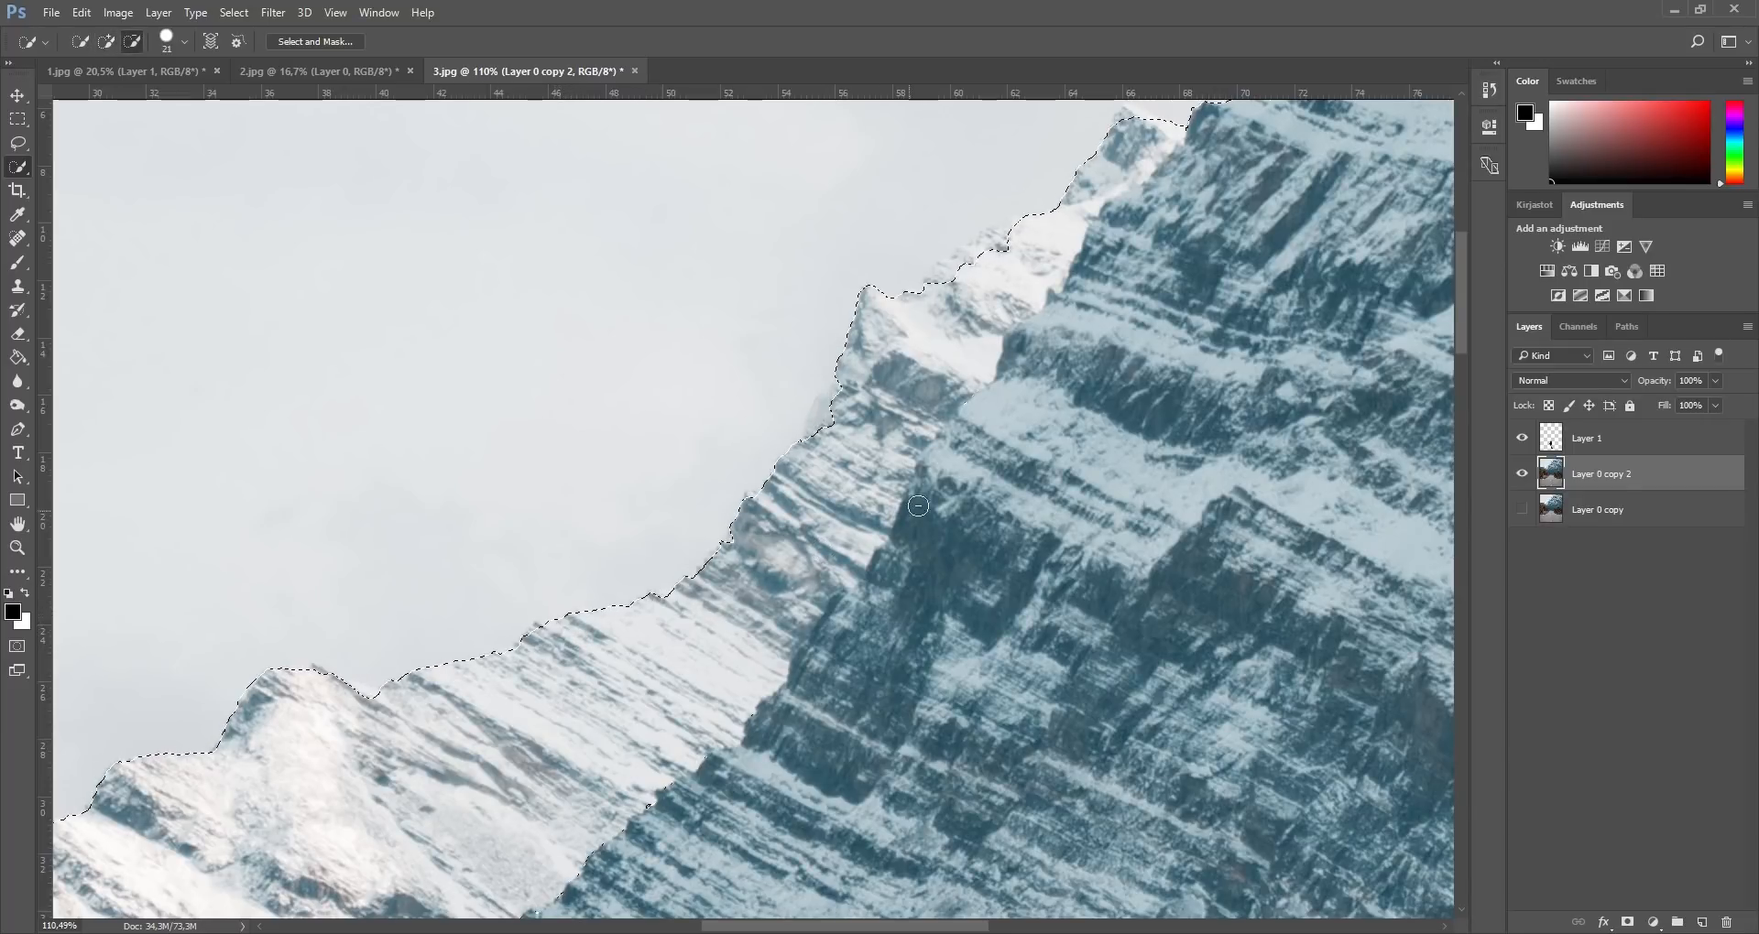
# Step: Trim the remaining rock fragments from the sky selection near the summit and check the whole outline
pyautogui.scroll(-3, 918, 478)
pyautogui.scroll(5, 918, 478)
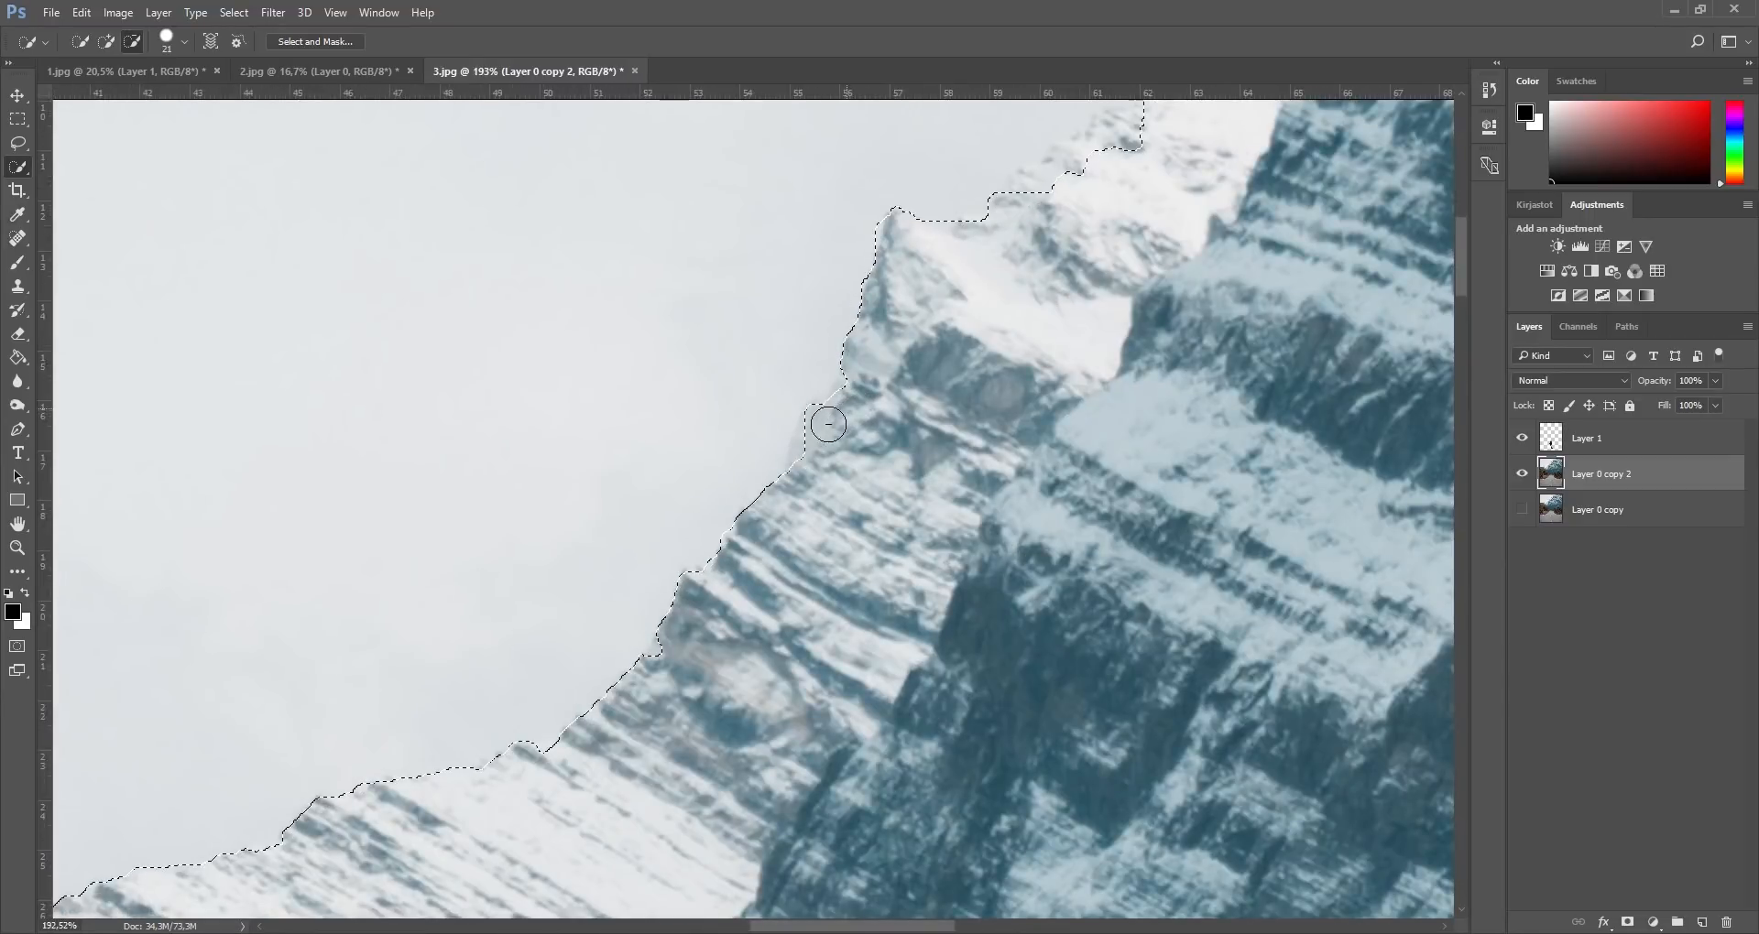
pyautogui.scroll(-4, 913, 395)
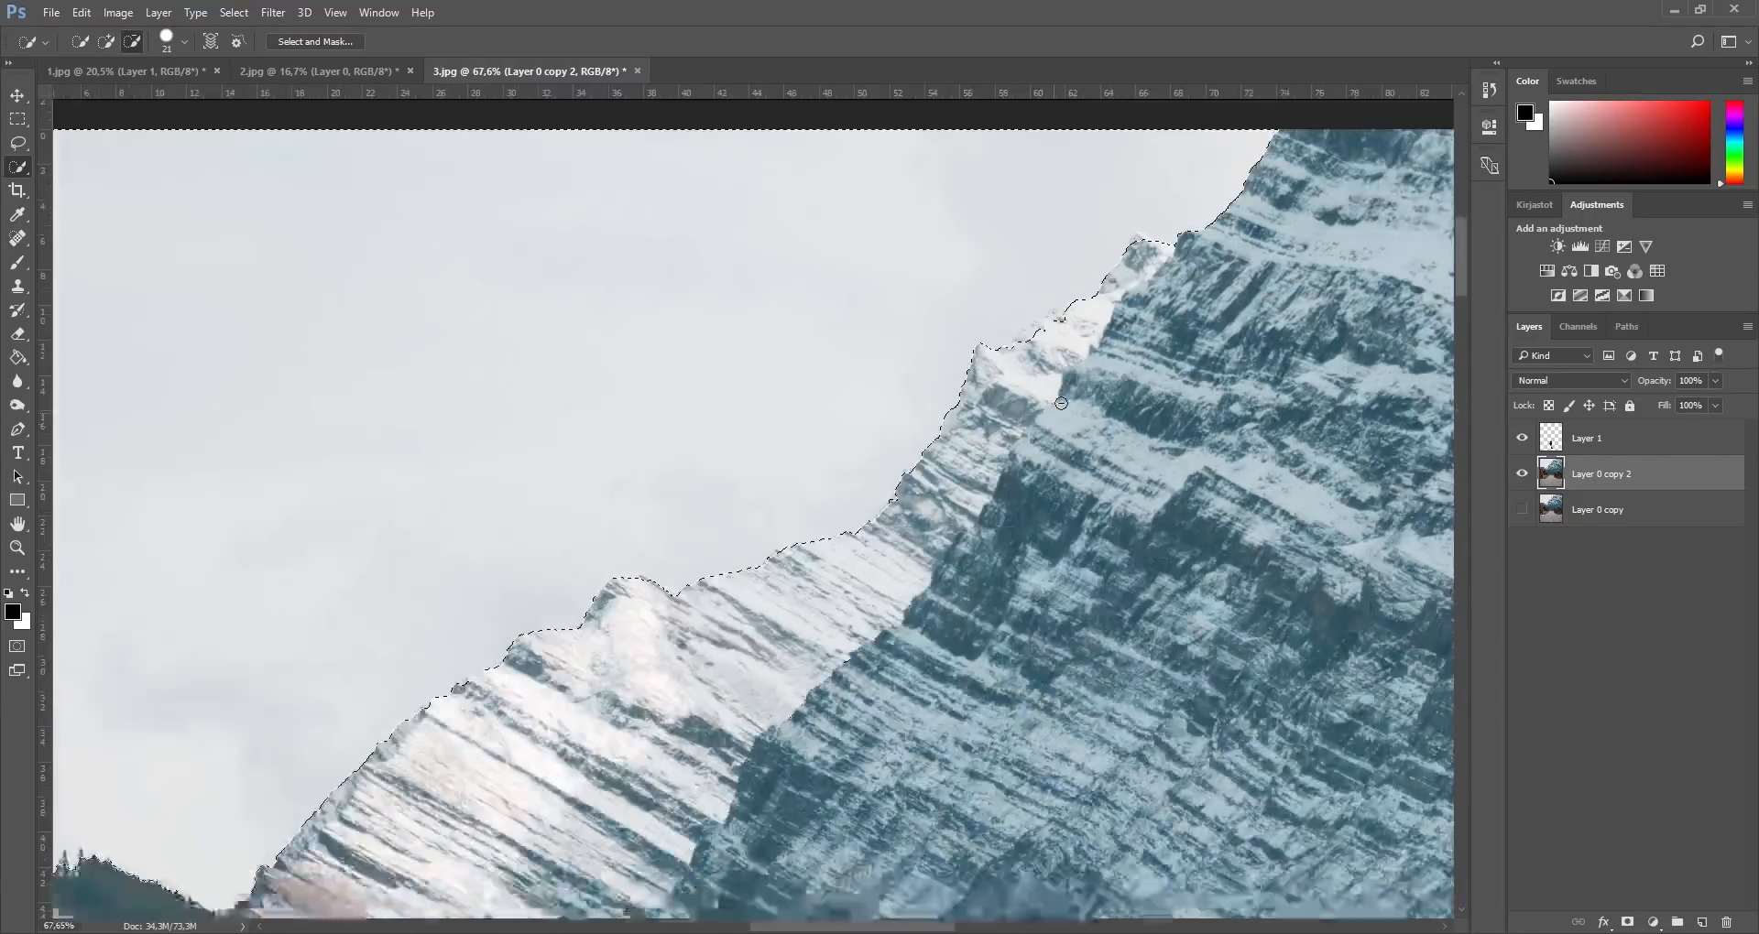
pyautogui.scroll(3, 1043, 370)
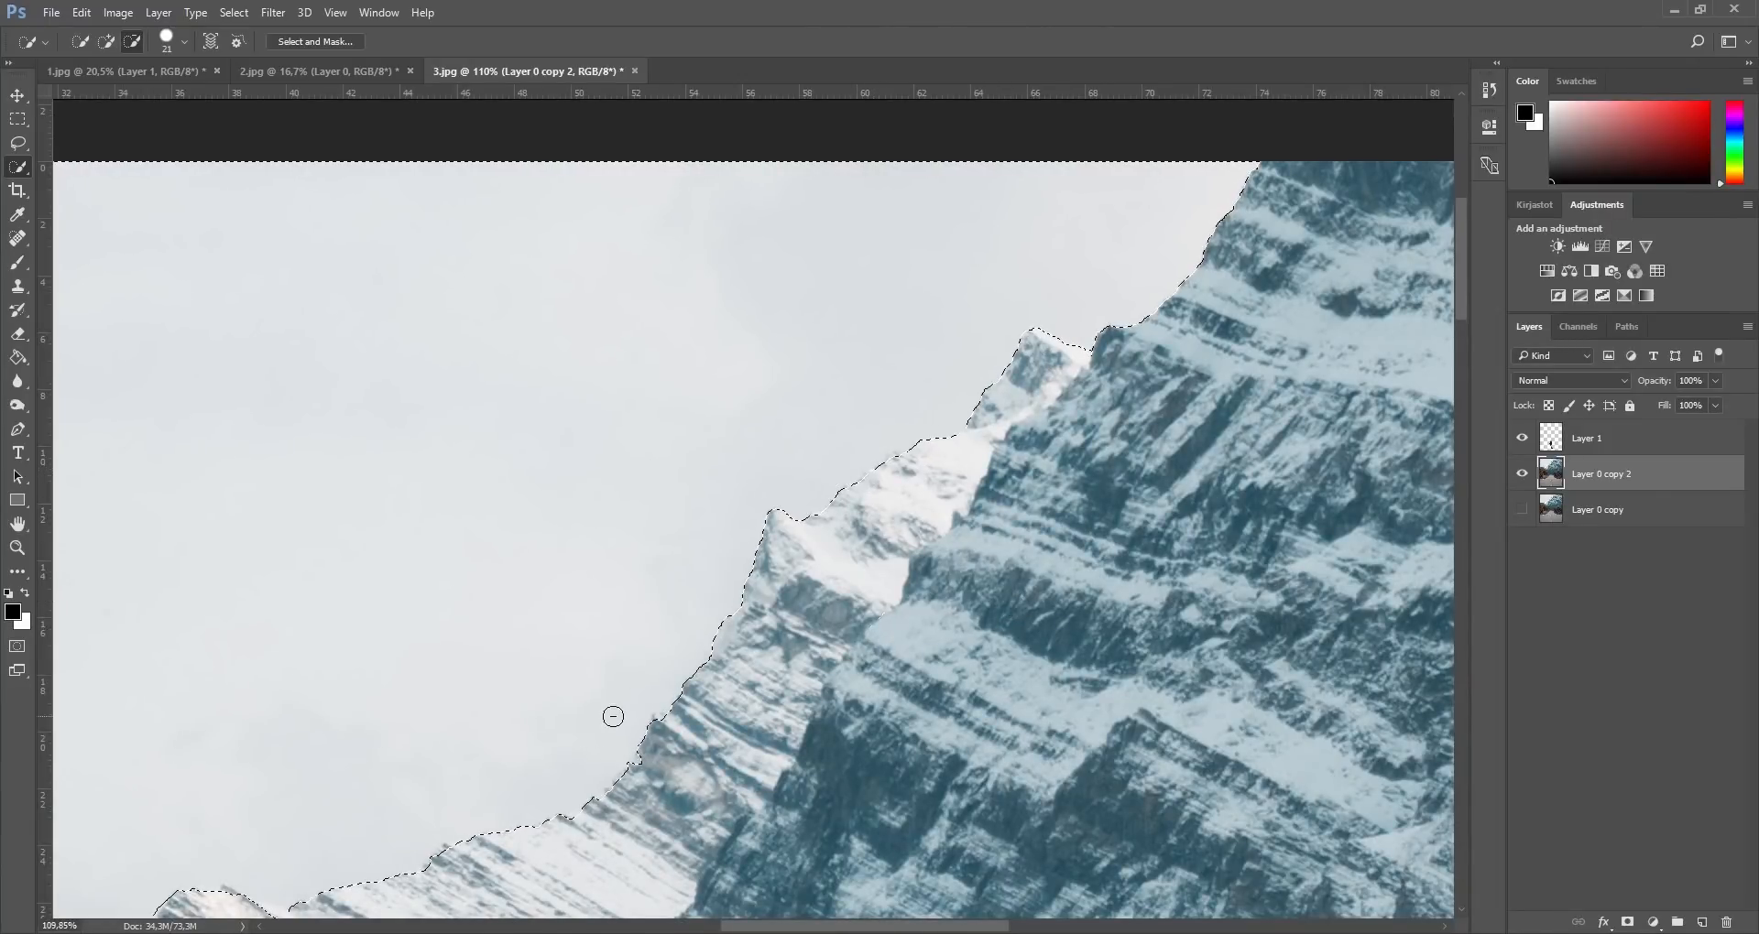
pyautogui.scroll(-3, 604, 760)
pyautogui.scroll(-2, 541, 804)
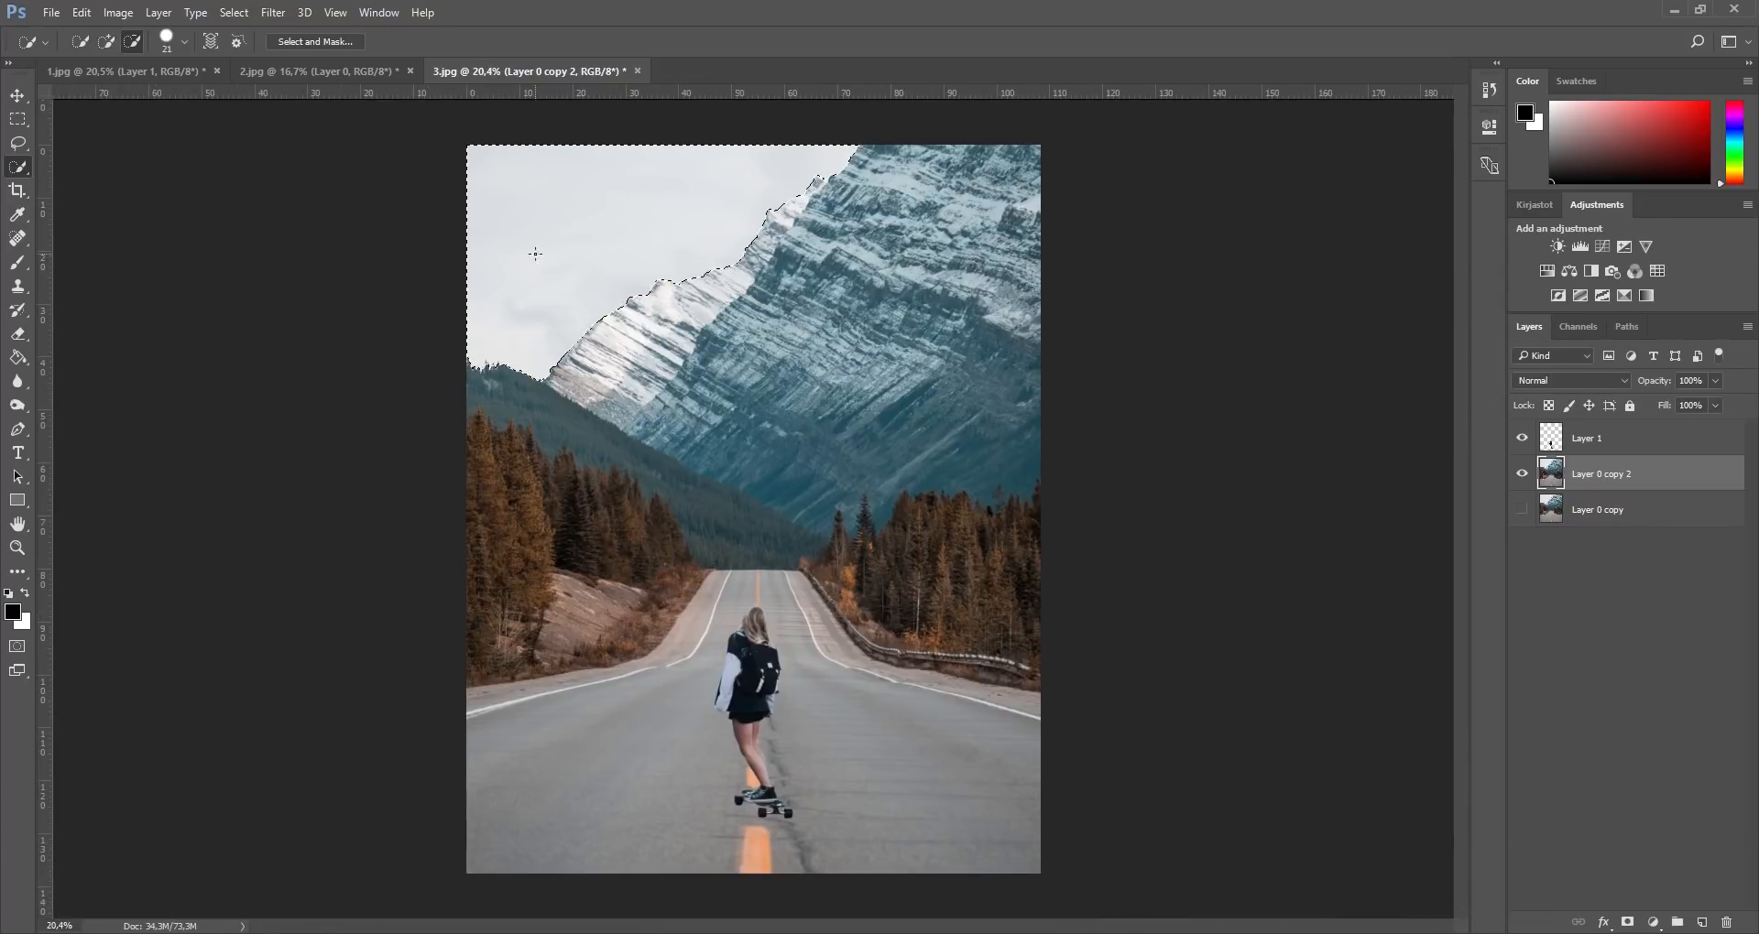
pyautogui.scroll(1, 576, 266)
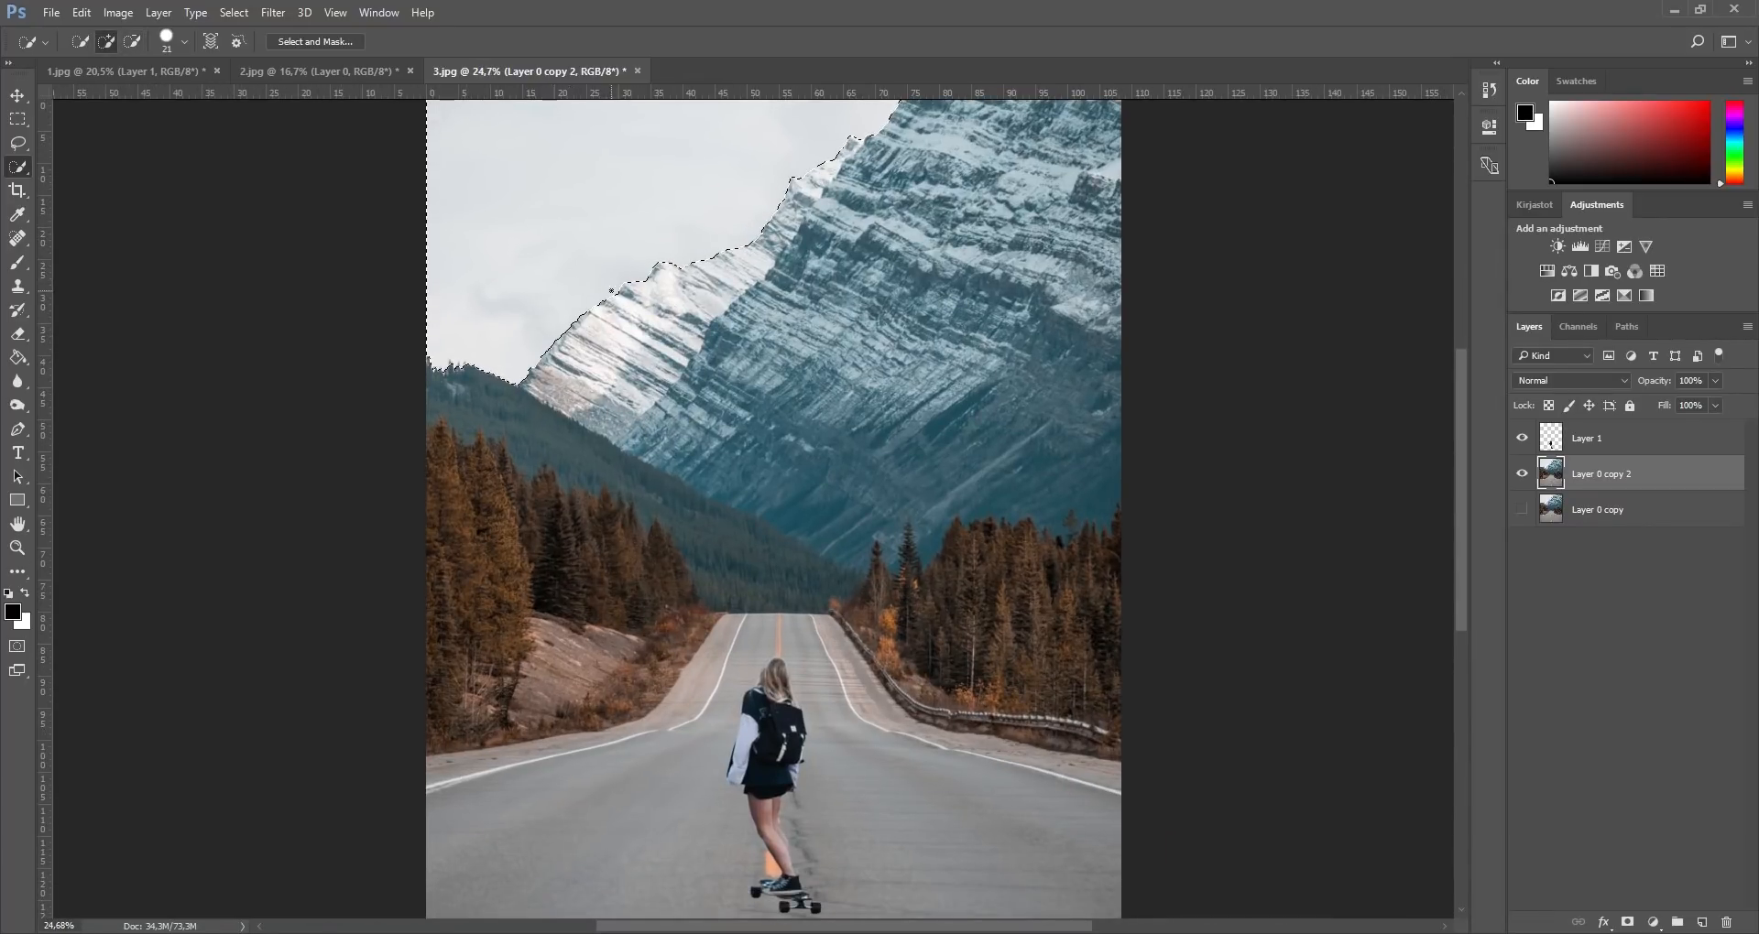
pyautogui.scroll(-2, 576, 266)
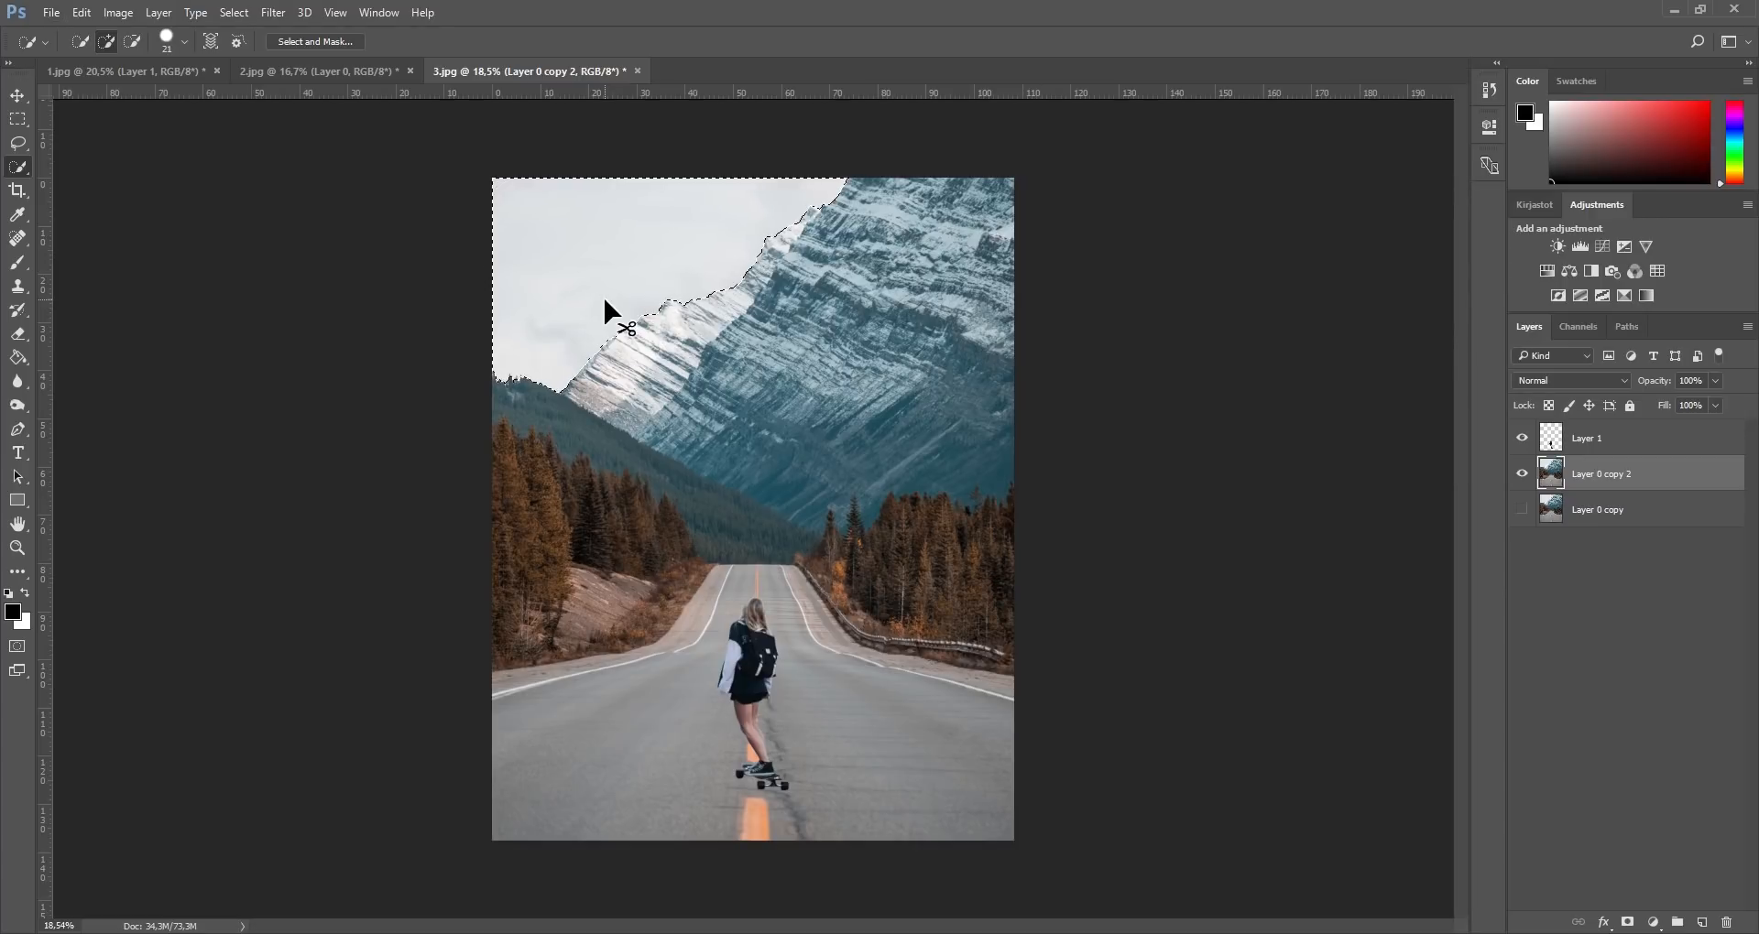
# Step: Invert the selection and add a layer mask to Layer 0 copy 2 that hides the sky
pyautogui.hotkey('ctrl', 'shift', 'i')
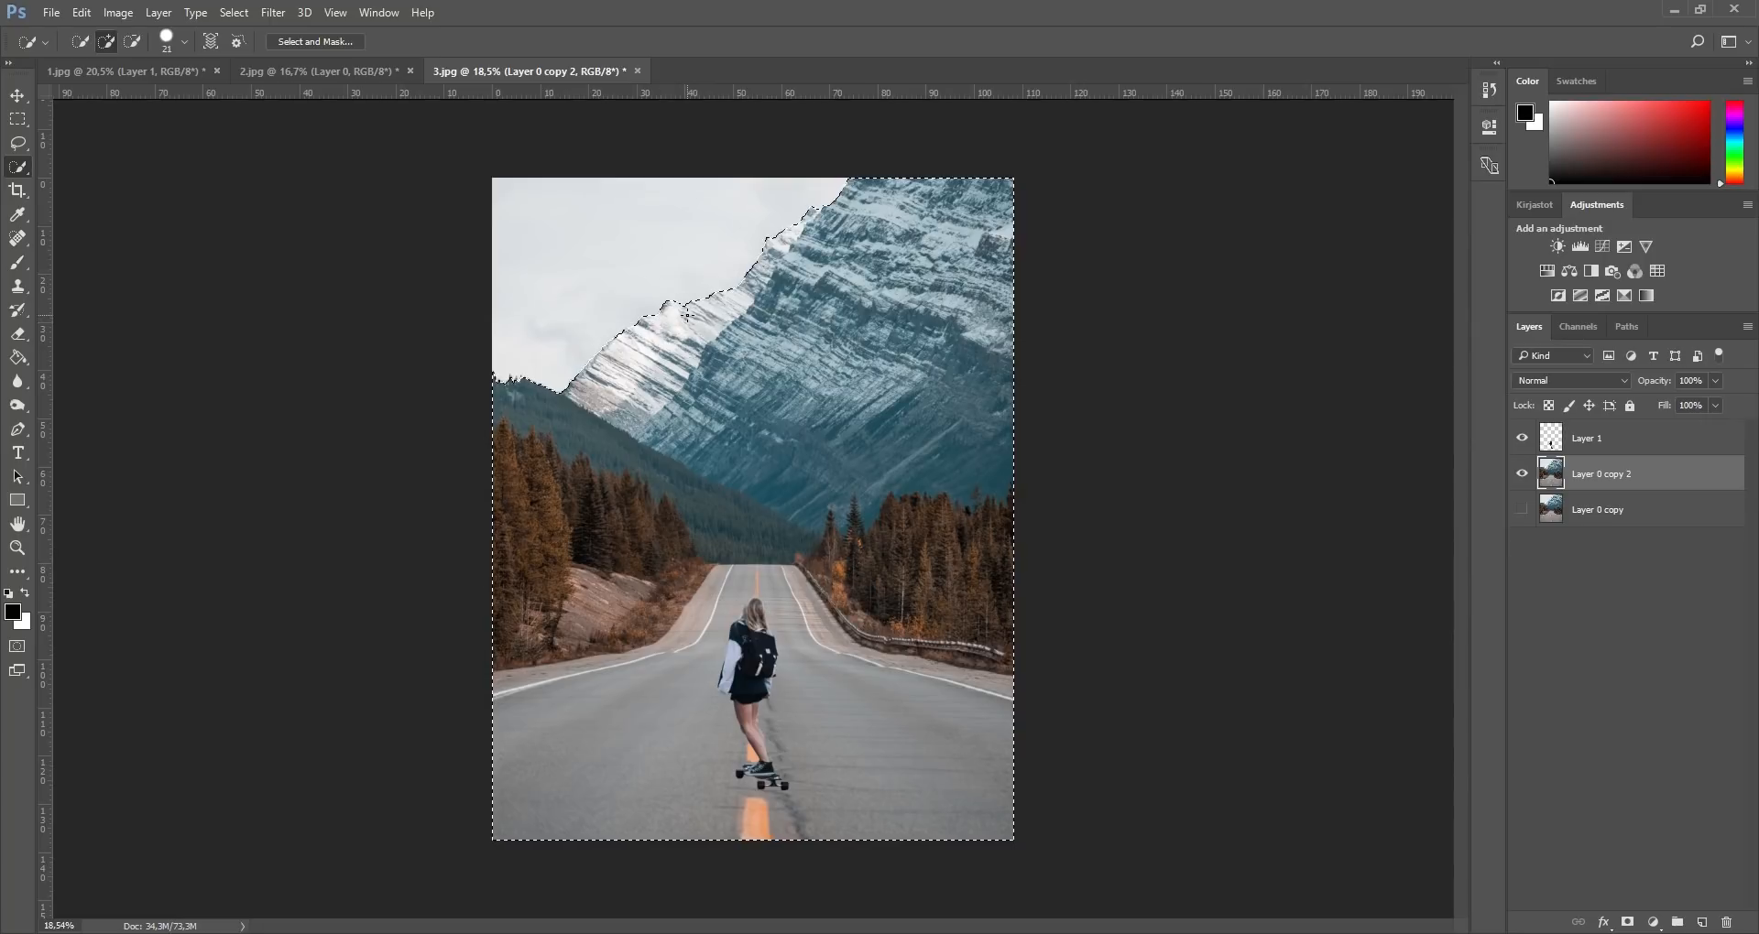
pyautogui.click(1627, 923)
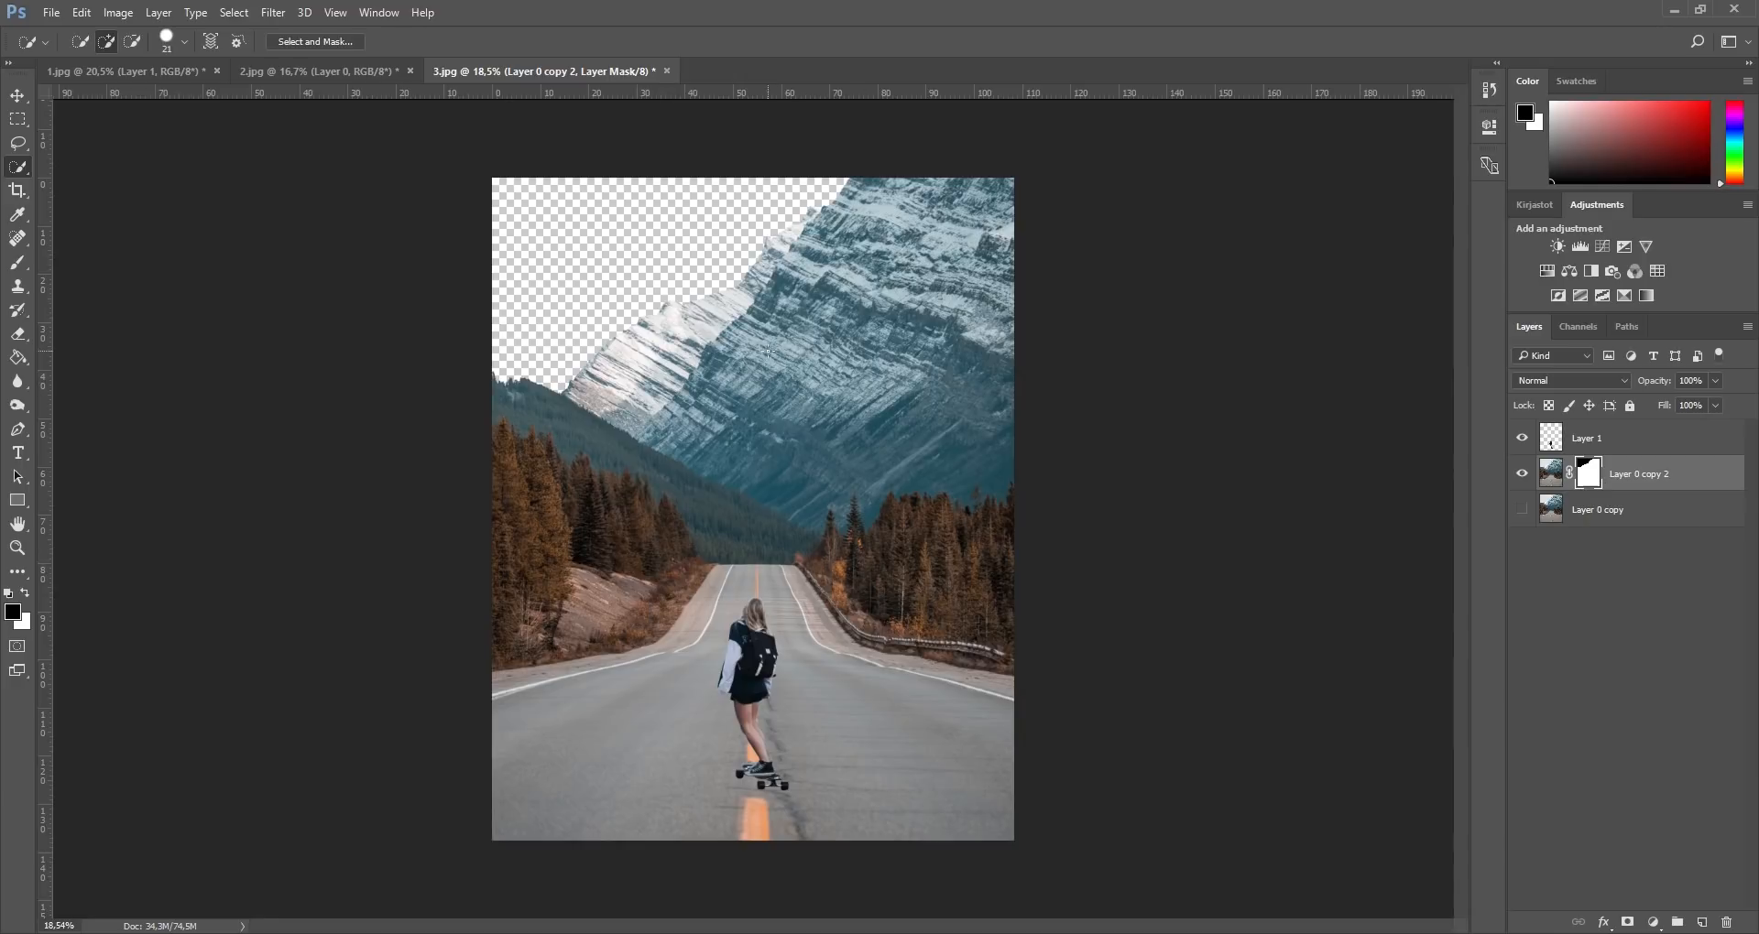
# Step: Set up the Brush tool for the layer mask with a size of 293 pixels and 100% flow
pyautogui.click(18, 257)
pyautogui.moveTo(631, 249); pyautogui.dragTo(657, 254)
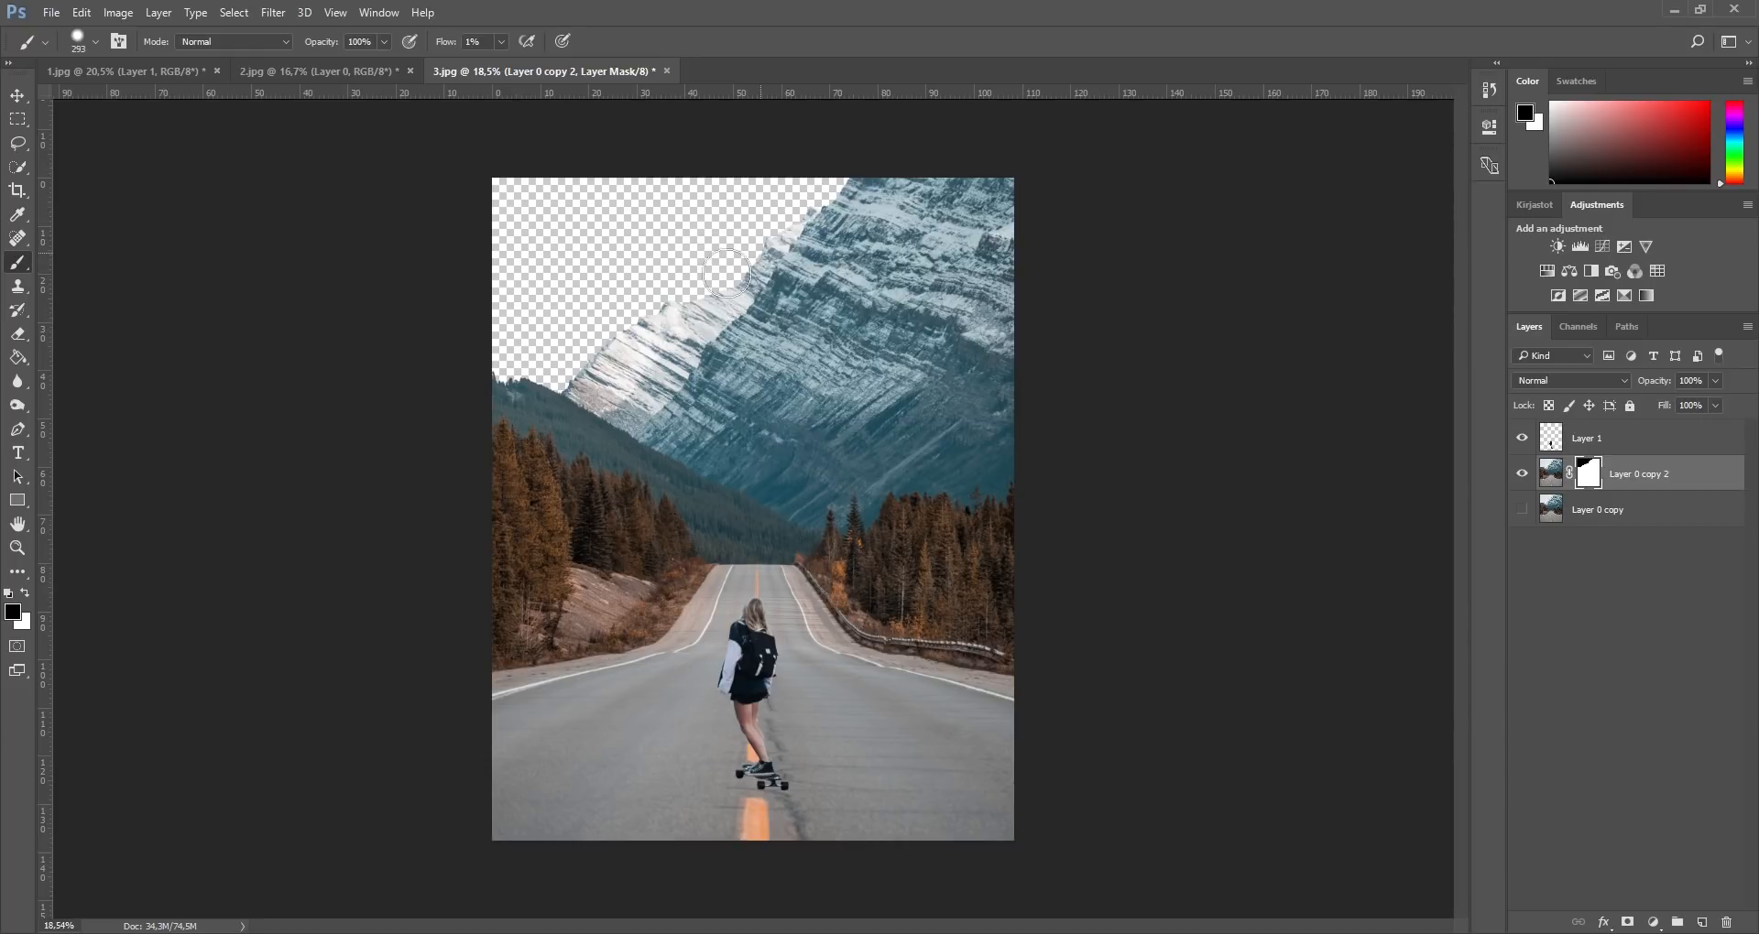
pyautogui.click(500, 41)
pyautogui.moveTo(504, 62); pyautogui.dragTo(638, 73)
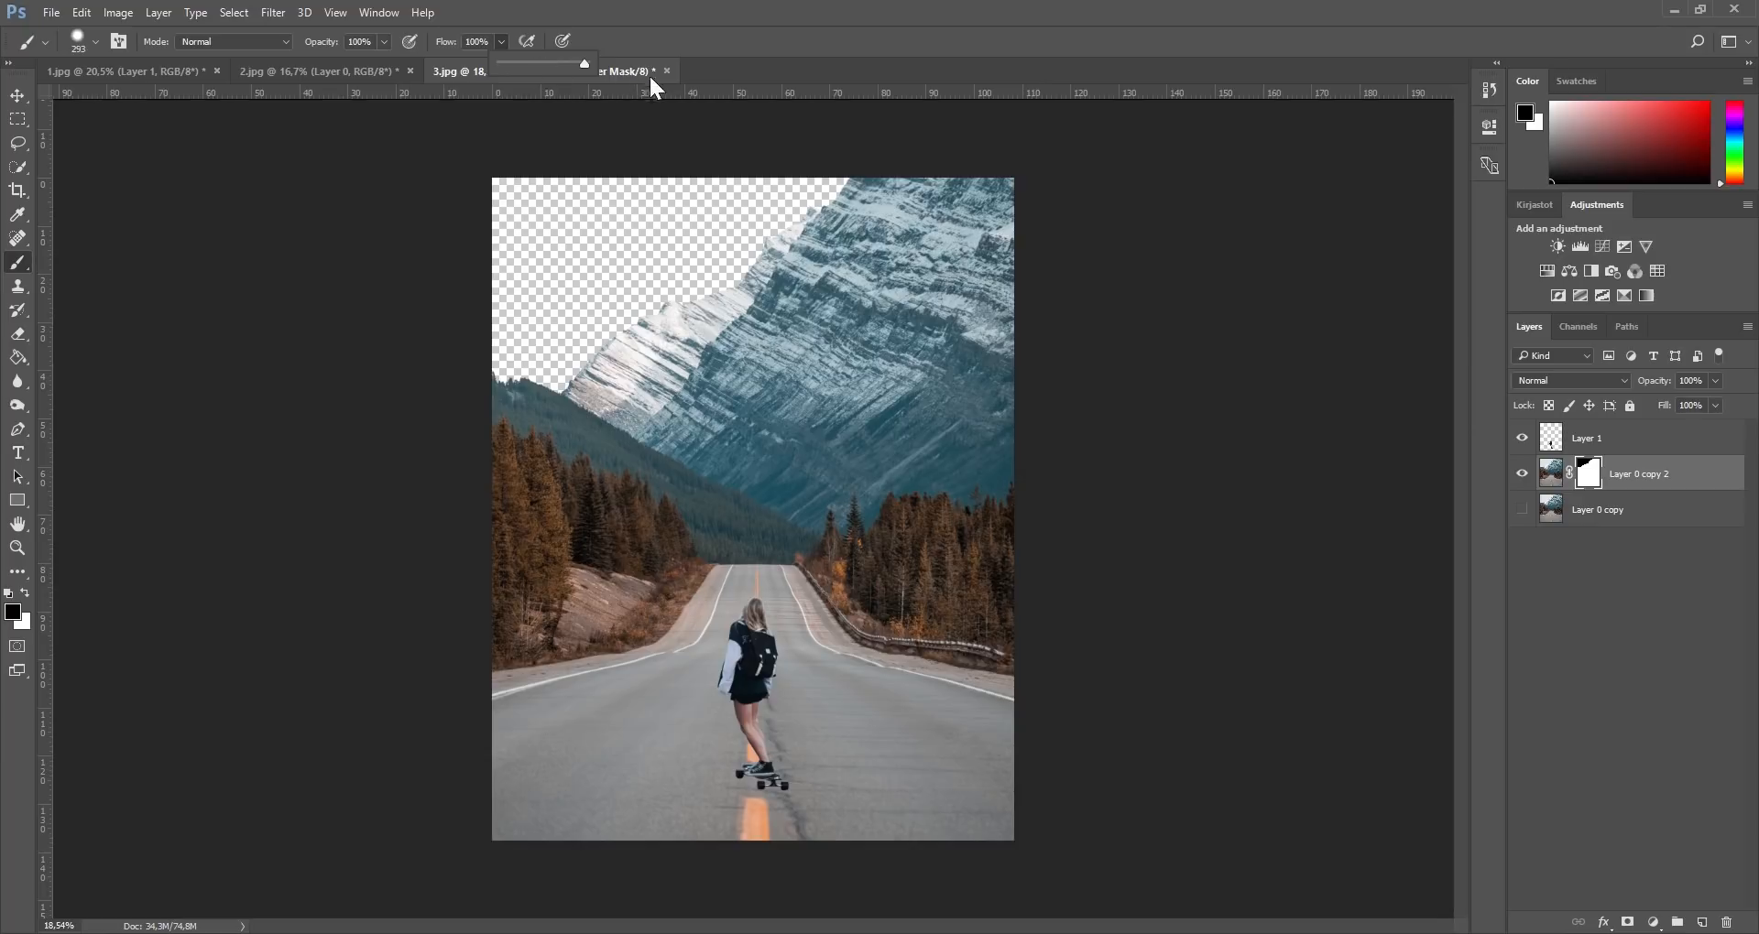
# Step: Try painting black and white strokes on the layer mask along the mountain edge, undoing each stroke
pyautogui.moveTo(853, 180)
pyautogui.mouseDown()
pyautogui.moveTo(779, 243)
pyautogui.moveTo(522, 362)
pyautogui.moveTo(554, 336)
pyautogui.mouseUp()
pyautogui.hotkey('ctrl', 'z')
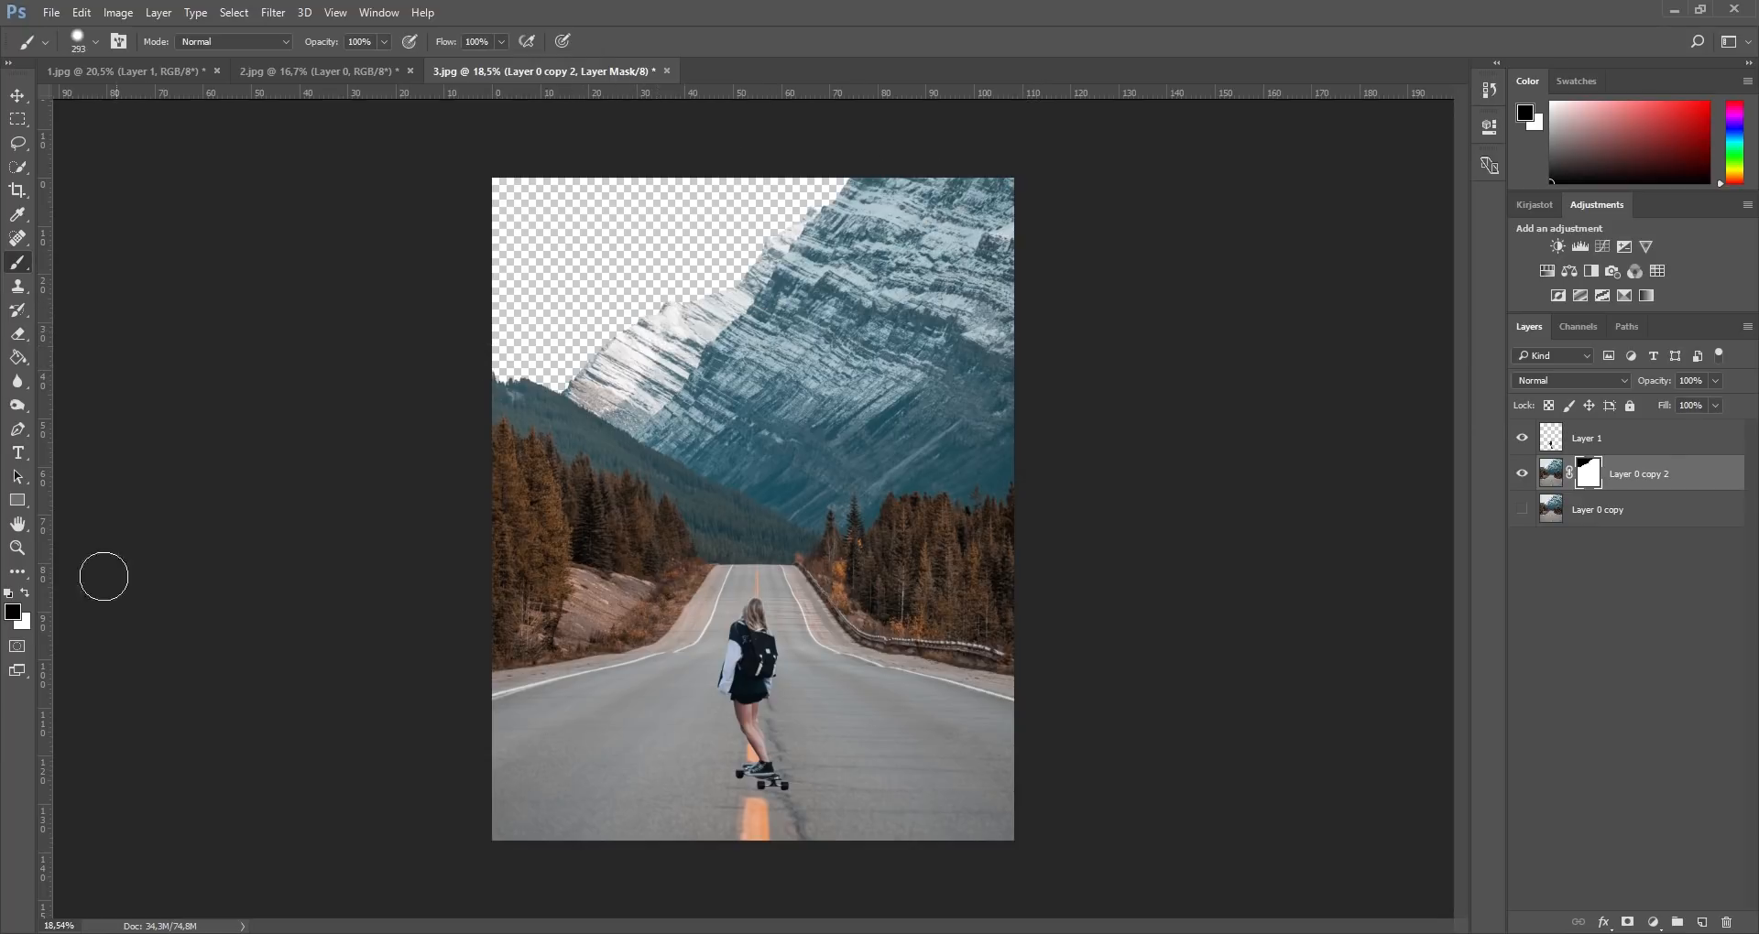
pyautogui.click(25, 595)
pyautogui.moveTo(847, 181)
pyautogui.mouseDown()
pyautogui.moveTo(604, 294)
pyautogui.moveTo(807, 174)
pyautogui.moveTo(704, 253)
pyautogui.moveTo(762, 267)
pyautogui.moveTo(825, 239)
pyautogui.moveTo(679, 295)
pyautogui.moveTo(770, 207)
pyautogui.moveTo(613, 237)
pyautogui.moveTo(341, 241)
pyautogui.moveTo(682, 197)
pyautogui.moveTo(545, 228)
pyautogui.mouseUp()
pyautogui.hotkey('ctrl', 'z')
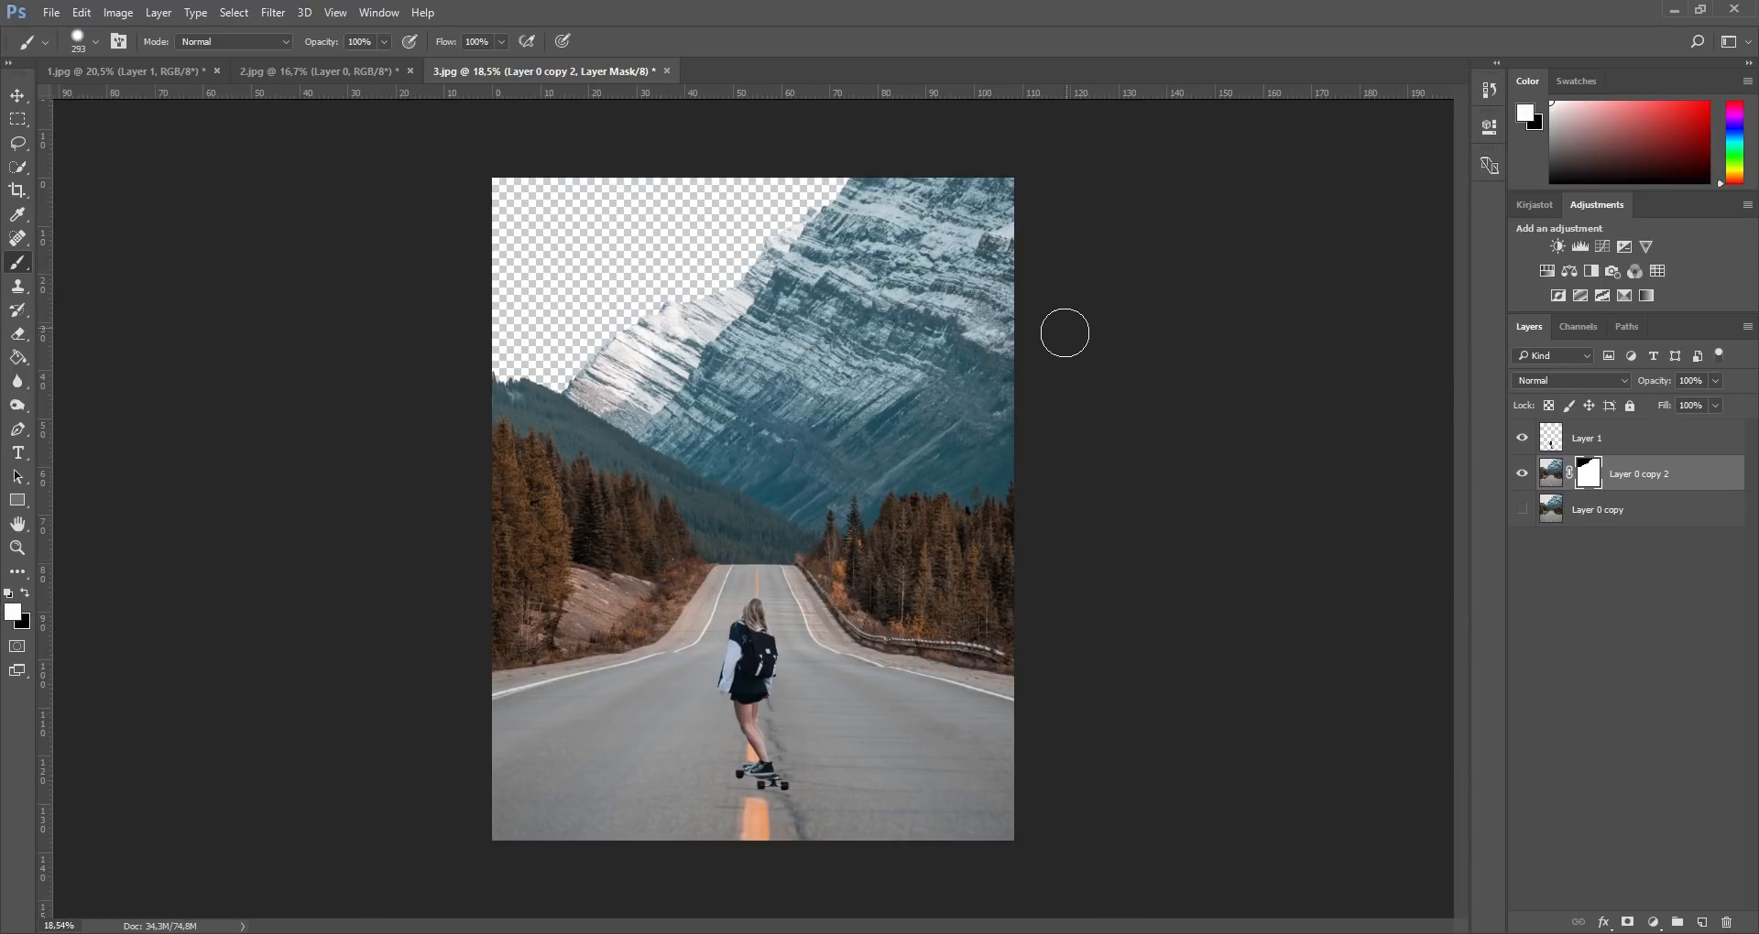
# Step: Move the starry sky from 2.jpg into 3.jpg and place its layer directly below the masked Layer 0 copy 2
pyautogui.click(304, 73)
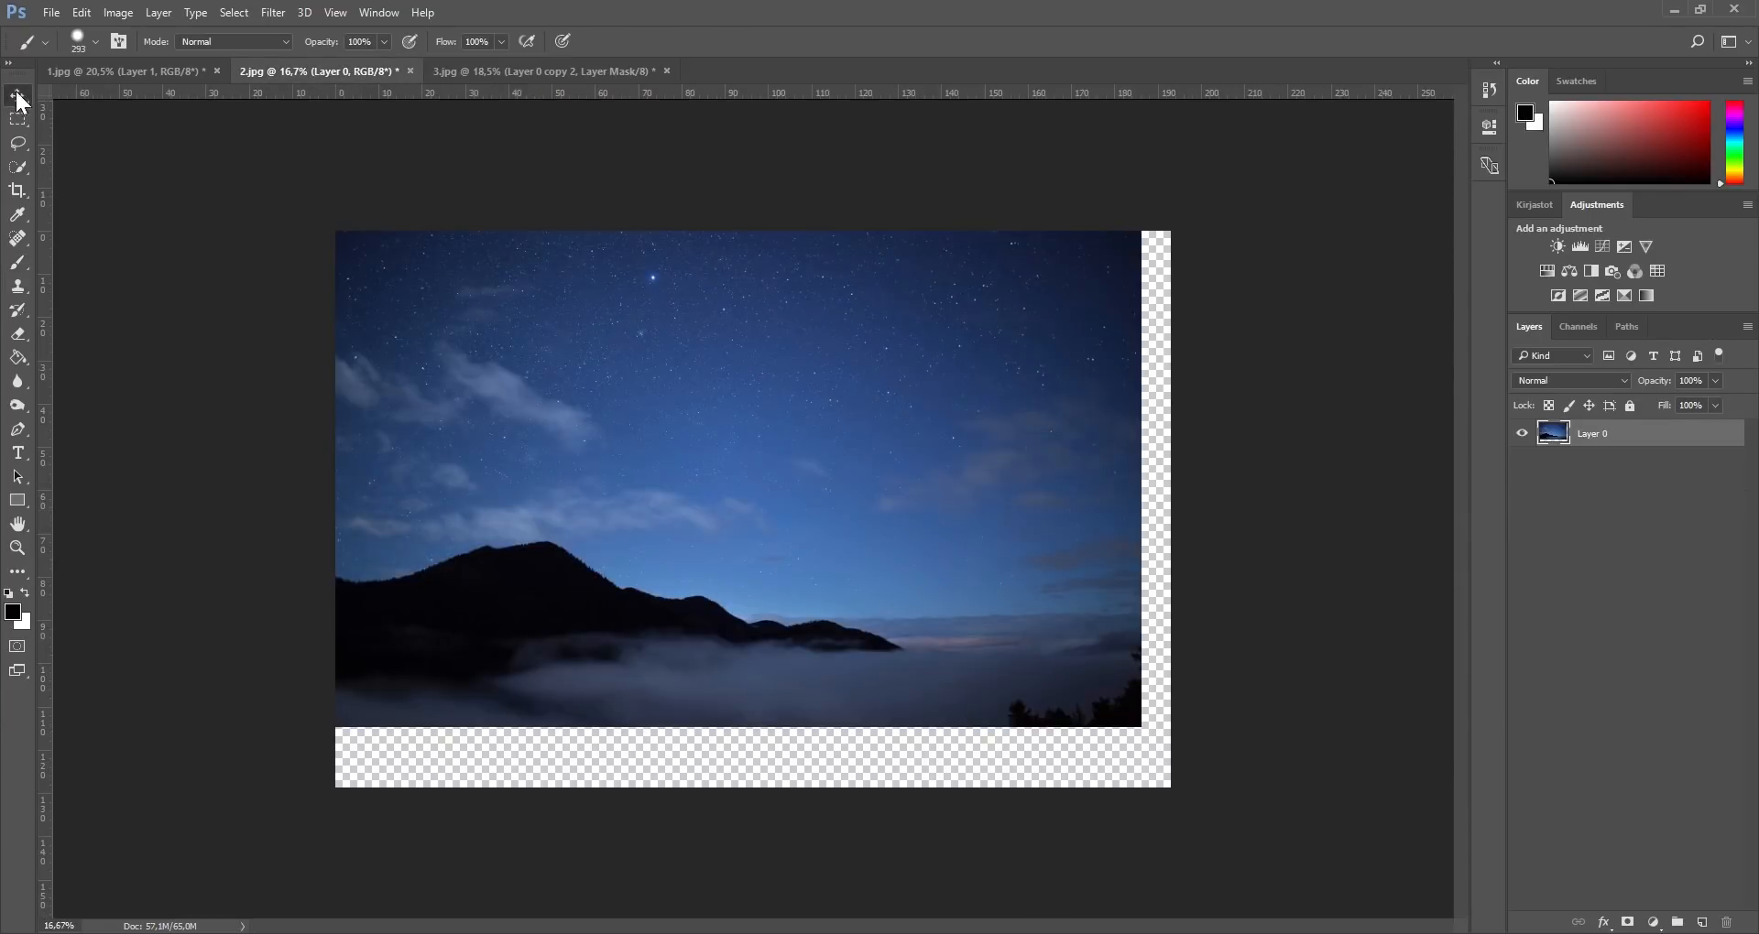
pyautogui.click(17, 95)
pyautogui.moveTo(719, 432); pyautogui.dragTo(855, 546)
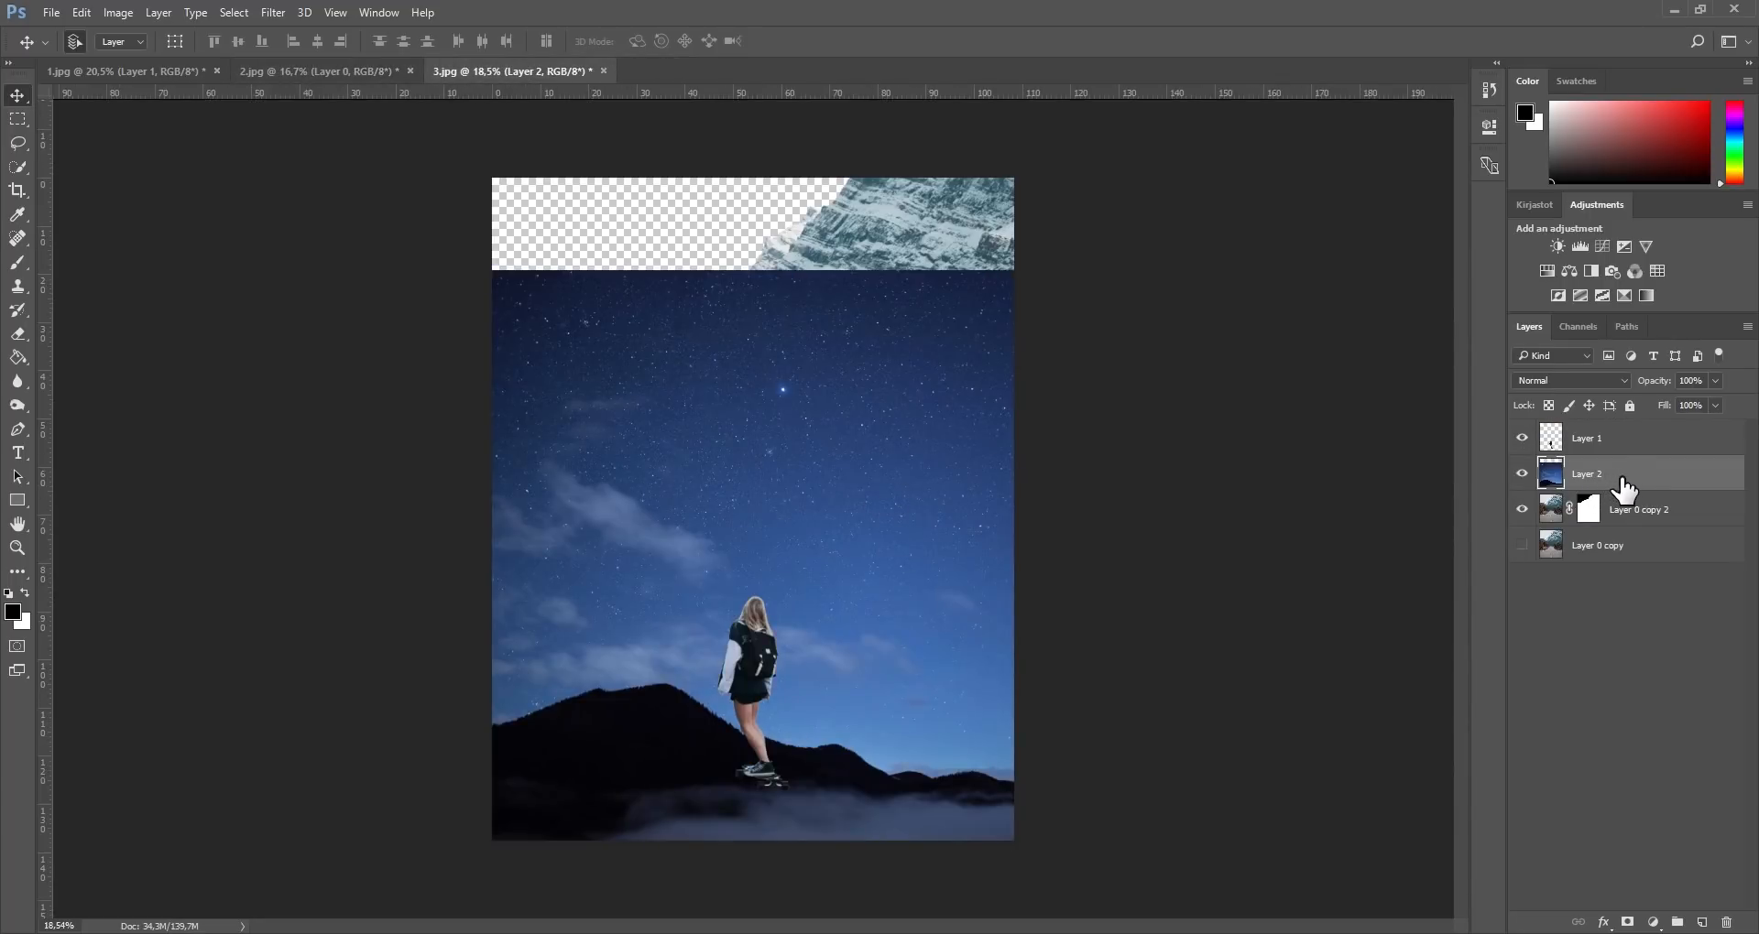
pyautogui.moveTo(1612, 487); pyautogui.dragTo(1618, 524)
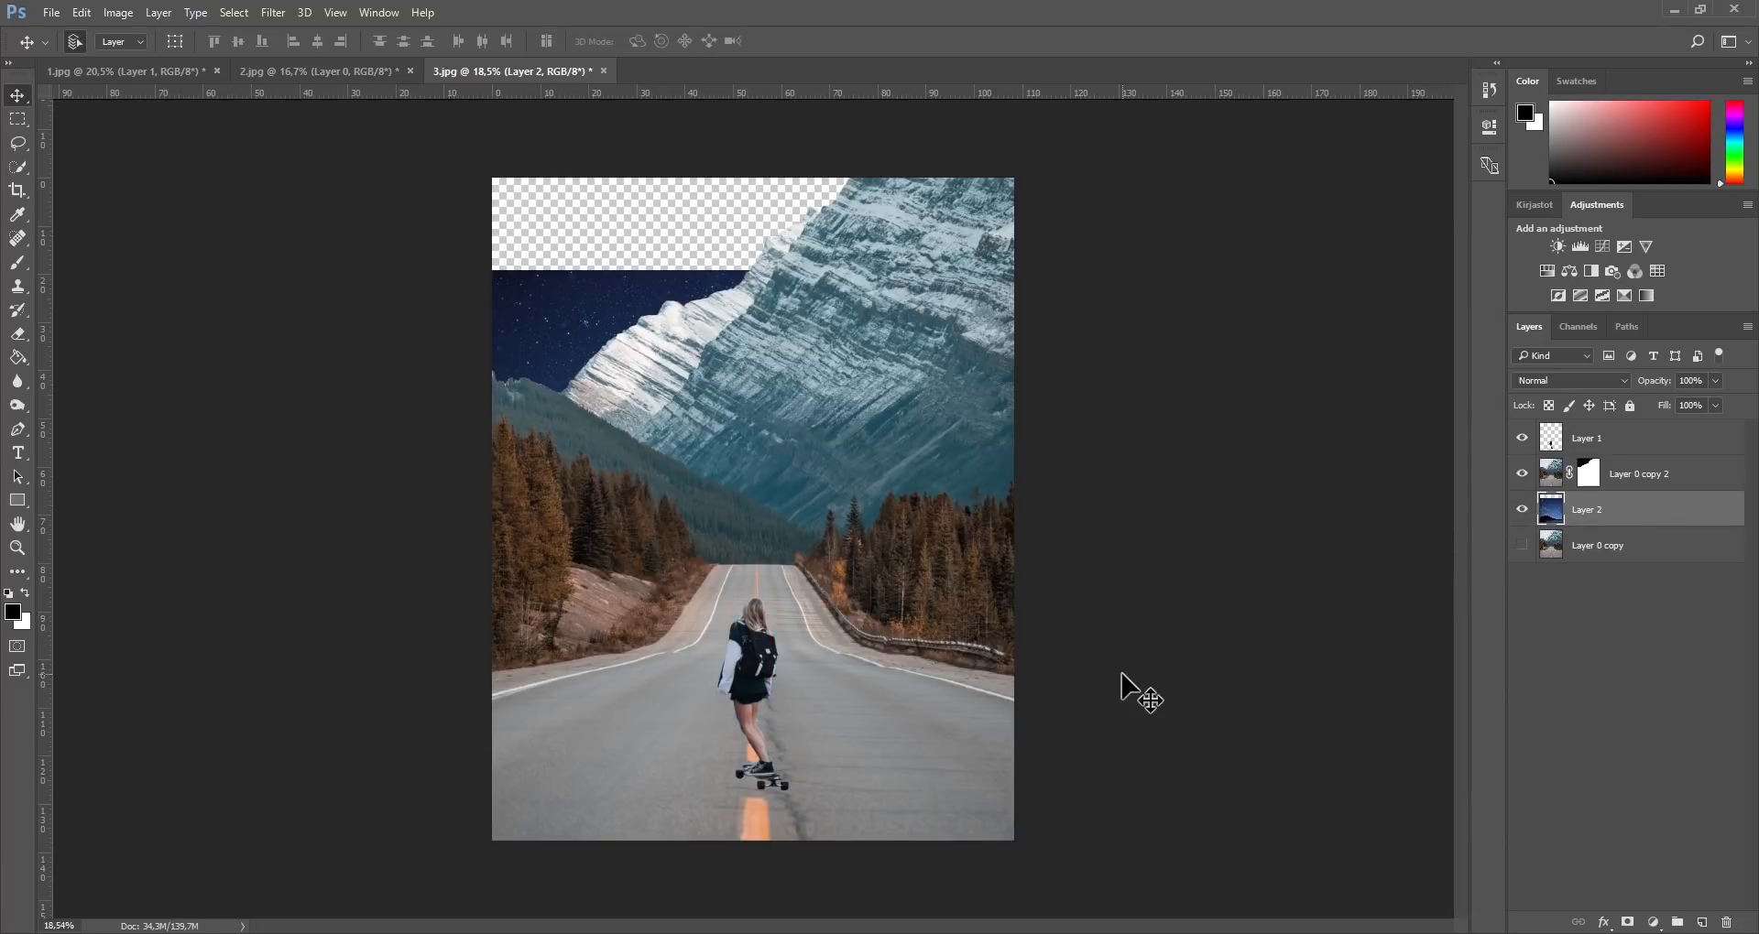
# Step: Reposition the starry sky with Free Transform so it fills the entire transparent area above the mountains
pyautogui.hotkey('ctrl', 't')
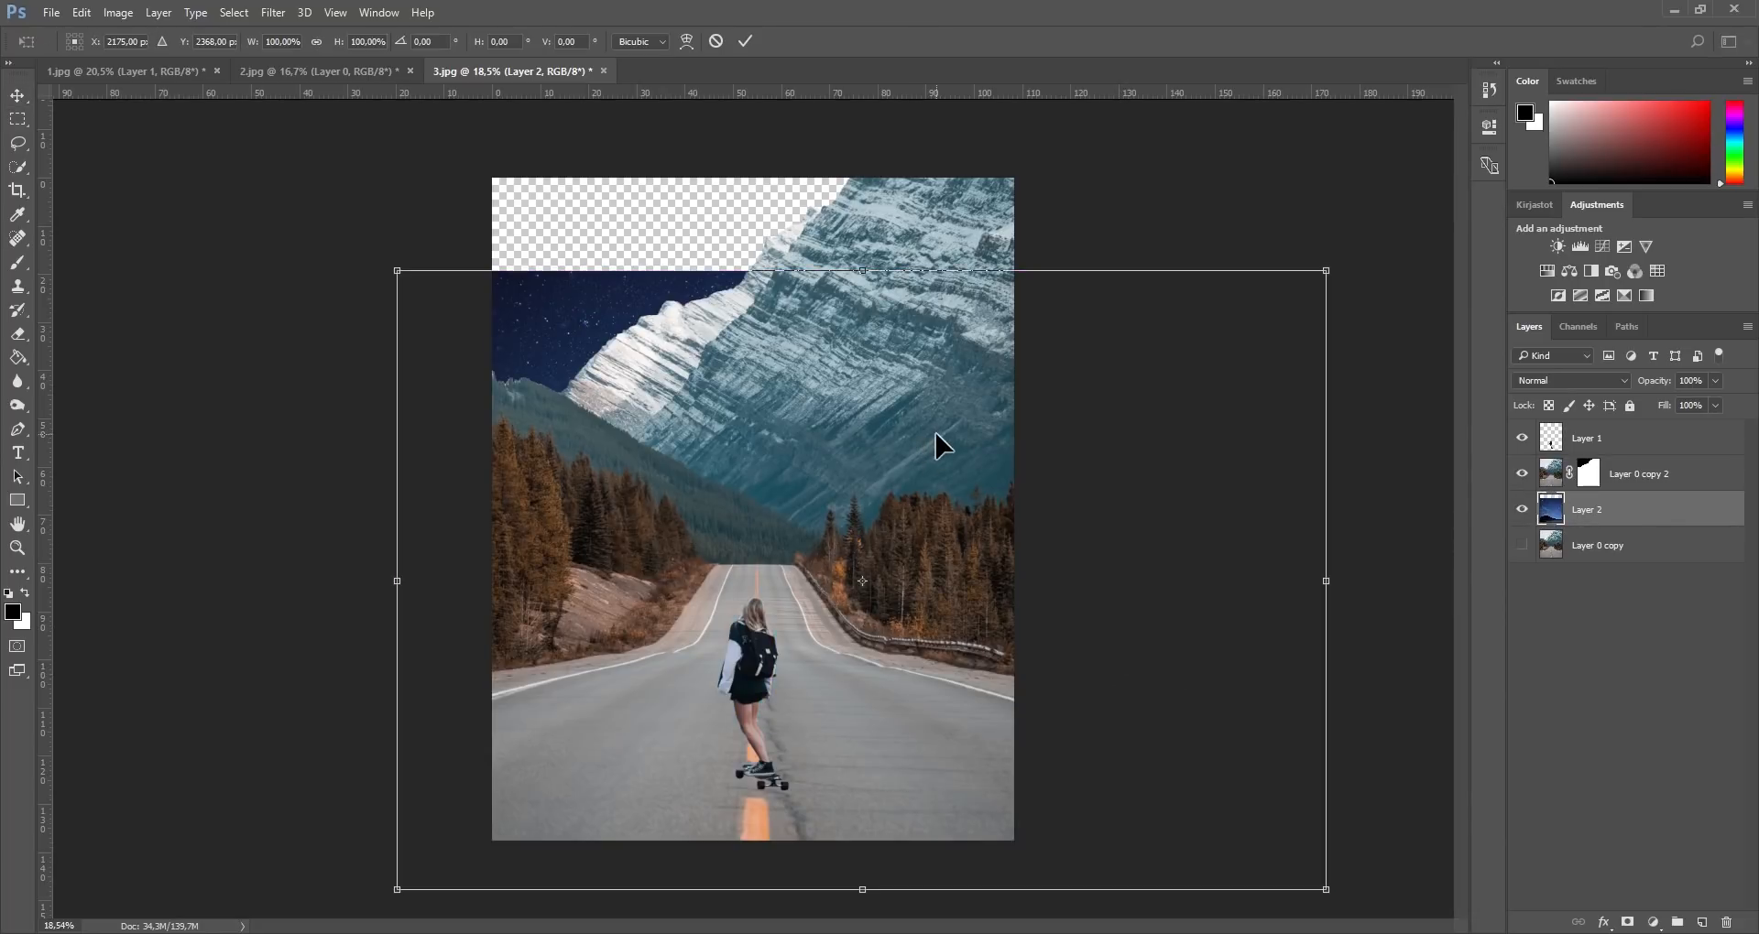
pyautogui.moveTo(973, 533); pyautogui.dragTo(927, 336)
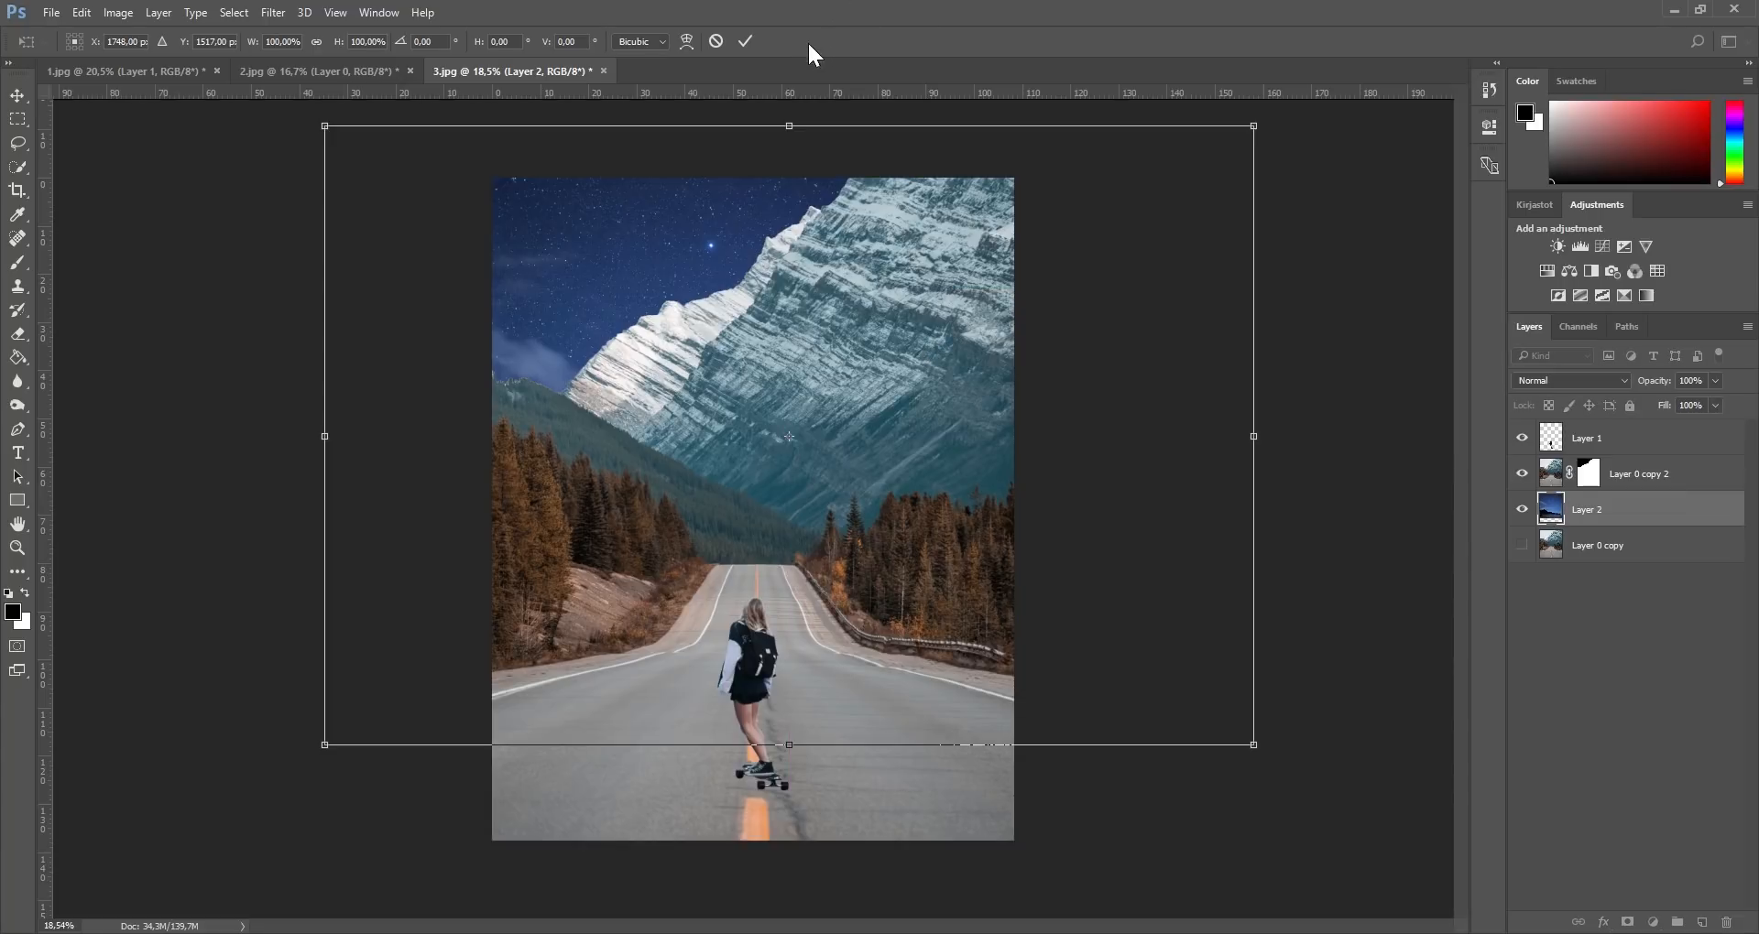
pyautogui.click(742, 43)
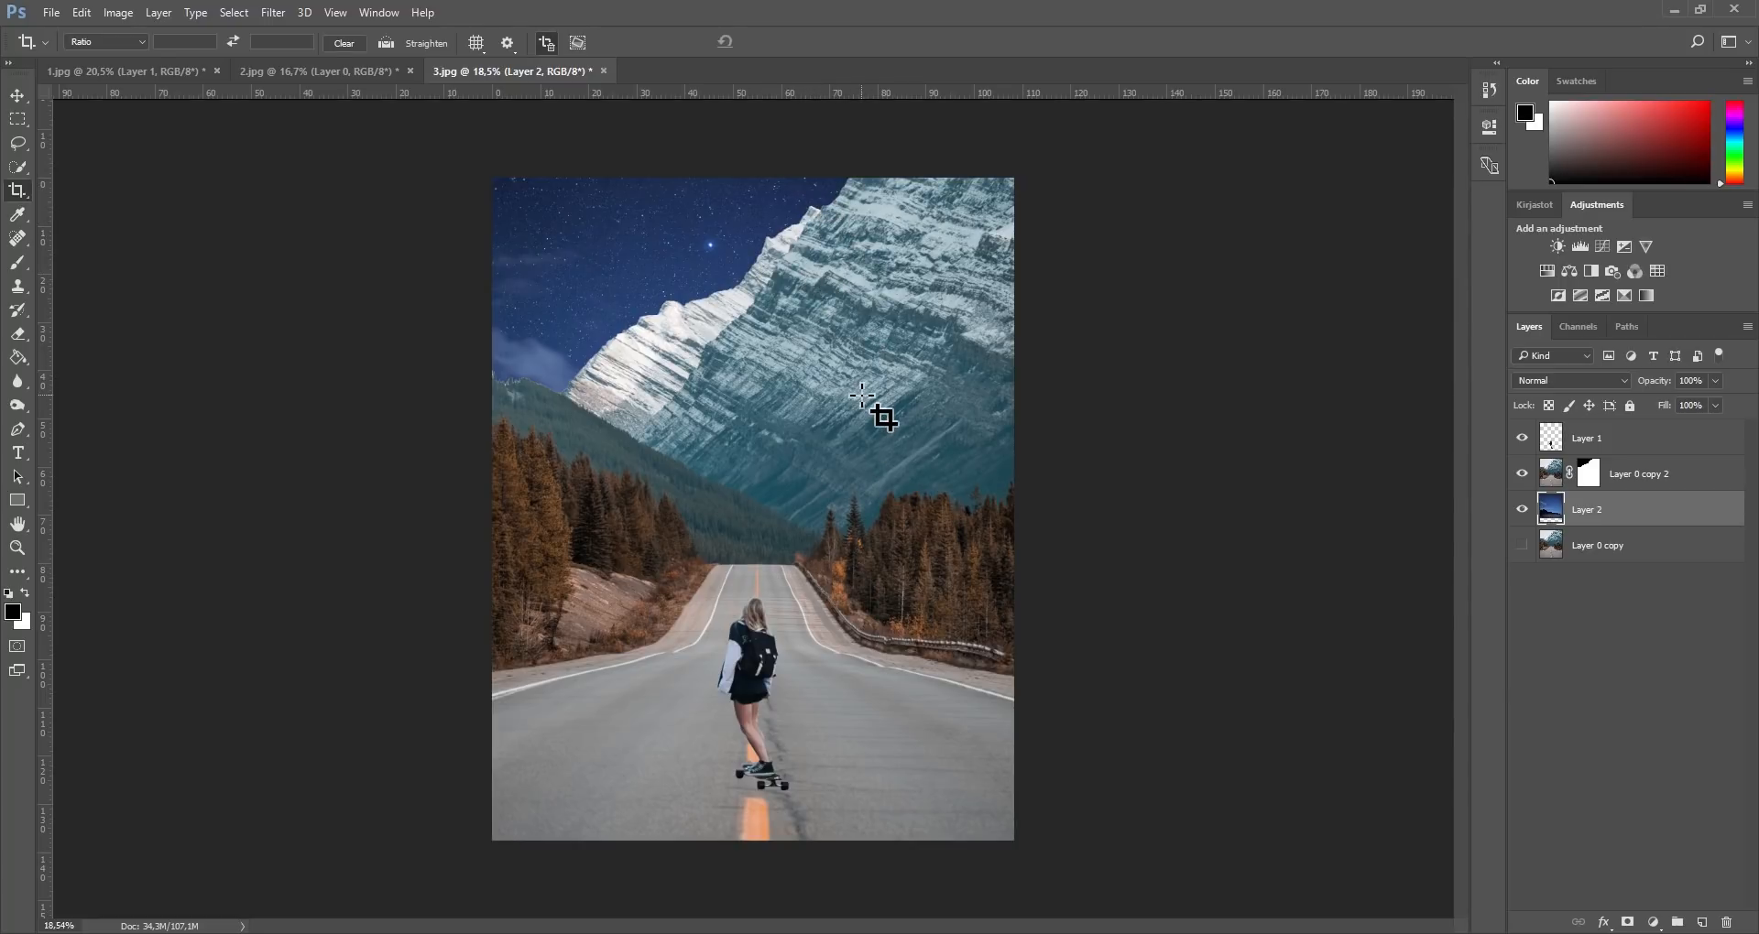
pyautogui.click(802, 367)
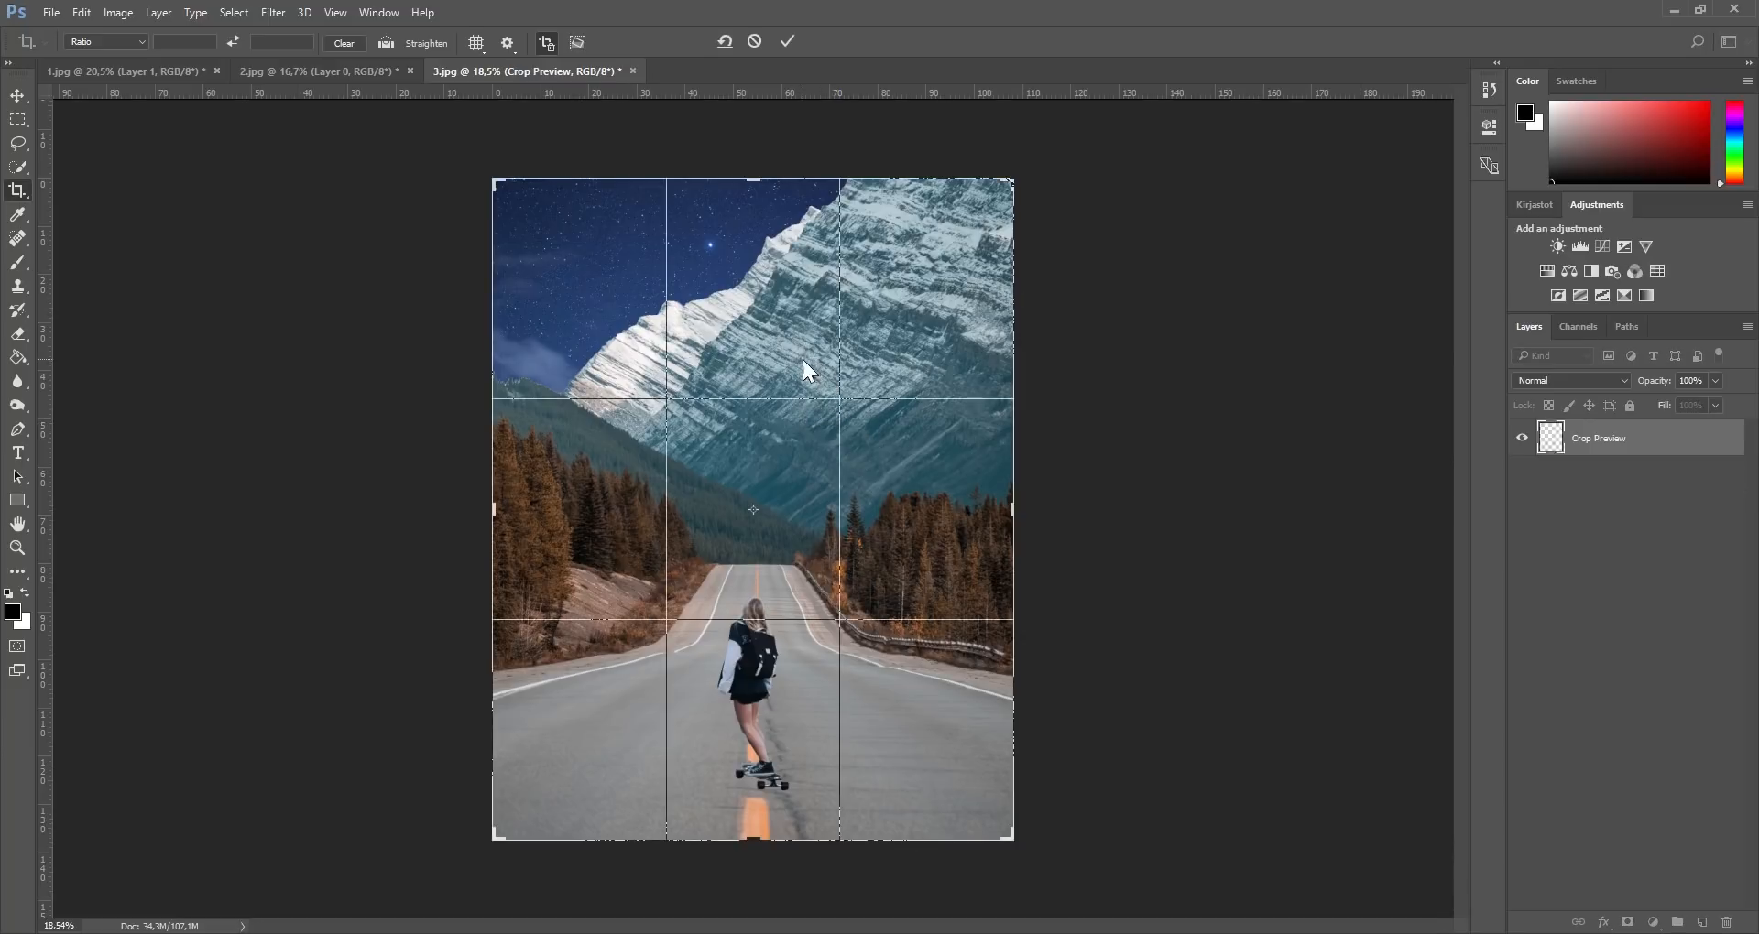
pyautogui.moveTo(752, 182); pyautogui.dragTo(757, 91)
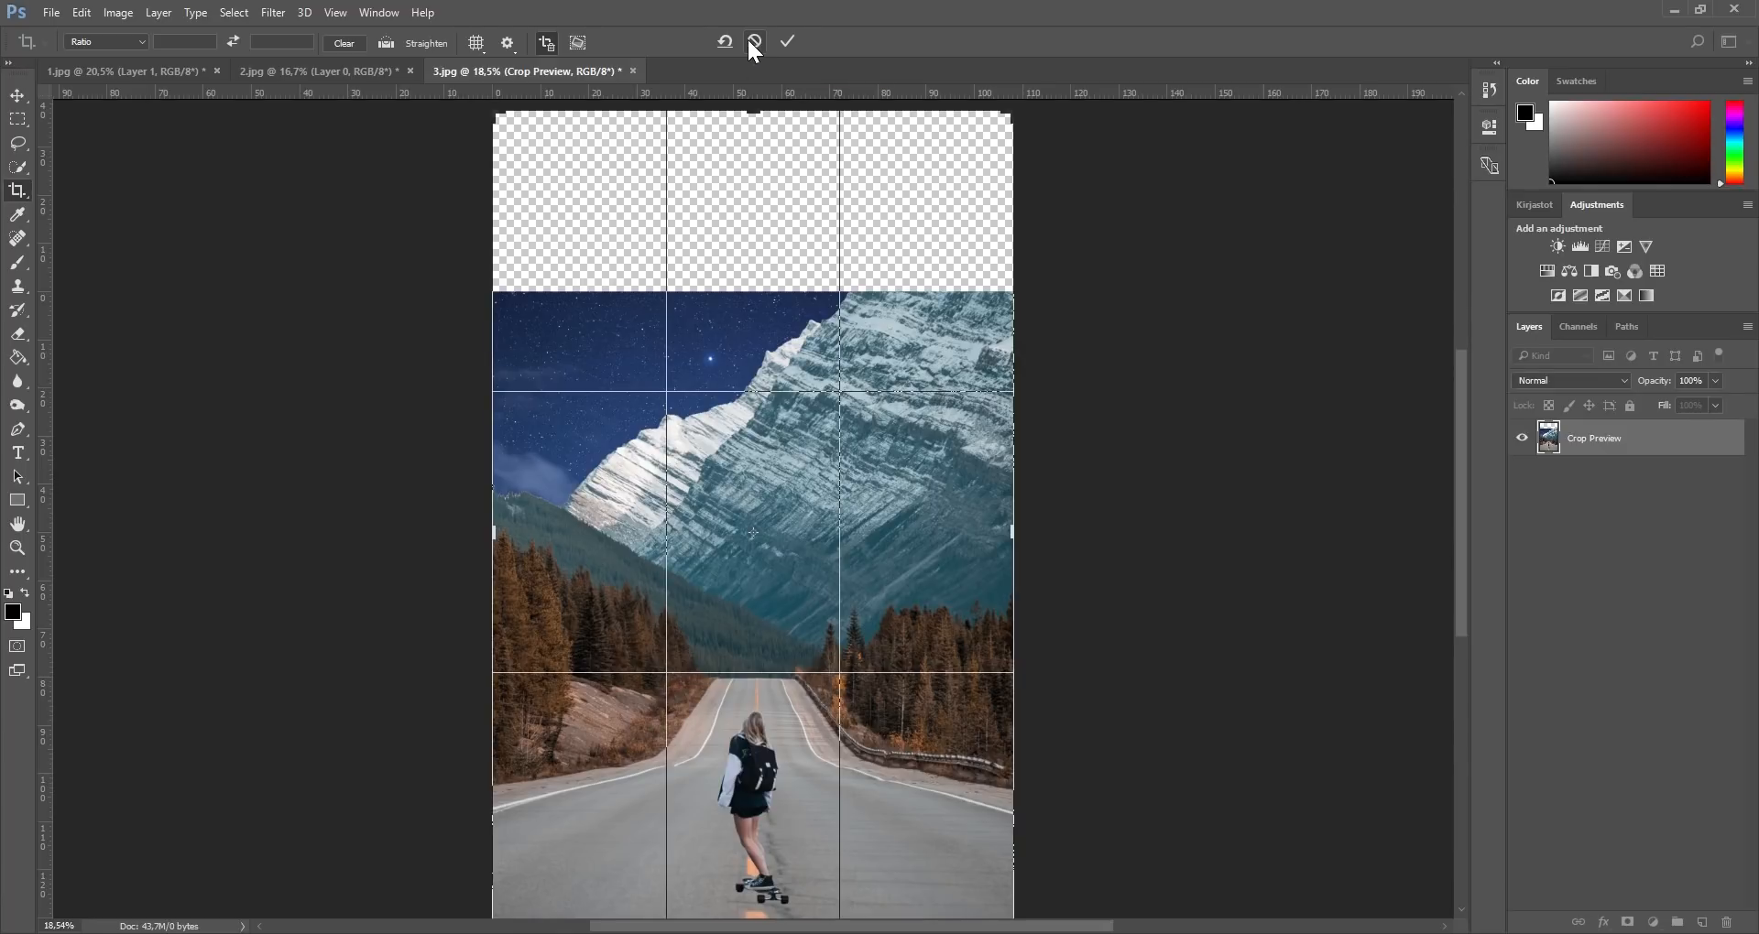
pyautogui.click(753, 41)
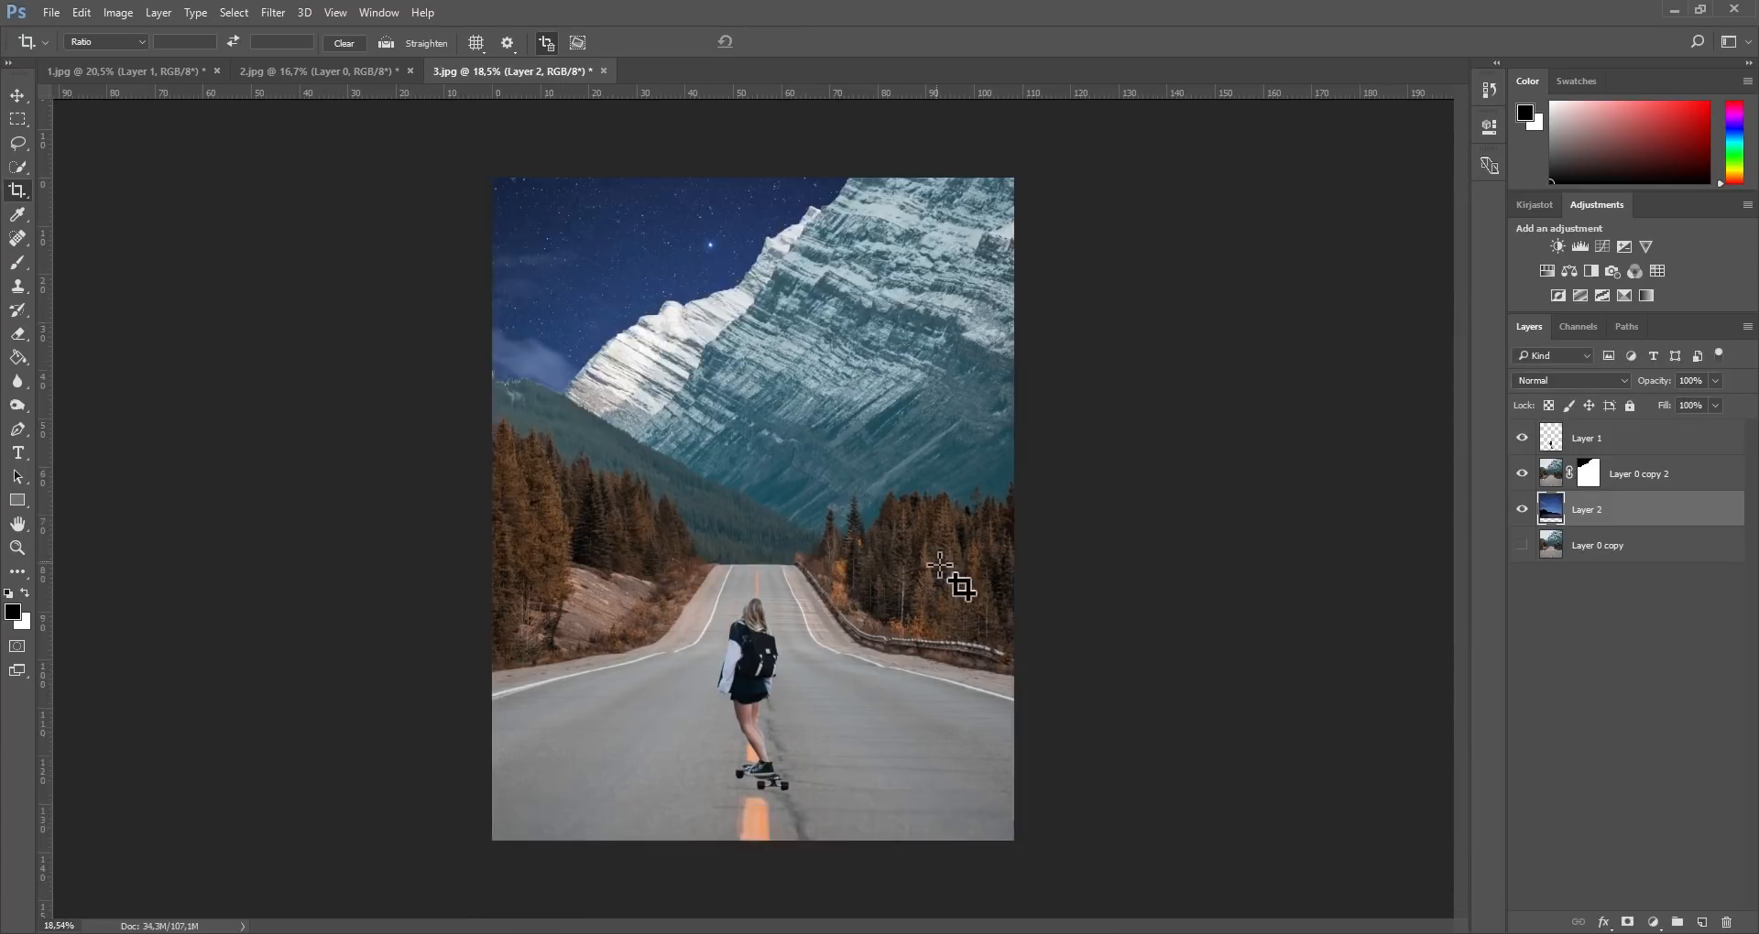
pyautogui.scroll(-4, 778, 435)
pyautogui.scroll(4, 773, 453)
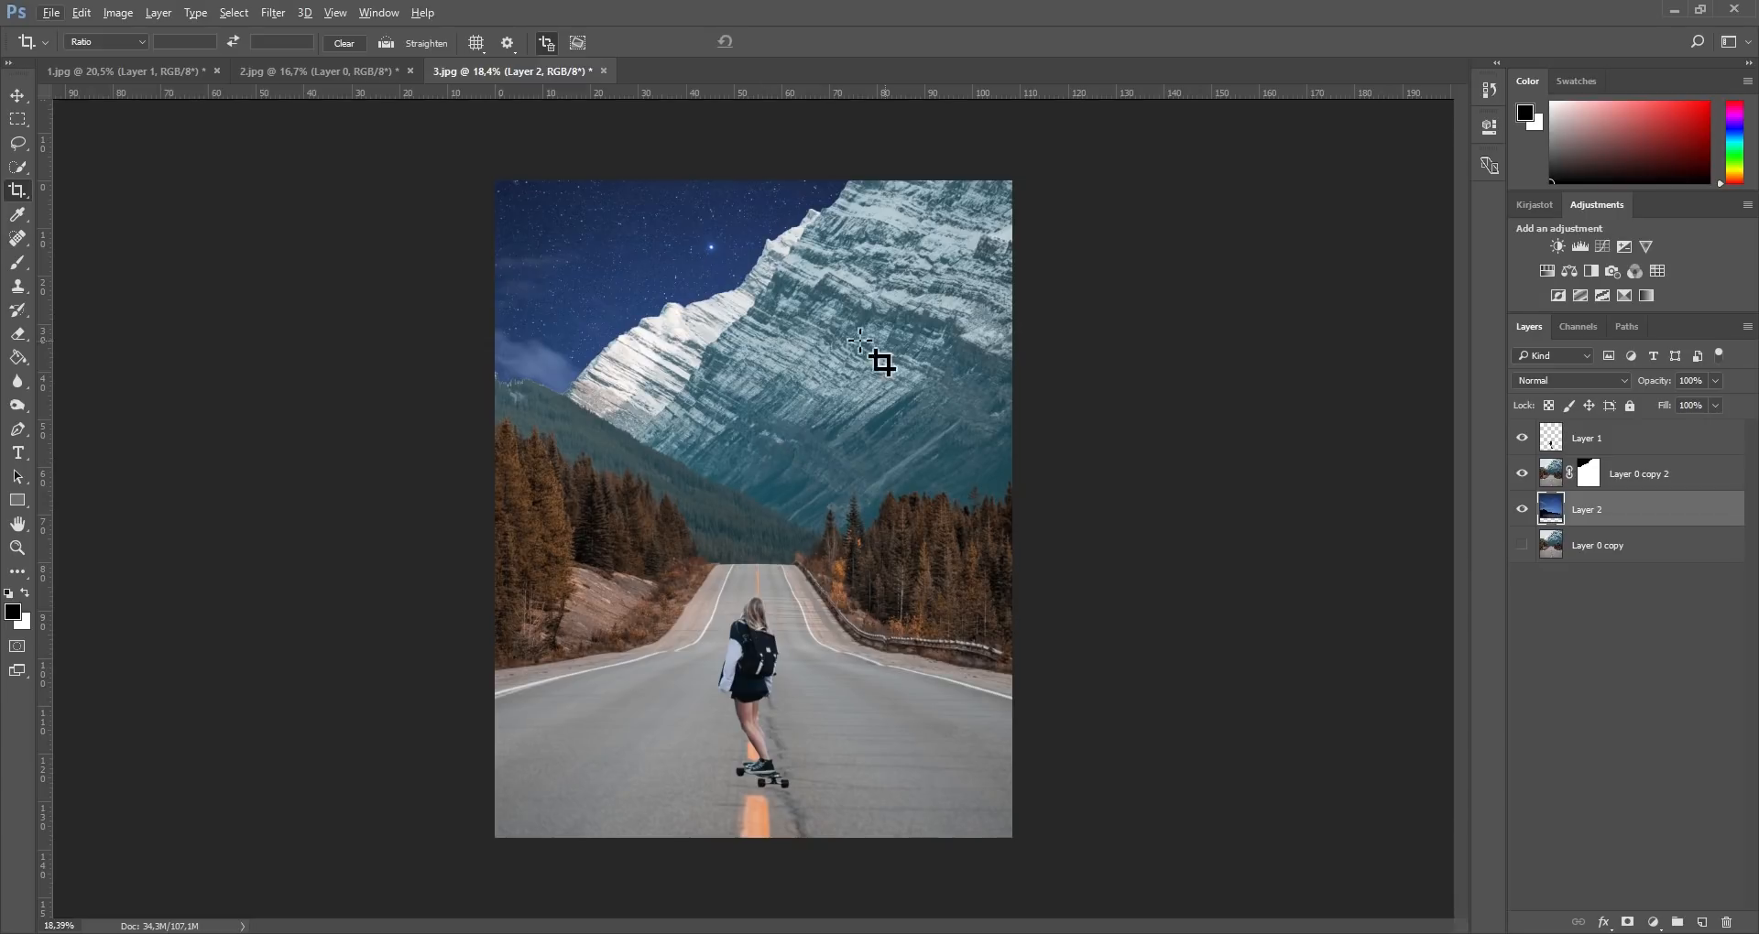
# Step: Load the layer mask of Layer 0 copy 2 as a selection and add a Curves adjustment masked to the landscape
pyautogui.click(1589, 478)
pyautogui.press('x')
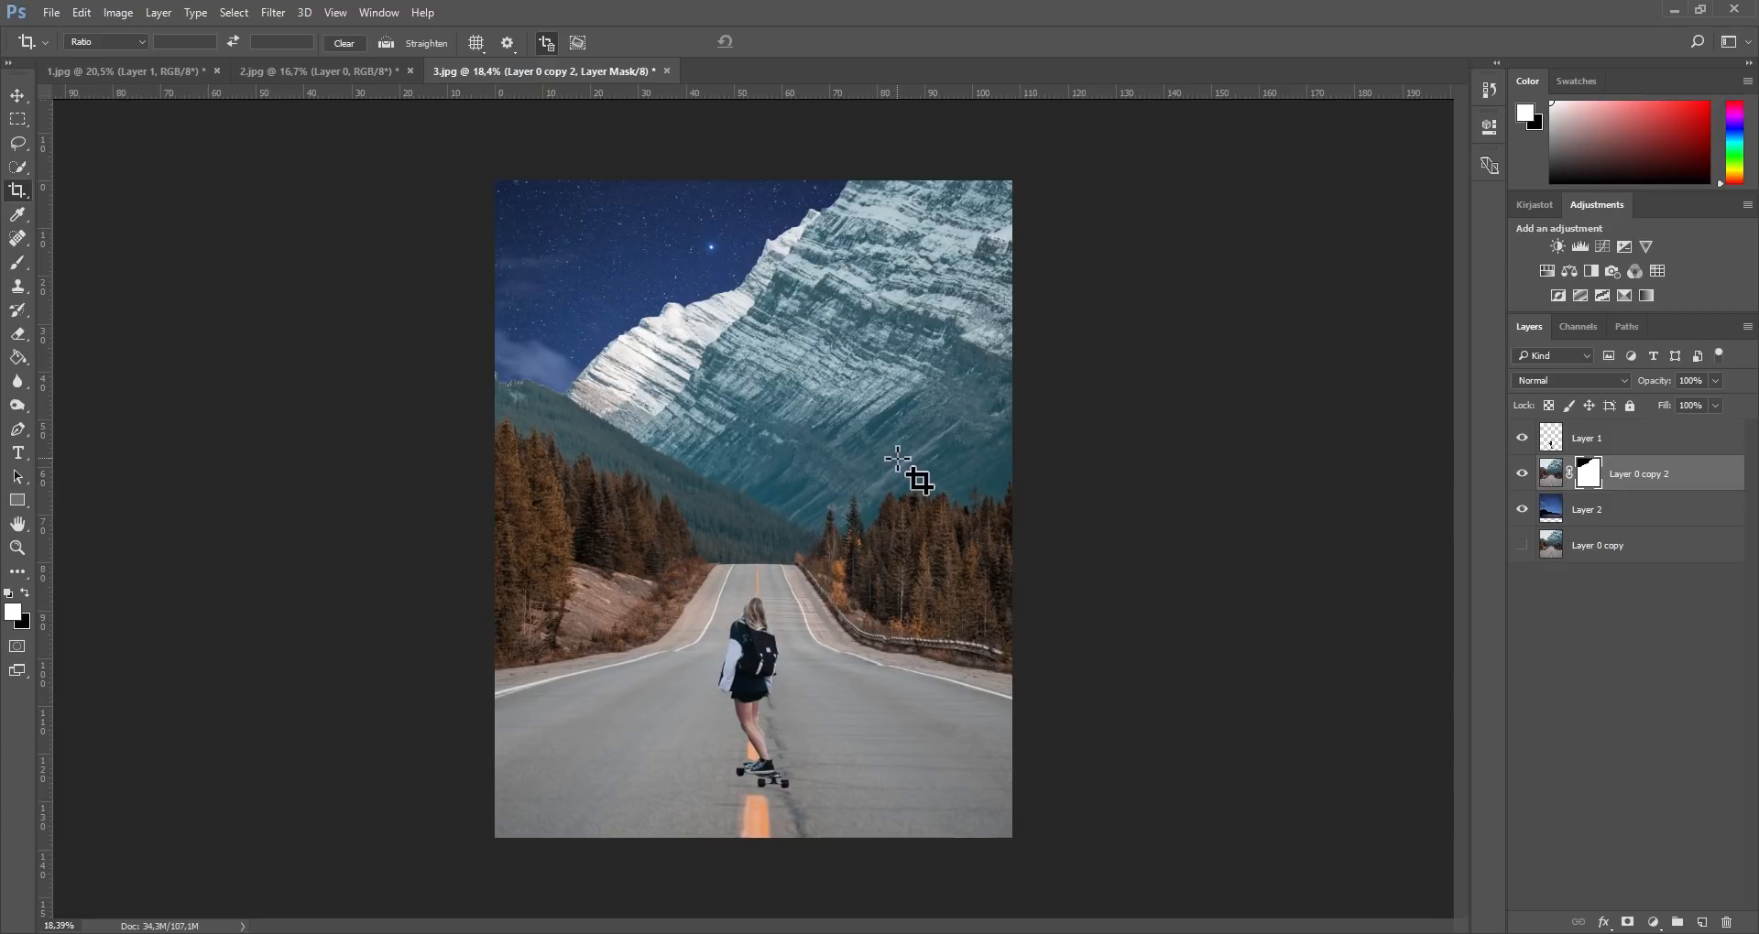
pyautogui.moveTo(1607, 480); pyautogui.dragTo(1589, 469)
pyautogui.keyDown('ctrl'); pyautogui.click(1589, 478); pyautogui.keyUp('ctrl')
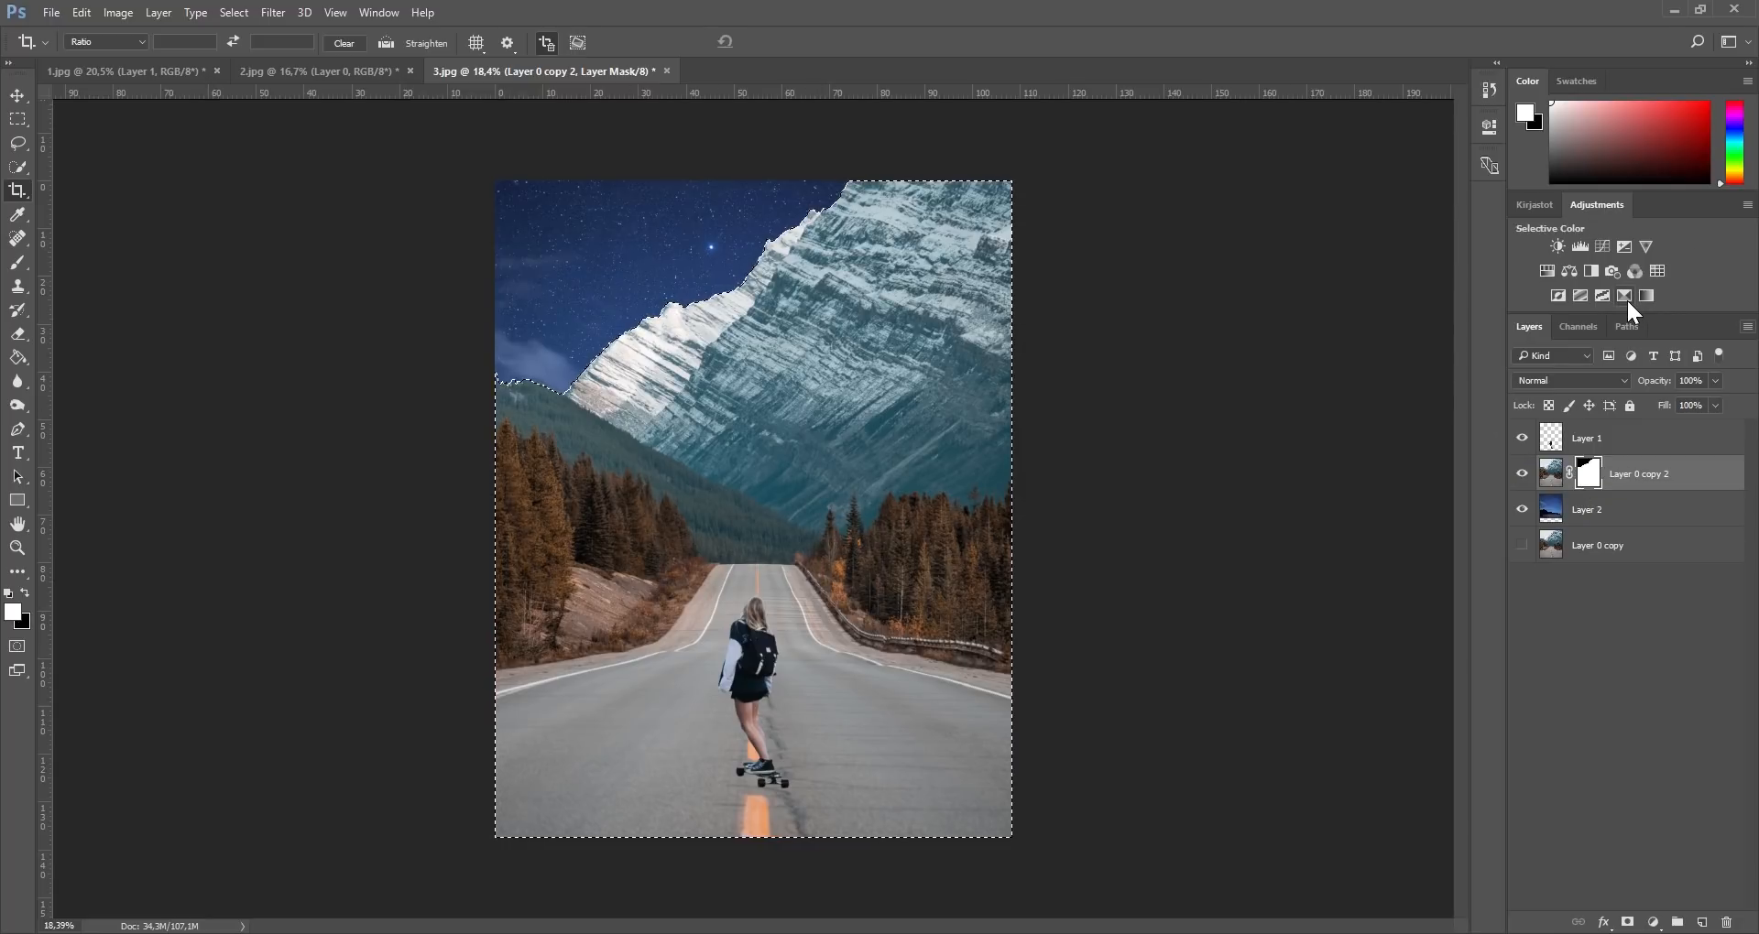
pyautogui.click(1601, 244)
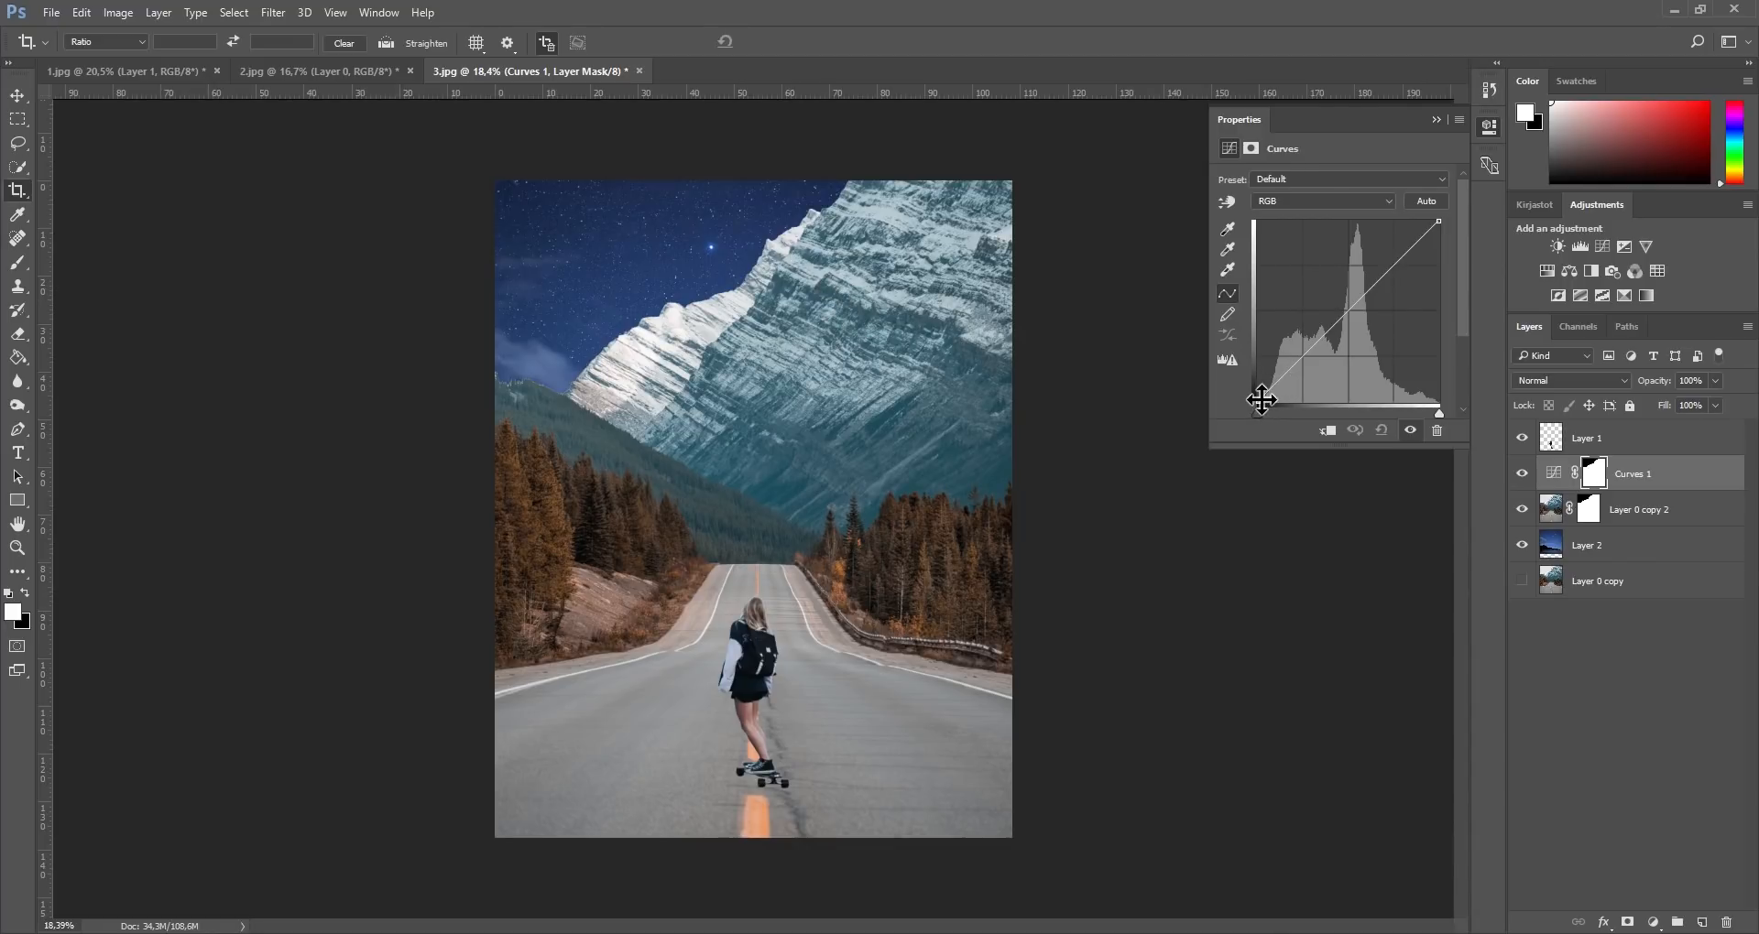
# Step: Darken the landscape in Curves 1 by raising the black point slightly, pulling the midtones down and lowering the white point
pyautogui.moveTo(1261, 401); pyautogui.dragTo(1258, 382)
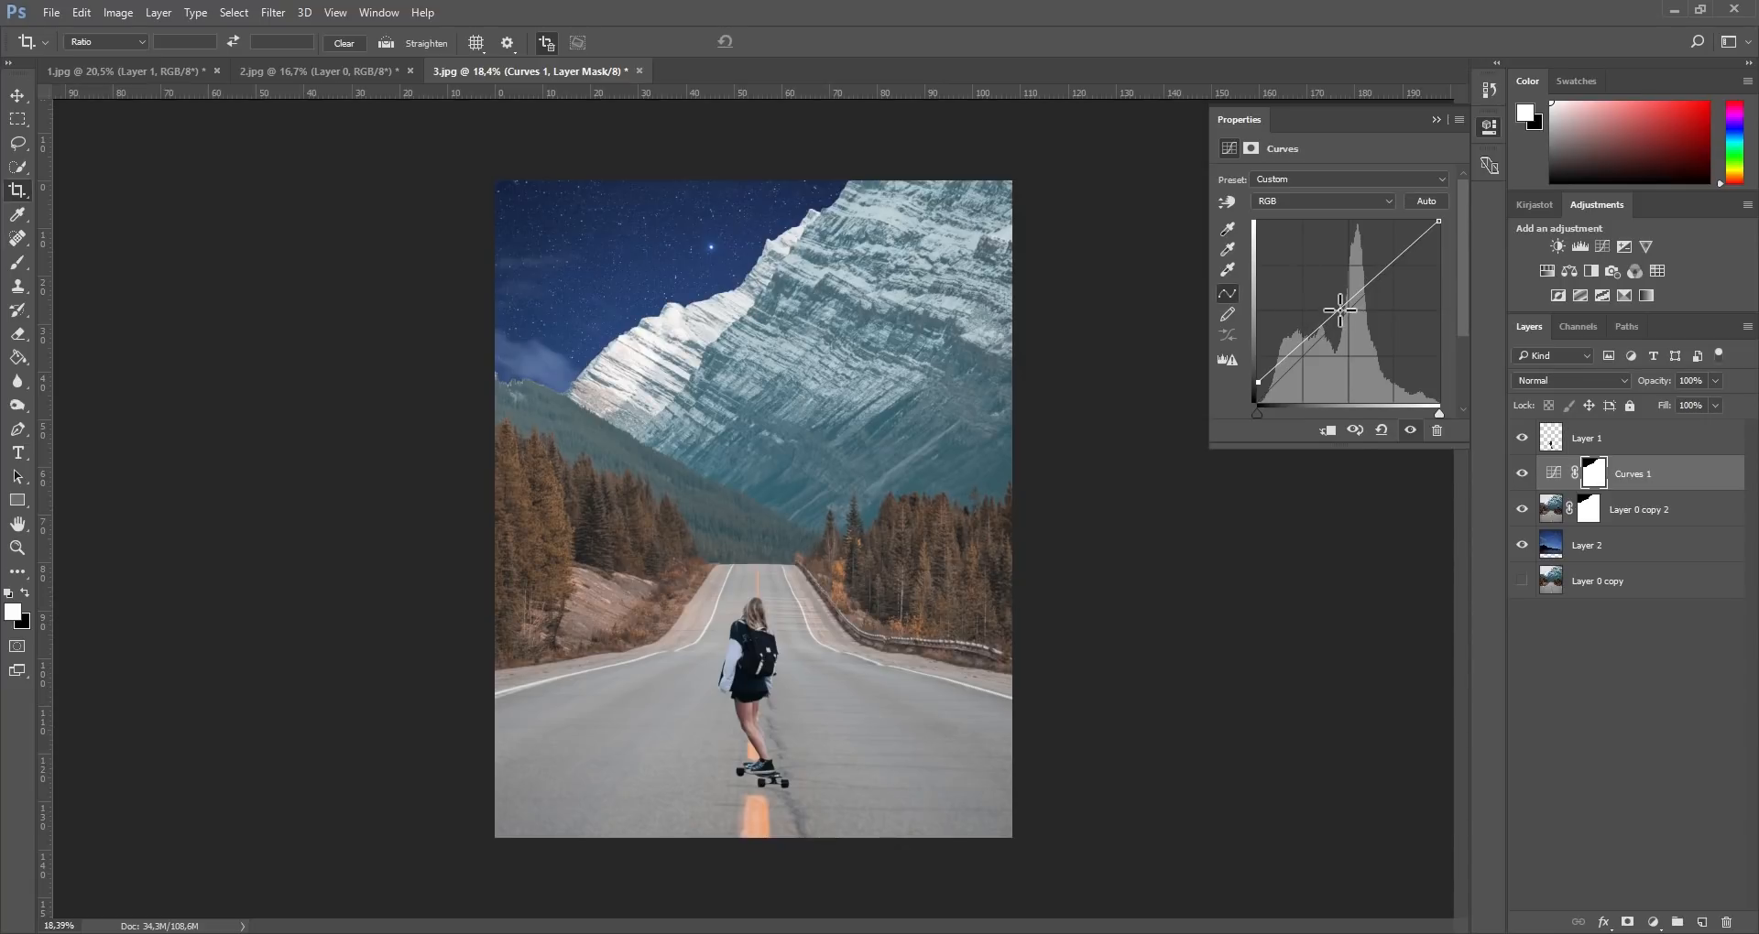
pyautogui.moveTo(1331, 314); pyautogui.dragTo(1369, 332)
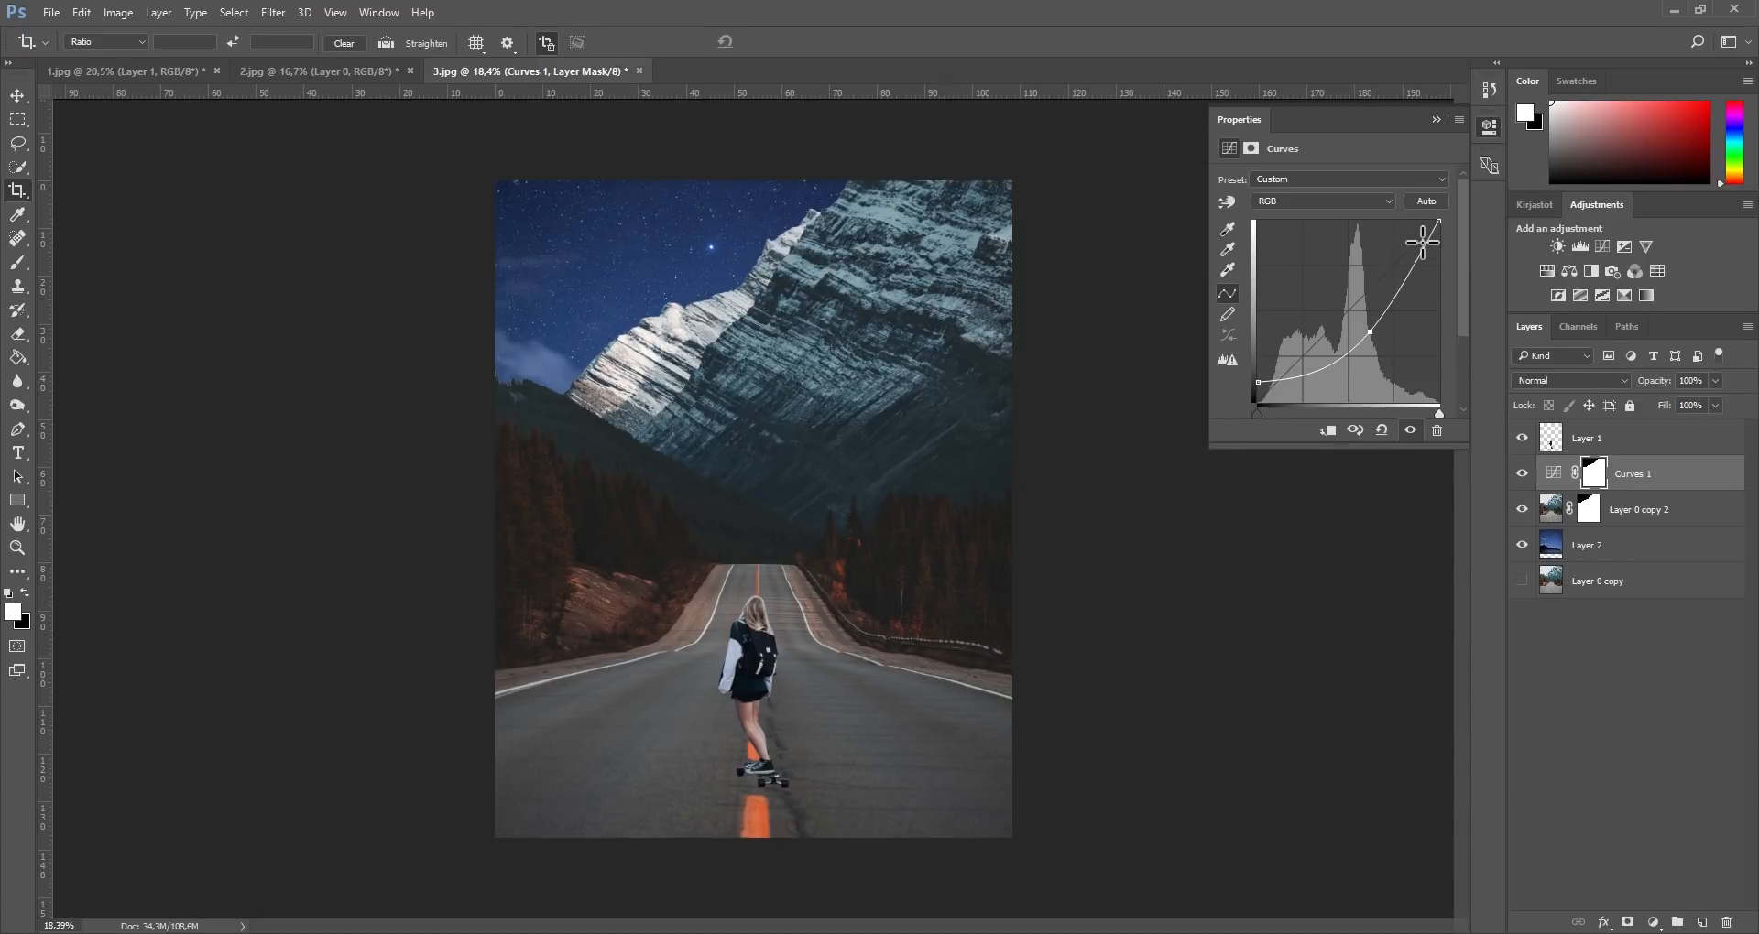
pyautogui.moveTo(1439, 222); pyautogui.dragTo(1438, 266)
pyautogui.moveTo(1370, 332); pyautogui.dragTo(1357, 357)
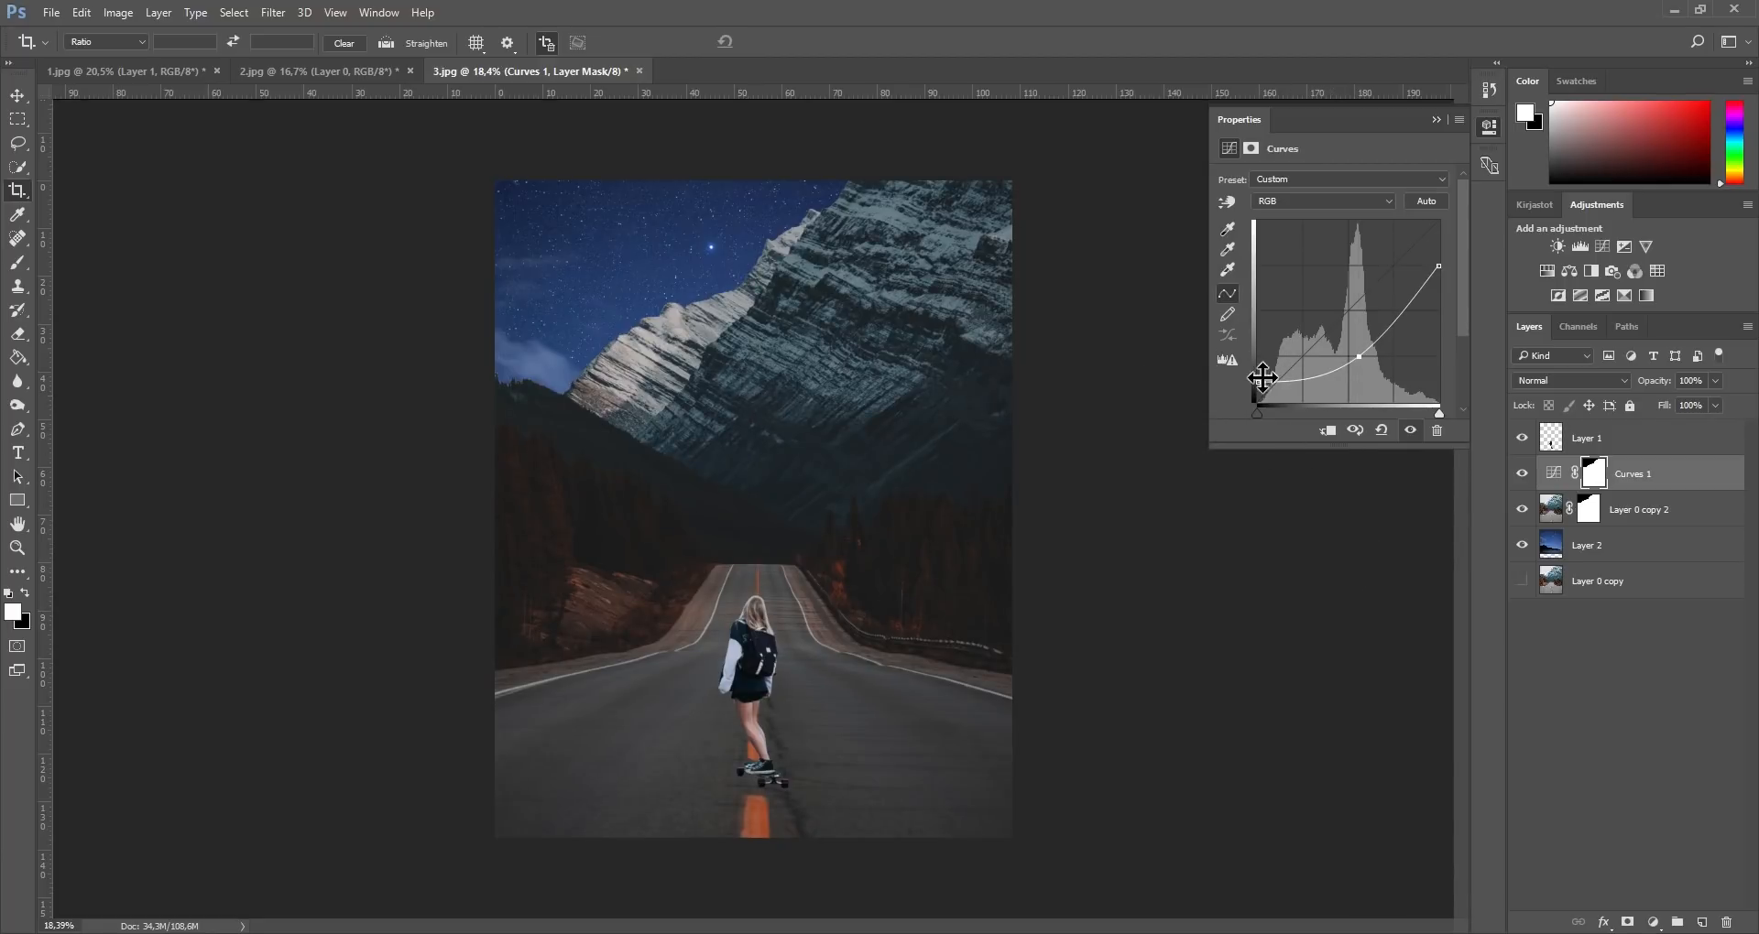
pyautogui.moveTo(1259, 379); pyautogui.dragTo(1256, 381)
pyautogui.moveTo(1257, 381); pyautogui.dragTo(1258, 380)
# Step: Compare the landscape with and without the Curves 1 adjustment
pyautogui.click(1521, 473)
pyautogui.click(1521, 473)
pyautogui.click(1522, 473)
pyautogui.click(1521, 474)
pyautogui.click(1521, 473)
pyautogui.click(1522, 473)
# Step: Load the skateboarder on Layer 1 as a selection and add a Curves adjustment masked to her above it
pyautogui.scroll(4, 737, 678)
pyautogui.scroll(-1, 793, 728)
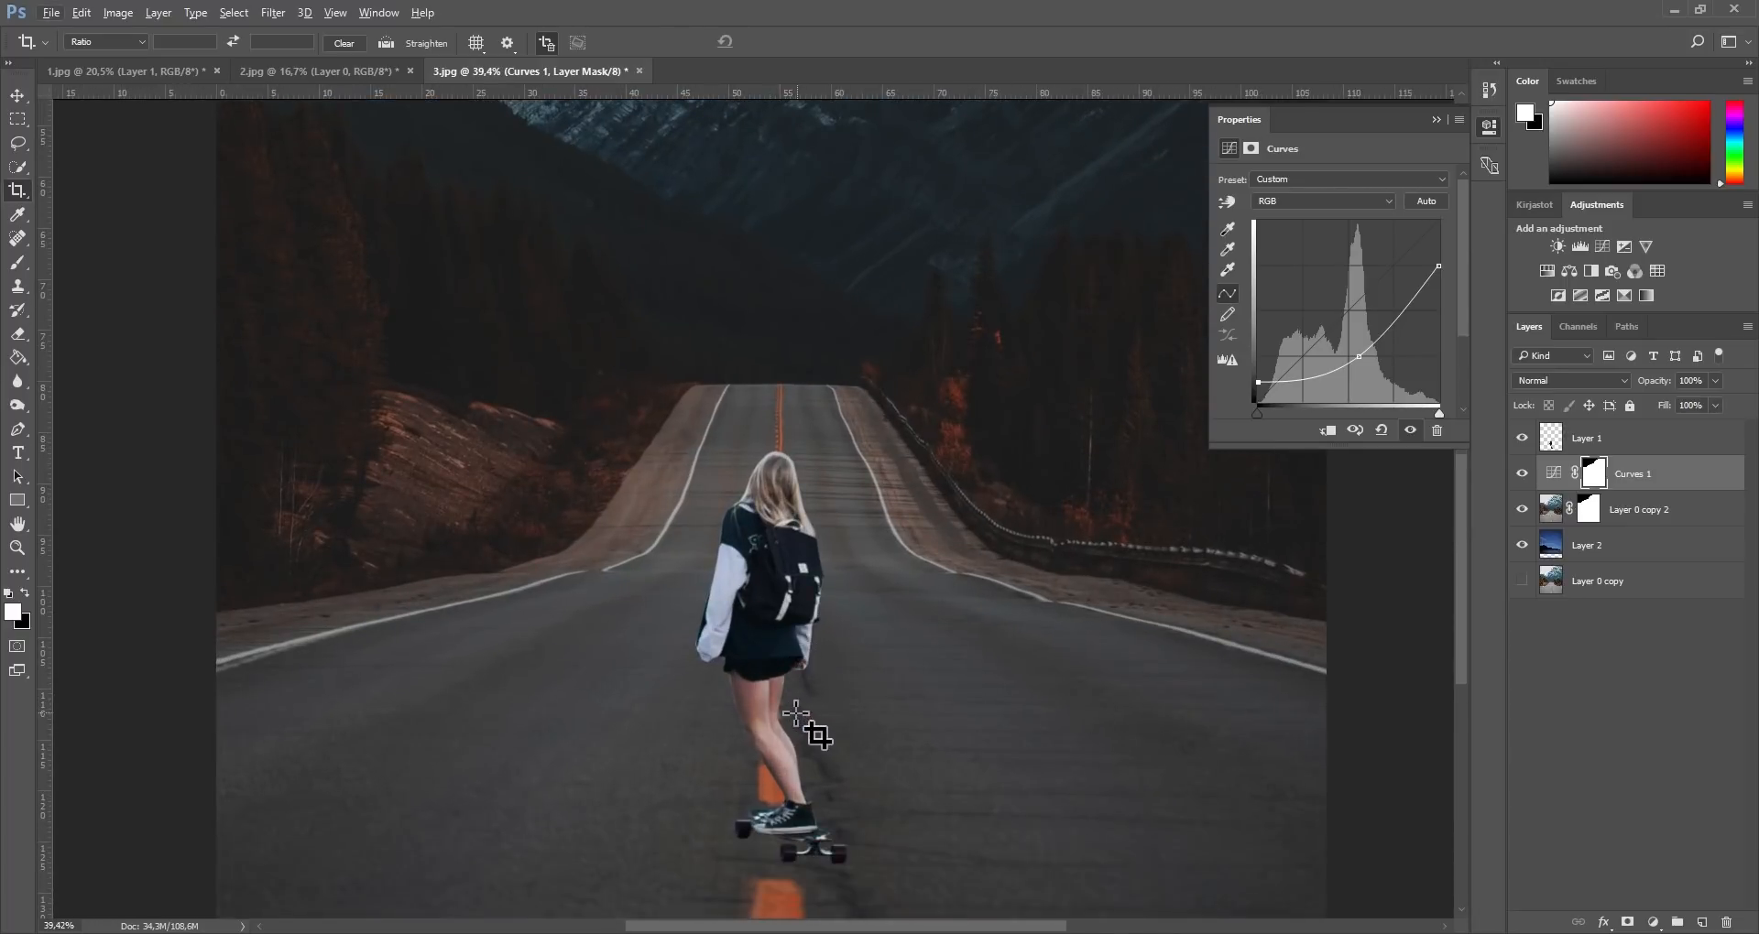
pyautogui.click(1557, 448)
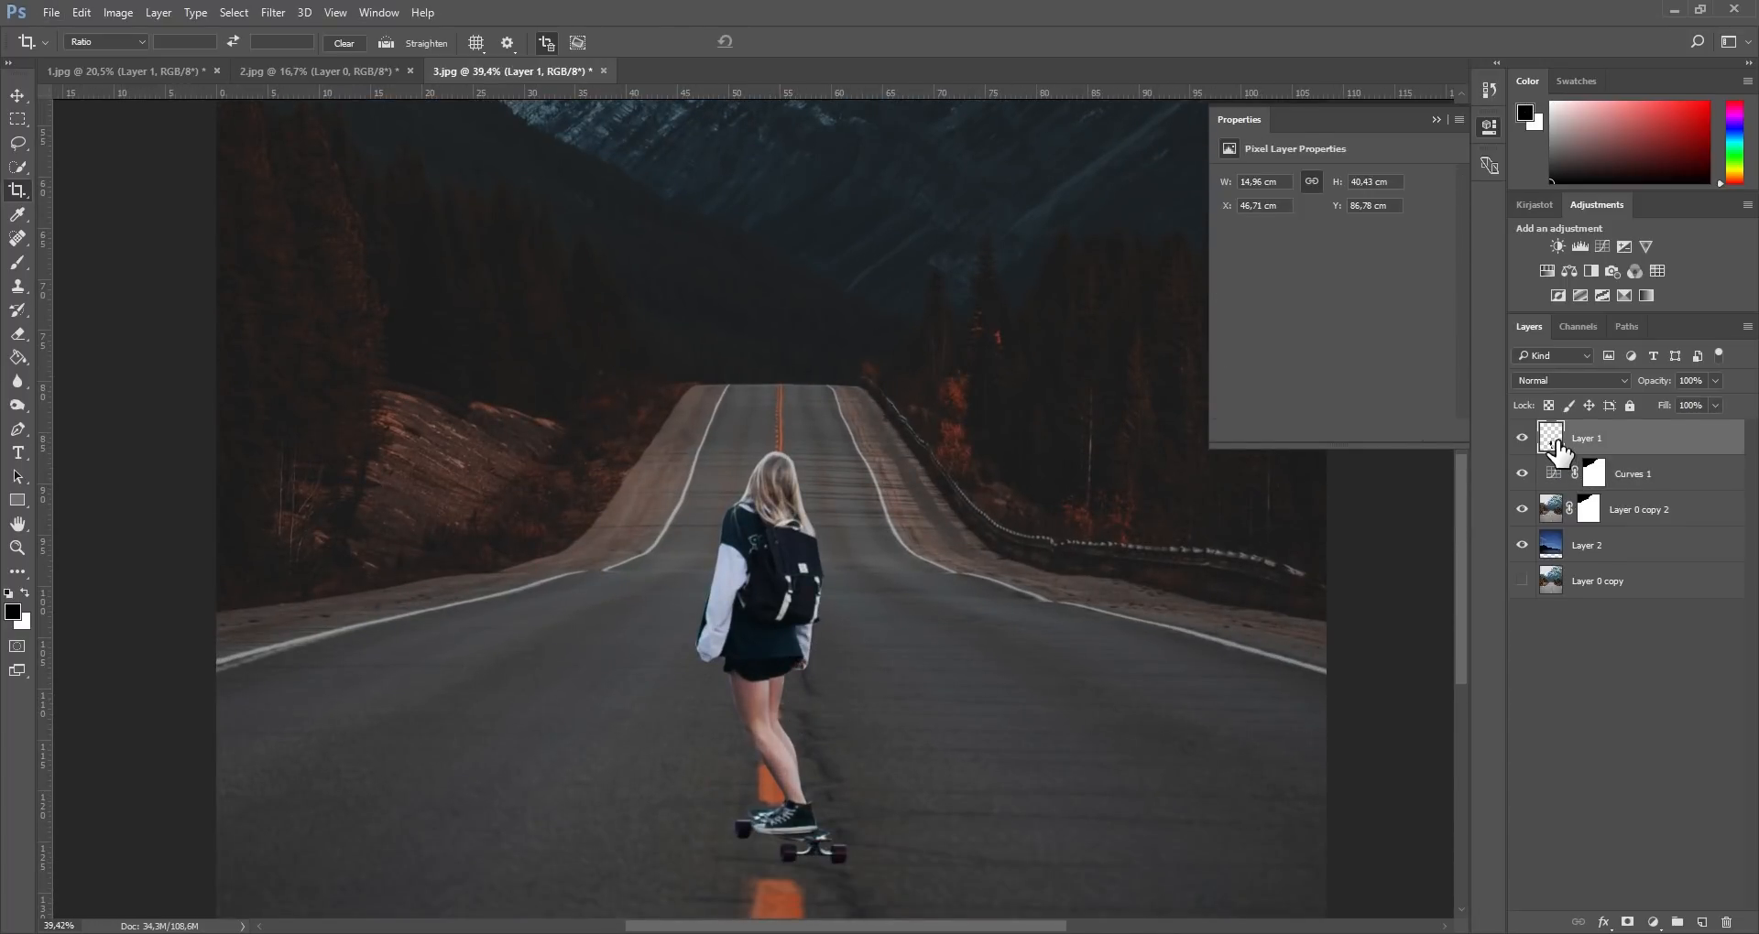
pyautogui.keyDown('ctrl'); pyautogui.click(1558, 447); pyautogui.keyUp('ctrl')
pyautogui.click(1601, 246)
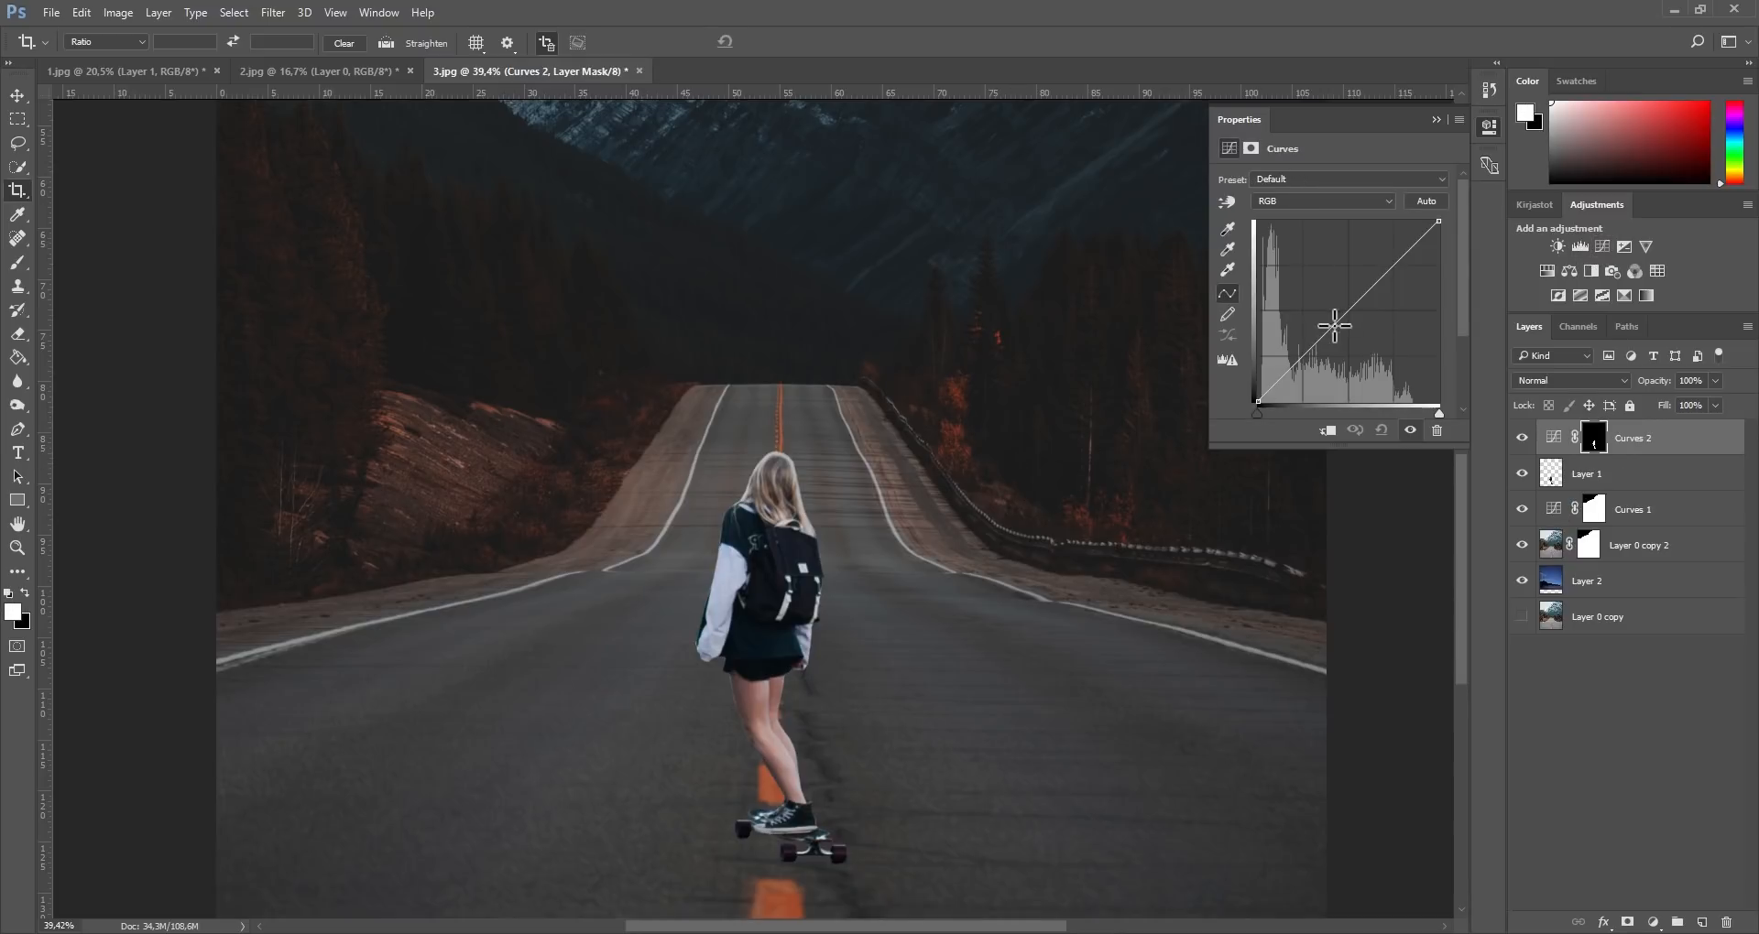
# Step: Darken the skateboarder in Curves 2 by lowering the white point, raising the black point and pulling the midtones down
pyautogui.moveTo(1438, 222); pyautogui.dragTo(1453, 261)
pyautogui.moveTo(1259, 396); pyautogui.dragTo(1258, 381)
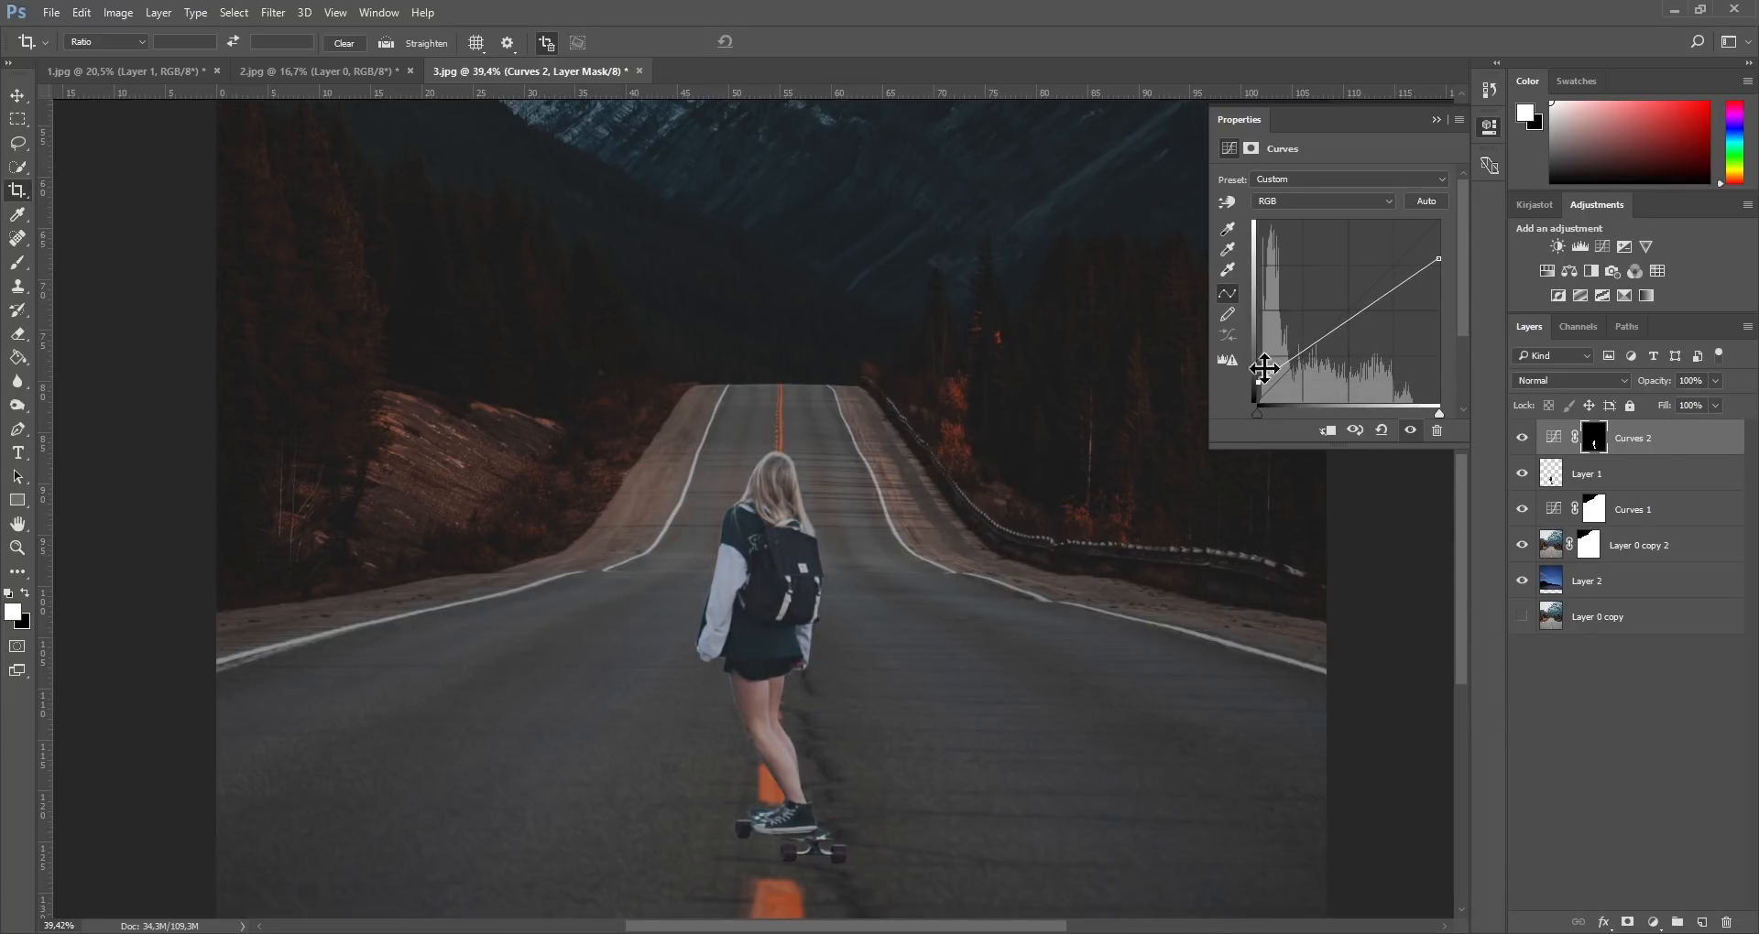
pyautogui.moveTo(1335, 330); pyautogui.dragTo(1354, 350)
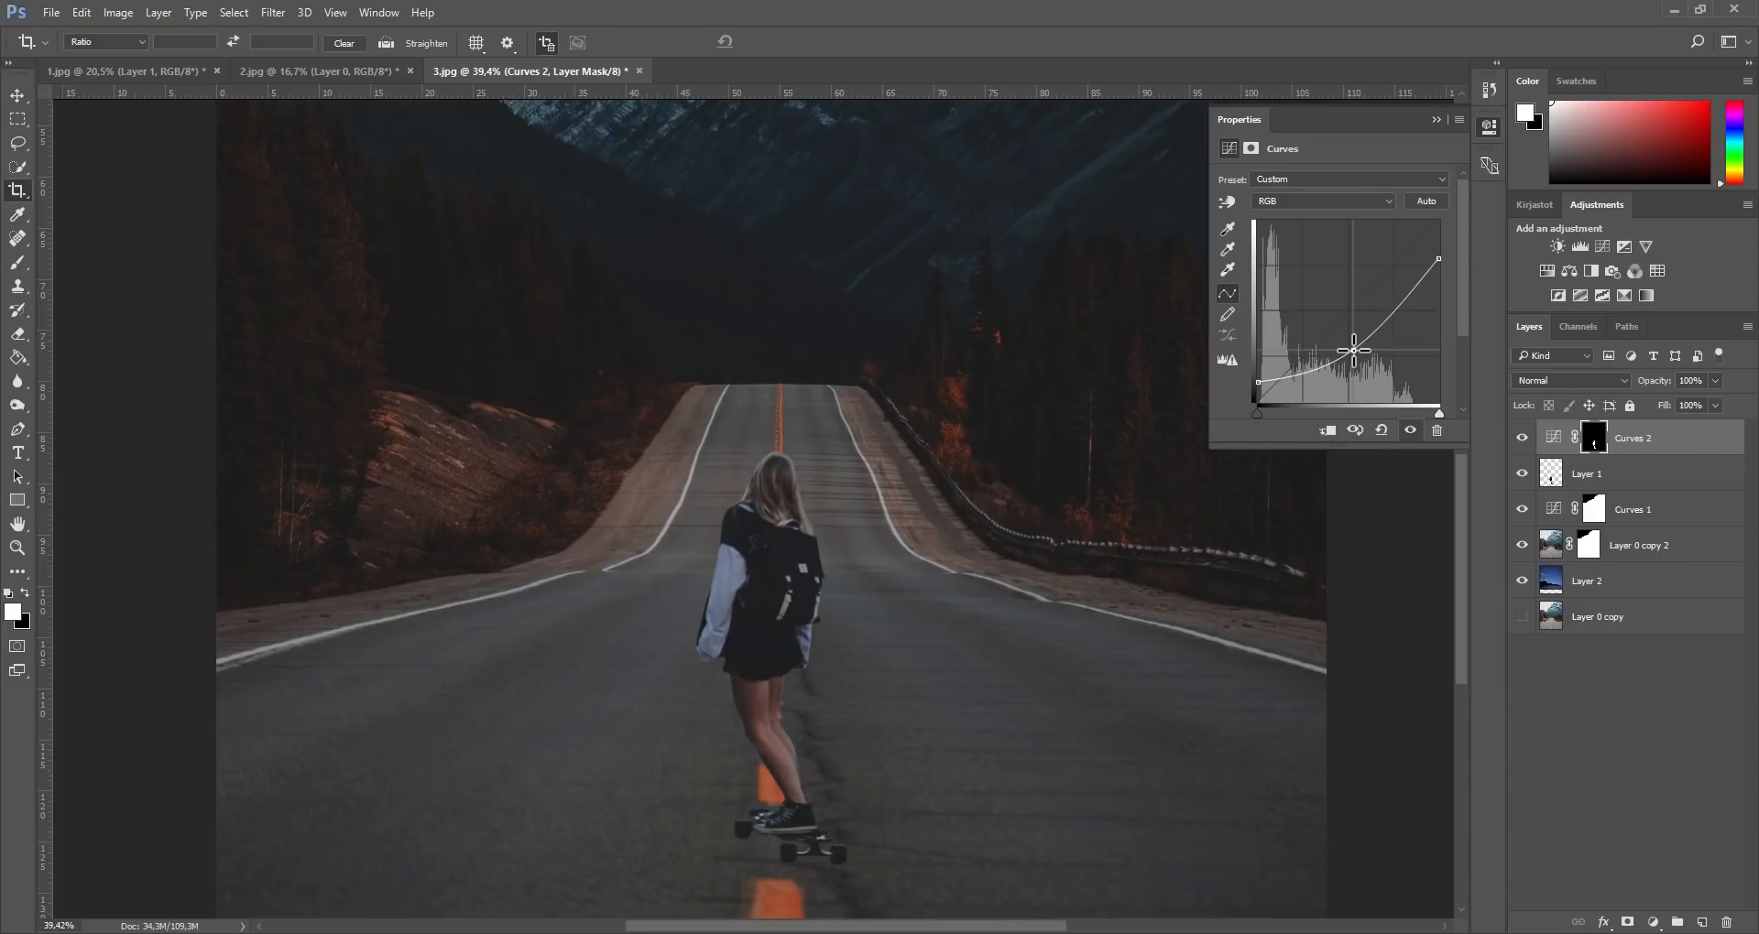
# Step: Compare the skateboarder with and without the Curves 2 adjustment
pyautogui.click(1522, 437)
pyautogui.click(1523, 438)
pyautogui.click(1522, 438)
pyautogui.click(1522, 437)
pyautogui.click(1523, 438)
pyautogui.click(1524, 439)
pyautogui.click(1524, 439)
# Step: Add a Hue/Saturation adjustment masked to the landscape directly above Curves 1, with Saturation -37 and Lightness -11
pyautogui.scroll(-5, 833, 586)
pyautogui.scroll(3, 777, 662)
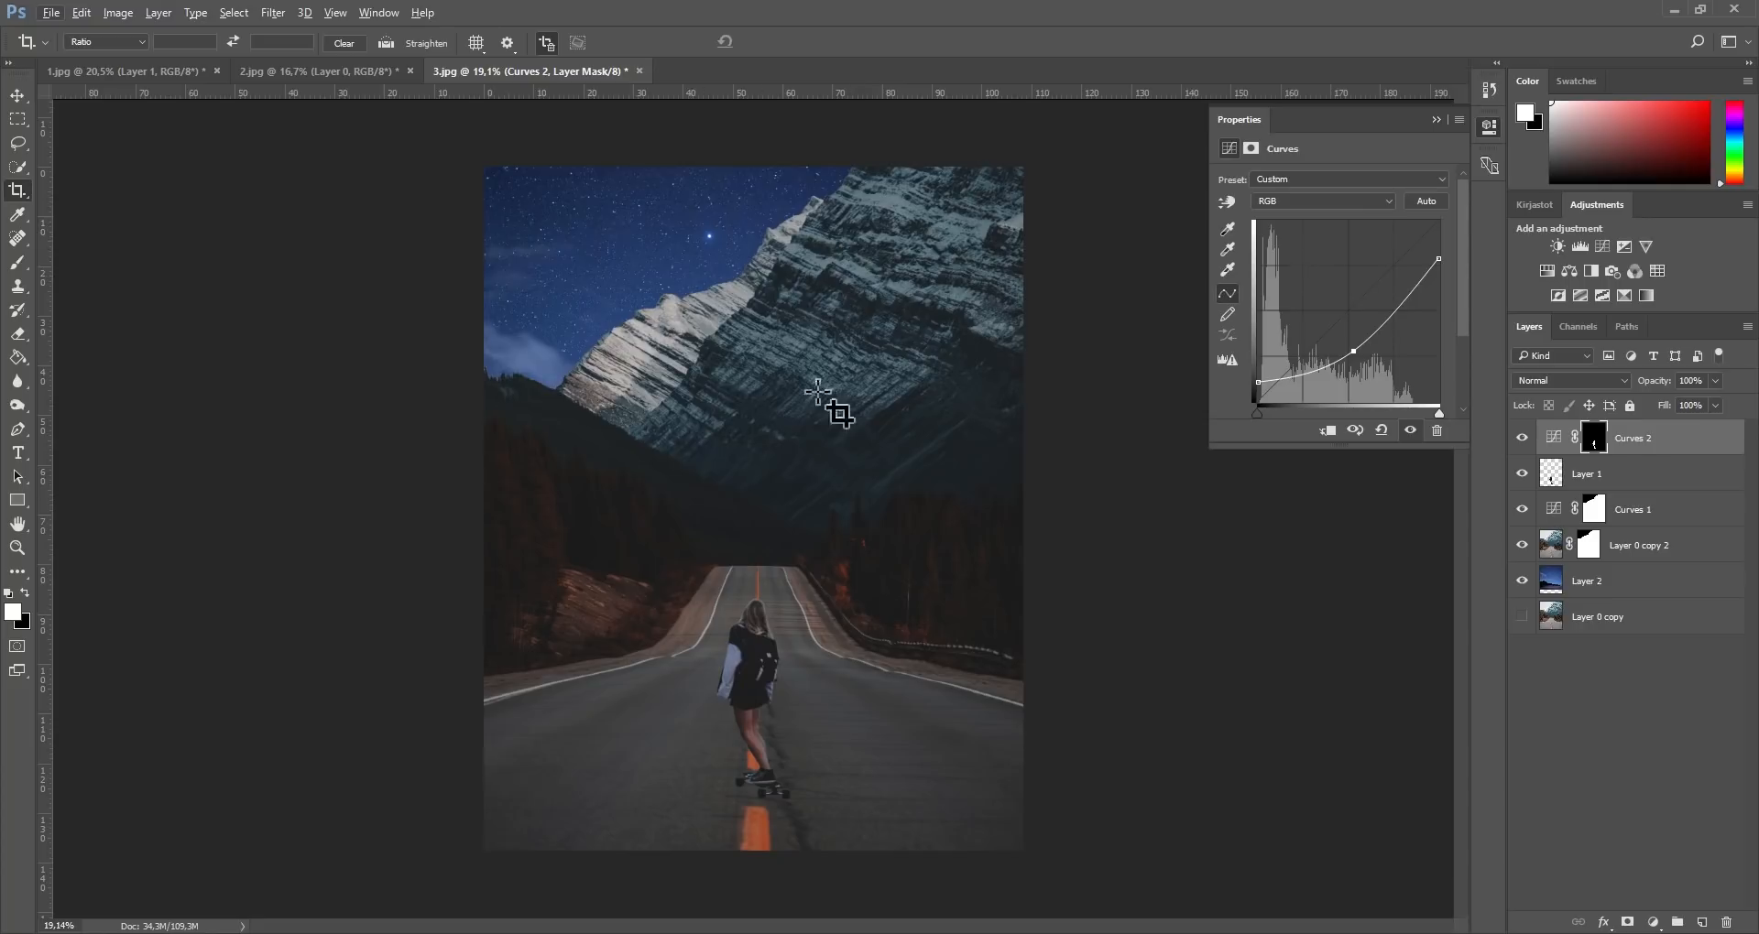
pyautogui.click(1593, 509)
pyautogui.keyDown('ctrl'); pyautogui.click(1596, 509); pyautogui.keyUp('ctrl')
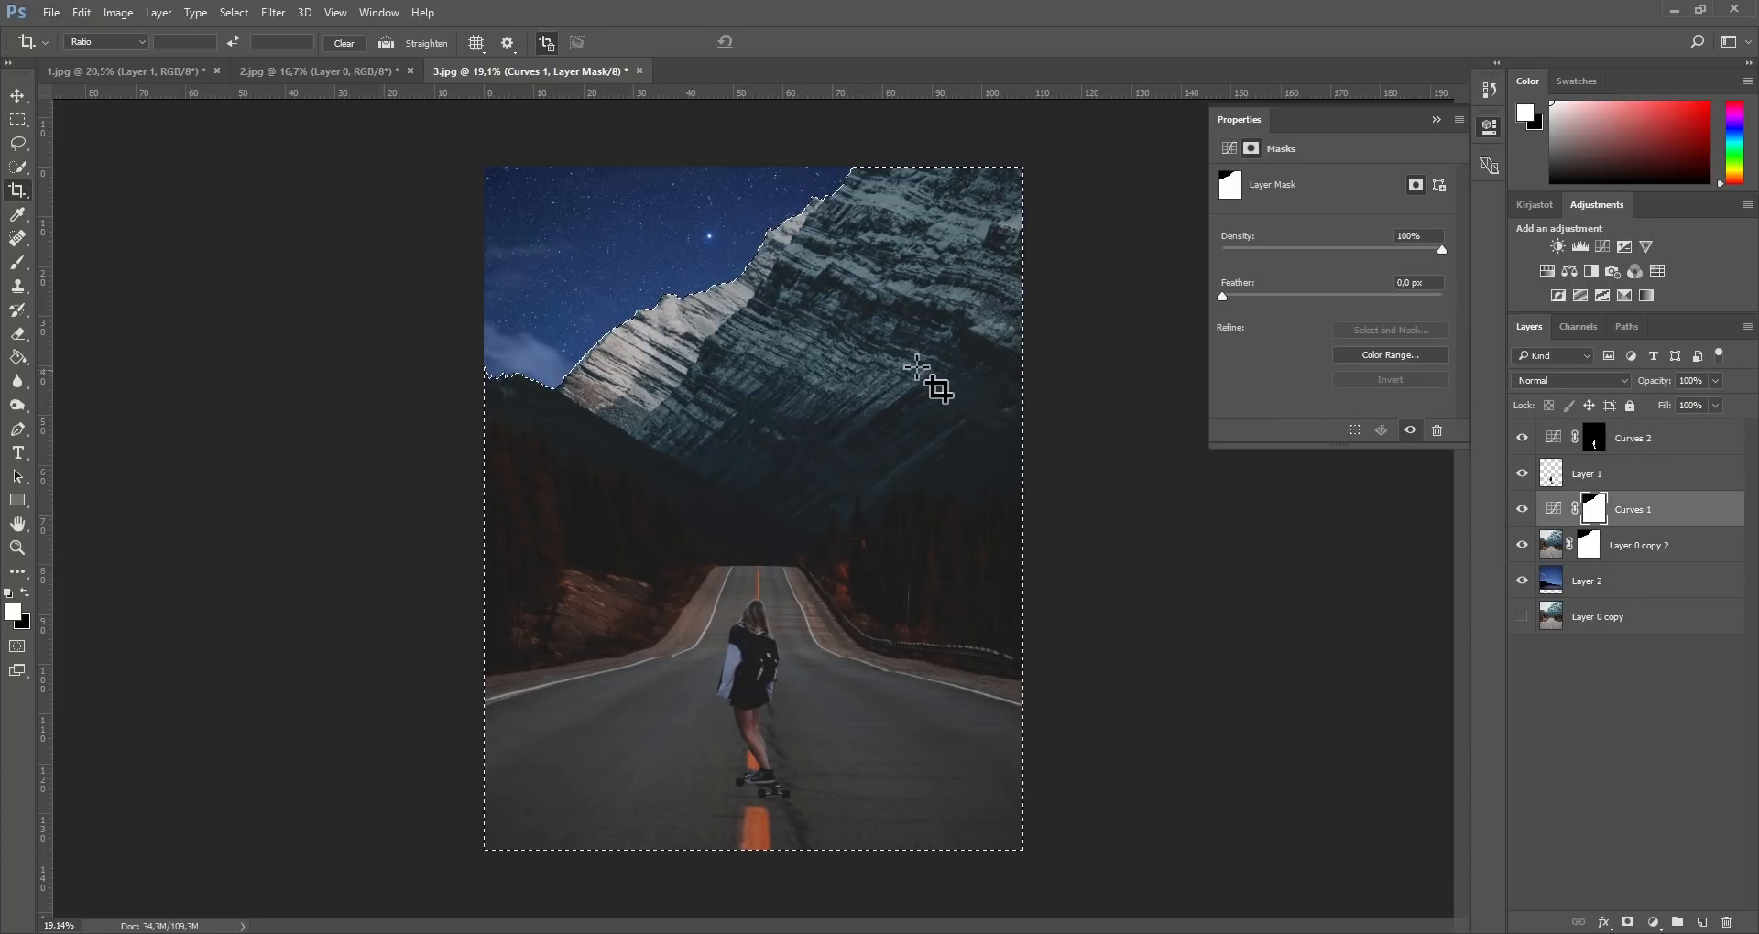
pyautogui.click(1546, 271)
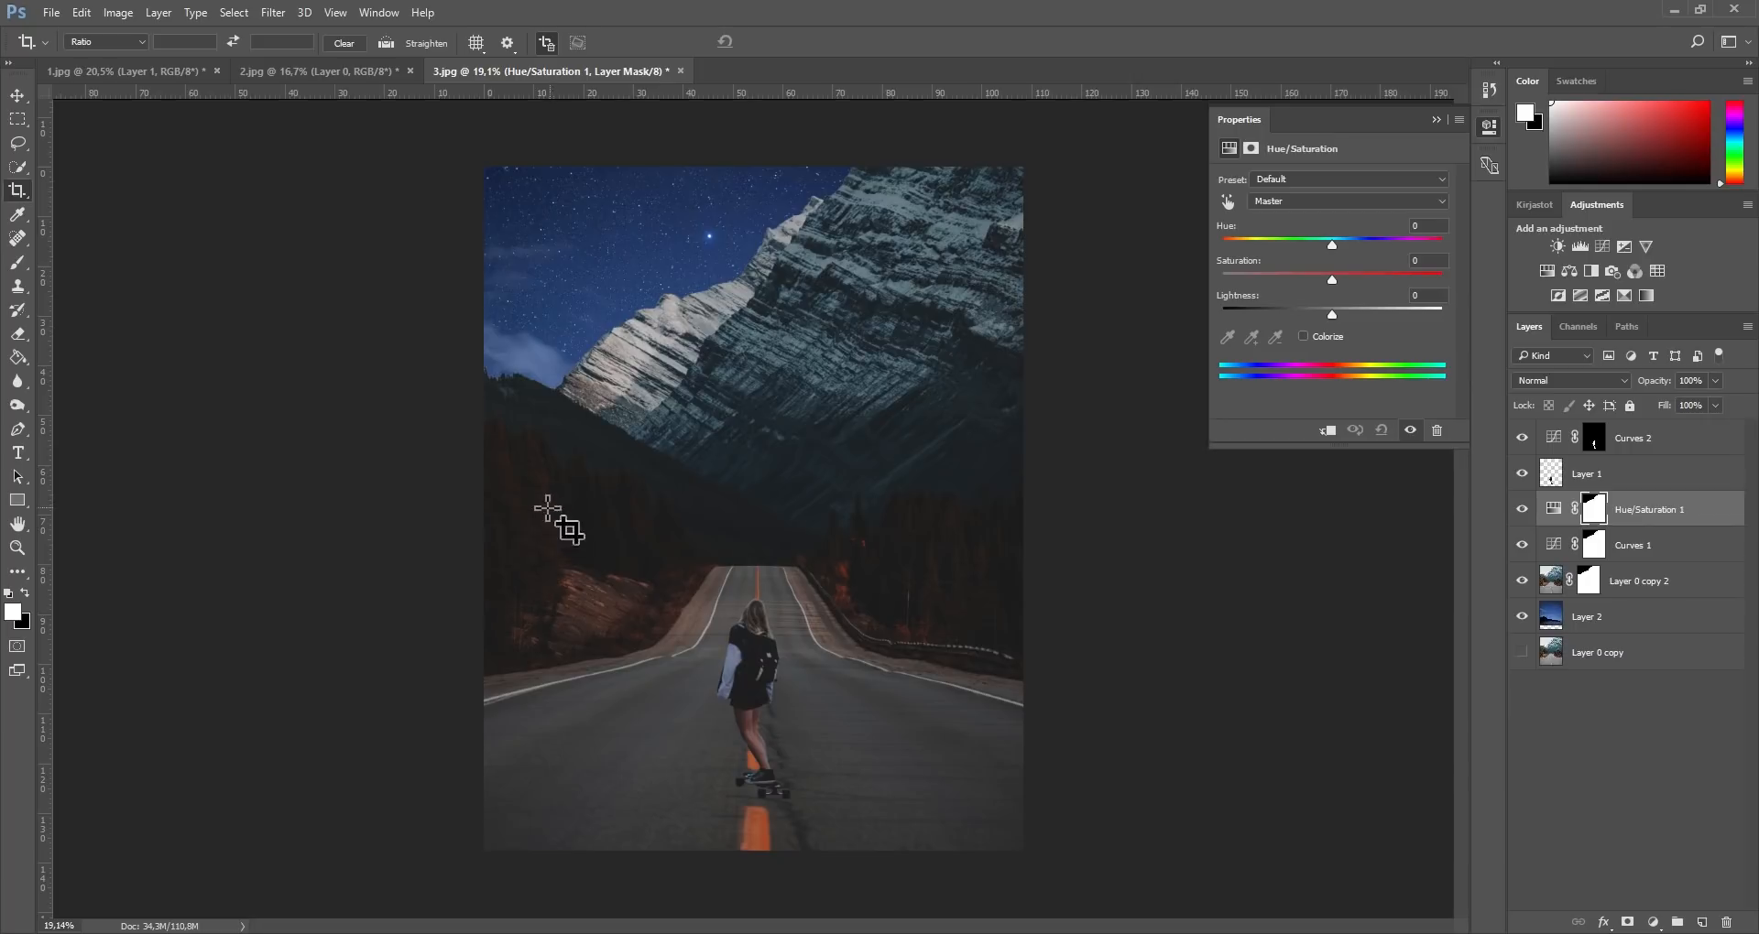
pyautogui.moveTo(1331, 278); pyautogui.dragTo(1300, 275)
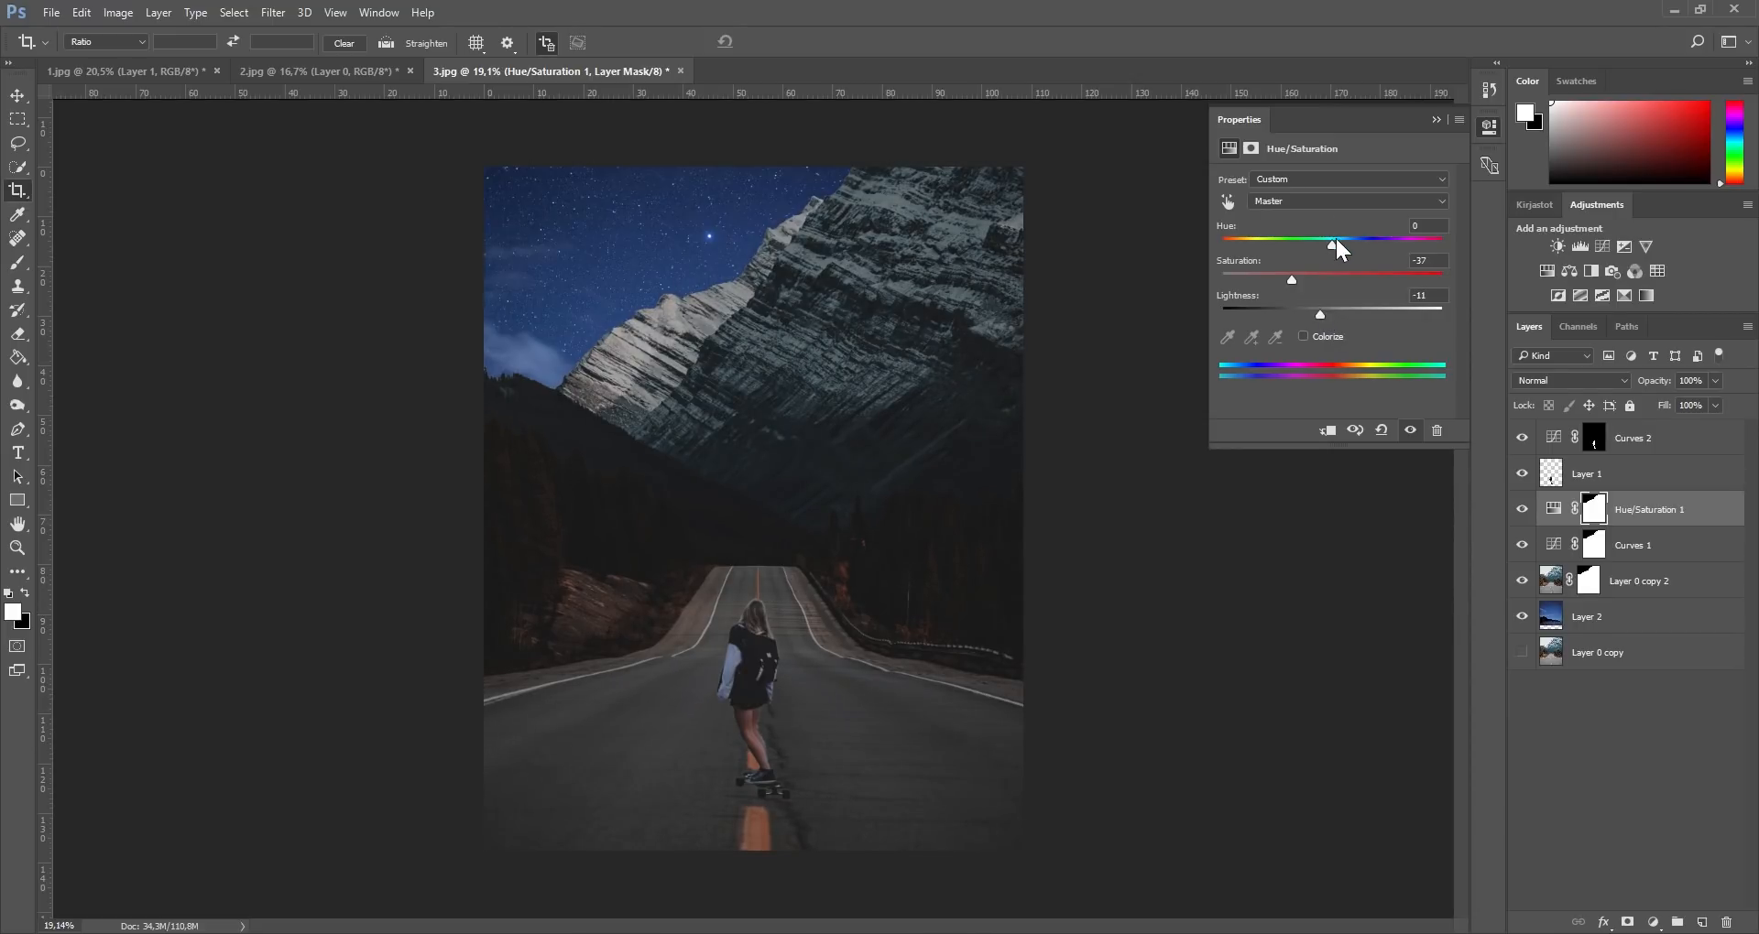
# Step: Compare the landscape with and without the Hue/Saturation 1 adjustment
pyautogui.click(1522, 509)
pyautogui.click(1523, 509)
pyautogui.click(1523, 509)
pyautogui.click(1522, 509)
# Step: Soften the outer edge of the skateboarder's left thigh on Layer 1 using the Blur tool, sized 28 pixels at 26% strength
pyautogui.scroll(12, 768, 715)
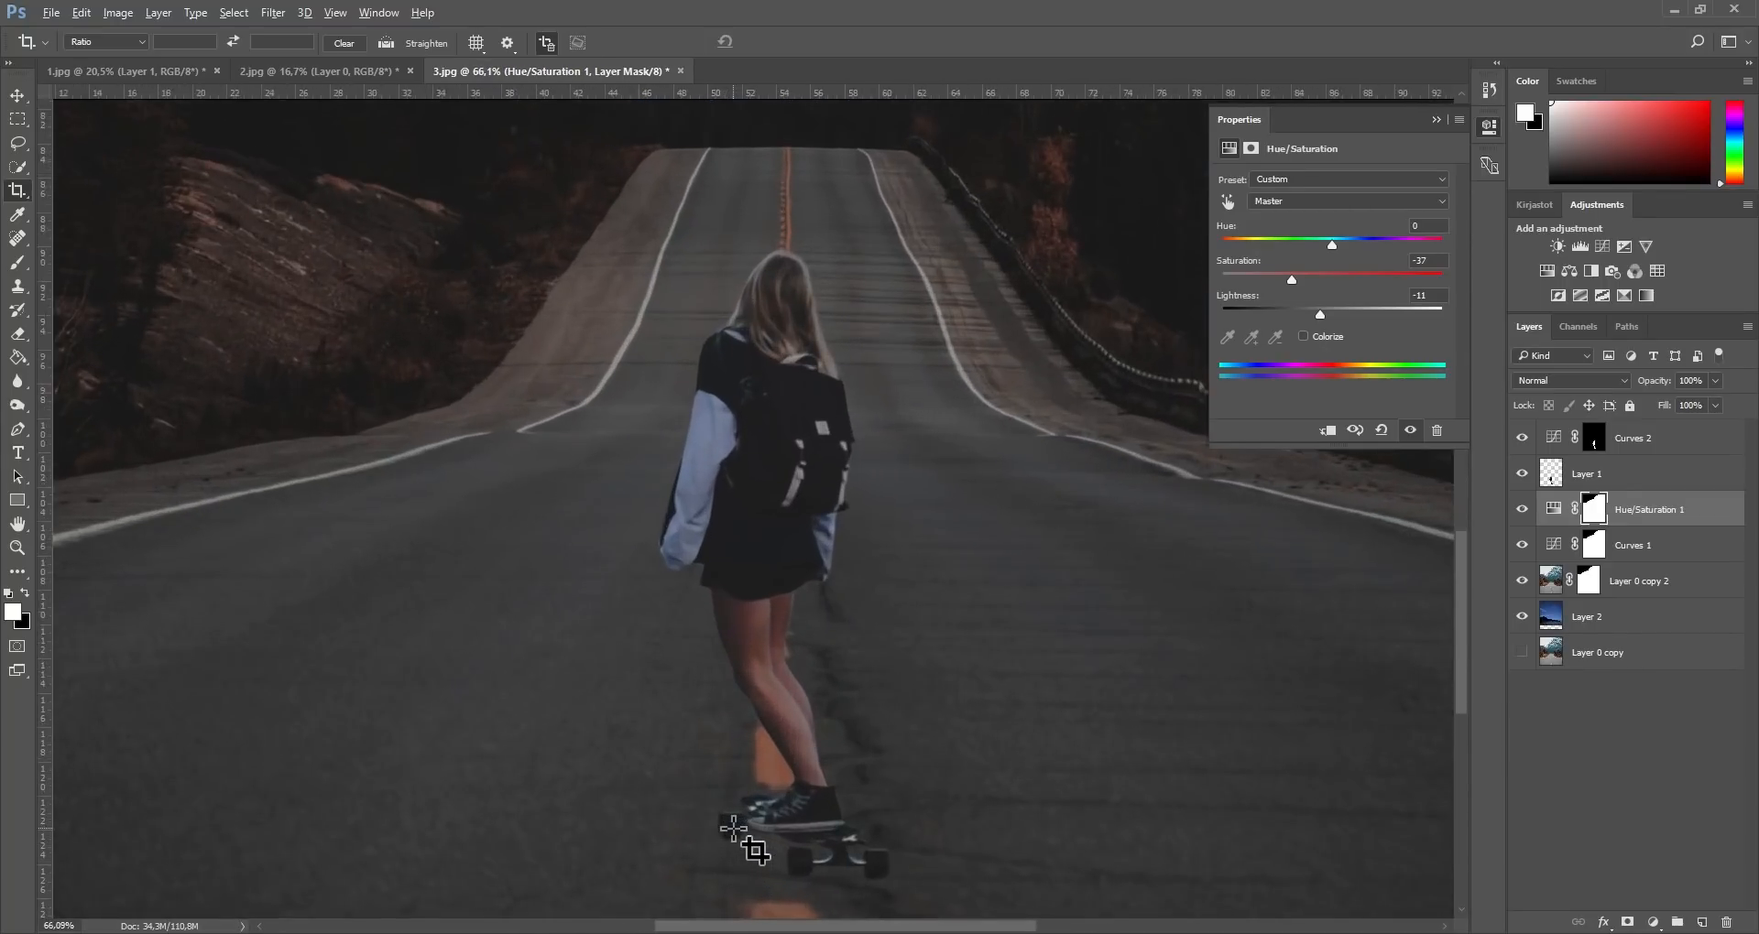
pyautogui.scroll(2, 733, 829)
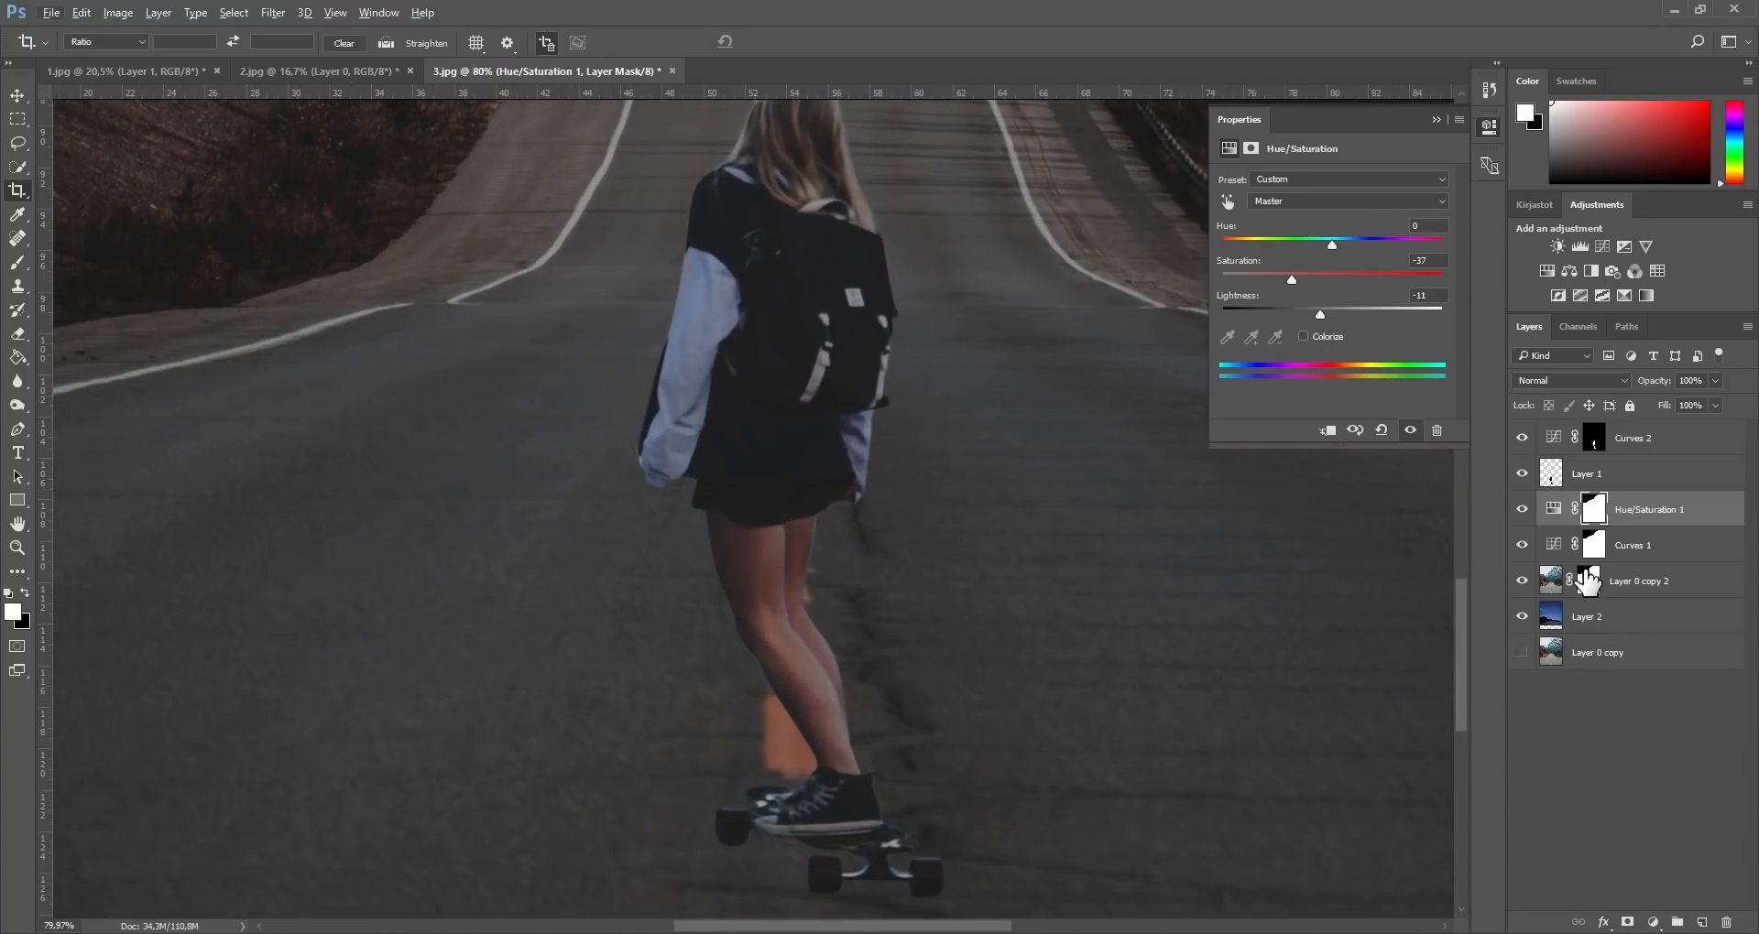
pyautogui.click(1548, 478)
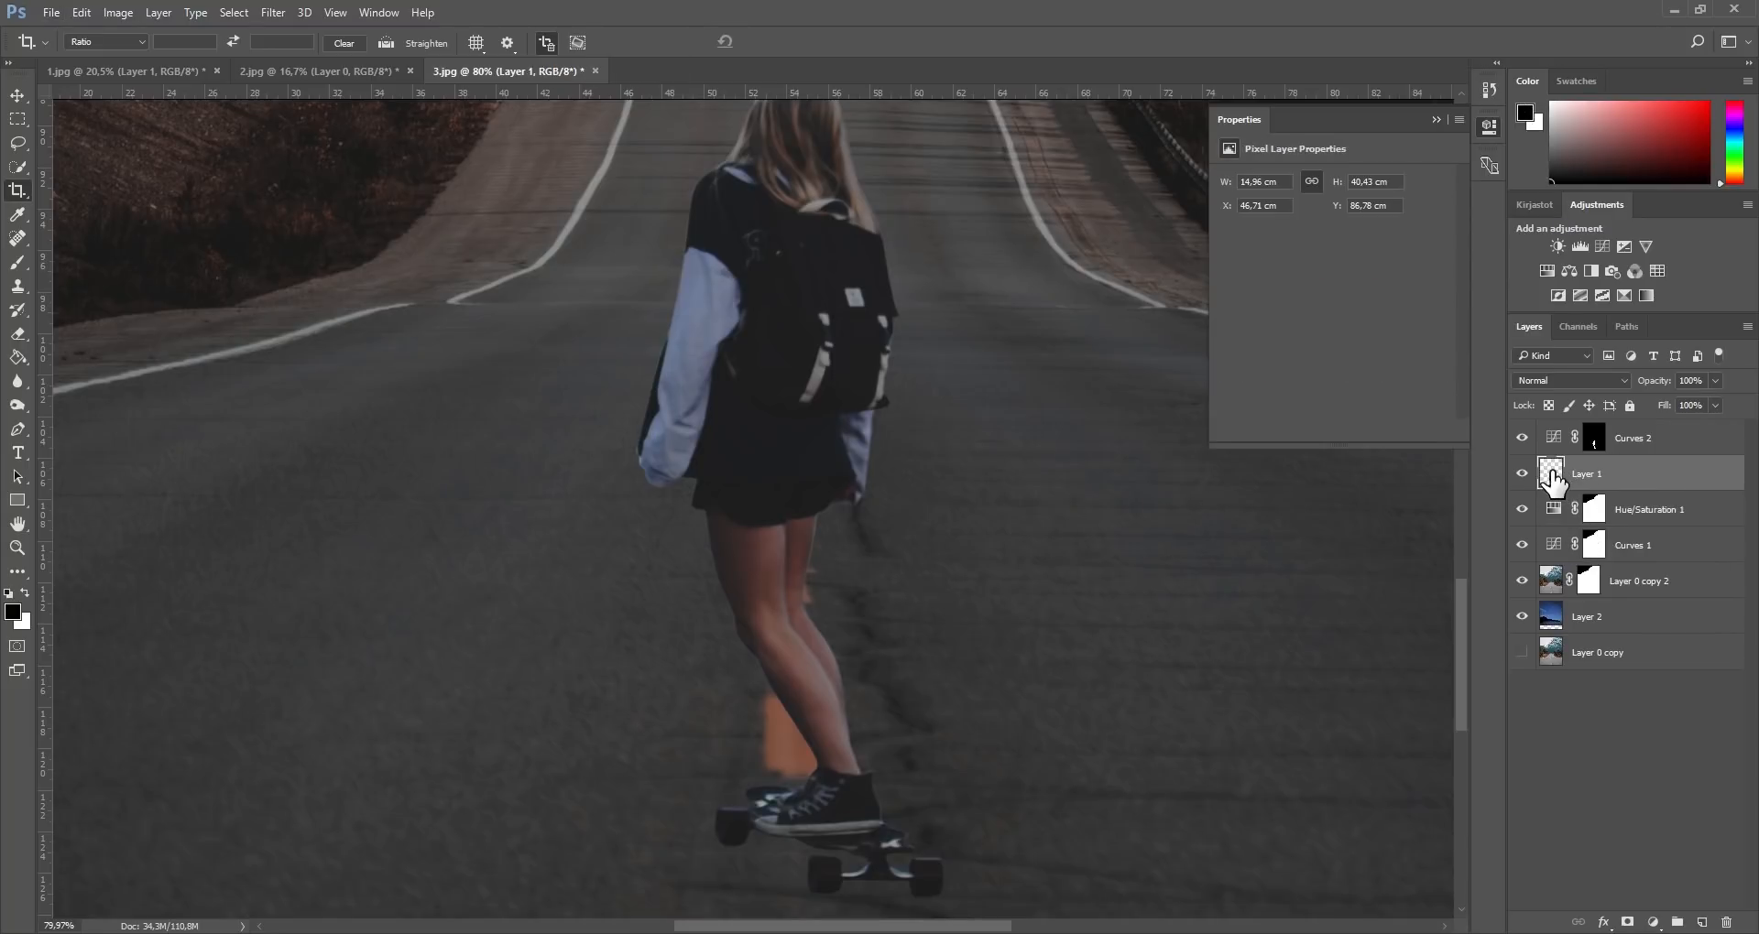
pyautogui.click(17, 384)
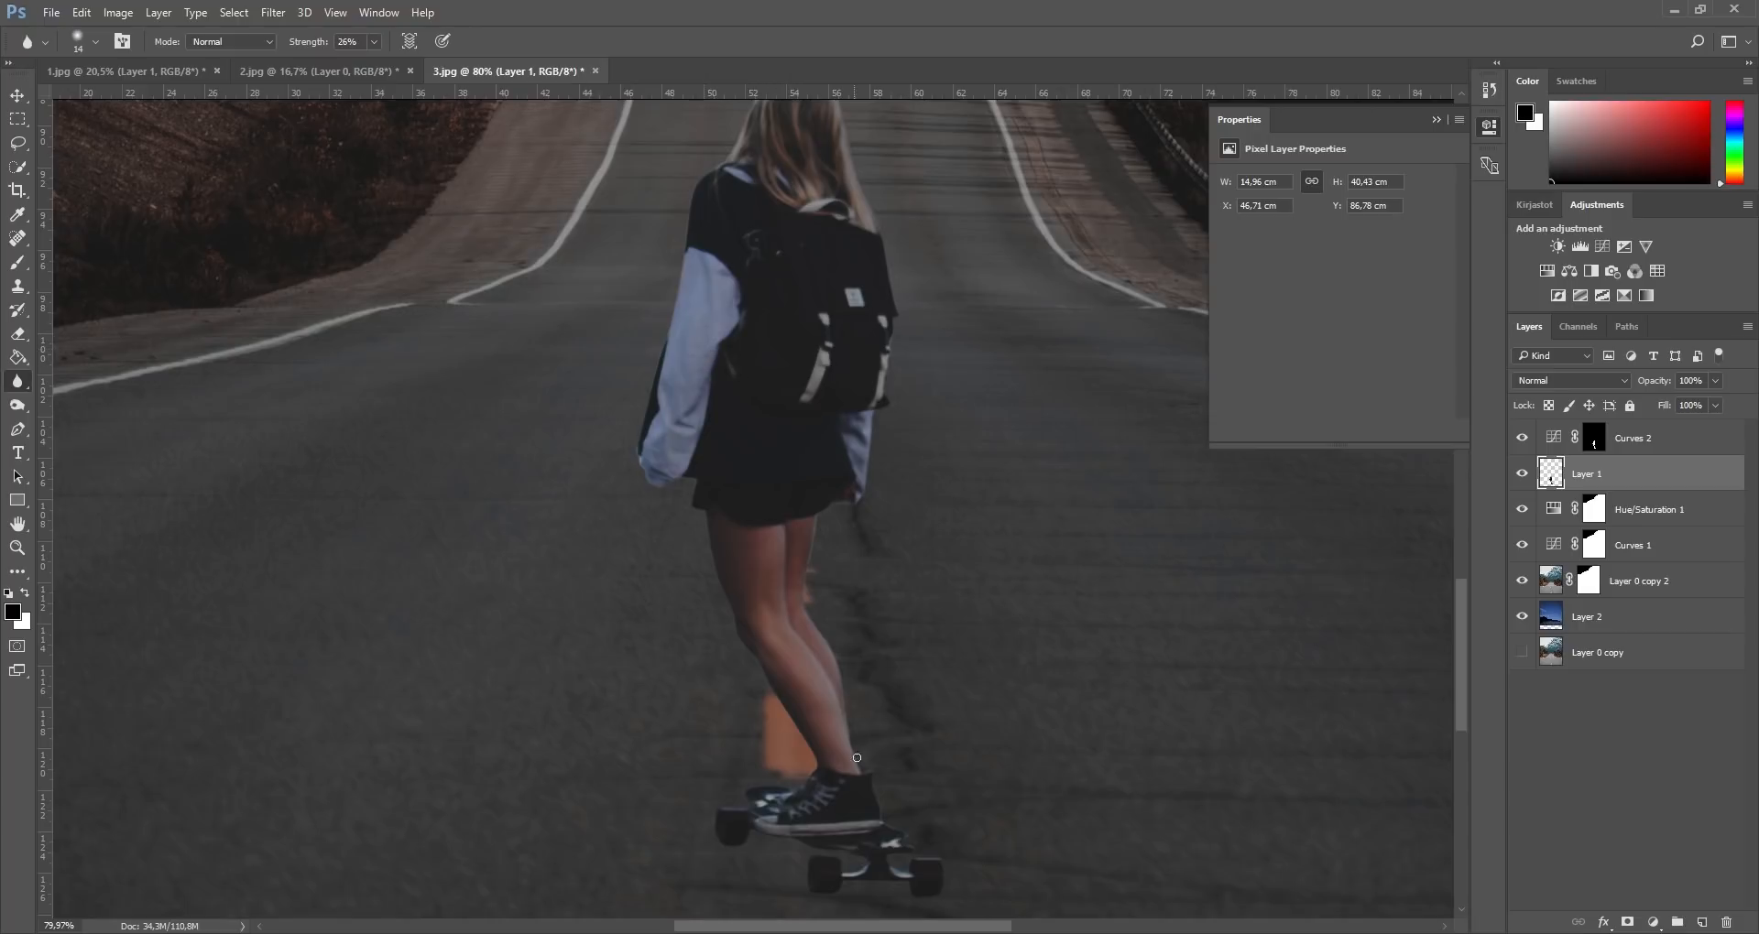
pyautogui.scroll(-2, 853, 754)
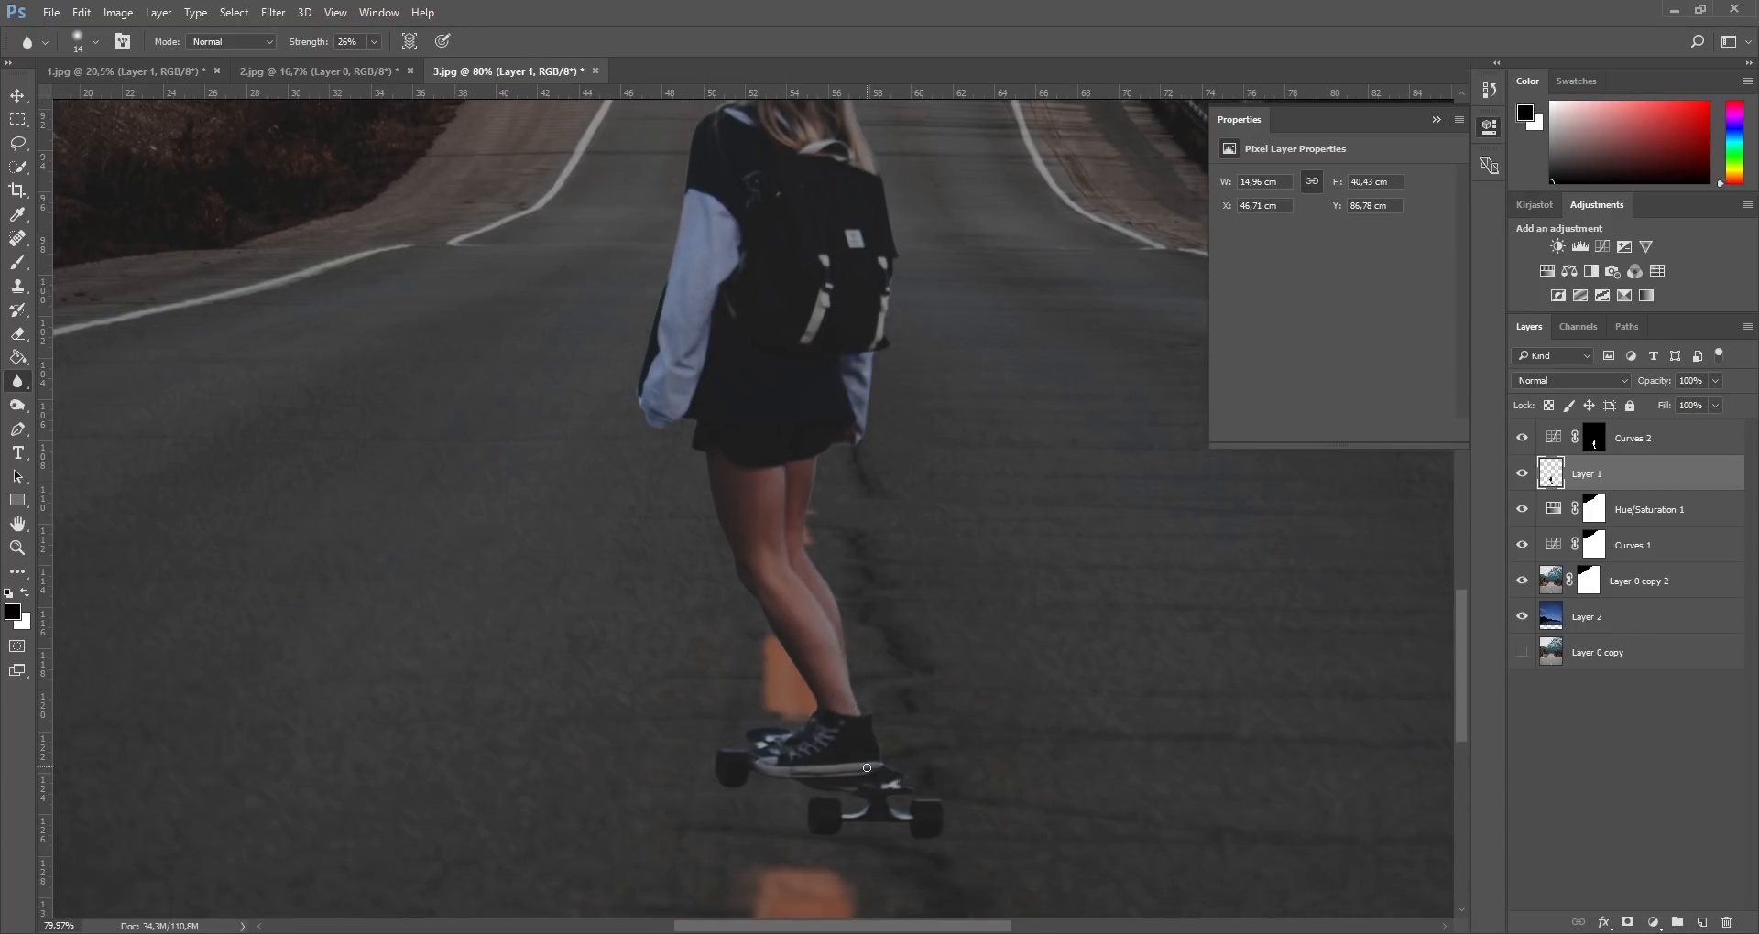
pyautogui.moveTo(701, 468); pyautogui.dragTo(715, 473)
pyautogui.scroll(6, 703, 517)
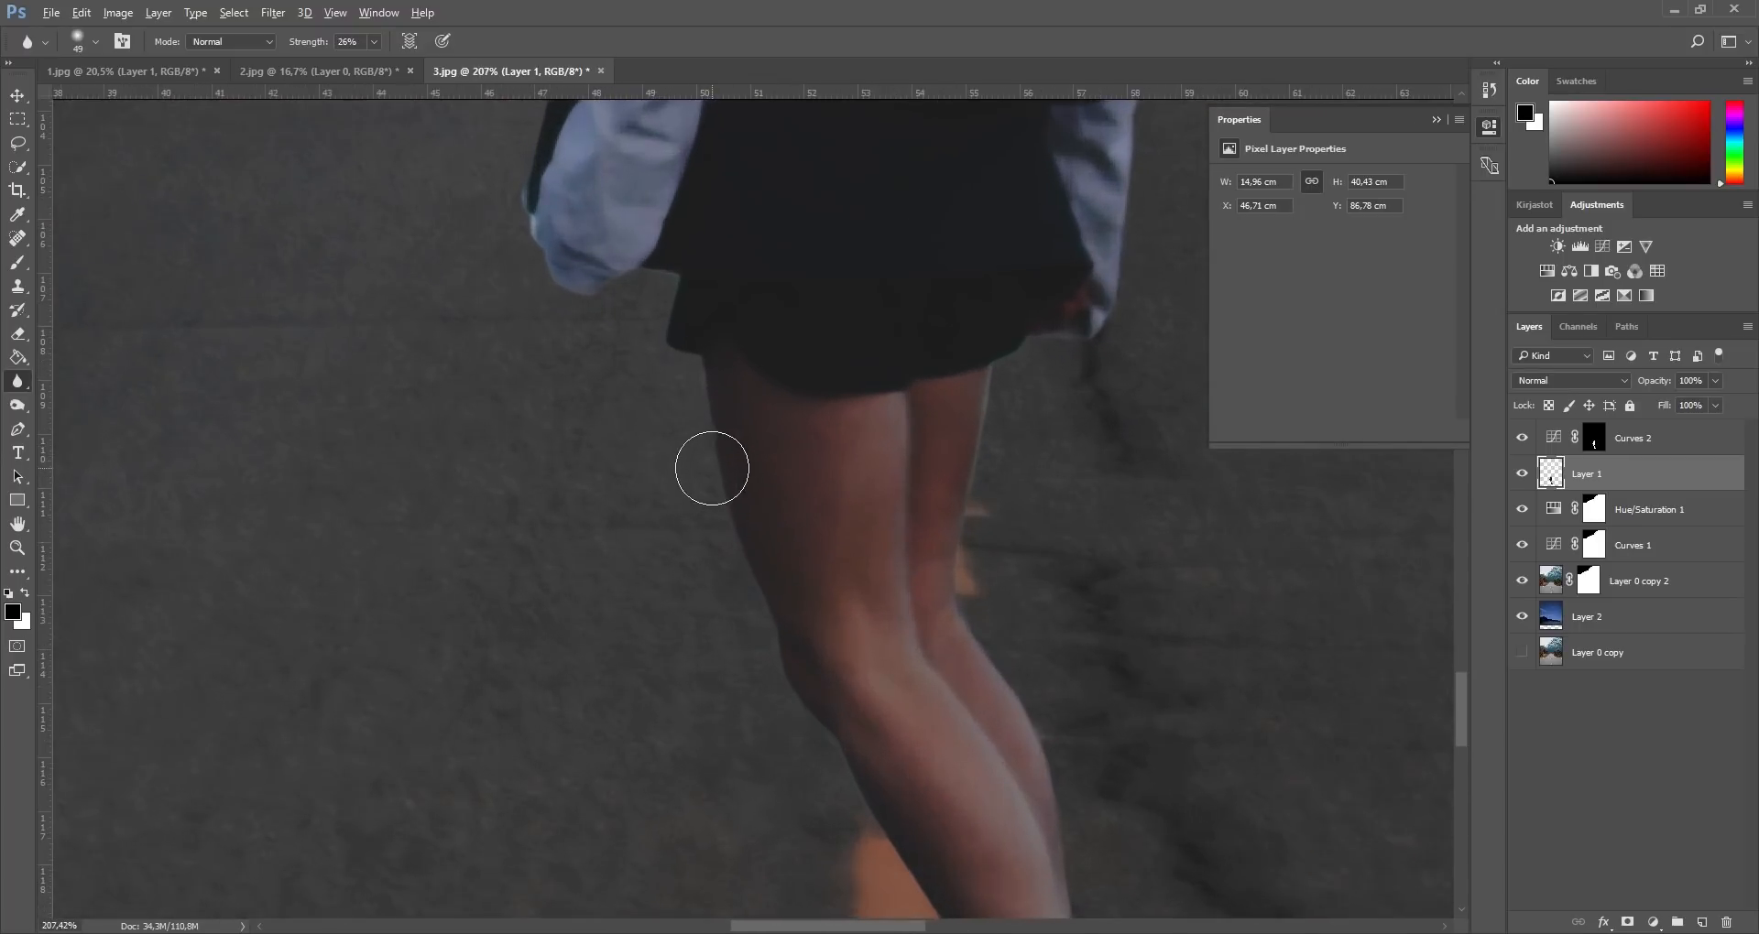
pyautogui.moveTo(731, 413); pyautogui.dragTo(723, 410)
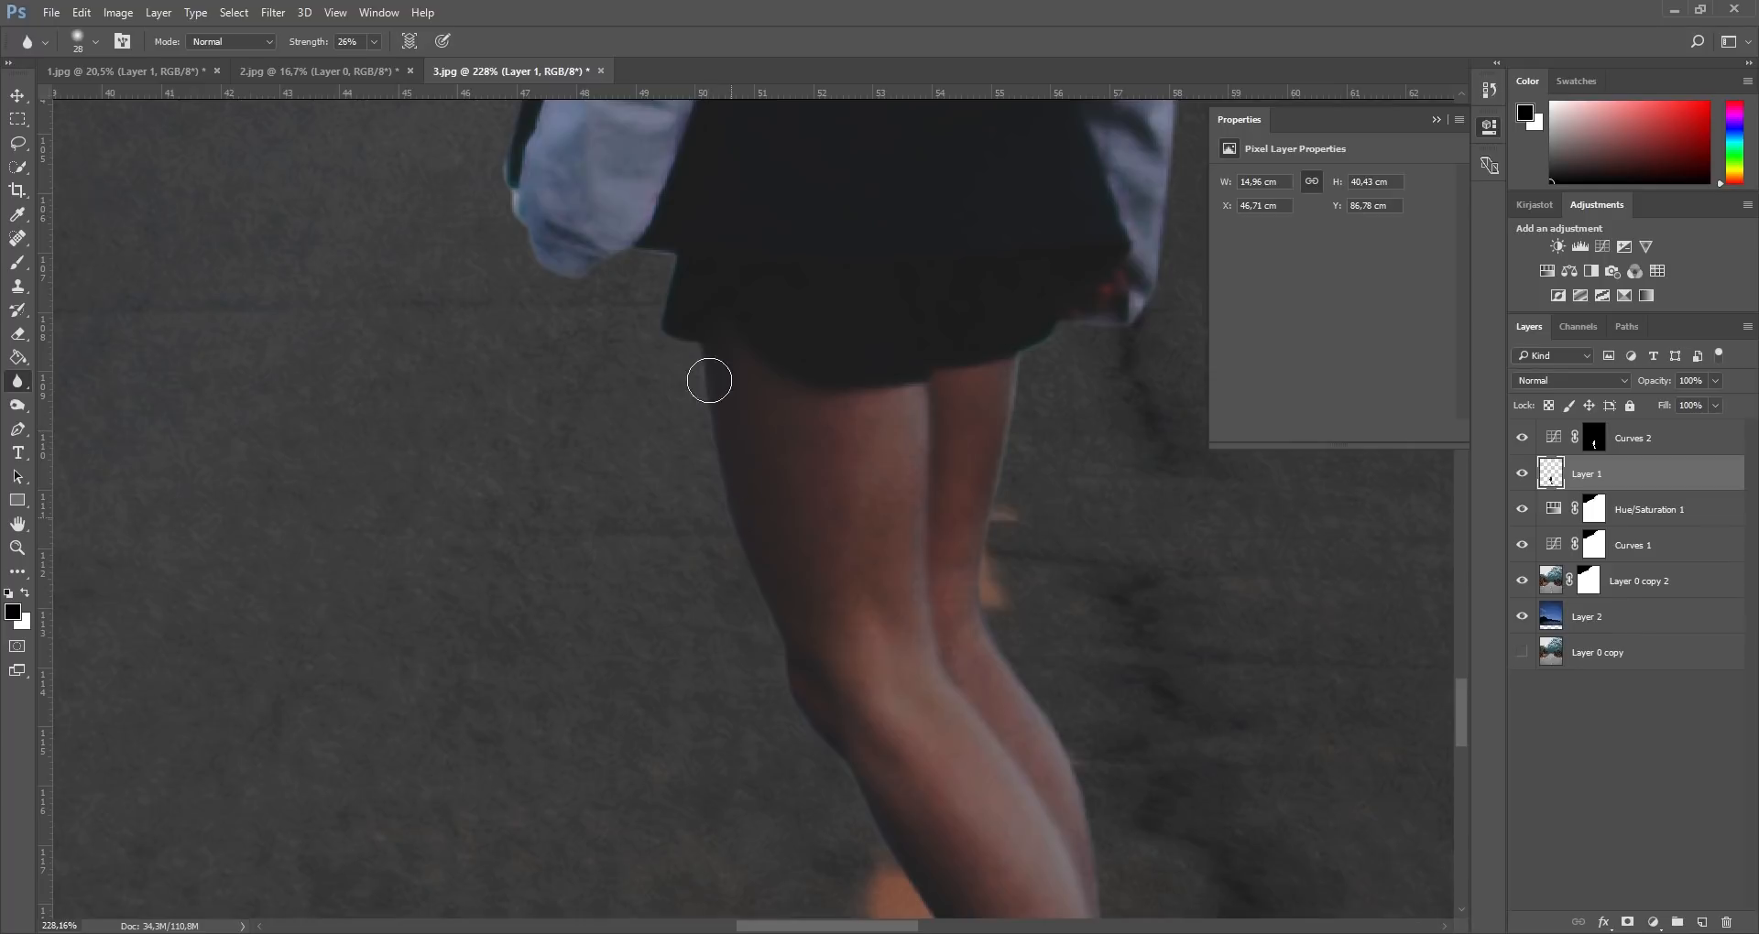
pyautogui.moveTo(741, 559)
pyautogui.mouseDown()
pyautogui.moveTo(793, 690)
pyautogui.moveTo(721, 469)
pyautogui.mouseUp()
# Step: Raise the Blur tool strength to 51% and soften the outer edge of the skateboarder's left sleeve
pyautogui.moveTo(394, 63); pyautogui.dragTo(395, 63)
pyautogui.scroll(3, 598, 210)
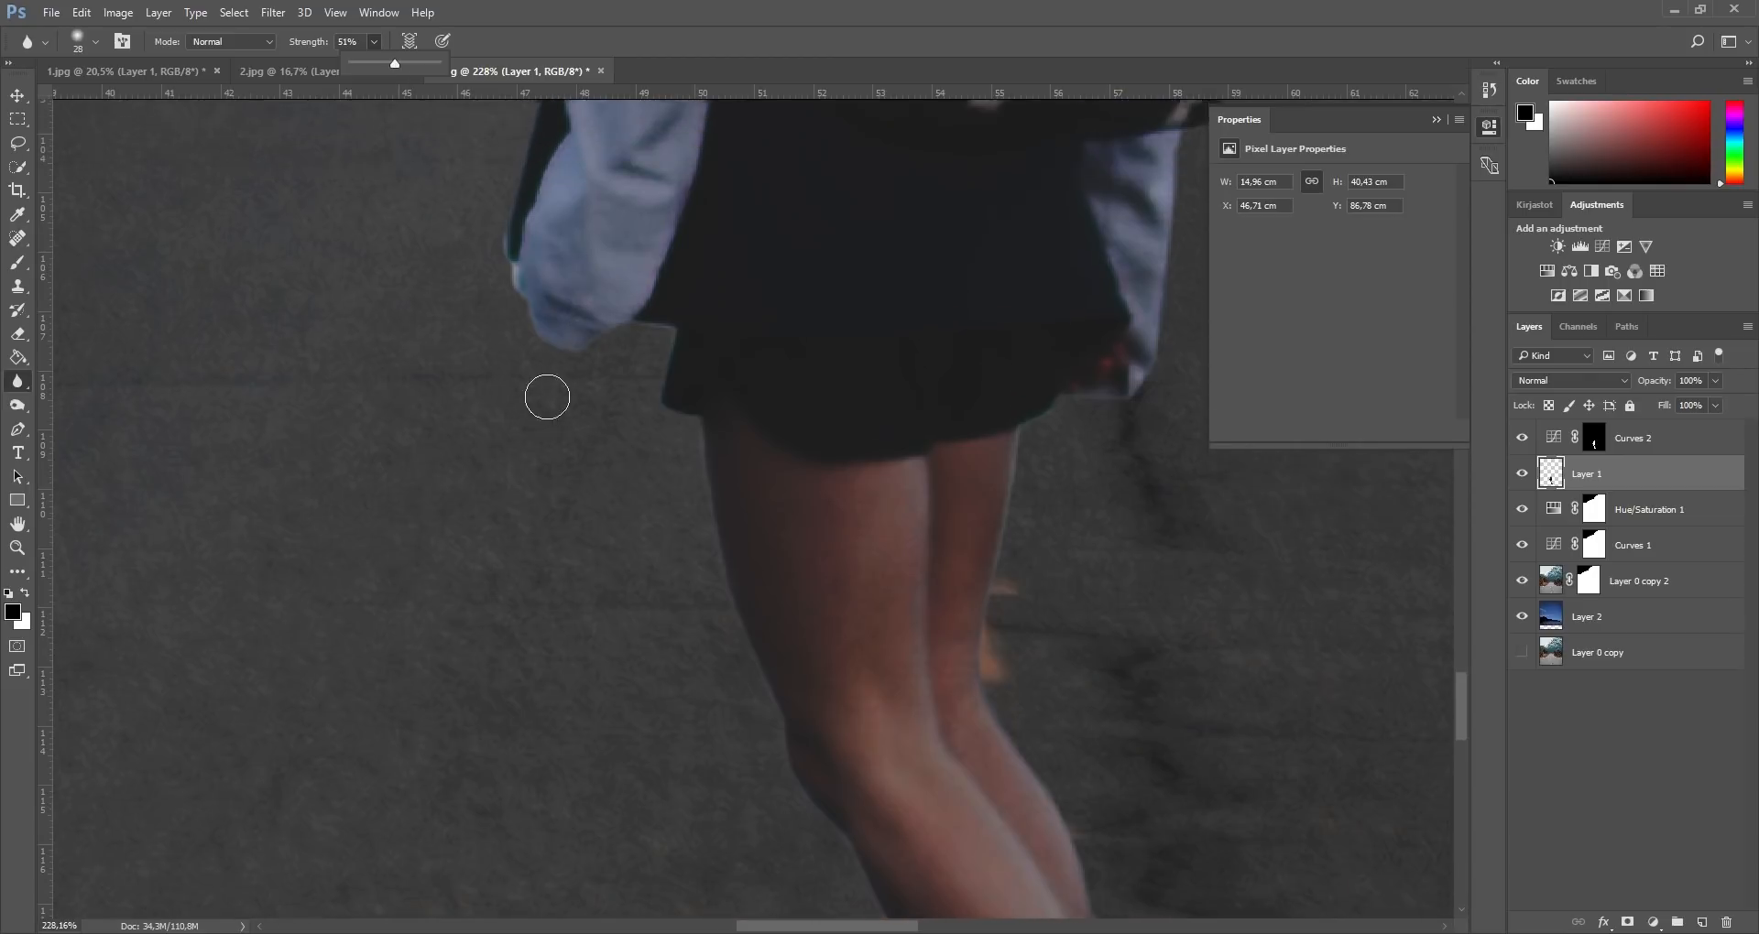
pyautogui.moveTo(510, 305)
pyautogui.mouseDown()
pyautogui.moveTo(542, 383)
pyautogui.moveTo(627, 360)
pyautogui.moveTo(664, 387)
pyautogui.moveTo(651, 441)
pyautogui.moveTo(586, 461)
pyautogui.mouseUp()
pyautogui.scroll(6, 542, 290)
pyautogui.moveTo(577, 259)
pyautogui.mouseDown()
pyautogui.moveTo(520, 464)
pyautogui.moveTo(567, 252)
pyautogui.moveTo(510, 434)
pyautogui.mouseUp()
pyautogui.scroll(7, 648, 294)
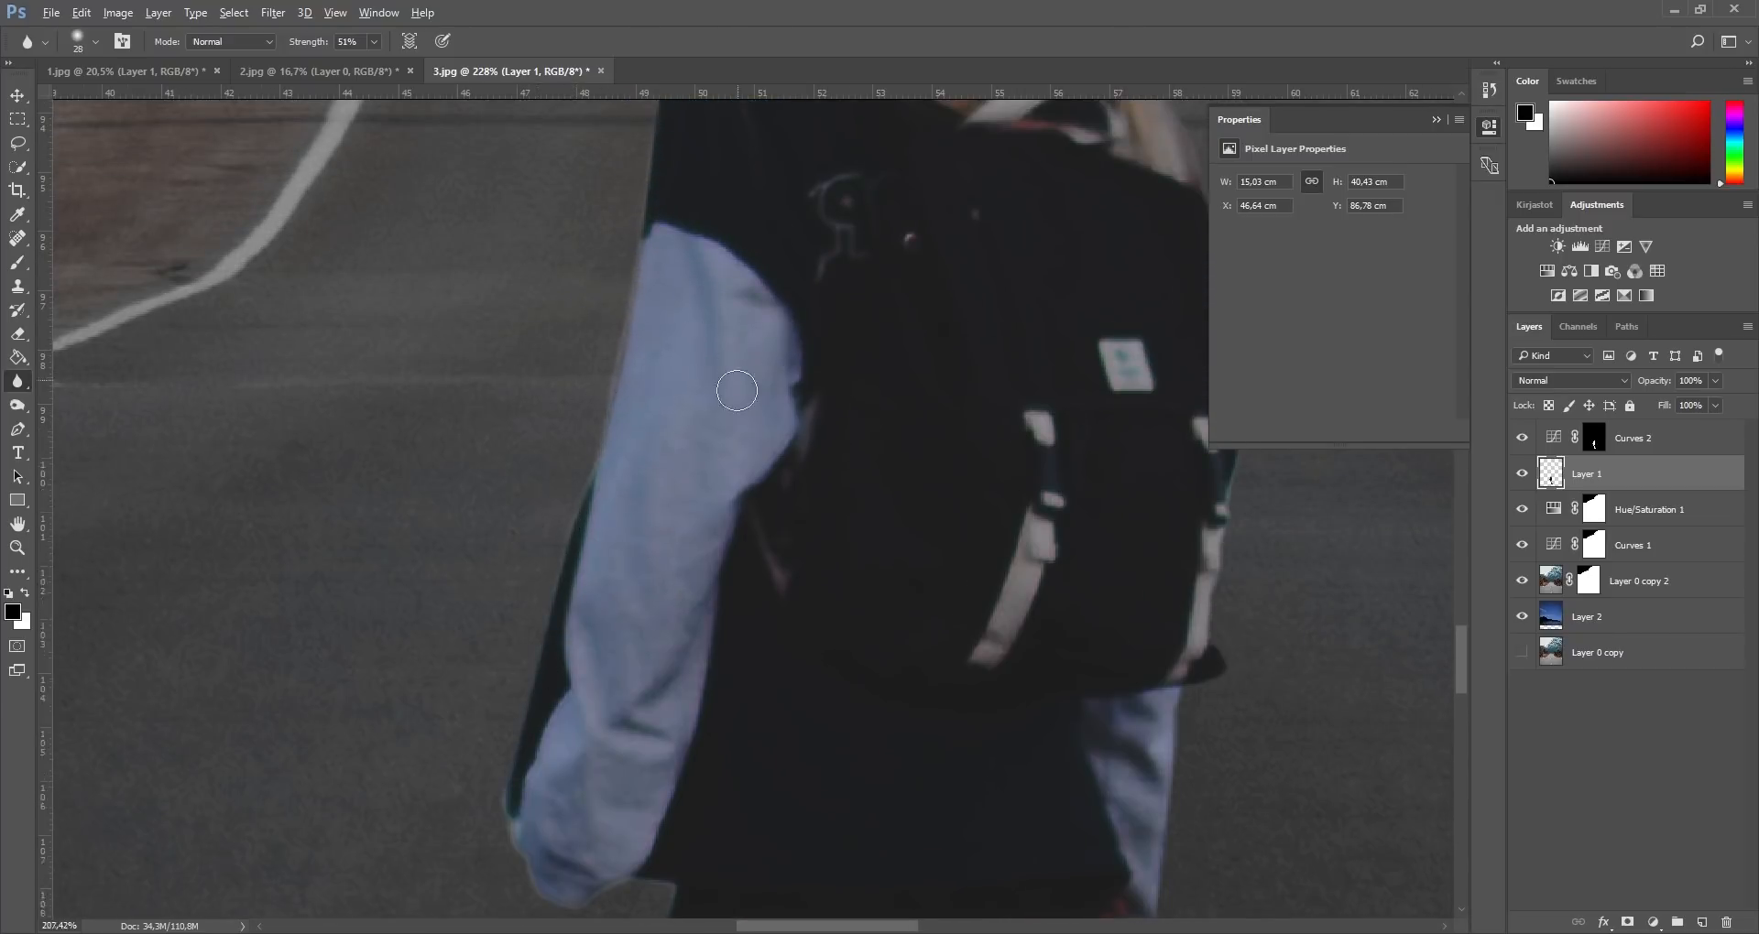
pyautogui.scroll(-8, 739, 353)
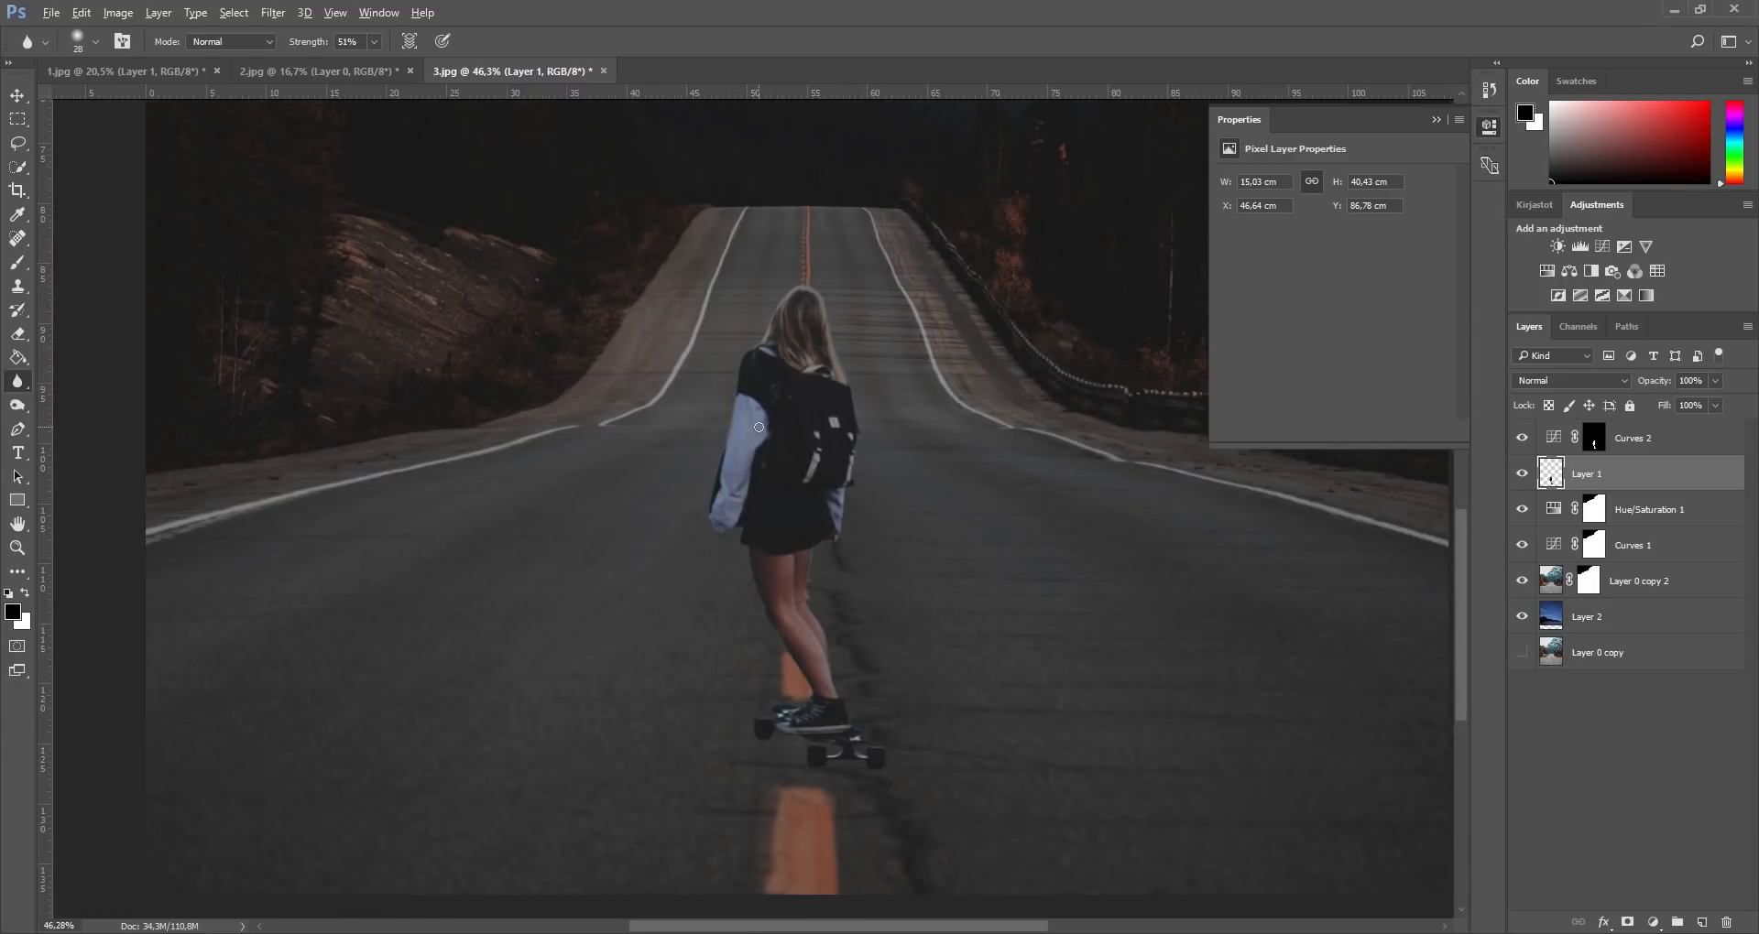
pyautogui.scroll(-2, 758, 428)
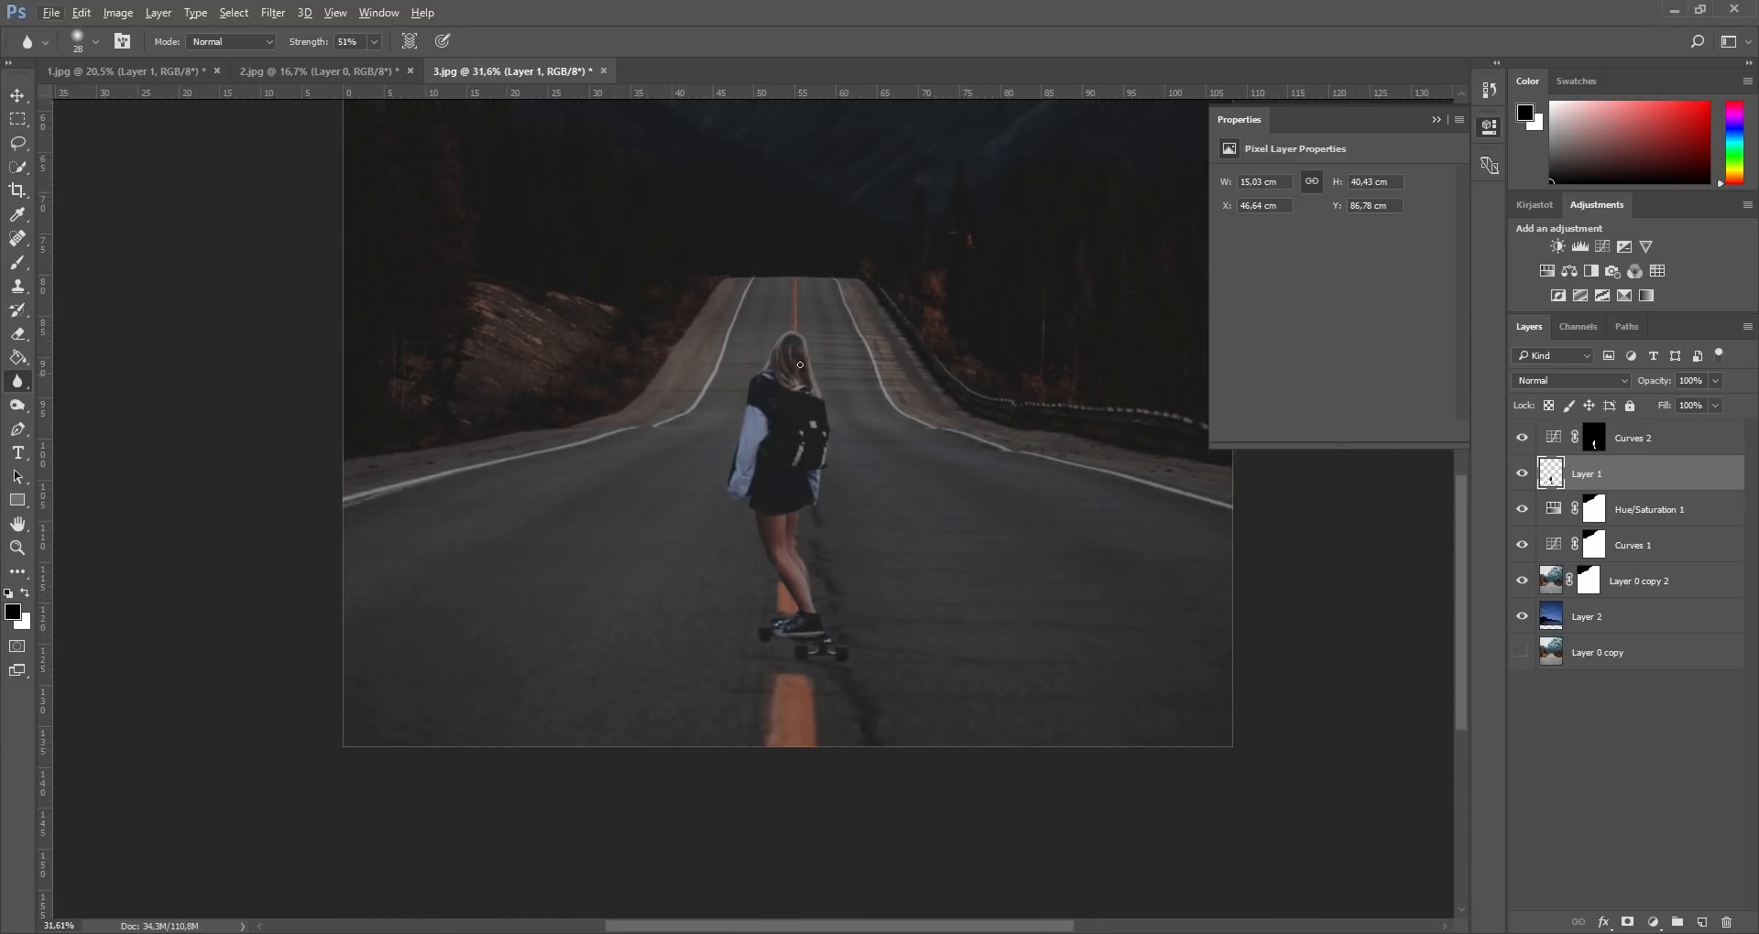
# Step: Enlarge the Blur tool to 37 pixels and soften the edges of the skateboarder's left shoulder, upper sleeve and hair
pyautogui.scroll(8, 752, 425)
pyautogui.keyDown('alt'); pyautogui.rightClick(758, 283); pyautogui.keyUp('alt')
pyautogui.moveTo(766, 228)
pyautogui.mouseDown()
pyautogui.moveTo(732, 263)
pyautogui.moveTo(706, 358)
pyautogui.moveTo(724, 258)
pyautogui.moveTo(708, 394)
pyautogui.mouseUp()
pyautogui.scroll(-2, 818, 502)
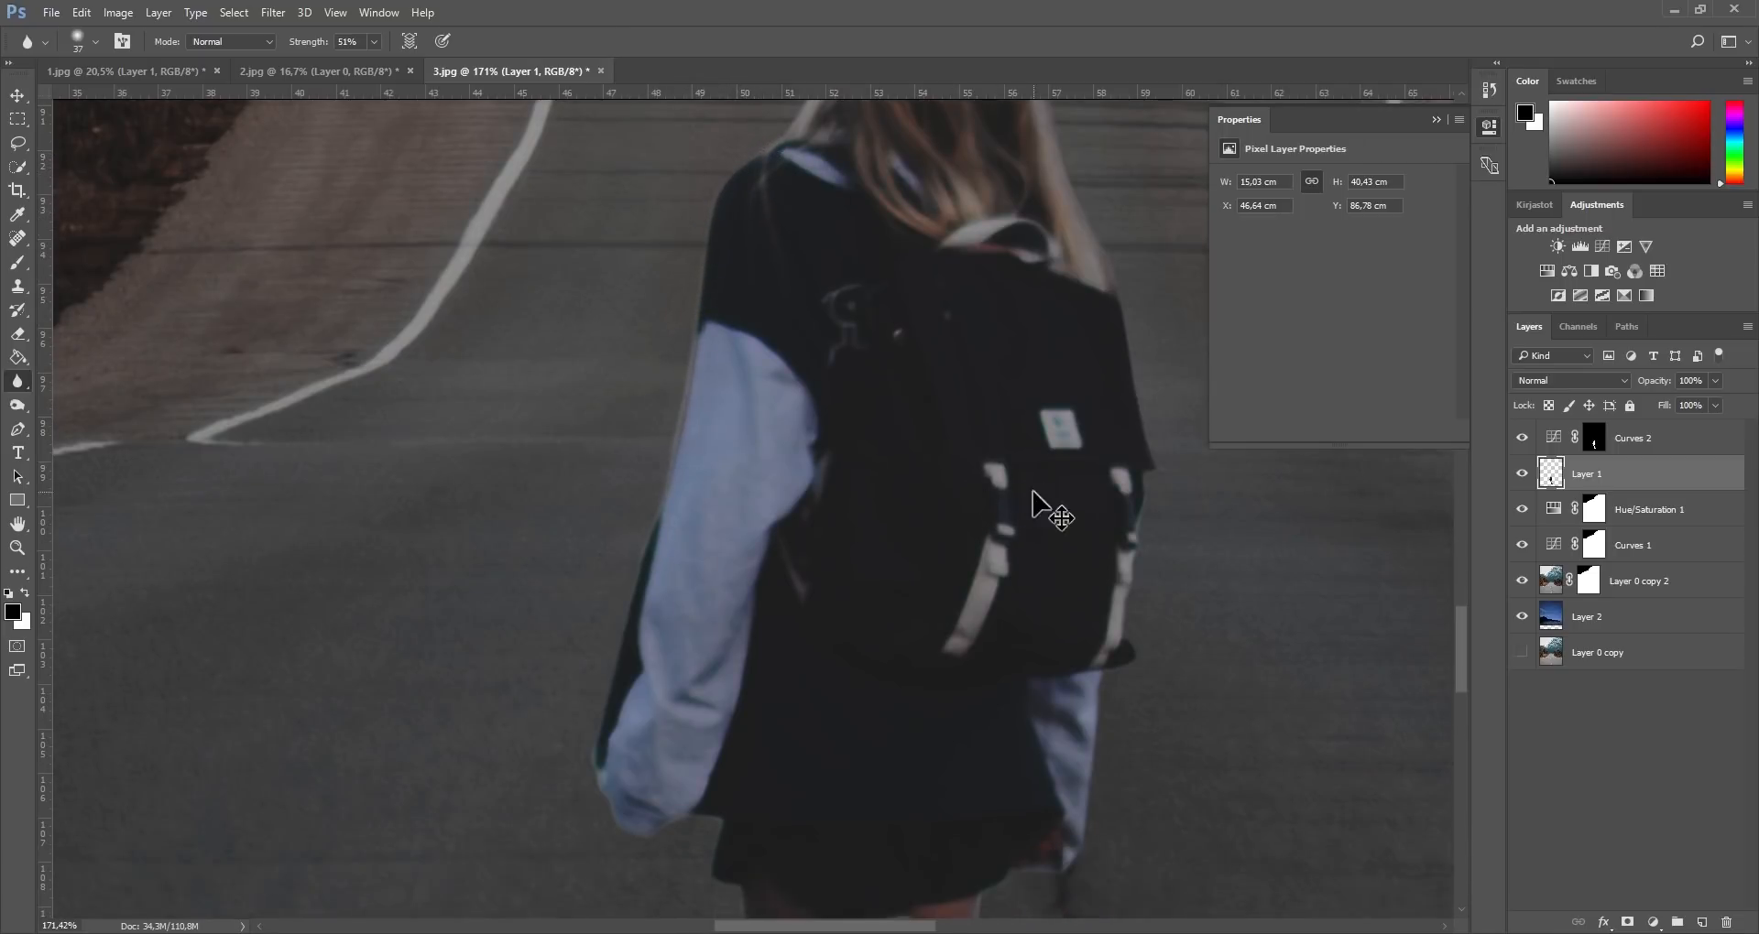
pyautogui.hscroll(4, 1032, 491)
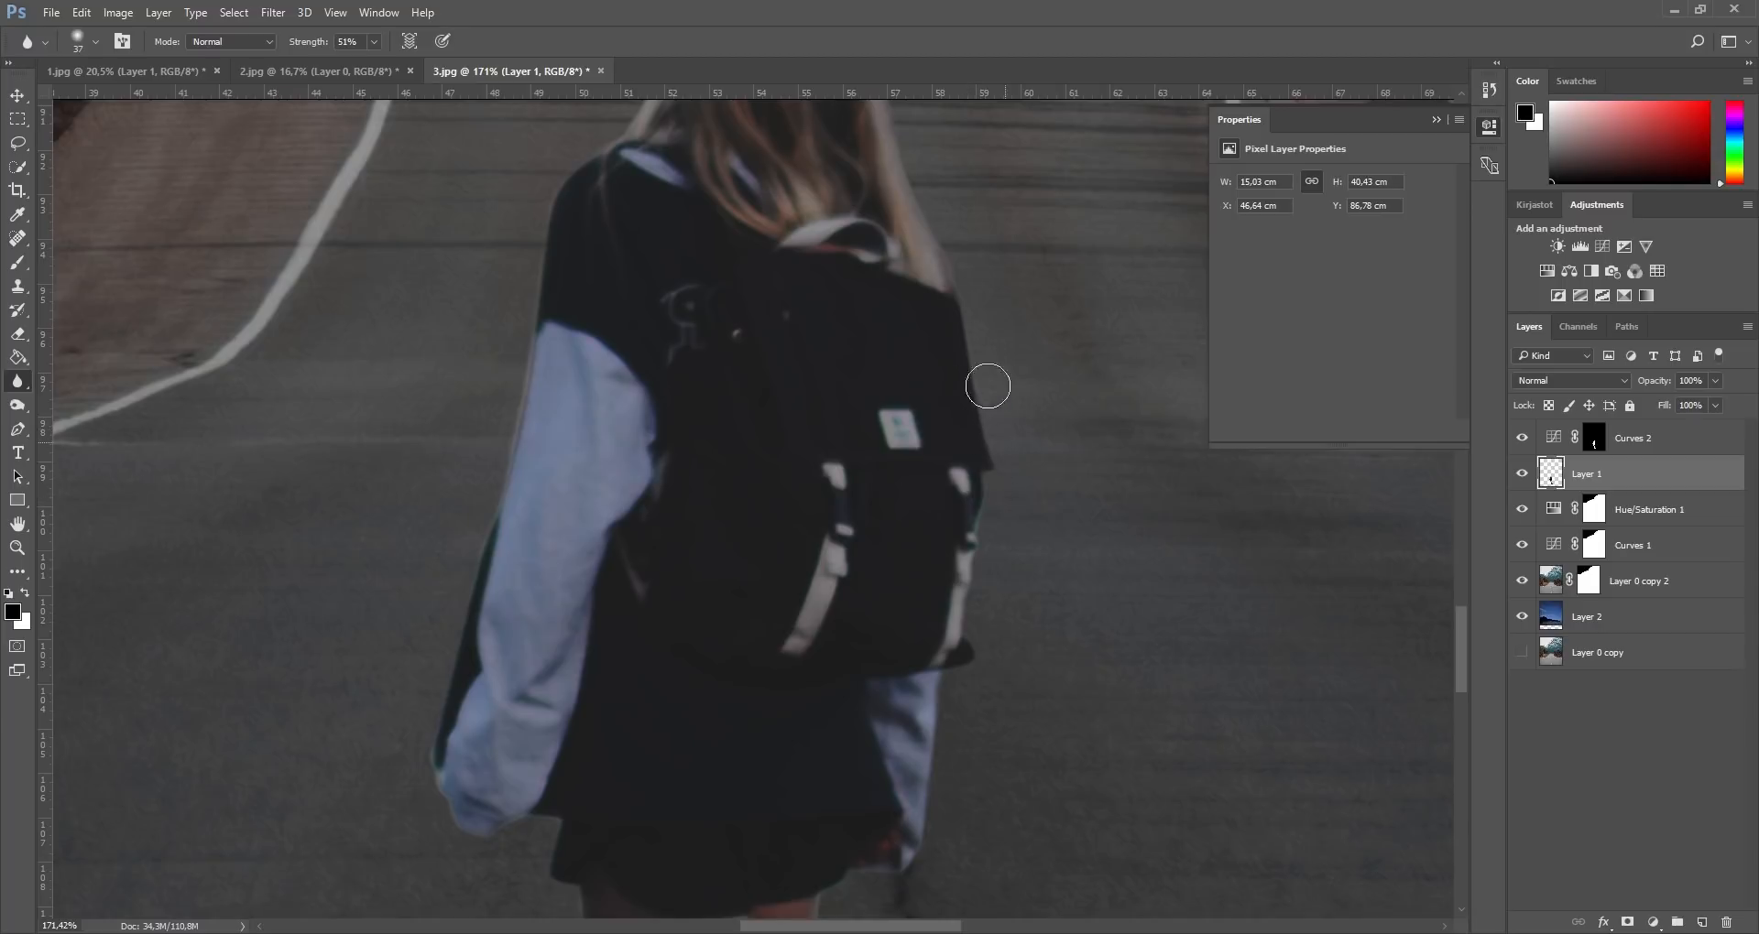
pyautogui.scroll(4, 989, 345)
pyautogui.scroll(4, 954, 364)
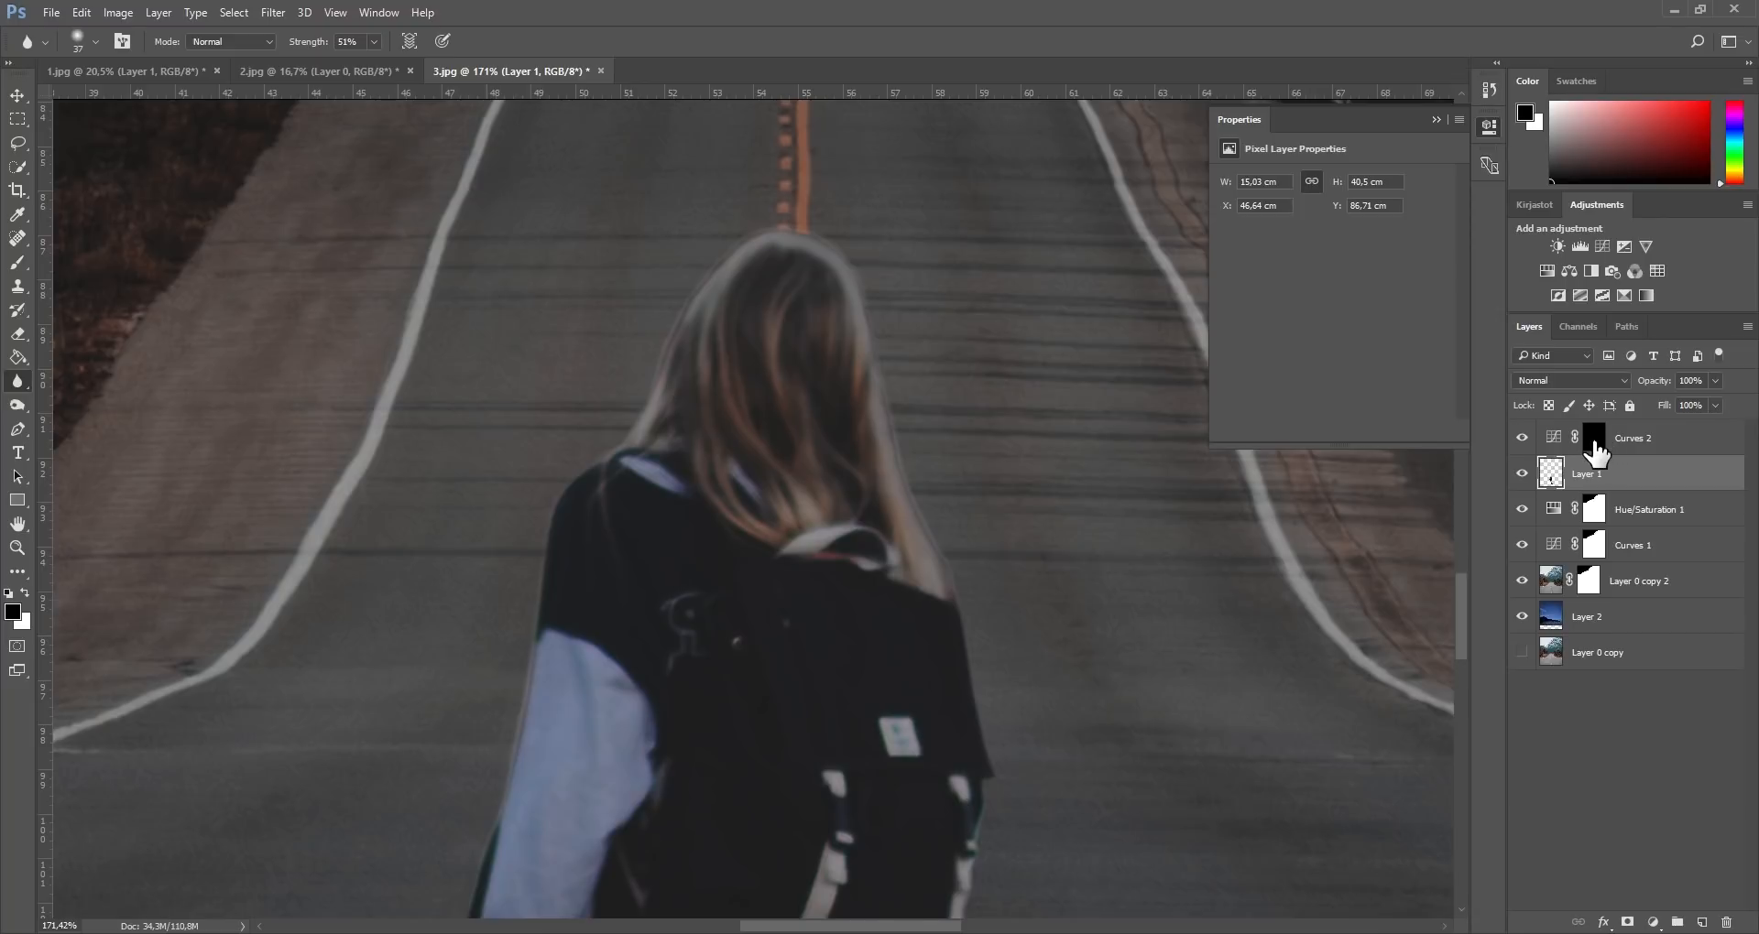
# Step: Examine the edges of the skateboarder's hair, backpack and legs against the road
pyautogui.scroll(-2, 916, 385)
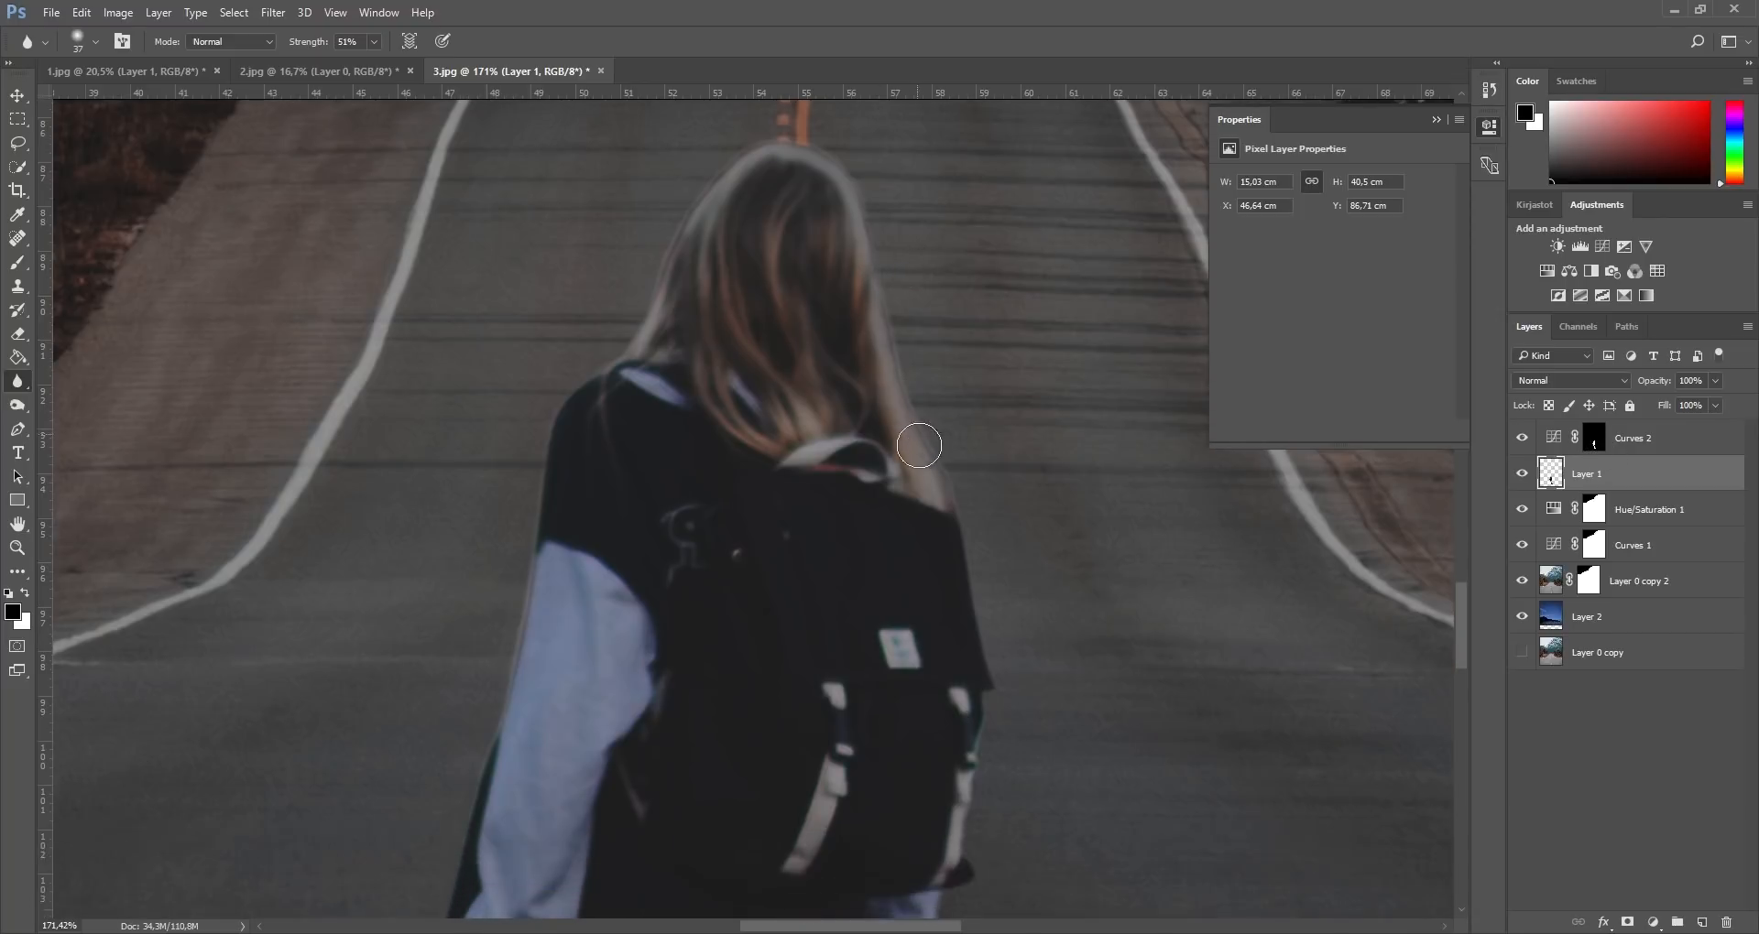
pyautogui.scroll(6, 911, 338)
pyautogui.scroll(1, 943, 397)
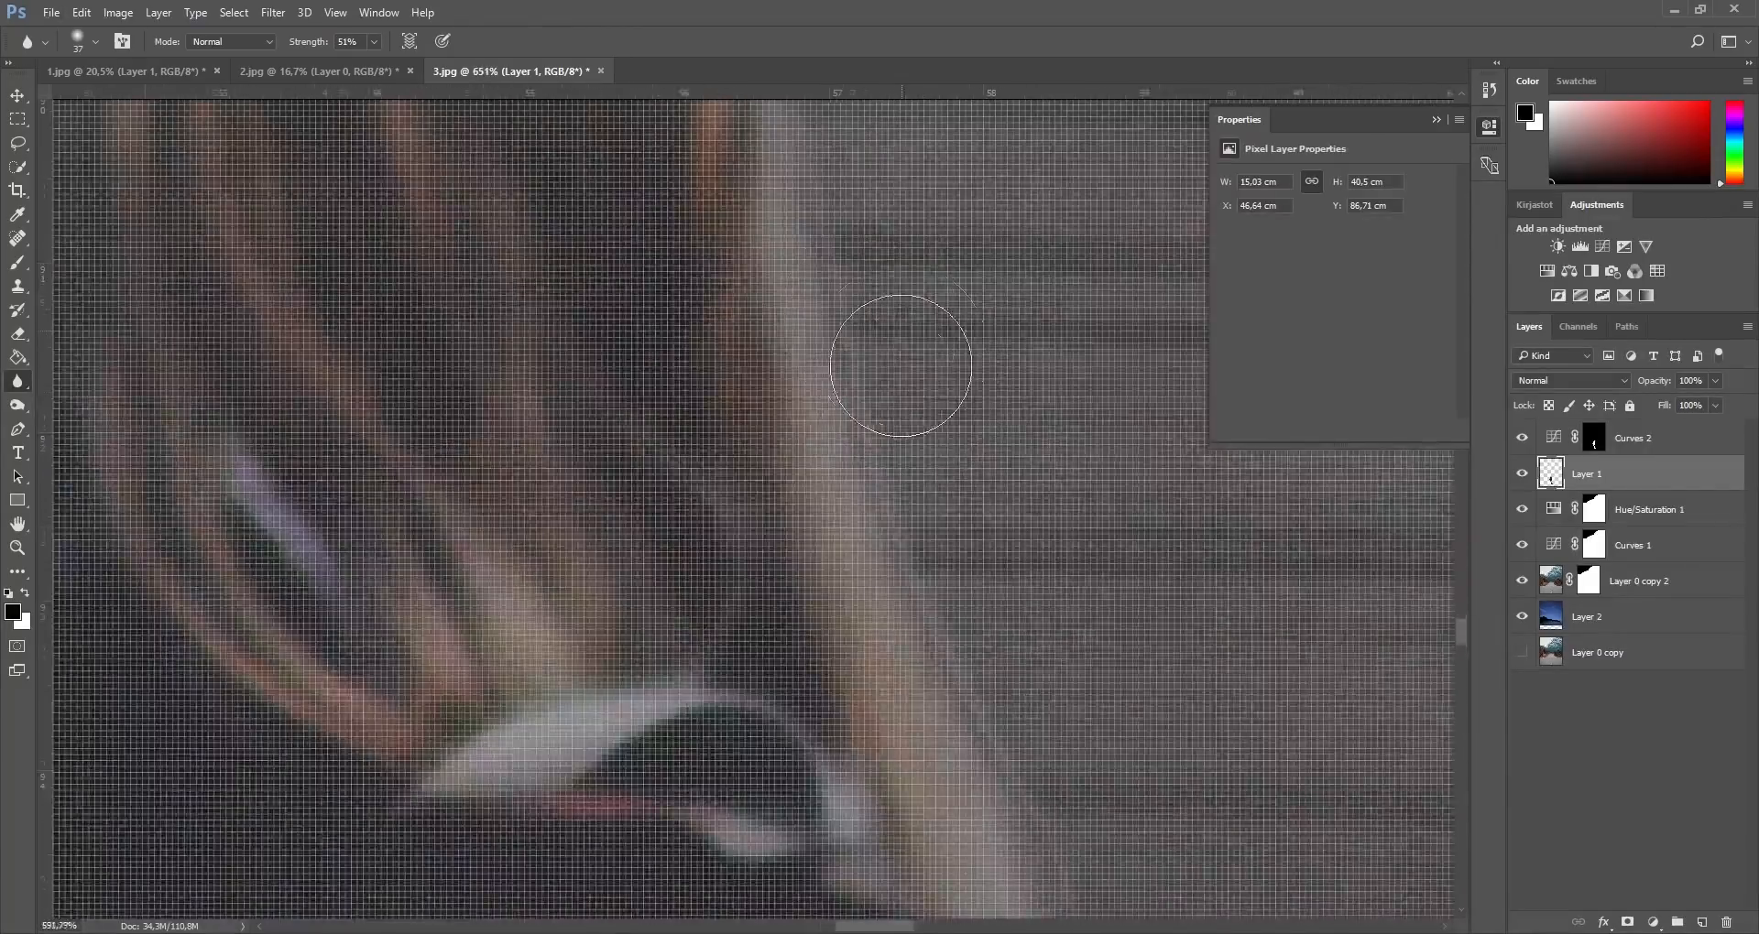
pyautogui.scroll(-3, 903, 345)
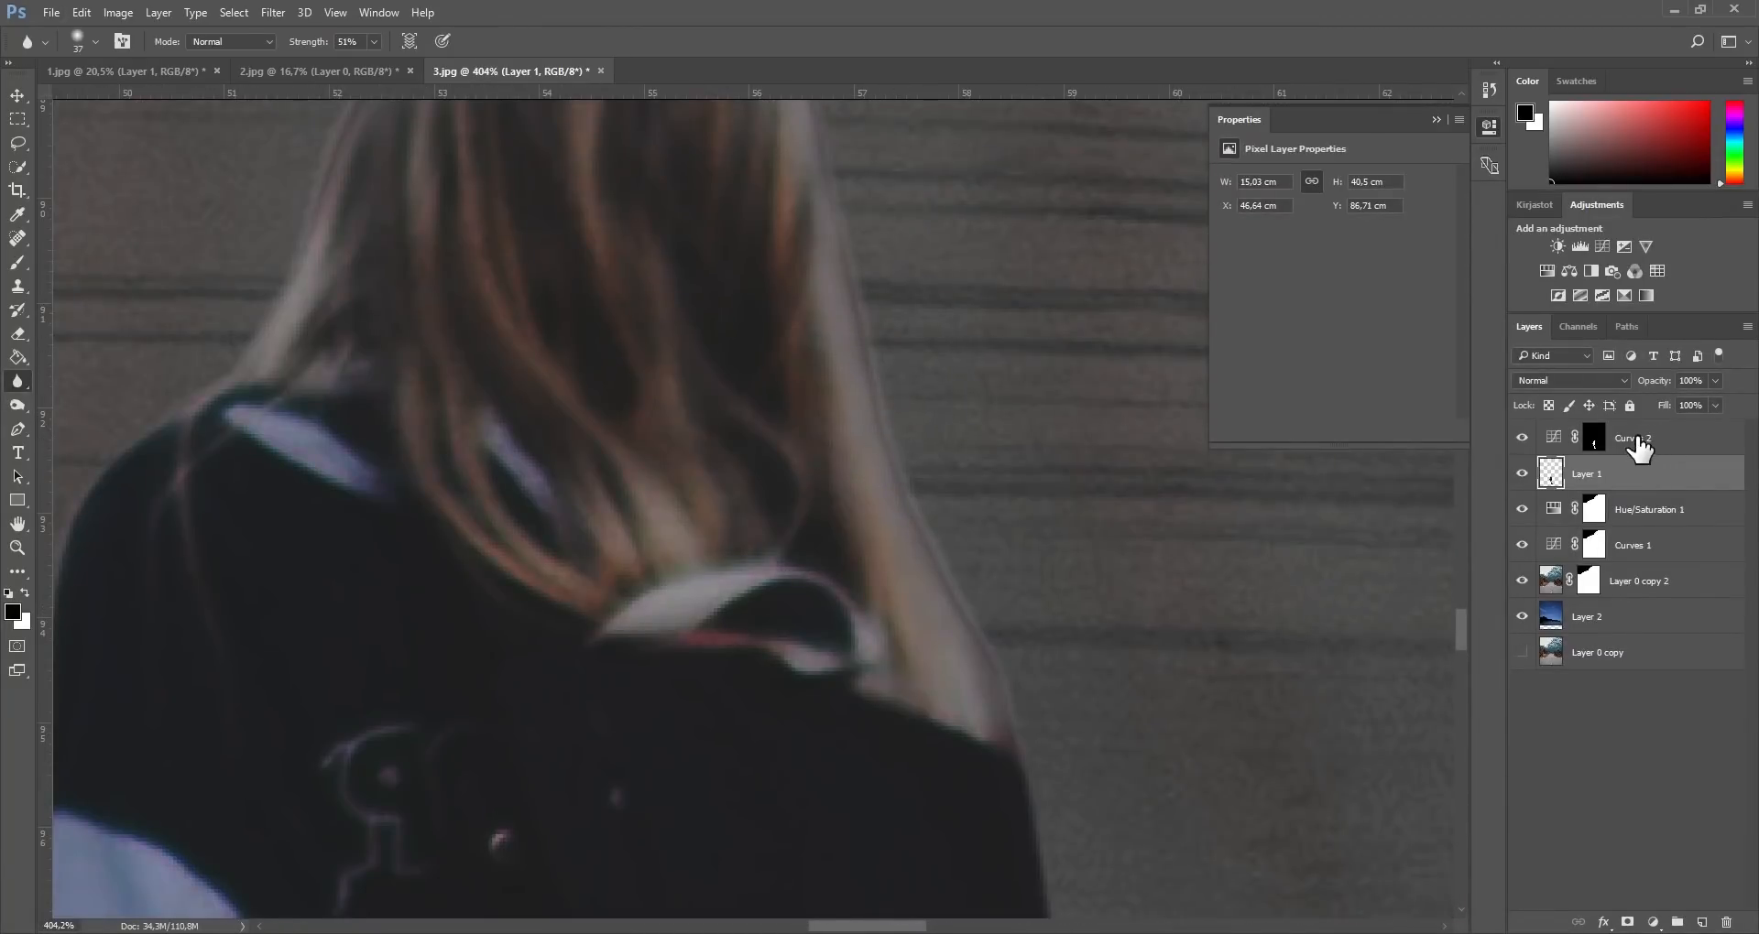
pyautogui.scroll(-8, 1048, 711)
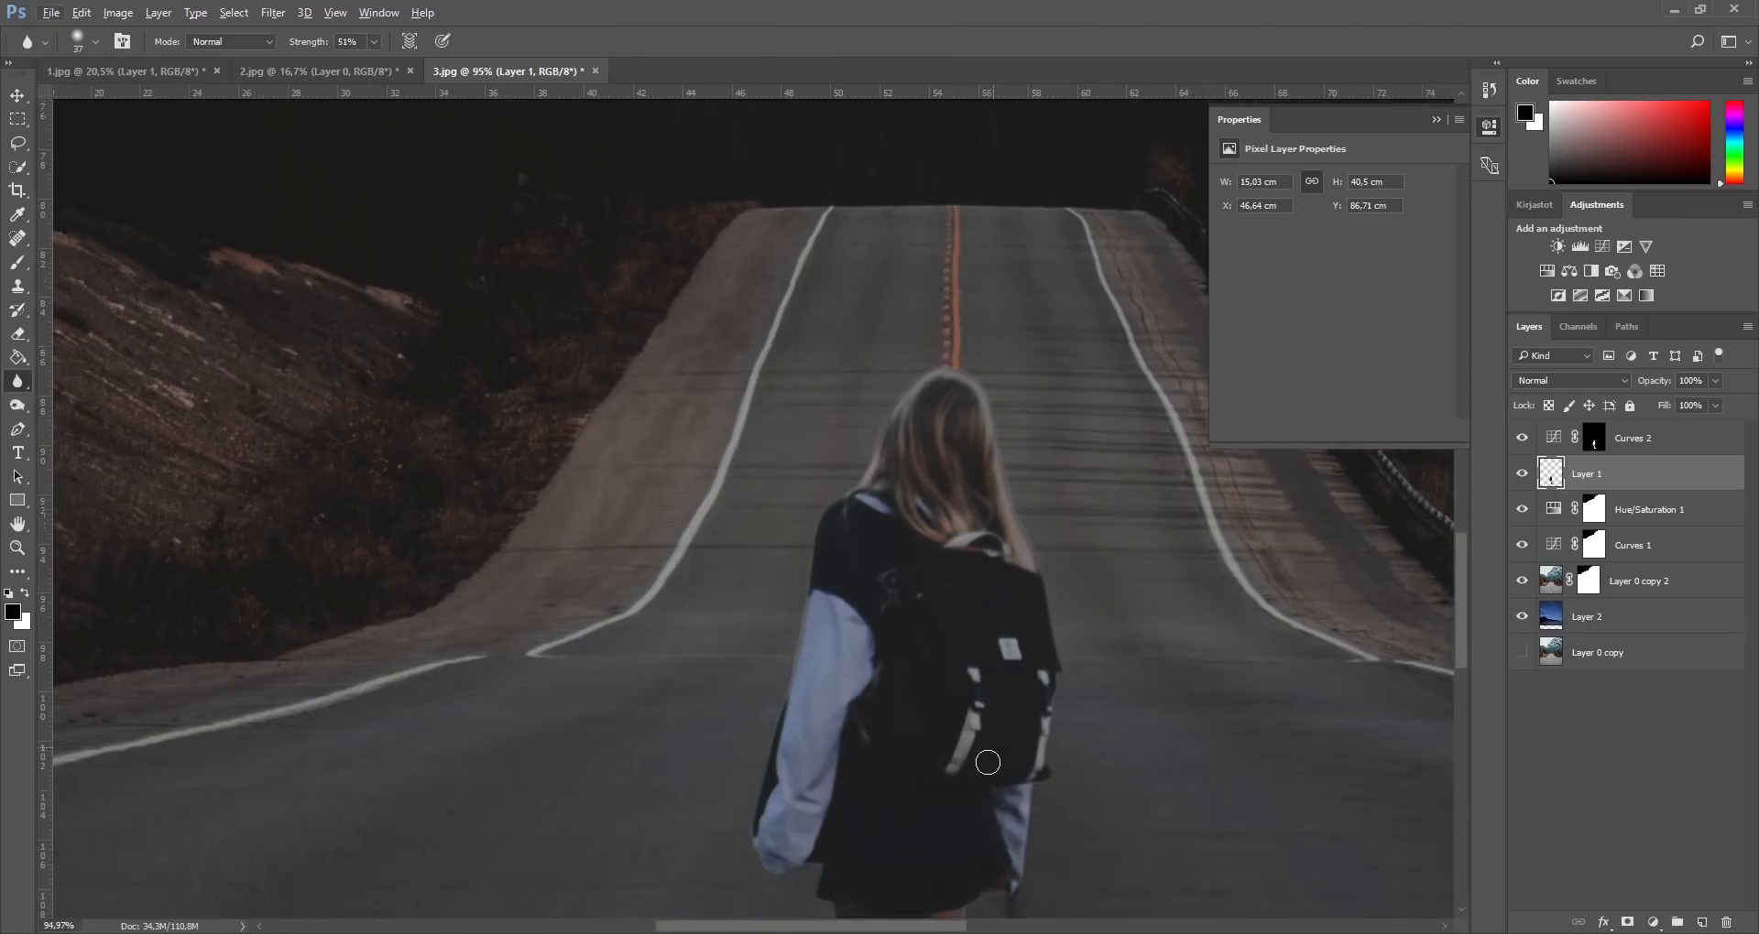
pyautogui.scroll(-3, 990, 764)
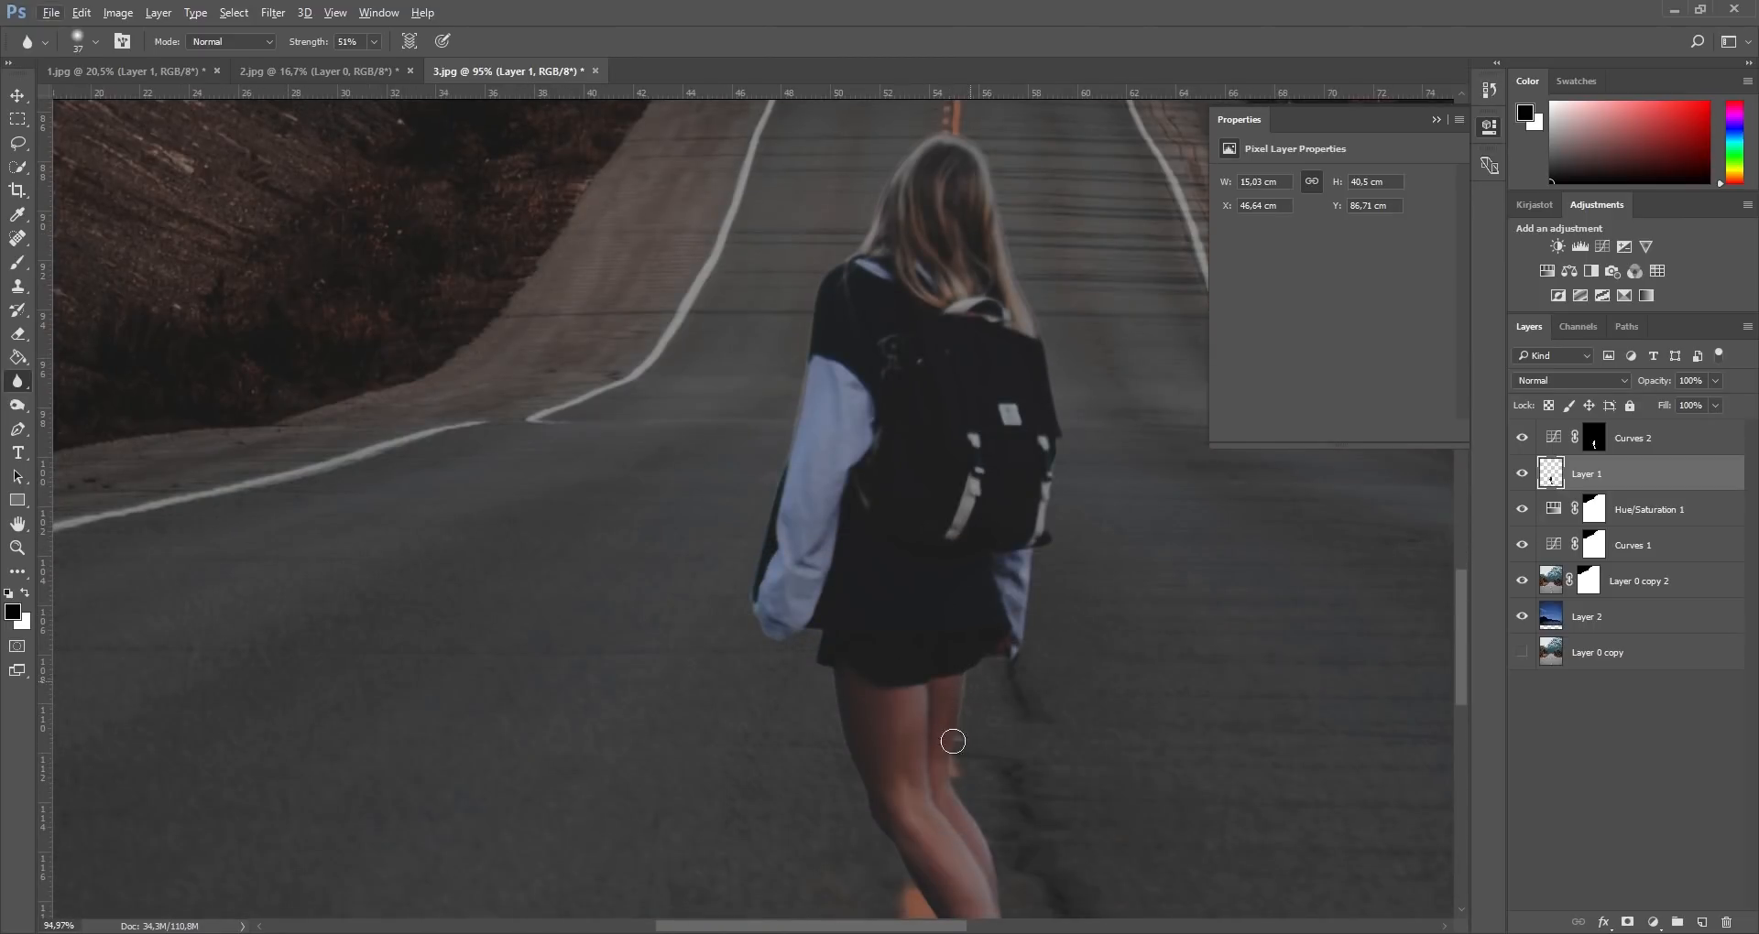
pyautogui.scroll(-1, 983, 855)
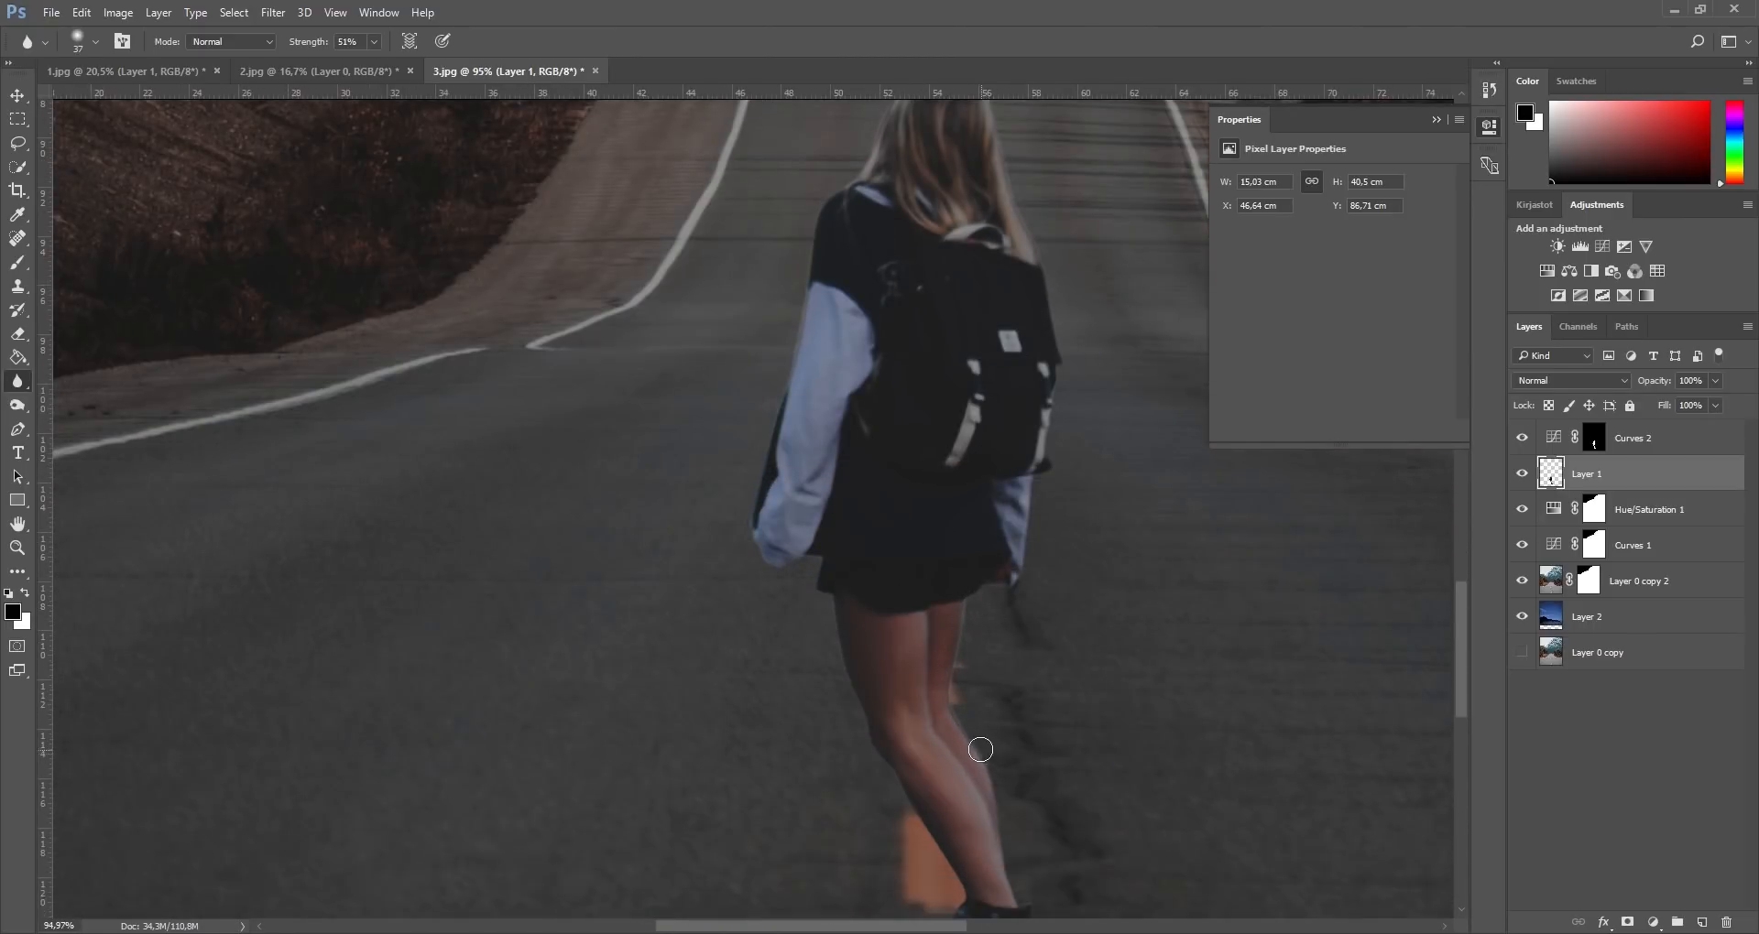
# Step: Soften the edges of the skateboarder's lower legs, shoes and skateboard on Layer 1 with the Blur tool at 51% strength
pyautogui.scroll(-1, 994, 772)
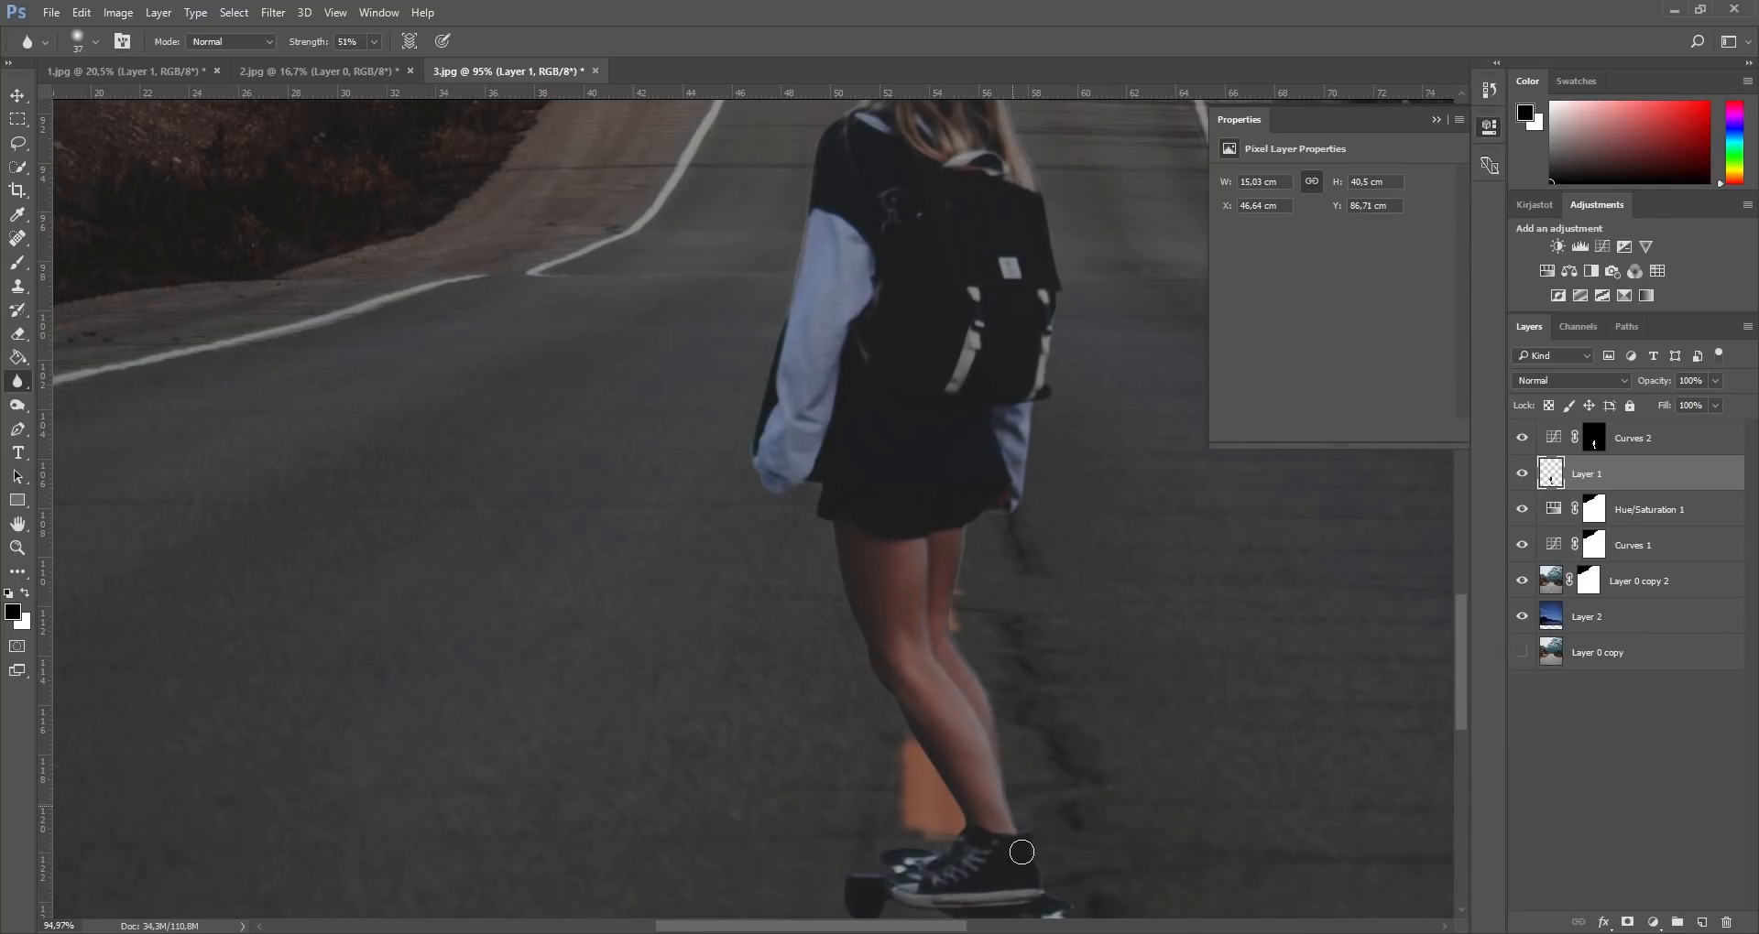
pyautogui.scroll(-2, 1036, 861)
pyautogui.moveTo(1063, 779); pyautogui.dragTo(1177, 793)
pyautogui.moveTo(892, 814)
pyautogui.mouseDown()
pyautogui.moveTo(753, 739)
pyautogui.moveTo(891, 767)
pyautogui.moveTo(916, 680)
pyautogui.mouseUp()
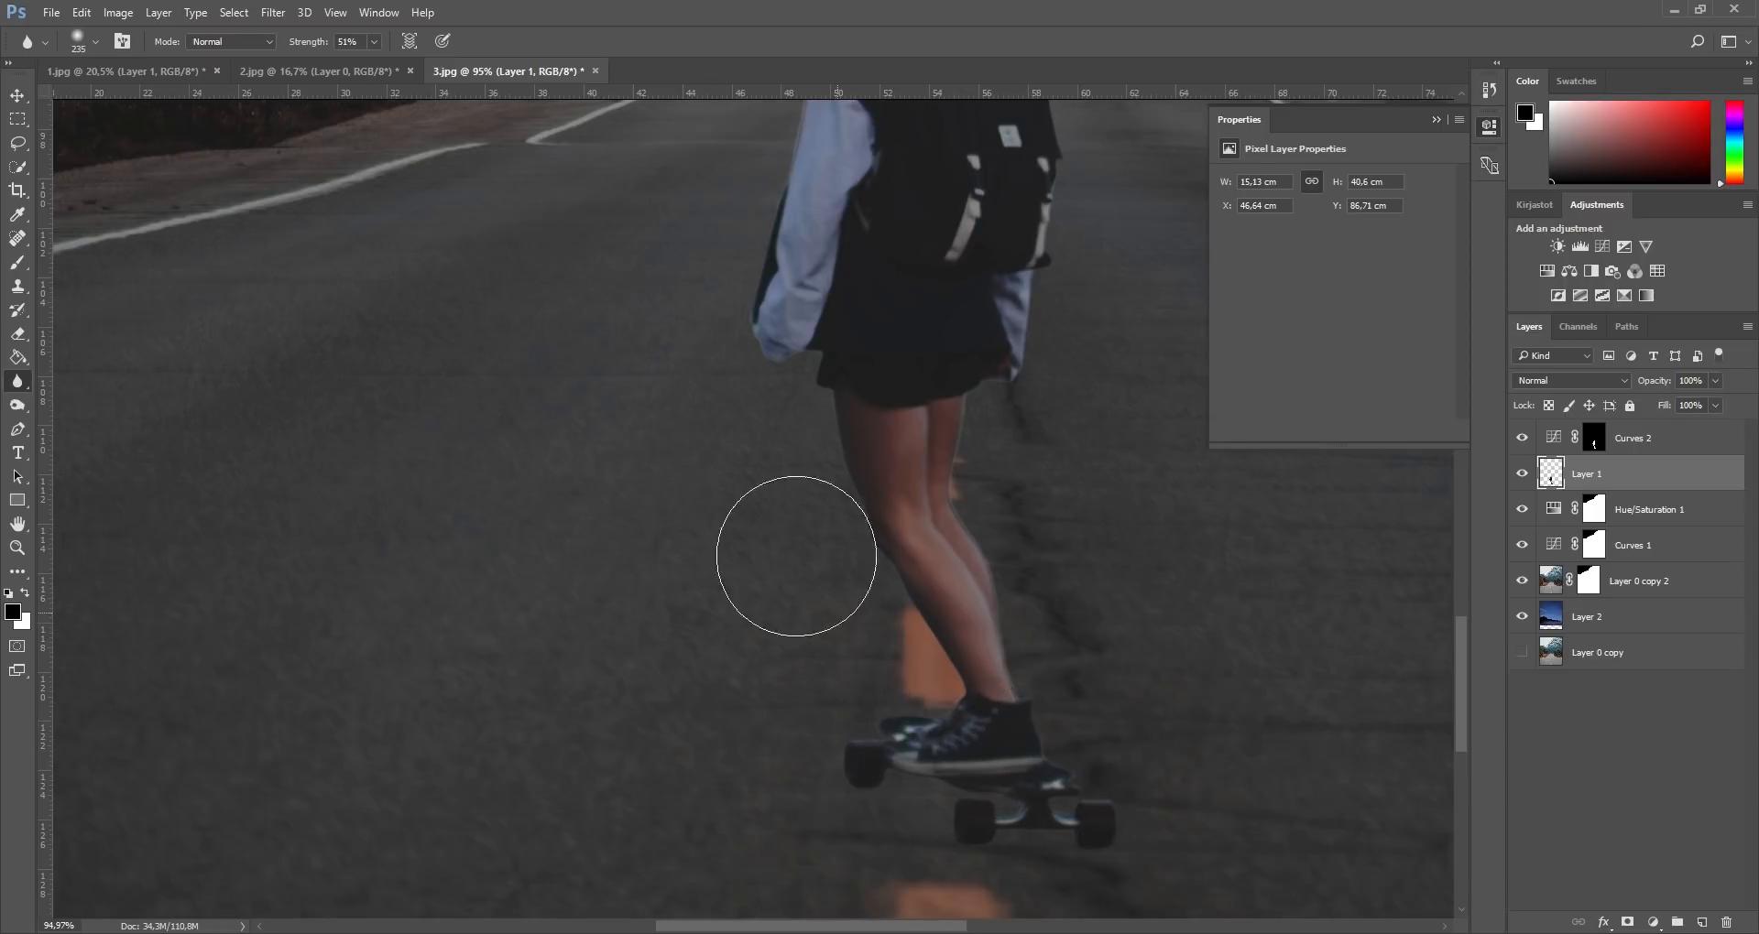
pyautogui.scroll(5, 745, 550)
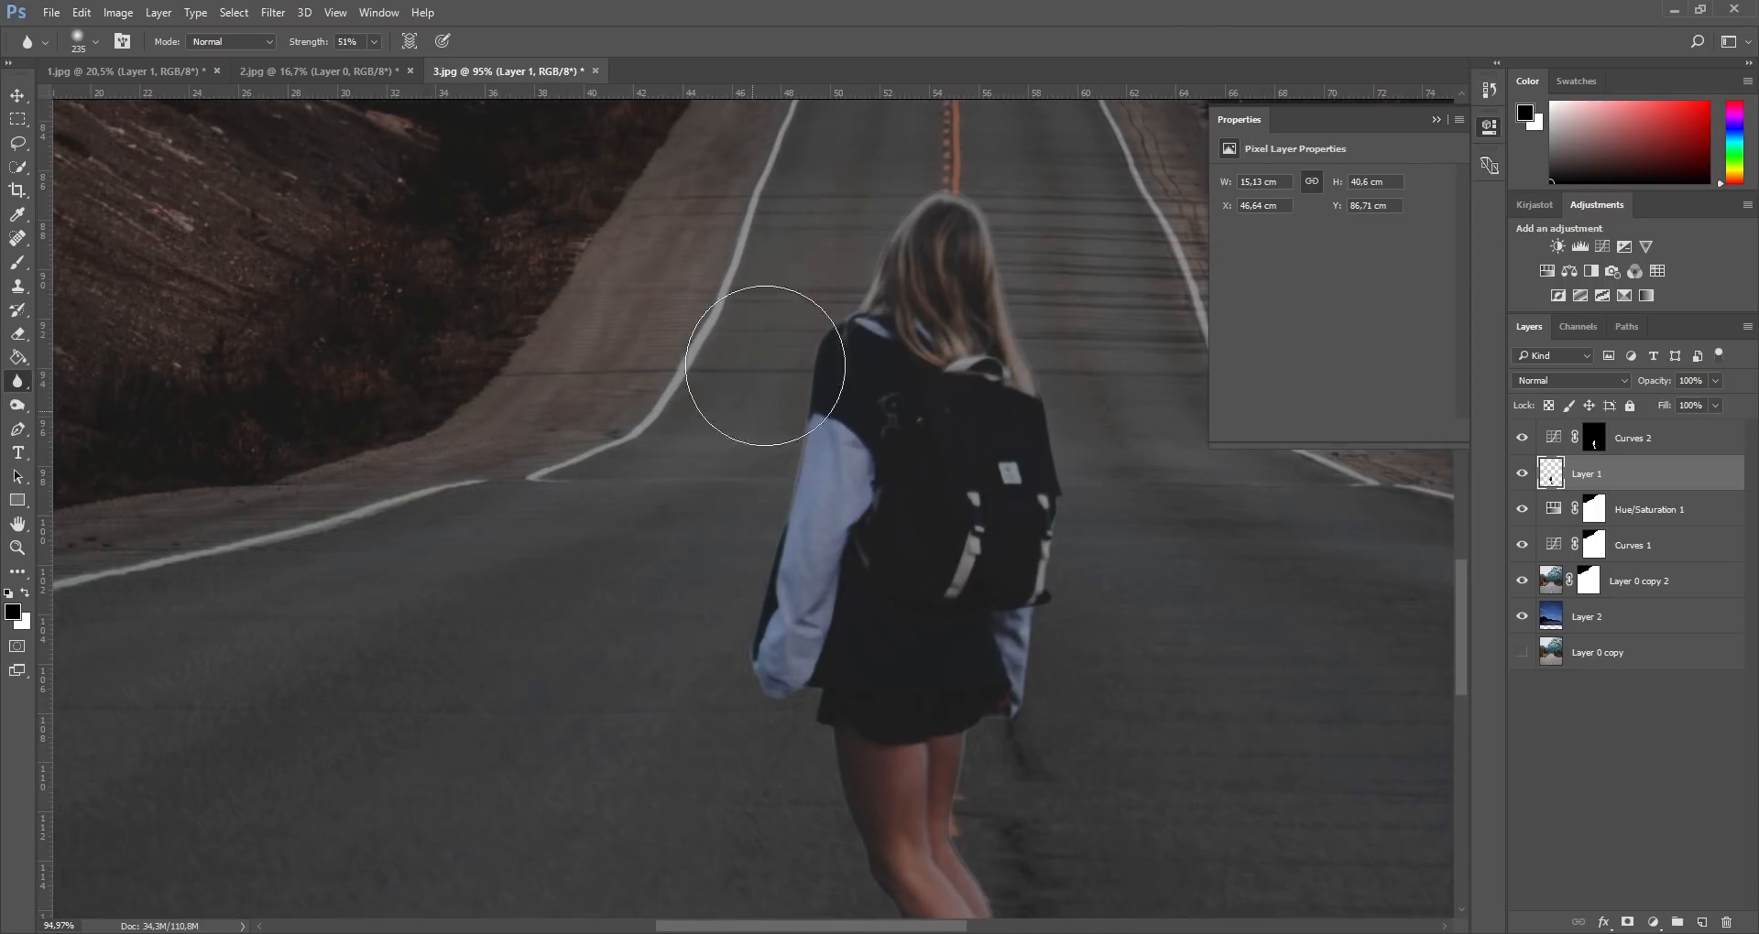
# Step: Soften the edges of the Curves 2 layer mask around the skateboarder with the Blur tool enlarged to 309 pixels
pyautogui.click(1592, 443)
pyautogui.scroll(-4, 1081, 355)
pyautogui.moveTo(967, 324); pyautogui.dragTo(997, 327)
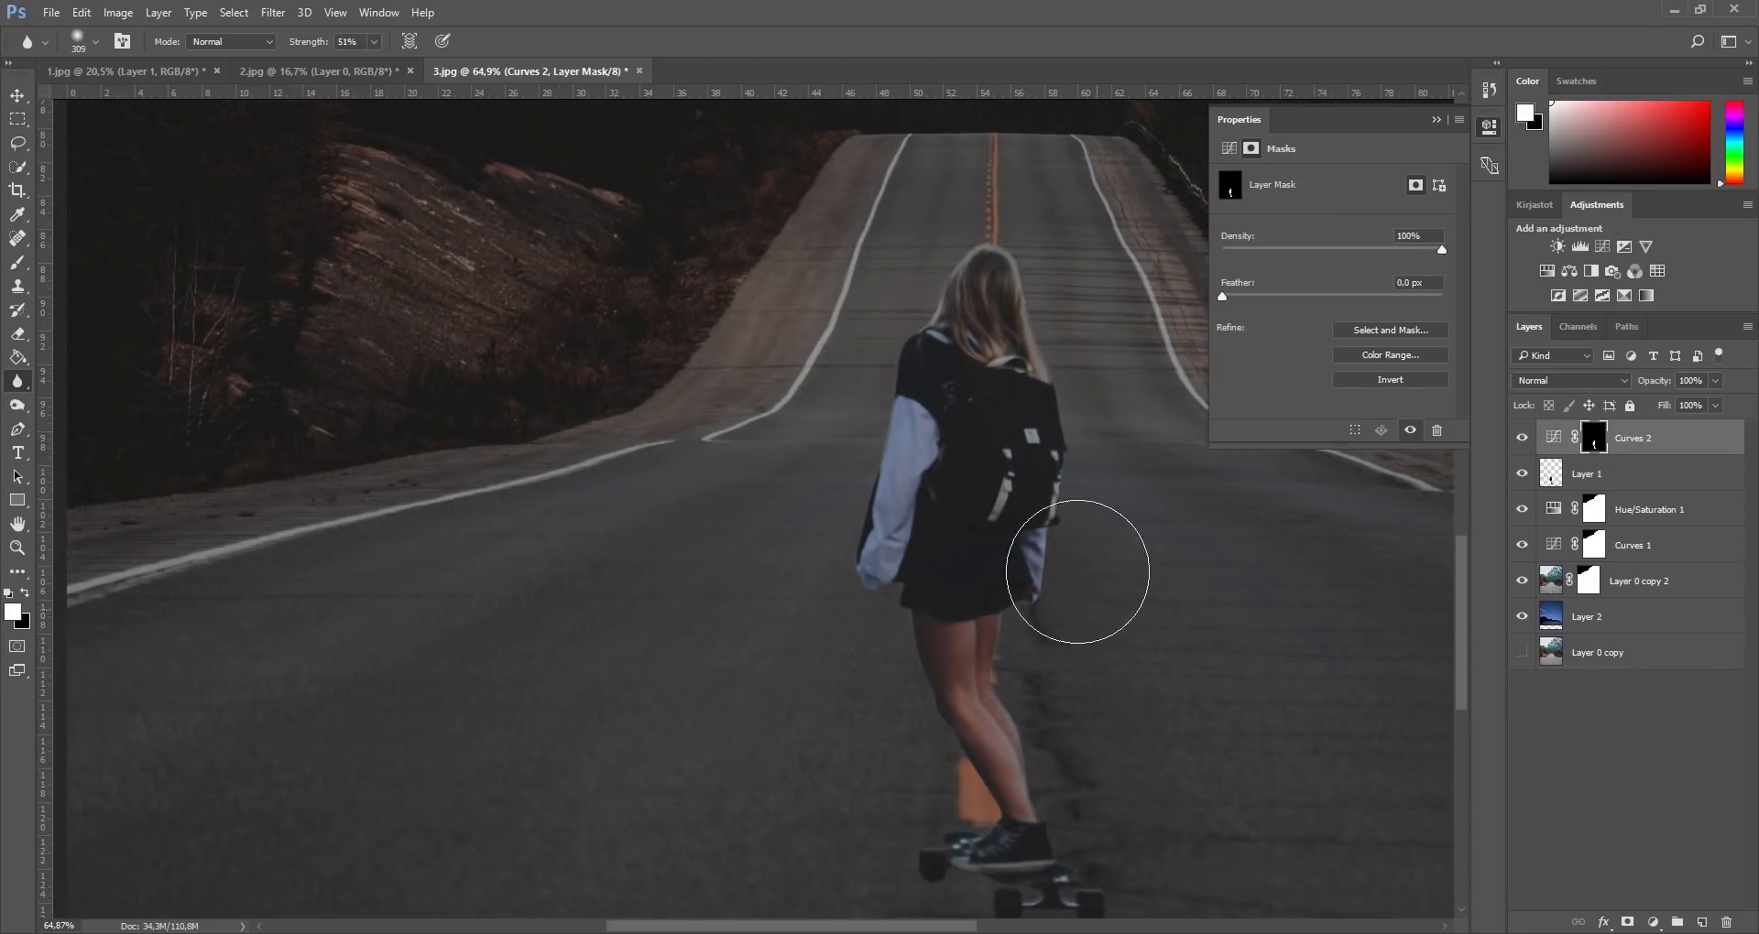
pyautogui.scroll(-5, 1145, 733)
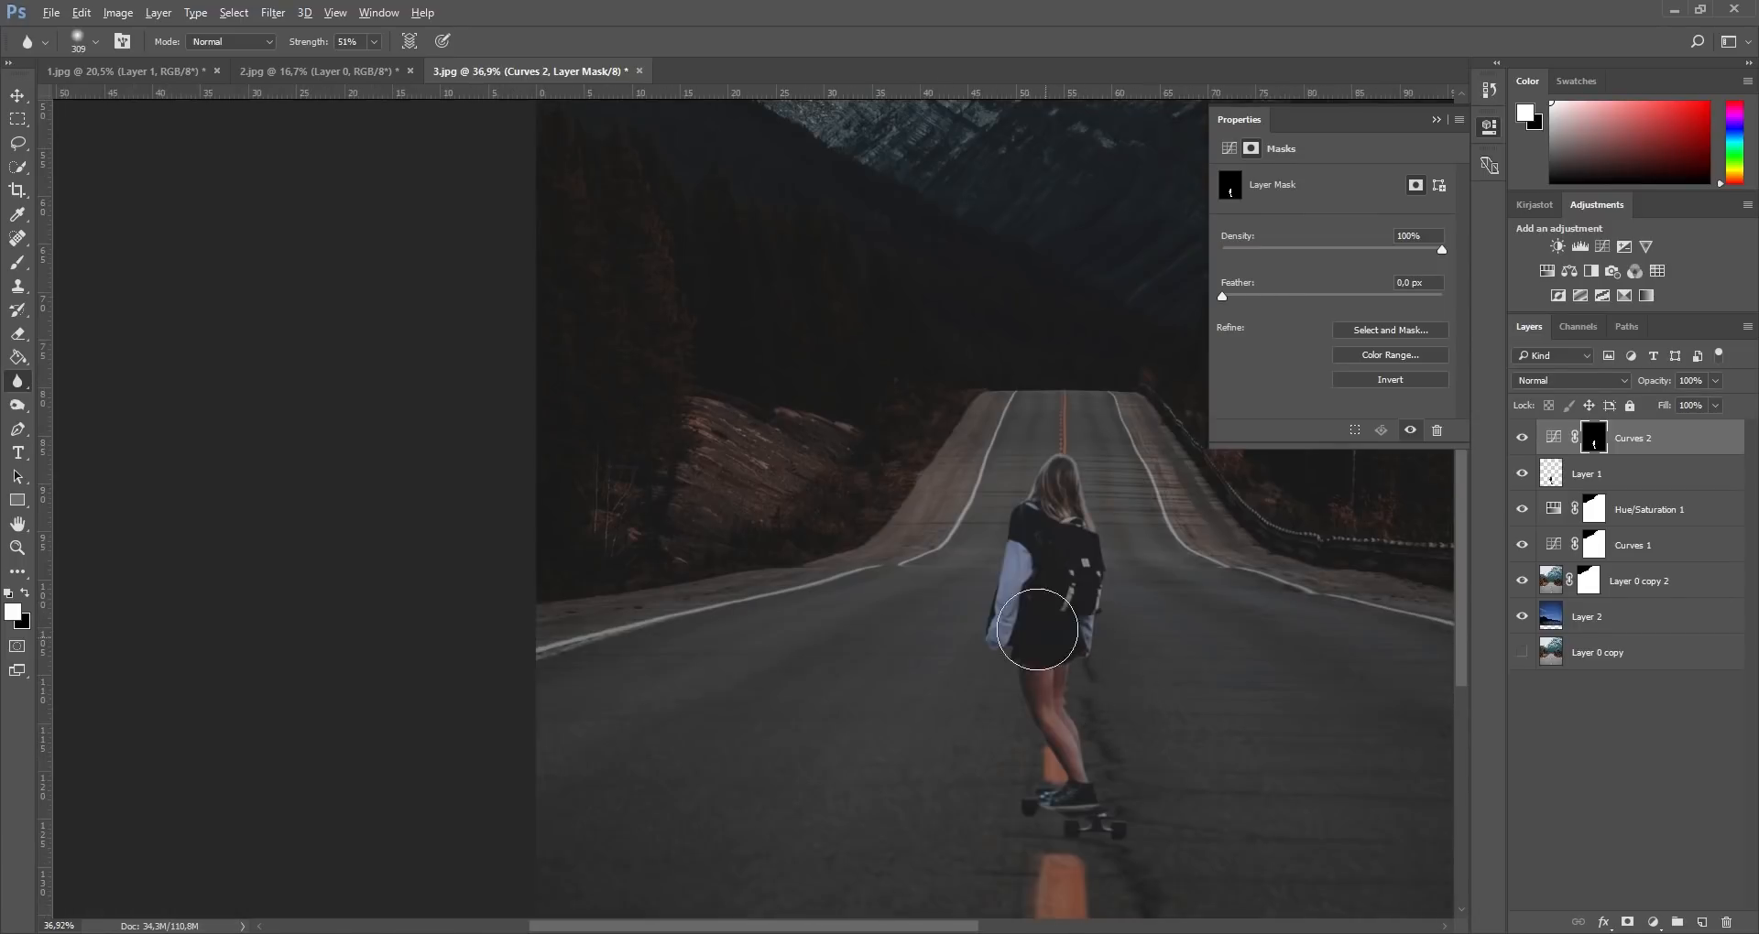
pyautogui.scroll(-5, 1084, 718)
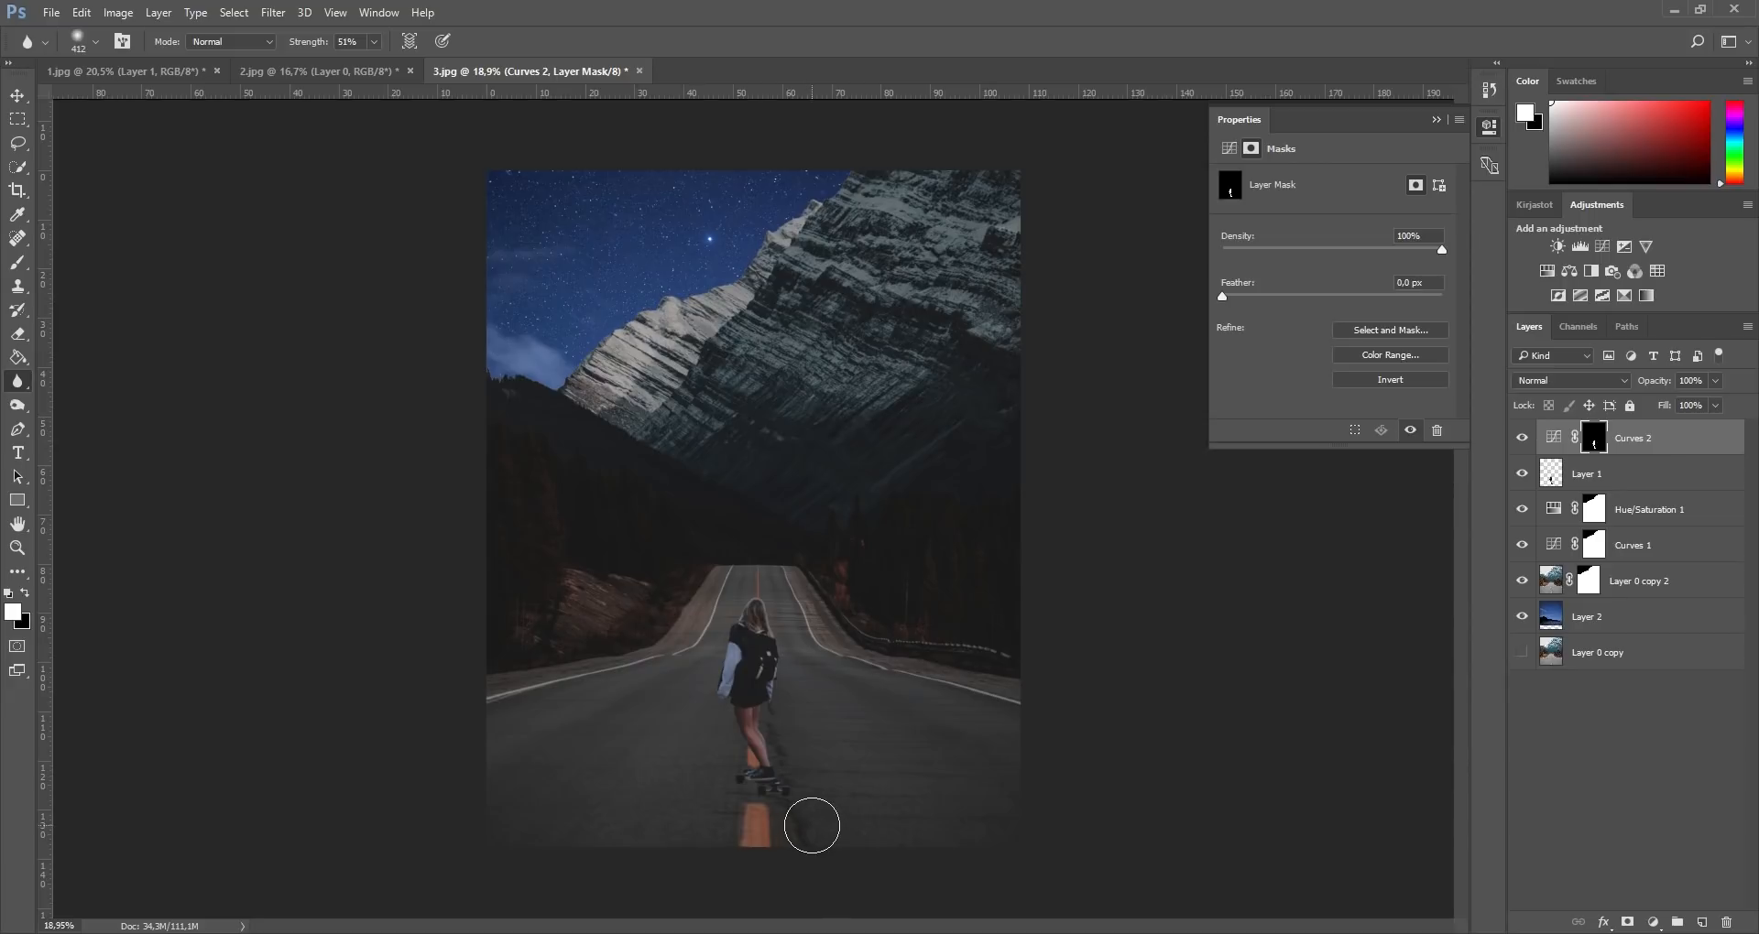
pyautogui.scroll(3, 801, 816)
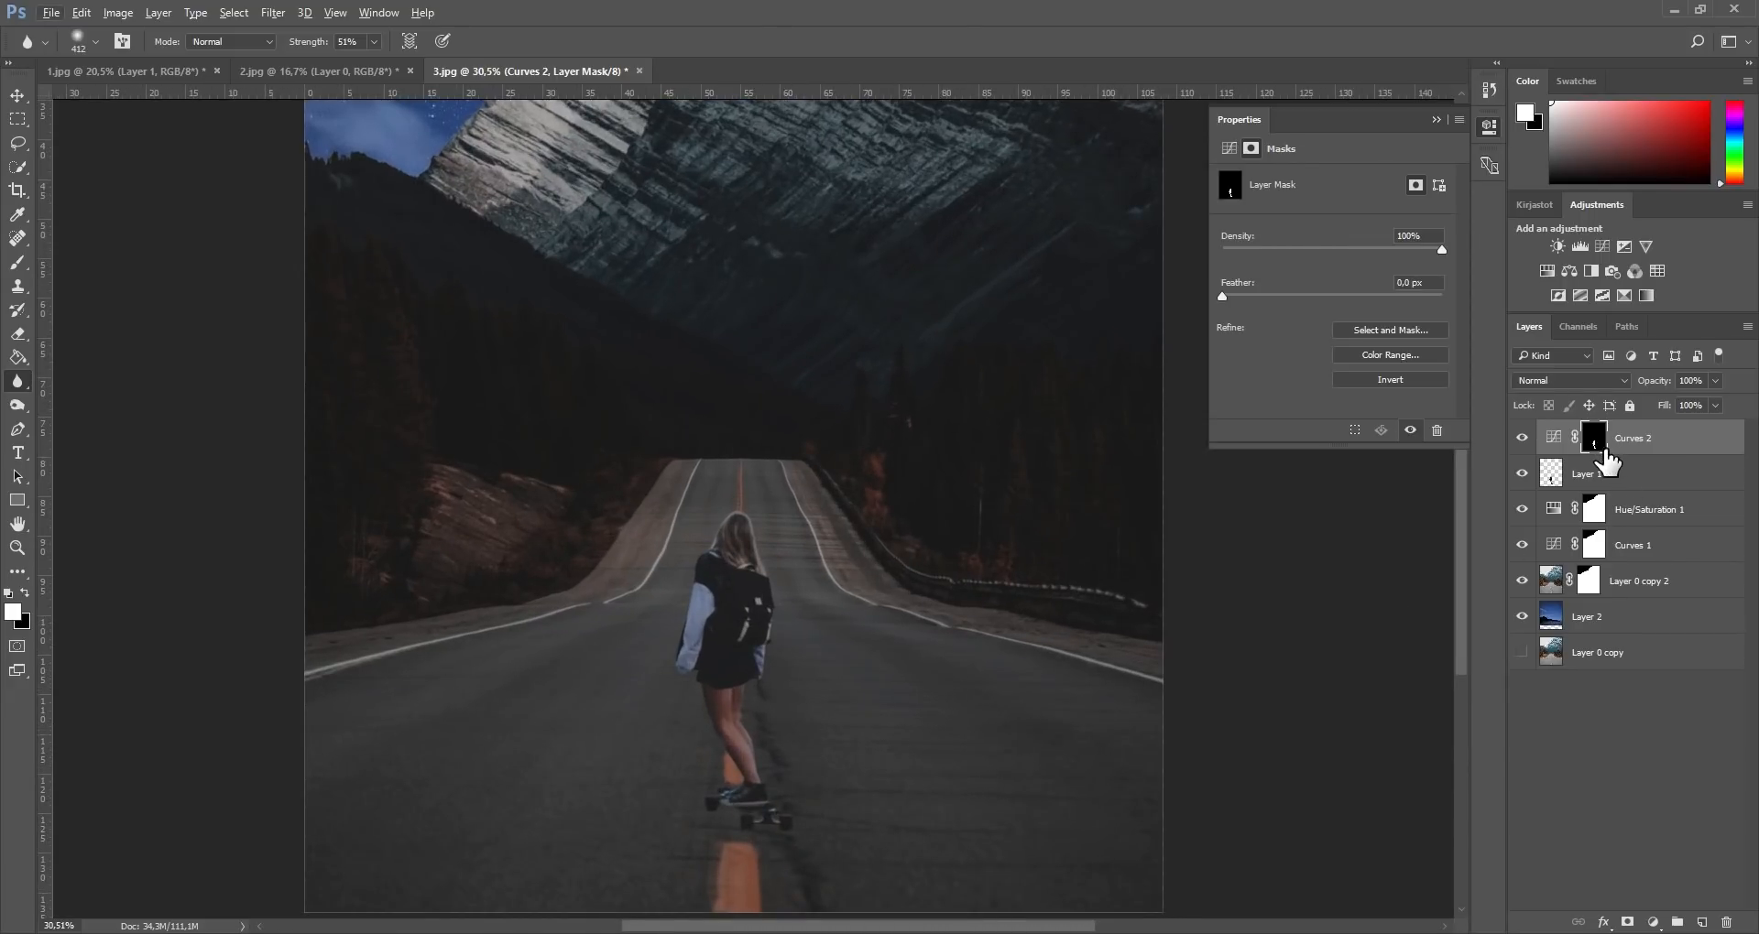
# Step: Add a Hue/Saturation adjustment limited to the Curves 2 mask area, sampling the leg's Reds and setting Saturation to -32 and Lightness to -11
pyautogui.moveTo(1596, 447); pyautogui.dragTo(1594, 440)
pyautogui.click(1568, 271)
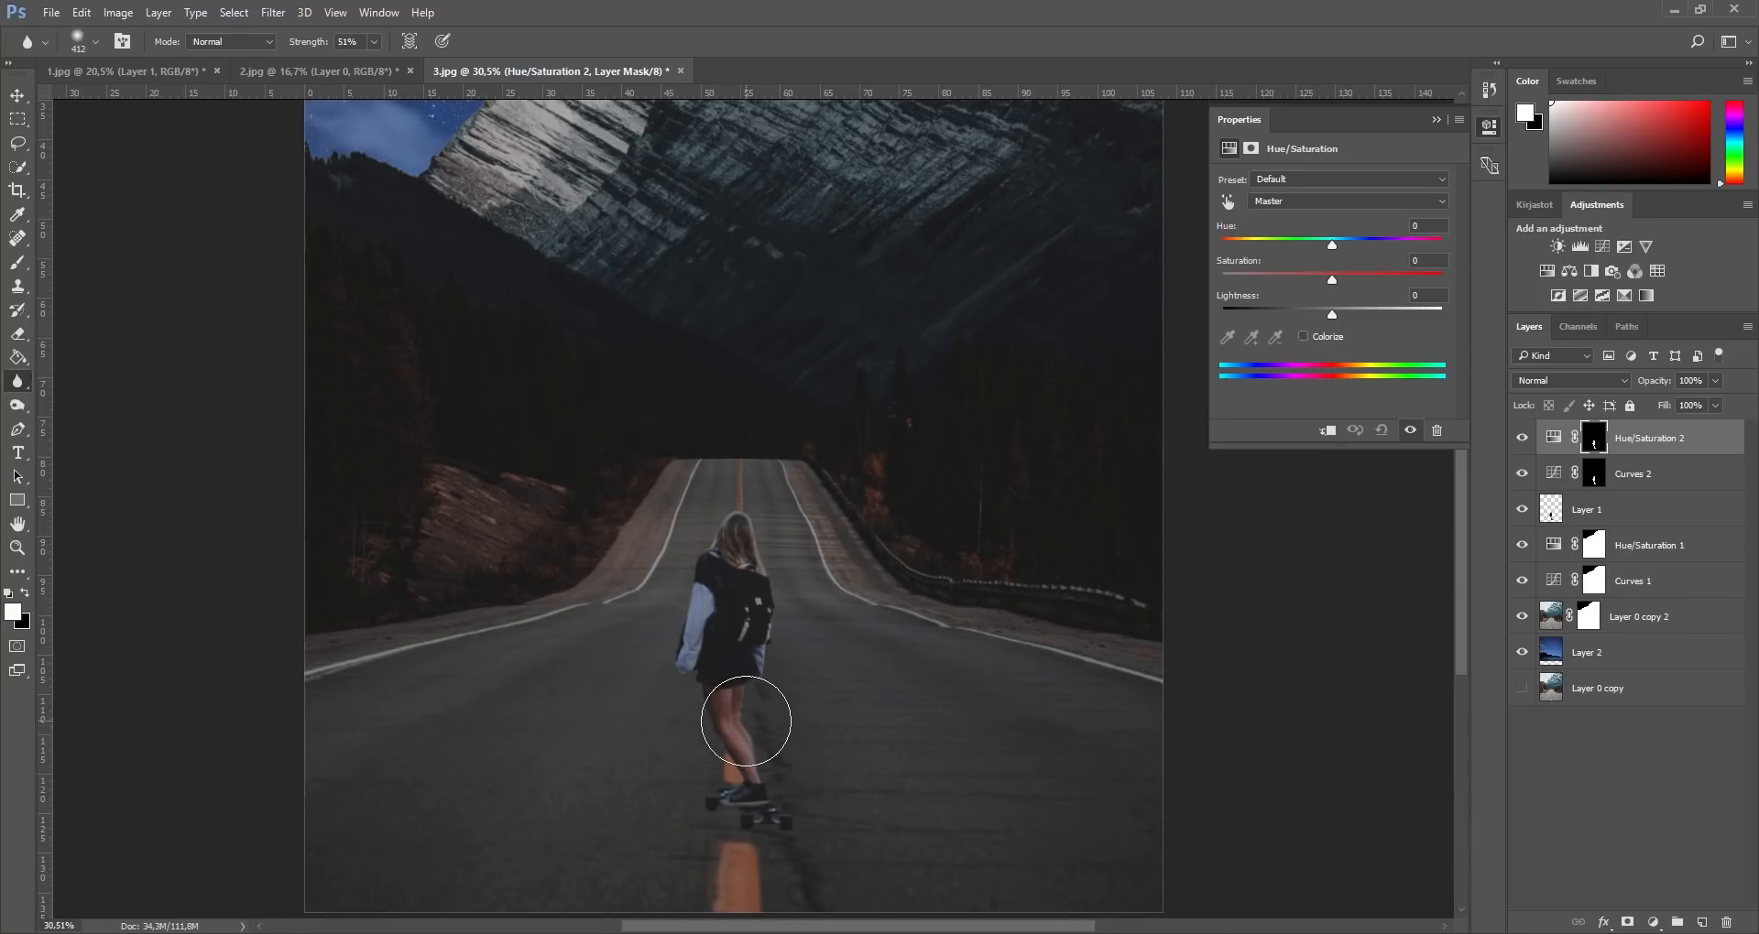
pyautogui.click(1226, 200)
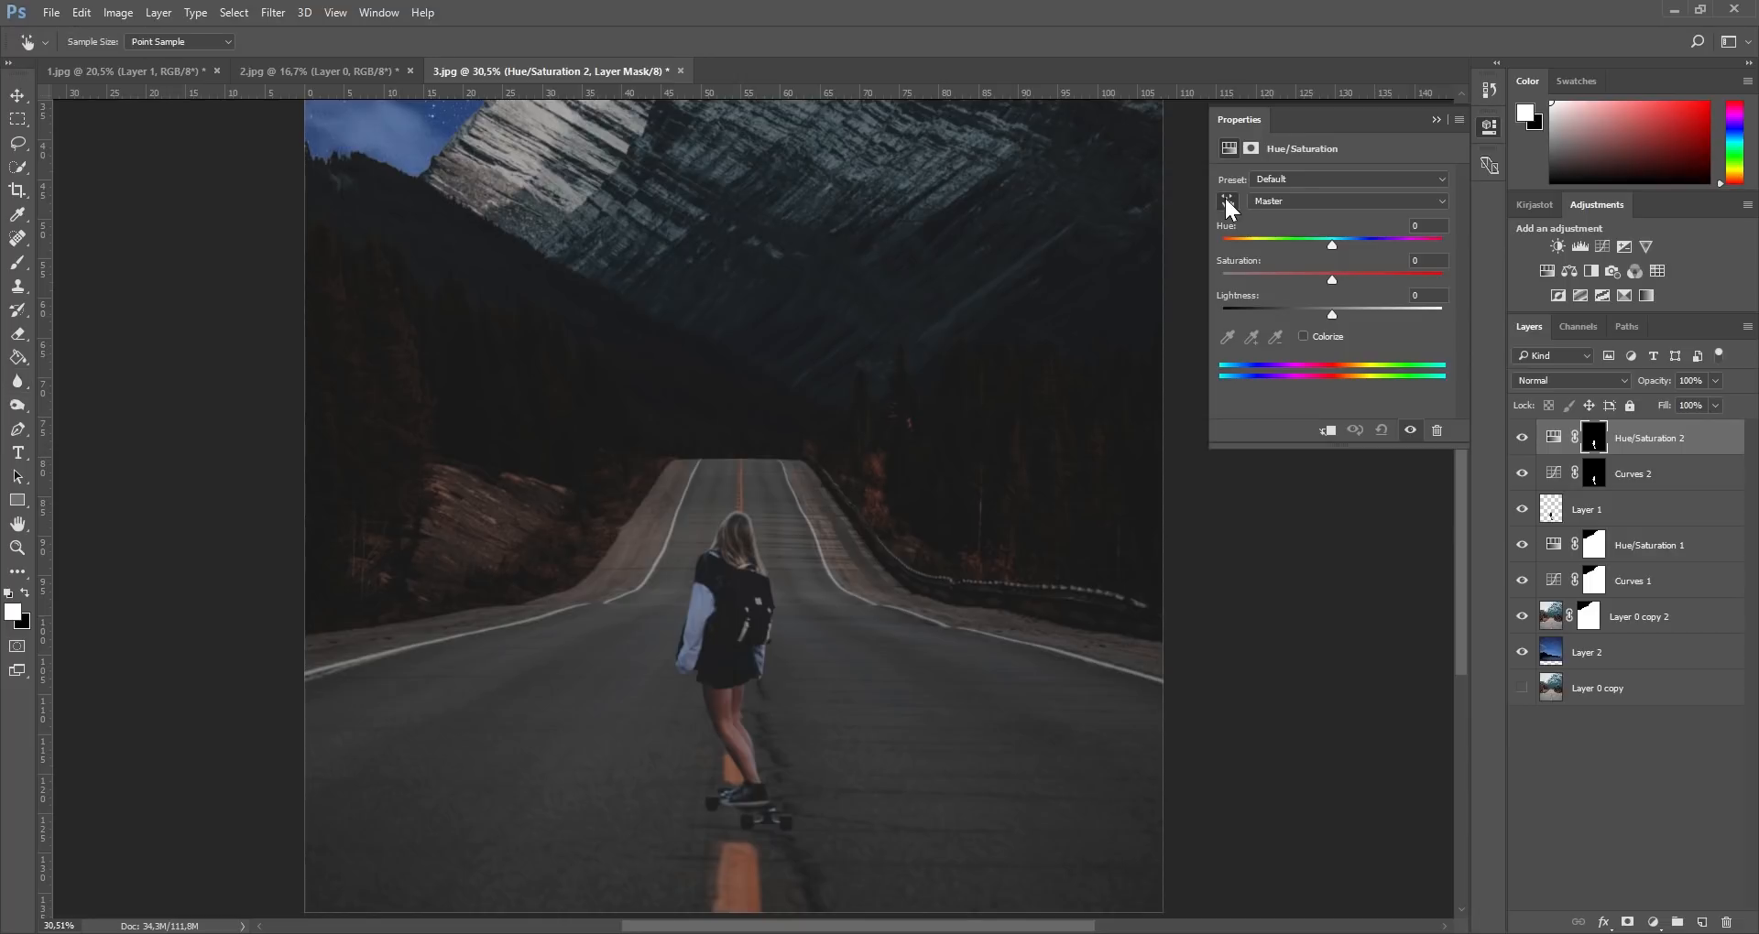
pyautogui.click(730, 707)
pyautogui.moveTo(1330, 278); pyautogui.dragTo(1328, 275)
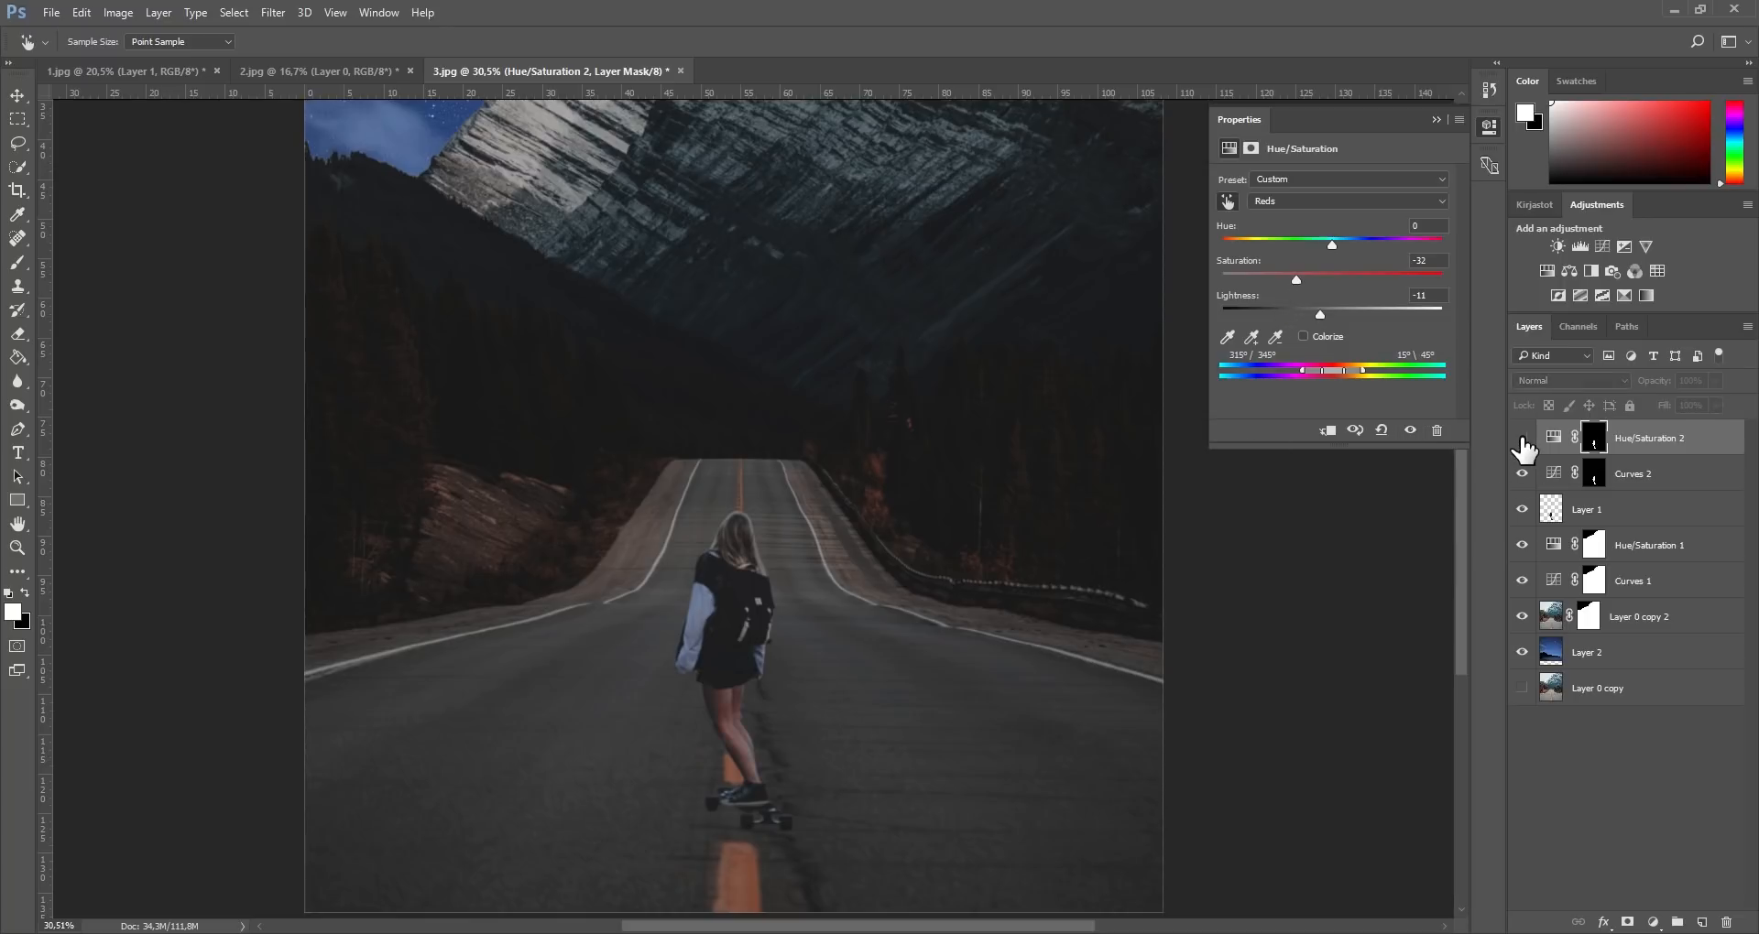
pyautogui.scroll(-5, 942, 487)
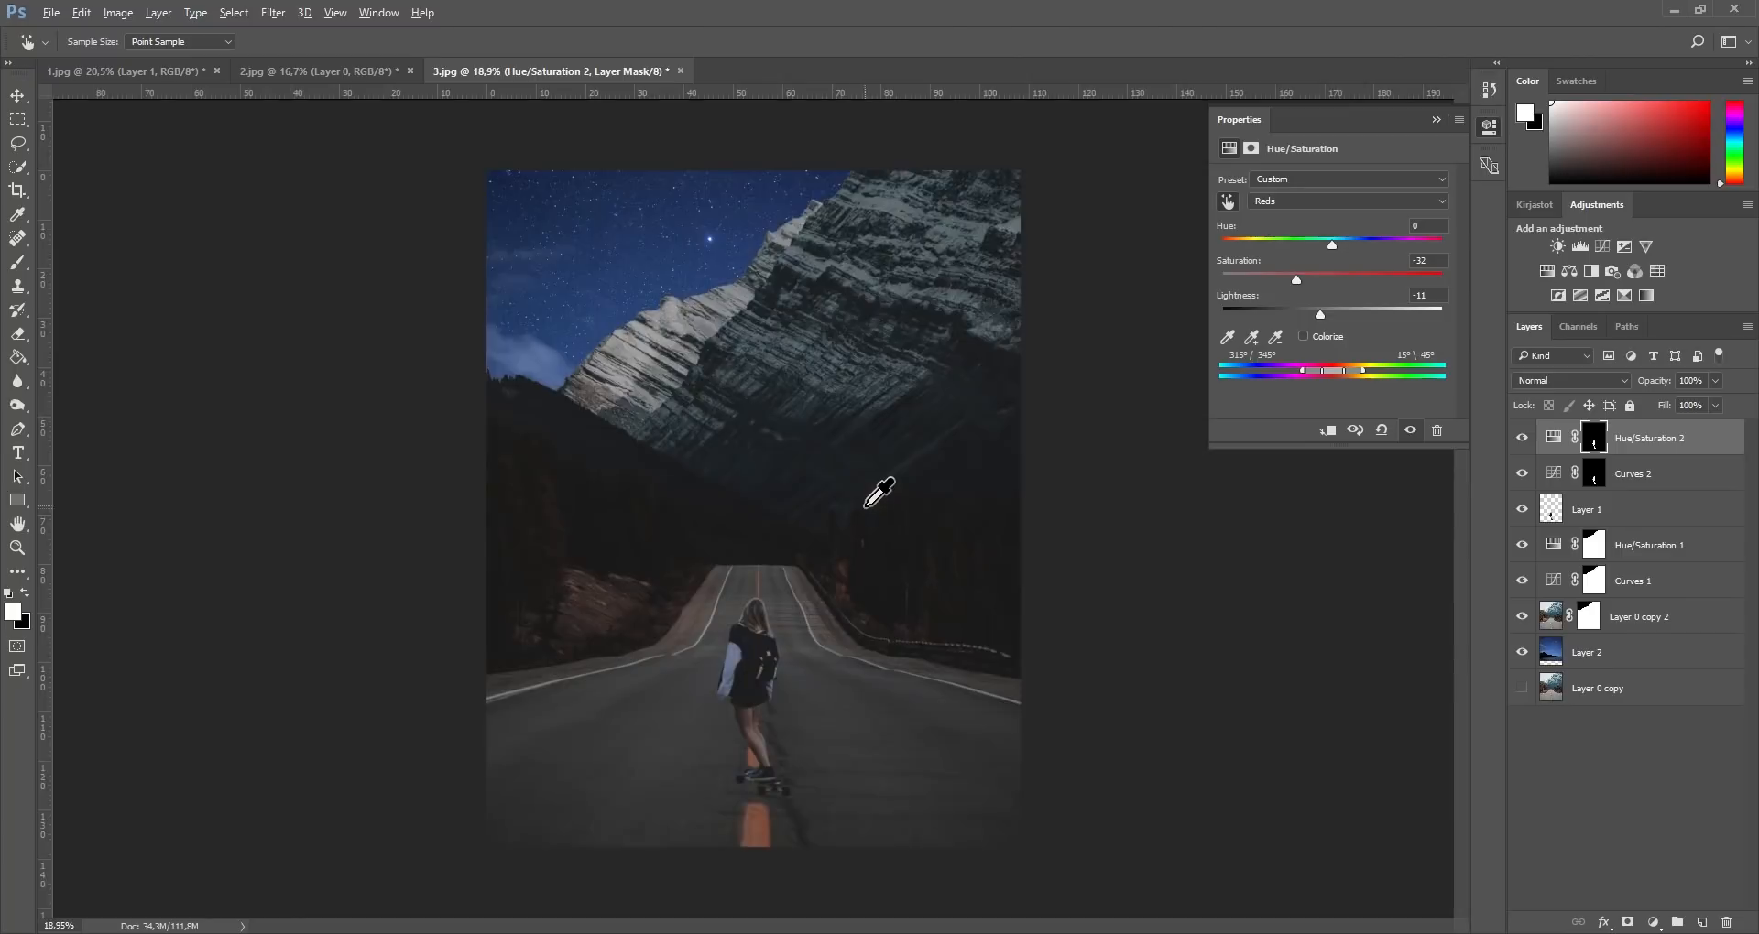
pyautogui.scroll(3, 772, 793)
# Step: Darken the skateboarder's legs on Layer 1 using the Burn tool with an enlarged brush at 11% exposure
pyautogui.click(1559, 515)
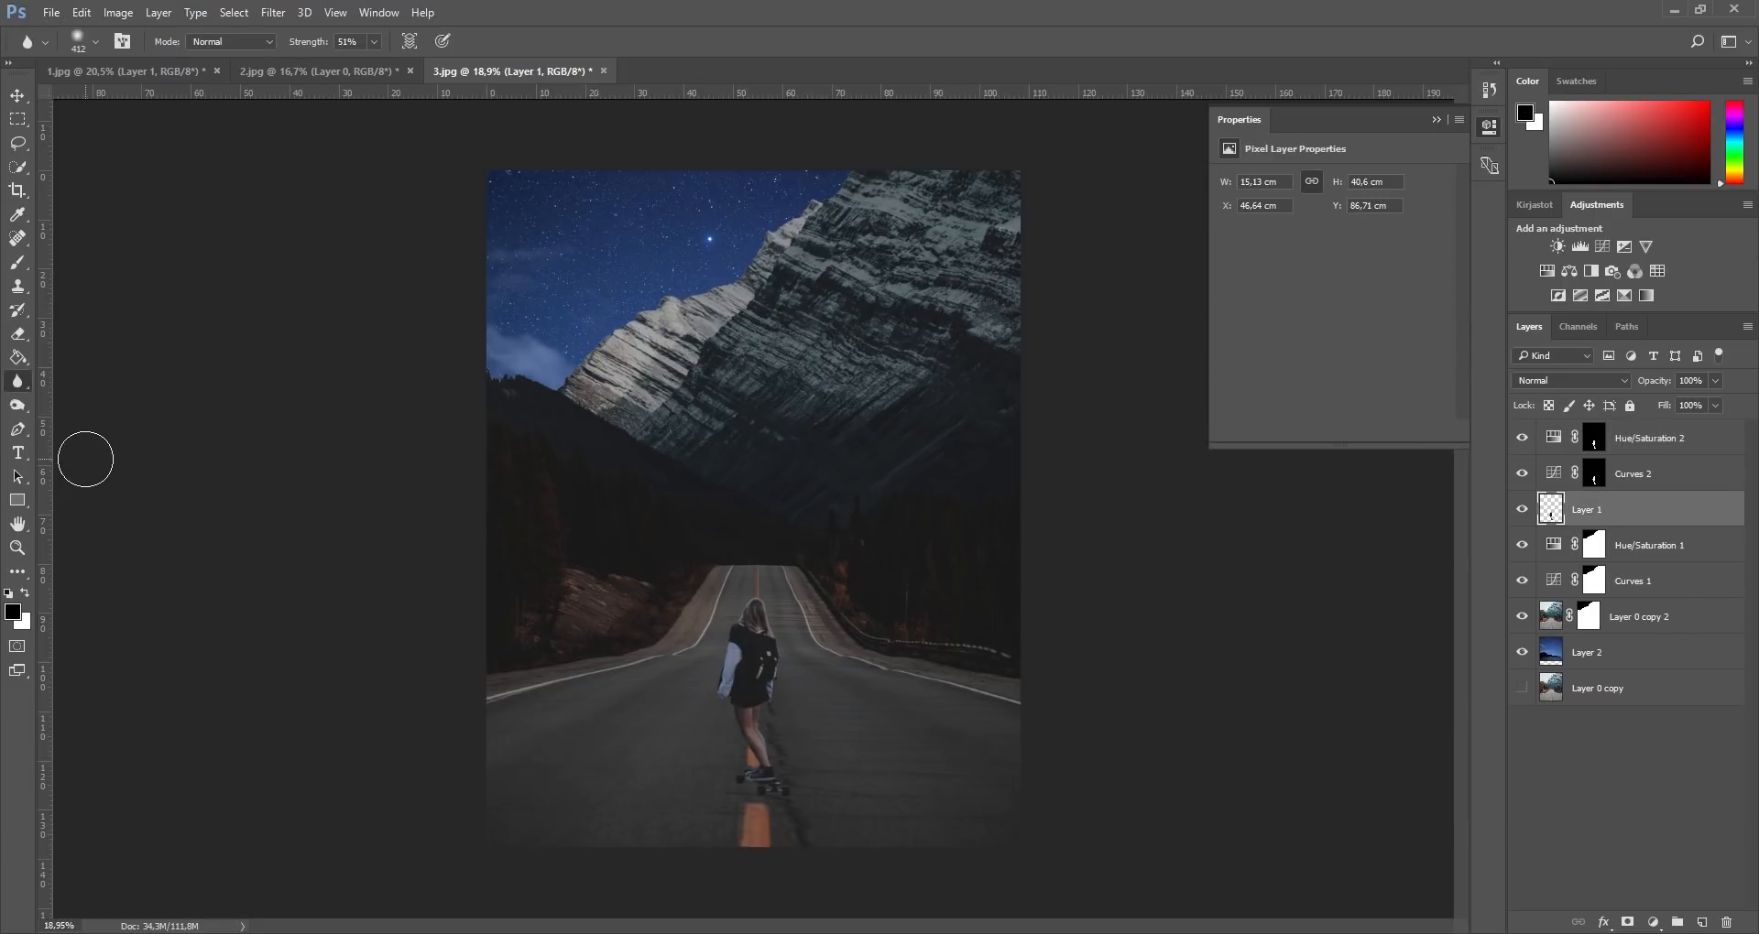
pyautogui.click(17, 411)
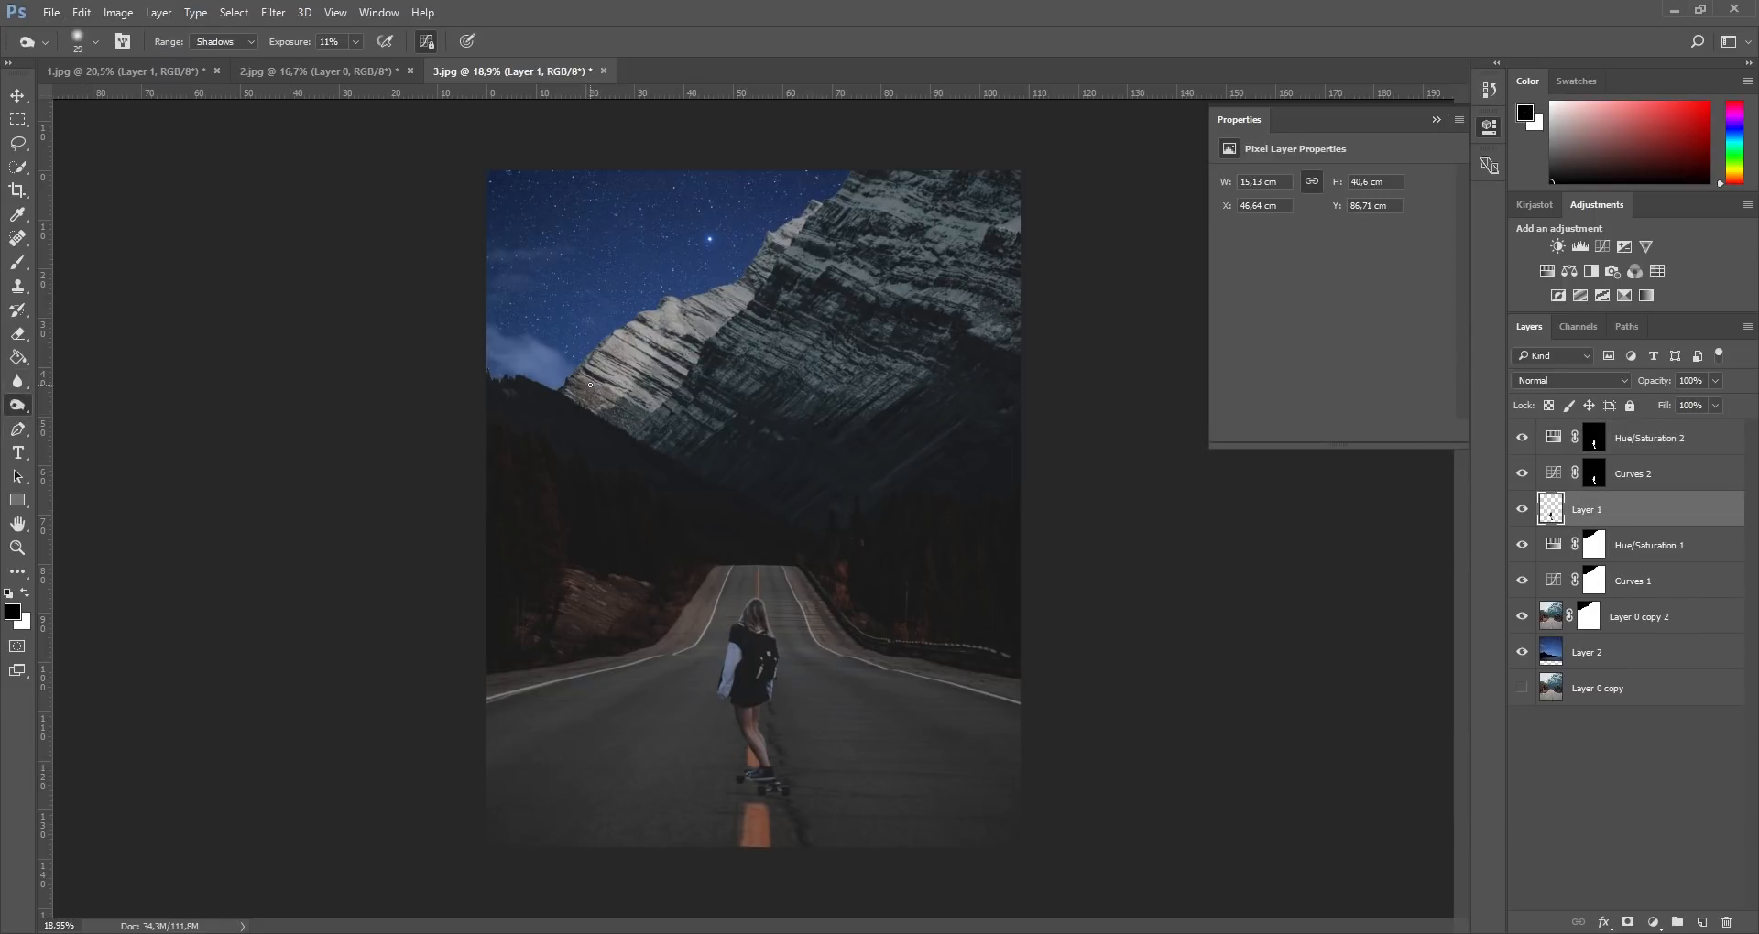
pyautogui.scroll(5, 764, 747)
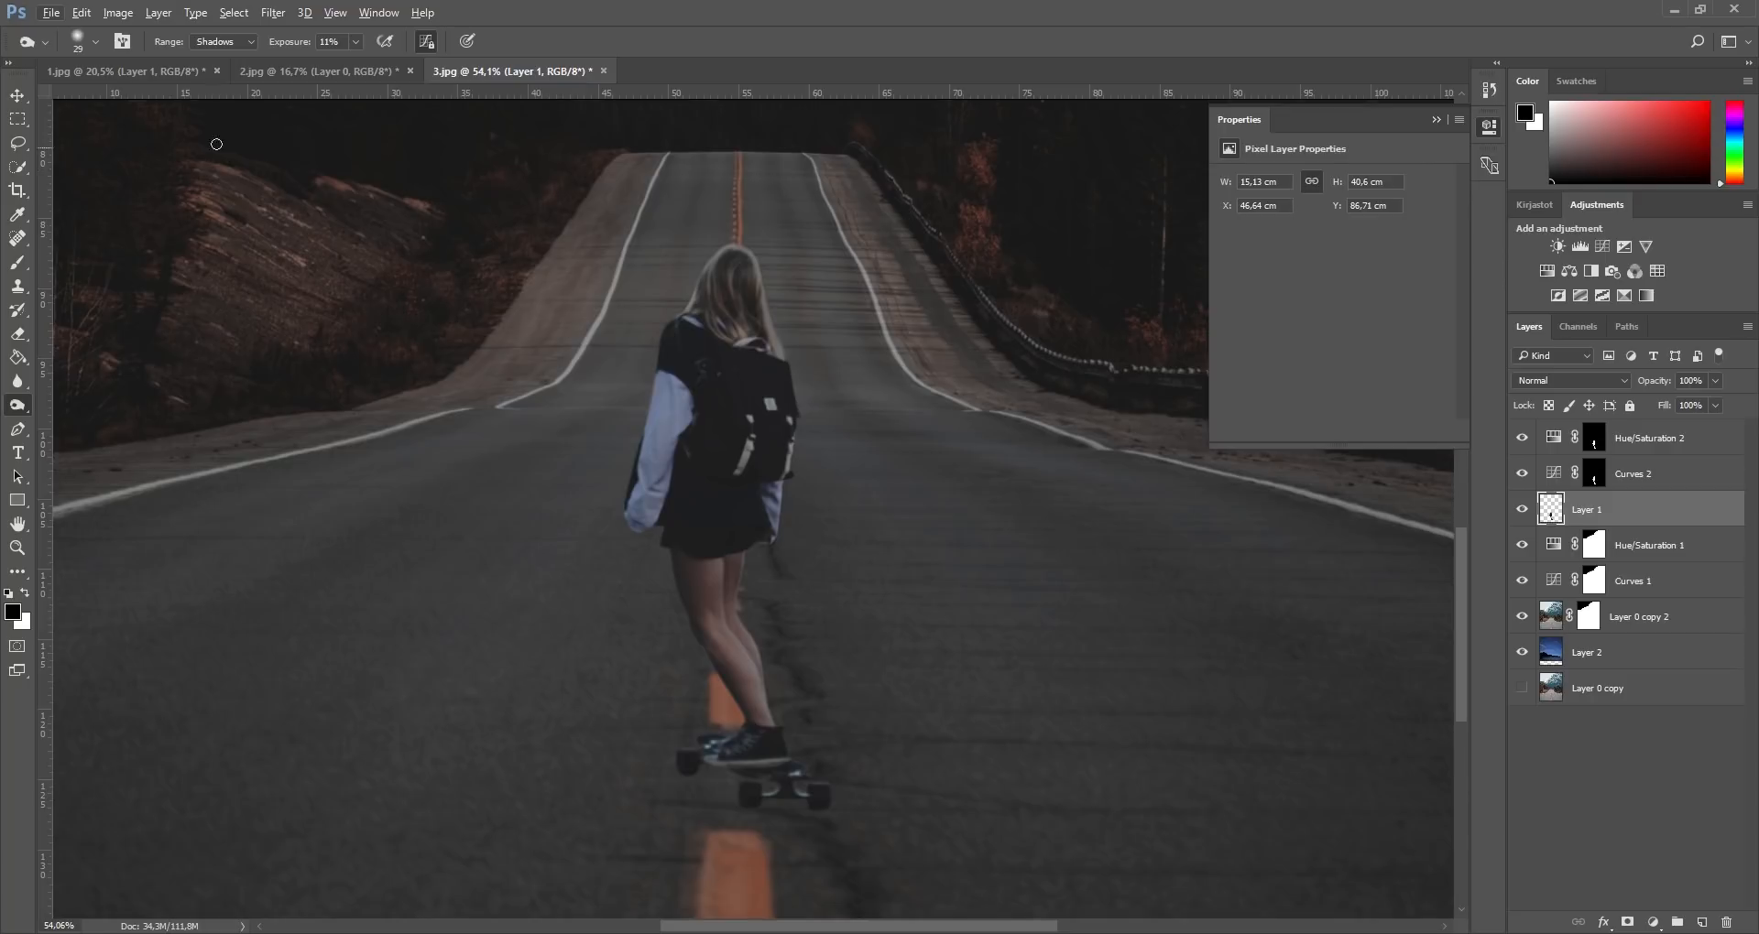
pyautogui.click(219, 41)
pyautogui.click(223, 79)
pyautogui.click(228, 59)
pyautogui.moveTo(773, 513); pyautogui.dragTo(827, 519)
pyautogui.moveTo(719, 589); pyautogui.dragTo(757, 678)
# Step: Set the Burn tool range to Highlights, darken the skateboarder's legs and skirt, and undo the last stroke
pyautogui.click(225, 41)
pyautogui.click(229, 84)
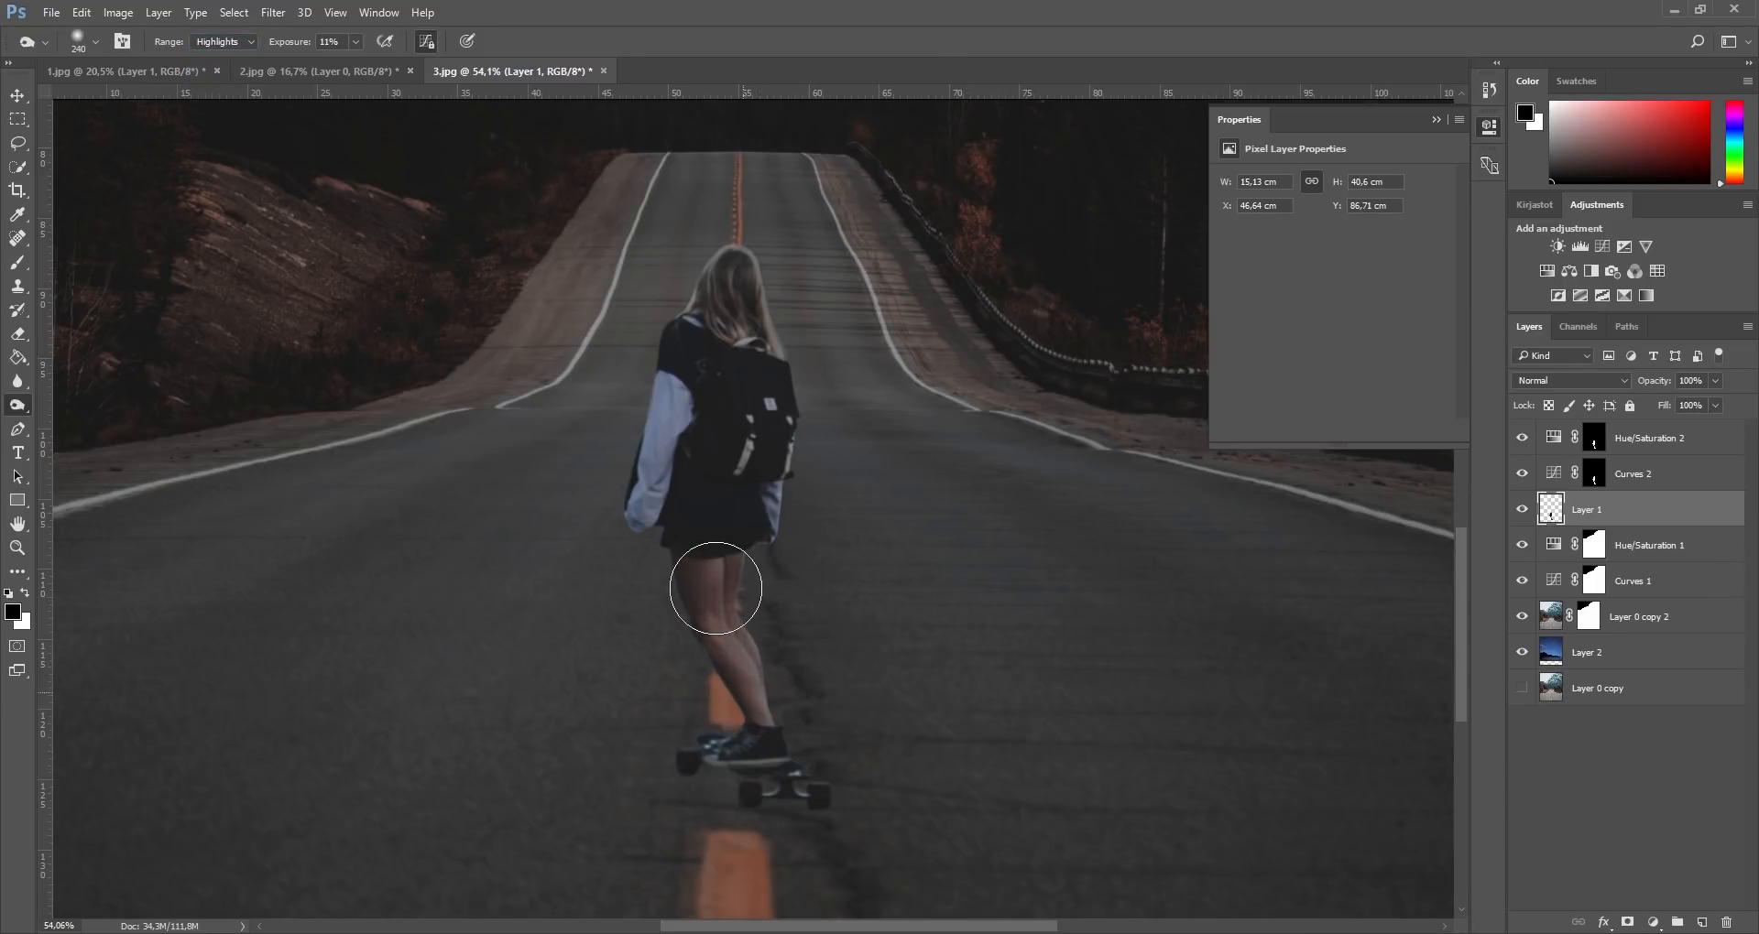
pyautogui.moveTo(781, 681); pyautogui.dragTo(759, 678)
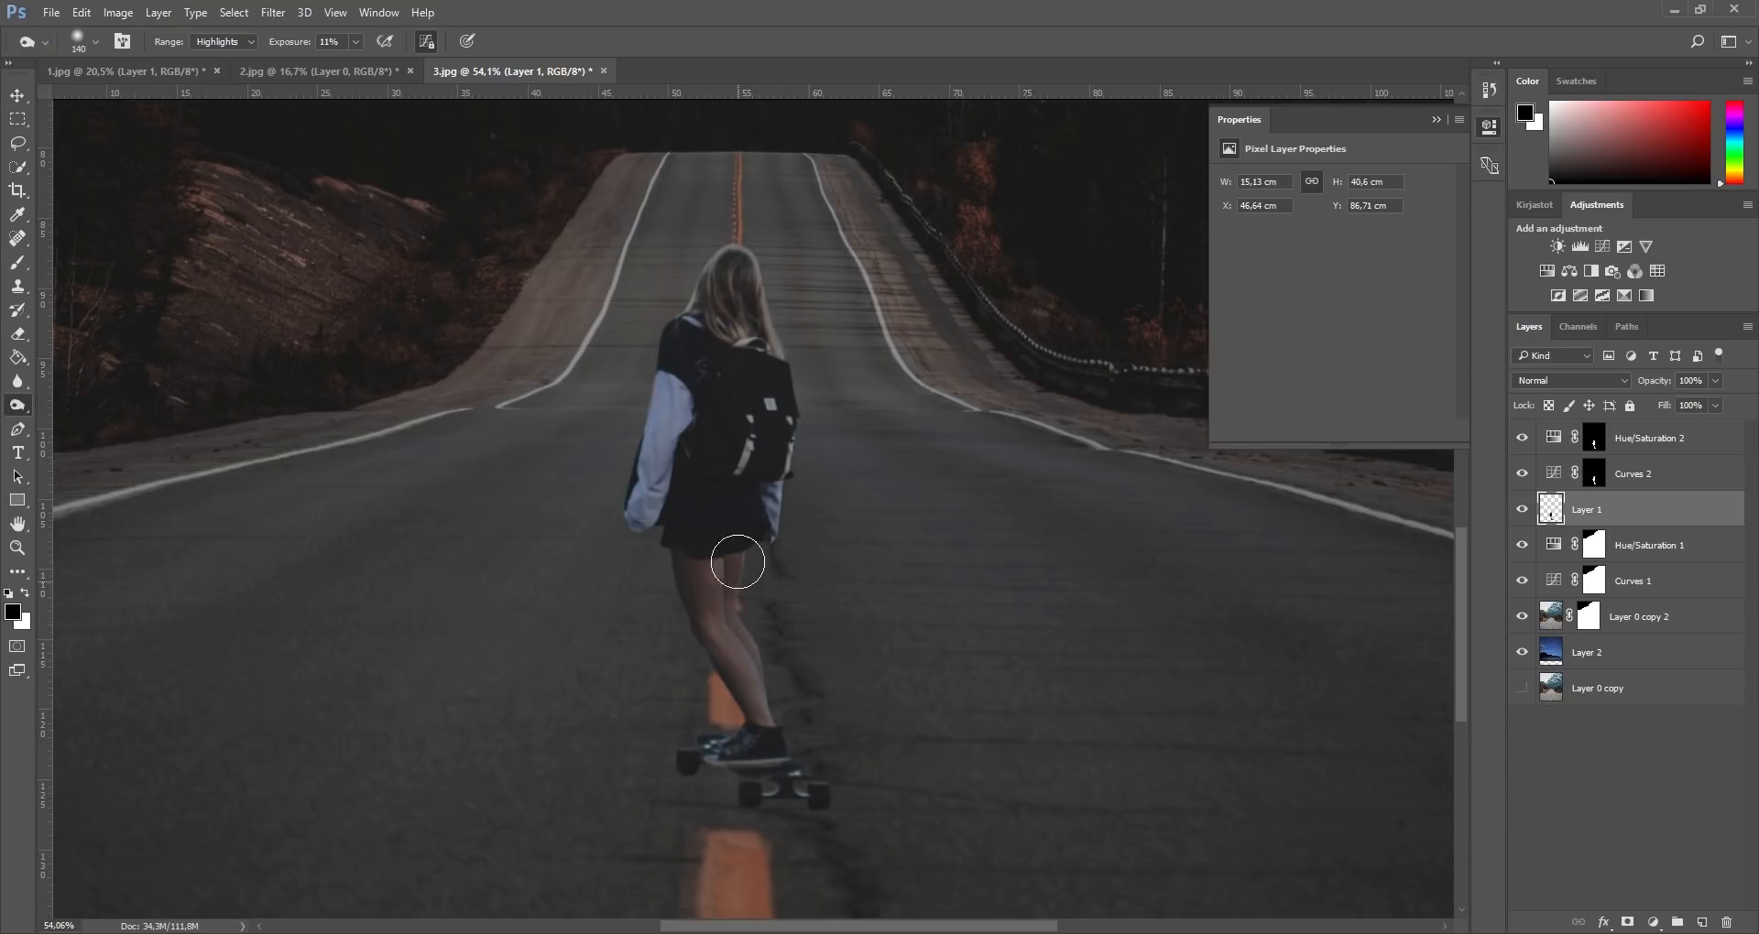
pyautogui.moveTo(716, 530); pyautogui.dragTo(754, 524)
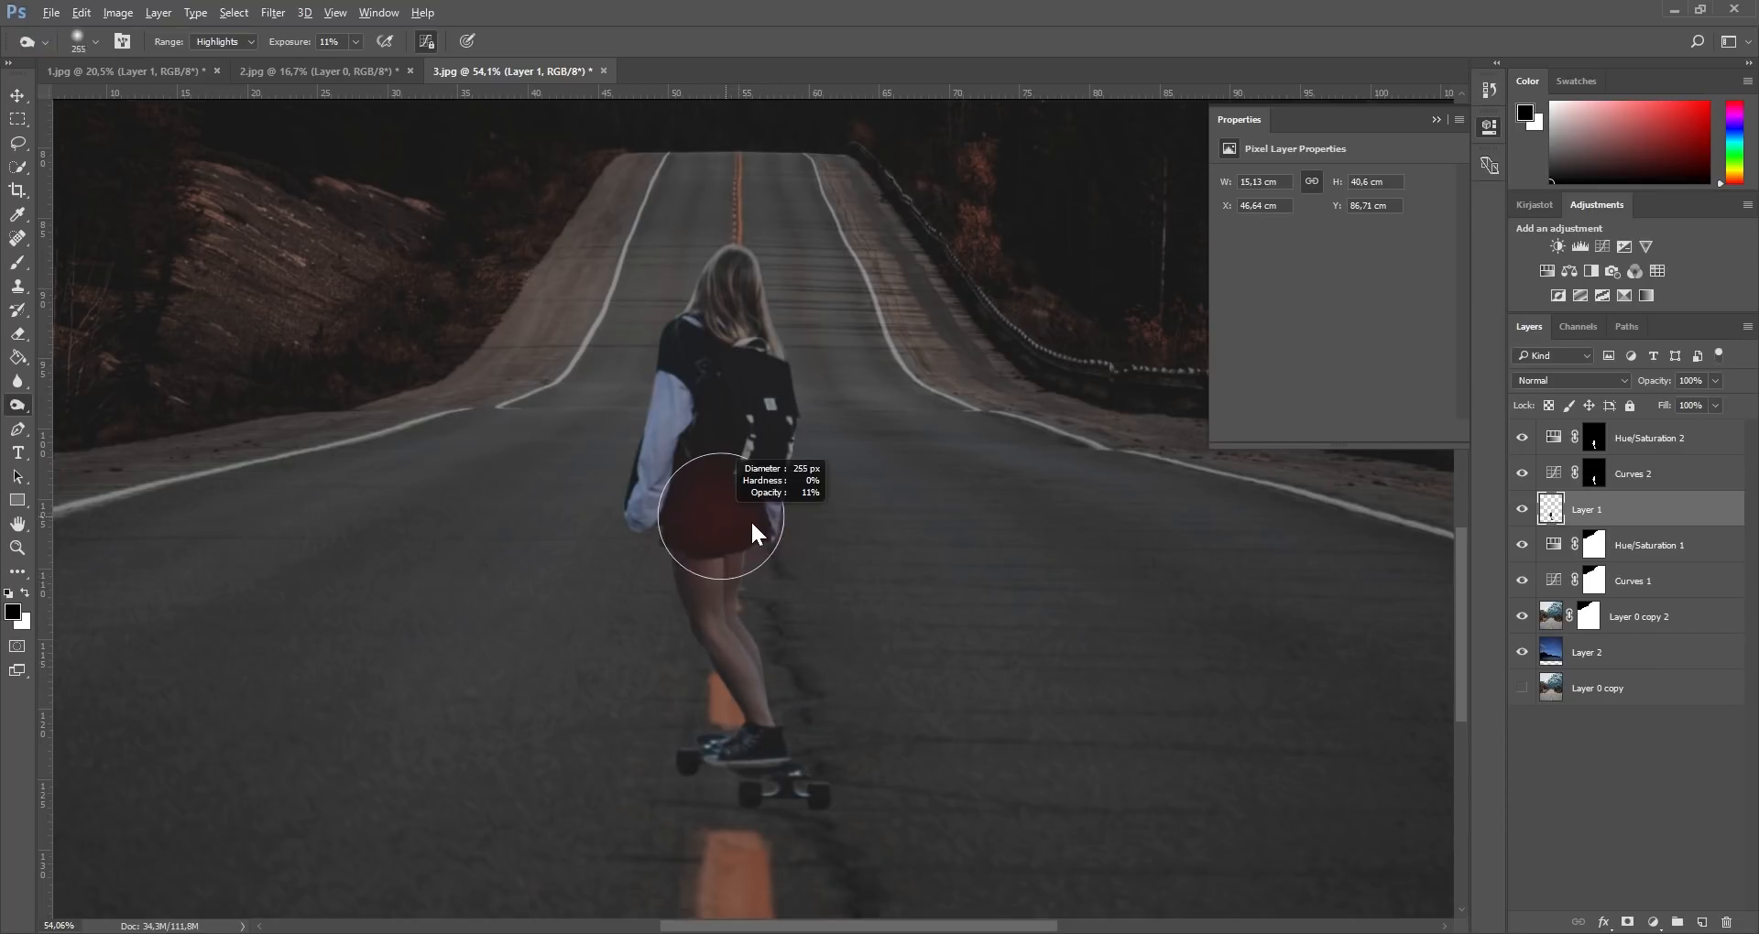
pyautogui.moveTo(837, 808)
pyautogui.mouseDown()
pyautogui.moveTo(781, 707)
pyautogui.moveTo(759, 610)
pyautogui.moveTo(894, 652)
pyautogui.moveTo(779, 633)
pyautogui.moveTo(809, 731)
pyautogui.mouseUp()
pyautogui.hotkey('ctrl', 'z')
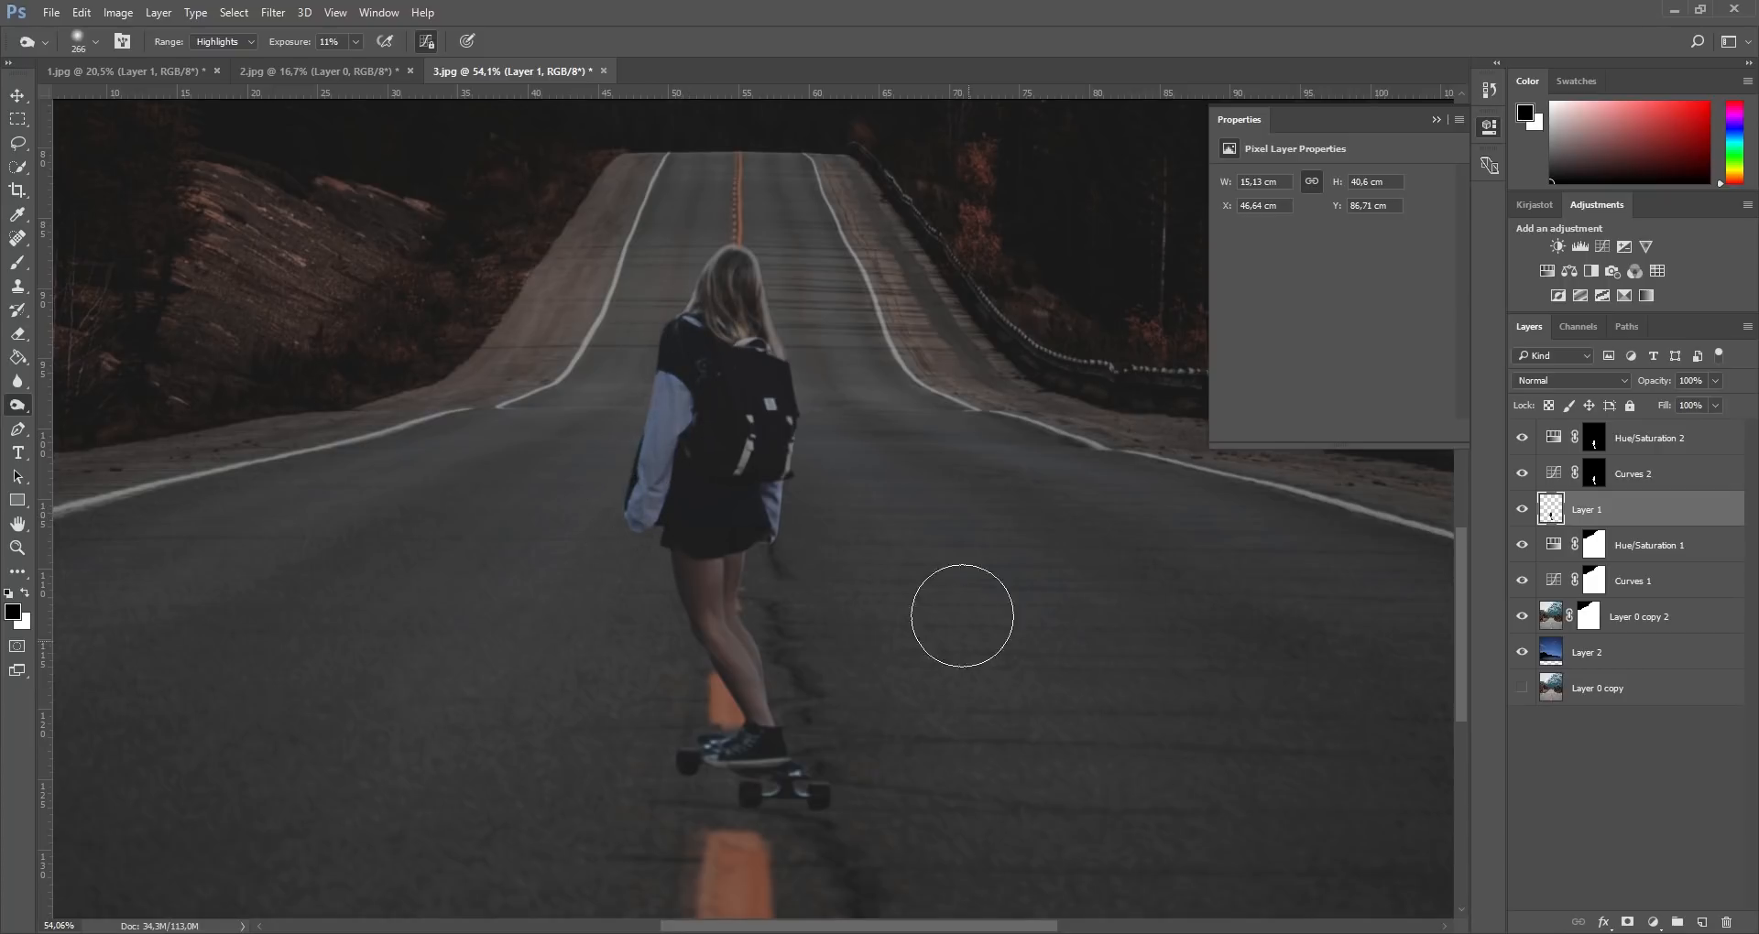
# Step: Darken the highlights on the skateboarder's hair, shoes and skateboard using the Burn tool enlarged to 281 pixels
pyautogui.moveTo(787, 323); pyautogui.dragTo(751, 322)
pyautogui.moveTo(794, 764); pyautogui.dragTo(880, 764)
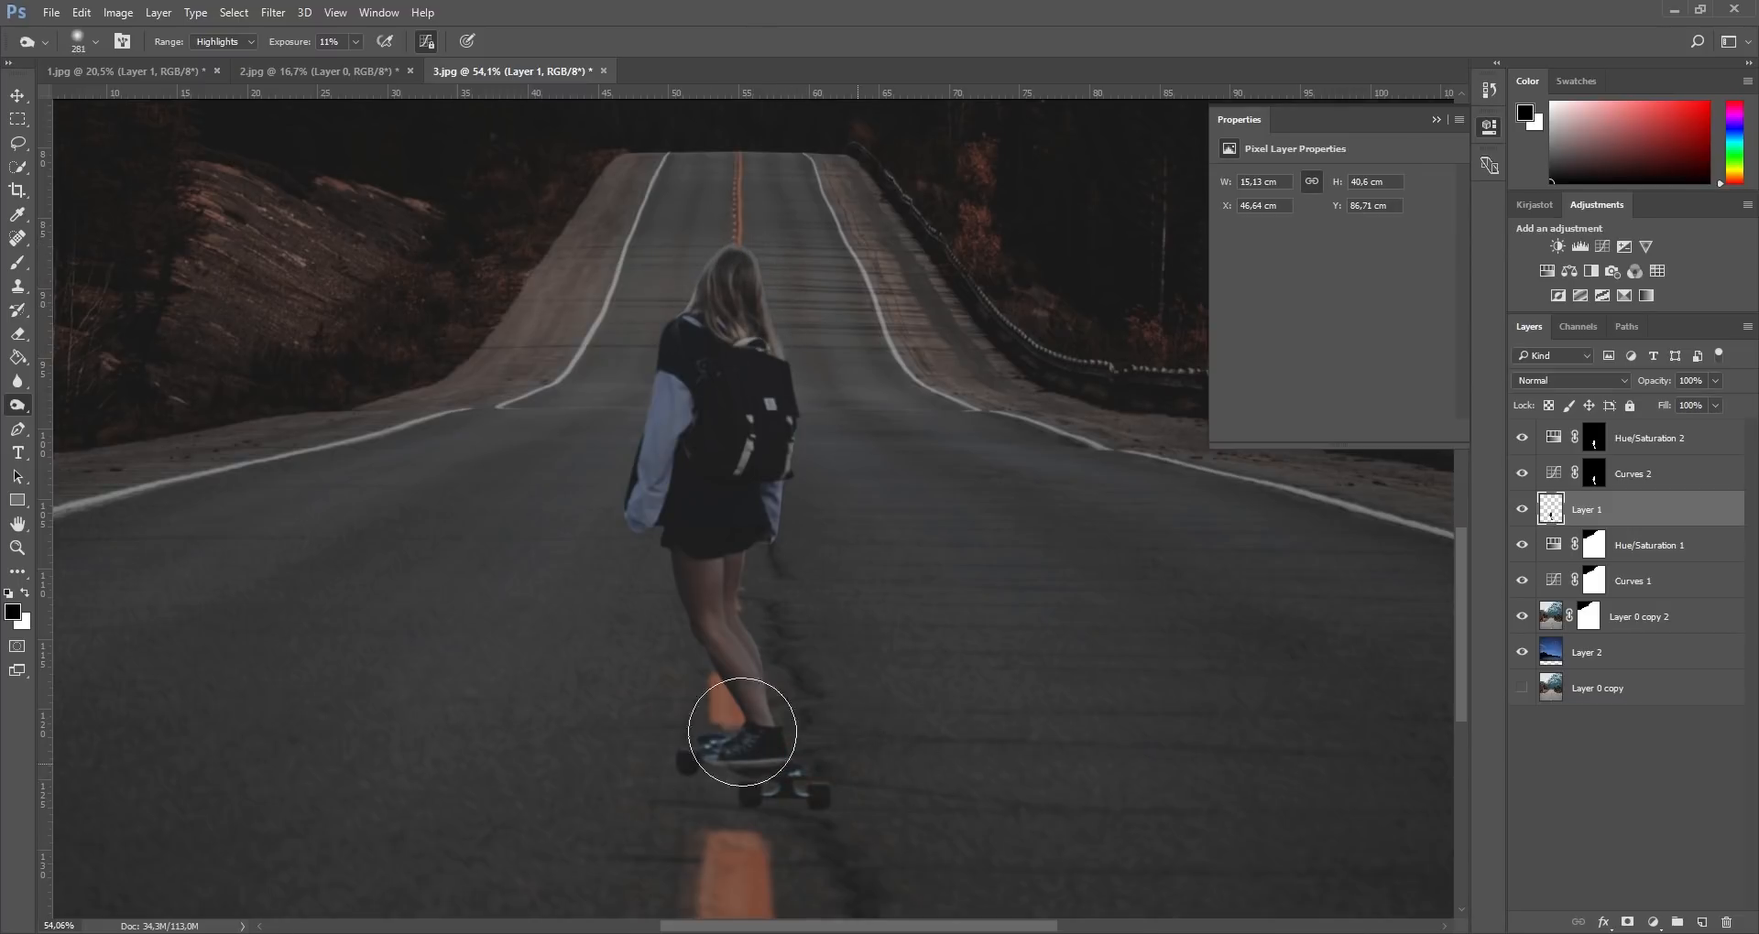
pyautogui.scroll(-3, 973, 404)
pyautogui.scroll(-8, 976, 413)
pyautogui.scroll(5, 879, 701)
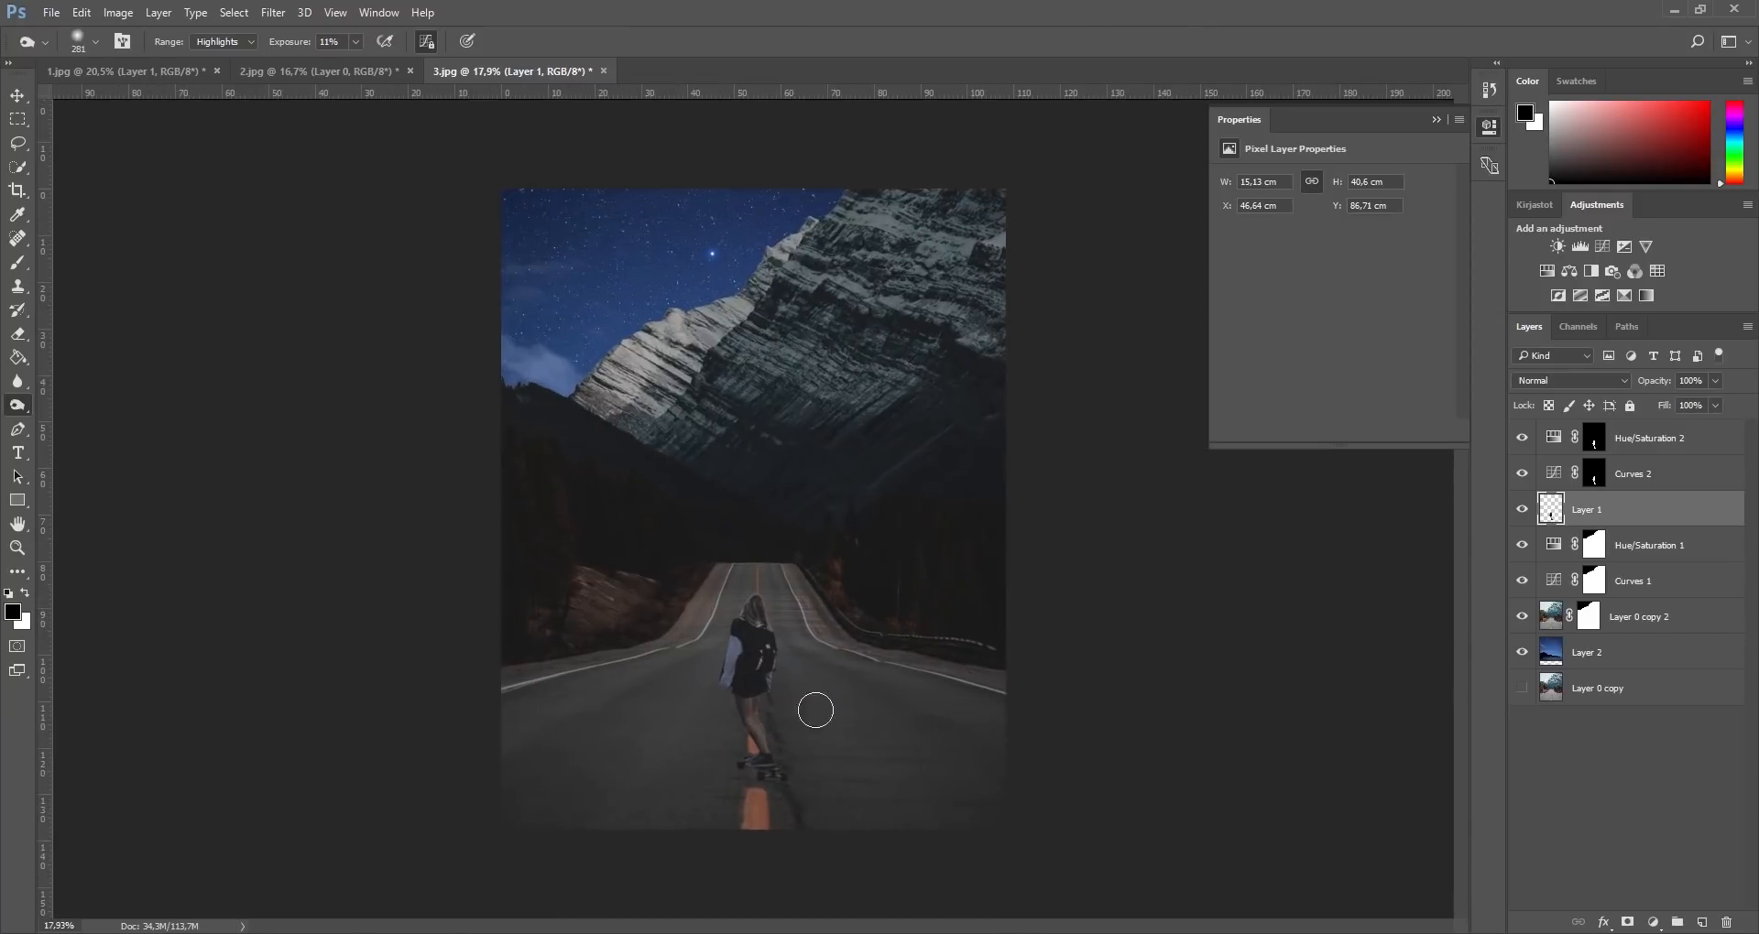
pyautogui.scroll(3, 801, 779)
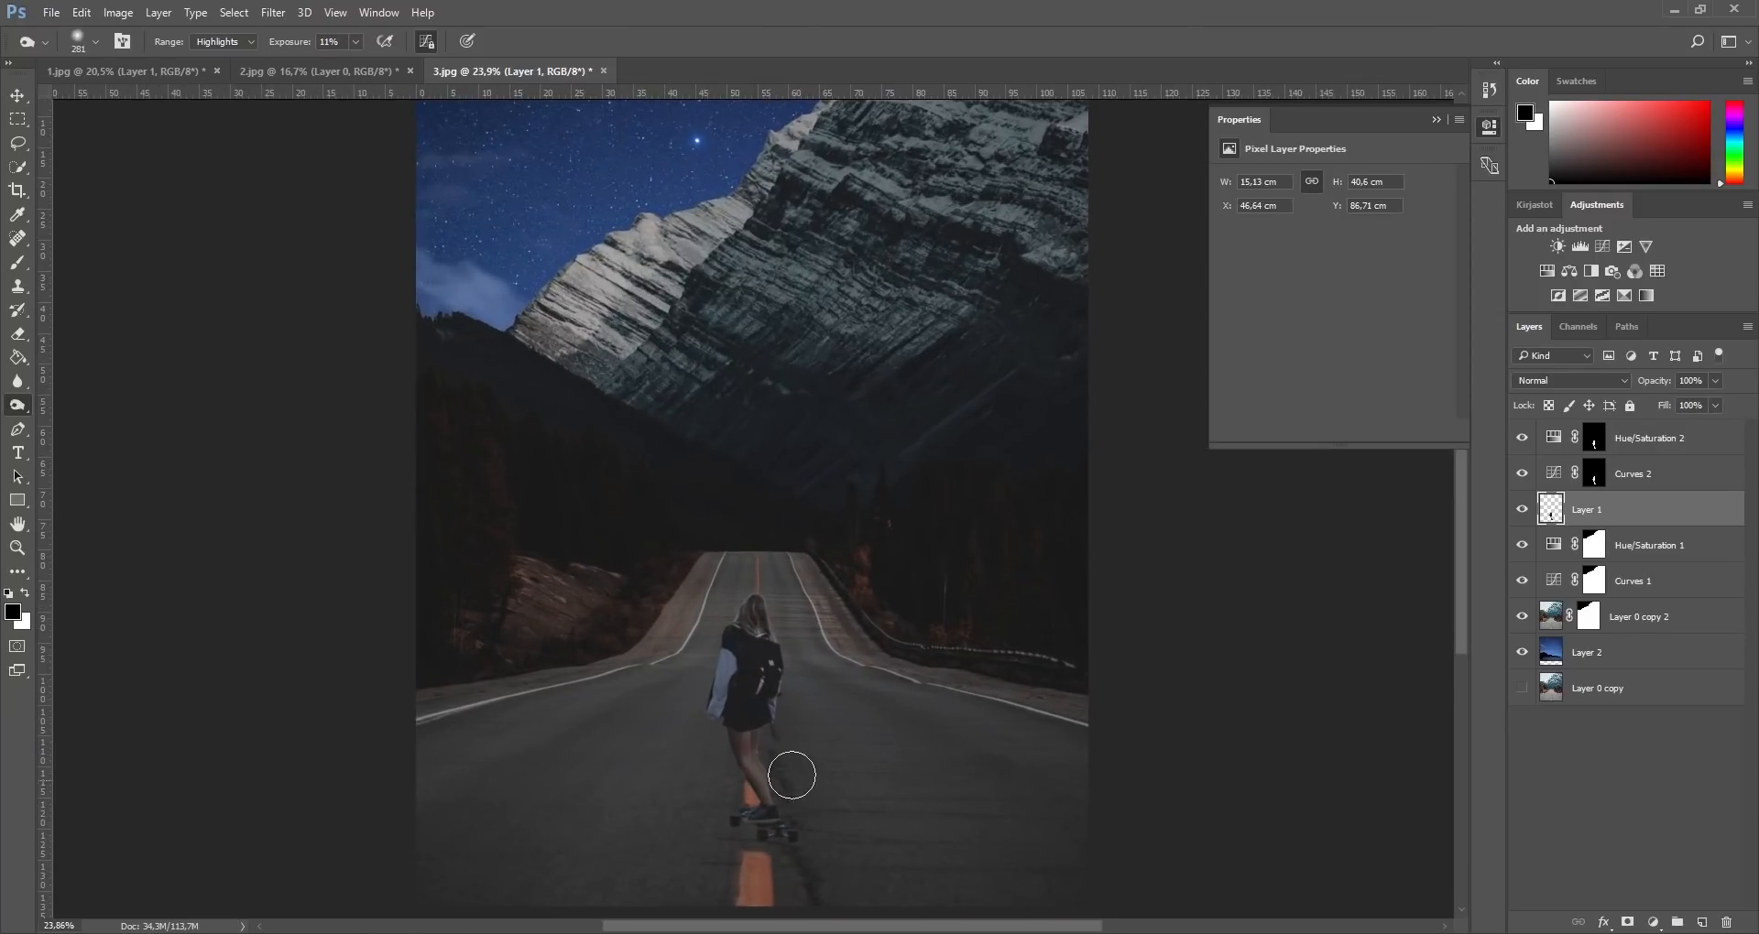
# Step: Soften the lower mountain ridge edge in the Layer 0 copy 2 mask using the Blur tool sized 58 pixels
pyautogui.scroll(5, 588, 159)
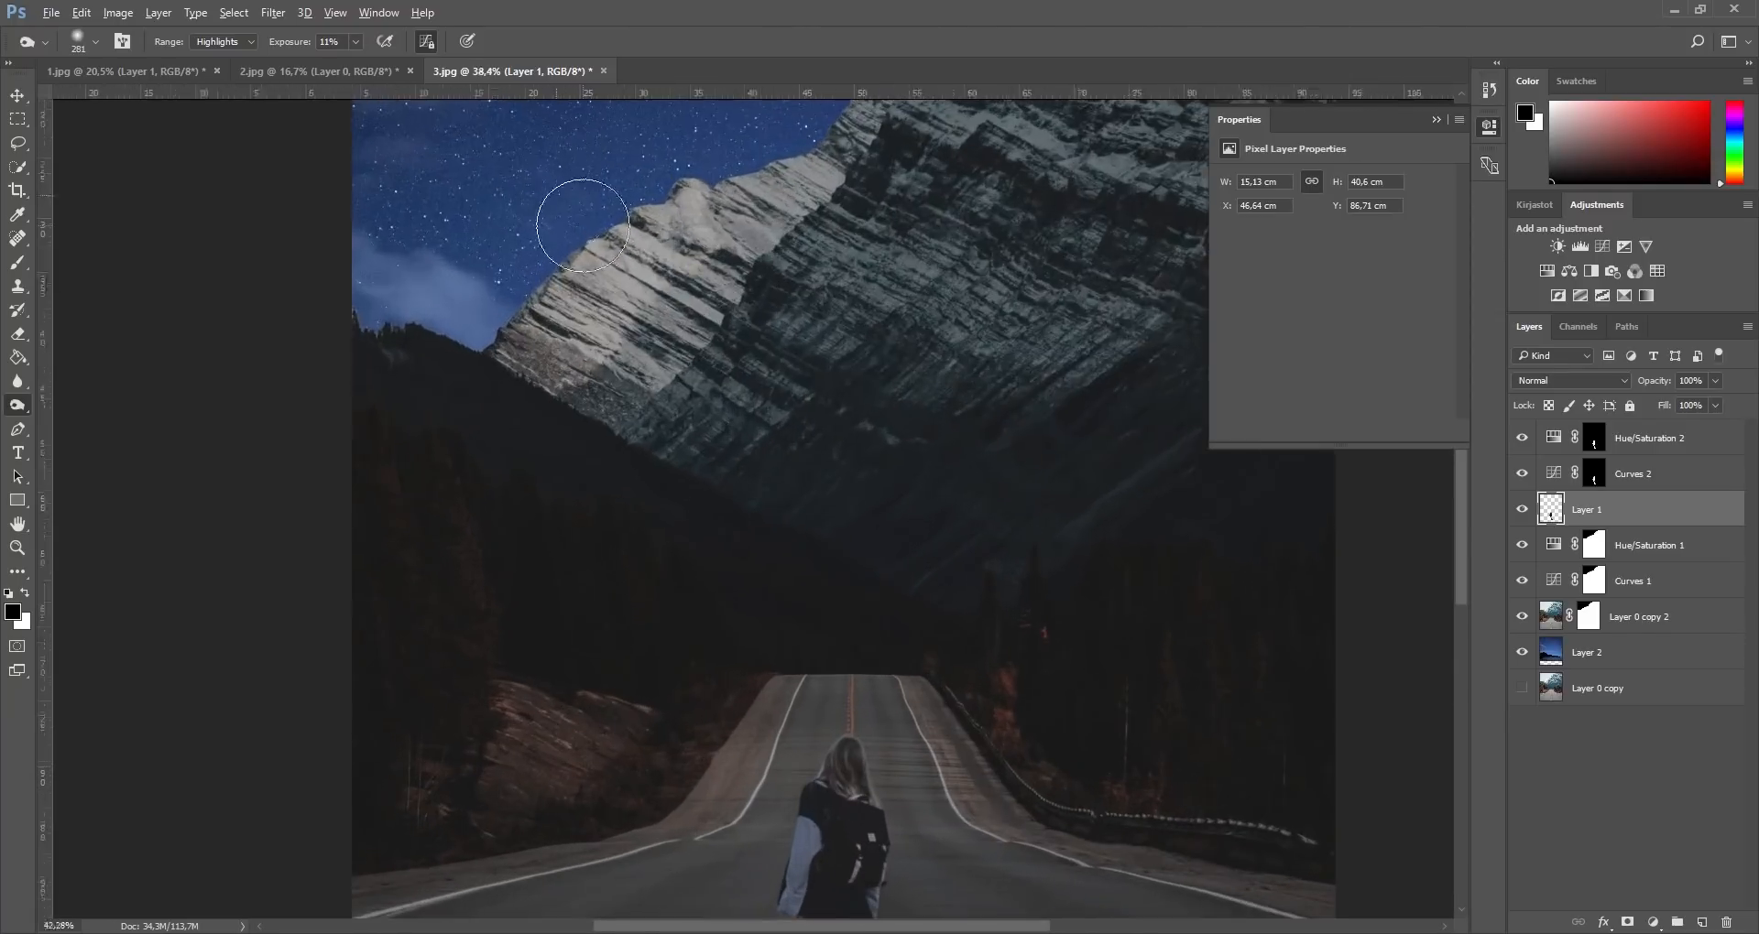
pyautogui.scroll(3, 556, 322)
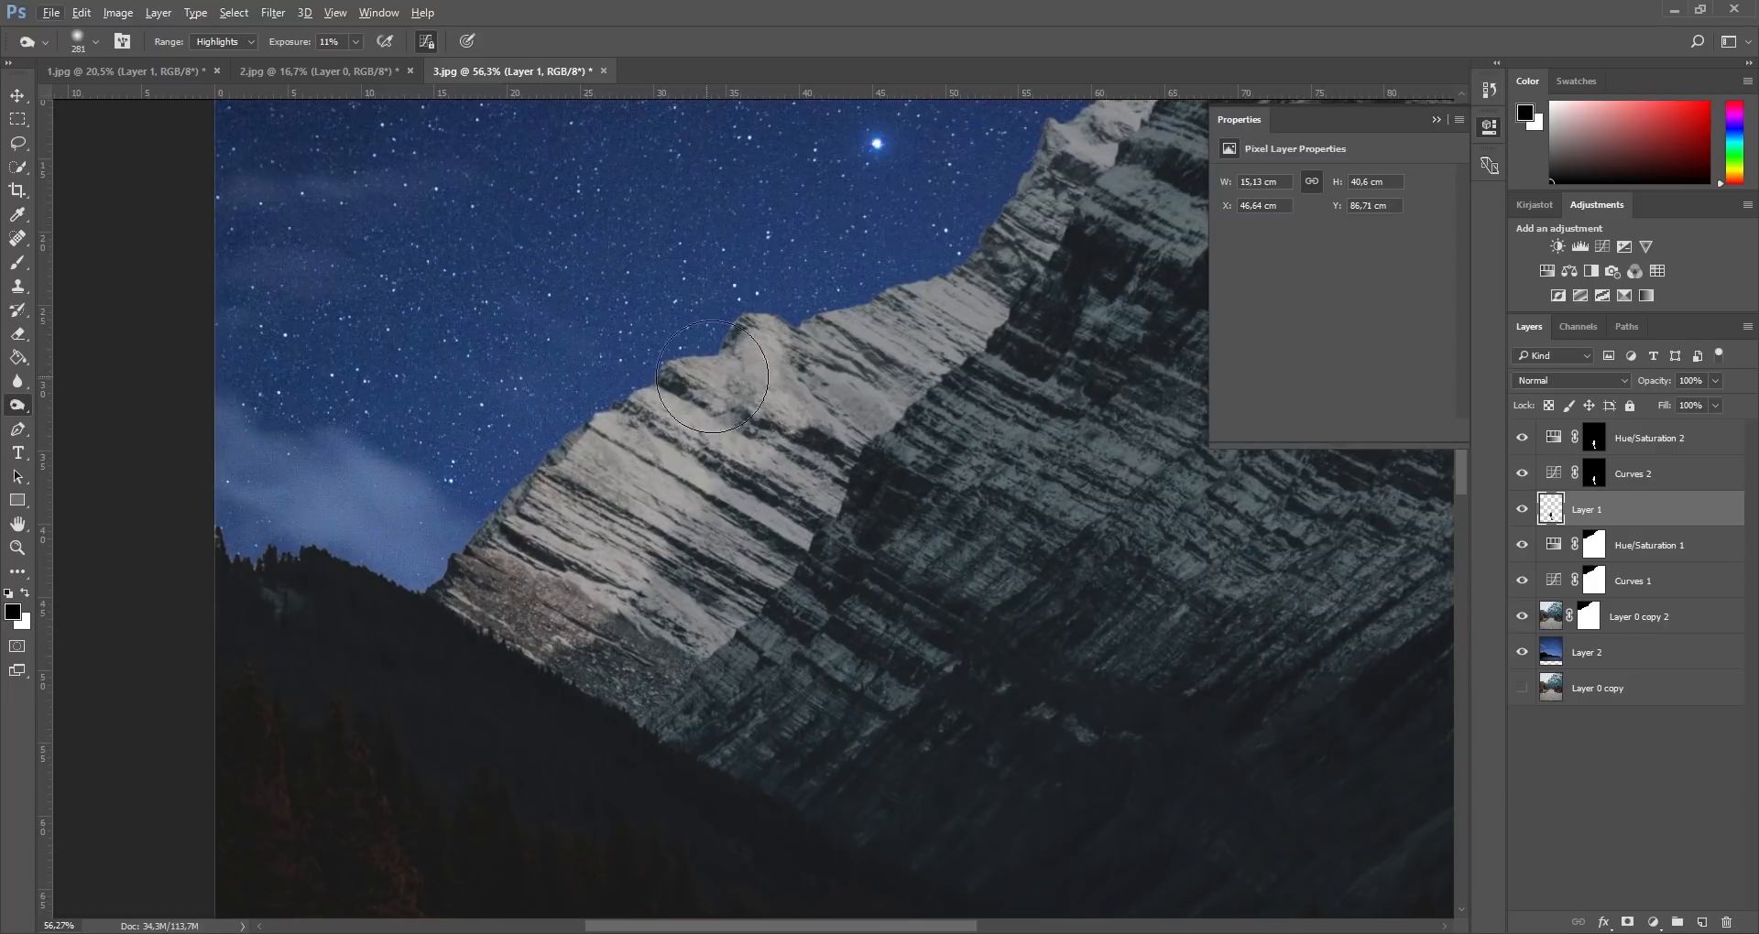
pyautogui.click(1552, 617)
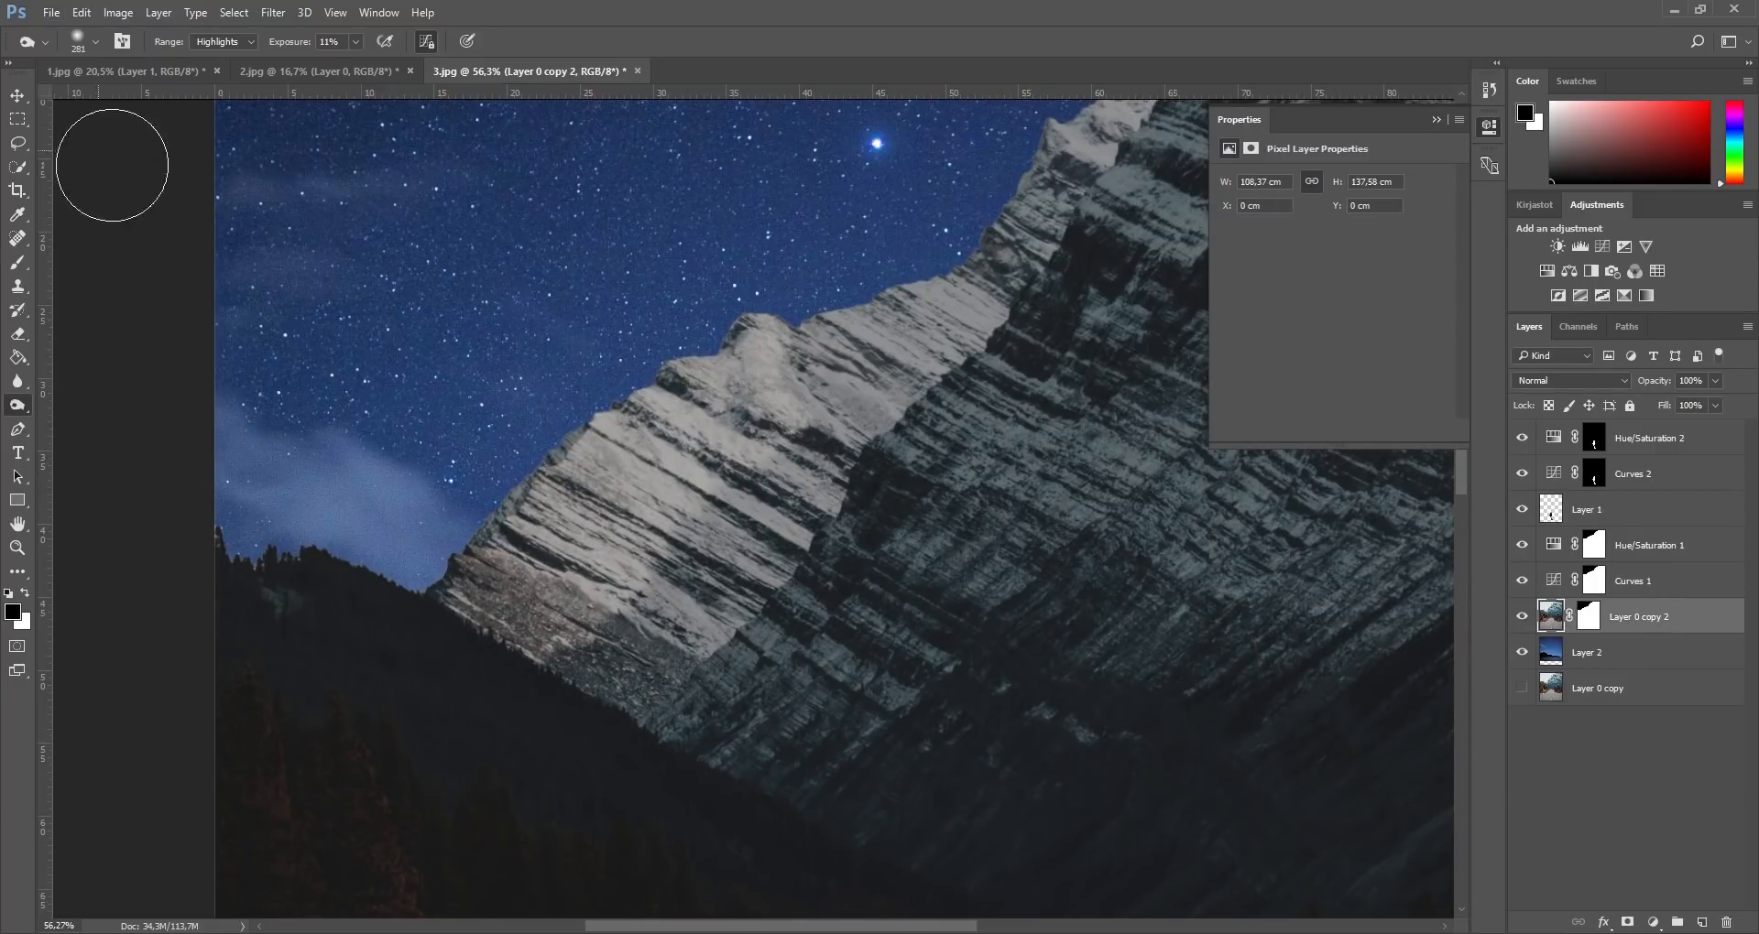
pyautogui.click(18, 263)
pyautogui.click(17, 381)
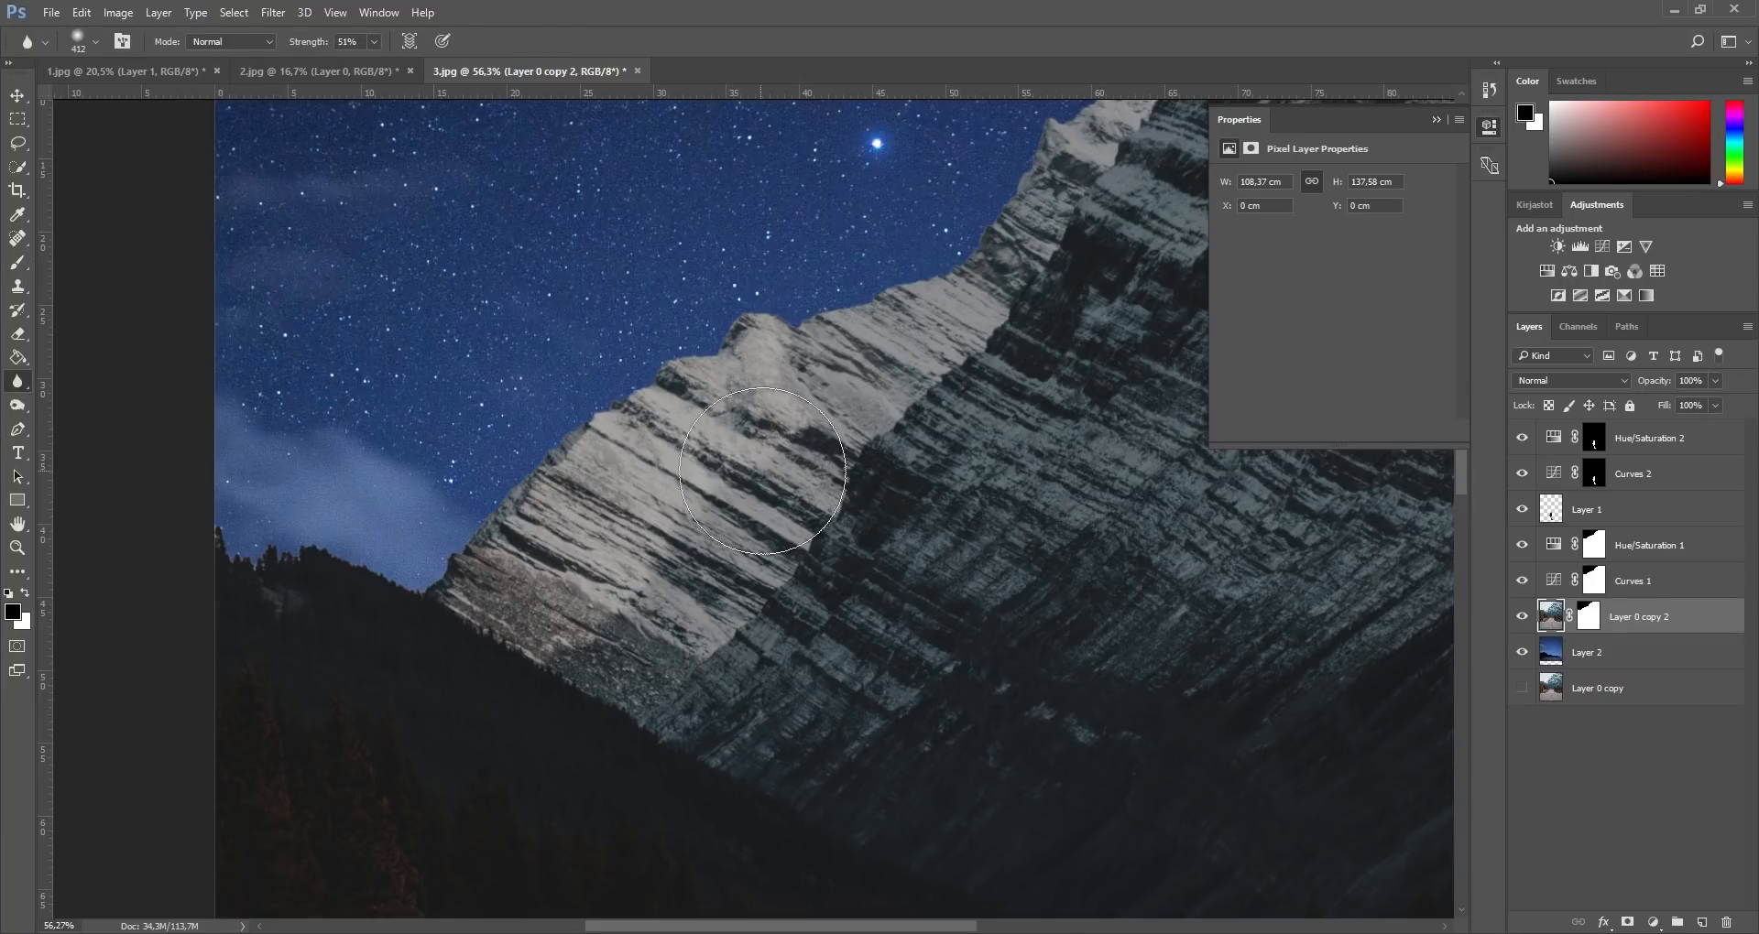
pyautogui.scroll(5, 469, 477)
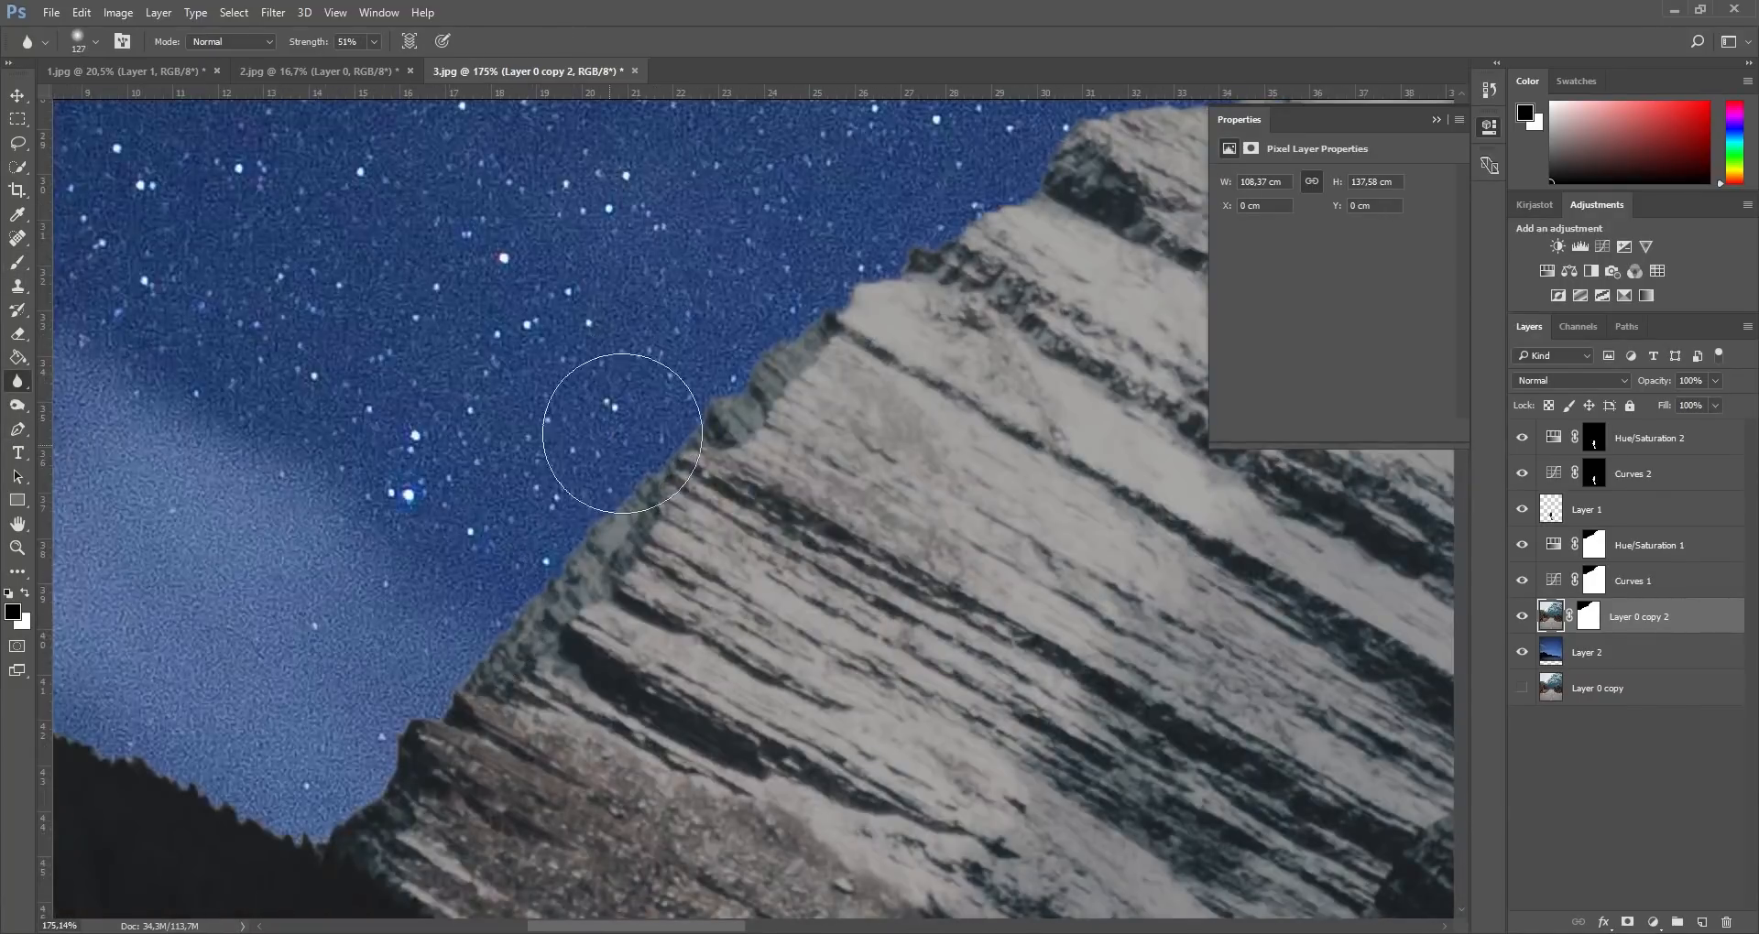
pyautogui.moveTo(704, 435); pyautogui.dragTo(643, 434)
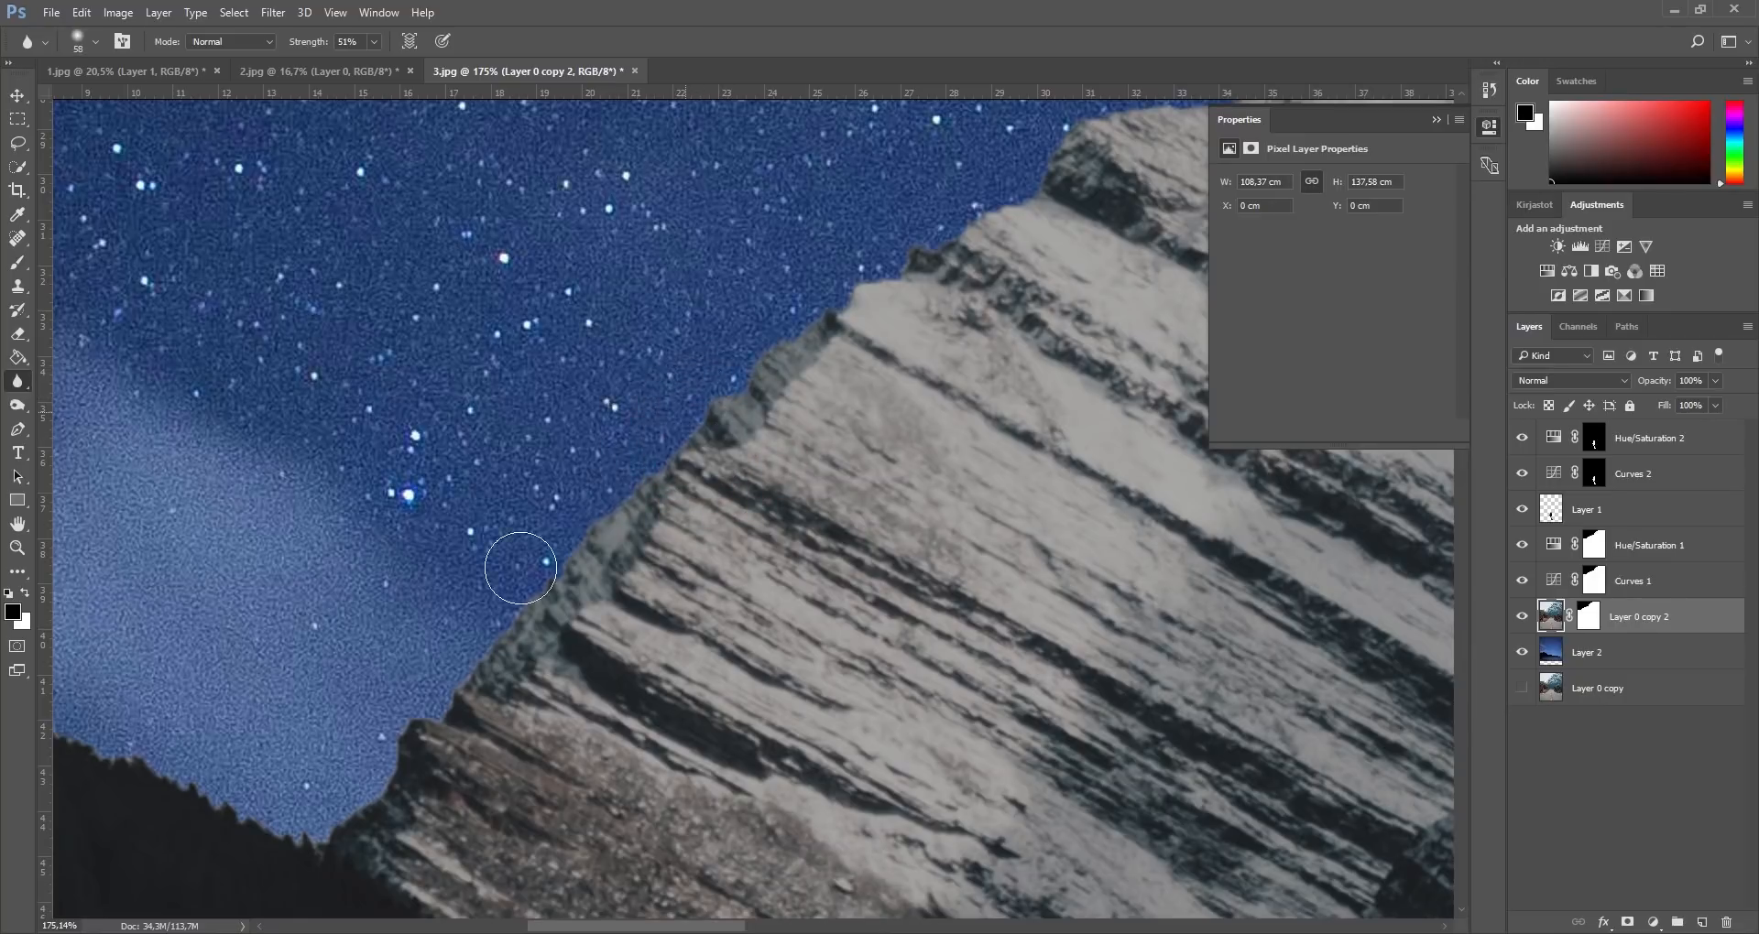
pyautogui.click(1594, 618)
pyautogui.press('x')
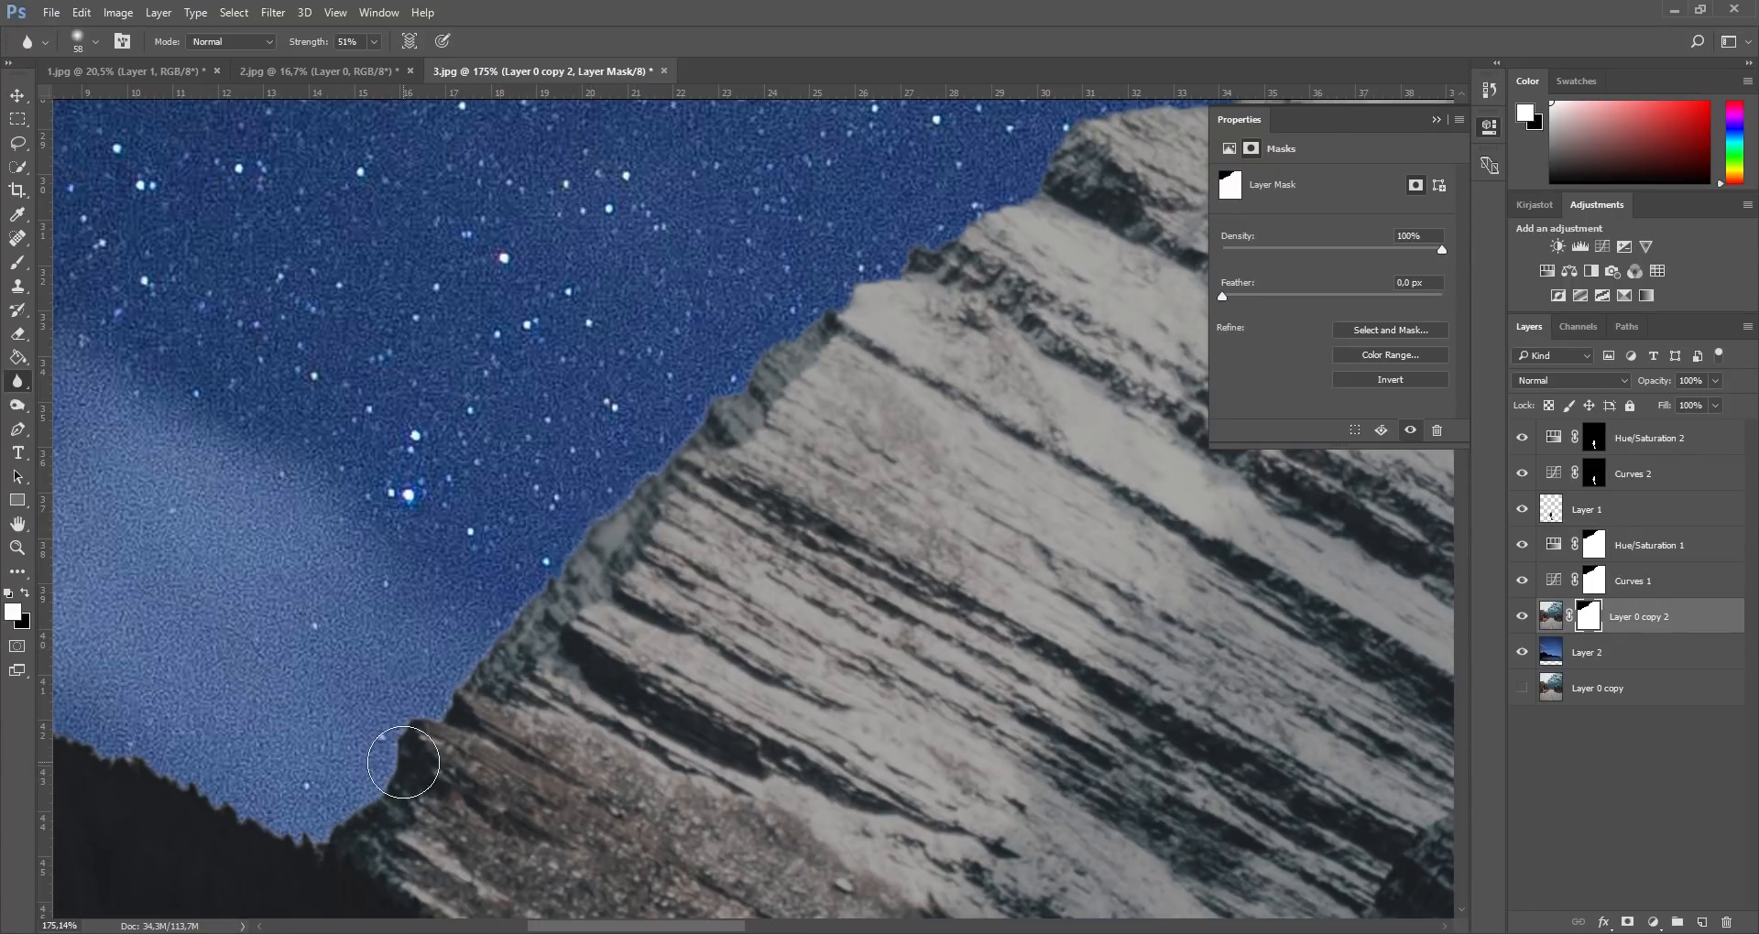
pyautogui.scroll(-3, 705, 459)
pyautogui.scroll(-5, 722, 448)
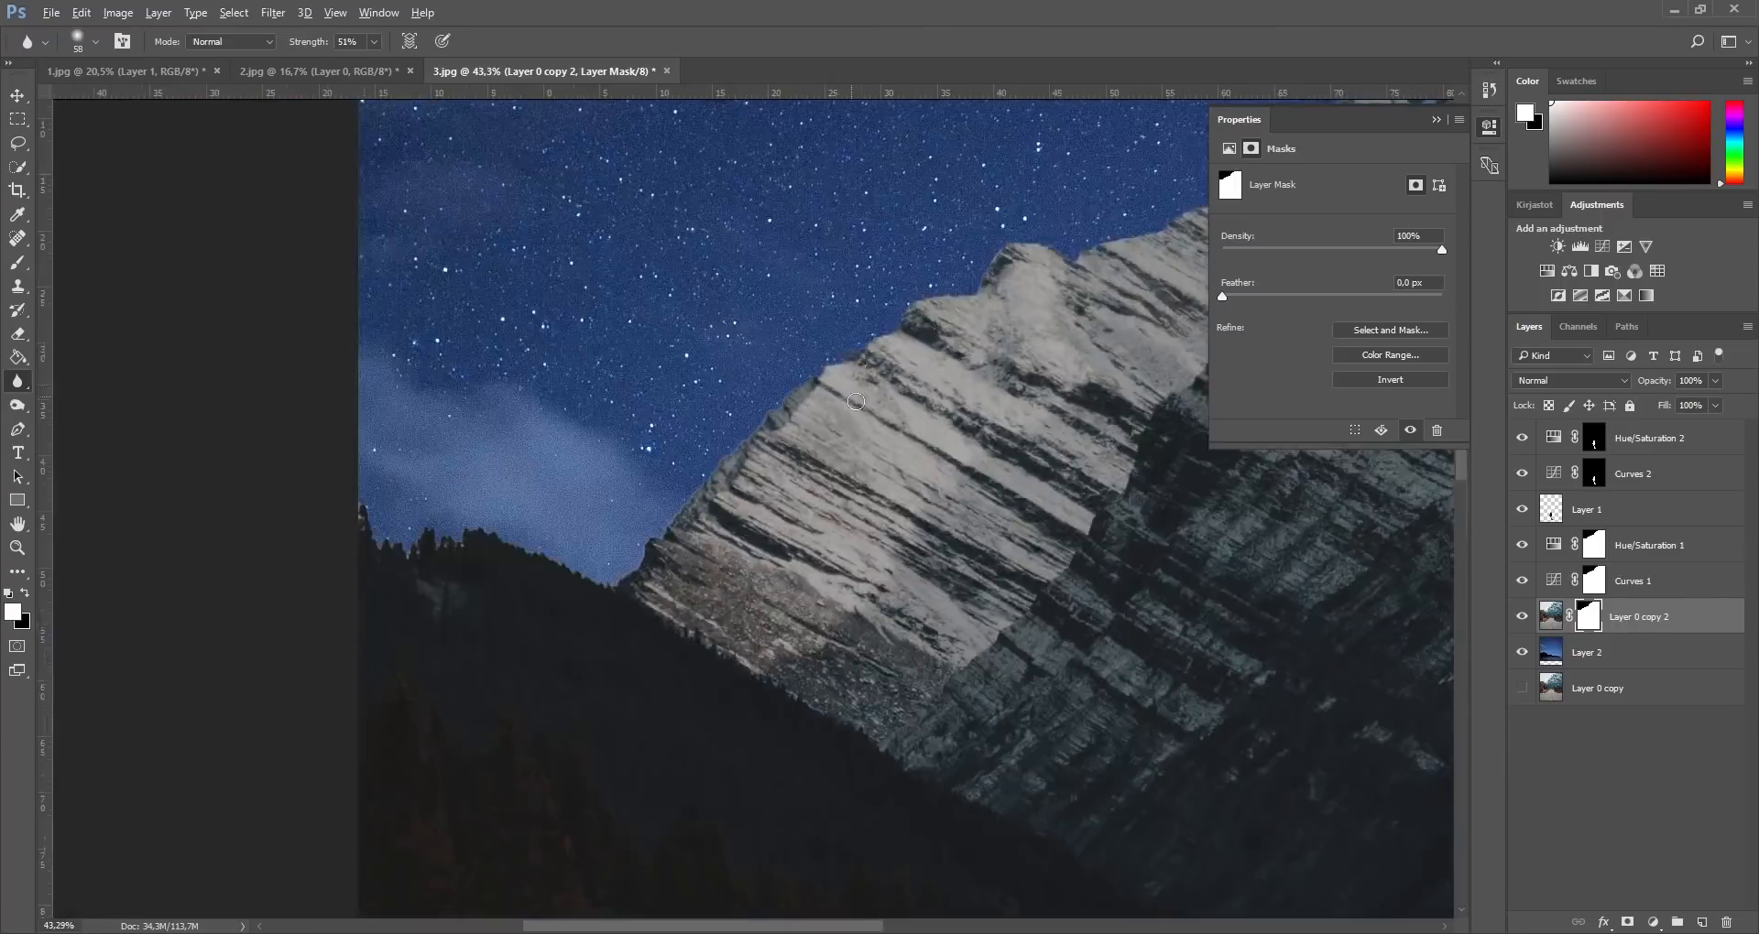
# Step: Enlarge the Blur tool to 340 pixels and soften the mountain ridge on the mask and image of Layer 0 copy 2
pyautogui.press(']')
pyautogui.press(']')
pyautogui.press(']')
pyautogui.press(']')
pyautogui.press(']')
pyautogui.press(']')
pyautogui.scroll(-3, 1042, 289)
pyautogui.keyDown('alt'); pyautogui.rightClick(1006, 298); pyautogui.keyUp('alt')
pyautogui.hscroll(2, 1119, 259)
pyautogui.hscroll(1, 1118, 260)
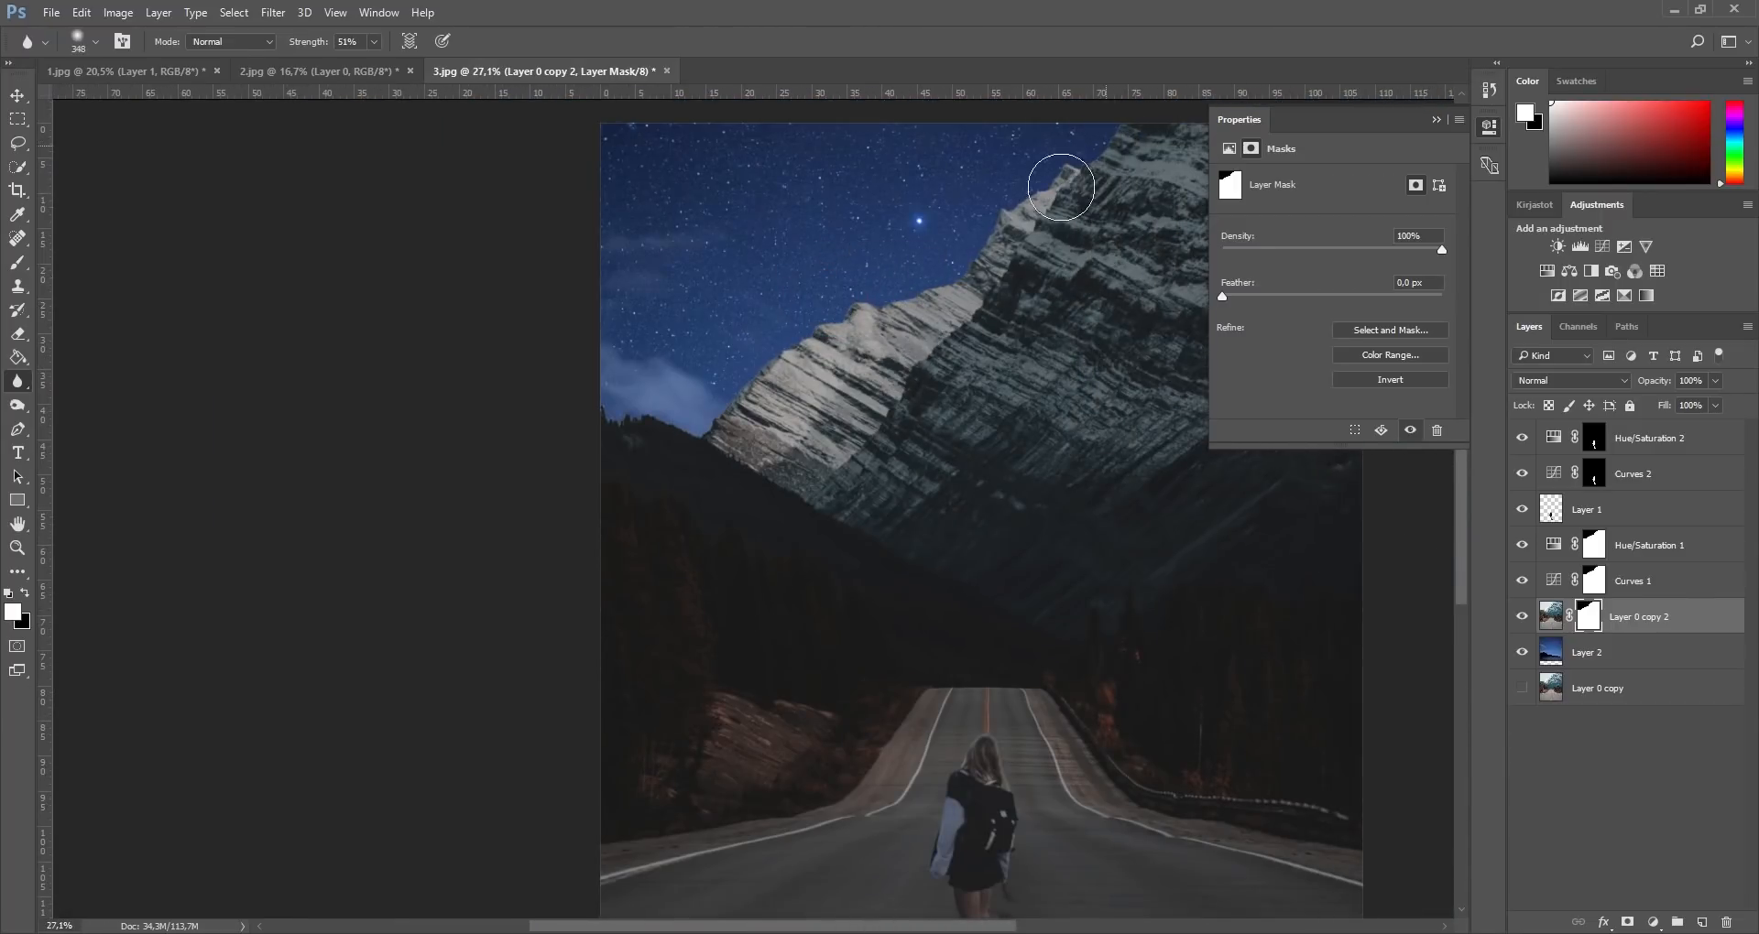
pyautogui.click(1549, 616)
pyautogui.moveTo(754, 389)
pyautogui.mouseDown()
pyautogui.moveTo(998, 240)
pyautogui.moveTo(1070, 171)
pyautogui.moveTo(873, 327)
pyautogui.moveTo(669, 421)
pyautogui.moveTo(613, 403)
pyautogui.mouseUp()
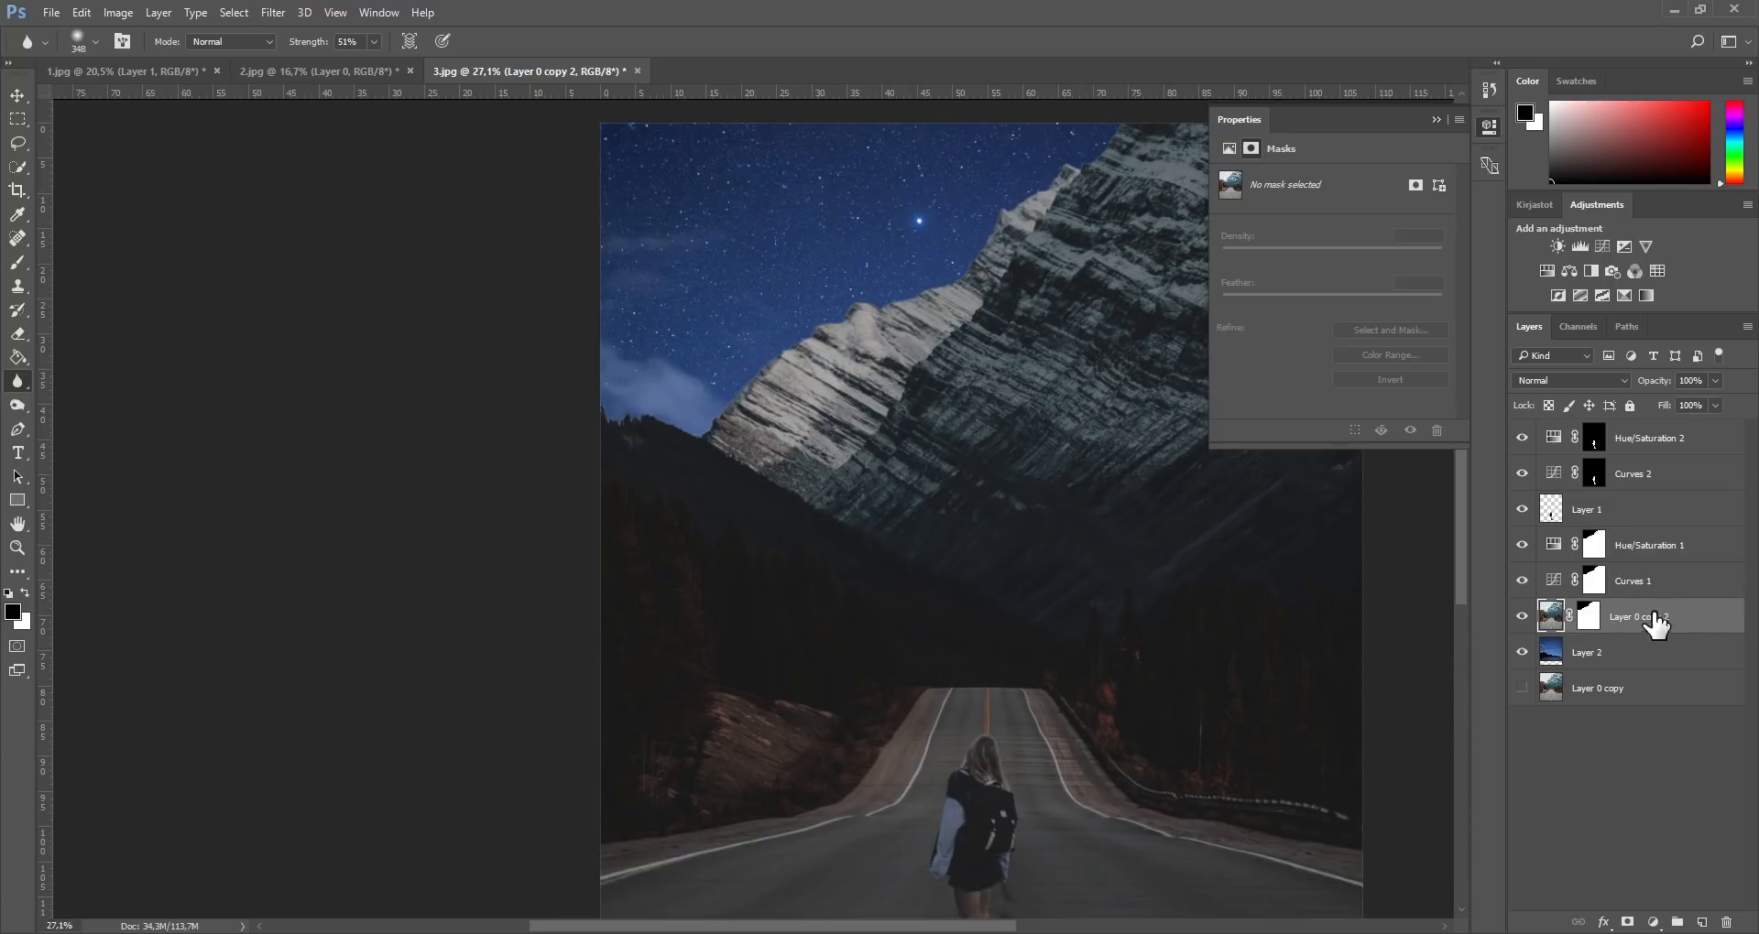
# Step: Soften the mountain ridge edge in the Curves 1 and Hue/Saturation 1 masks using the Blur tool at 163 pixels
pyautogui.click(1594, 579)
pyautogui.press('x')
pyautogui.moveTo(1091, 197); pyautogui.dragTo(1121, 139)
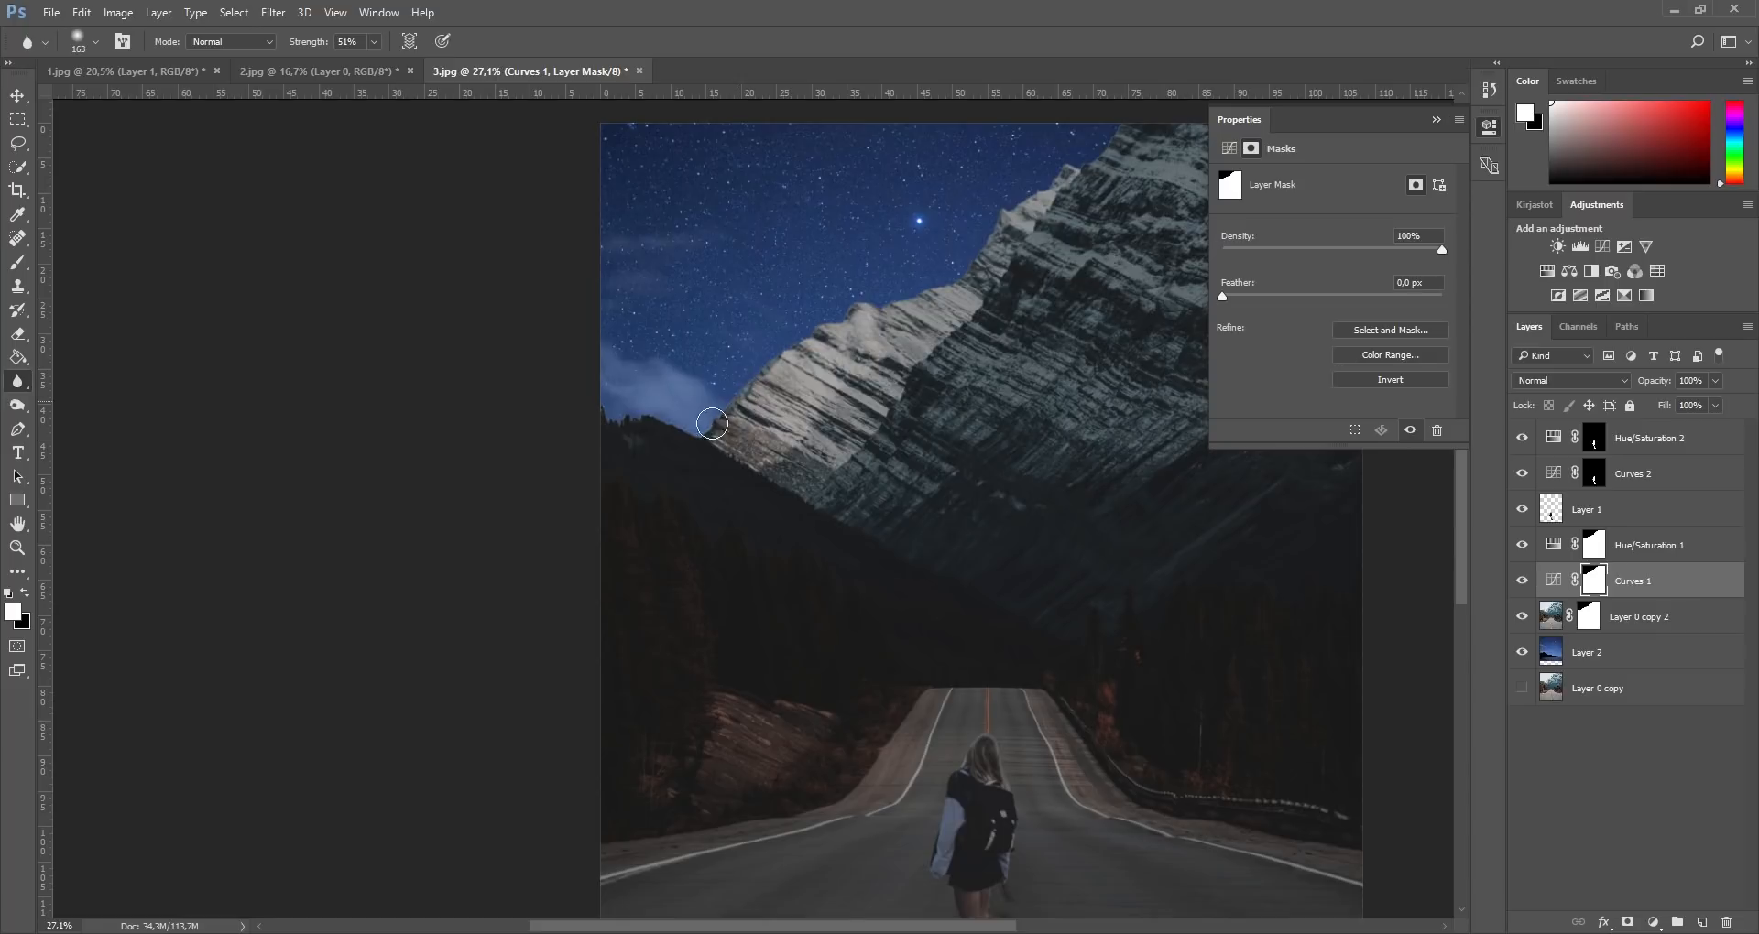
pyautogui.click(1593, 546)
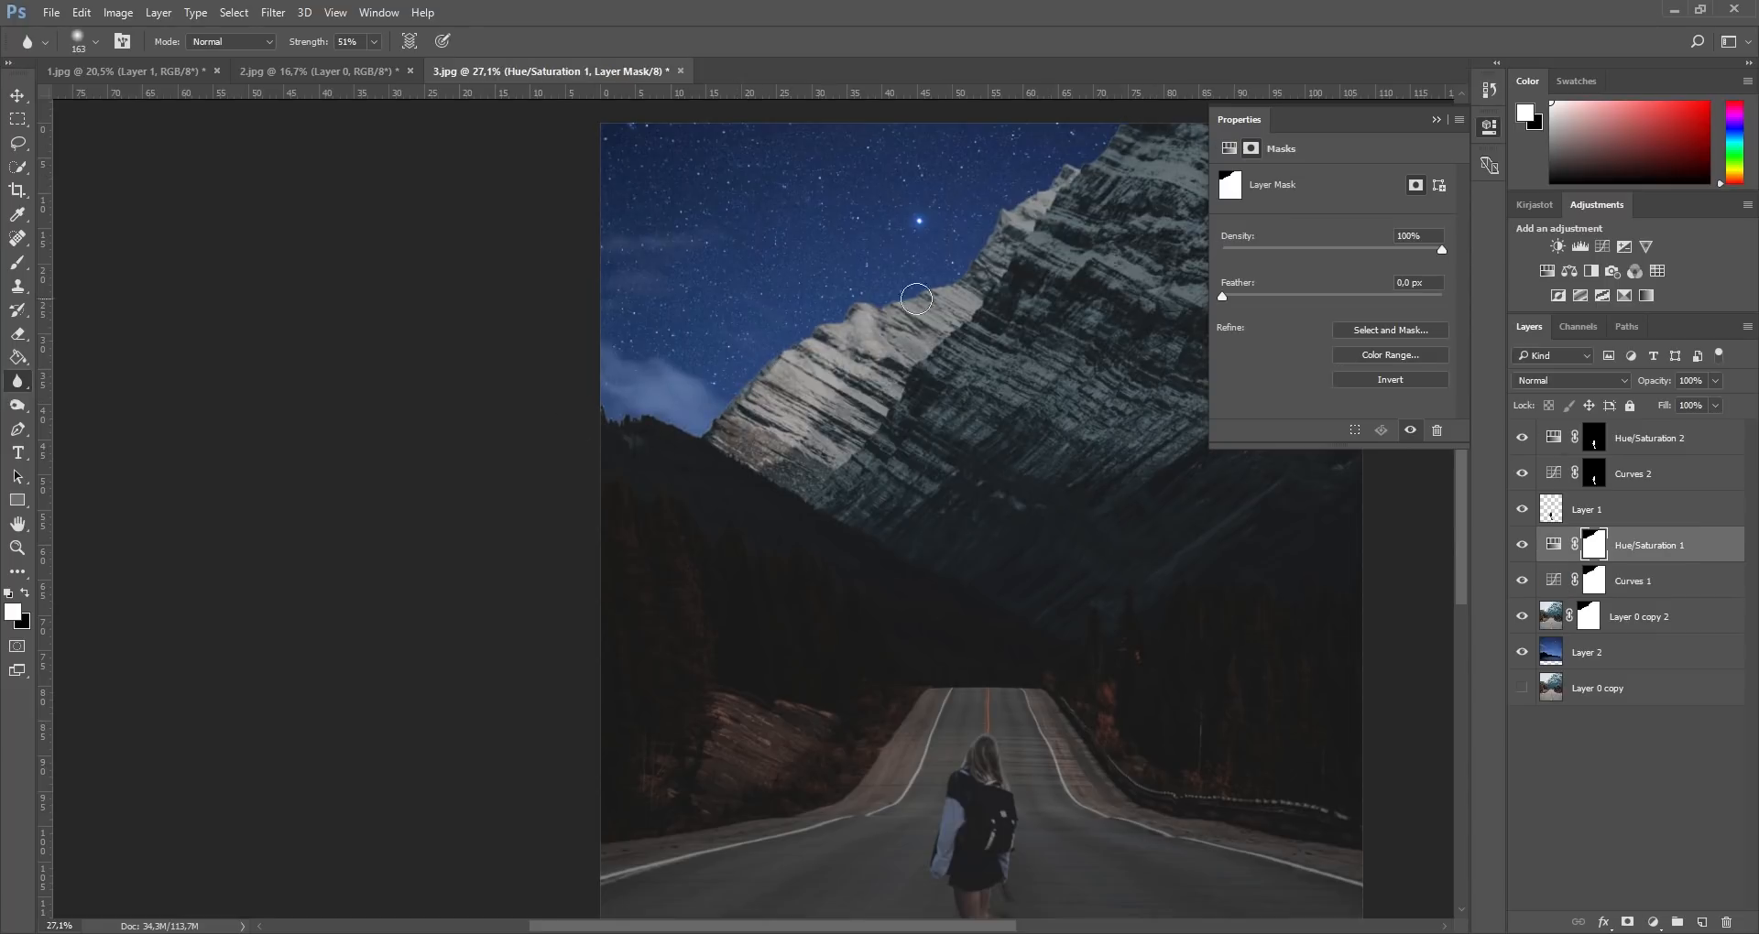
pyautogui.scroll(-5, 1017, 534)
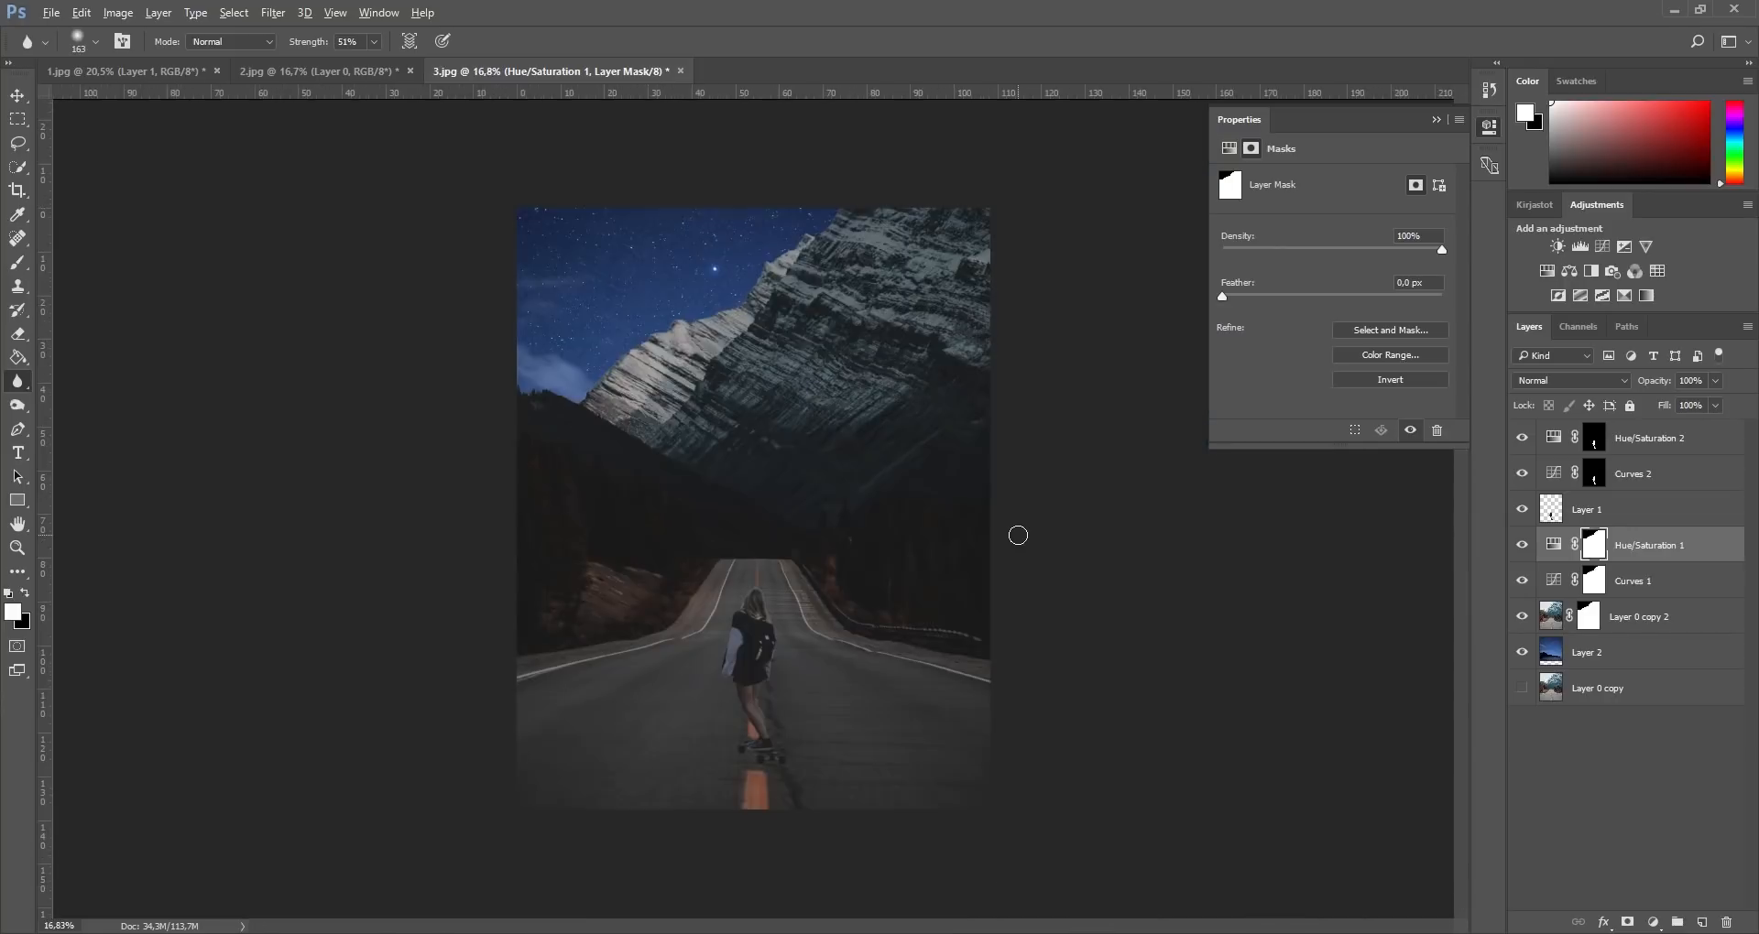
pyautogui.scroll(-2, 881, 555)
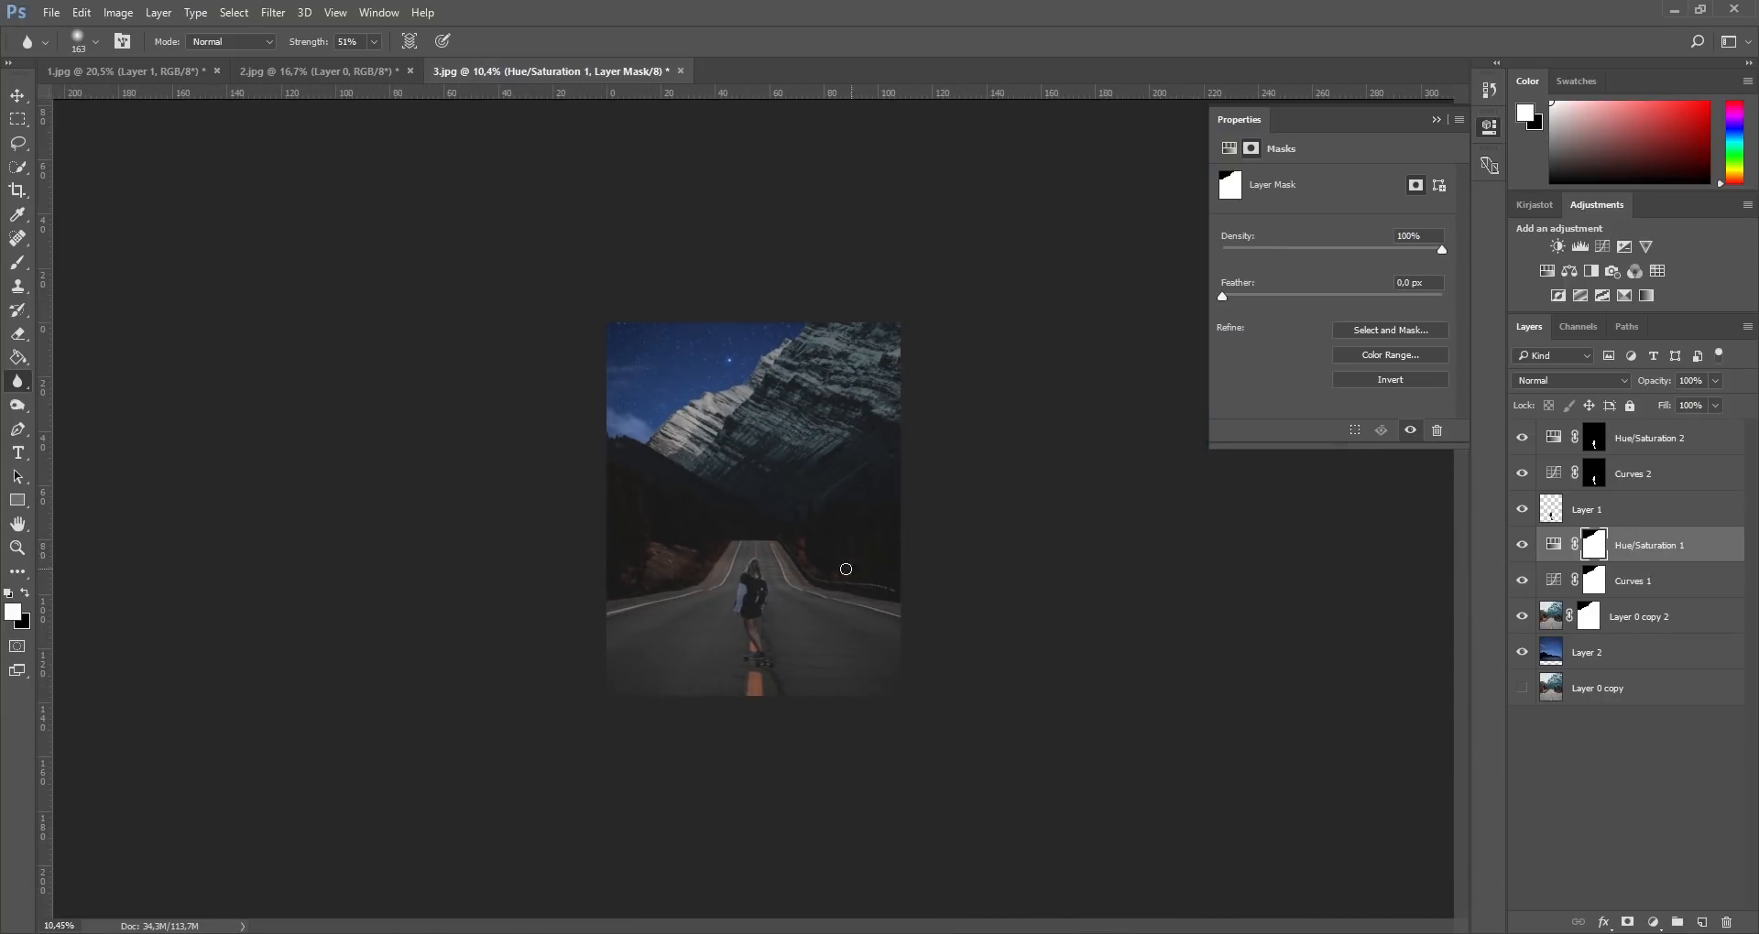
# Step: Darken the highlights on the pale rock face of the Layer 0 copy 2 image using the Burn tool at 25% exposure
pyautogui.scroll(4, 718, 548)
pyautogui.scroll(1, 621, 415)
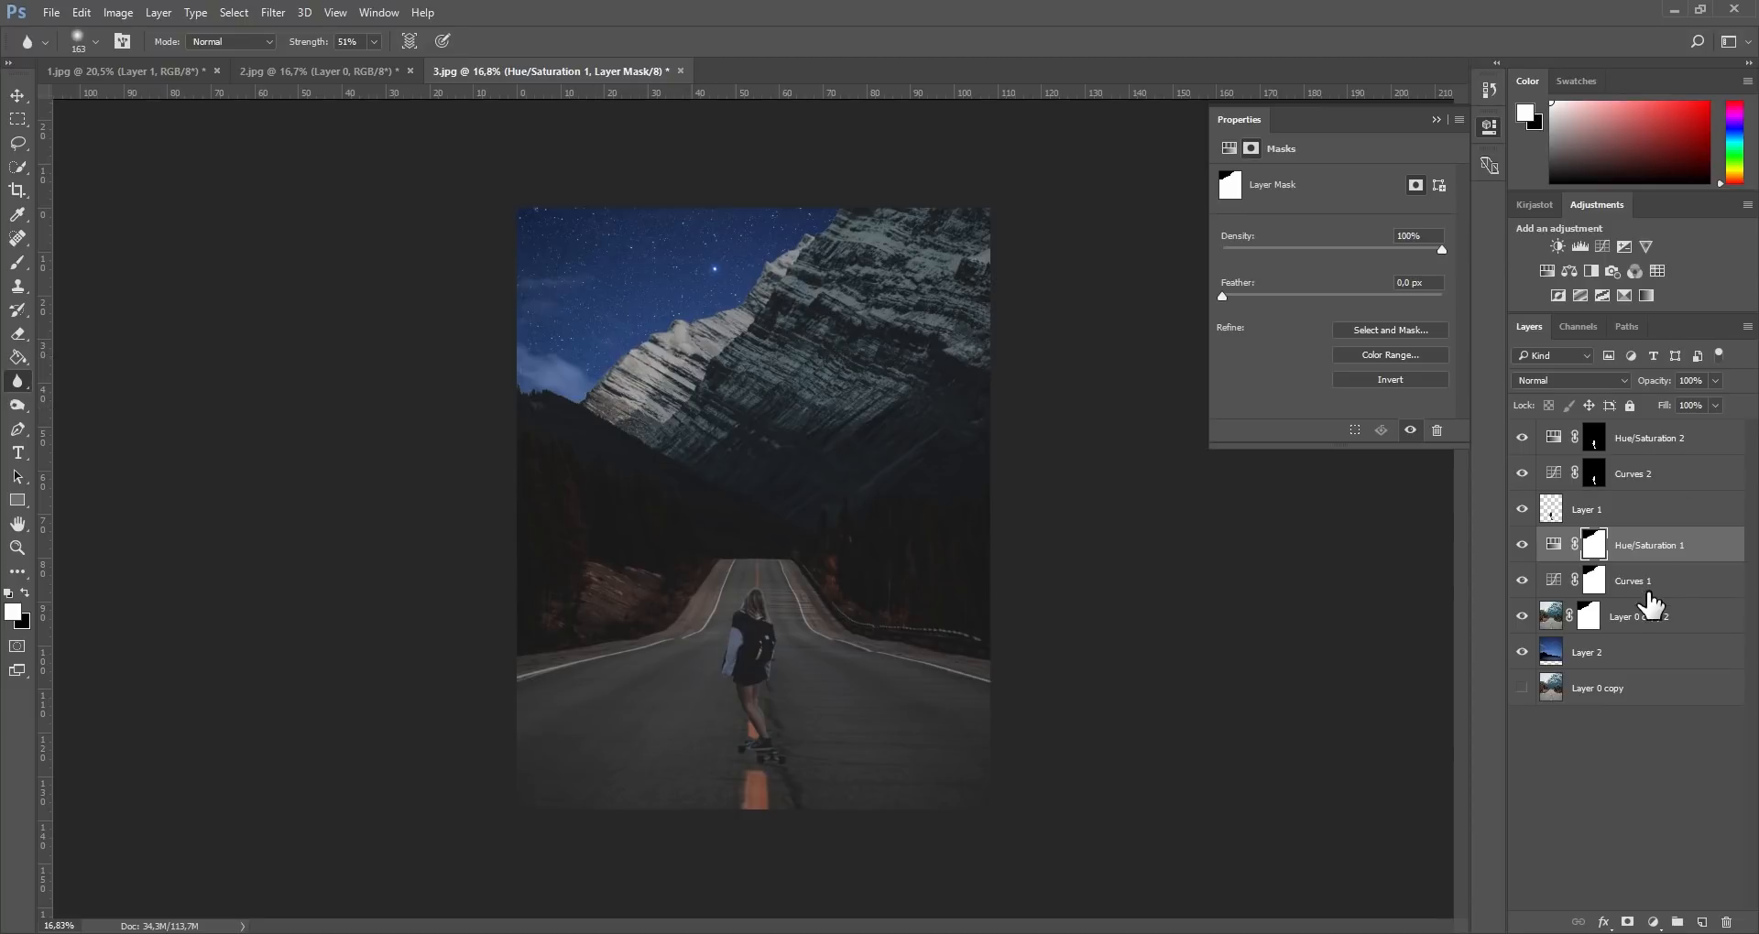
pyautogui.click(1551, 616)
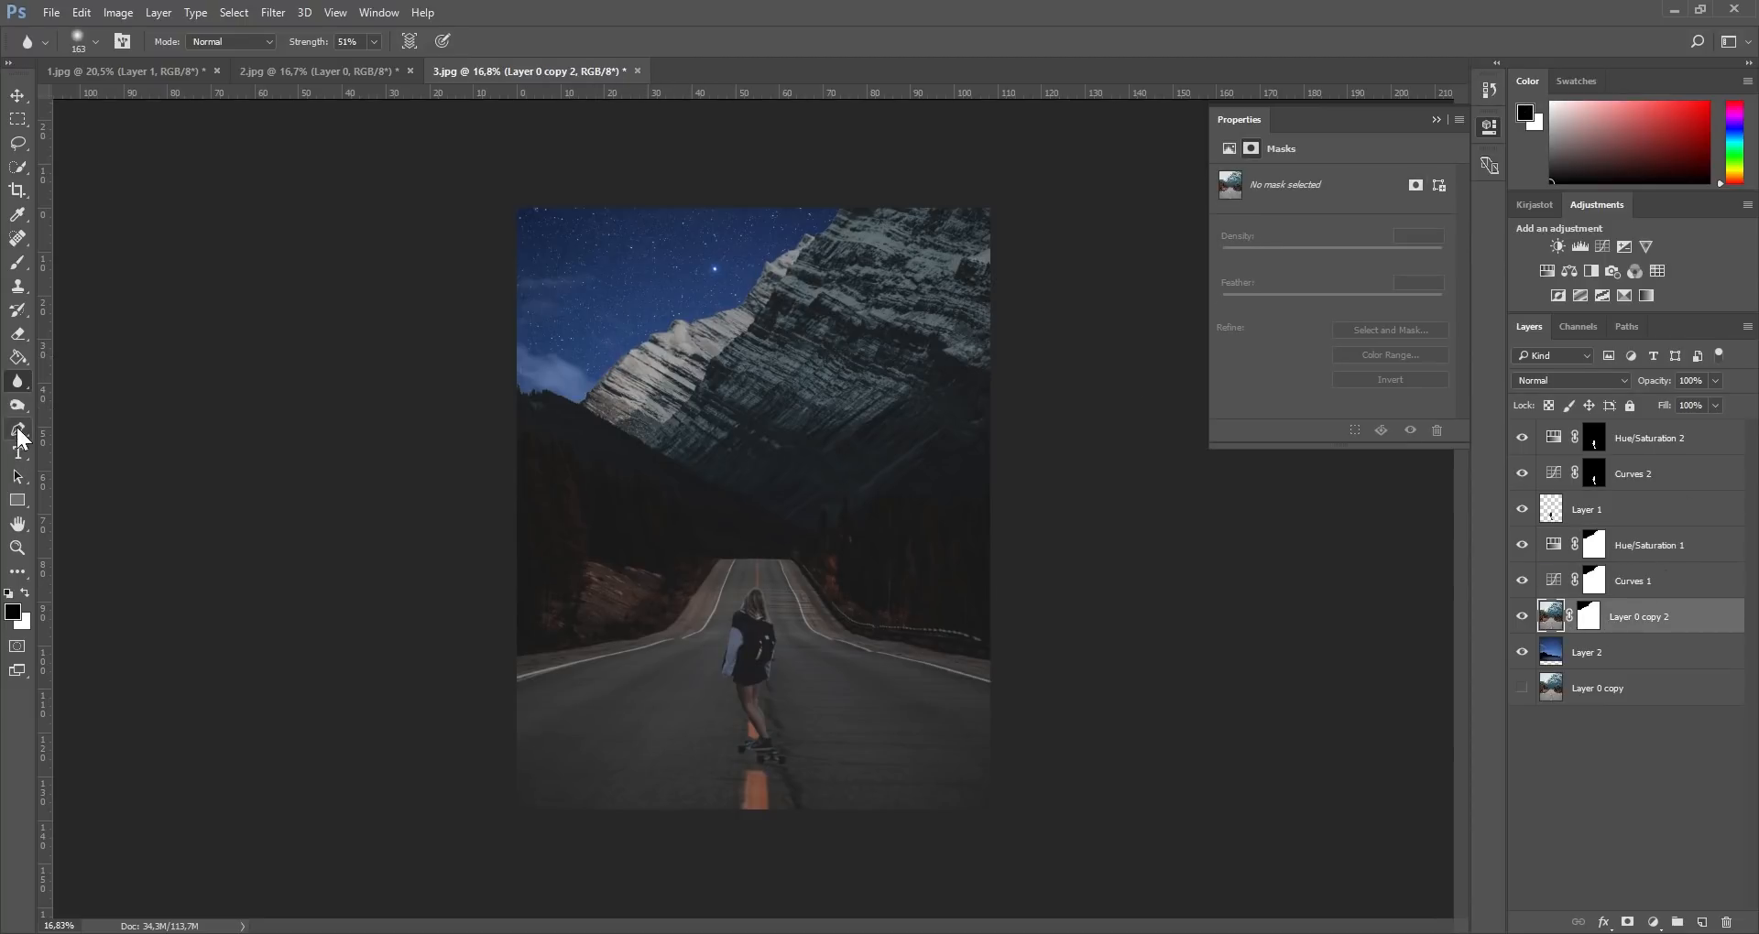
pyautogui.click(18, 405)
pyautogui.moveTo(665, 346); pyautogui.dragTo(693, 344)
pyautogui.click(355, 41)
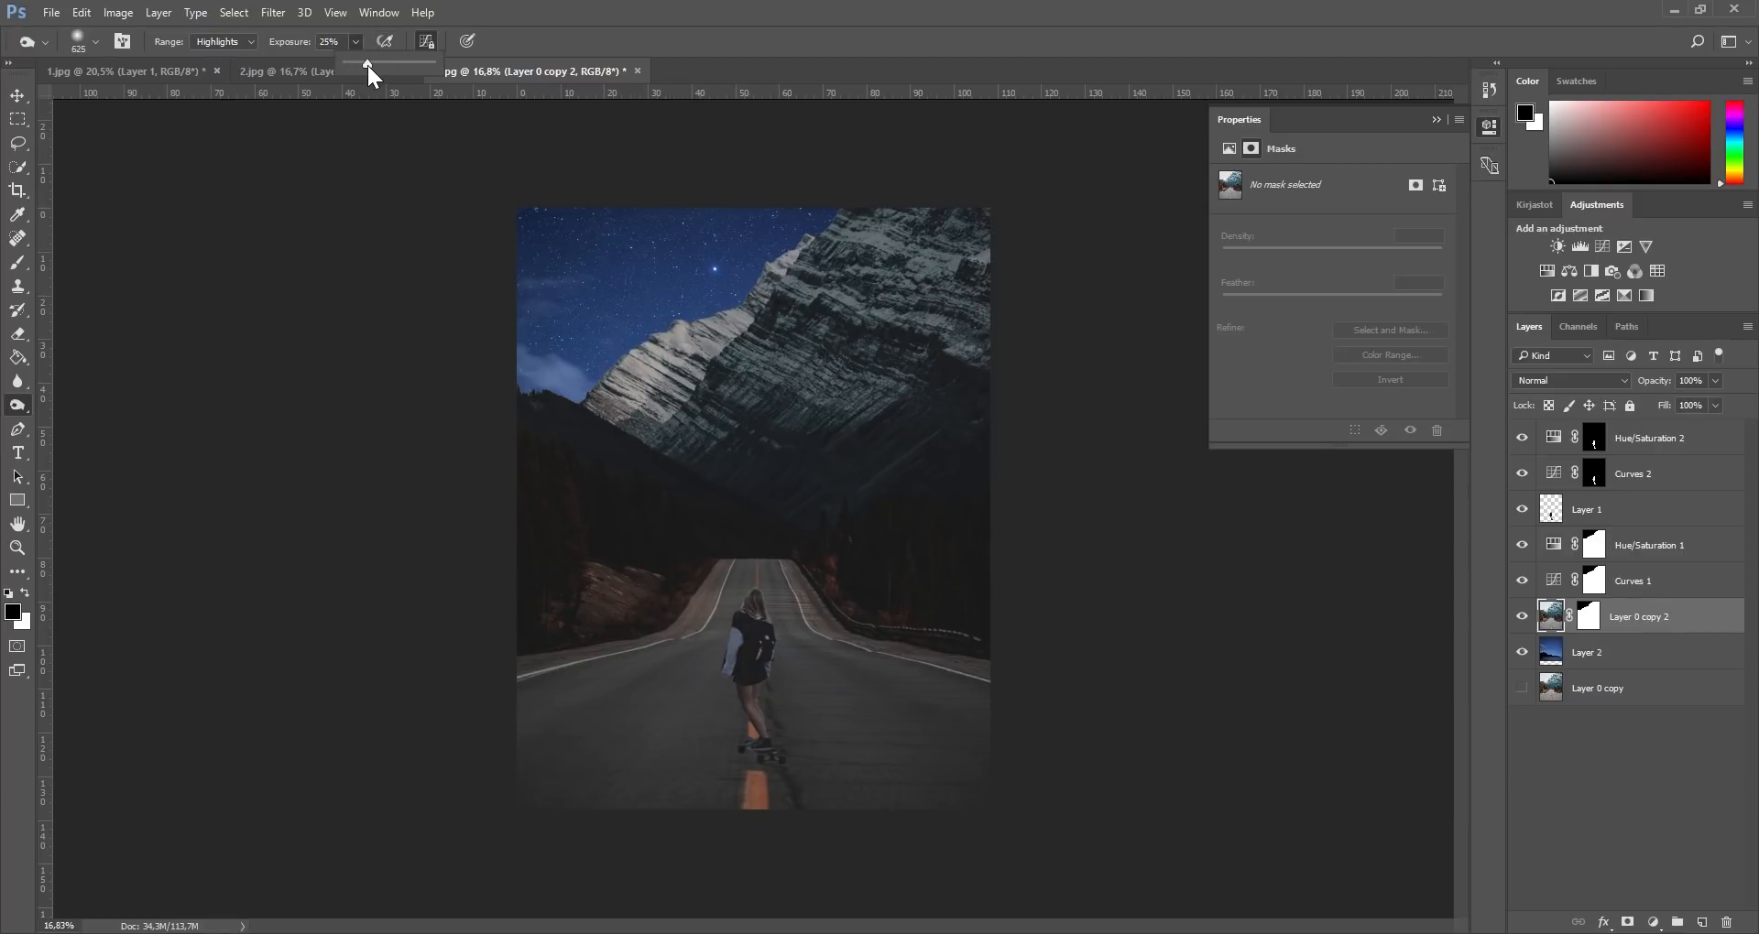
pyautogui.moveTo(656, 313); pyautogui.dragTo(667, 313)
pyautogui.moveTo(669, 317)
pyautogui.mouseDown()
pyautogui.moveTo(797, 242)
pyautogui.moveTo(591, 418)
pyautogui.mouseUp()
pyautogui.hotkey('ctrl', 'z')
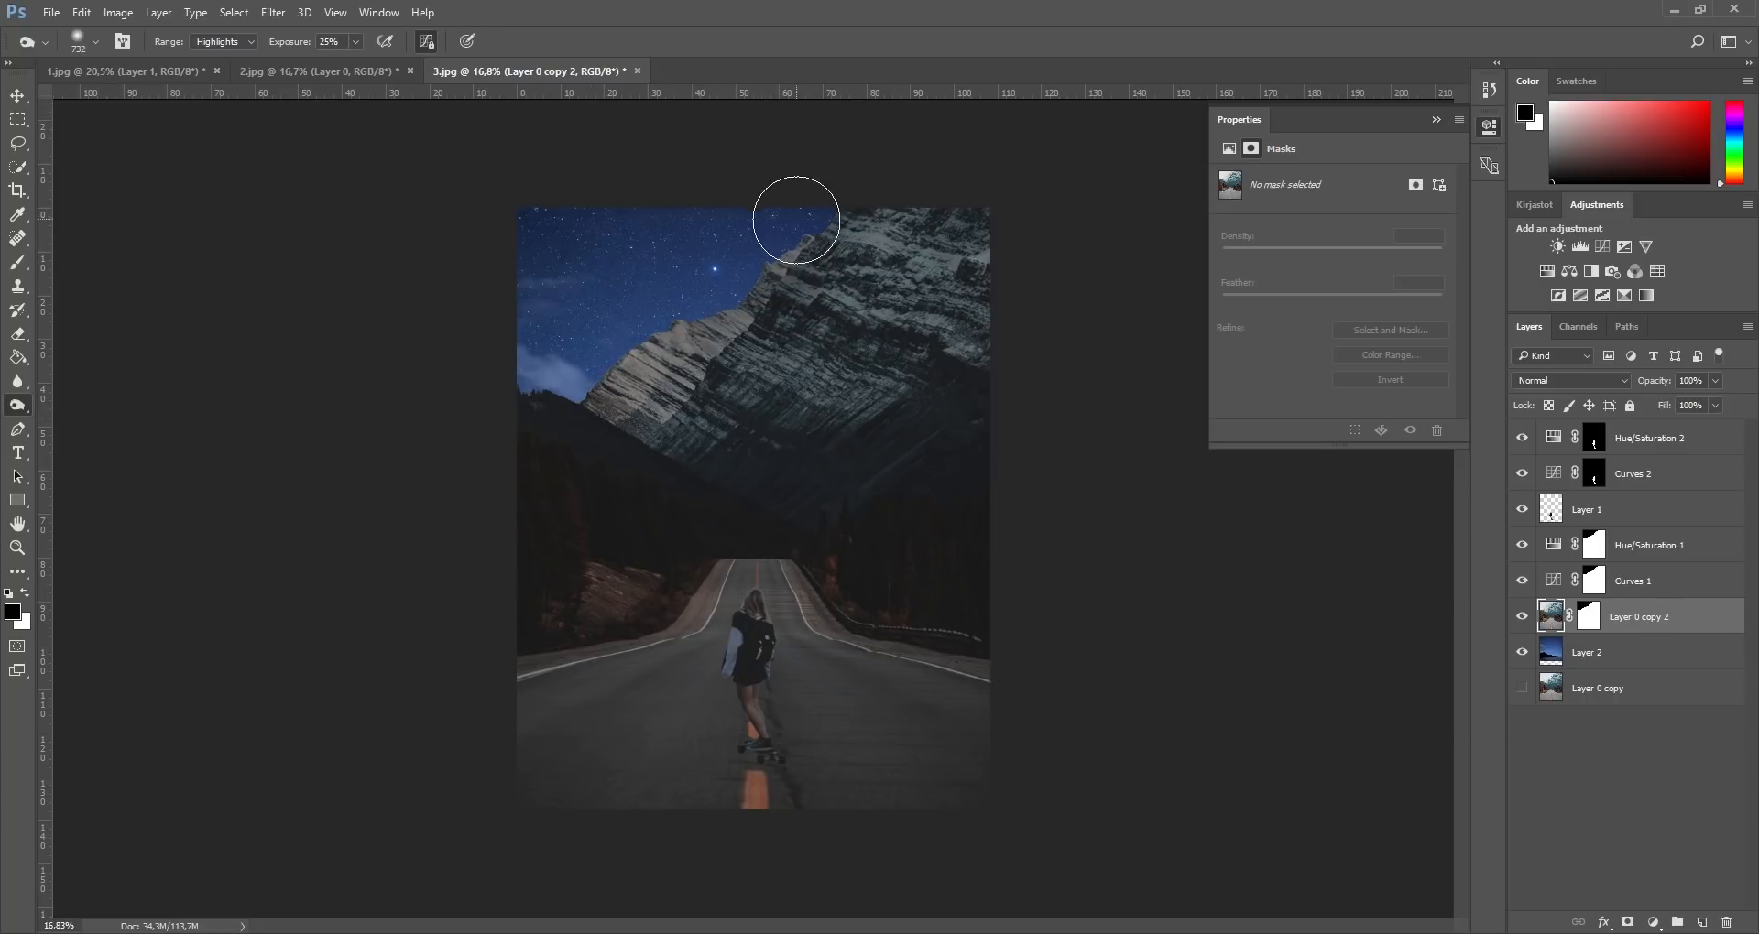
pyautogui.moveTo(692, 367)
pyautogui.mouseDown()
pyautogui.moveTo(674, 360)
pyautogui.moveTo(694, 360)
pyautogui.mouseUp()
pyautogui.moveTo(724, 350)
pyautogui.mouseDown()
pyautogui.moveTo(693, 358)
pyautogui.moveTo(766, 372)
pyautogui.moveTo(706, 384)
pyautogui.moveTo(681, 366)
pyautogui.mouseUp()
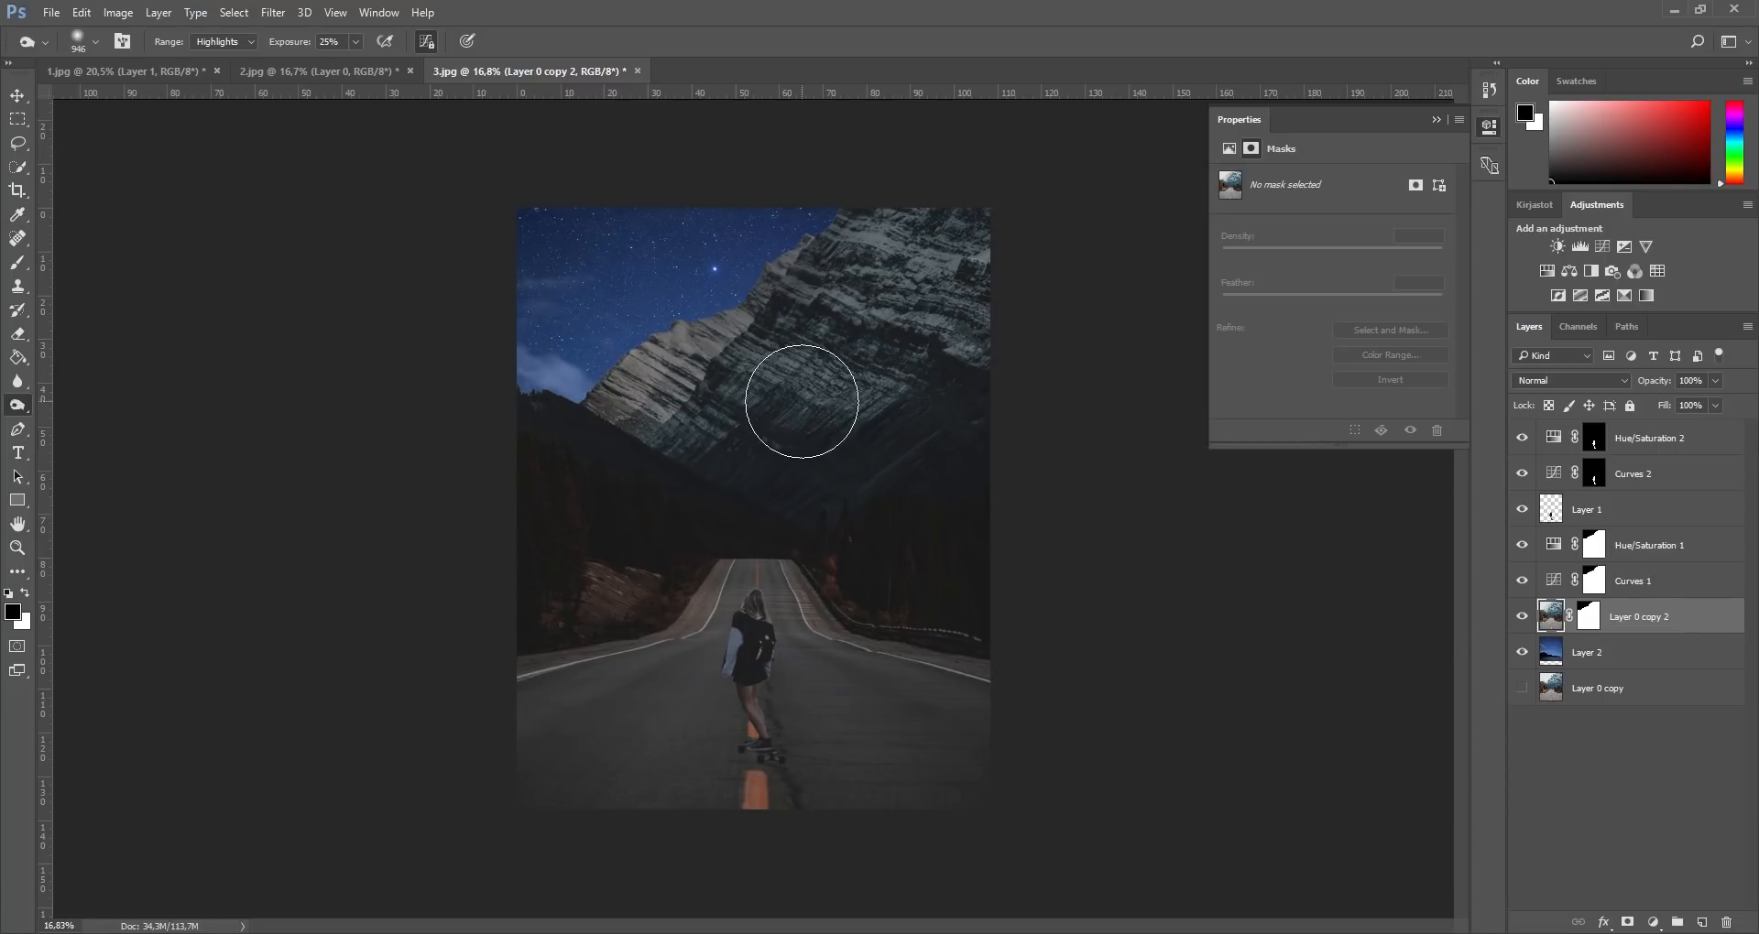
# Step: Enlarge the Burn tool to 1660 pixels and darken the highlights on the upper mountain slope of Layer 0 copy 2
pyautogui.scroll(-4, 801, 400)
pyautogui.moveTo(863, 357); pyautogui.dragTo(875, 308)
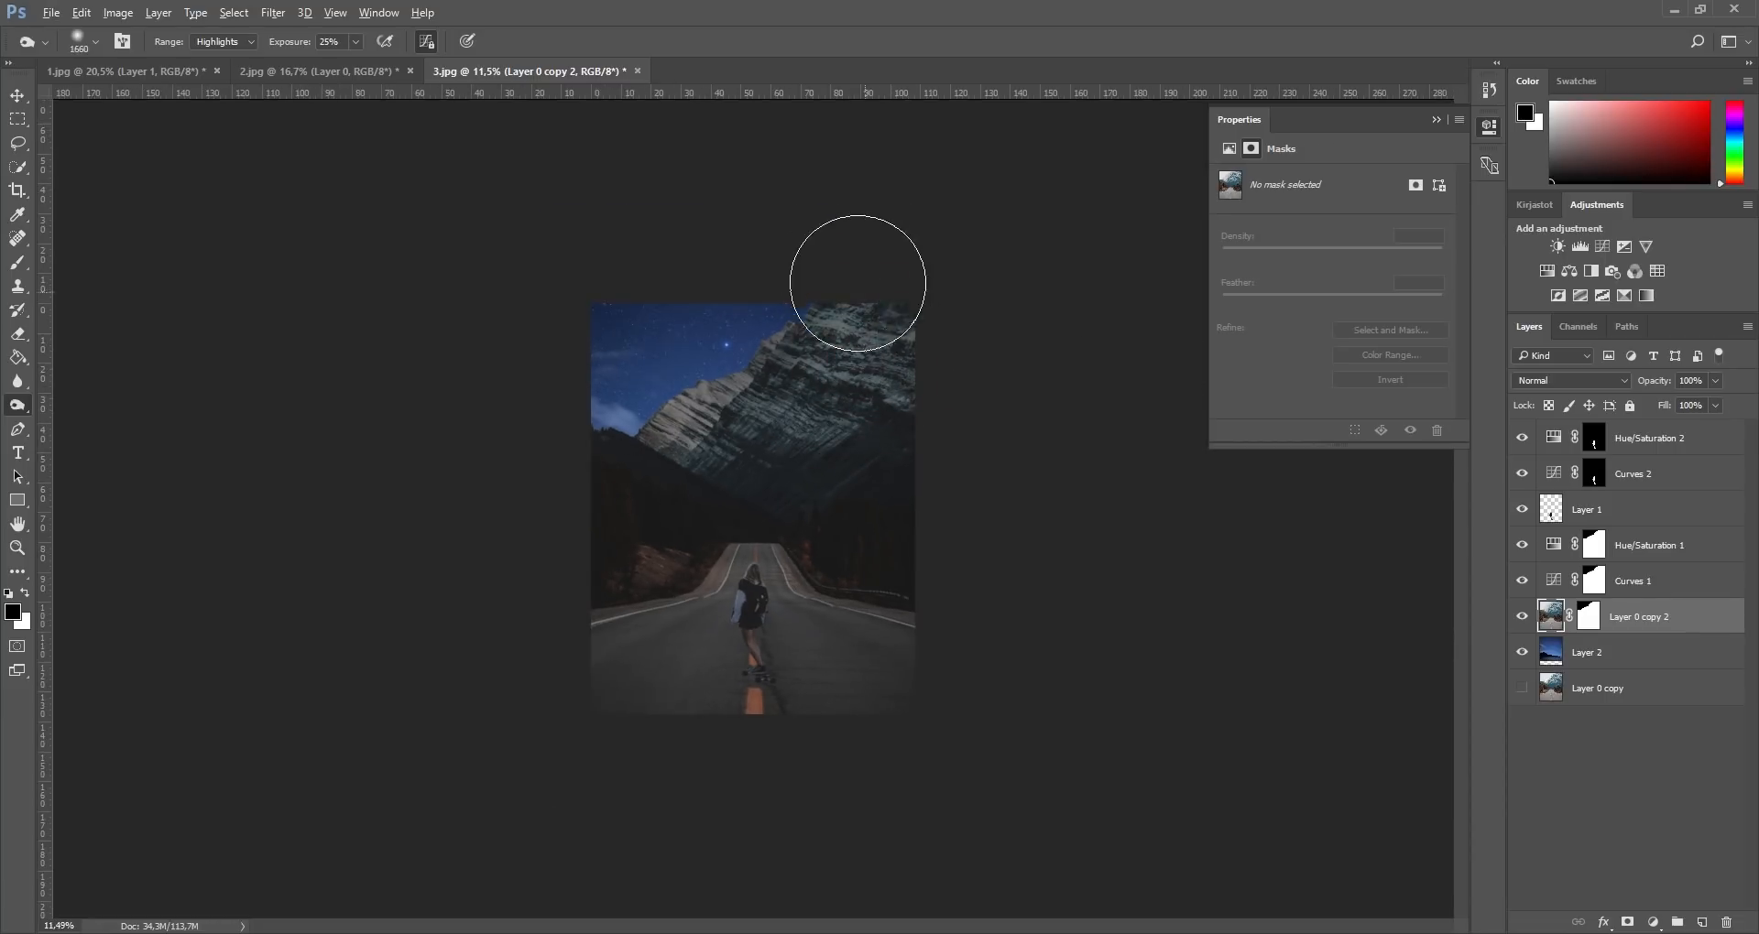
pyautogui.scroll(-2, 883, 550)
pyautogui.scroll(3, 825, 452)
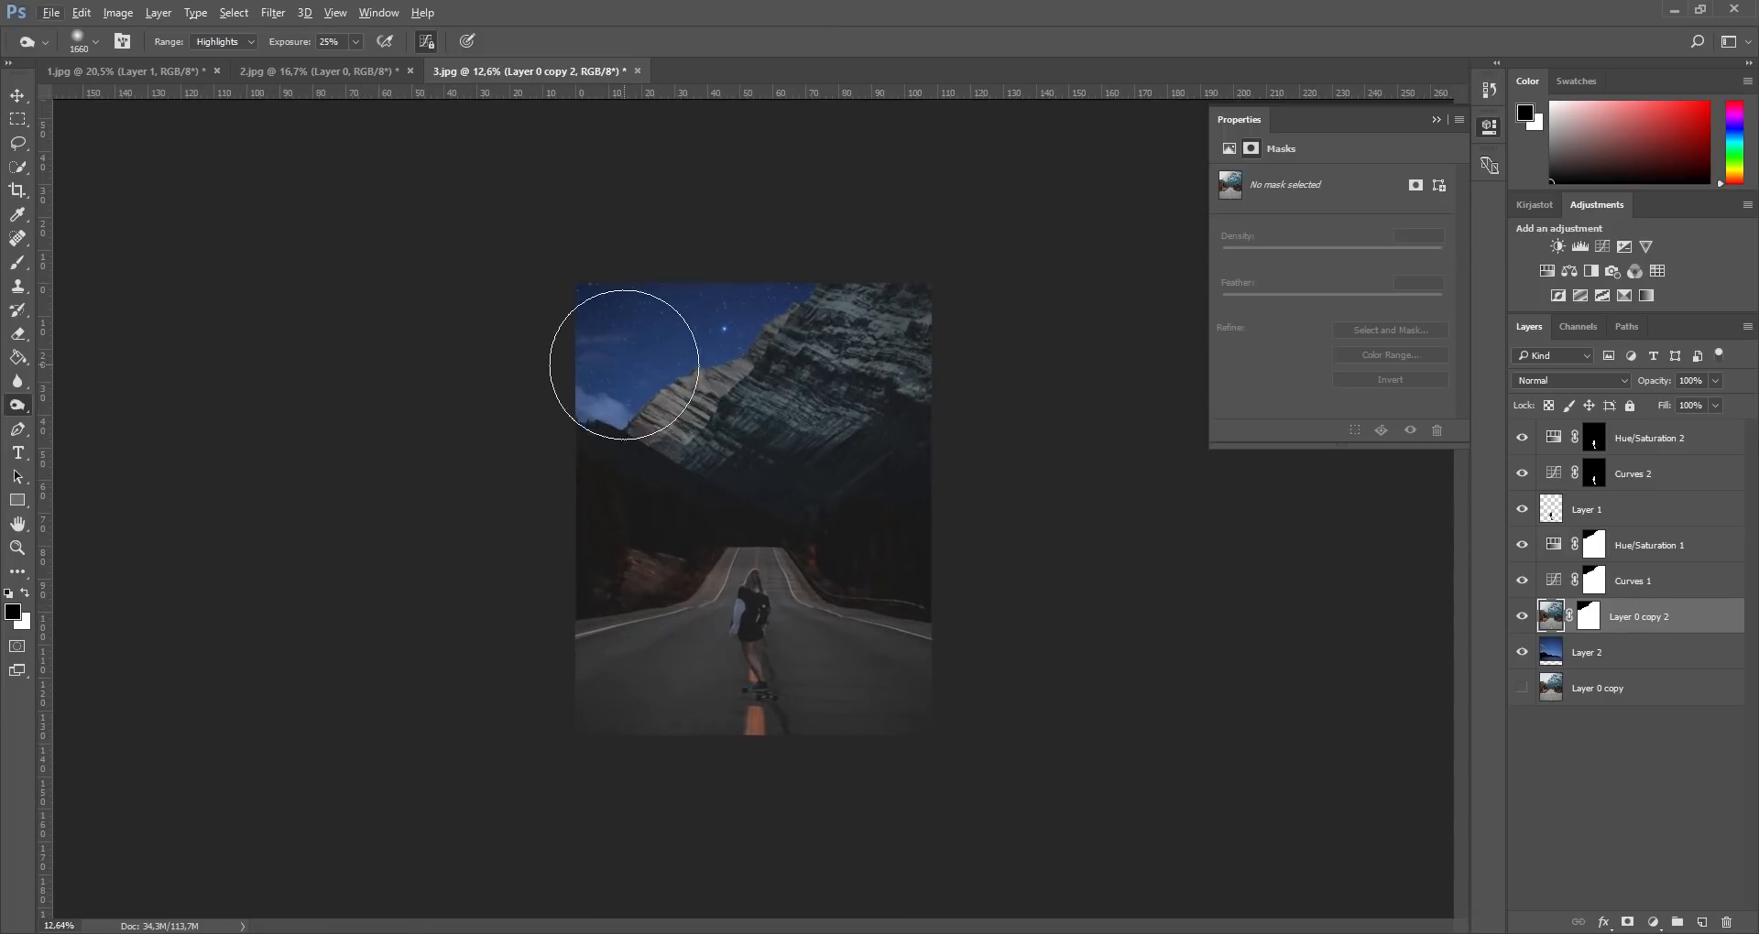
pyautogui.scroll(-3, 1007, 641)
pyautogui.scroll(4, 891, 698)
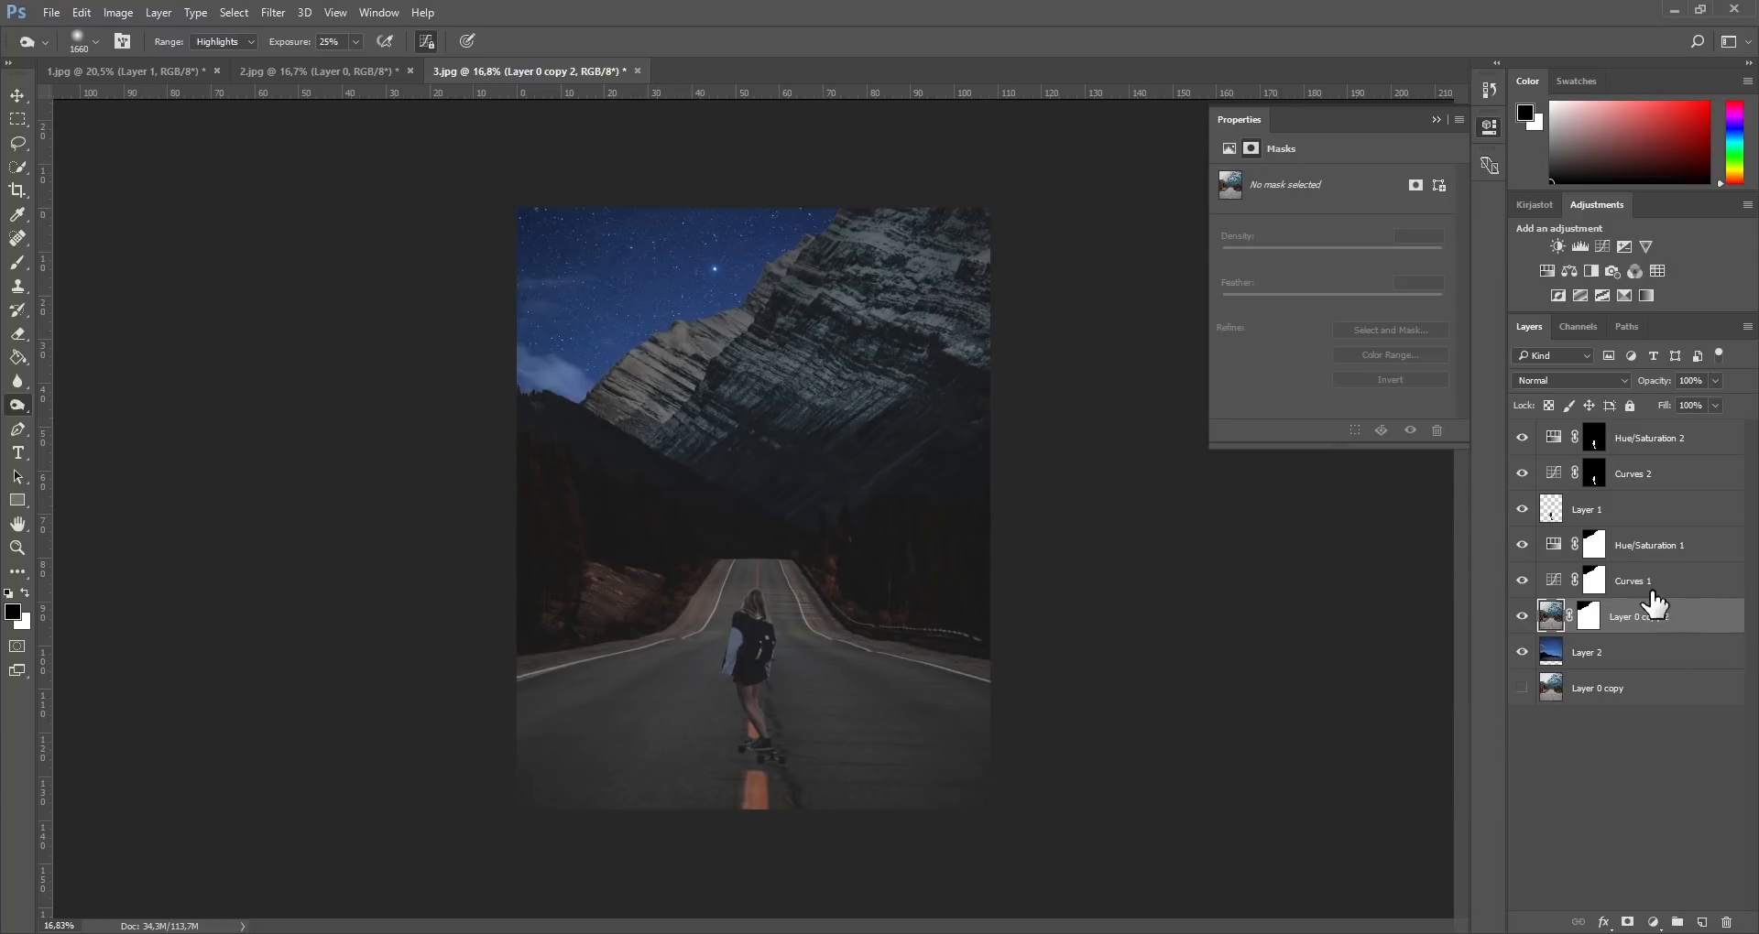
# Step: Sample the pale mountain face with the Hue/Saturation 1 targeted adjustment and strongly reduce the saturation of the Yellows
pyautogui.click(1594, 547)
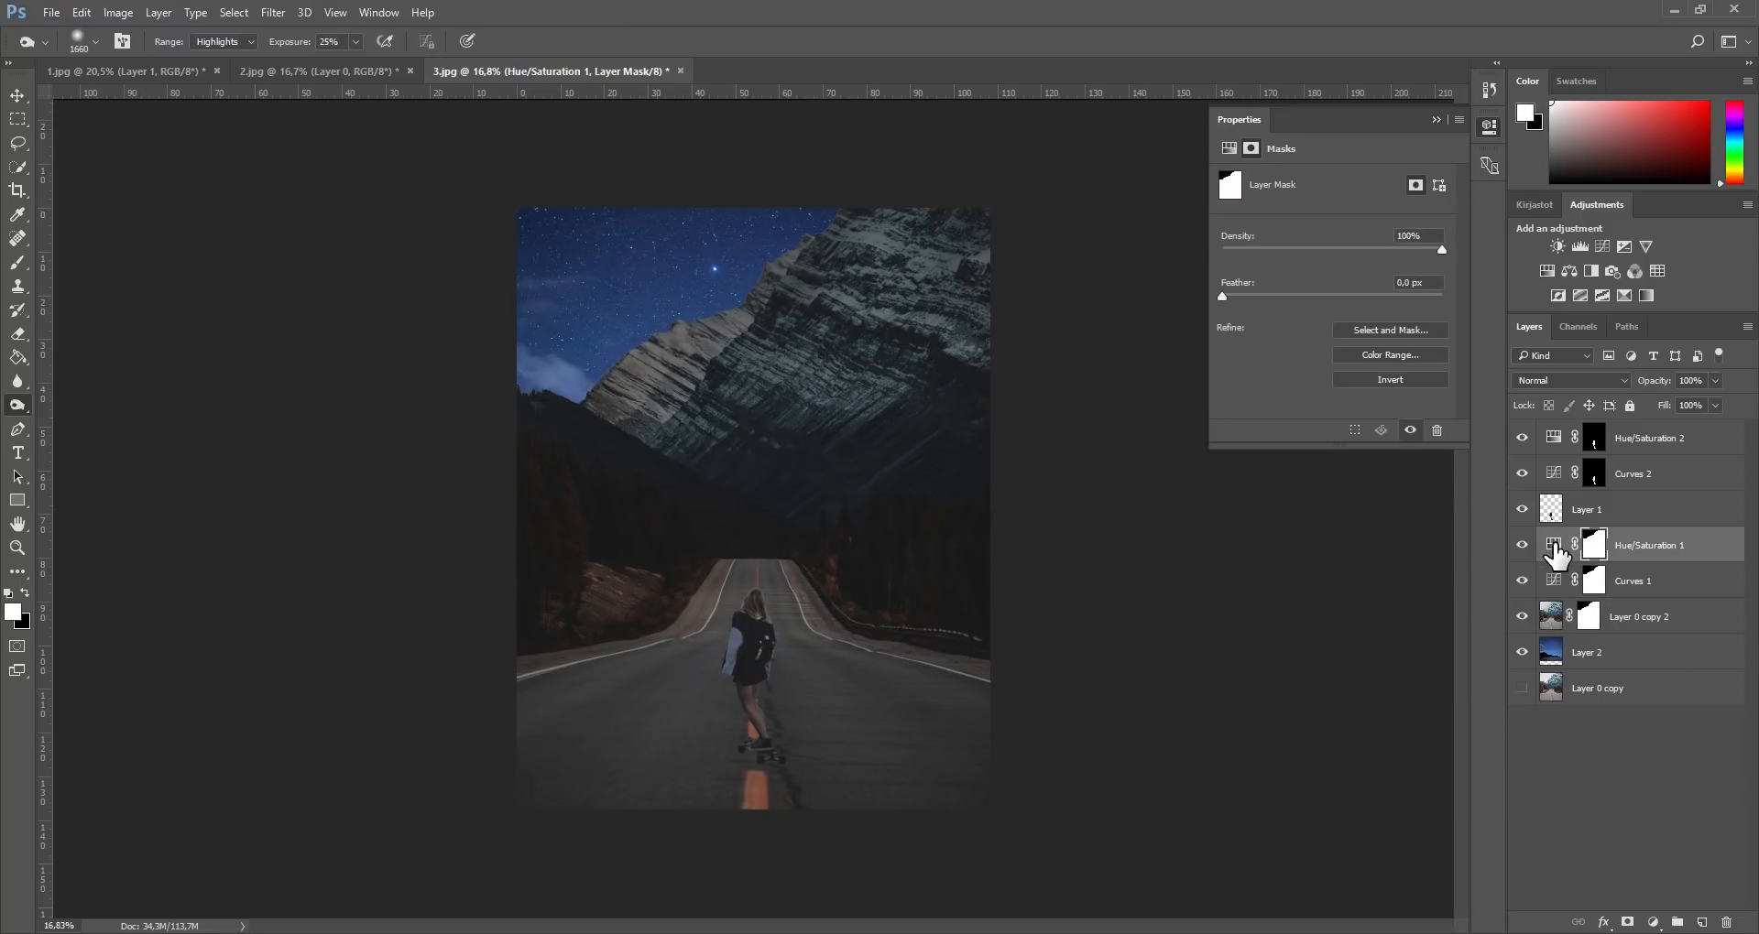
pyautogui.click(1554, 546)
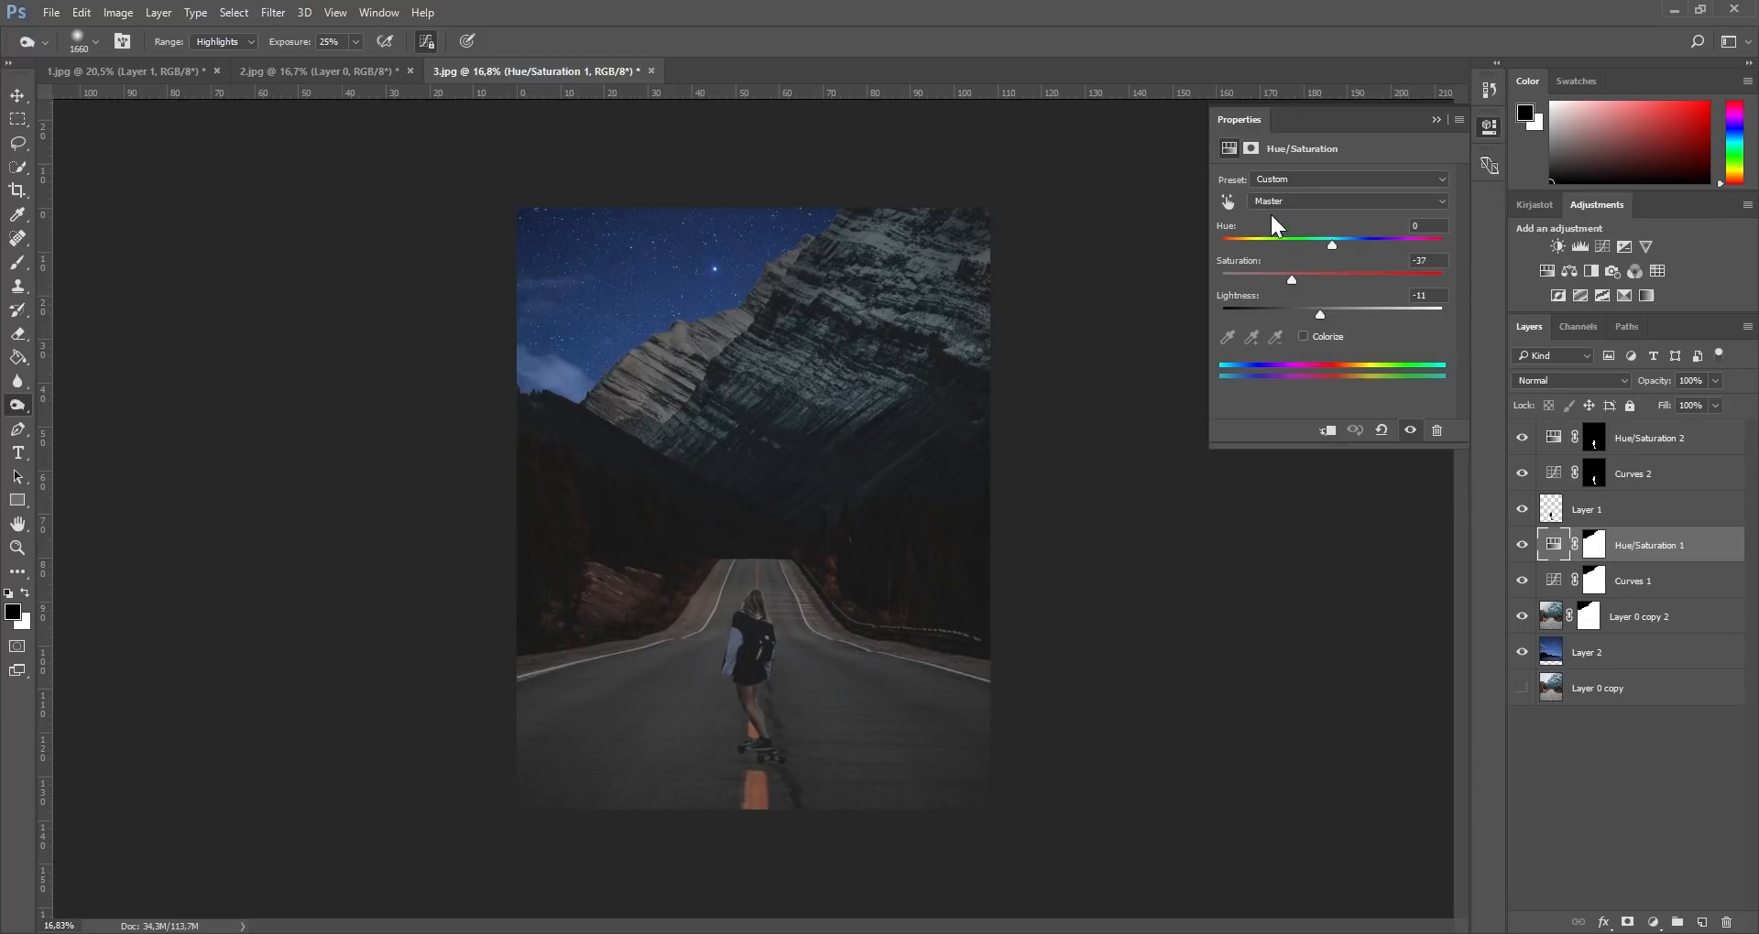
pyautogui.click(1227, 202)
pyautogui.click(656, 345)
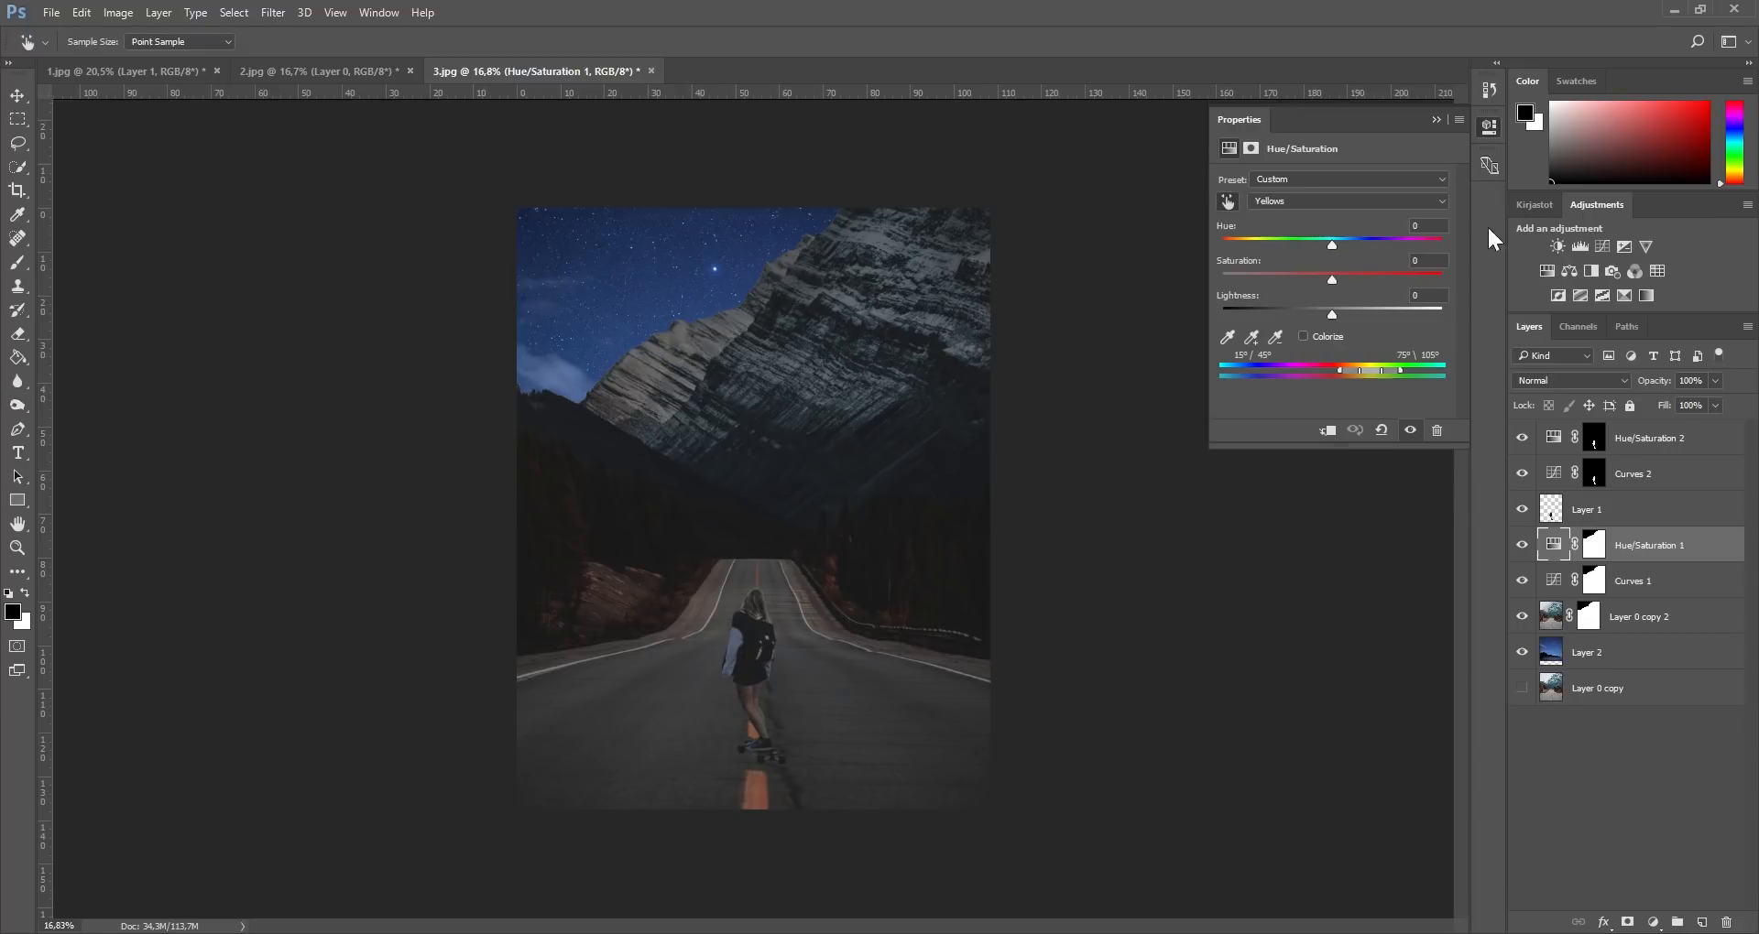
pyautogui.moveTo(1332, 278); pyautogui.dragTo(1156, 266)
# Step: Sample the Reds on the lower mountain ridge in Hue/Saturation 1 and reduce their saturation to about -48
pyautogui.click(639, 367)
pyautogui.click(1314, 279)
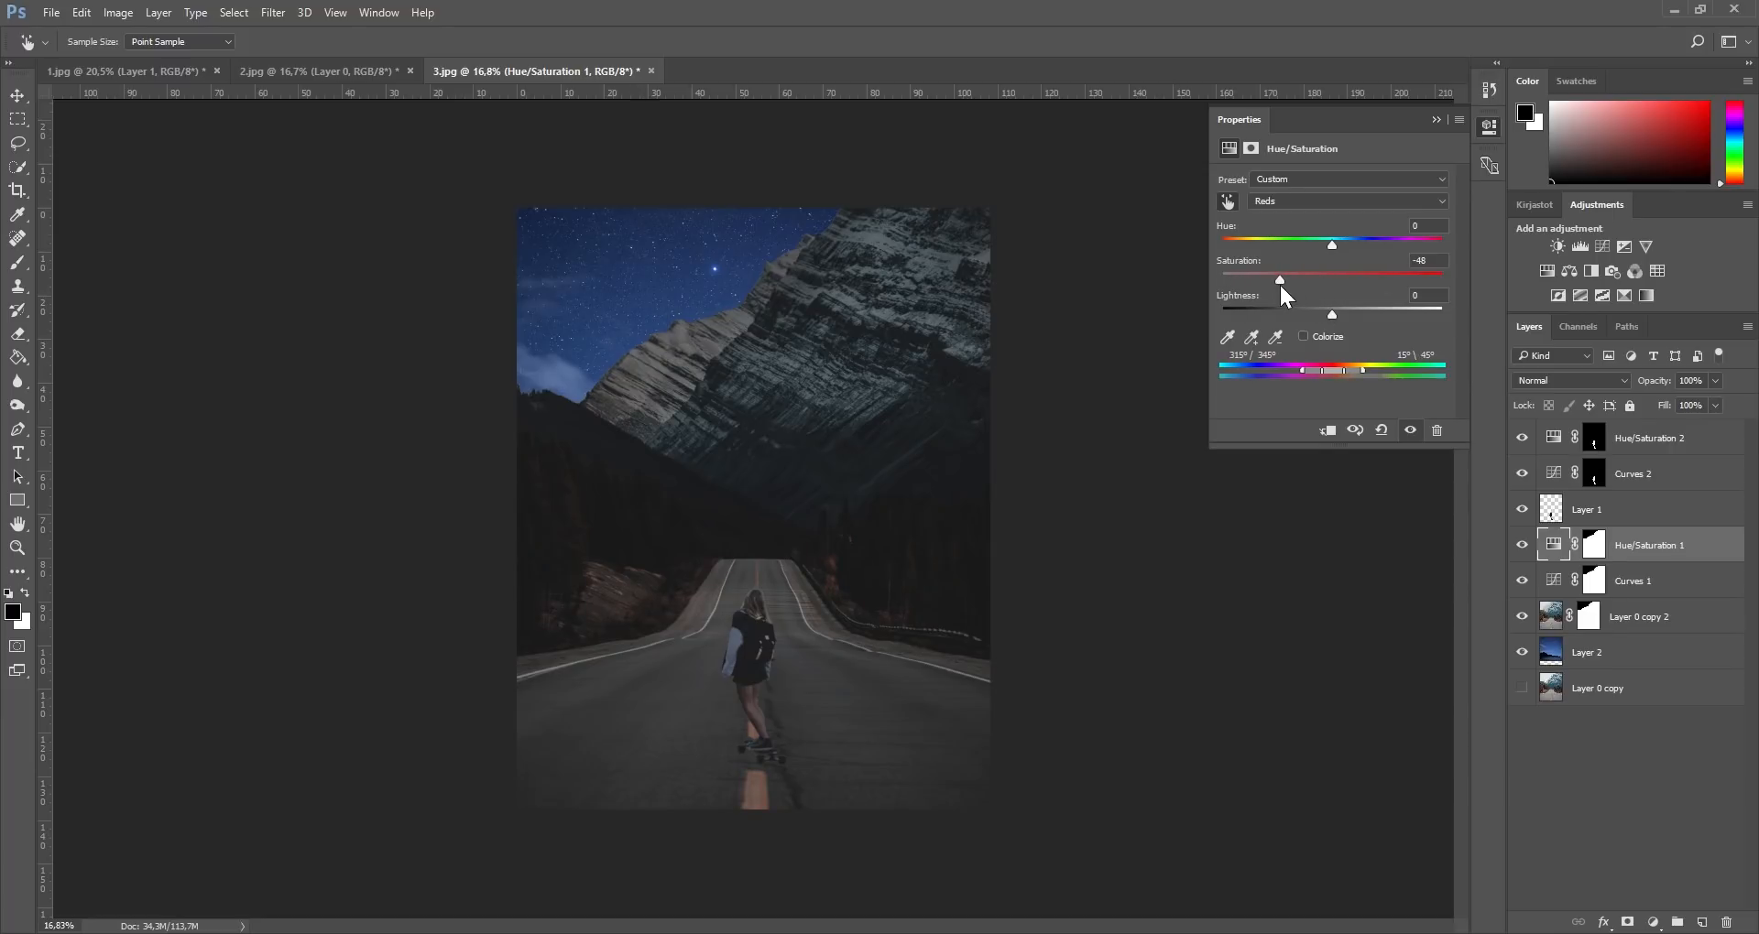
pyautogui.moveTo(1291, 283); pyautogui.dragTo(1284, 282)
pyautogui.scroll(-3, 916, 485)
pyautogui.scroll(2, 875, 508)
pyautogui.scroll(1, 879, 513)
pyautogui.click(1435, 119)
pyautogui.scroll(-3, 746, 495)
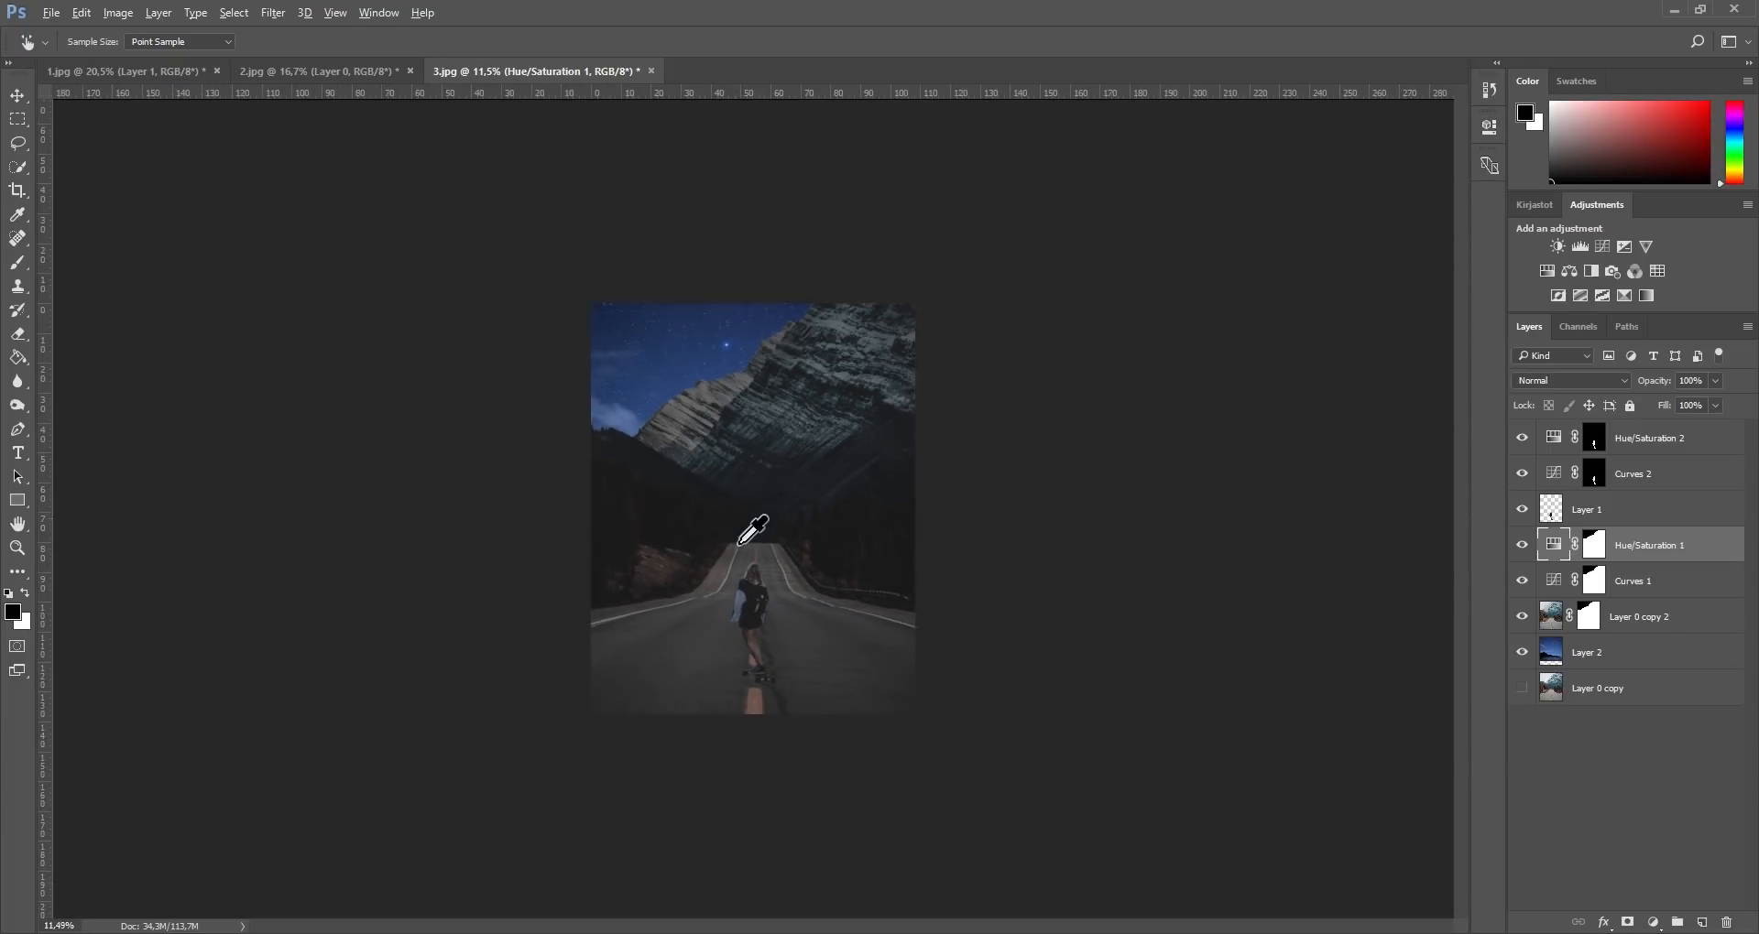
pyautogui.scroll(2, 806, 581)
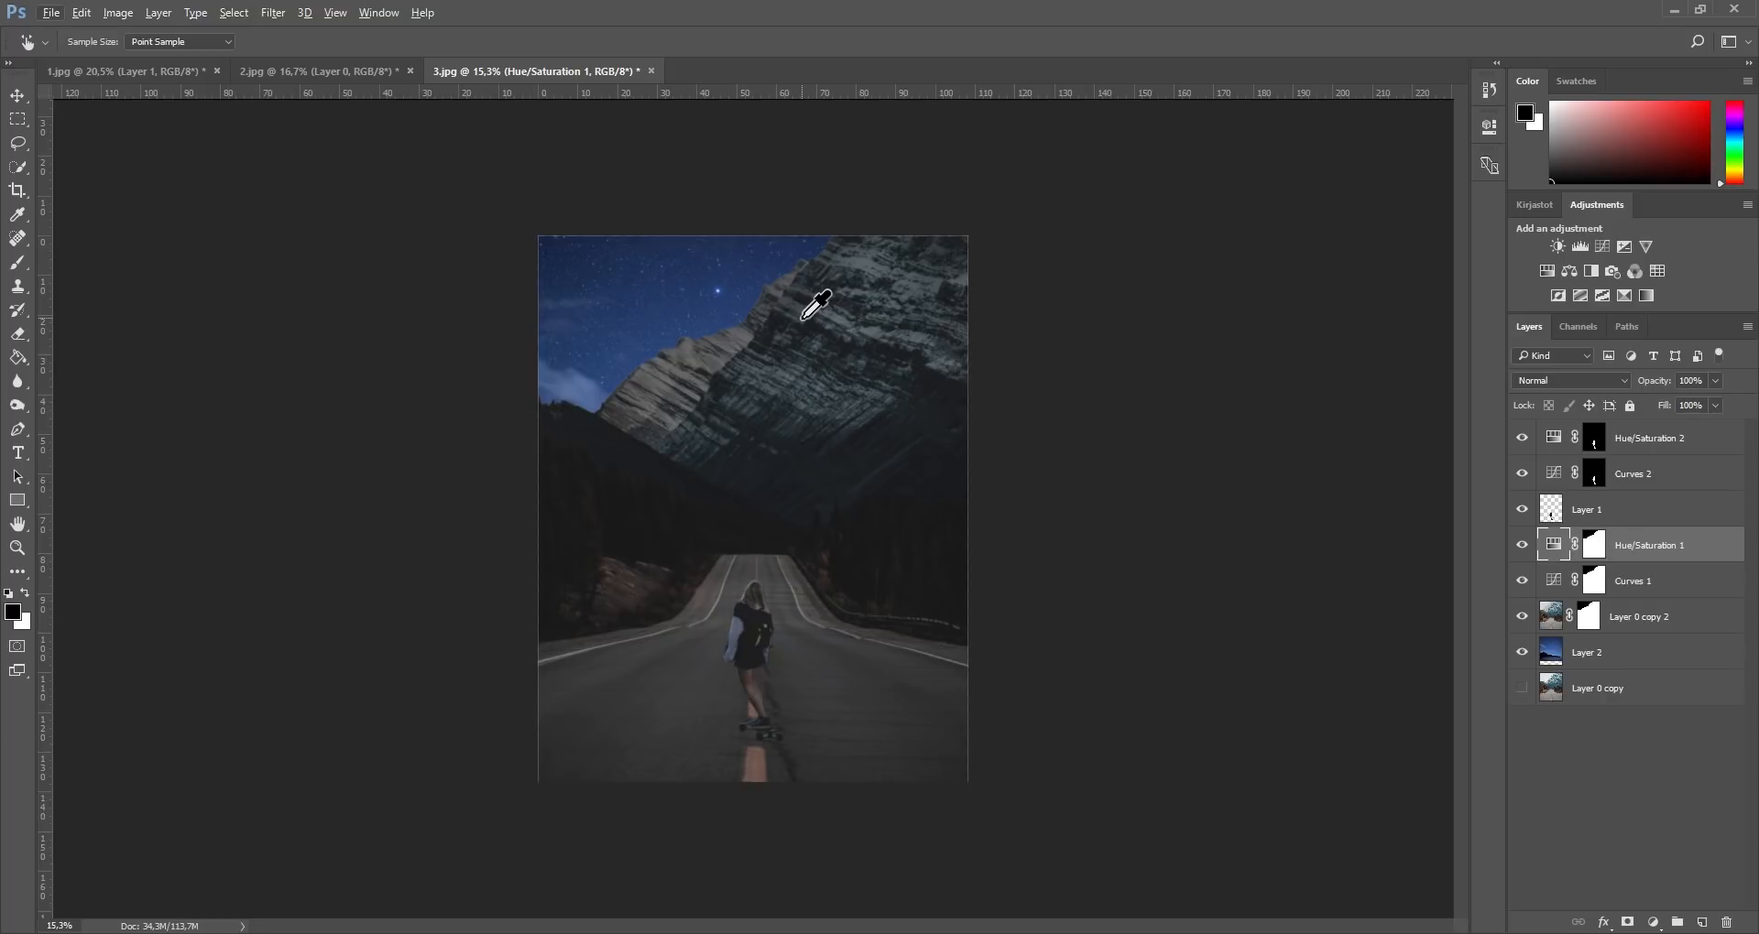
# Step: Add a Curves adjustment above all layers, lifting the black point, lowering the darker midtones and raising the highlights into an S-curve
pyautogui.click(1649, 440)
pyautogui.press('o')
pyautogui.press('x')
pyautogui.click(1602, 246)
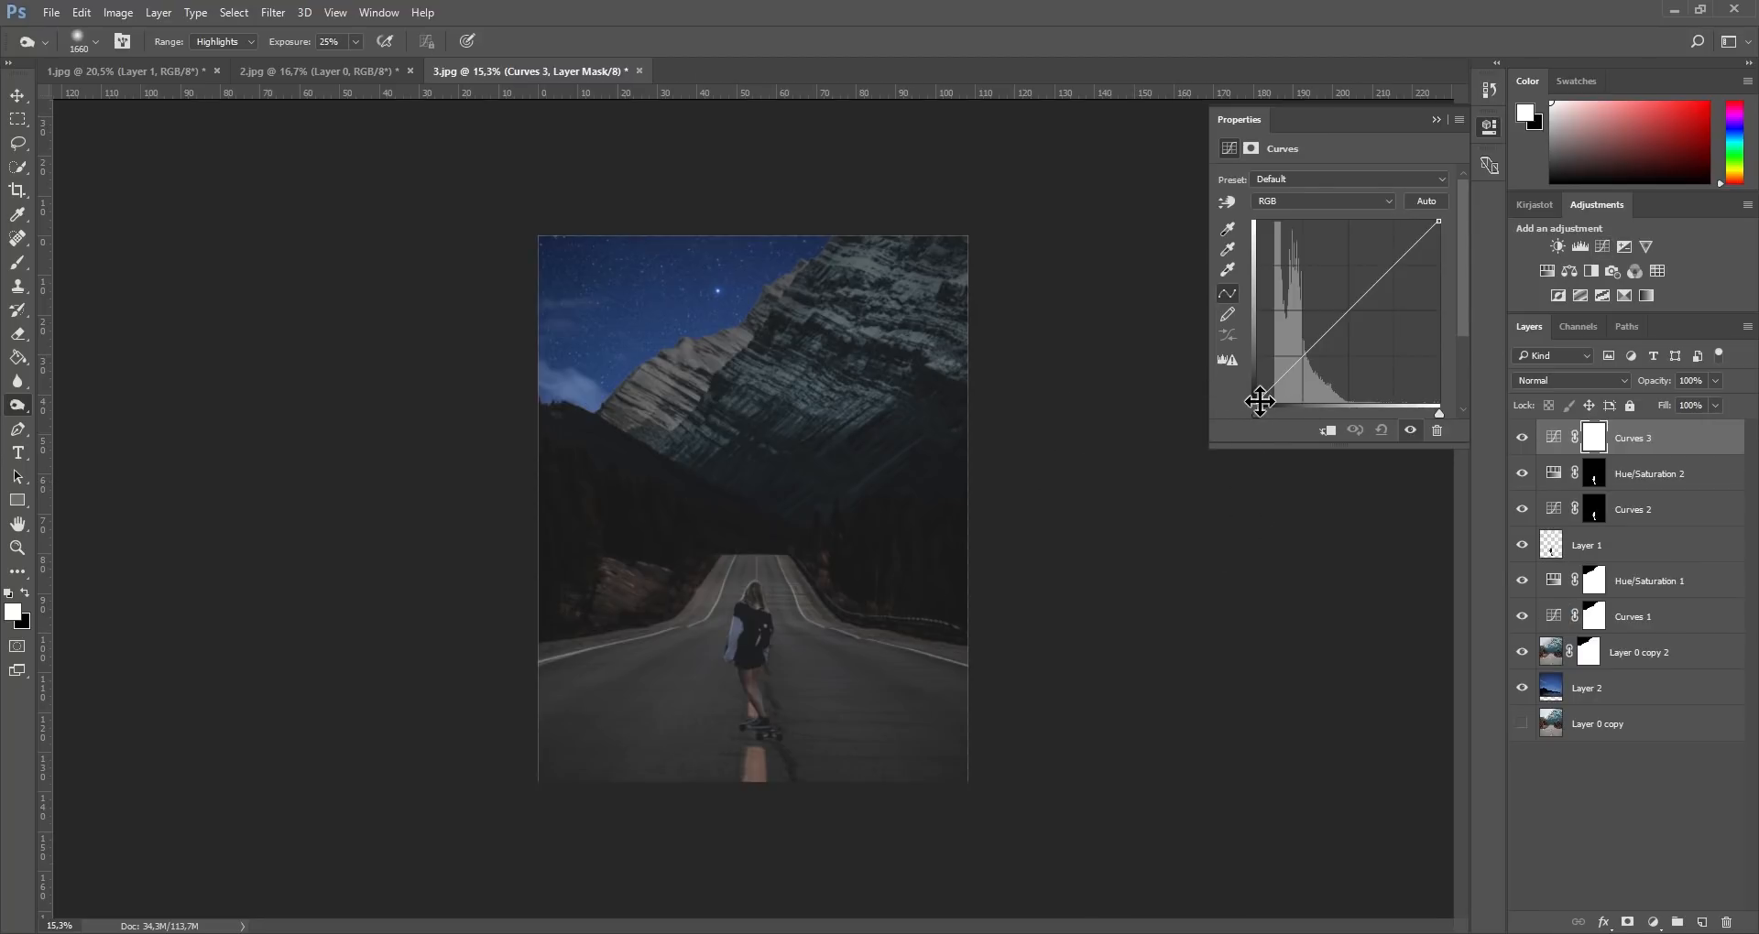
pyautogui.moveTo(1256, 403); pyautogui.dragTo(1250, 391)
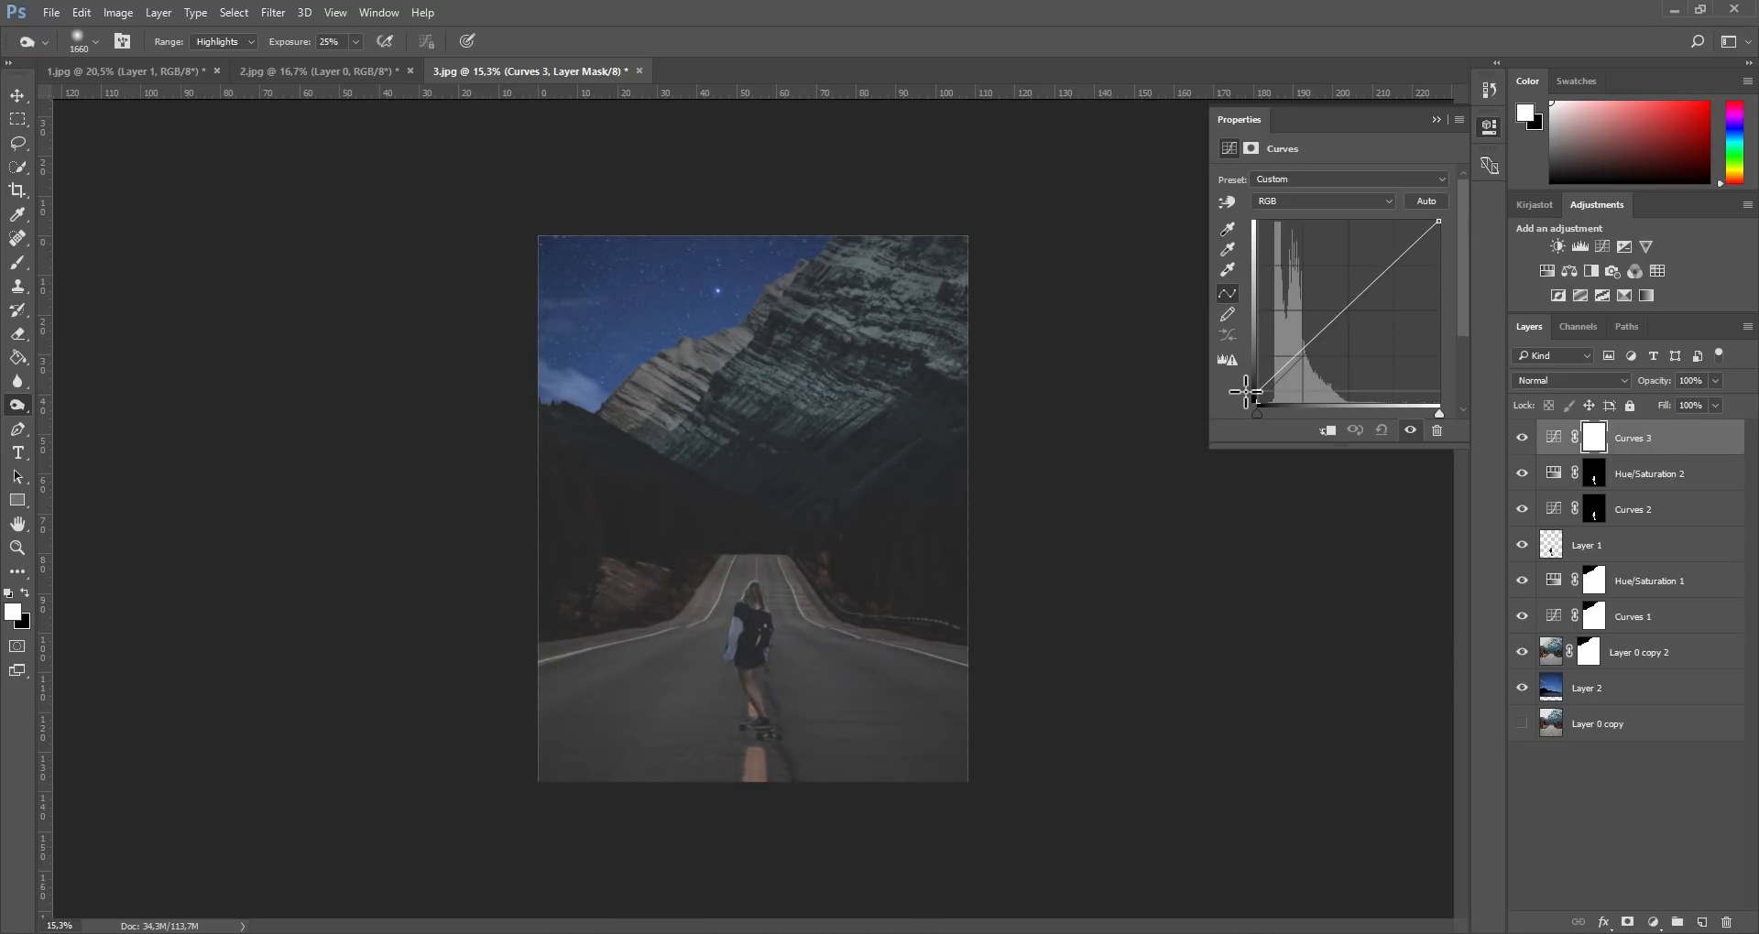
pyautogui.moveTo(1319, 334); pyautogui.dragTo(1333, 338)
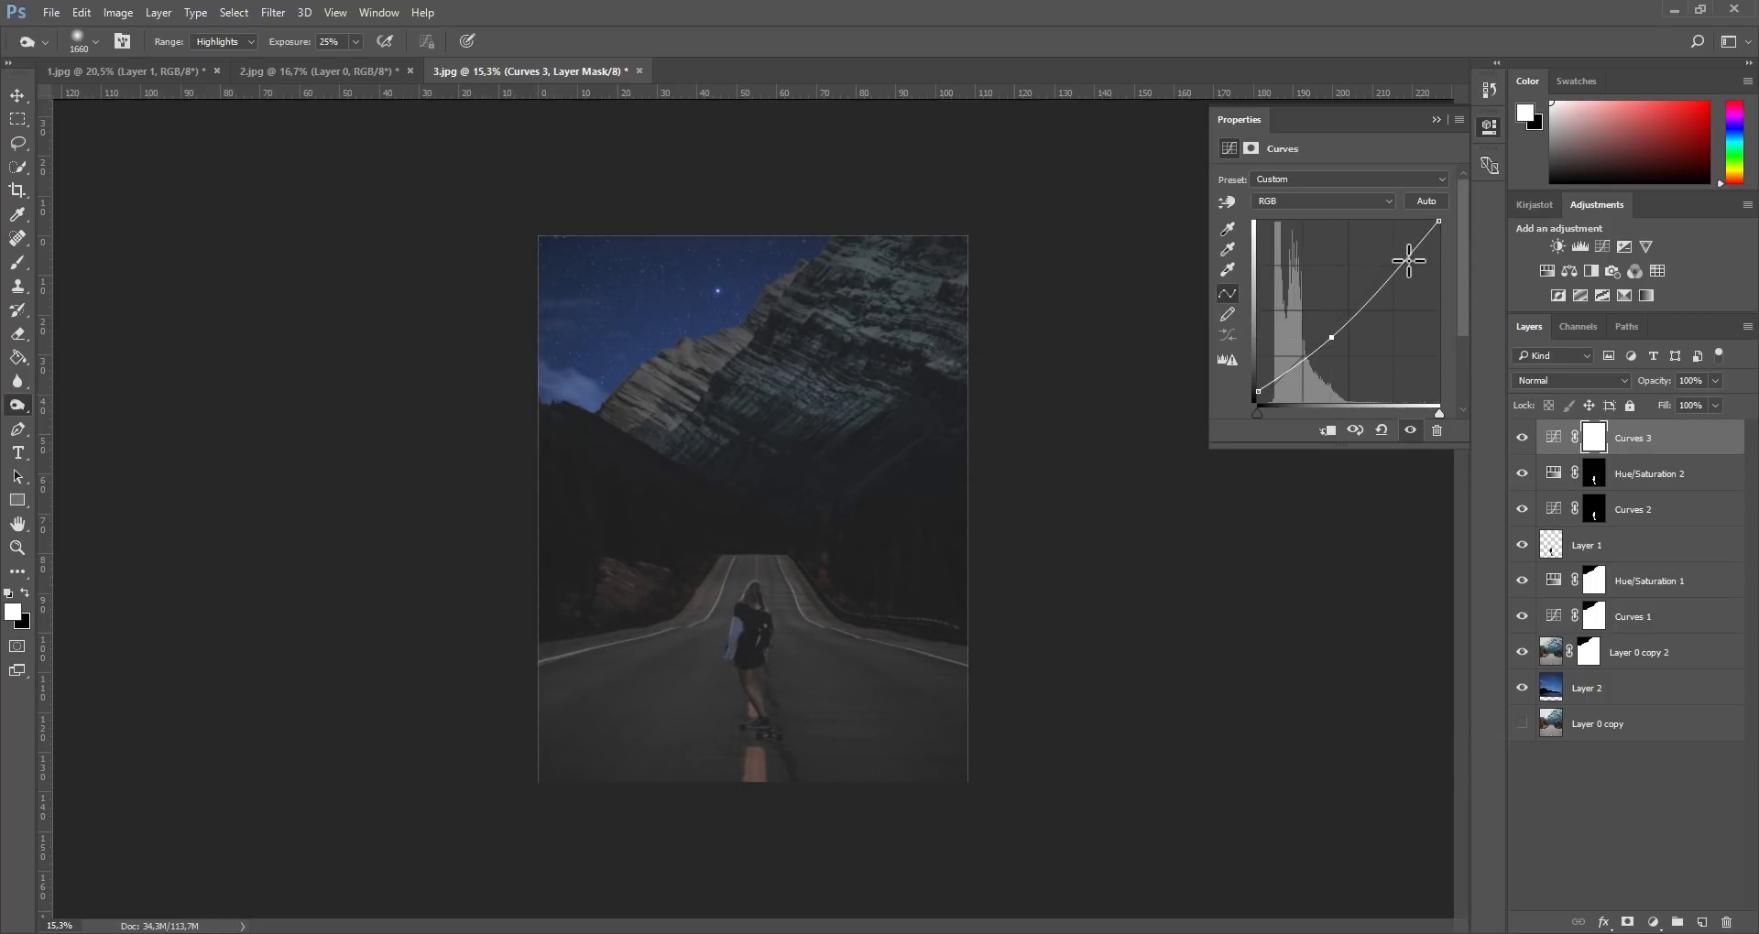
pyautogui.moveTo(1407, 260); pyautogui.dragTo(1402, 251)
# Step: Compare the composite with and without the Curves 3 adjustment and examine its overall tones at different magnifications
pyautogui.click(1521, 439)
pyautogui.click(1522, 439)
pyautogui.click(1522, 439)
pyautogui.click(1523, 440)
pyautogui.click(1522, 439)
pyautogui.click(1520, 438)
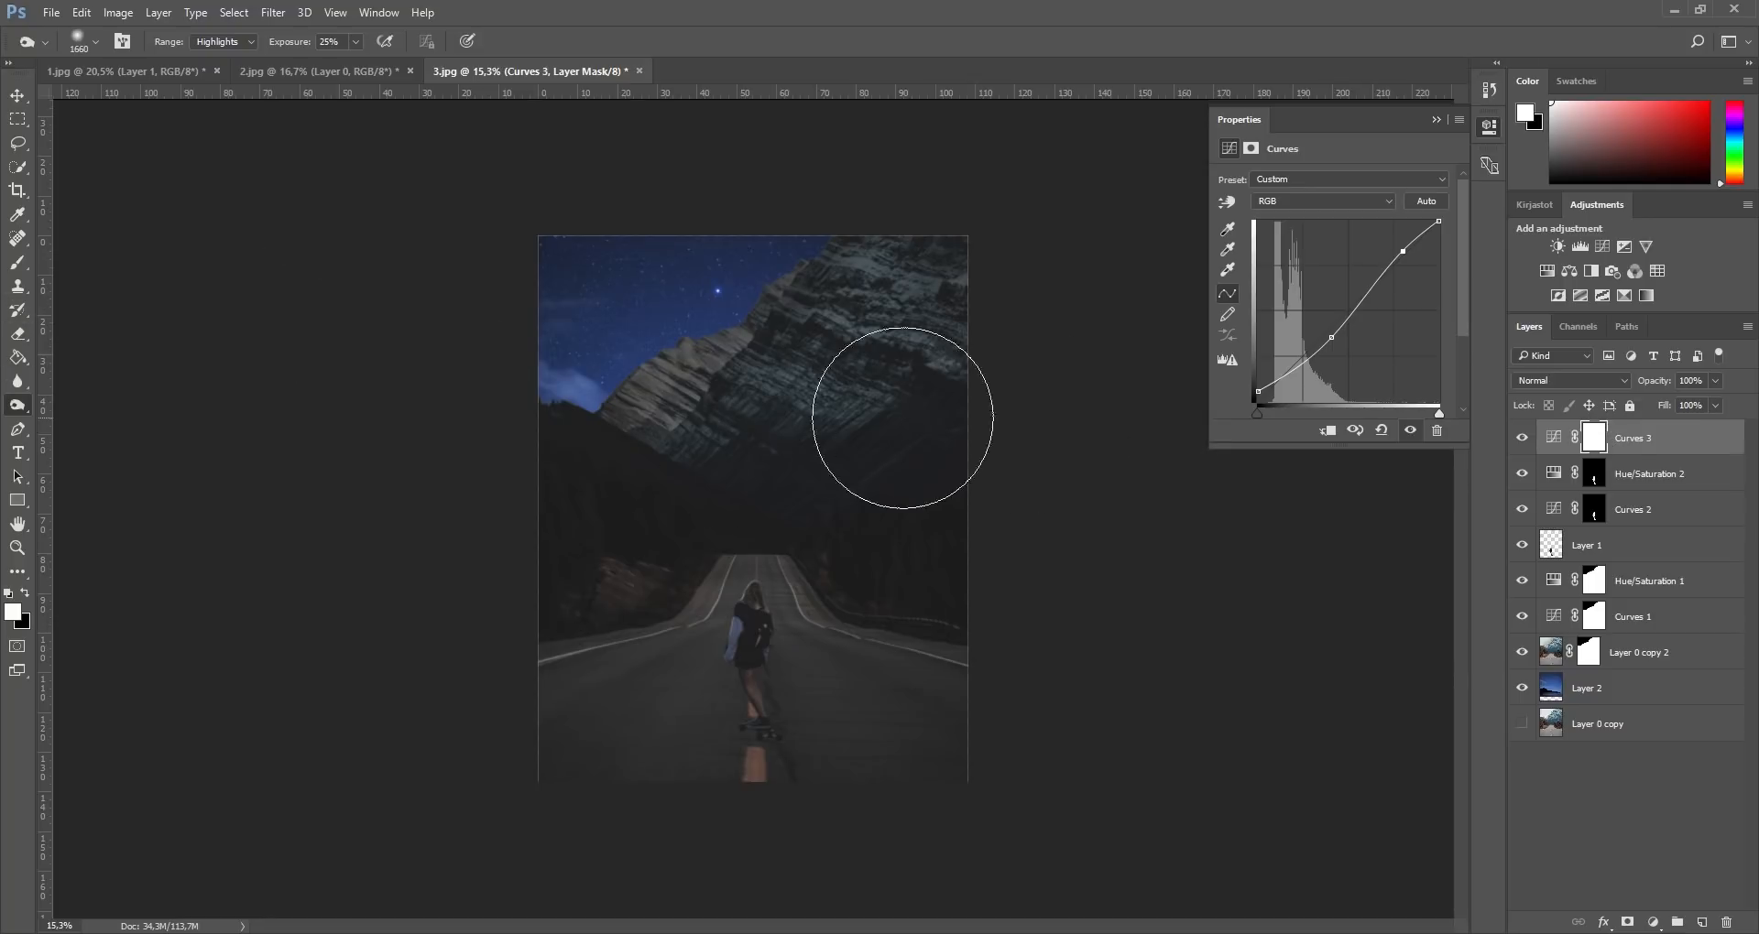
pyautogui.scroll(-3, 668, 629)
pyautogui.scroll(1, 739, 647)
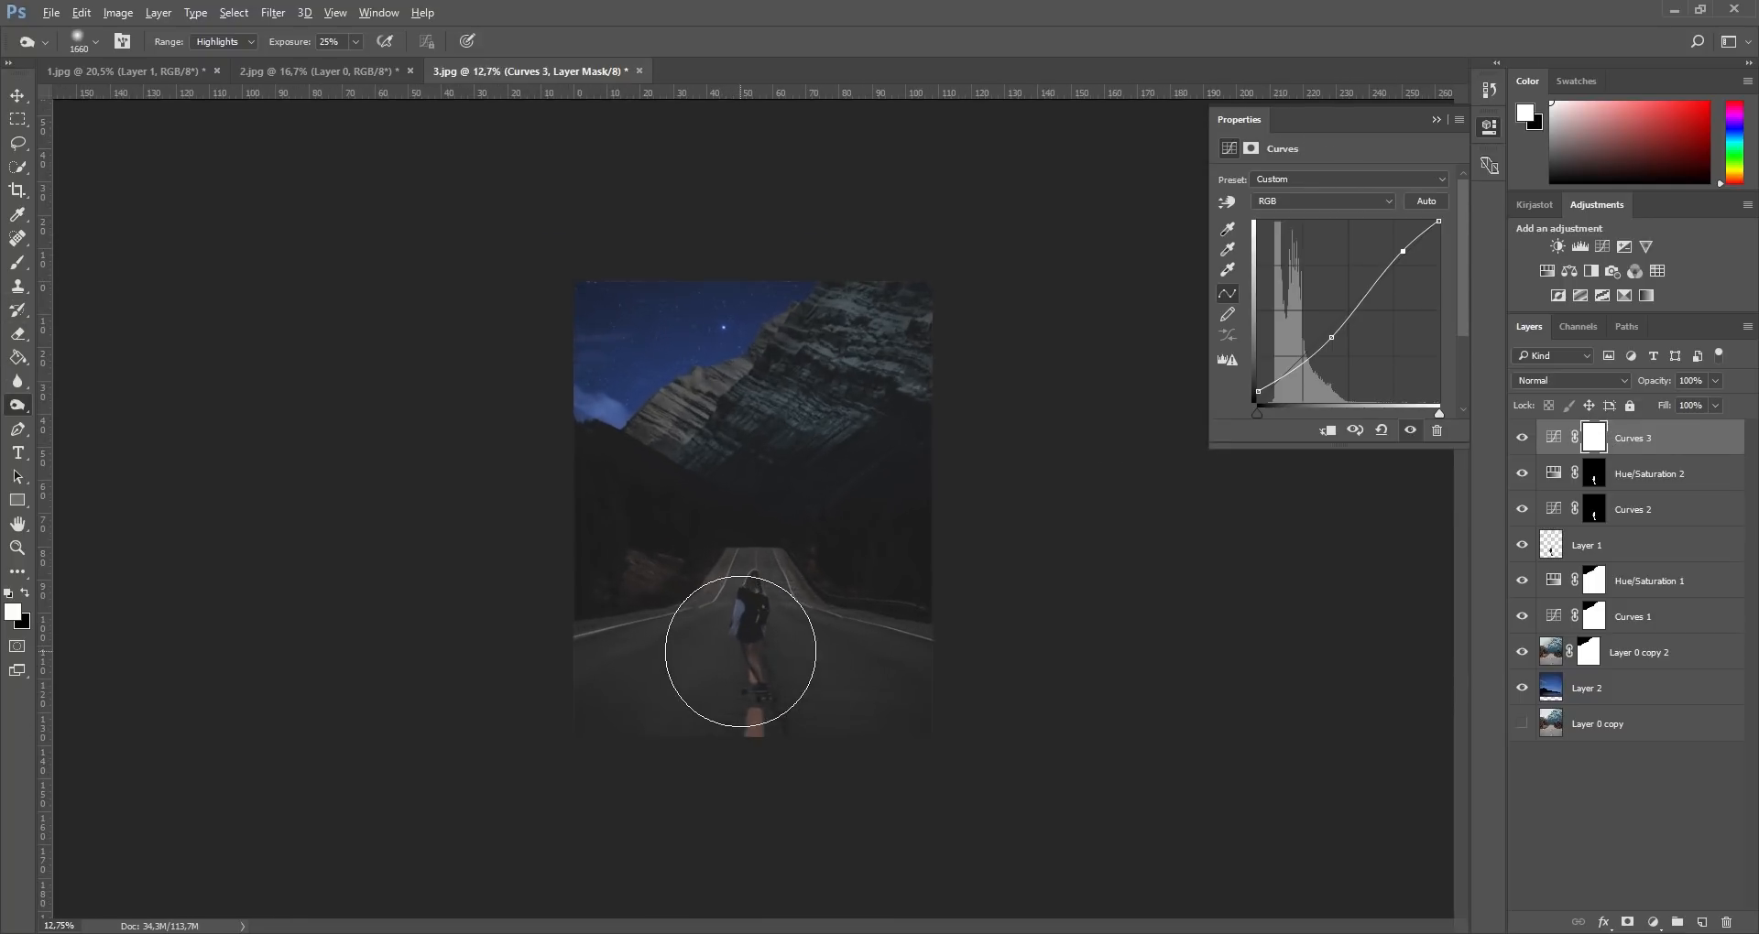
pyautogui.scroll(2, 740, 651)
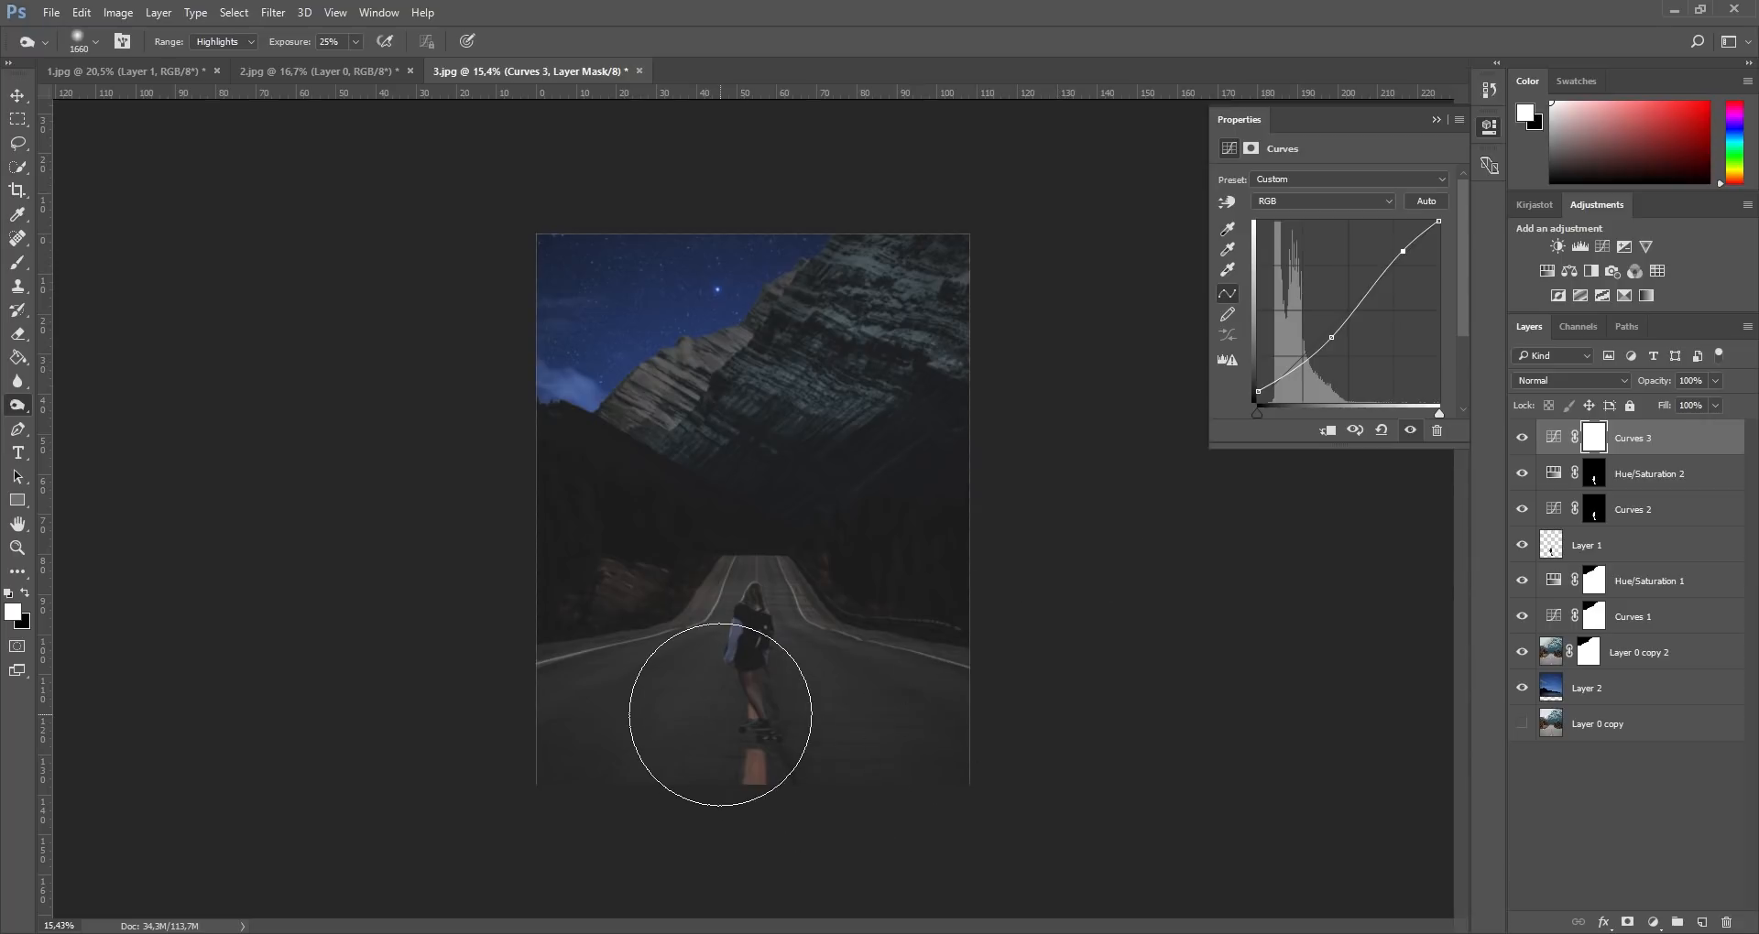
pyautogui.scroll(-3, 675, 609)
pyautogui.scroll(3, 675, 611)
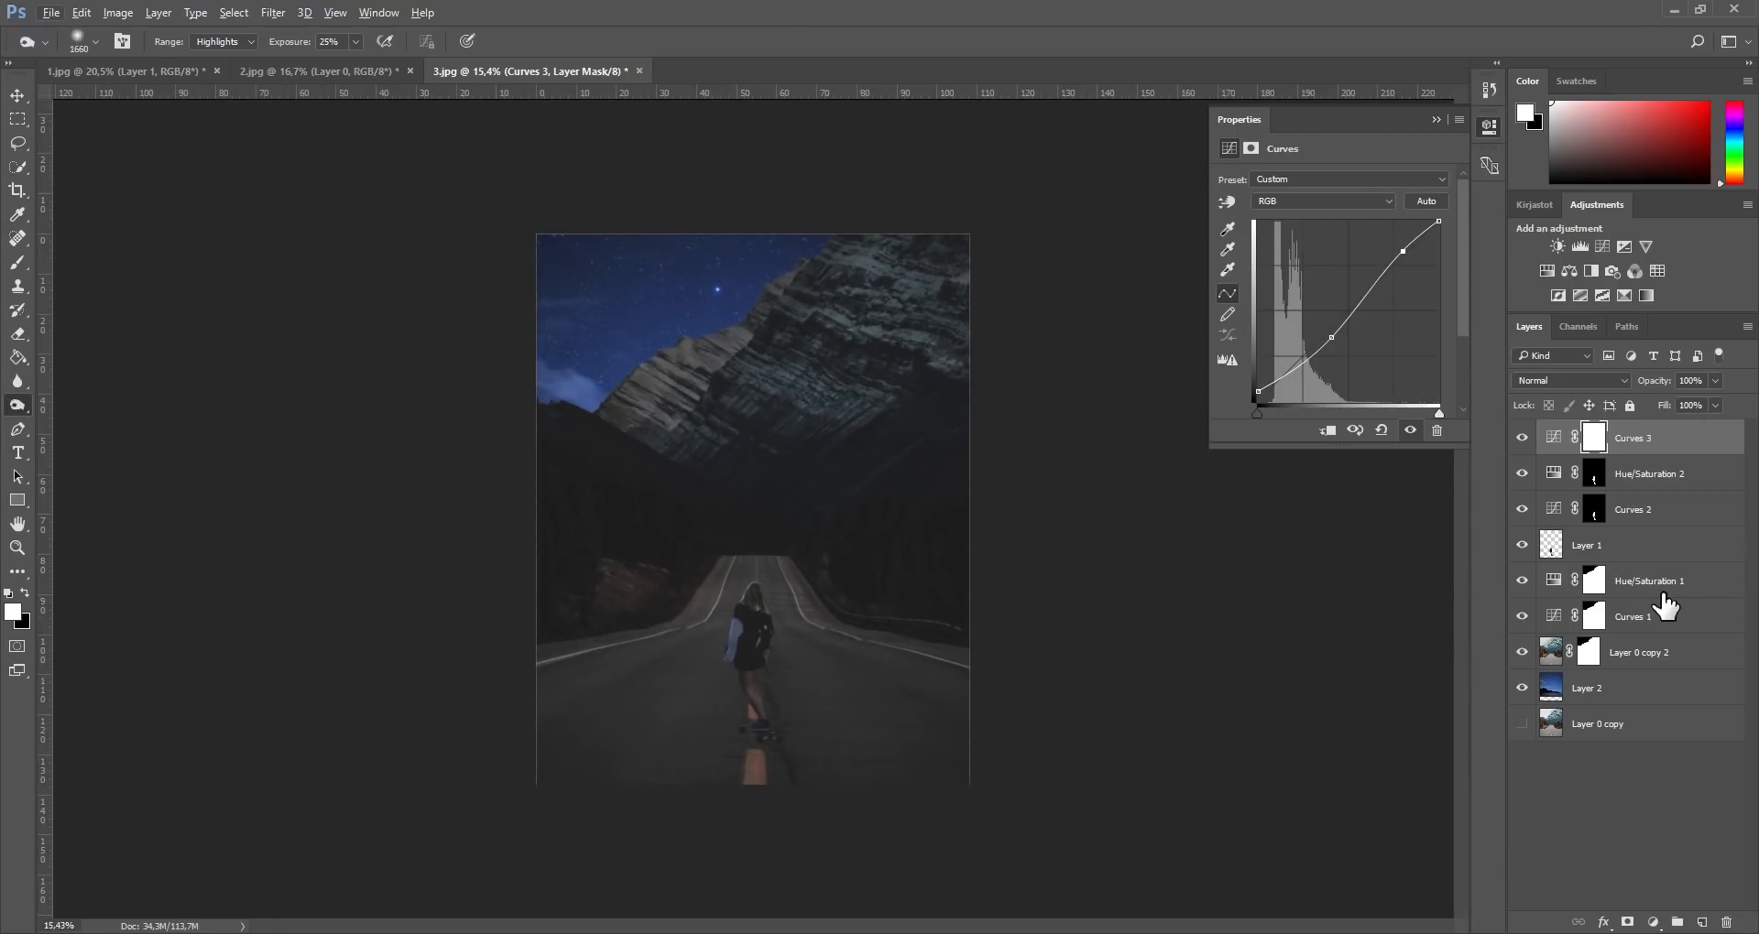
# Step: Add a Color Balance adjustment masked by the Hue/Saturation 1 mask selection, with midtones Yellow/Blue at +16 and shadows Yellow/Blue at -2
pyautogui.click(1599, 588)
pyautogui.keyDown('ctrl'); pyautogui.click(1591, 586); pyautogui.keyUp('ctrl')
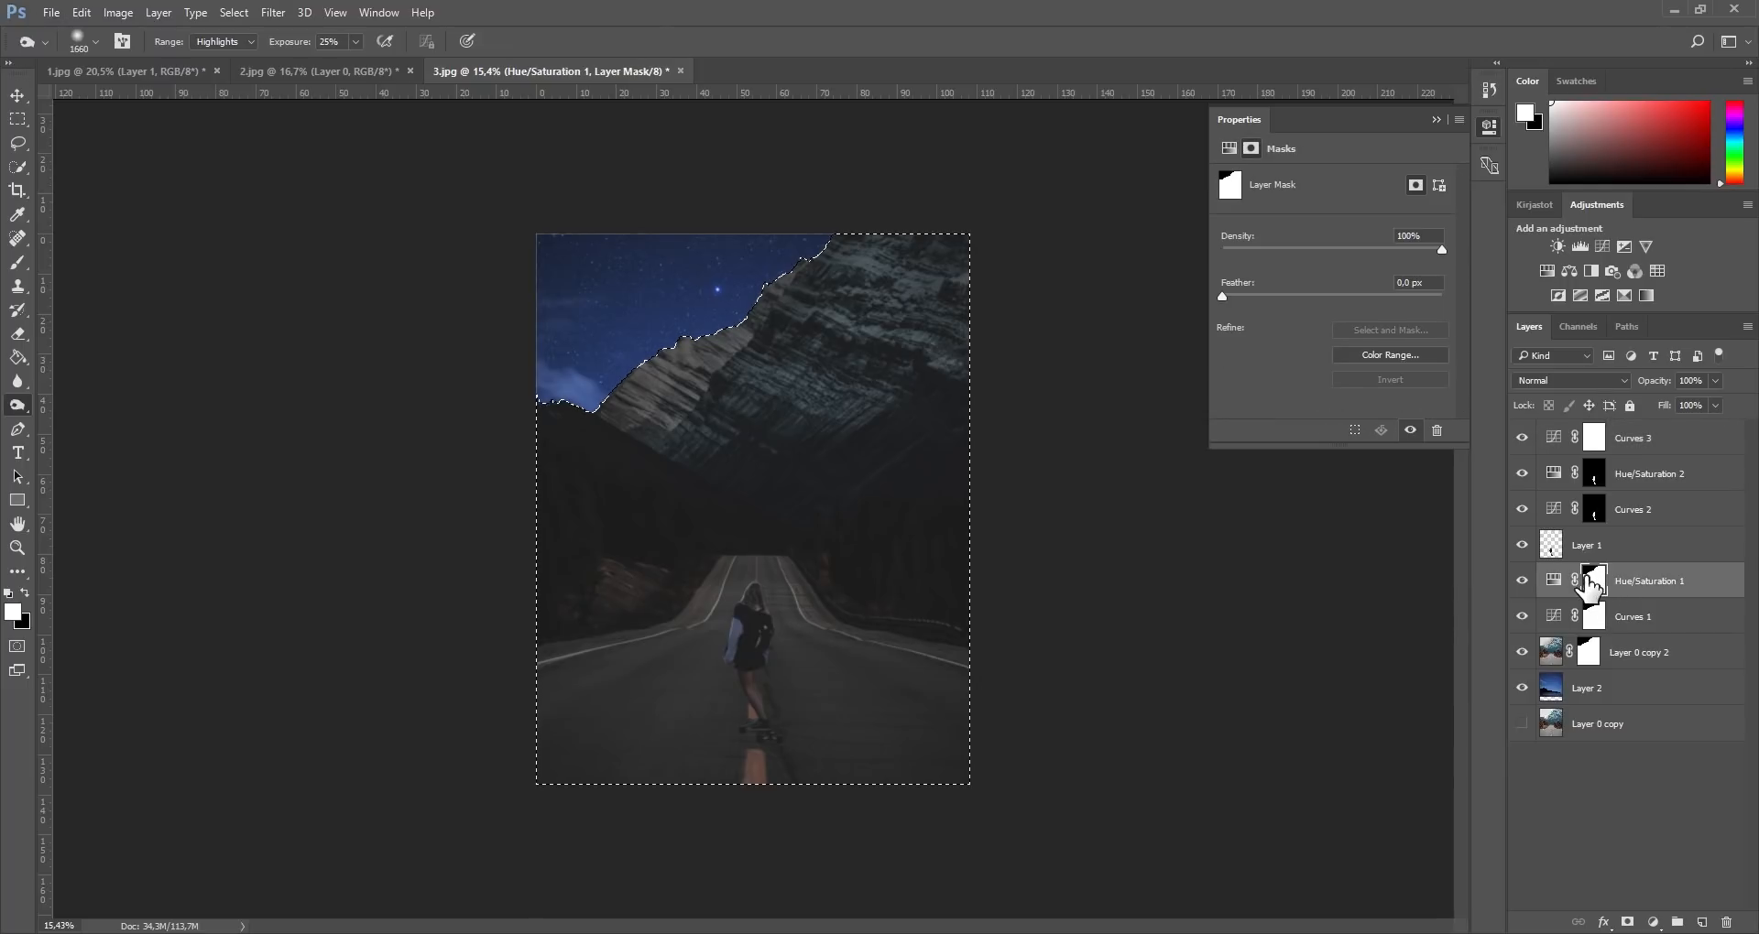
pyautogui.click(1571, 271)
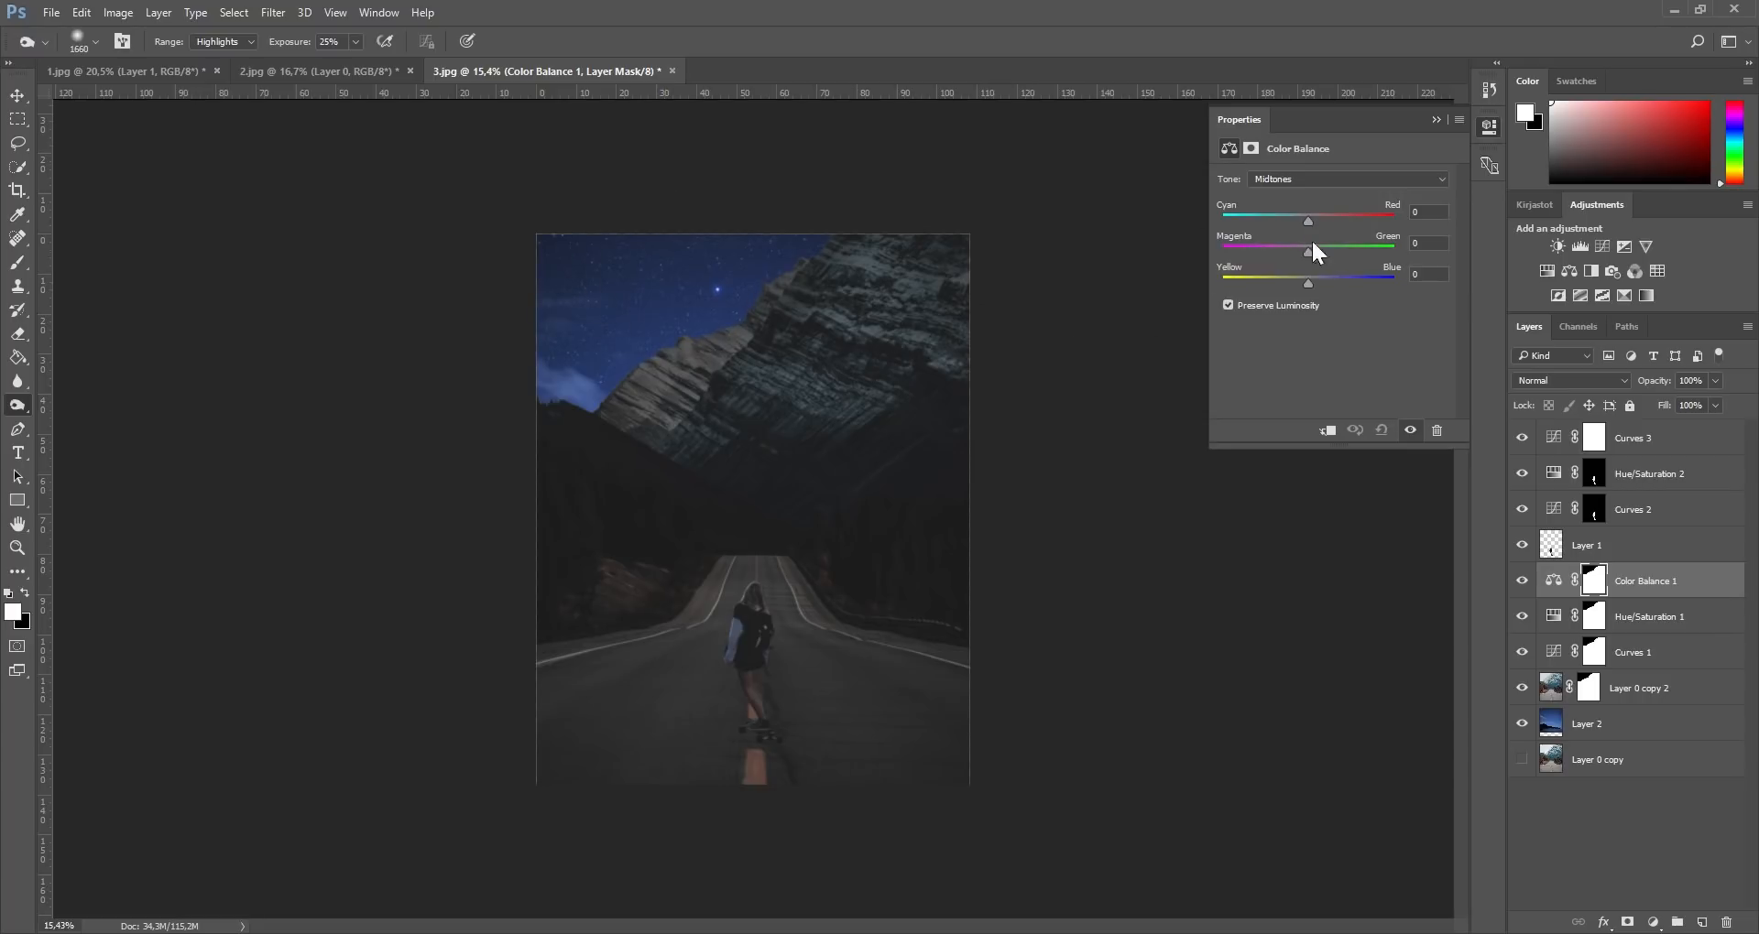
pyautogui.moveTo(1309, 280); pyautogui.dragTo(1322, 279)
pyautogui.click(1522, 586)
pyautogui.click(1523, 586)
pyautogui.click(1341, 176)
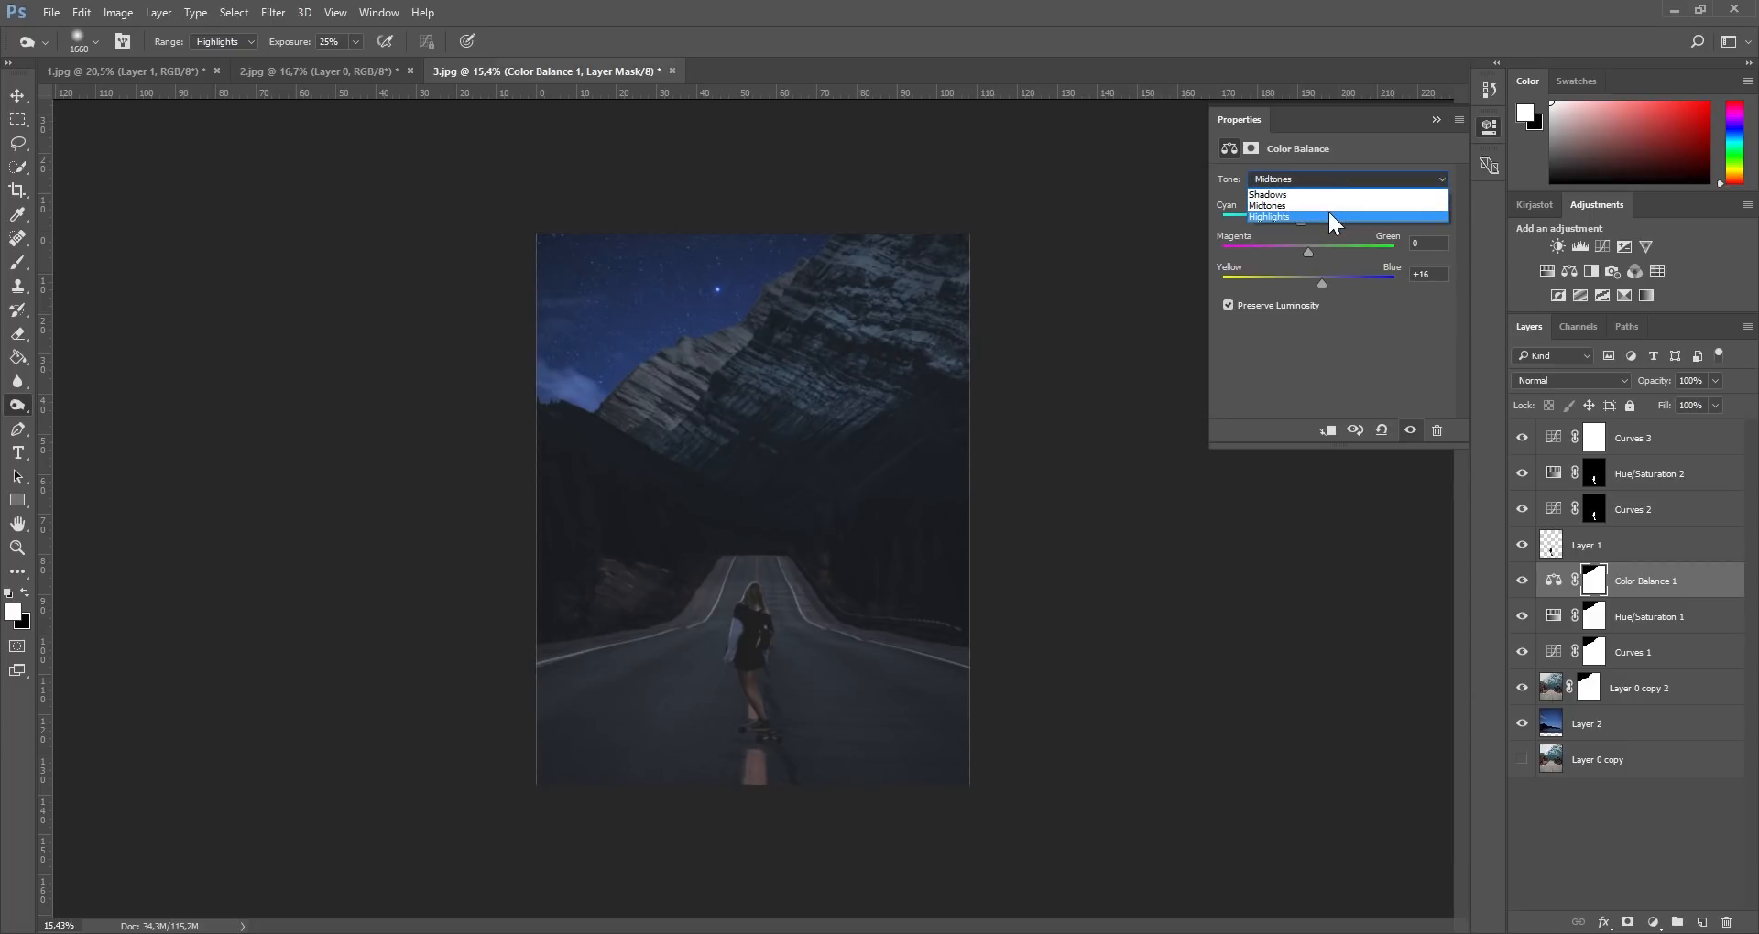
pyautogui.click(1327, 195)
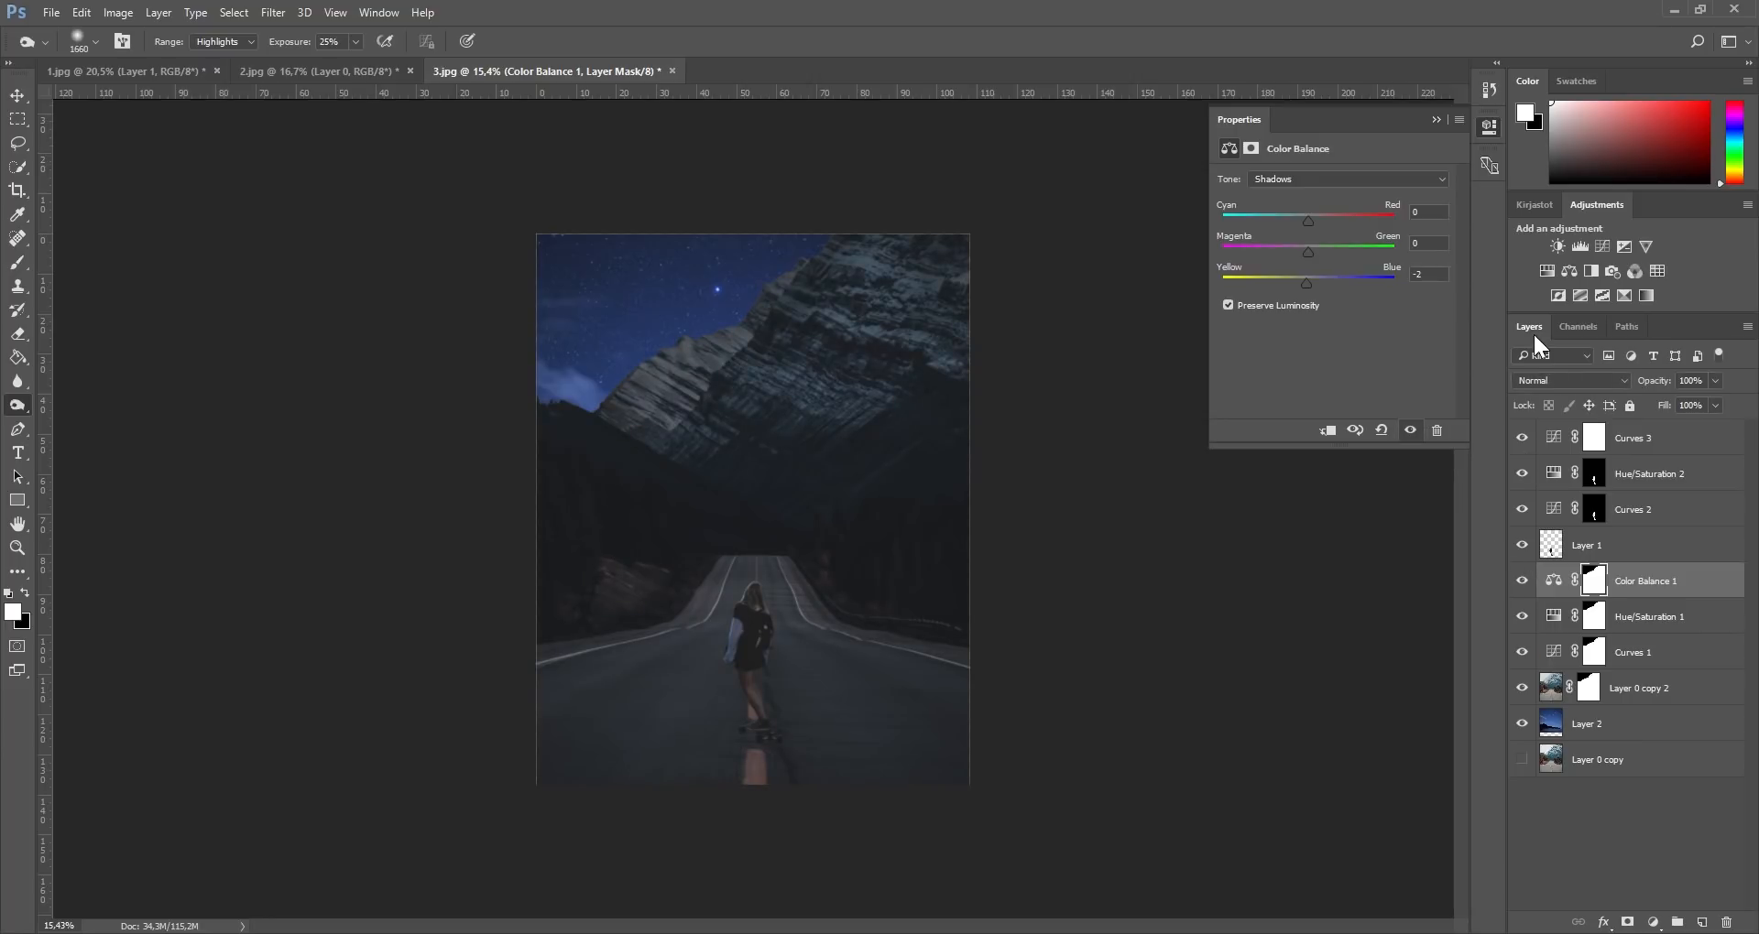
# Step: Add a Color Balance adjustment masked to the skateboarder, with midtones Cyan/Red at -3 and Yellow/Blue at +7, and compare its effect
pyautogui.moveTo(1596, 478); pyautogui.dragTo(1601, 502)
pyautogui.click(1568, 270)
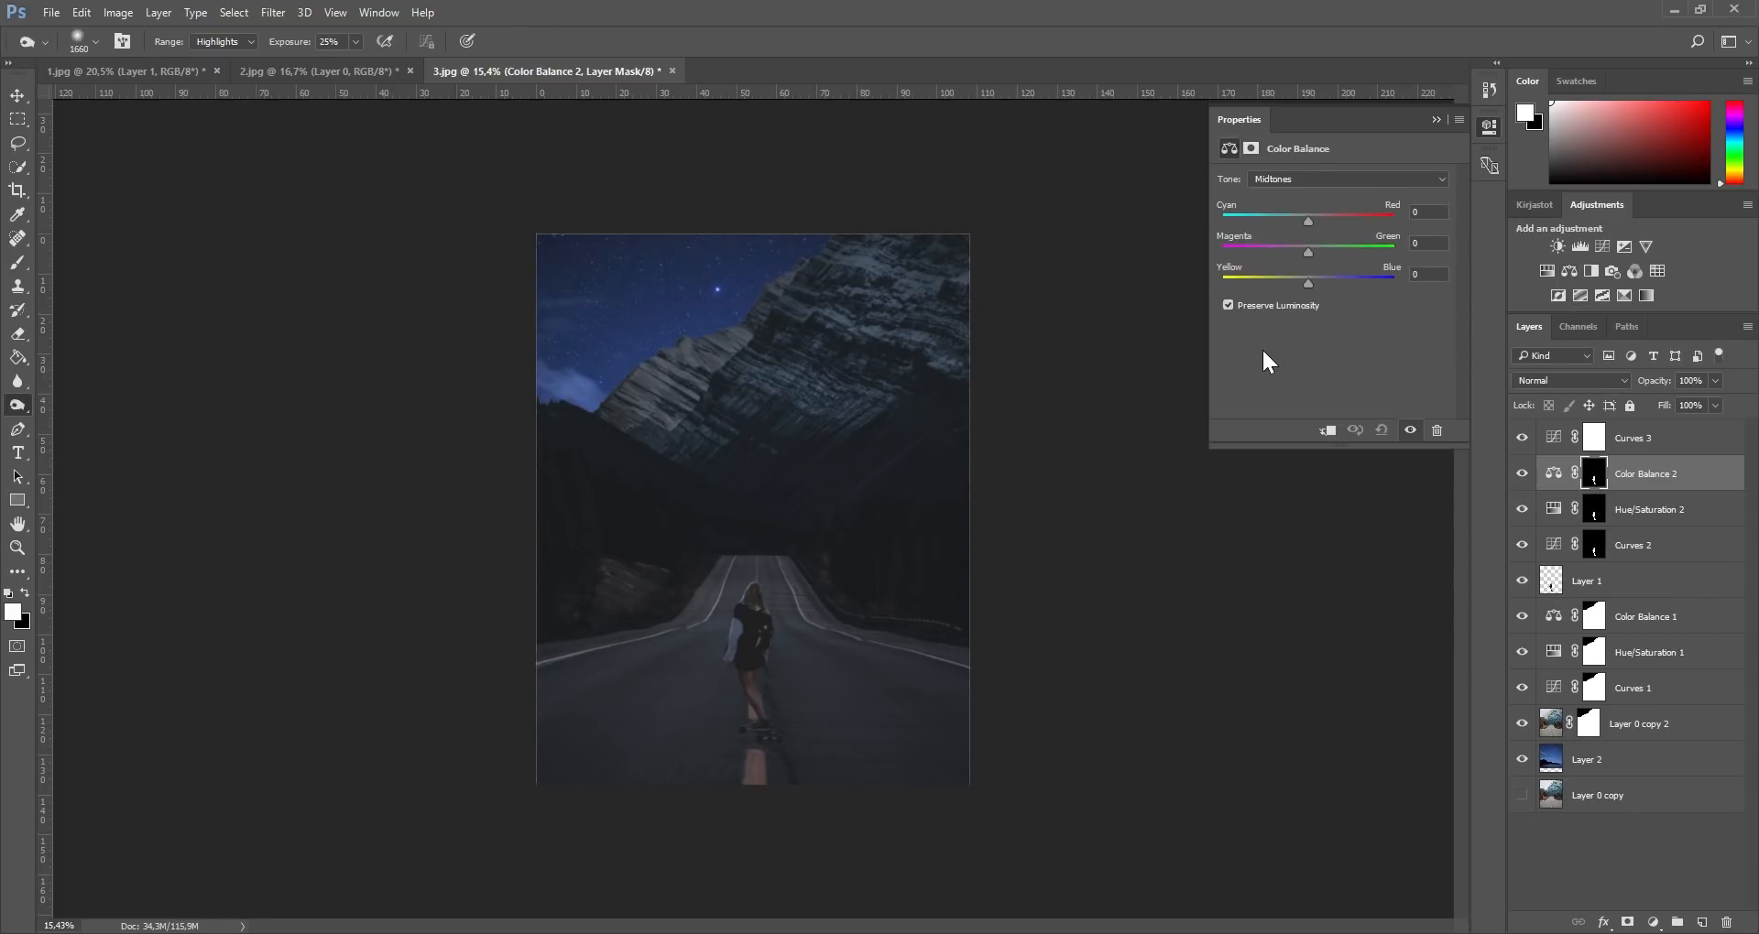
pyautogui.moveTo(1307, 284); pyautogui.dragTo(1315, 283)
pyautogui.click(1522, 474)
pyautogui.click(1522, 475)
pyautogui.click(1522, 475)
pyautogui.click(1523, 474)
pyautogui.click(1522, 475)
pyautogui.click(1523, 475)
# Step: Create a new empty layer for the skateboard's shadow and place it directly below the skateboarder's Layer 1
pyautogui.scroll(4, 821, 745)
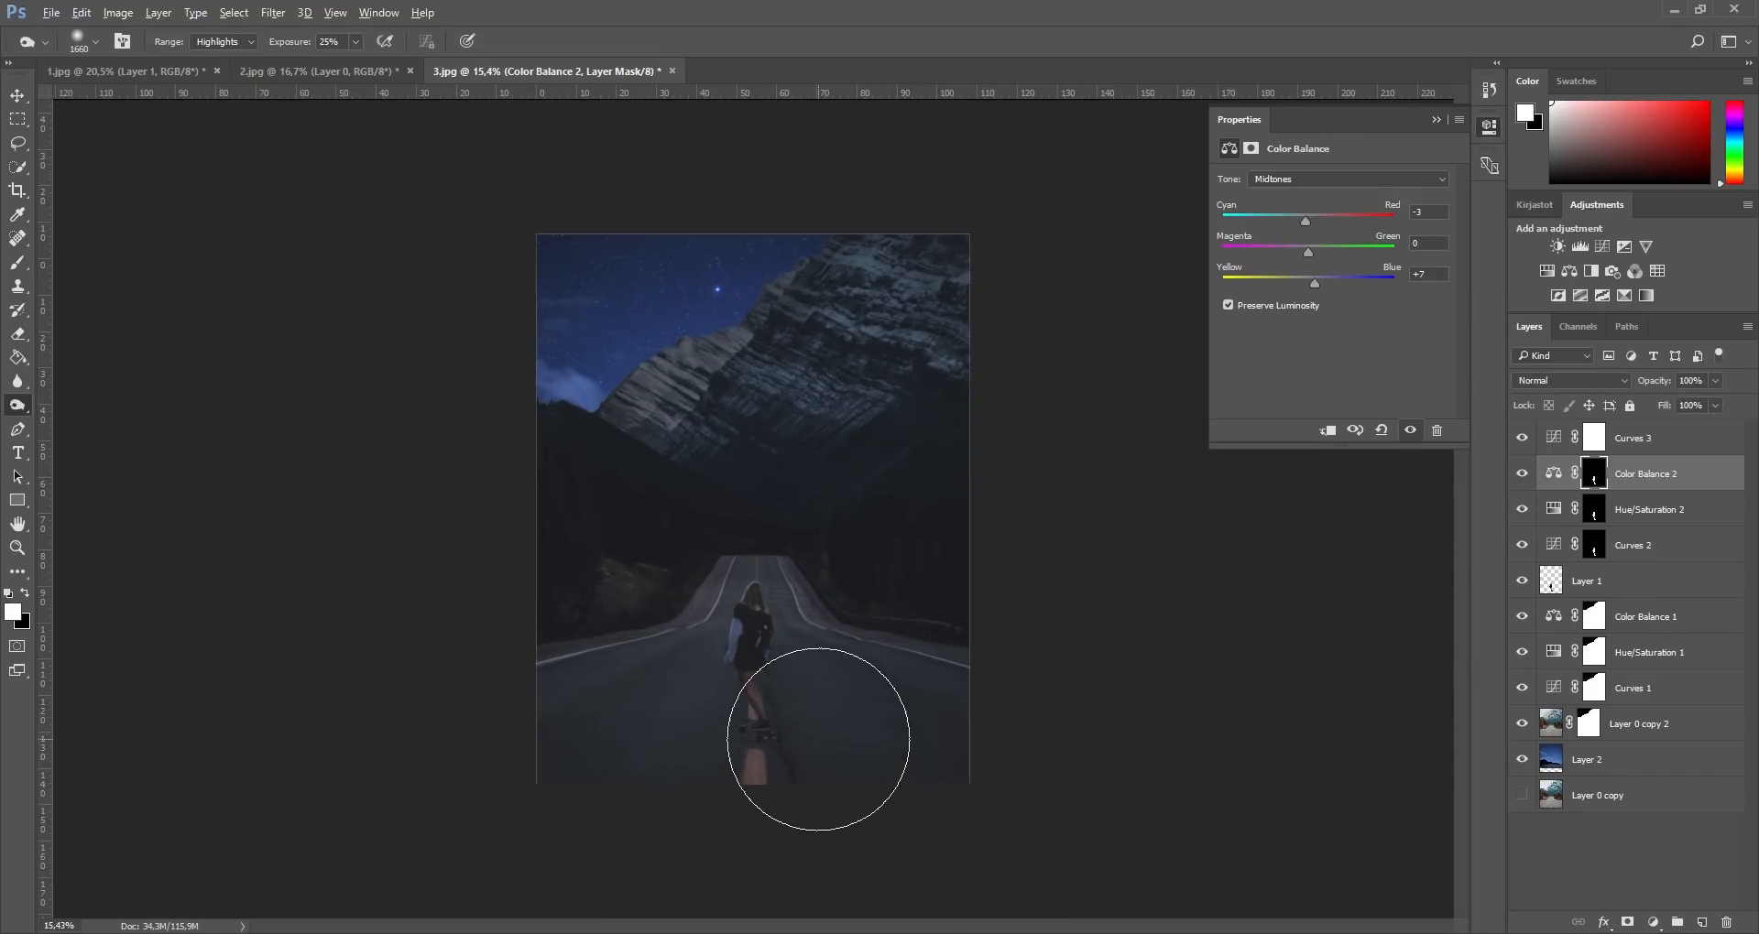
pyautogui.scroll(4, 826, 807)
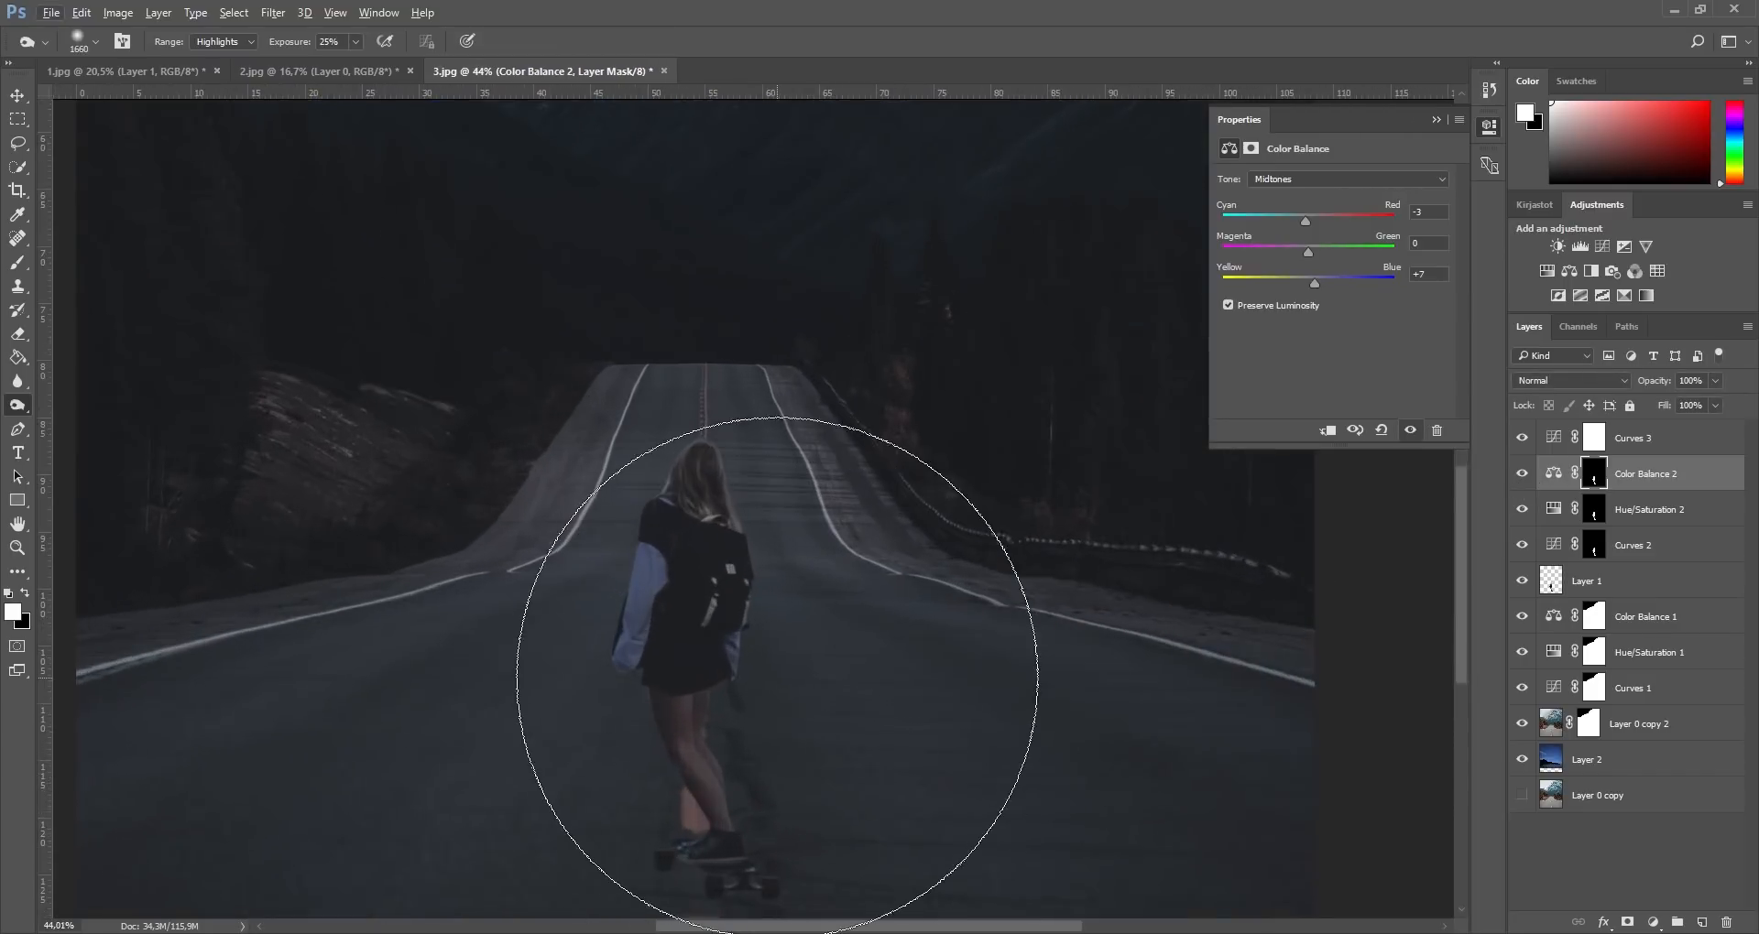
pyautogui.scroll(4, 706, 641)
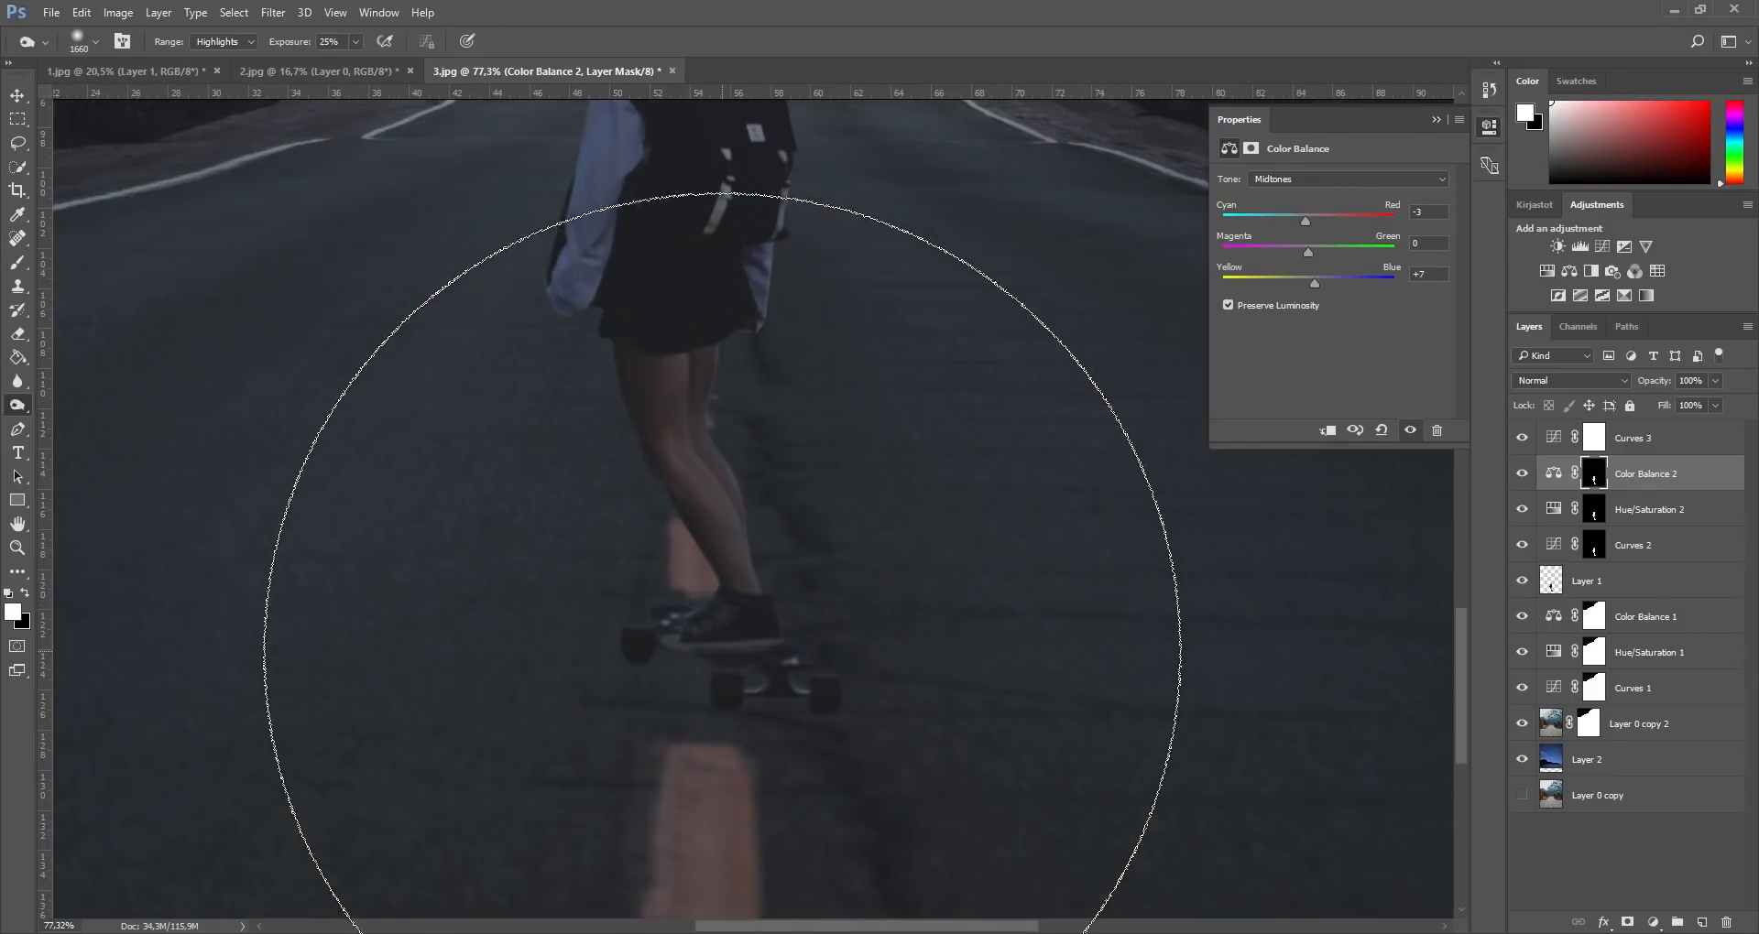
pyautogui.scroll(2, 692, 568)
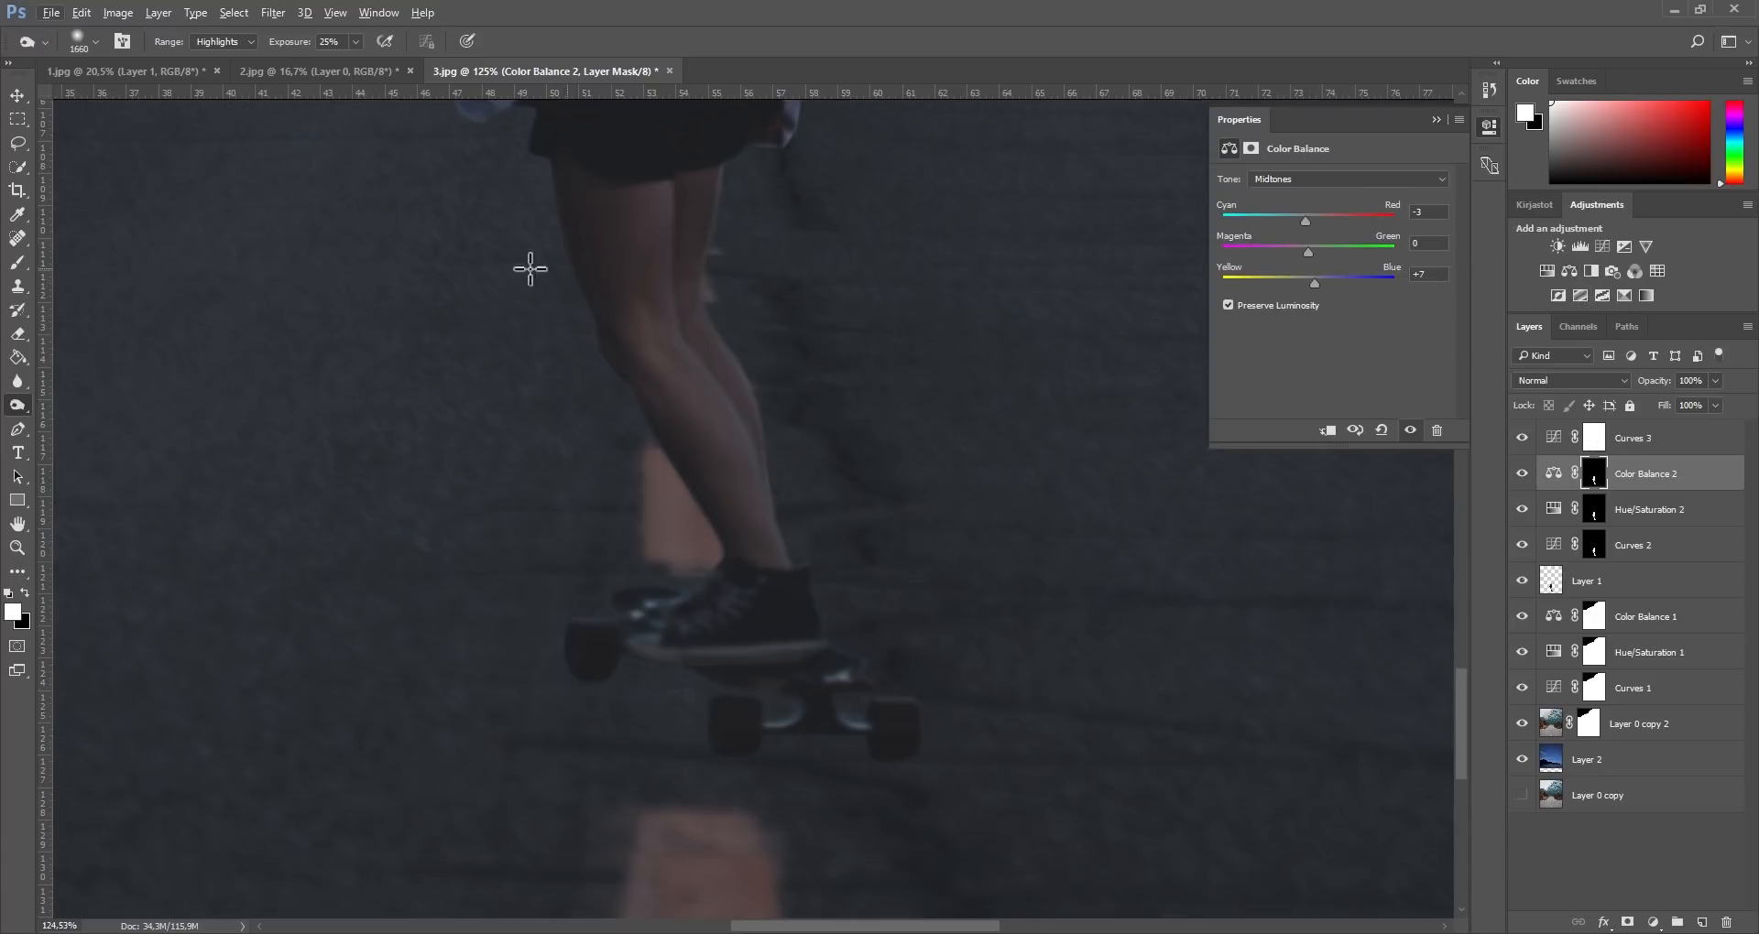
pyautogui.click(1702, 922)
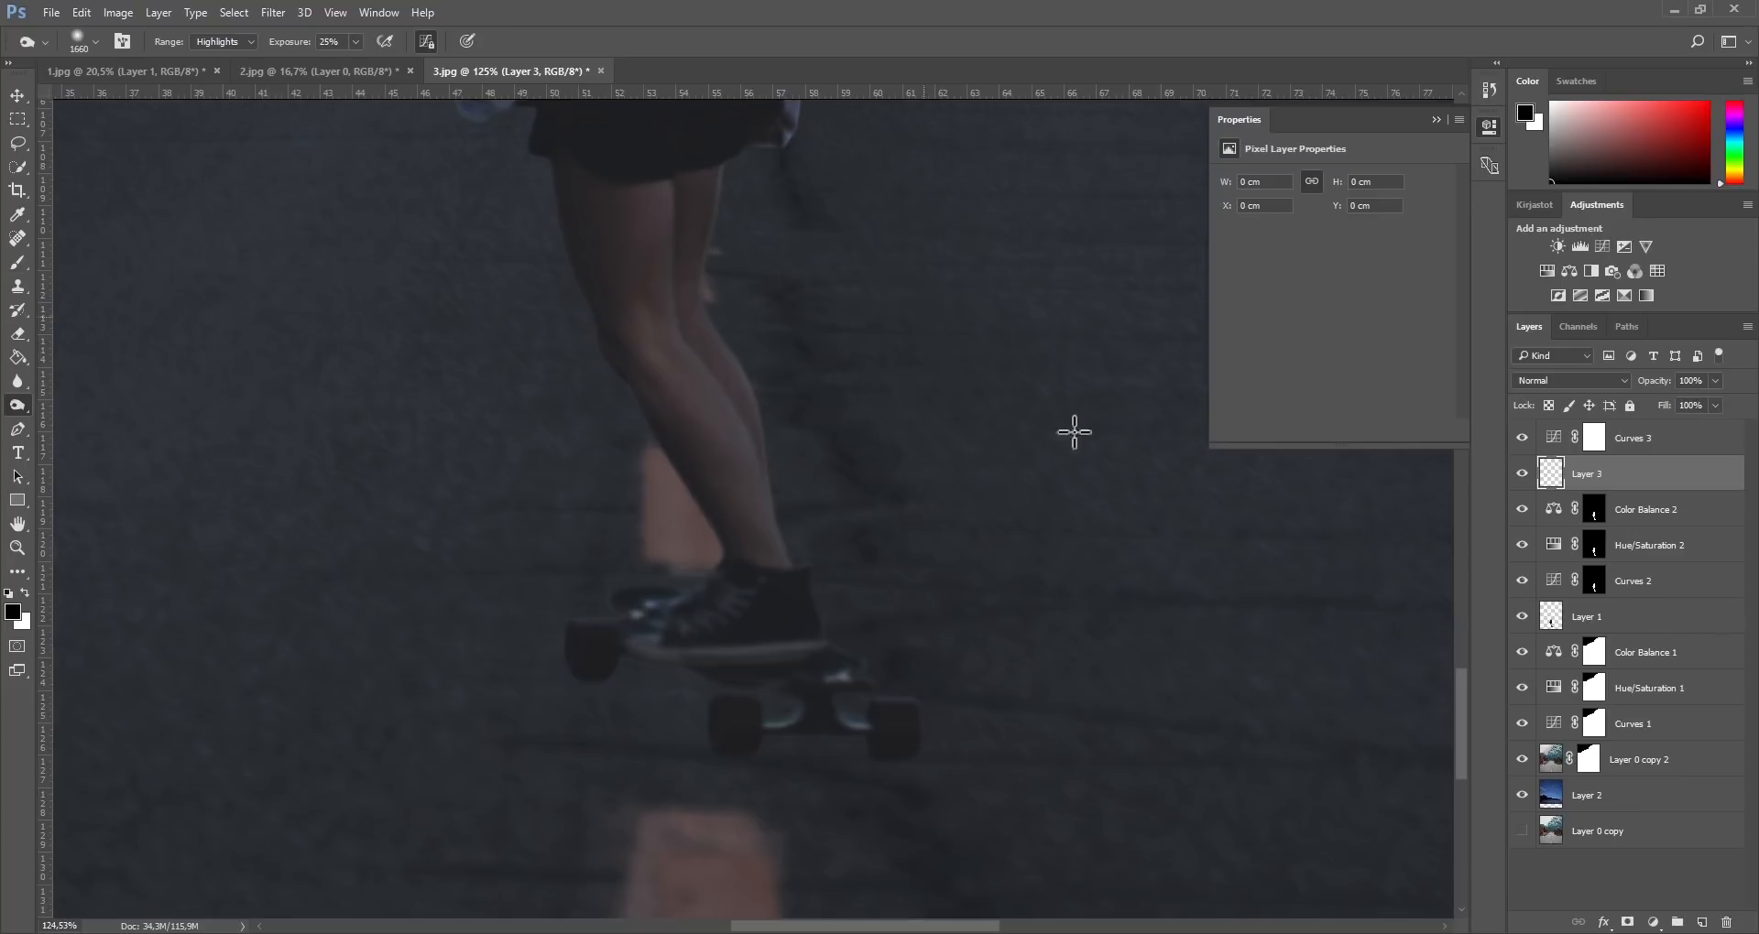
pyautogui.moveTo(1648, 475); pyautogui.dragTo(1649, 632)
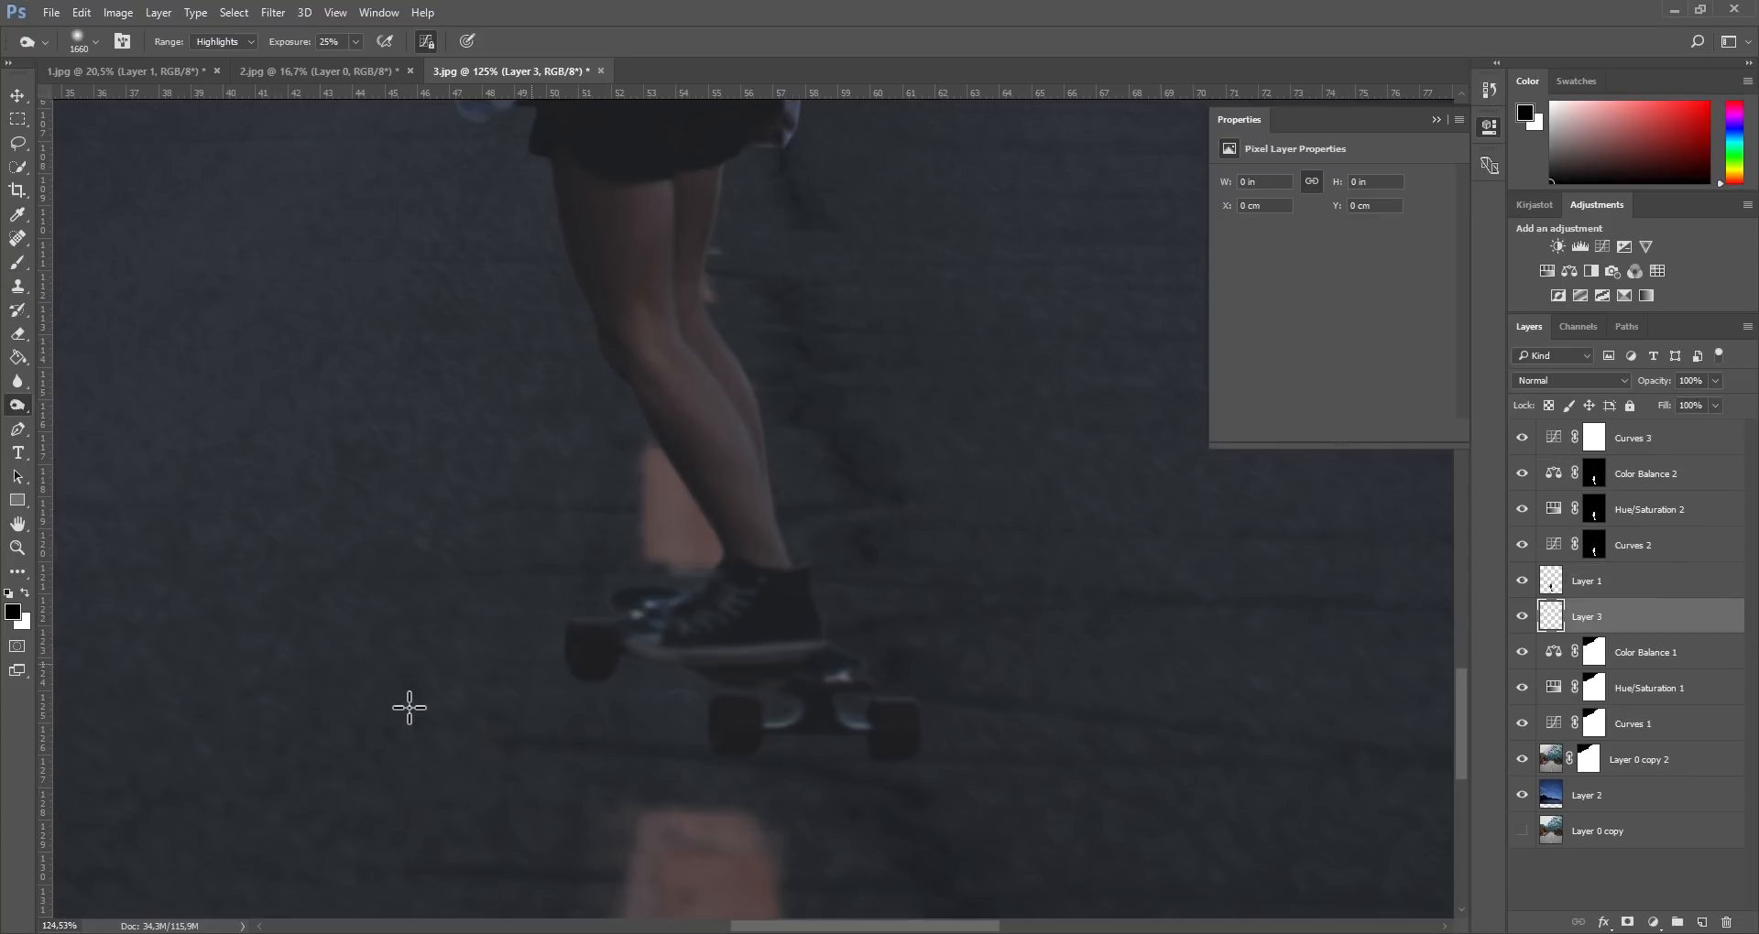
# Step: Paint a faint black shadow beneath the skateboard on Layer 3 using a 51-pixel Brush at 5% flow
pyautogui.click(18, 261)
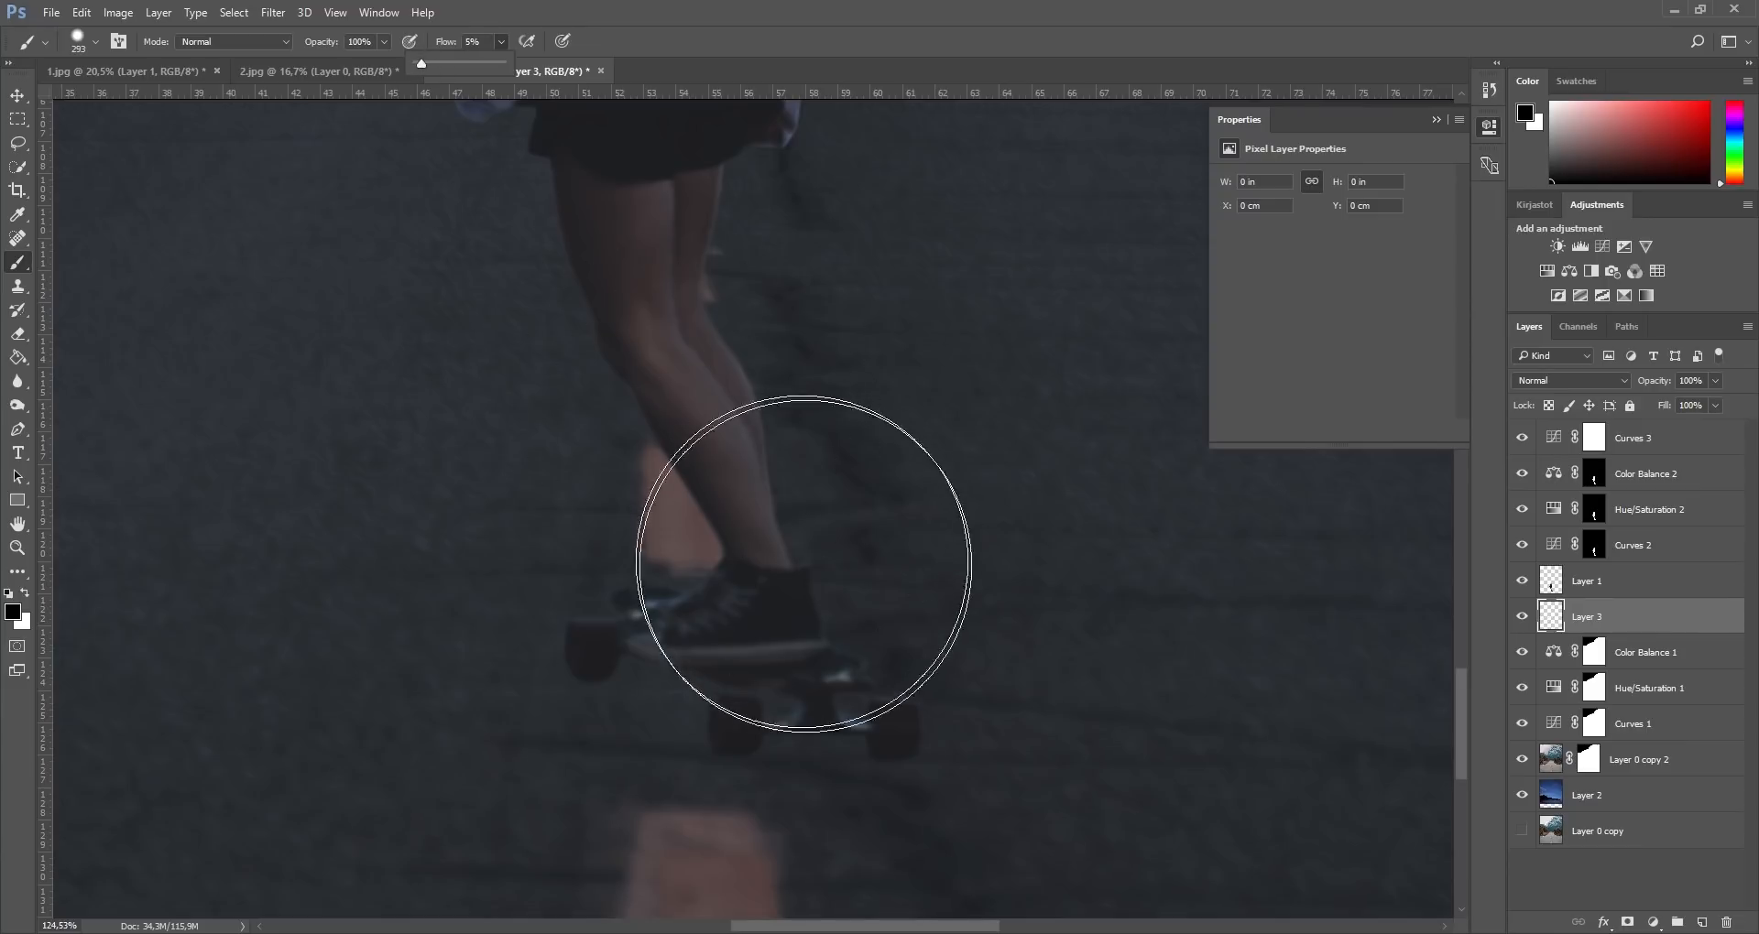
pyautogui.moveTo(771, 666); pyautogui.dragTo(636, 644)
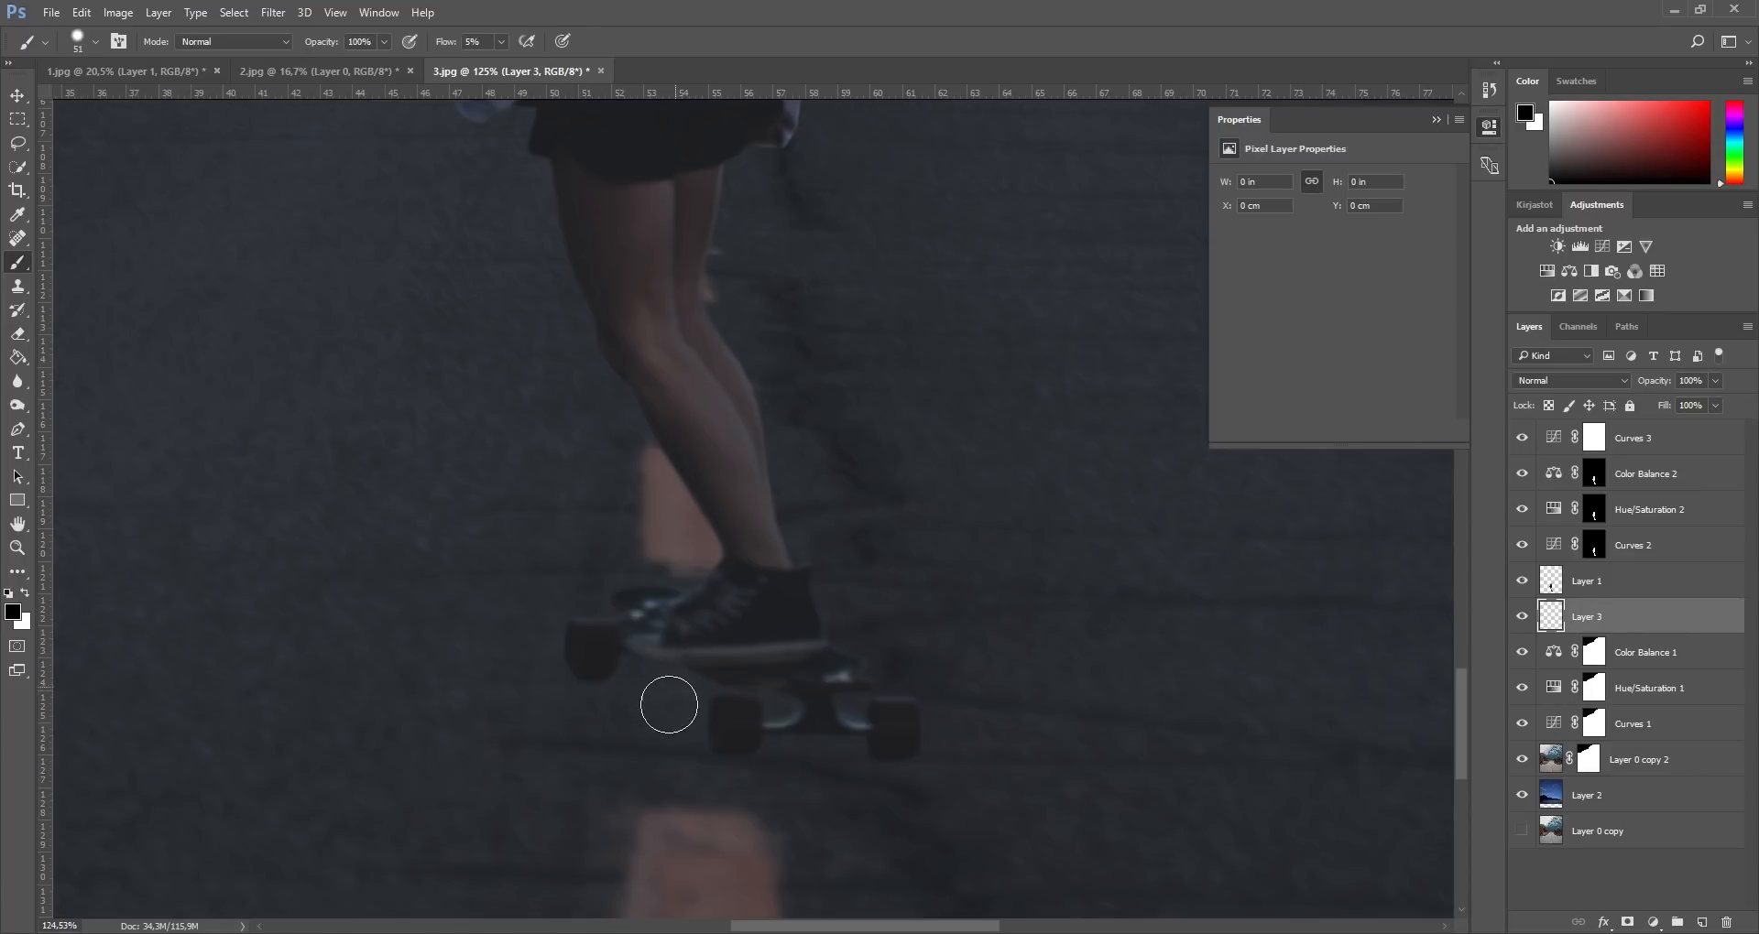
pyautogui.scroll(-3, 664, 705)
pyautogui.keyDown('alt'); pyautogui.scroll(-6, 778, 620); pyautogui.keyUp('alt')
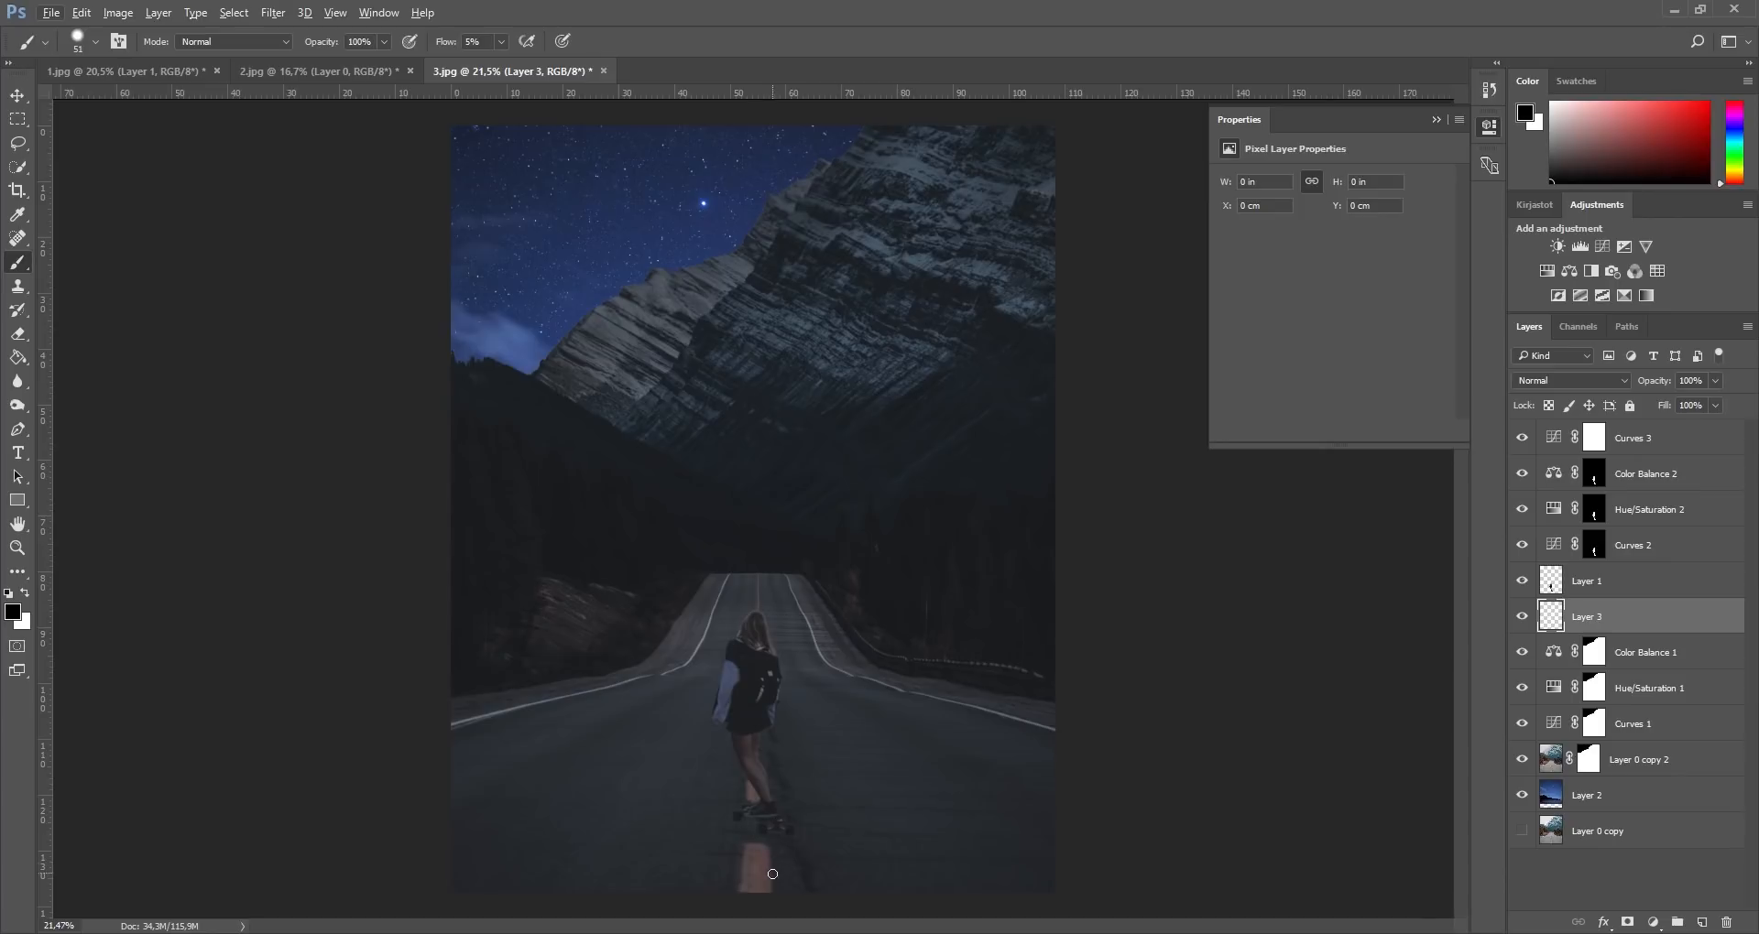
# Step: Paint a black contact shadow beneath the skateboard's deck and wheels on Layer 3 with a soft 37-pixel Brush at 5% flow
pyautogui.keyDown('alt'); pyautogui.scroll(8, 774, 852); pyautogui.keyUp('alt')
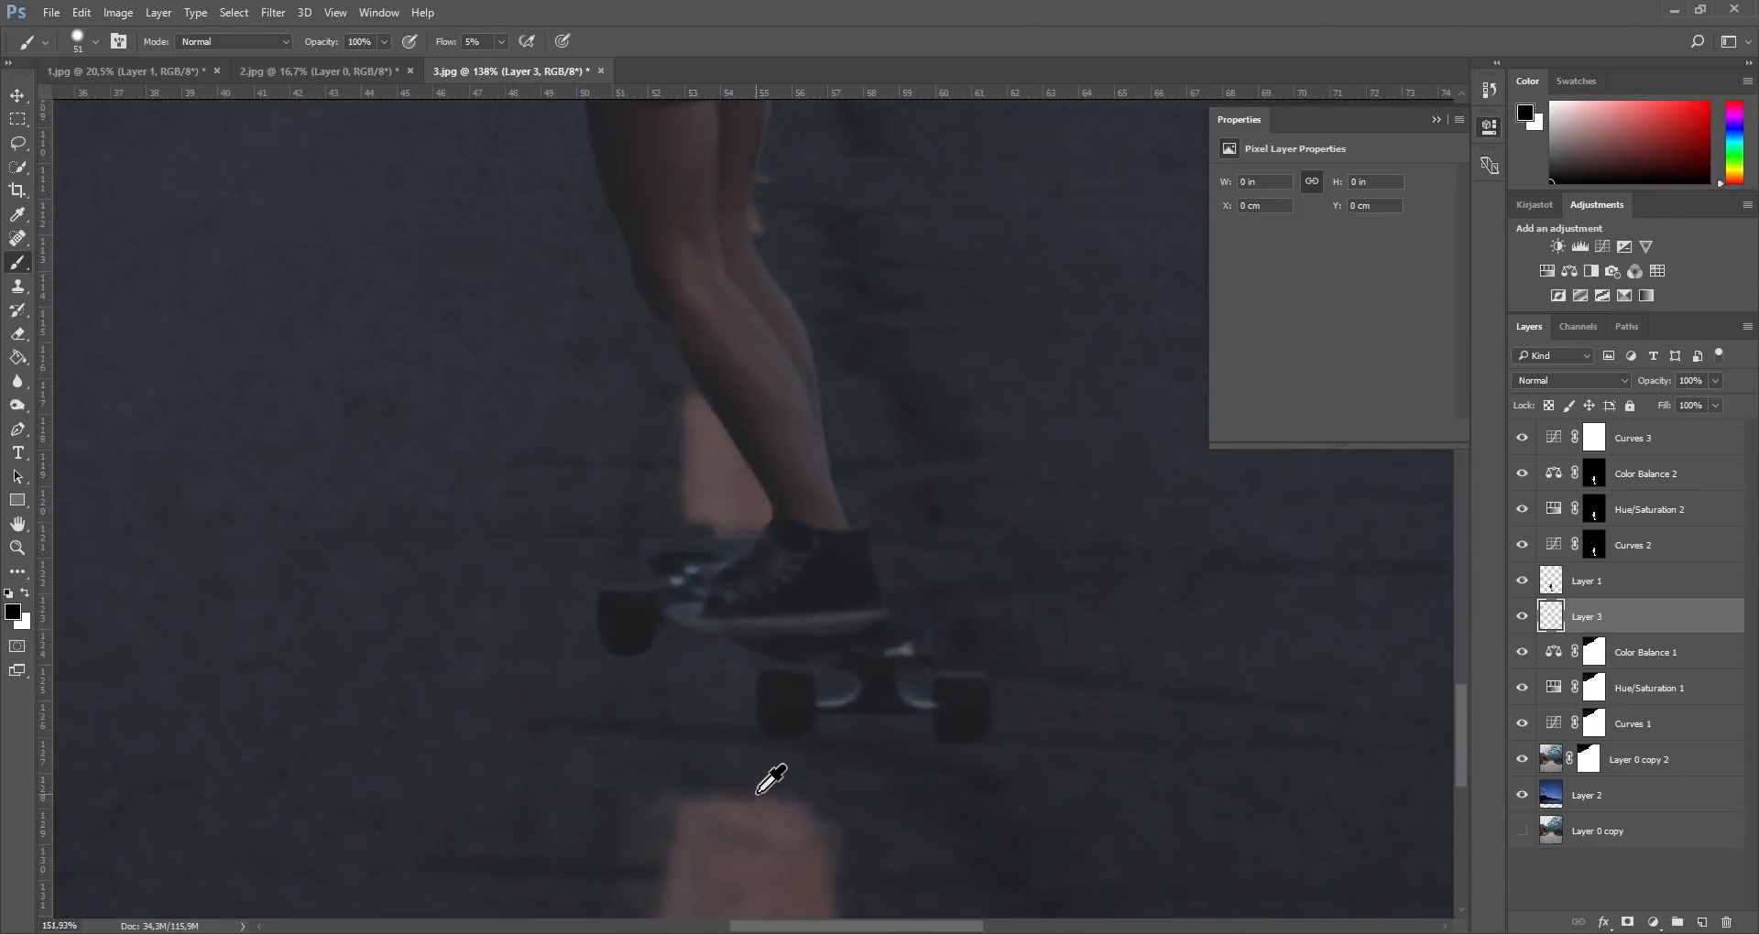
pyautogui.keyDown('alt'); pyautogui.scroll(2, 756, 795); pyautogui.keyUp('alt')
pyautogui.keyDown('alt'); pyautogui.moveTo(735, 602); pyautogui.dragTo(749, 602); pyautogui.keyUp('alt')
pyautogui.keyDown('alt'); pyautogui.moveTo(737, 627); pyautogui.dragTo(677, 114); pyautogui.keyUp('alt')
pyautogui.keyDown('alt'); pyautogui.moveTo(703, 570); pyautogui.dragTo(733, 574); pyautogui.keyUp('alt')
pyautogui.keyDown('alt'); pyautogui.moveTo(726, 607); pyautogui.dragTo(658, 343); pyautogui.keyUp('alt')
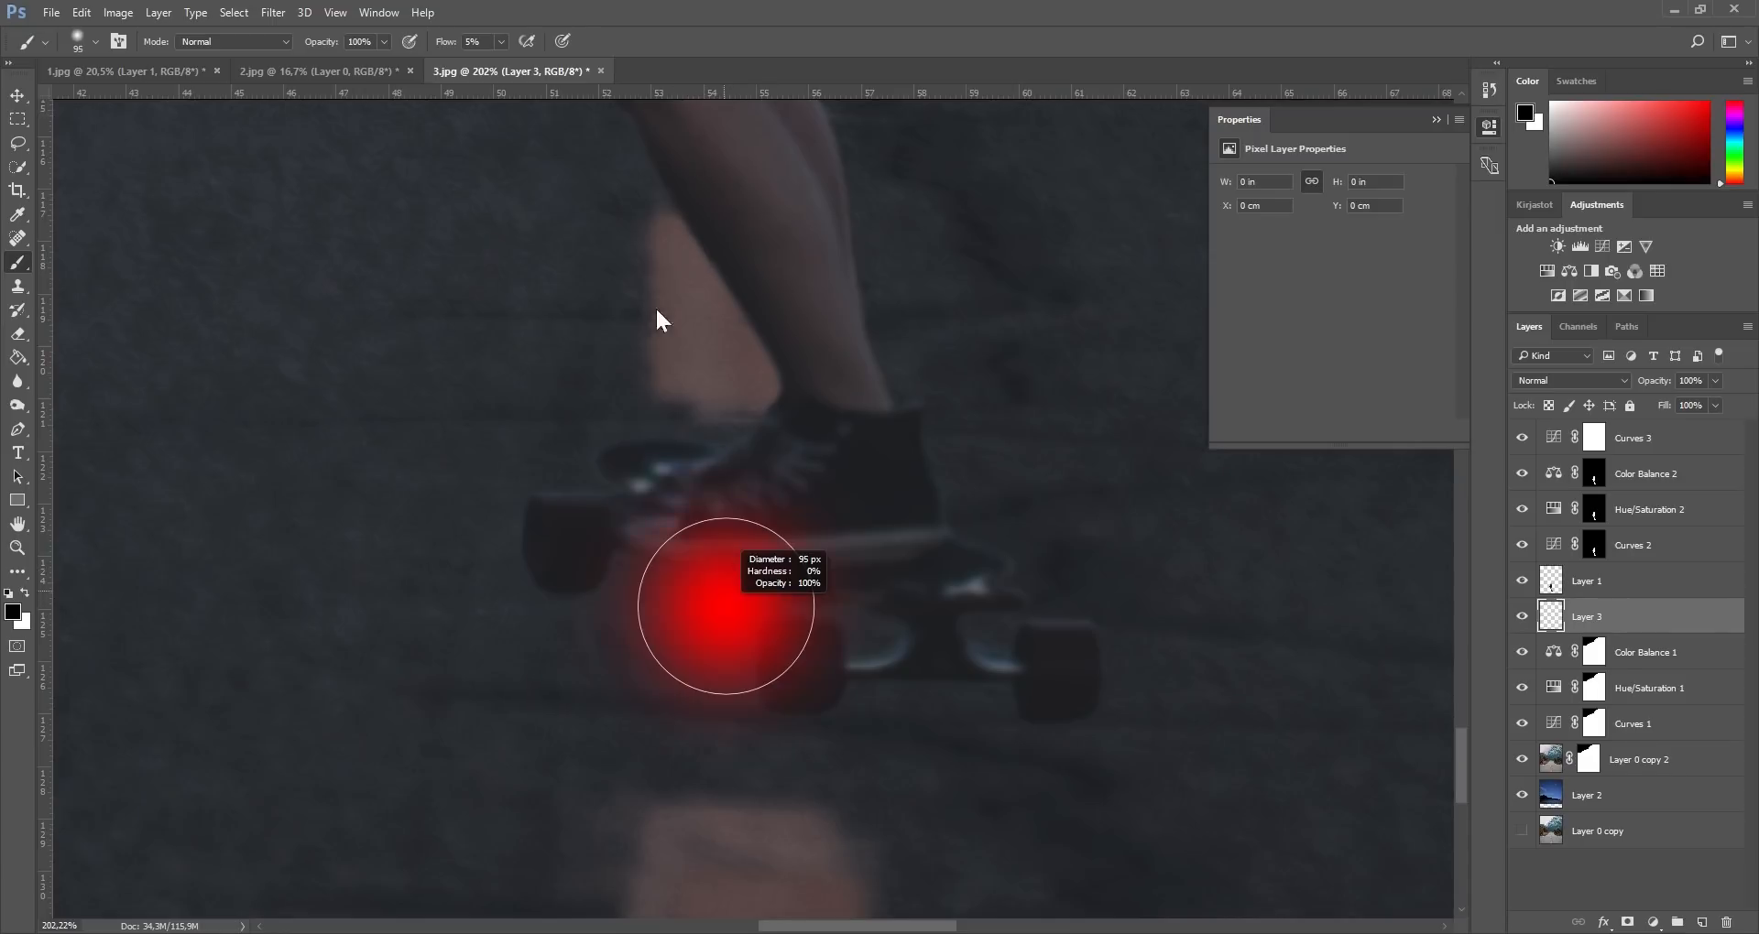
pyautogui.moveTo(697, 557)
pyautogui.keyDown('alt'); pyautogui.mouseDown()
pyautogui.moveTo(658, 154)
pyautogui.moveTo(742, 596)
pyautogui.moveTo(605, 589)
pyautogui.moveTo(784, 592)
pyautogui.moveTo(724, 595)
pyautogui.mouseUp(); pyautogui.keyUp('alt')
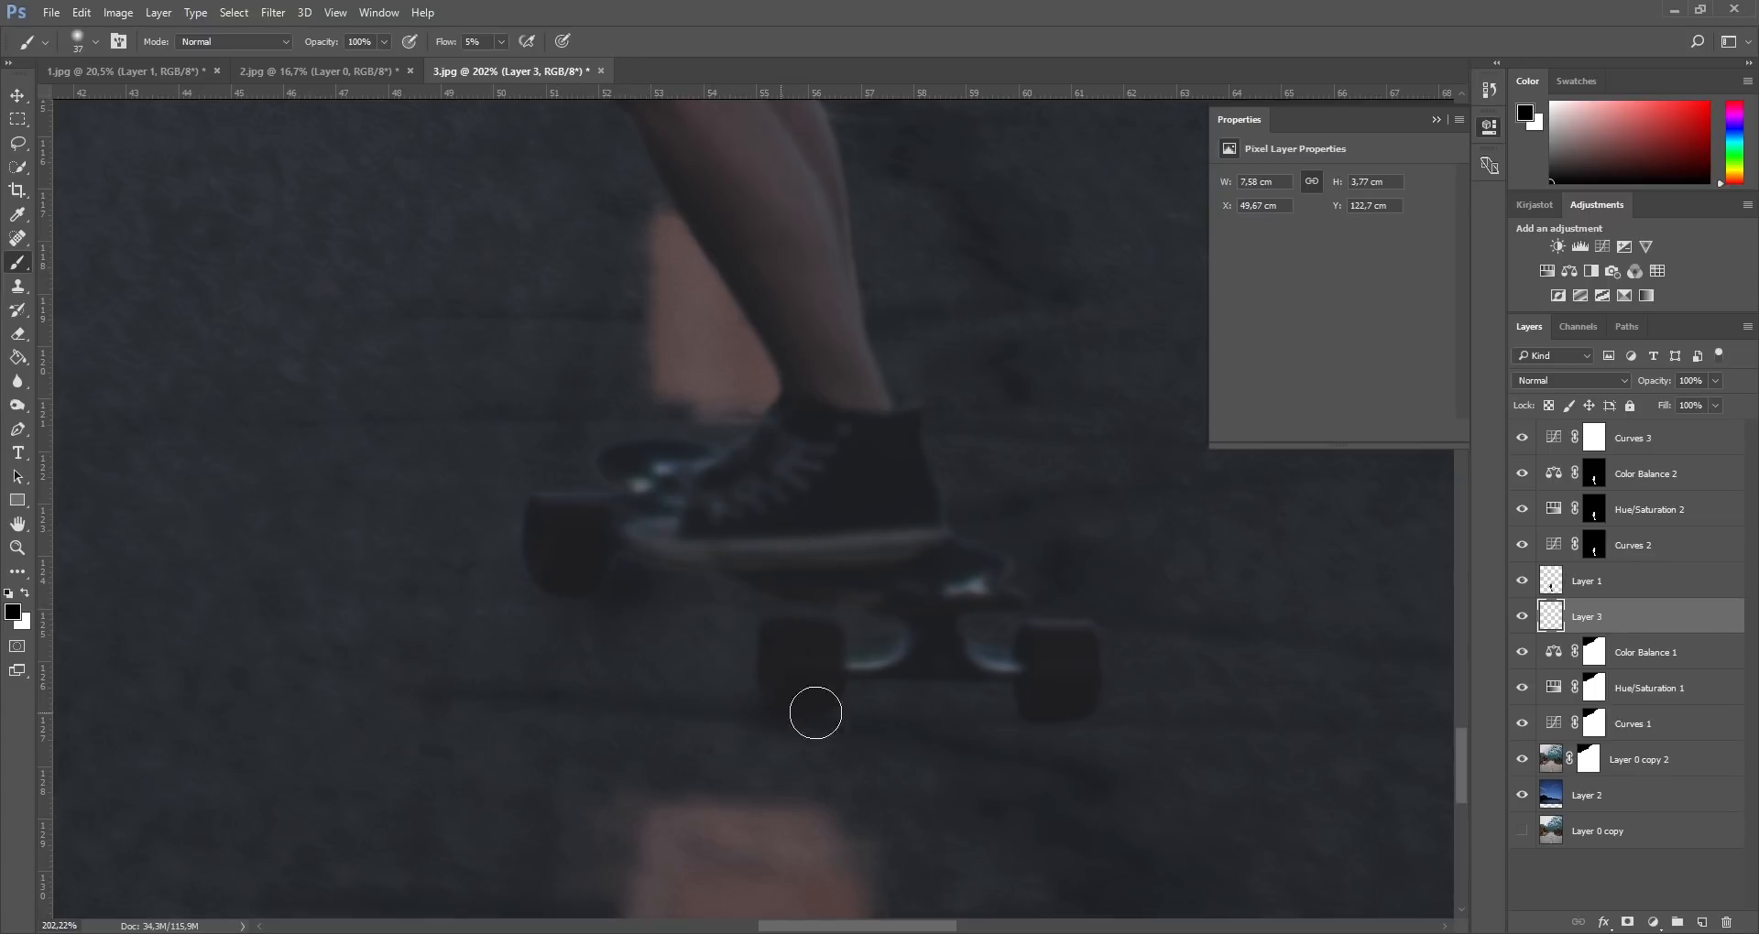
pyautogui.moveTo(835, 713); pyautogui.dragTo(1084, 722)
pyautogui.keyDown('alt'); pyautogui.moveTo(962, 696); pyautogui.dragTo(1002, 694); pyautogui.keyUp('alt')
pyautogui.moveTo(660, 605); pyautogui.dragTo(851, 621)
pyautogui.keyDown('alt'); pyautogui.moveTo(720, 584); pyautogui.dragTo(938, 652); pyautogui.keyUp('alt')
pyautogui.moveTo(645, 611); pyautogui.dragTo(942, 672)
pyautogui.moveTo(859, 618)
pyautogui.keyDown('alt'); pyautogui.mouseDown()
pyautogui.moveTo(724, 601)
pyautogui.moveTo(866, 619)
pyautogui.mouseUp(); pyautogui.keyUp('alt')
pyautogui.keyDown('alt'); pyautogui.moveTo(663, 609); pyautogui.dragTo(689, 609); pyautogui.keyUp('alt')
# Step: Broaden the shadow on the road around the skateboard with a soft brush enlarged up to 361 pixels, and compare Layer 3's effect
pyautogui.scroll(-5, 921, 632)
pyautogui.keyDown('alt'); pyautogui.moveTo(916, 706); pyautogui.dragTo(1018, 727); pyautogui.keyUp('alt')
pyautogui.keyDown('alt'); pyautogui.moveTo(898, 646); pyautogui.dragTo(947, 634); pyautogui.keyUp('alt')
pyautogui.moveTo(954, 816); pyautogui.dragTo(948, 767)
pyautogui.click(907, 643)
pyautogui.scroll(-2, 953, 760)
pyautogui.scroll(-2, 936, 740)
pyautogui.click(1520, 618)
pyautogui.click(1521, 619)
pyautogui.click(1521, 619)
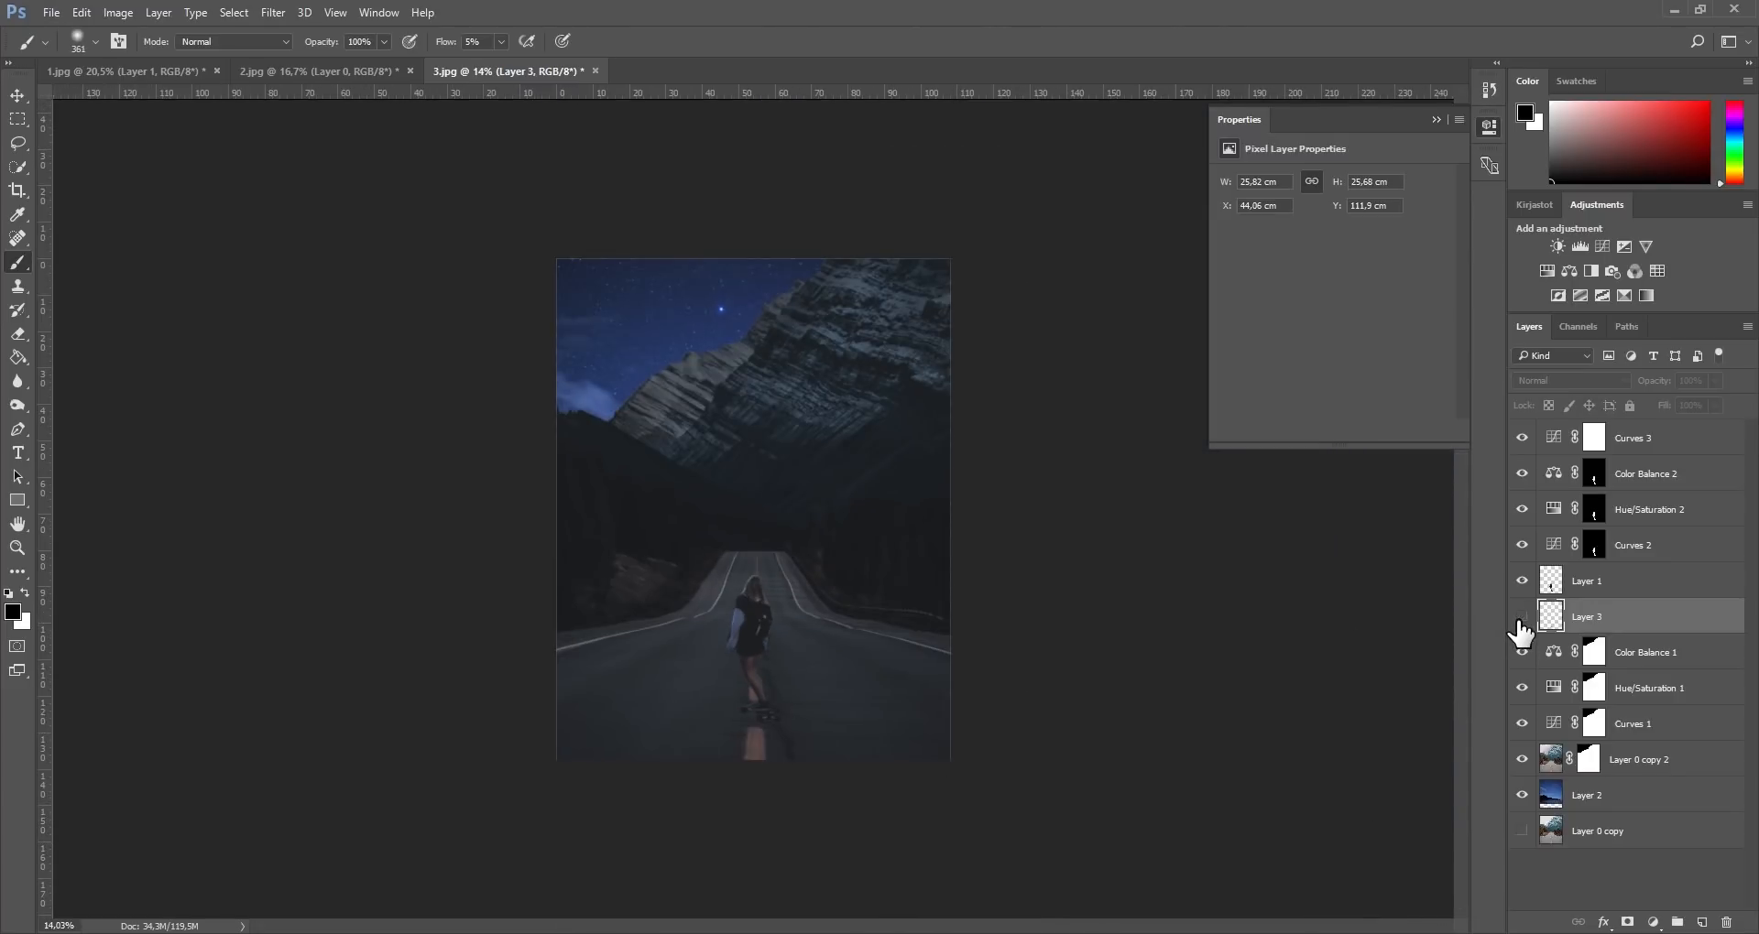
pyautogui.click(1520, 619)
pyautogui.click(1520, 620)
pyautogui.click(1521, 619)
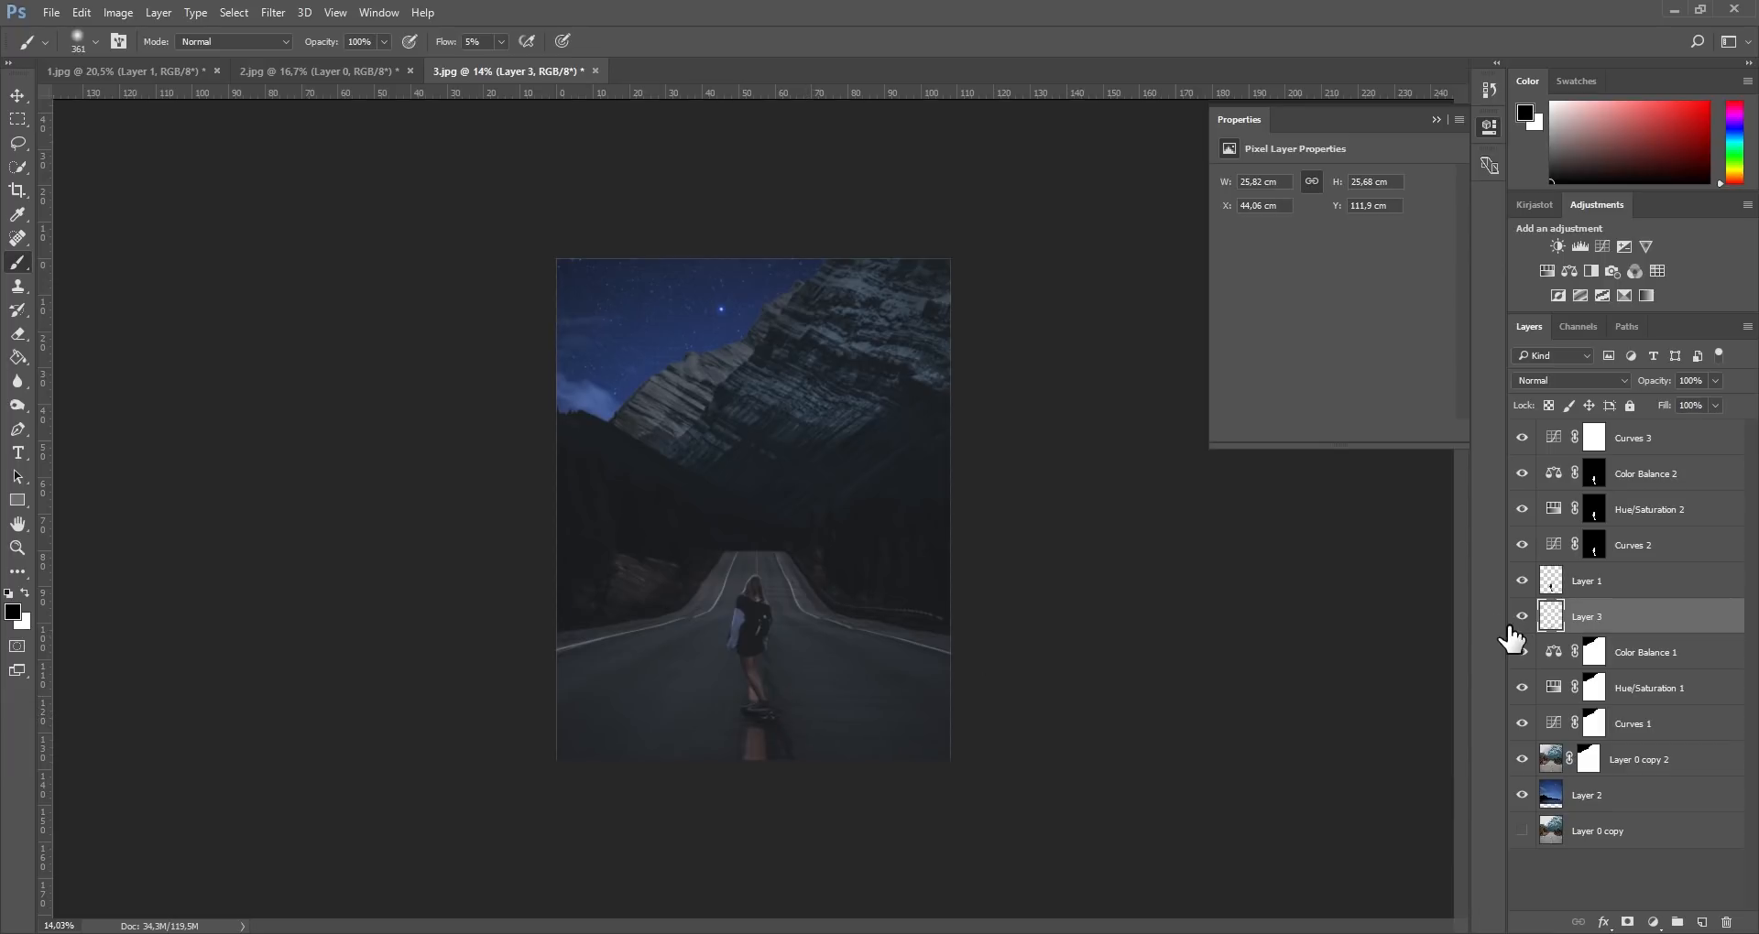
# Step: Add an Exposure adjustment above Curves 3 with Exposure +0.61 and Gamma Correction 0.94, and compare its effect
pyautogui.click(1643, 451)
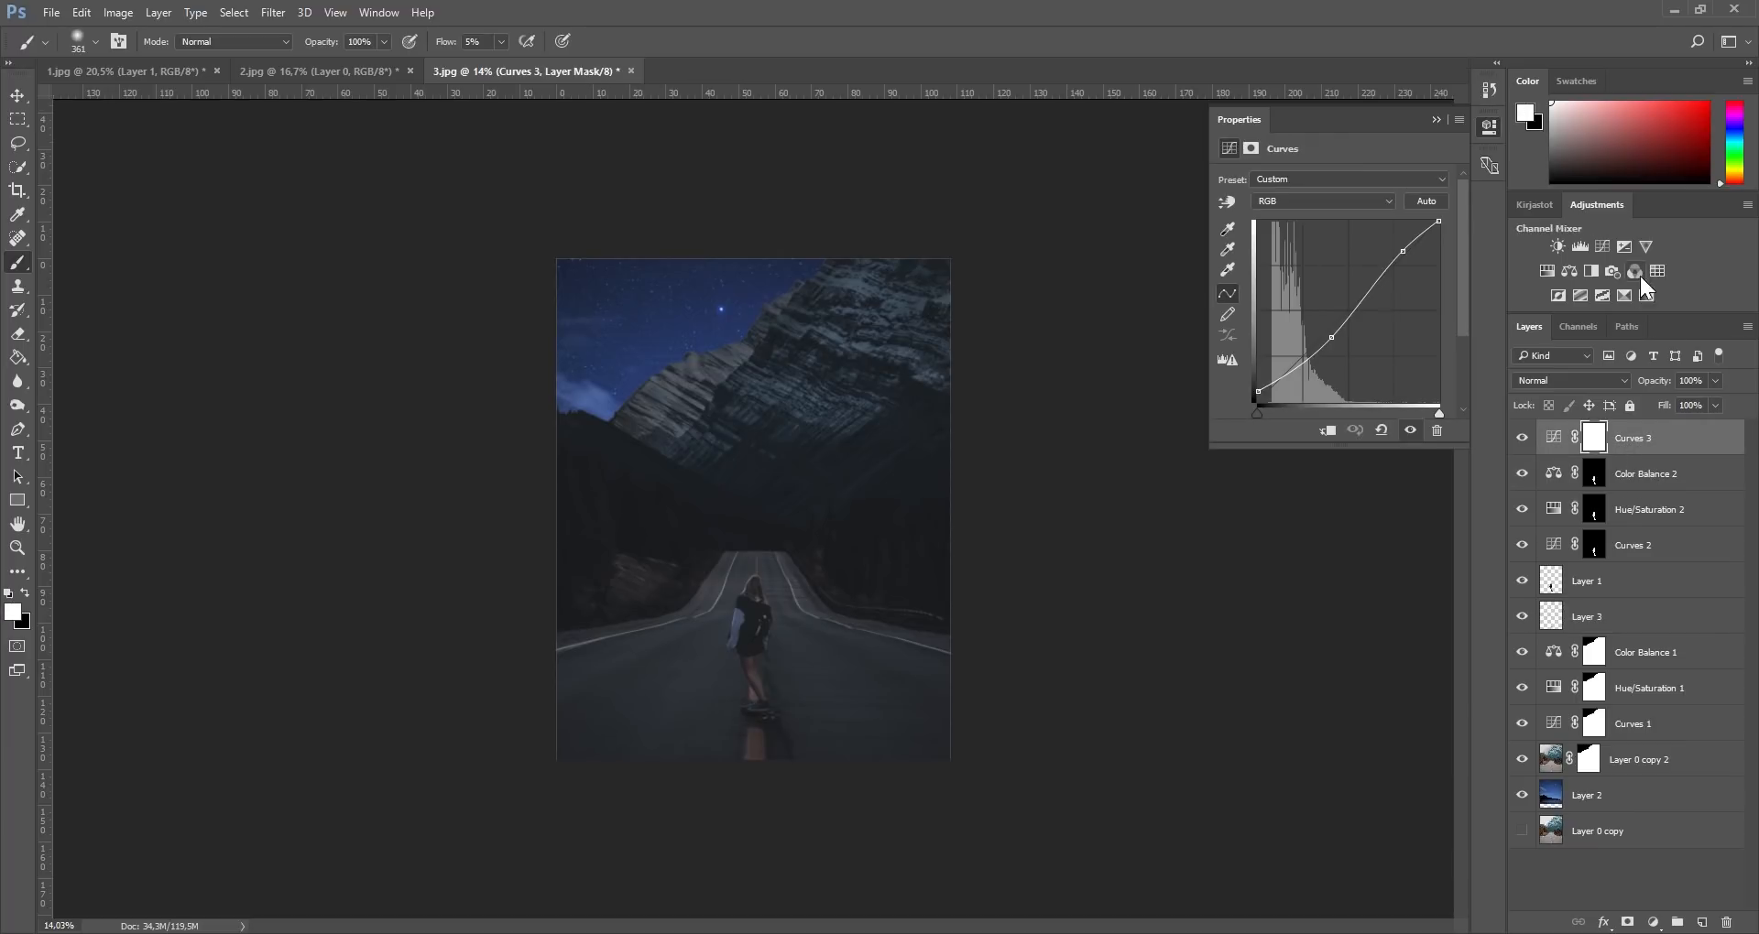
pyautogui.click(1623, 249)
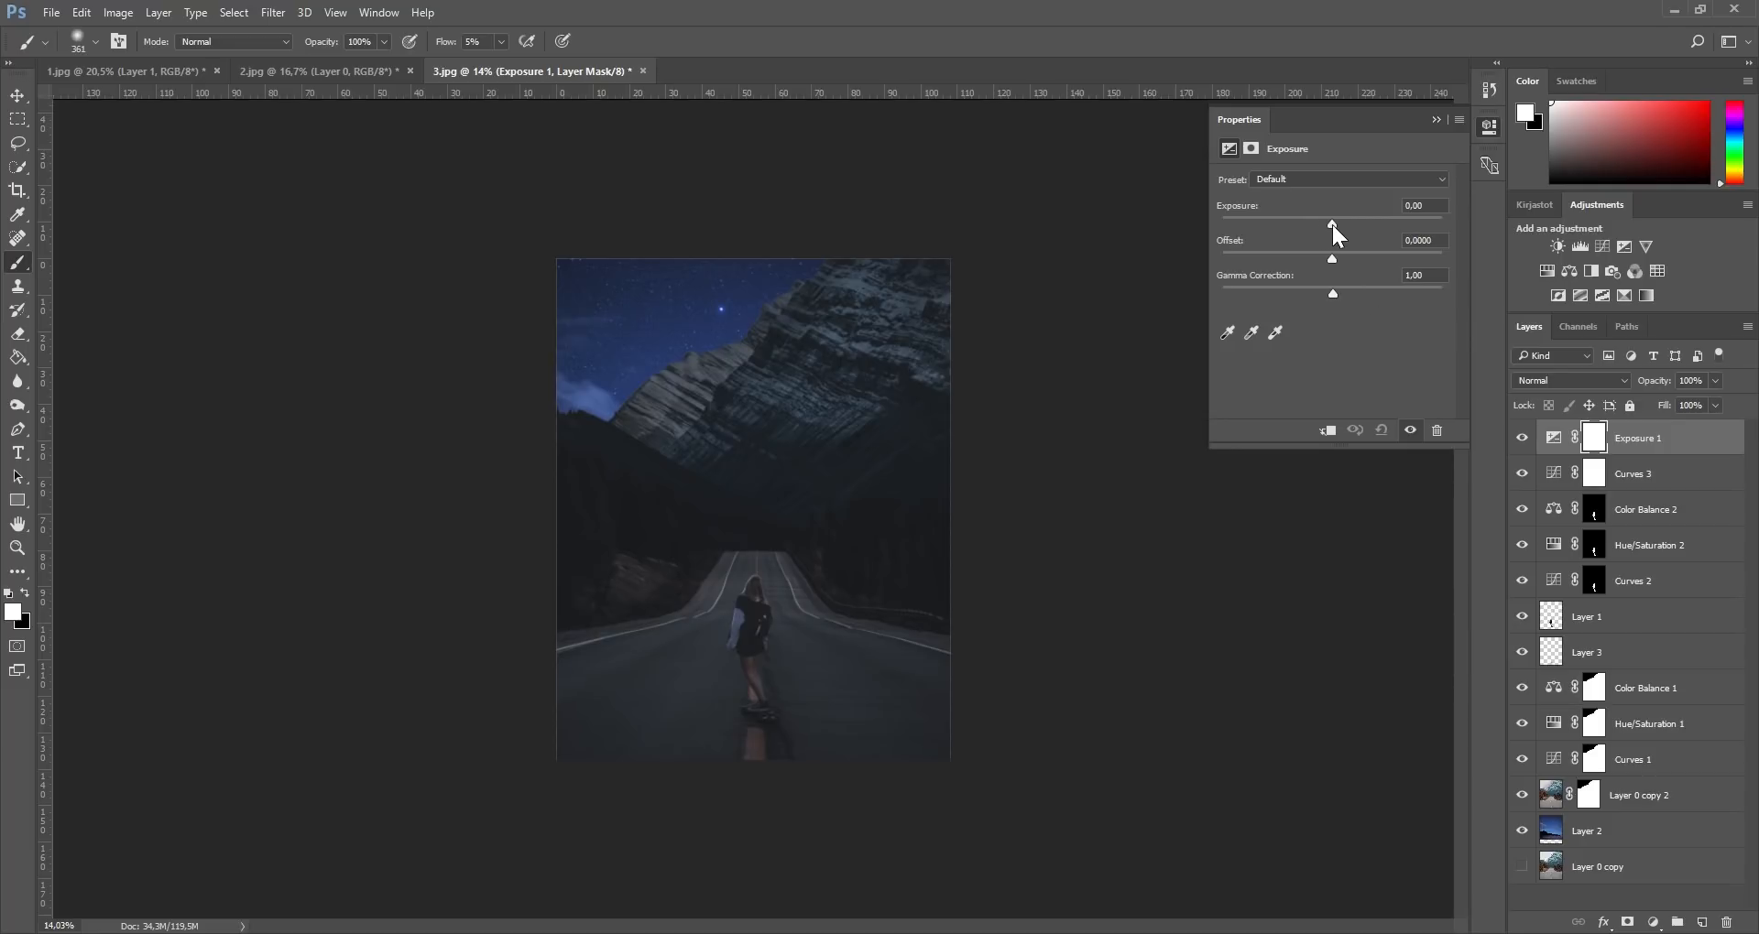
pyautogui.moveTo(1332, 223); pyautogui.dragTo(1339, 224)
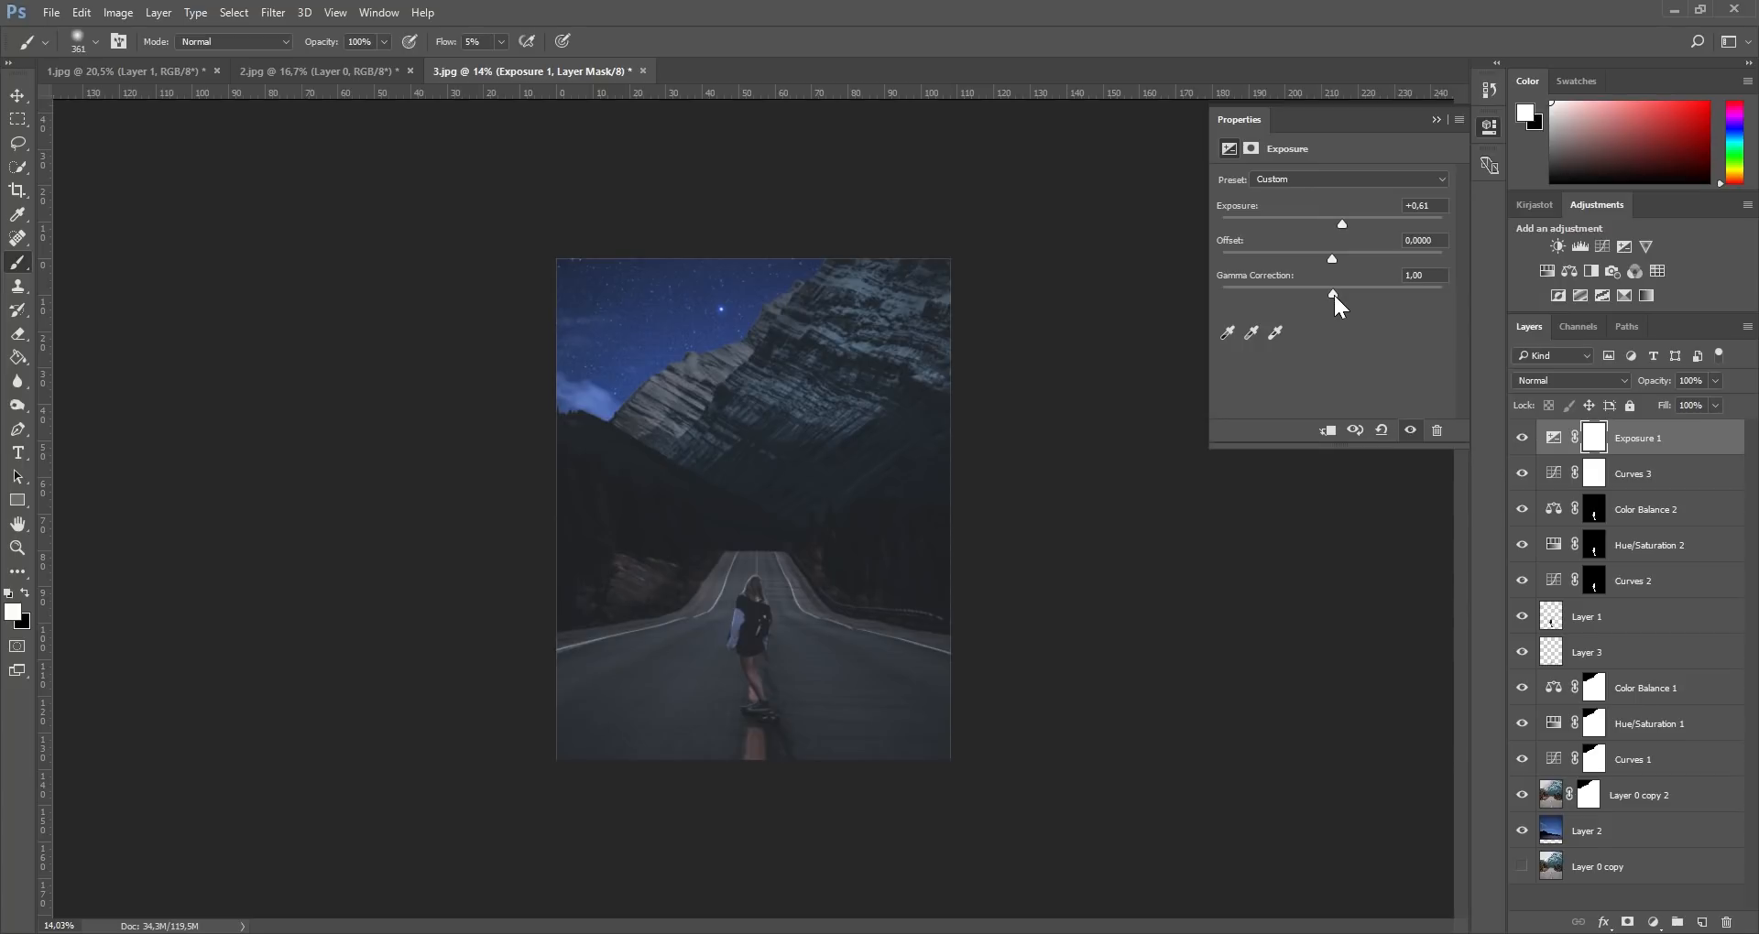
pyautogui.click(1521, 439)
pyautogui.click(1521, 440)
pyautogui.click(1521, 441)
pyautogui.click(1522, 441)
# Step: Fill the Exposure 1 mask with black using the Paint Bucket
pyautogui.click(18, 361)
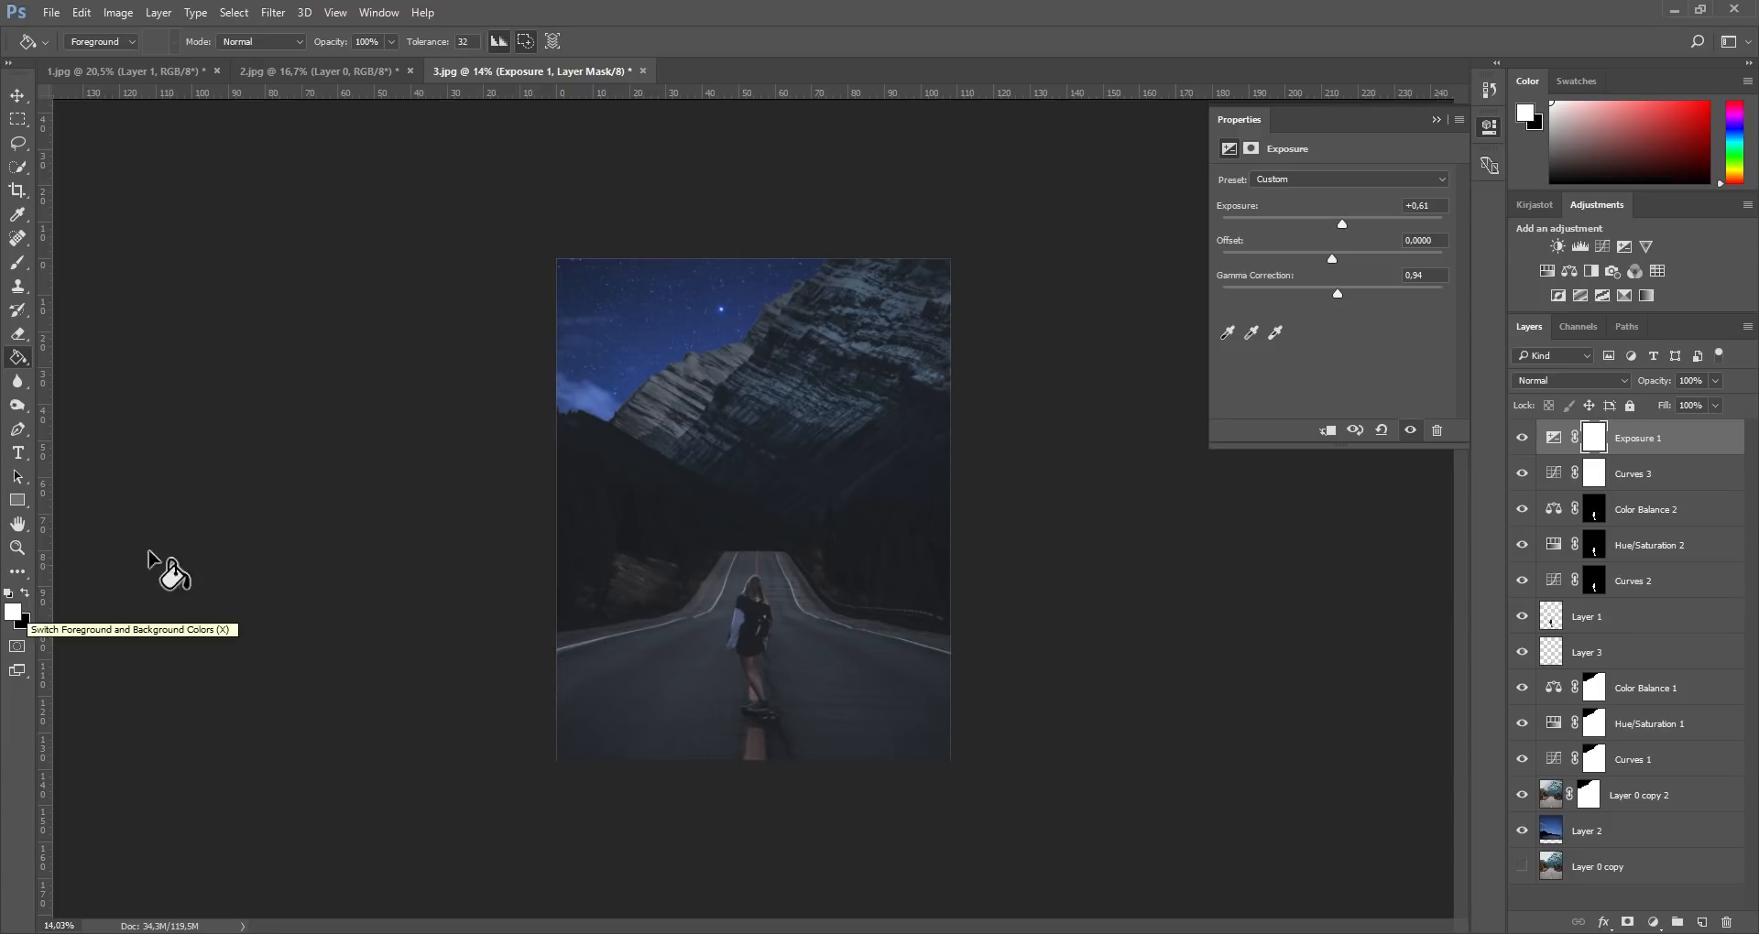
pyautogui.press('x')
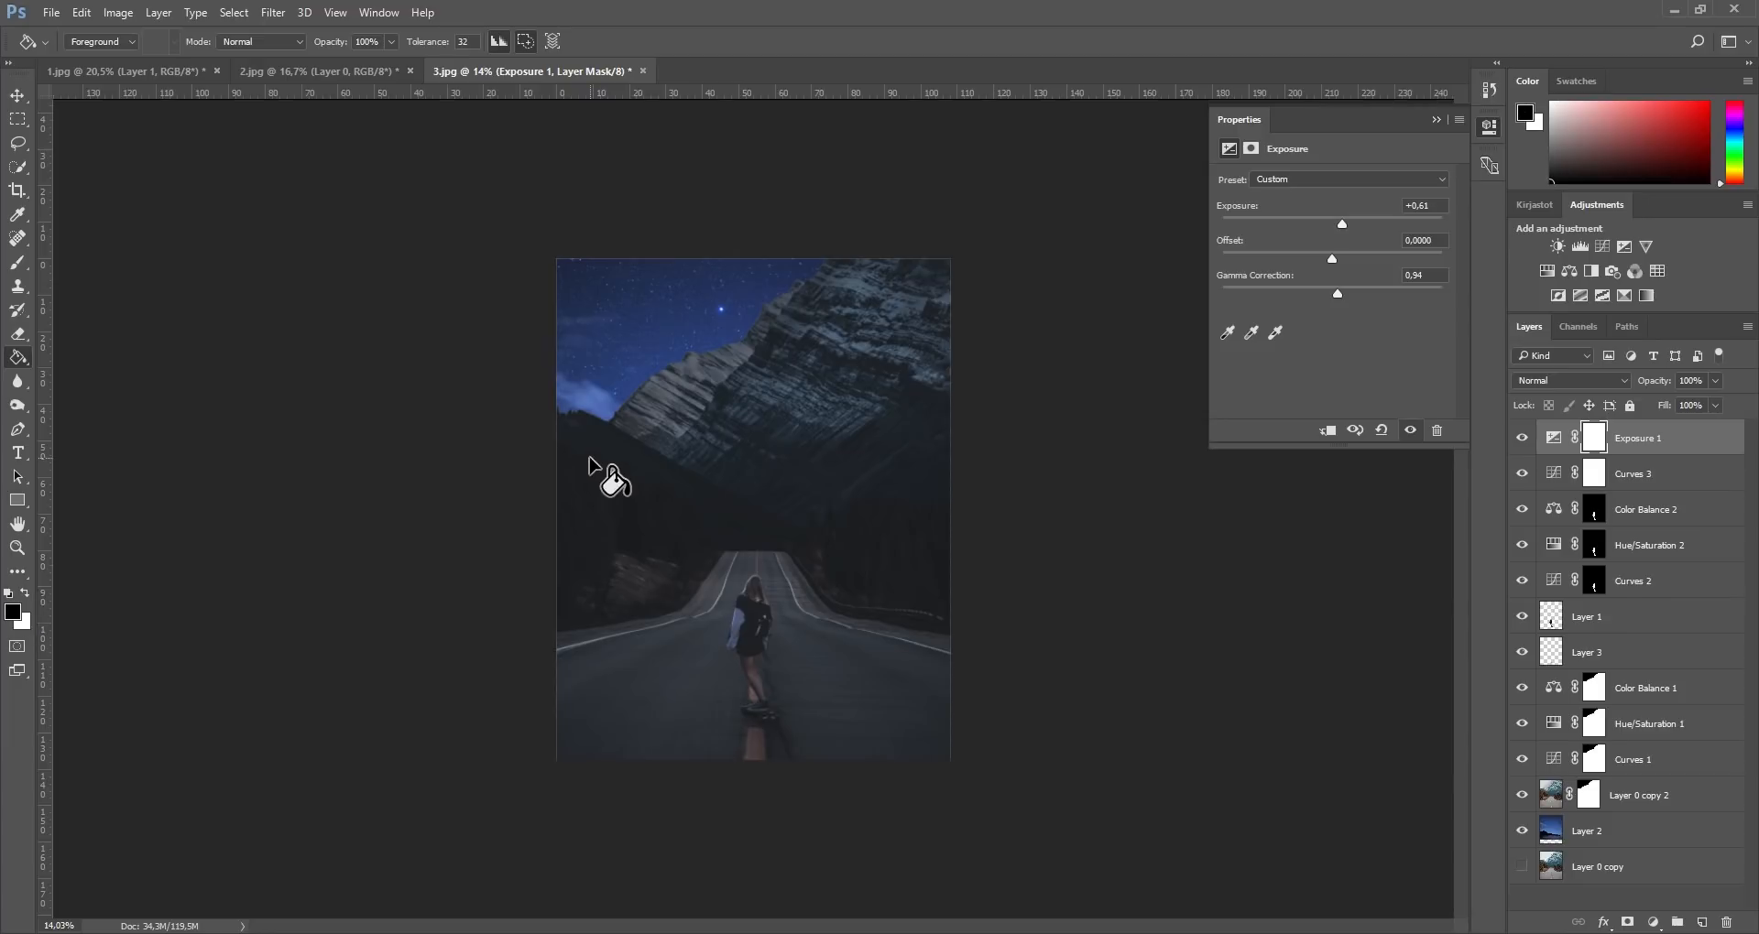
pyautogui.click(795, 466)
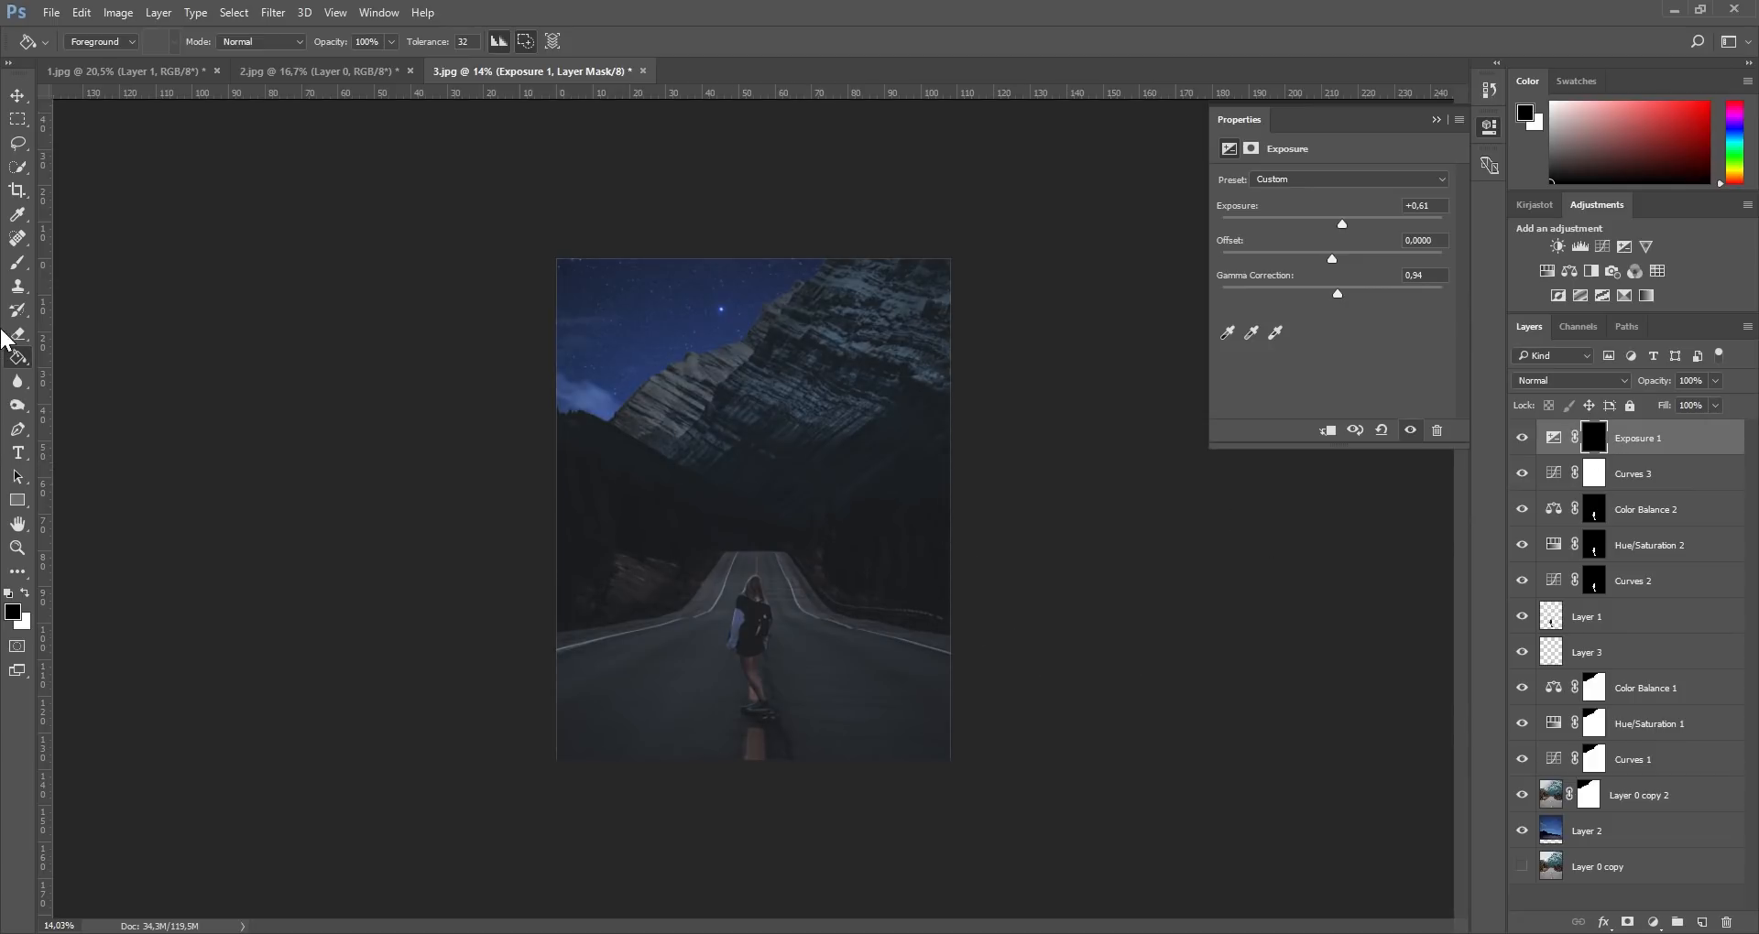
# Step: Paint white on the Exposure 1 mask over the image's centre with a soft 2157-pixel Brush at 80% flow, and compare the effect
pyautogui.click(19, 266)
pyautogui.click(25, 594)
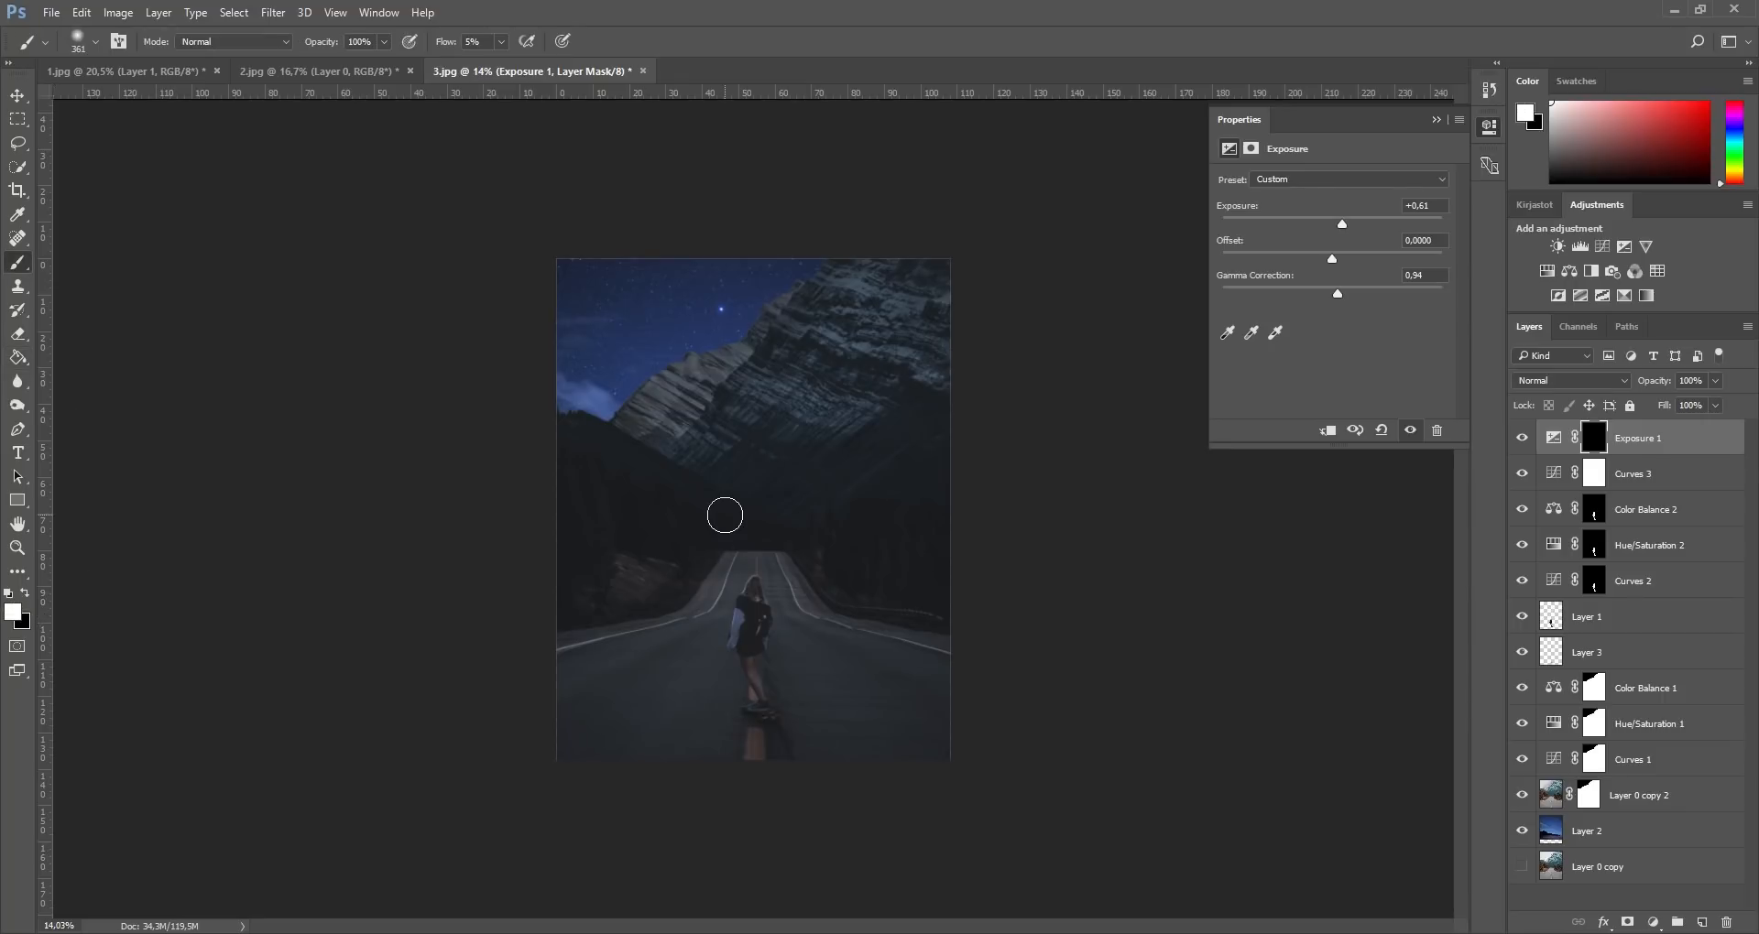
pyautogui.click(500, 41)
pyautogui.moveTo(759, 464); pyautogui.dragTo(902, 475)
pyautogui.moveTo(854, 543)
pyautogui.mouseDown()
pyautogui.moveTo(816, 327)
pyautogui.moveTo(814, 342)
pyautogui.mouseUp()
pyautogui.moveTo(809, 496)
pyautogui.mouseDown()
pyautogui.moveTo(758, 500)
pyautogui.moveTo(758, 458)
pyautogui.moveTo(746, 491)
pyautogui.mouseUp()
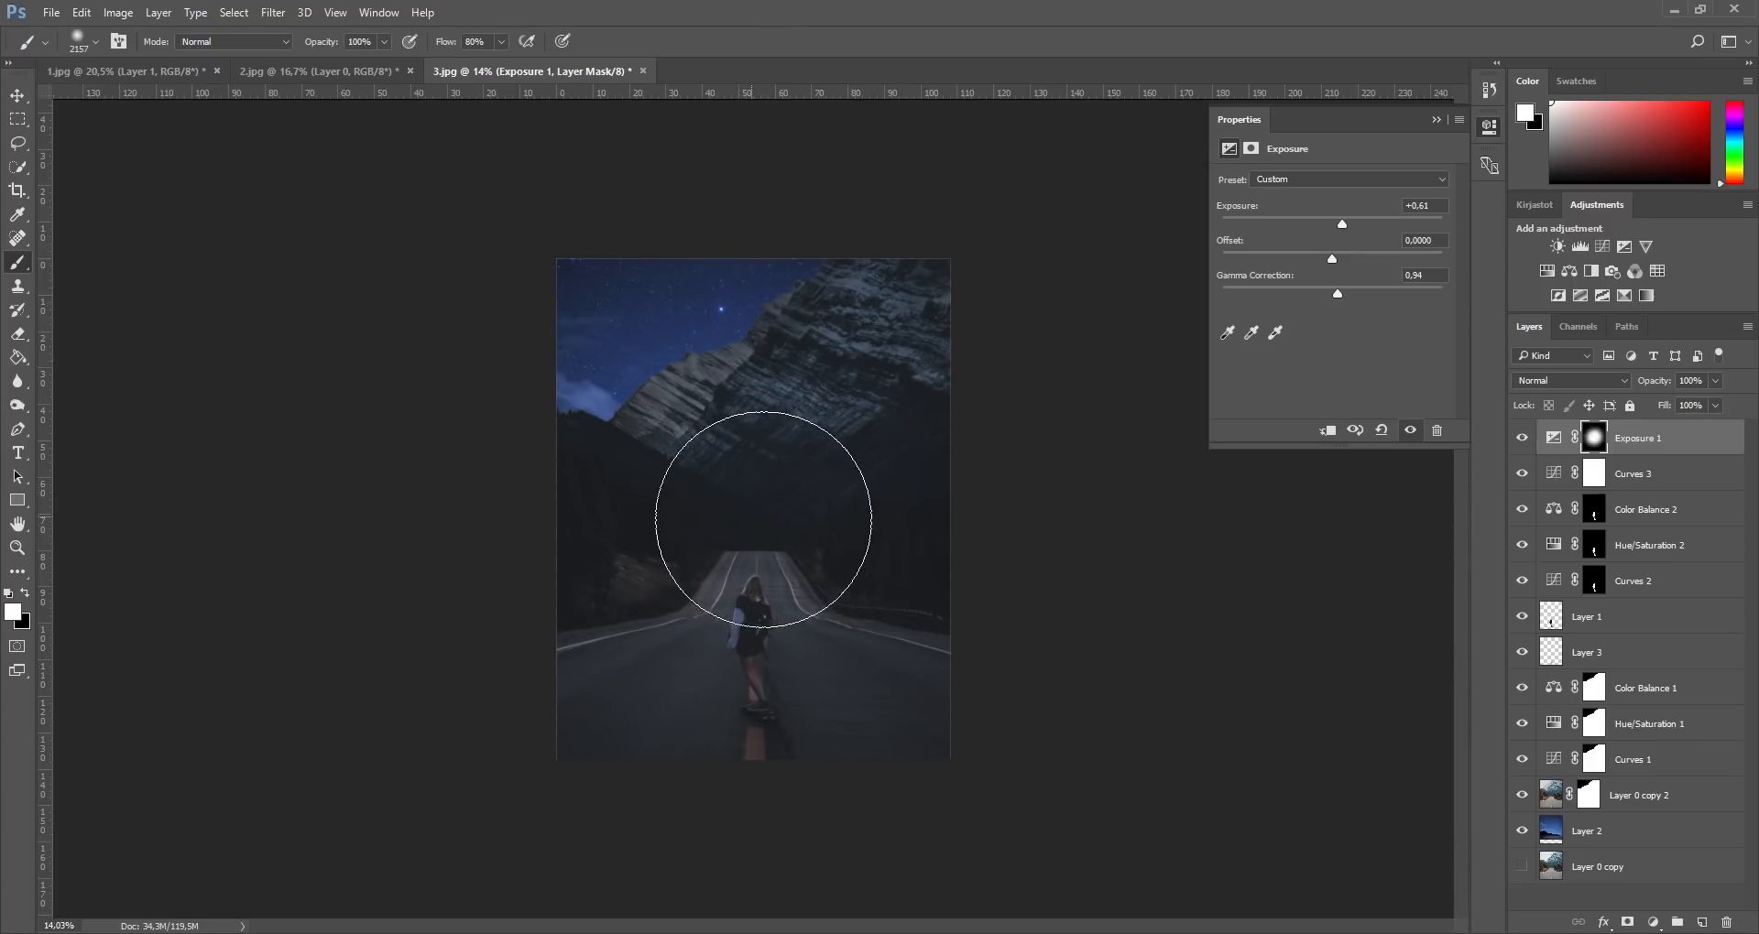
pyautogui.click(1521, 439)
pyautogui.click(1522, 440)
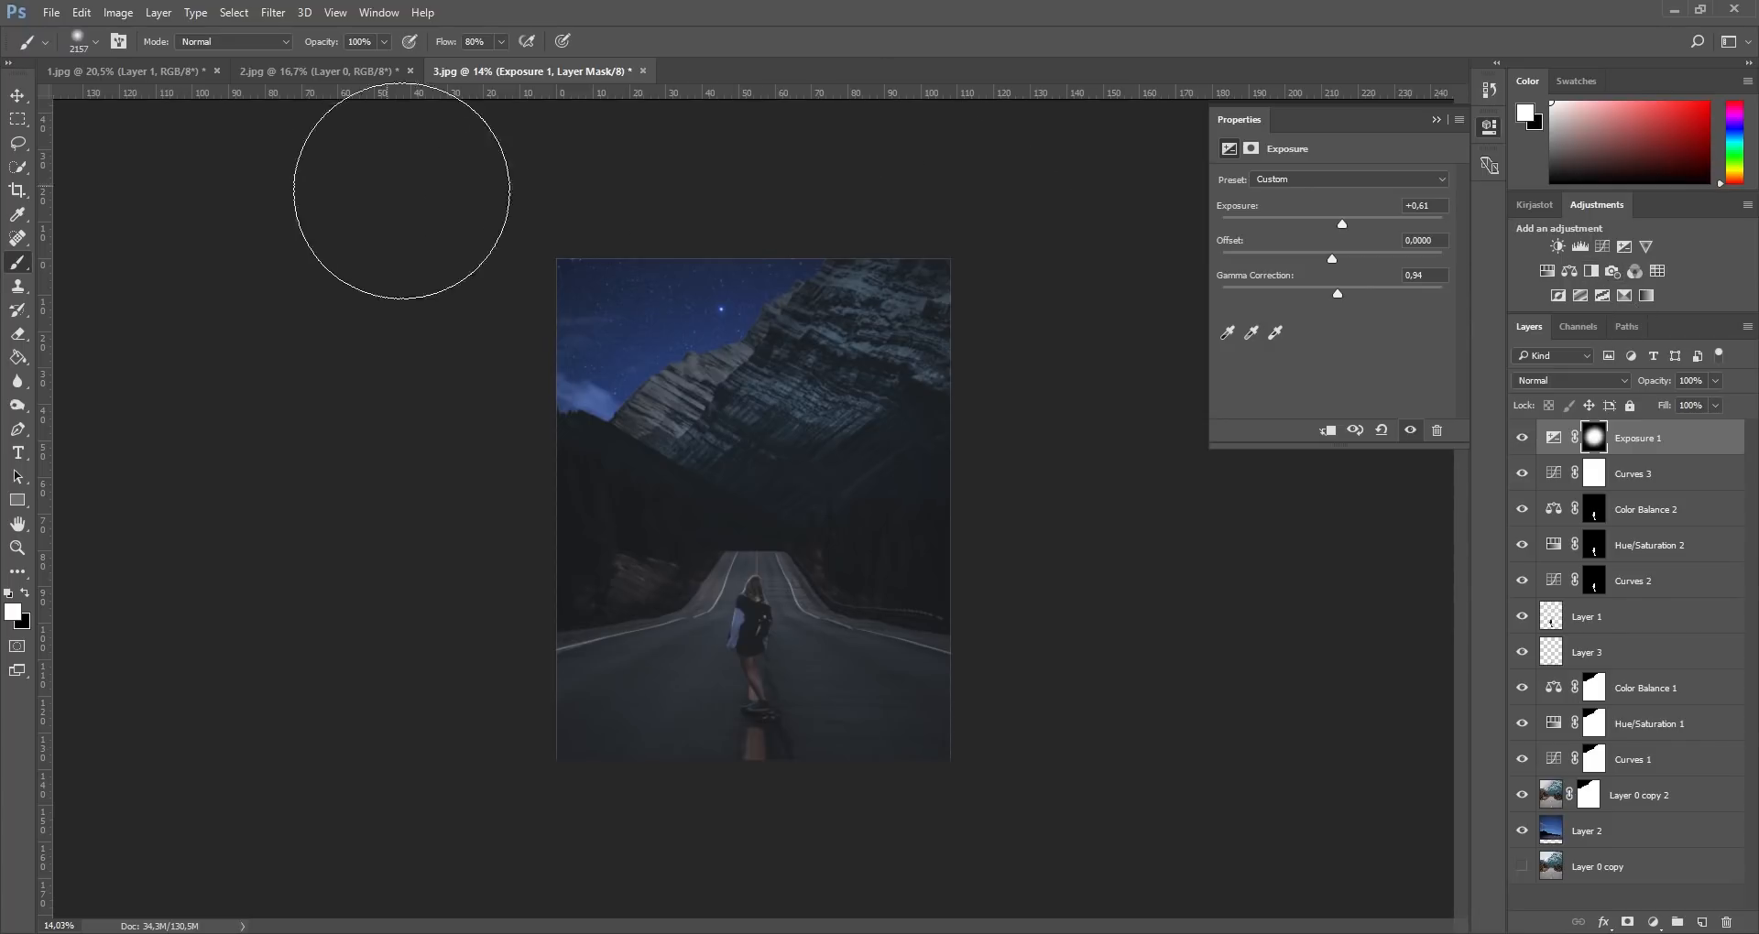
# Step: Create a layer above Exposure 1, darken the image's edges with a black 1559-pixel Brush at 6% flow, and compare the effect
pyautogui.click(1705, 927)
pyautogui.press('x')
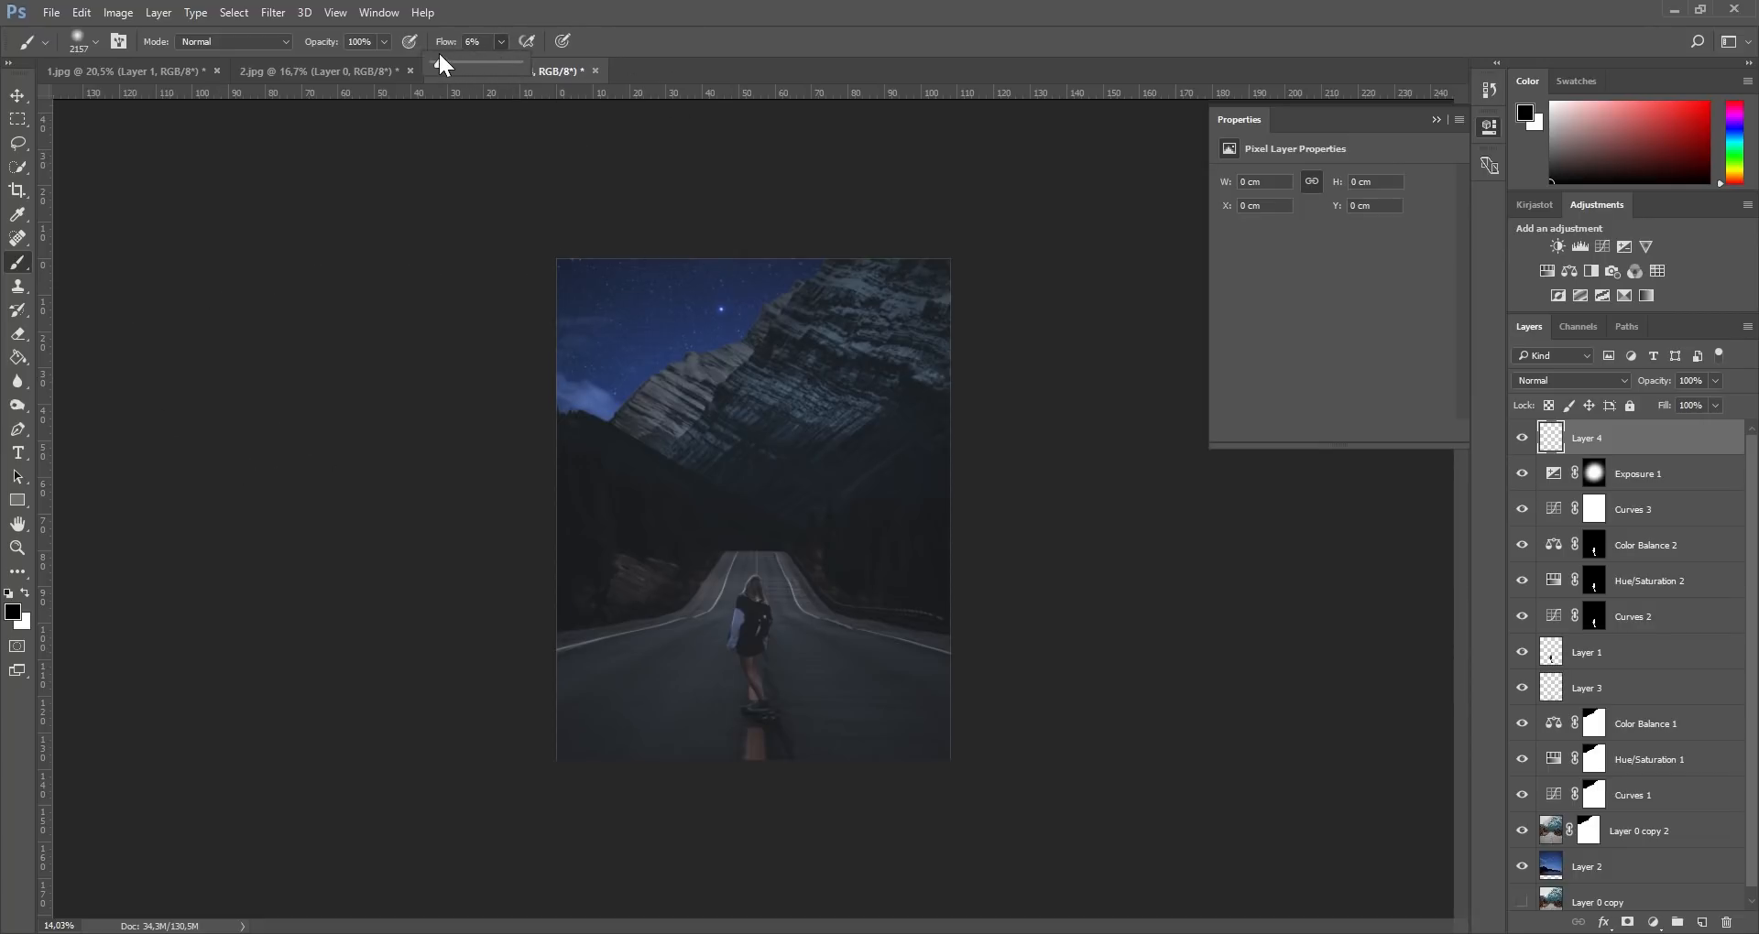
pyautogui.moveTo(912, 257)
pyautogui.mouseDown()
pyautogui.moveTo(824, 252)
pyautogui.moveTo(861, 253)
pyautogui.mouseUp()
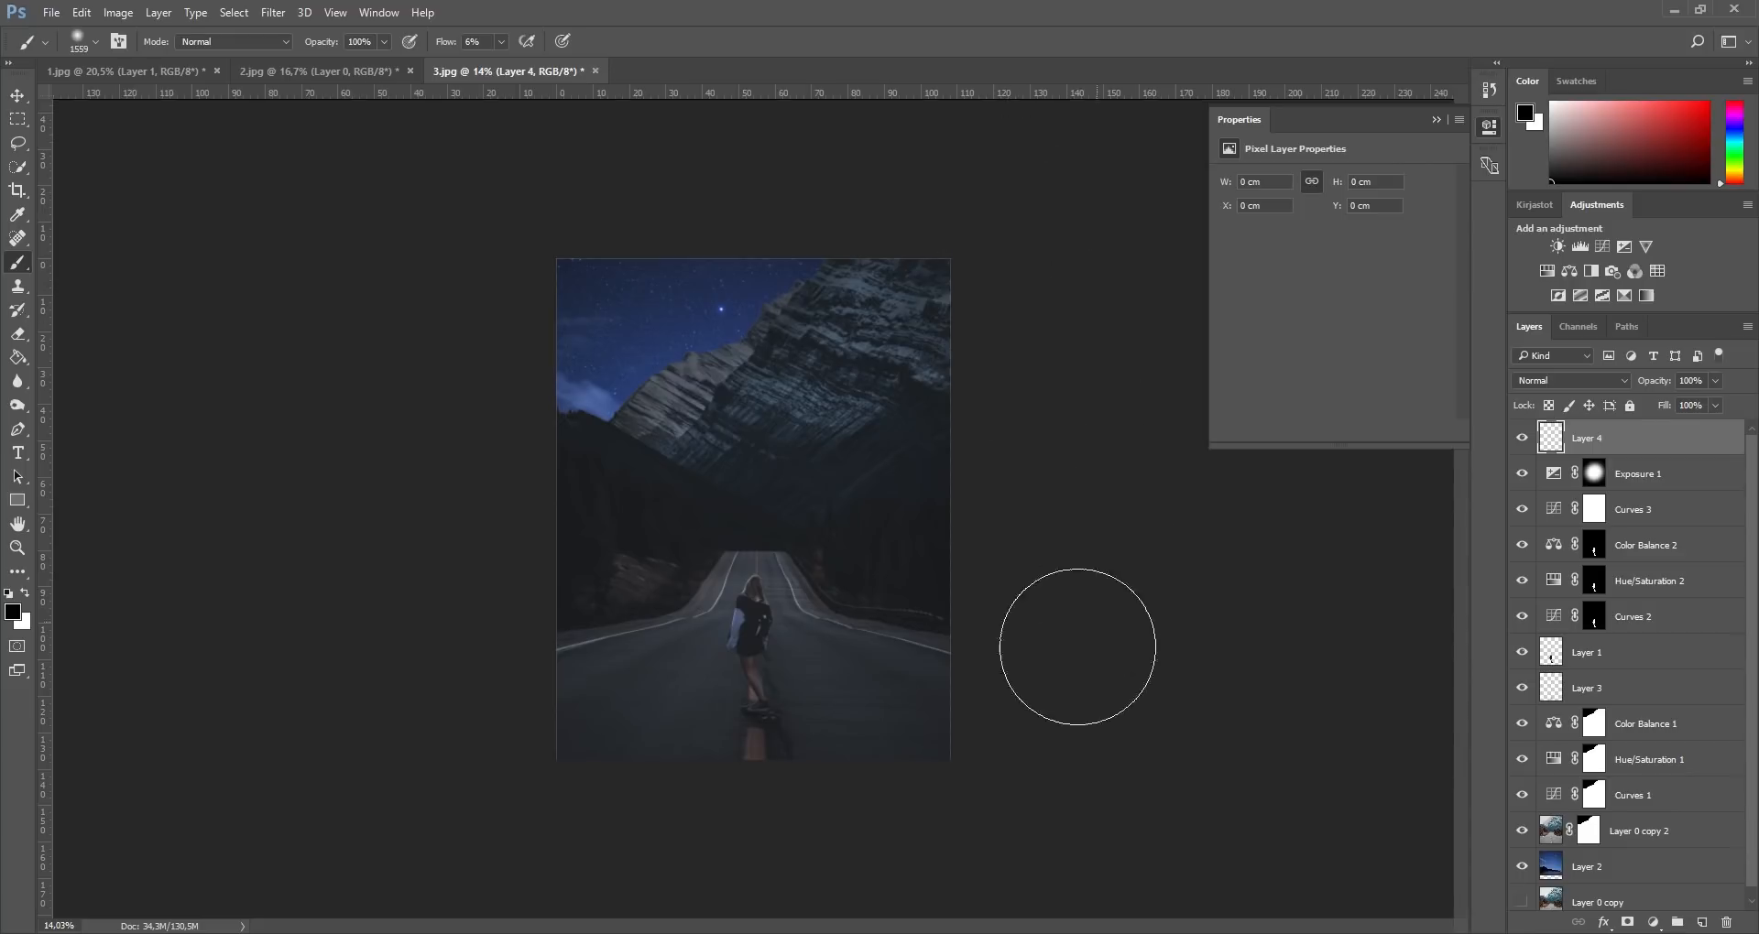
pyautogui.moveTo(668, 843)
pyautogui.mouseDown()
pyautogui.moveTo(858, 839)
pyautogui.moveTo(665, 797)
pyautogui.moveTo(418, 649)
pyautogui.moveTo(754, 845)
pyautogui.moveTo(314, 587)
pyautogui.mouseUp()
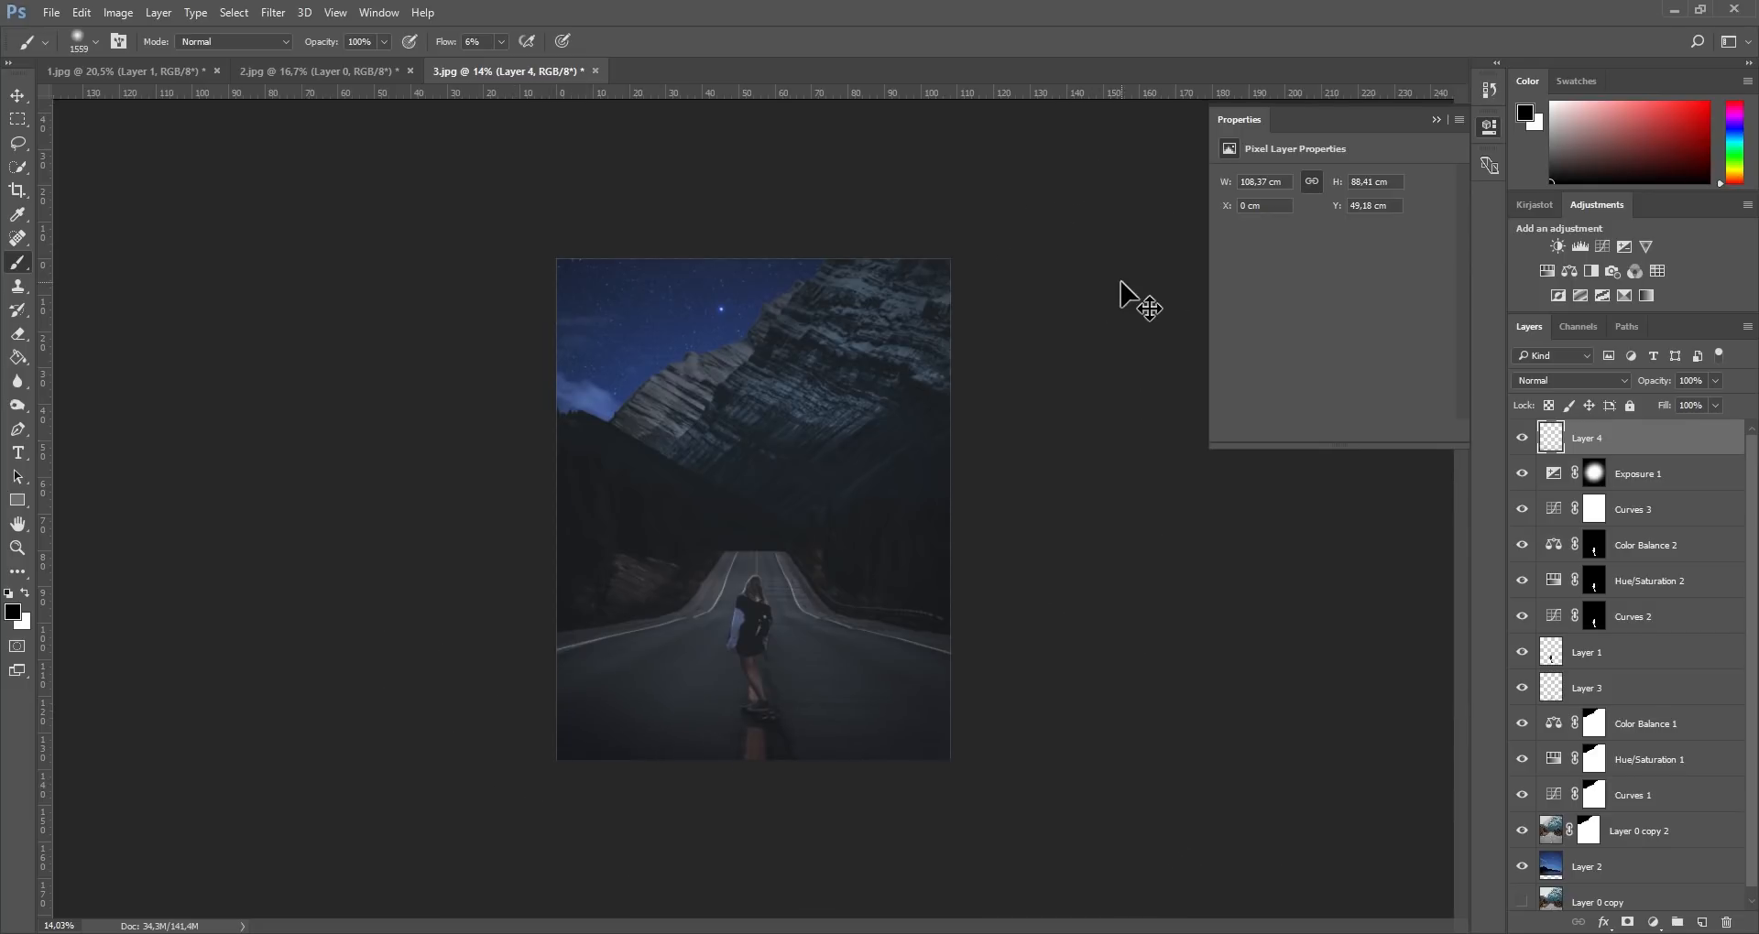
pyautogui.moveTo(838, 218); pyautogui.dragTo(589, 228)
pyautogui.click(1521, 438)
pyautogui.click(1521, 439)
pyautogui.click(1522, 439)
pyautogui.click(1522, 439)
# Step: Group Layer 4, Exposure 1 and Curves 3, and compare the image with and without the group
pyautogui.keyDown('shift'); pyautogui.click(1645, 511); pyautogui.keyUp('shift')
pyautogui.click(1676, 922)
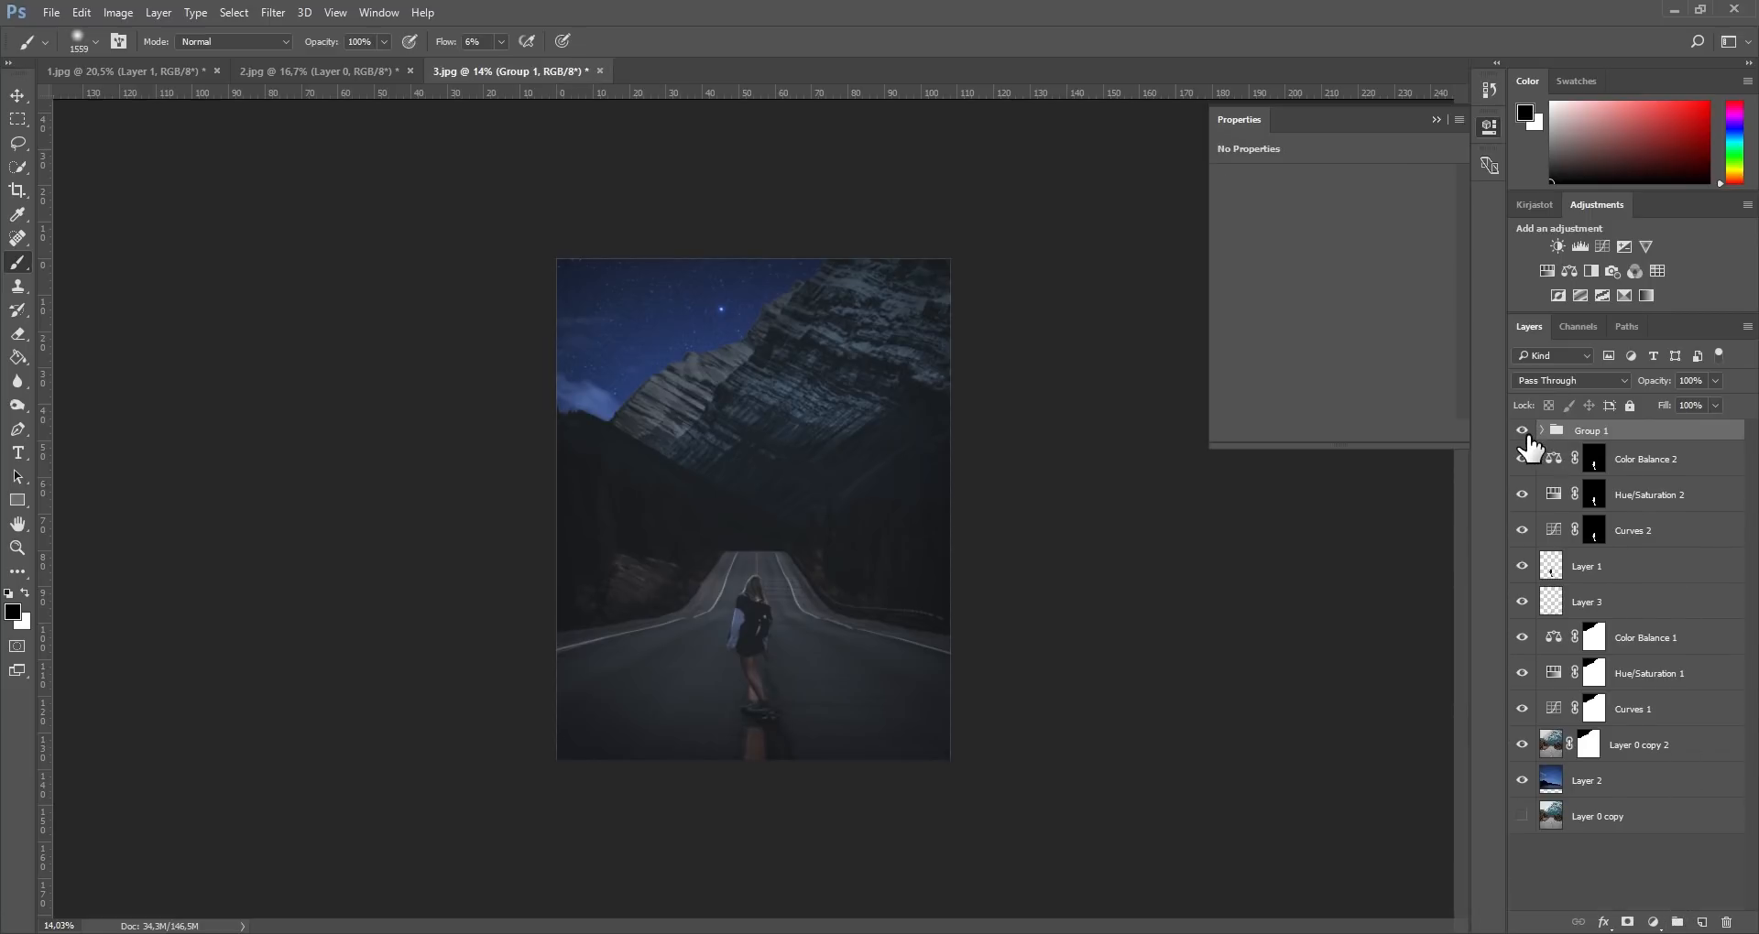
pyautogui.click(1522, 432)
pyautogui.click(1522, 431)
pyautogui.click(1522, 432)
pyautogui.click(1522, 431)
# Step: Group Color Balance 2, Hue/Saturation 2, Curves 2, Layer 1 and Layer 3, and name the group GIRL
pyautogui.click(1644, 466)
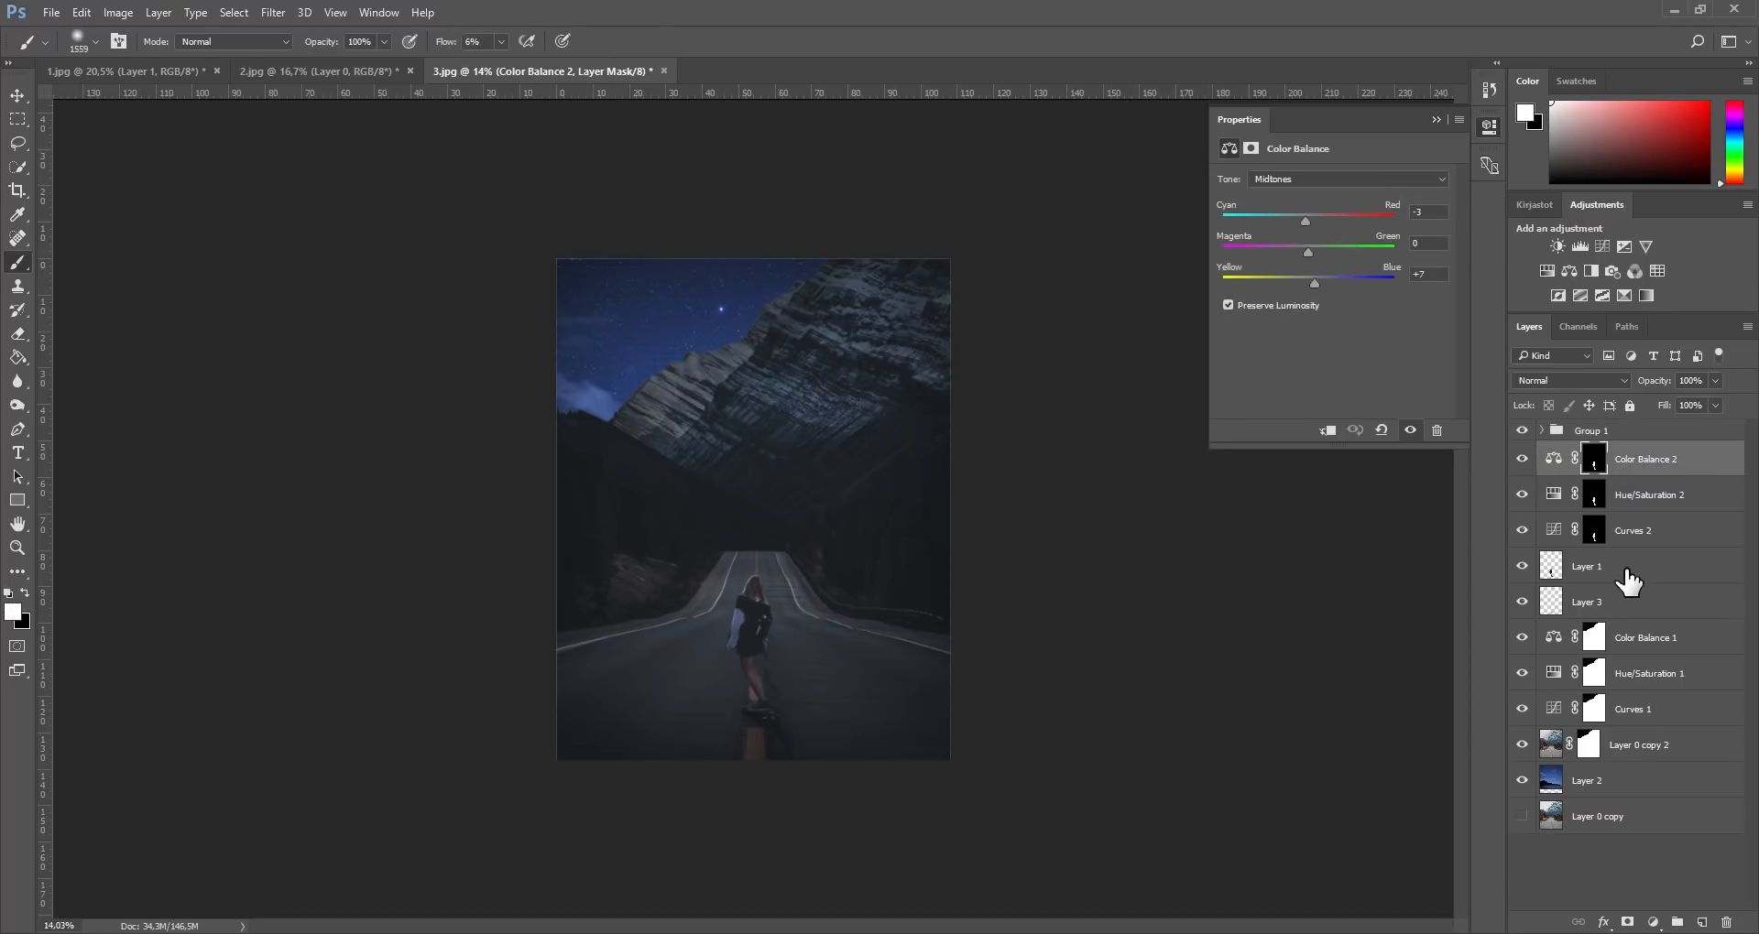
pyautogui.keyDown('shift'); pyautogui.click(1620, 573); pyautogui.keyUp('shift')
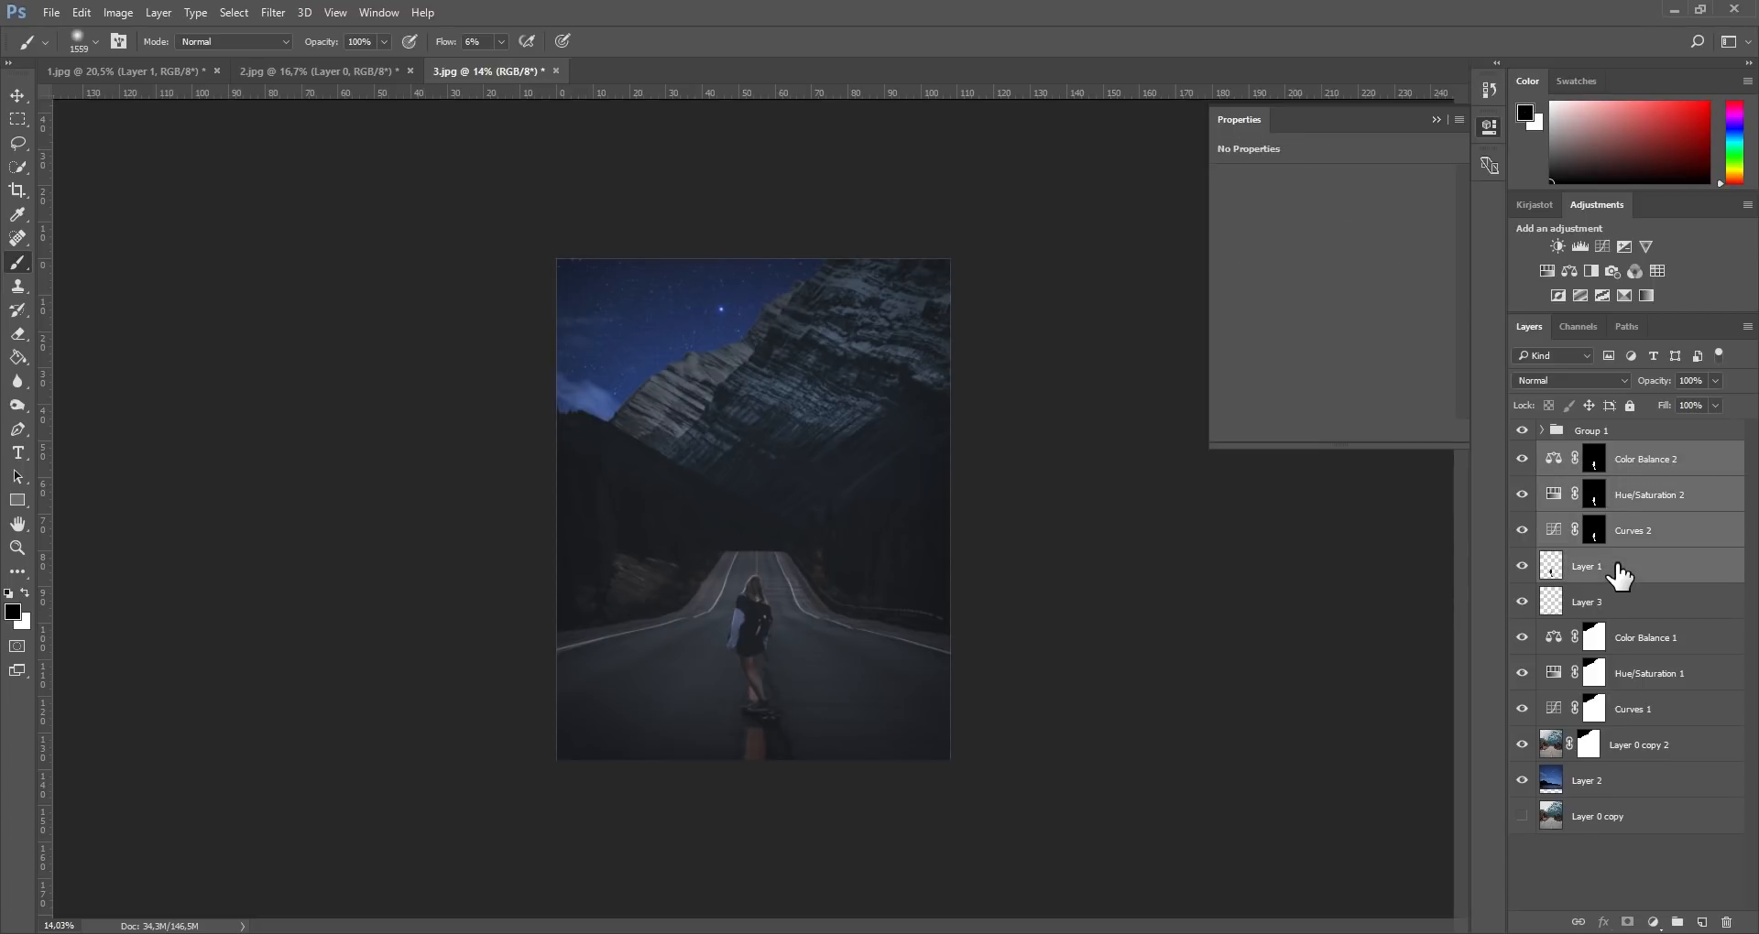
pyautogui.keyDown('shift'); pyautogui.click(1603, 606); pyautogui.keyUp('shift')
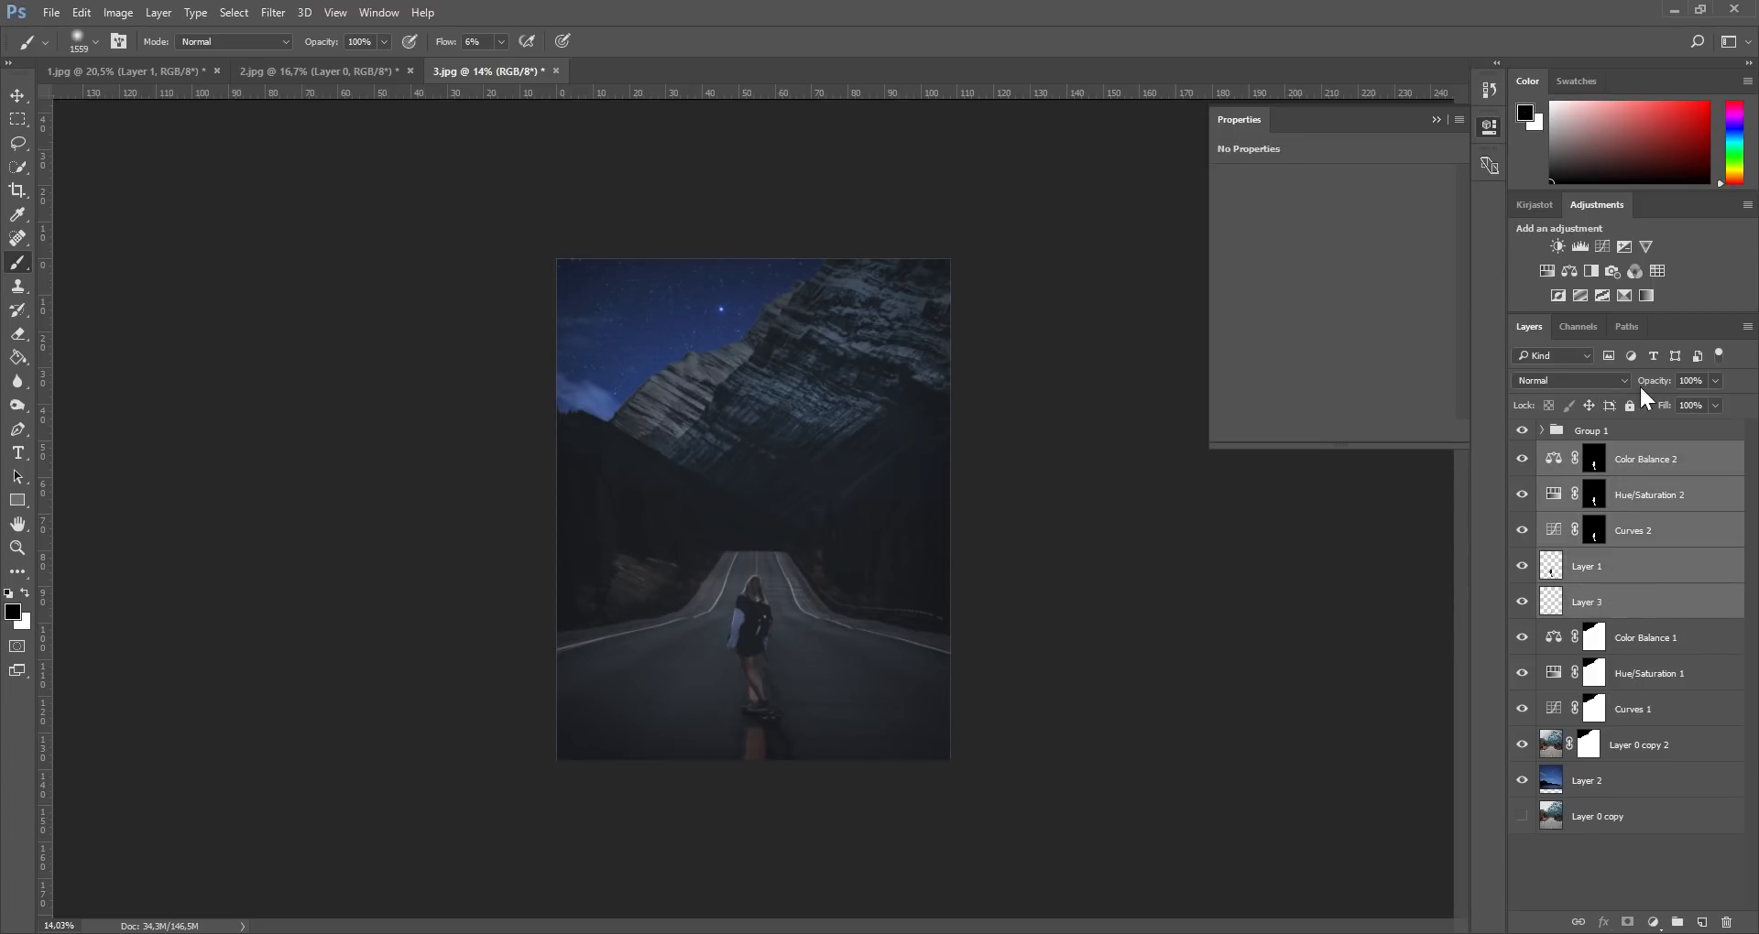
pyautogui.moveTo(1679, 925); pyautogui.dragTo(1677, 922)
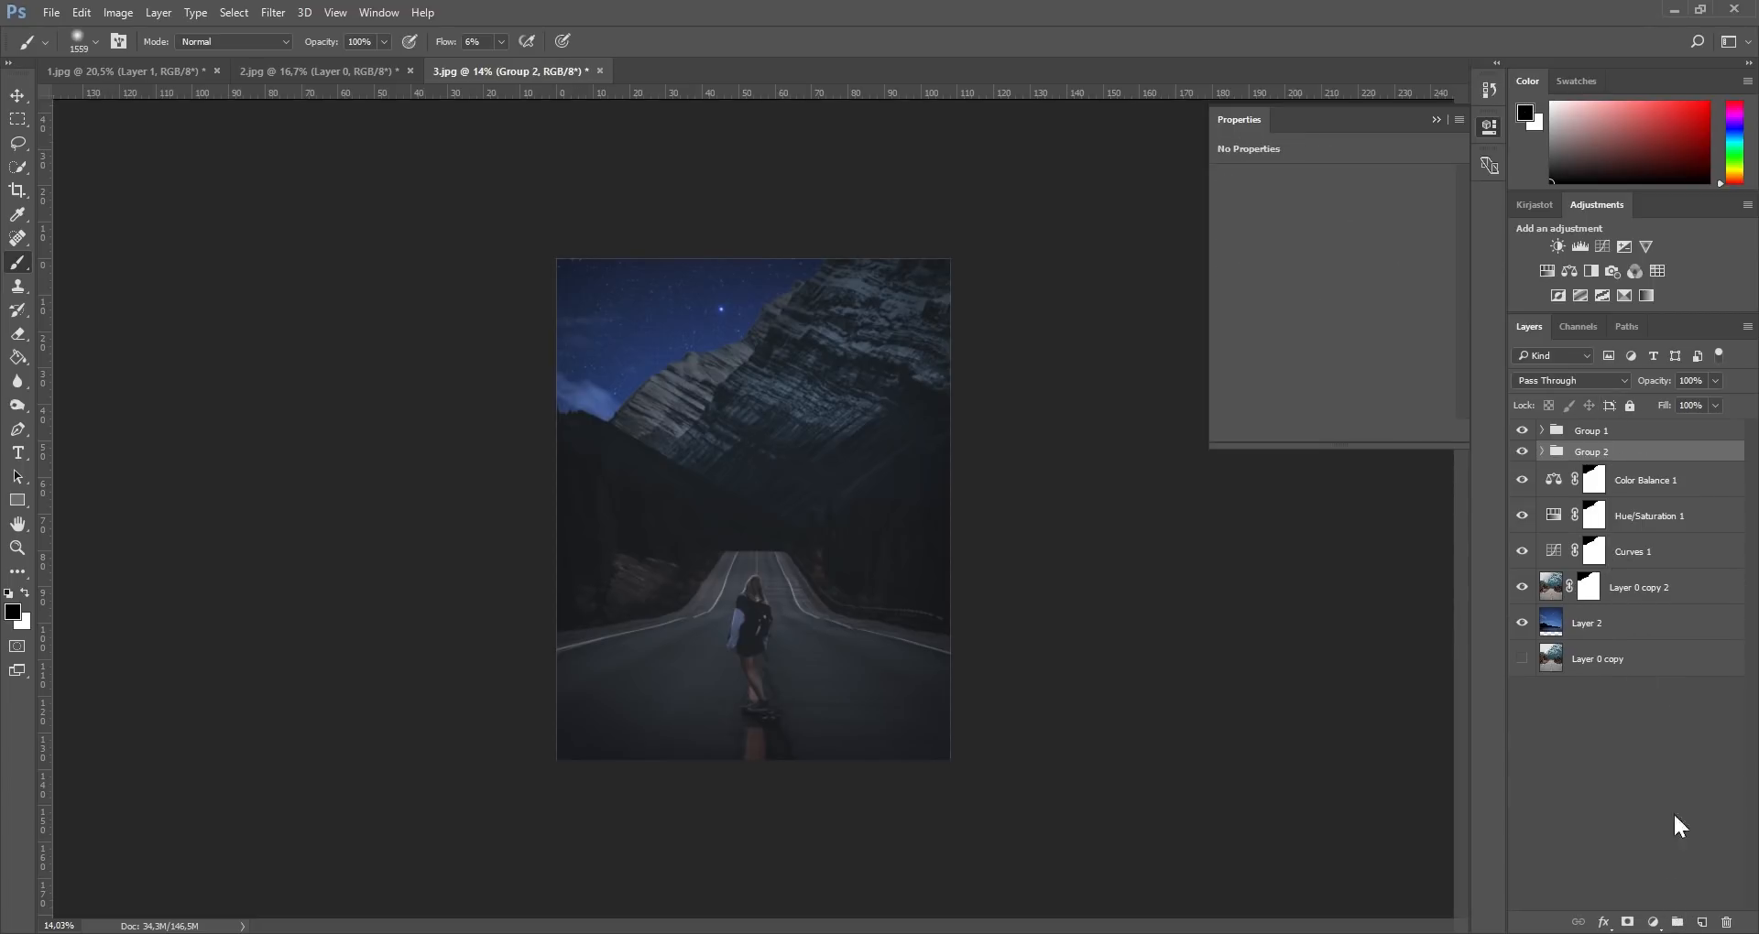
pyautogui.doubleClick(1592, 452)
pyautogui.write('GIRL')
pyautogui.press('Return')
# Step: Group Color Balance 1, Hue/Saturation 1, Curves 1 and Layer 0 copy 2, and name the group MOUNTAINS
pyautogui.click(1667, 492)
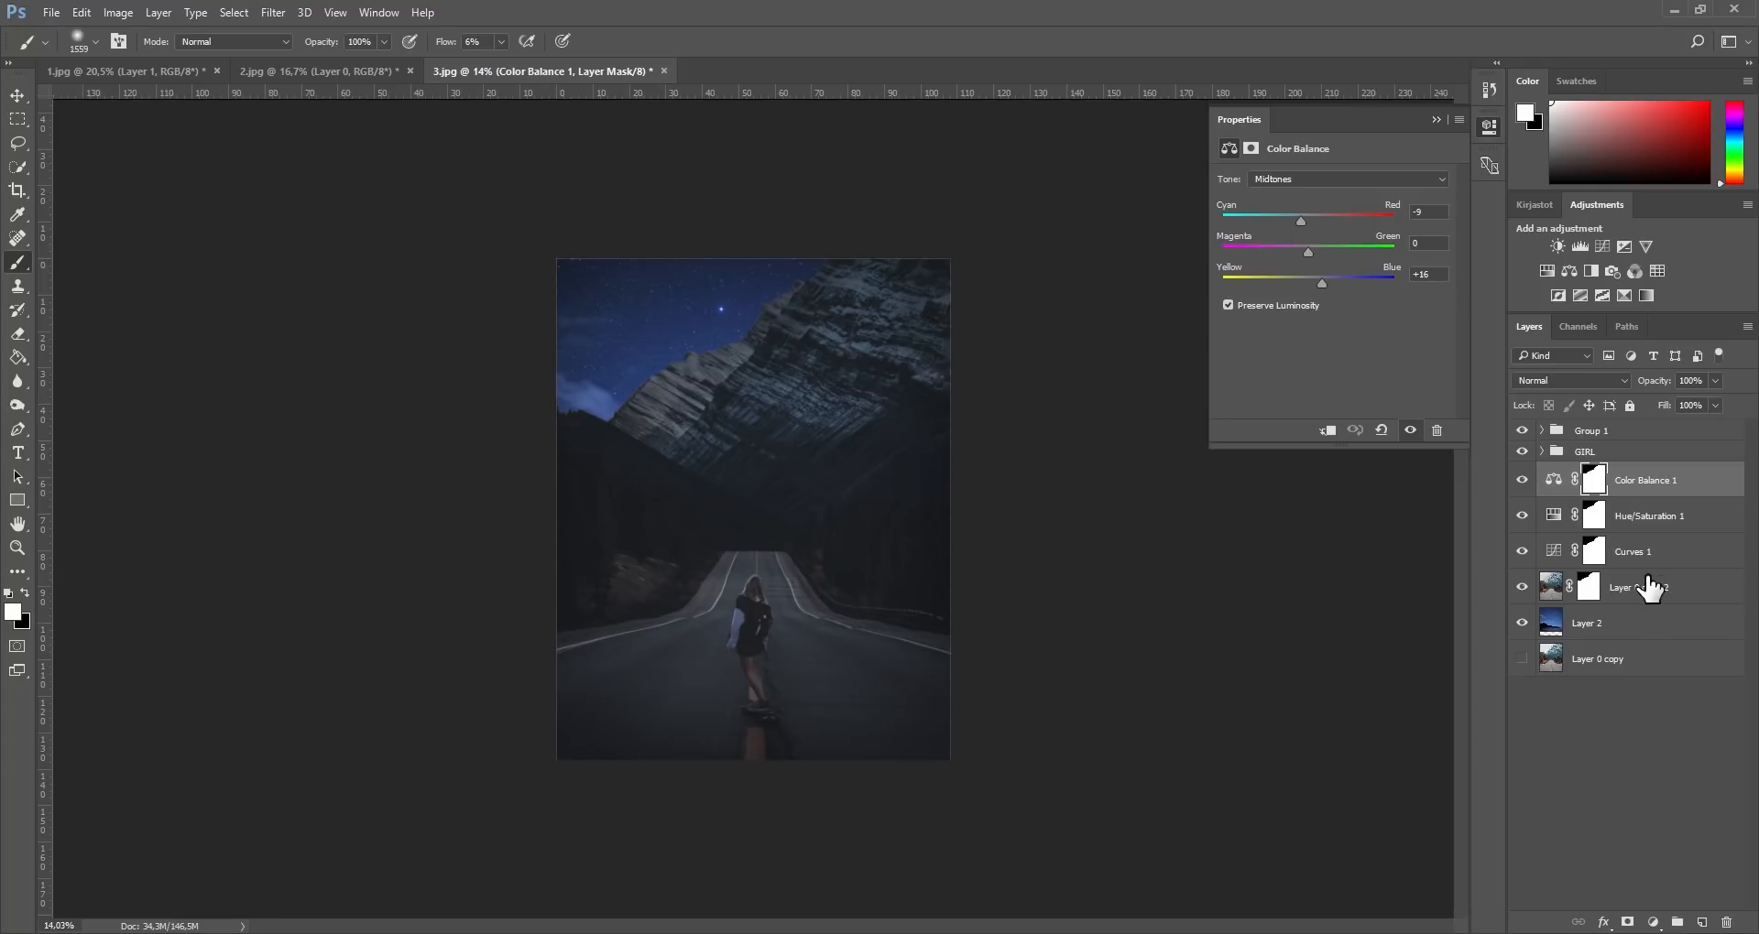
pyautogui.keyDown('shift'); pyautogui.click(1646, 590); pyautogui.keyUp('shift')
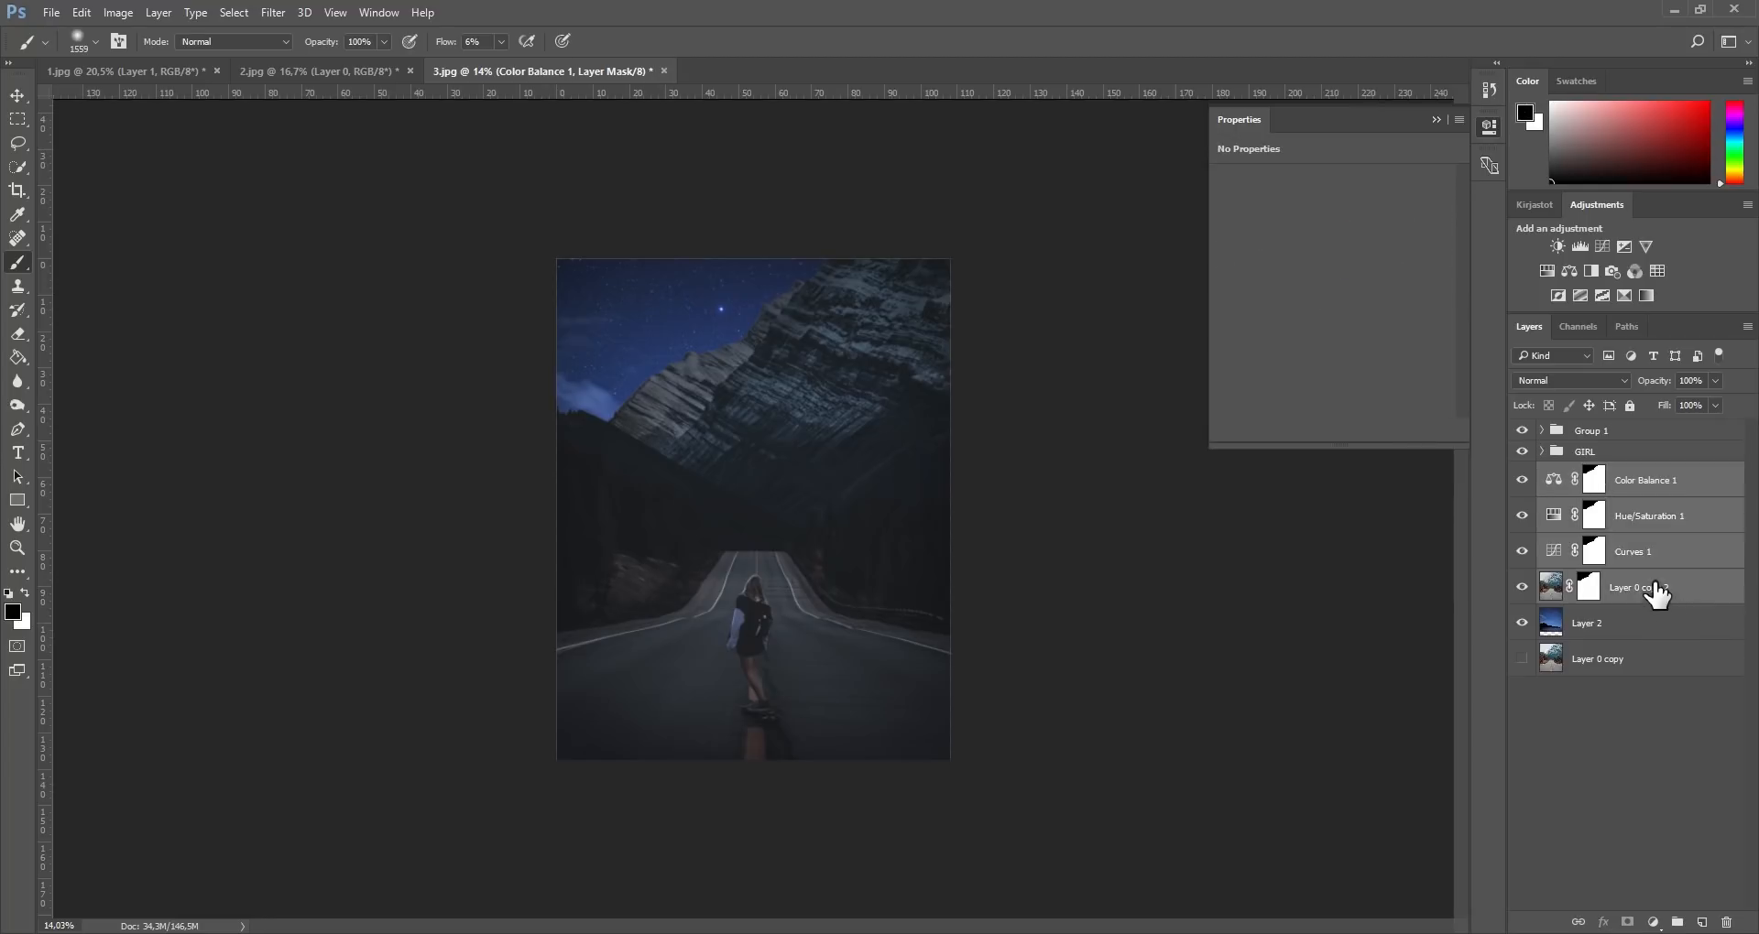
pyautogui.click(1679, 923)
pyautogui.doubleClick(1592, 473)
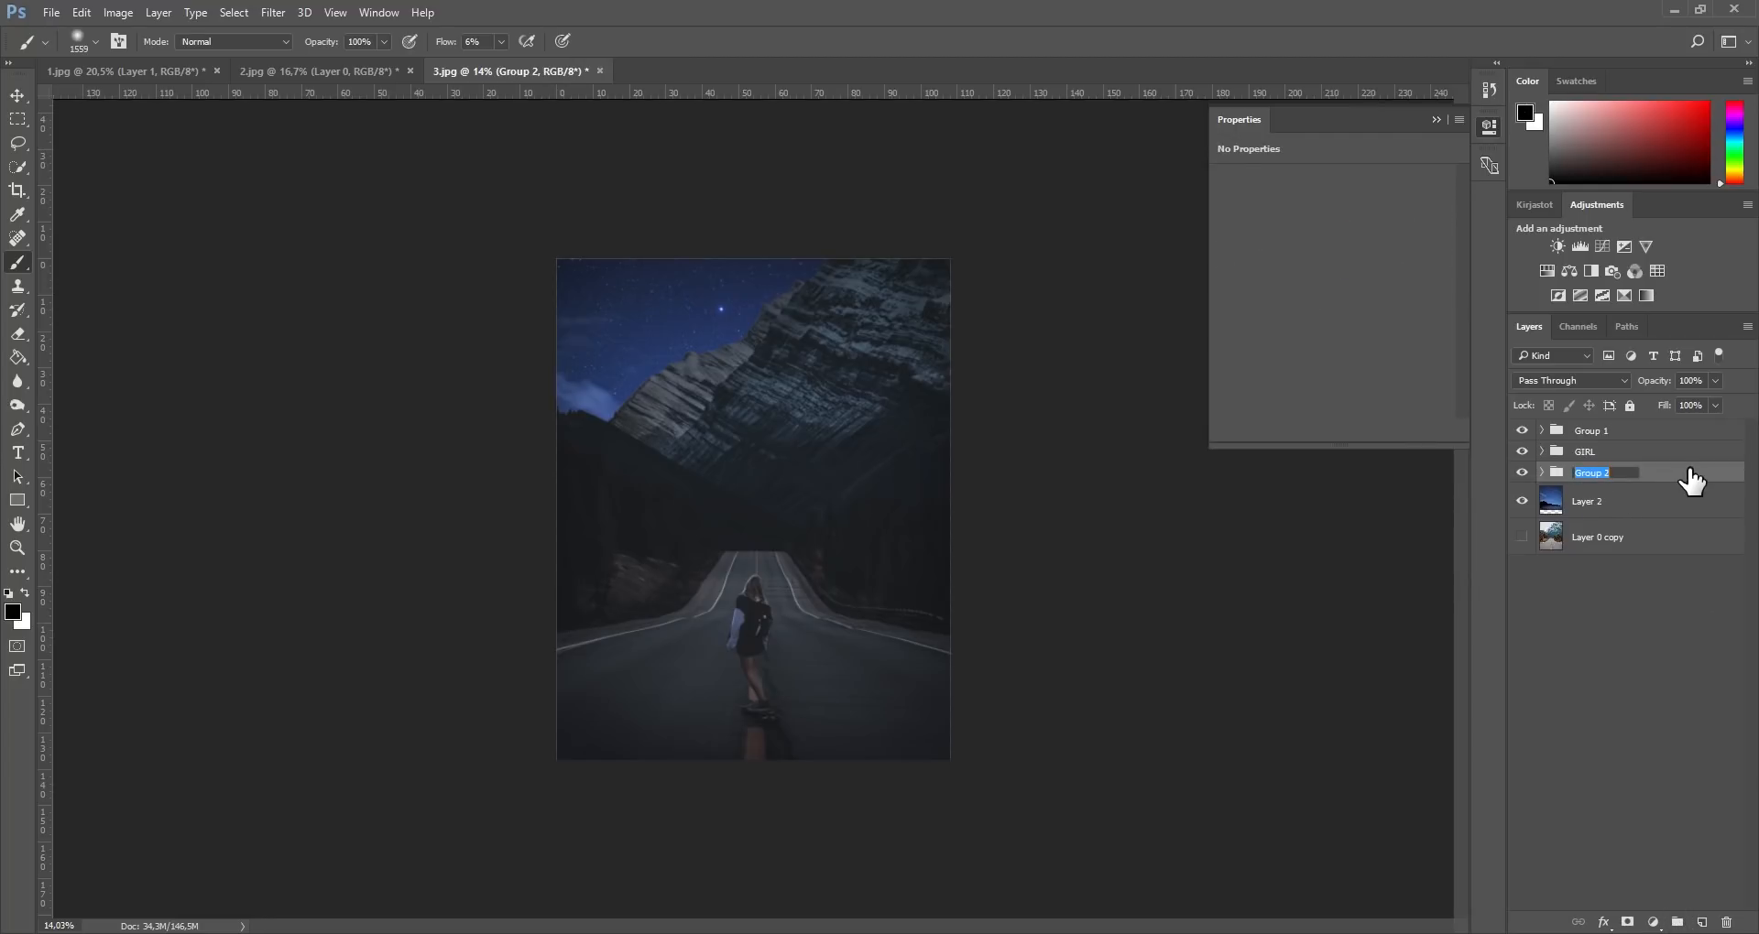
pyautogui.write('MOUNTAINS')
pyautogui.press('Return')
# Step: Create a group named SKY below MOUNTAINS and place Layer 2 inside it
pyautogui.click(1609, 499)
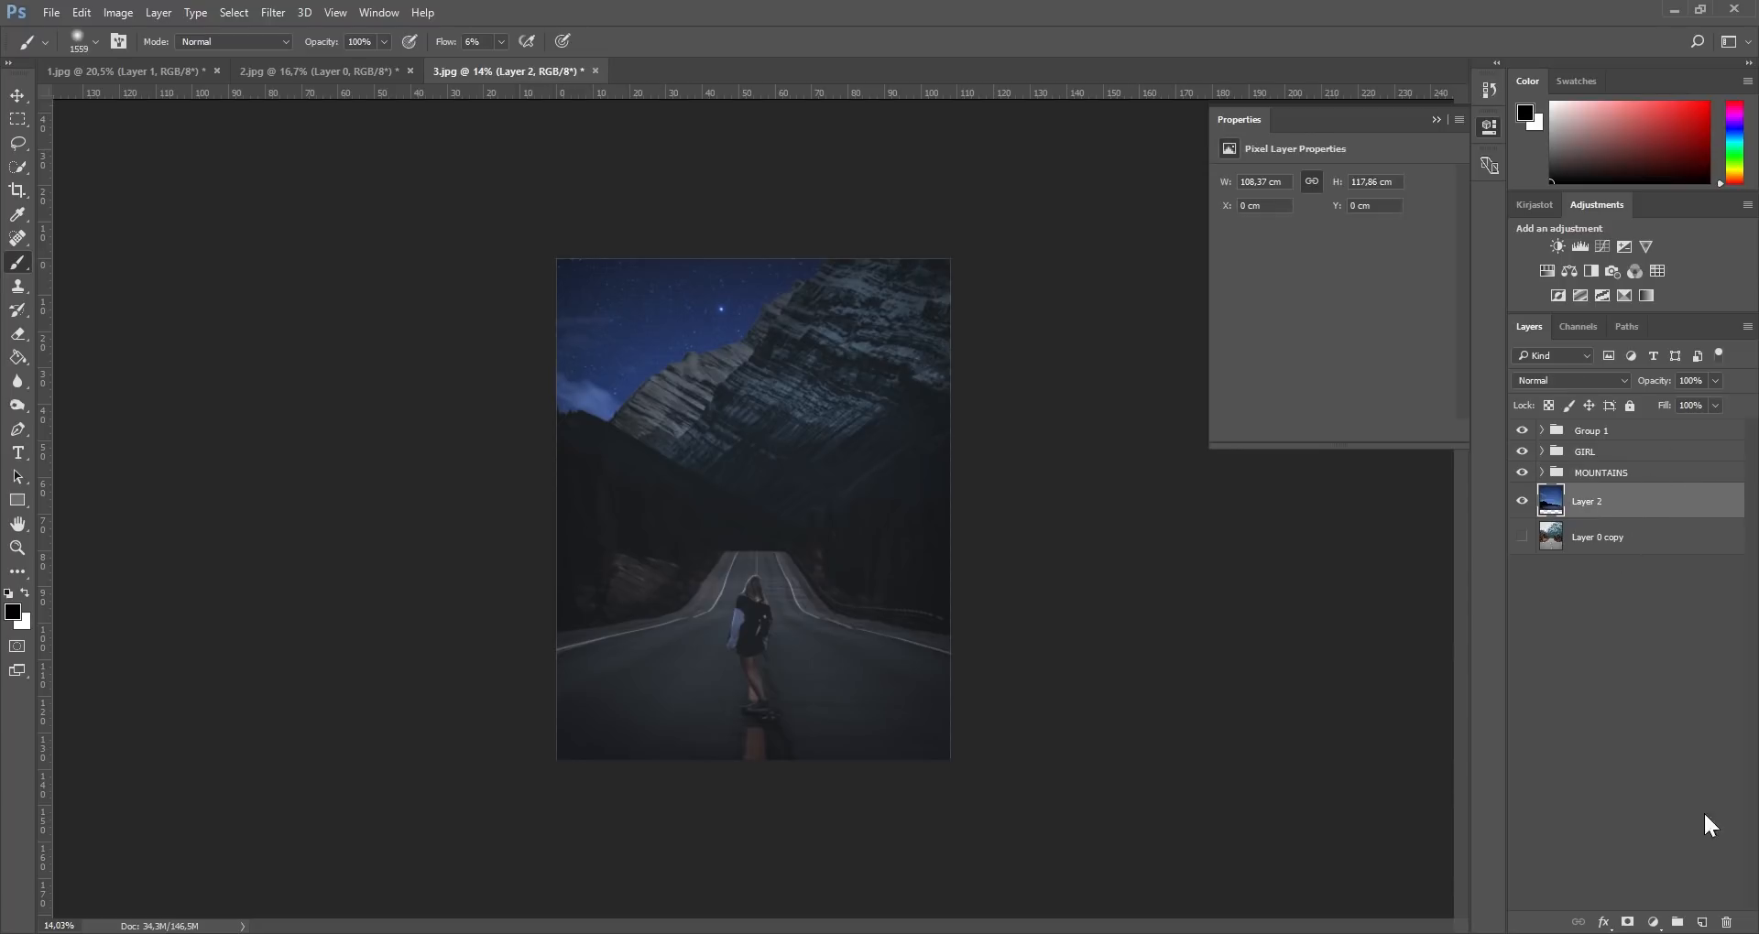
pyautogui.click(1677, 923)
pyautogui.moveTo(1594, 499); pyautogui.dragTo(1600, 516)
pyautogui.doubleClick(1601, 494)
pyautogui.write('SKY')
pyautogui.press('Return')
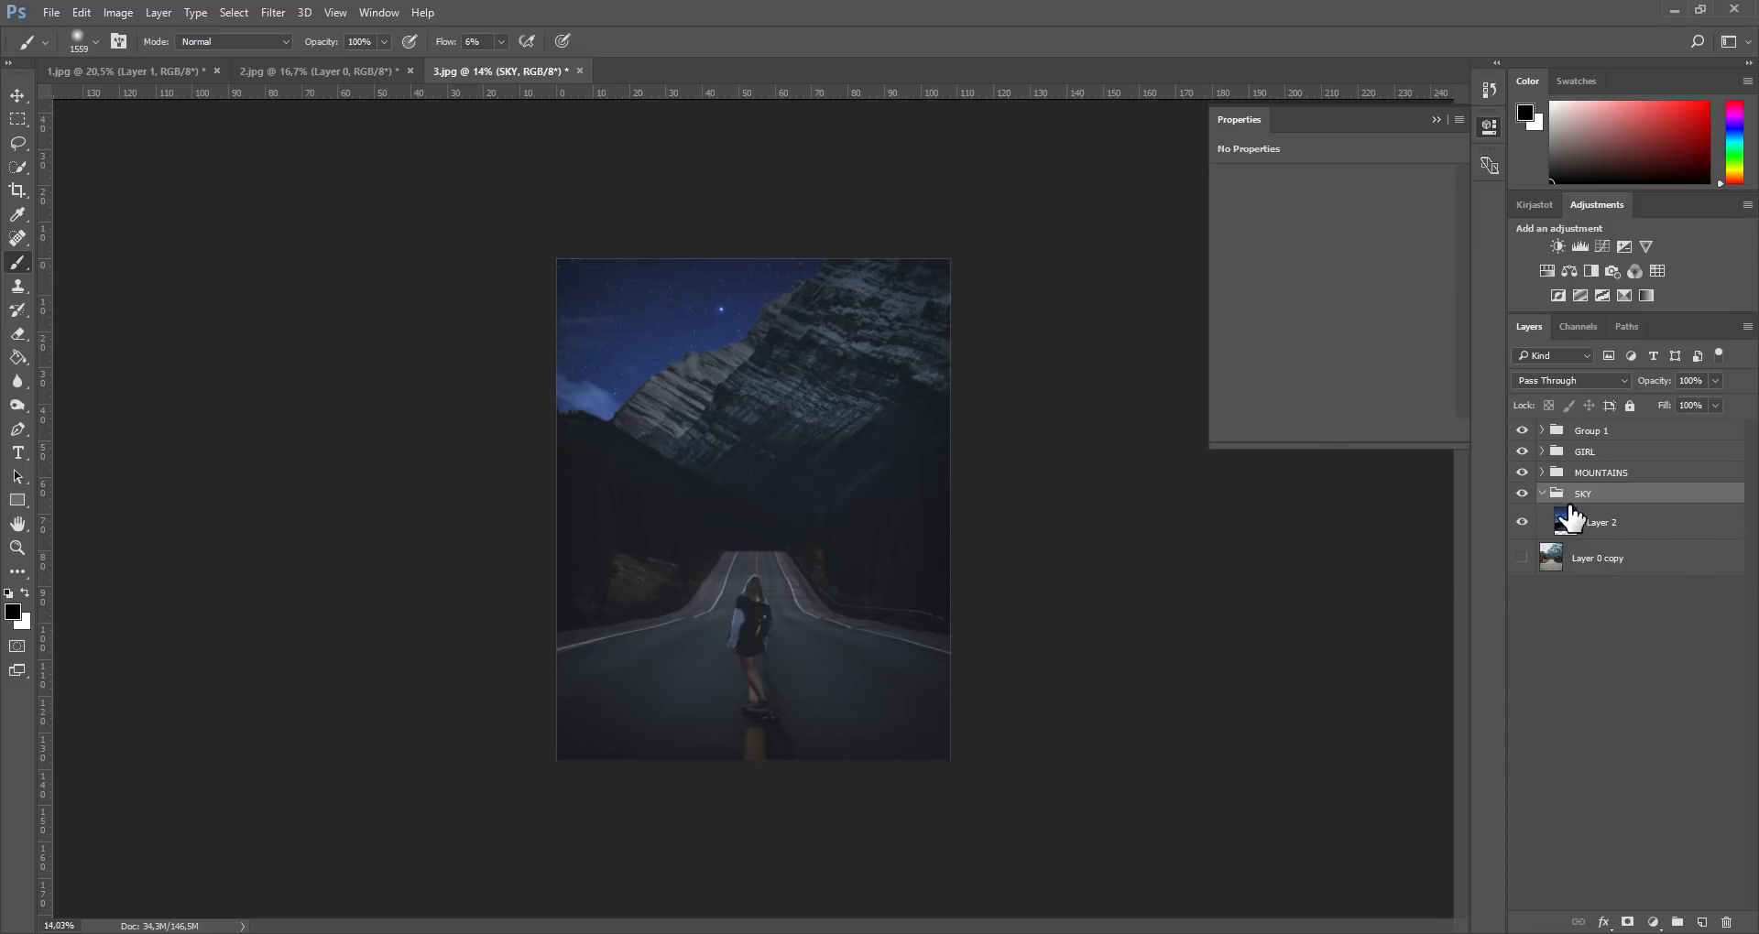
# Step: Add a Hue/Saturation adjustment above Layer 2 in SKY, set the Blues' Hue to -21, raise their saturation slightly, and compare the effect
pyautogui.click(1564, 520)
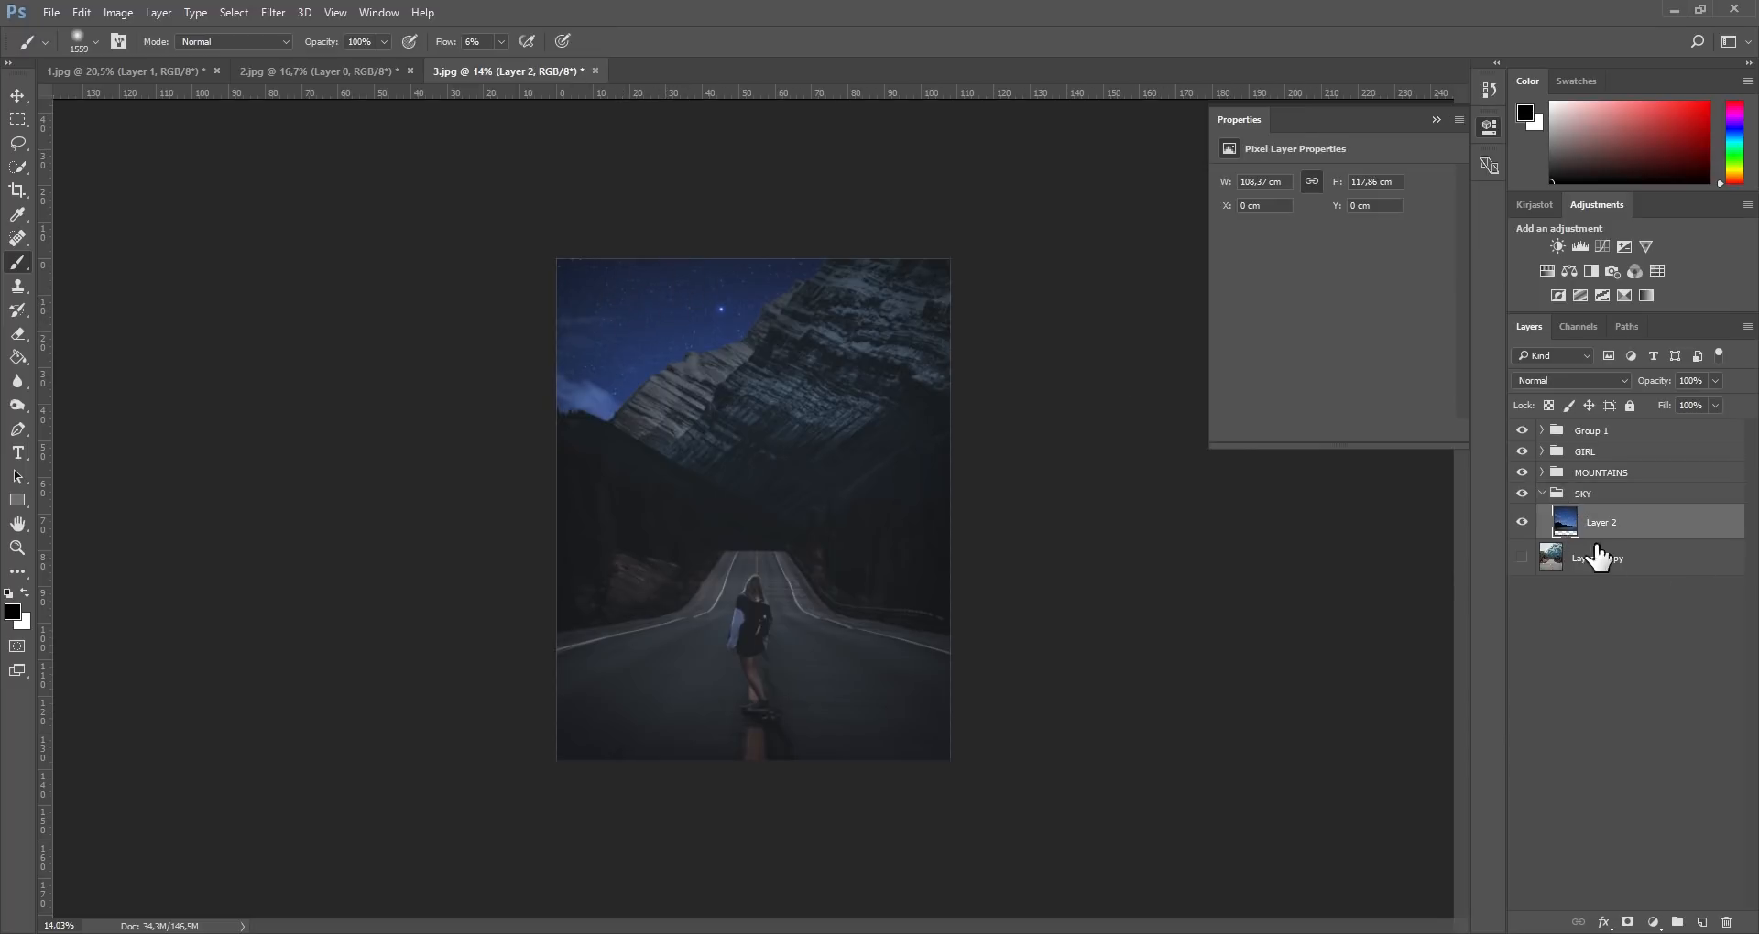
pyautogui.click(1548, 272)
pyautogui.click(1223, 196)
pyautogui.click(669, 306)
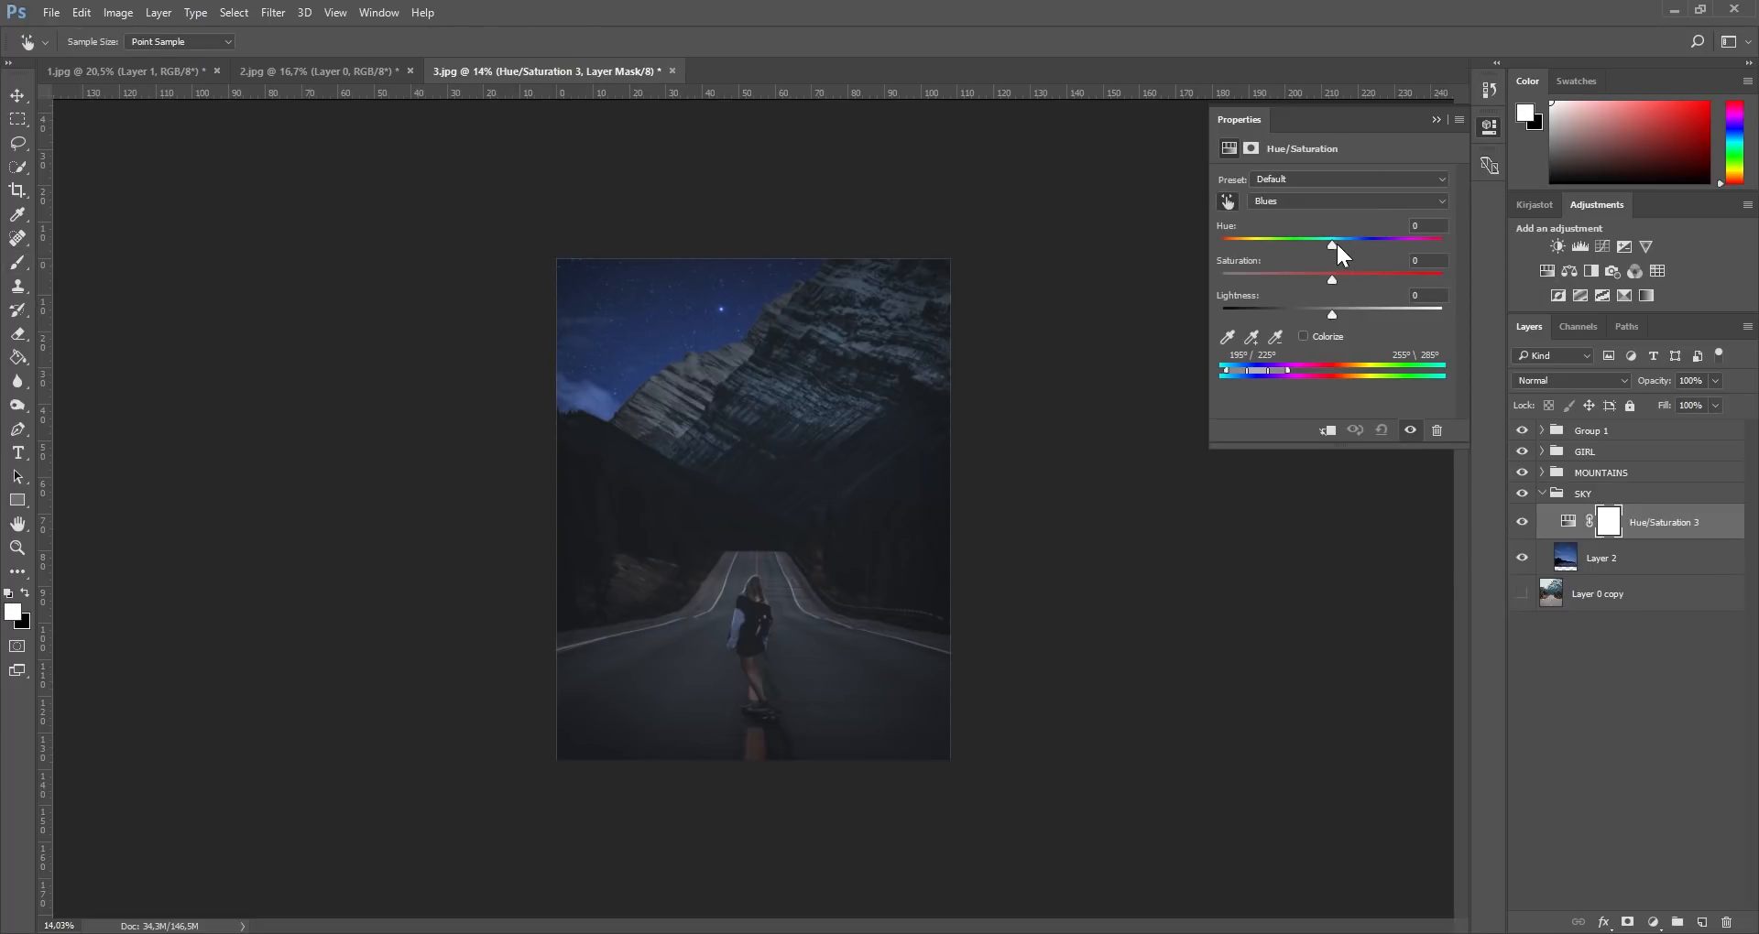
pyautogui.moveTo(1332, 240); pyautogui.dragTo(1309, 238)
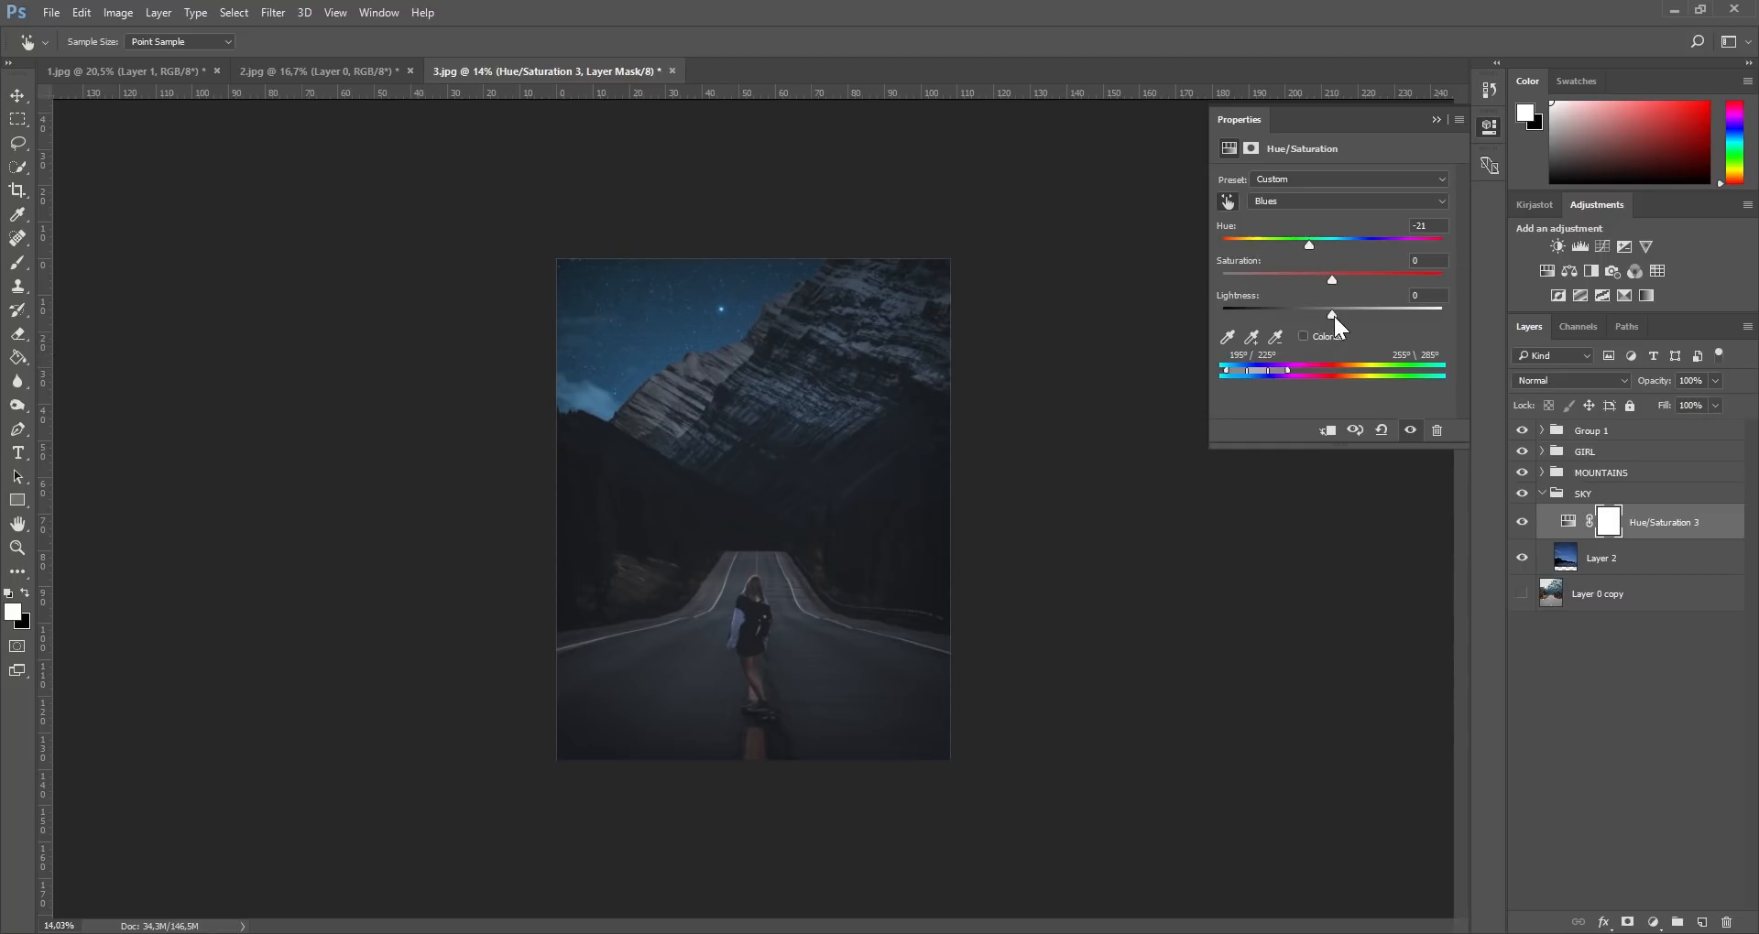
pyautogui.moveTo(1337, 277); pyautogui.dragTo(1348, 280)
pyautogui.click(1522, 522)
pyautogui.click(1523, 522)
pyautogui.click(1522, 522)
pyautogui.click(1522, 522)
# Step: Create a group named FOG directly above the MOUNTAINS group
pyautogui.click(1590, 430)
pyautogui.press('b')
pyautogui.press('x')
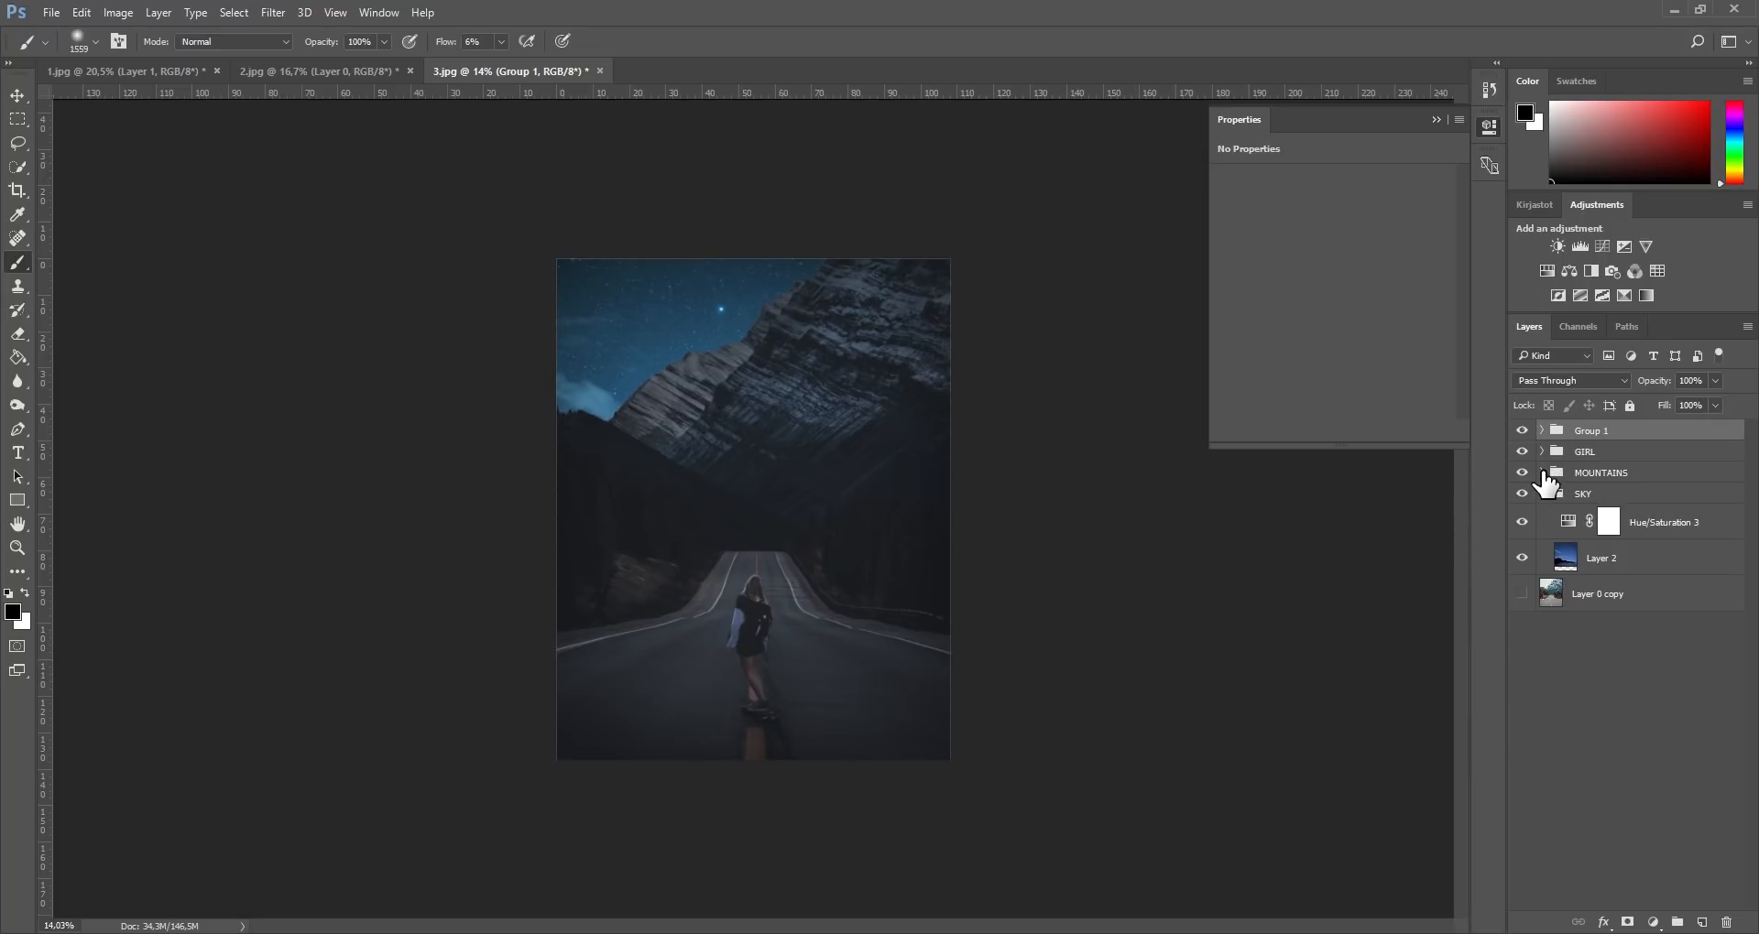
pyautogui.click(1612, 474)
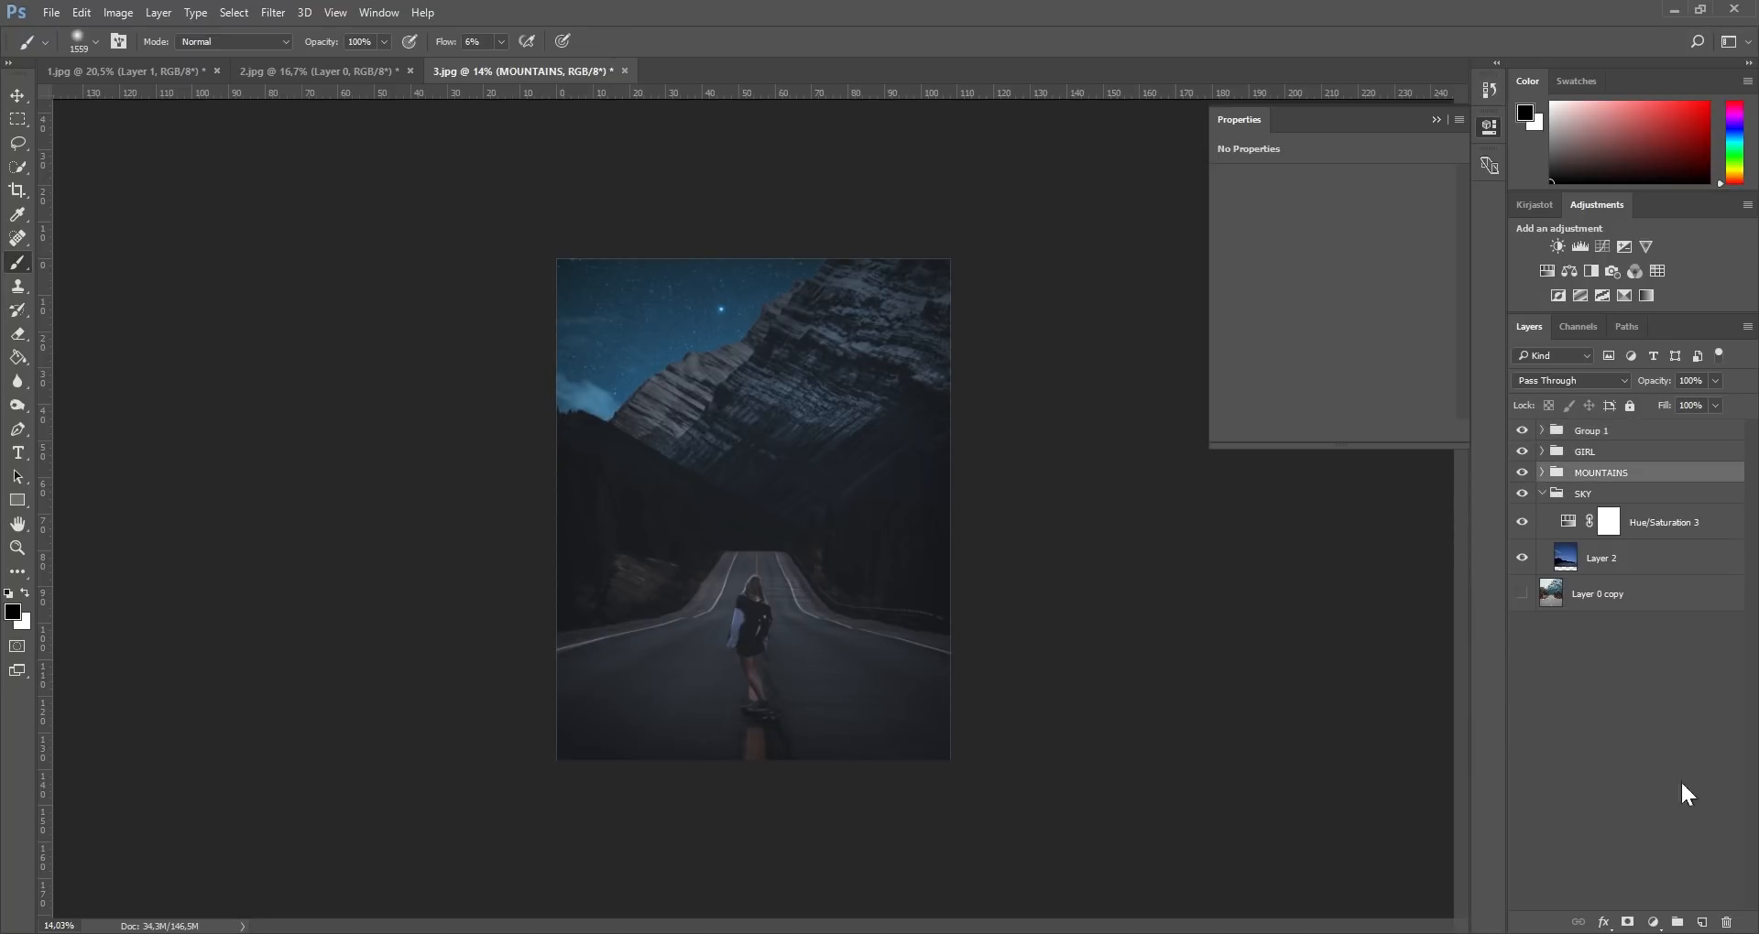
pyautogui.click(1678, 922)
pyautogui.doubleClick(1596, 473)
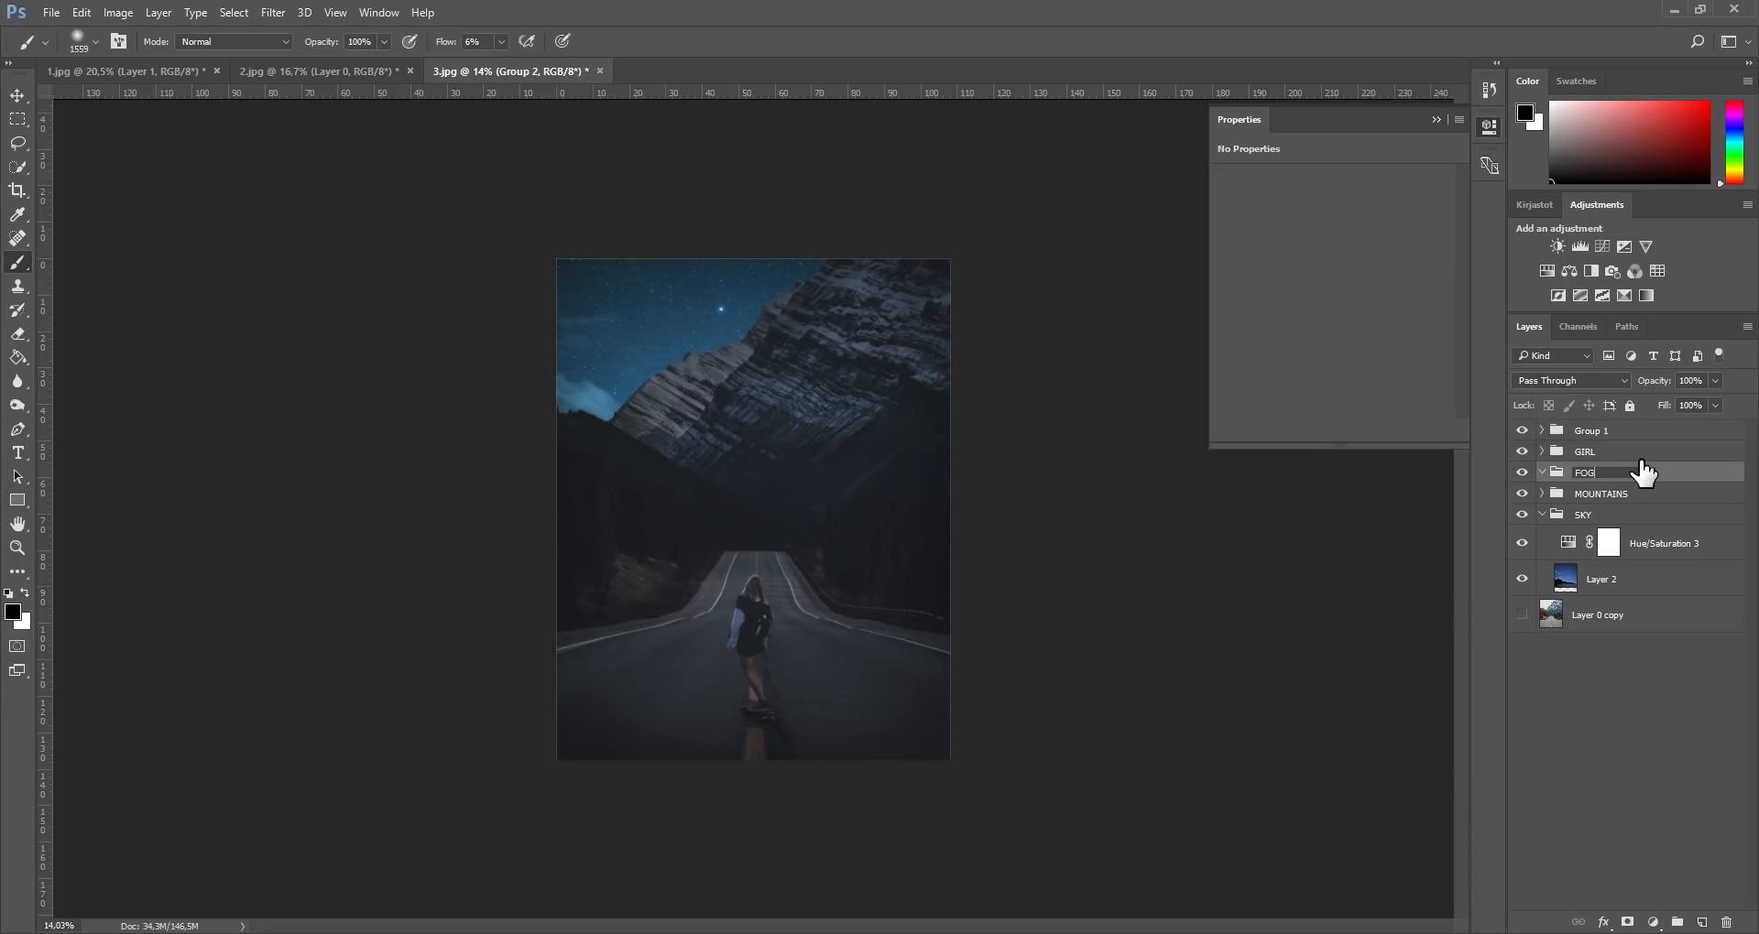
pyautogui.press('Return')
# Step: Add a new layer inside the FOG group and fill it with the Clouds render filter
pyautogui.click(1701, 923)
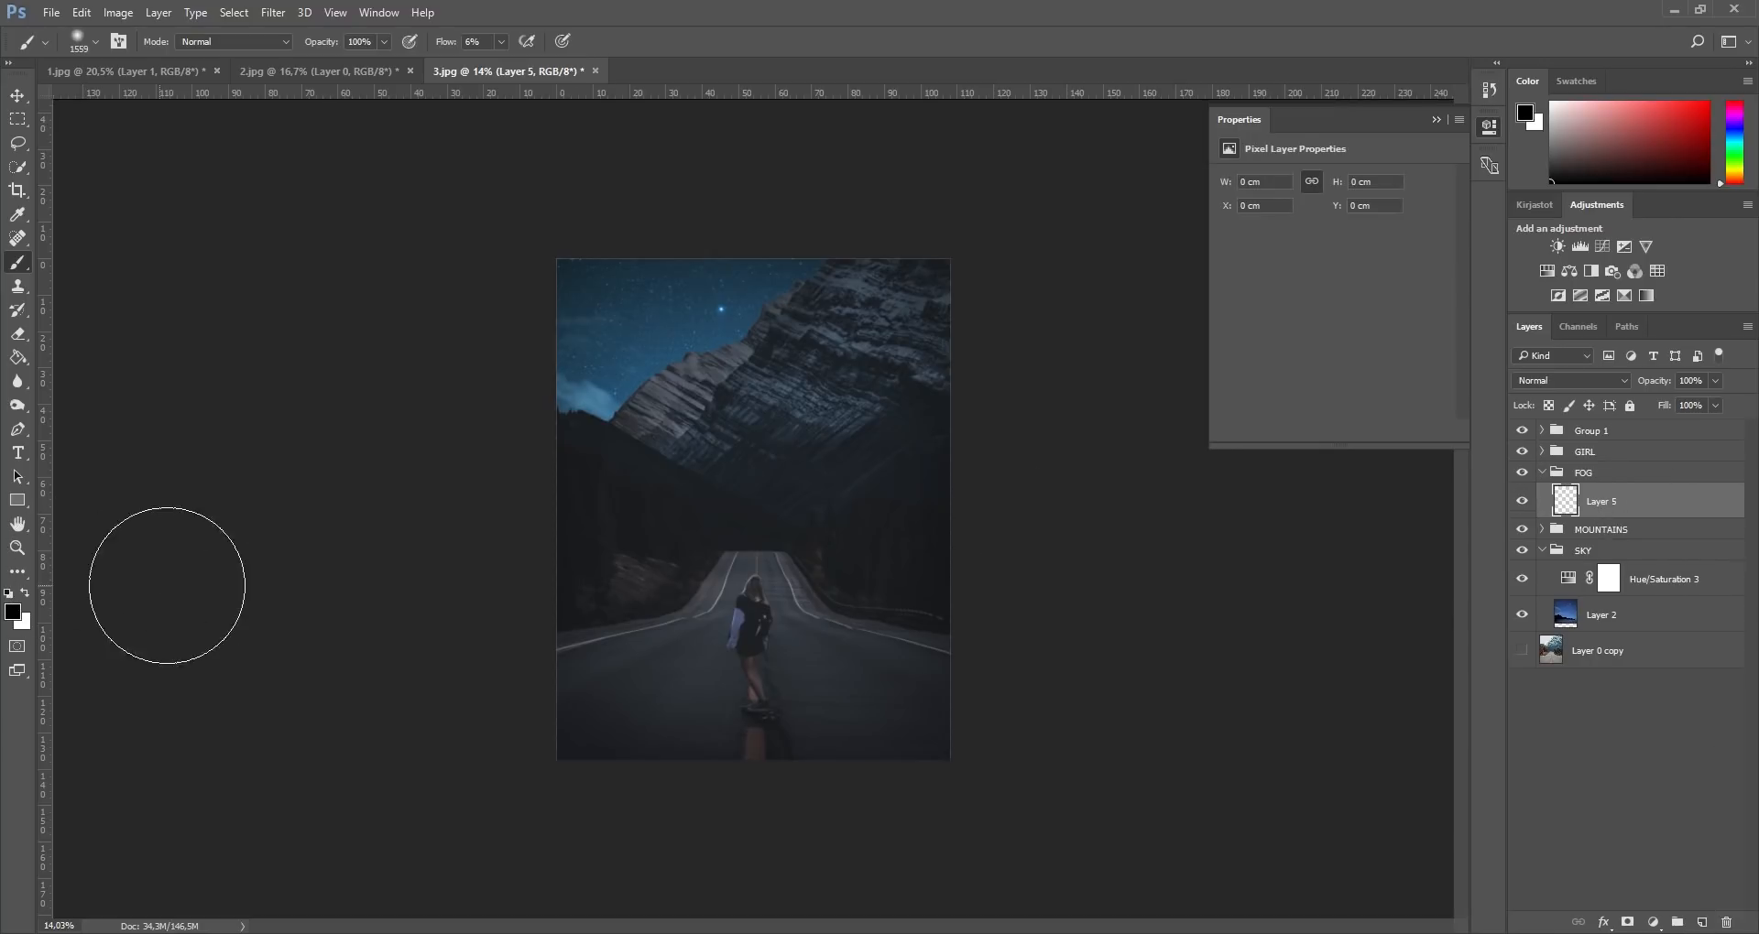
pyautogui.click(274, 12)
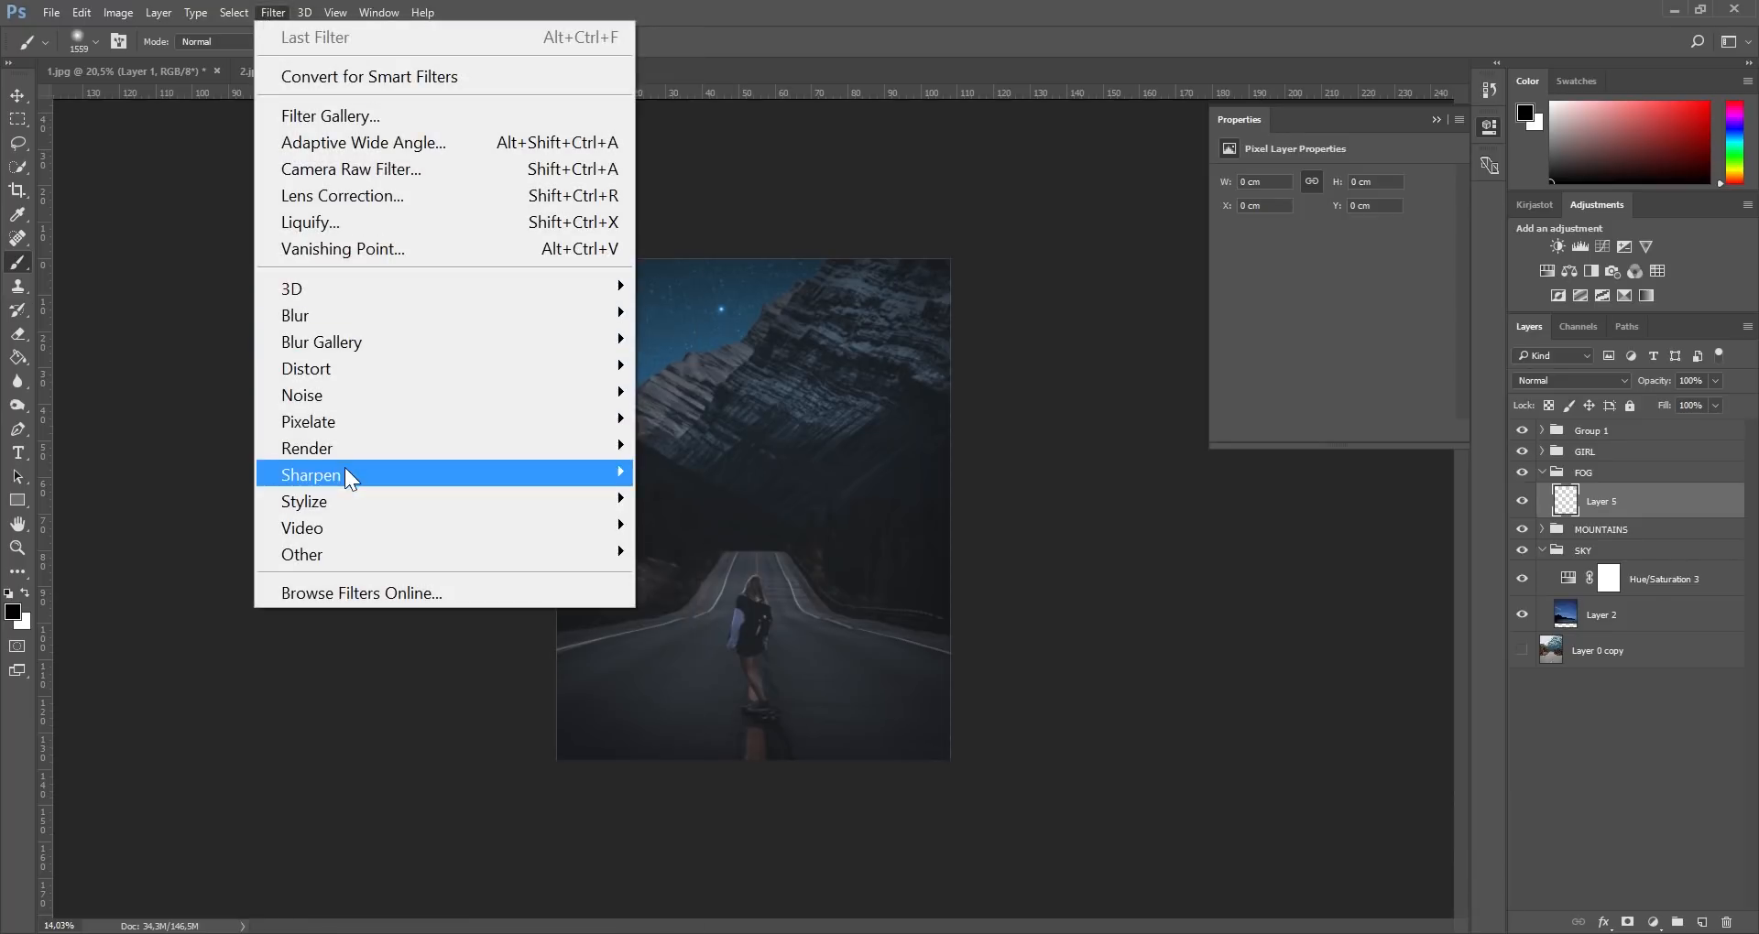
pyautogui.moveTo(350, 449)
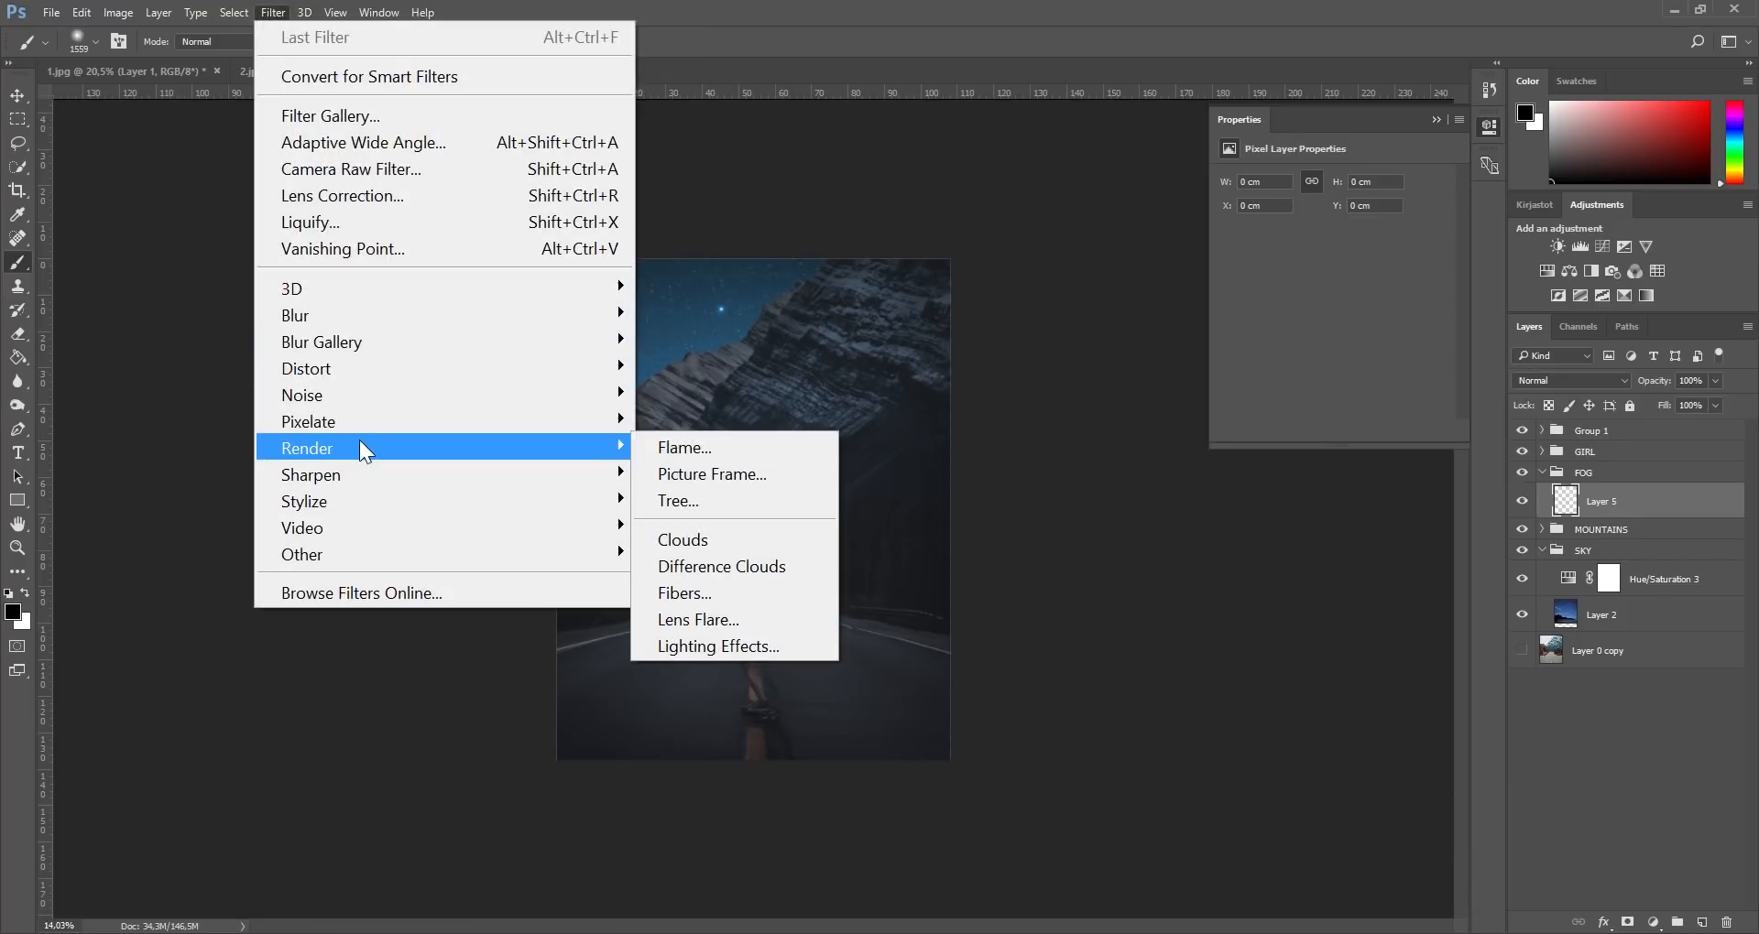
pyautogui.click(723, 536)
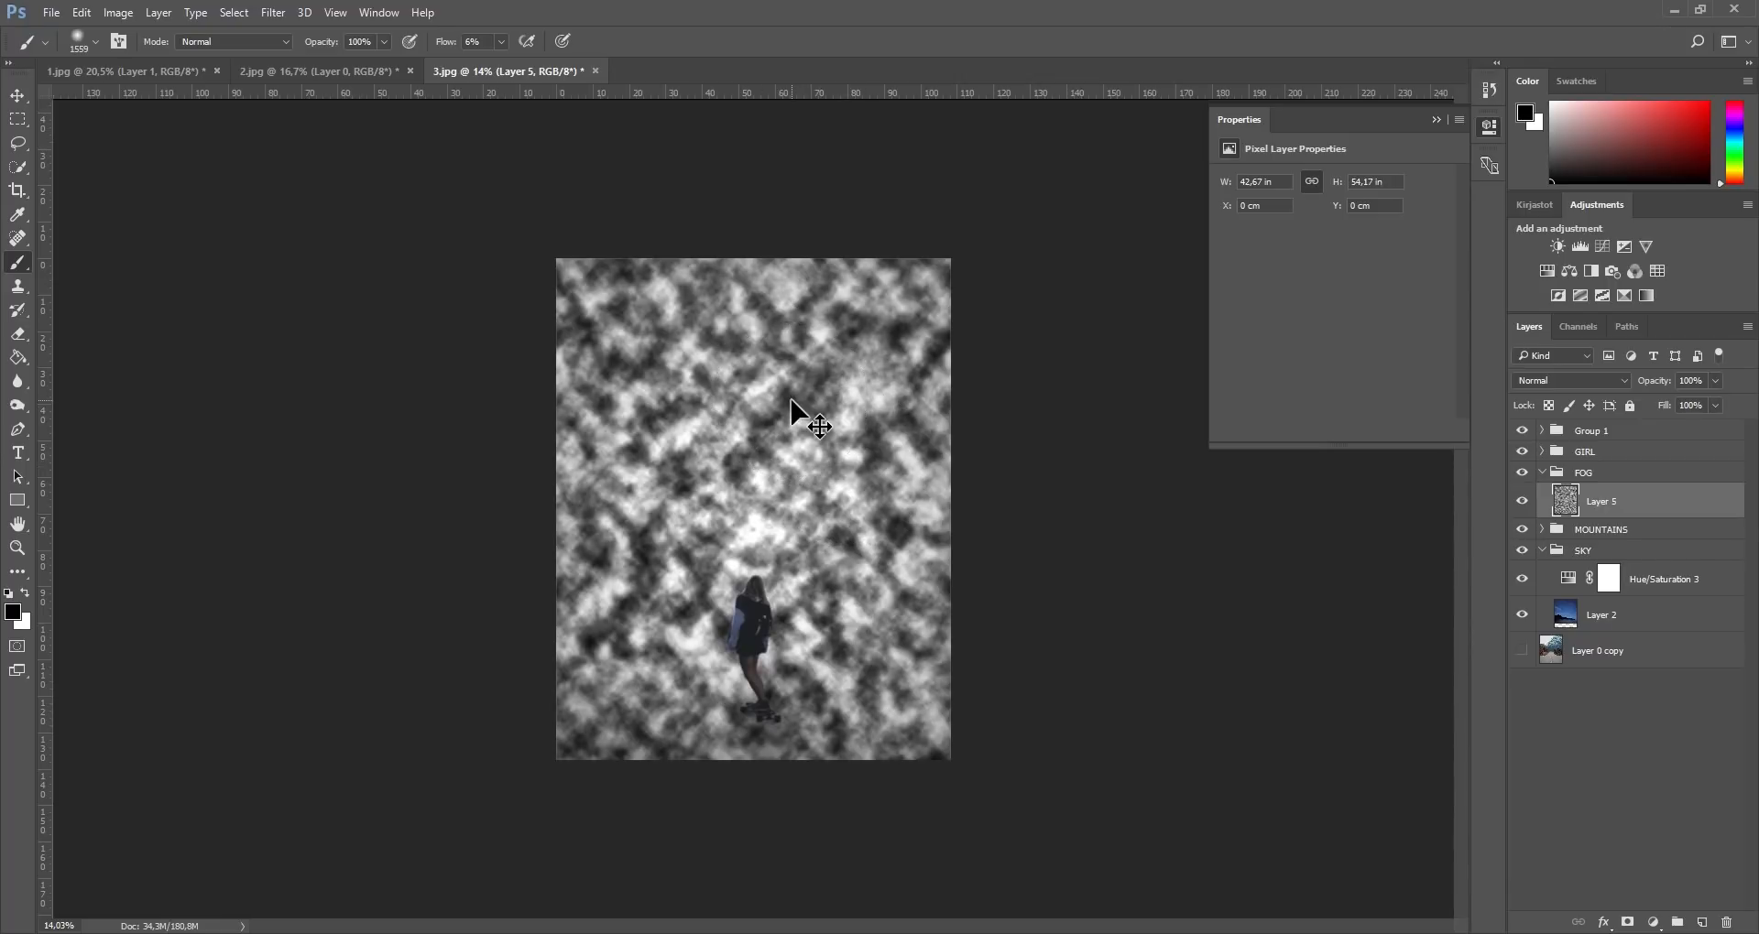
# Step: Apply a Perspective transform to the clouds layer, widening its bottom edge to about 796% of the original width
pyautogui.hotkey('ctrl', 't')
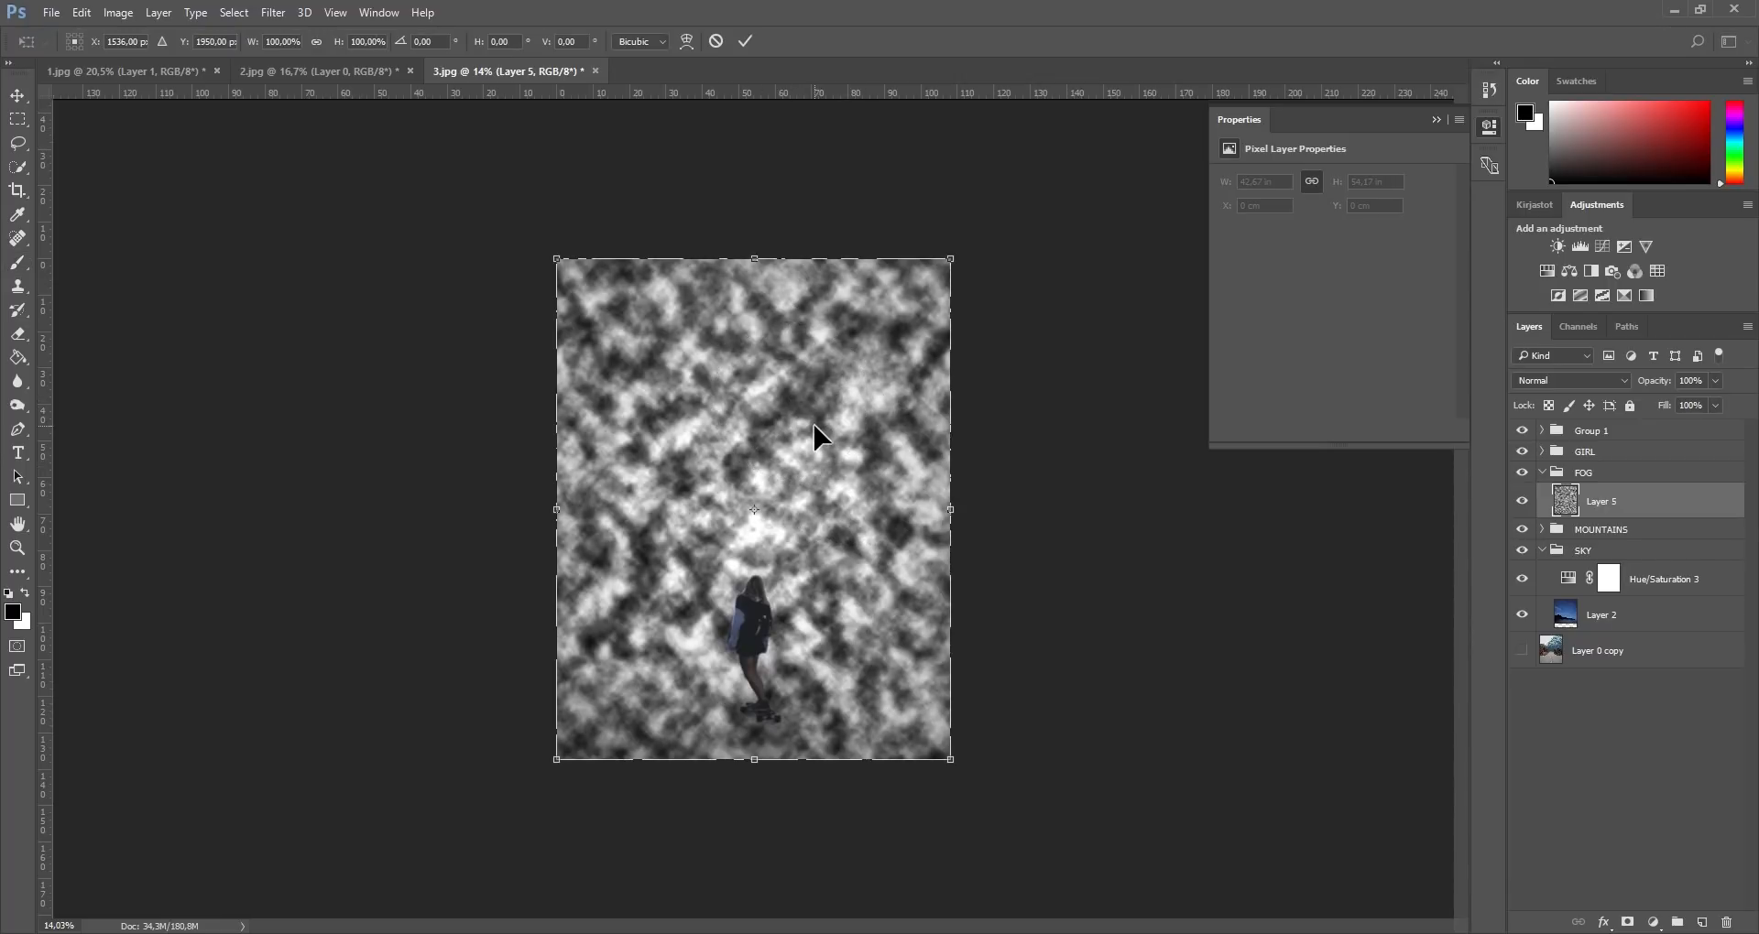
pyautogui.rightClick(816, 432)
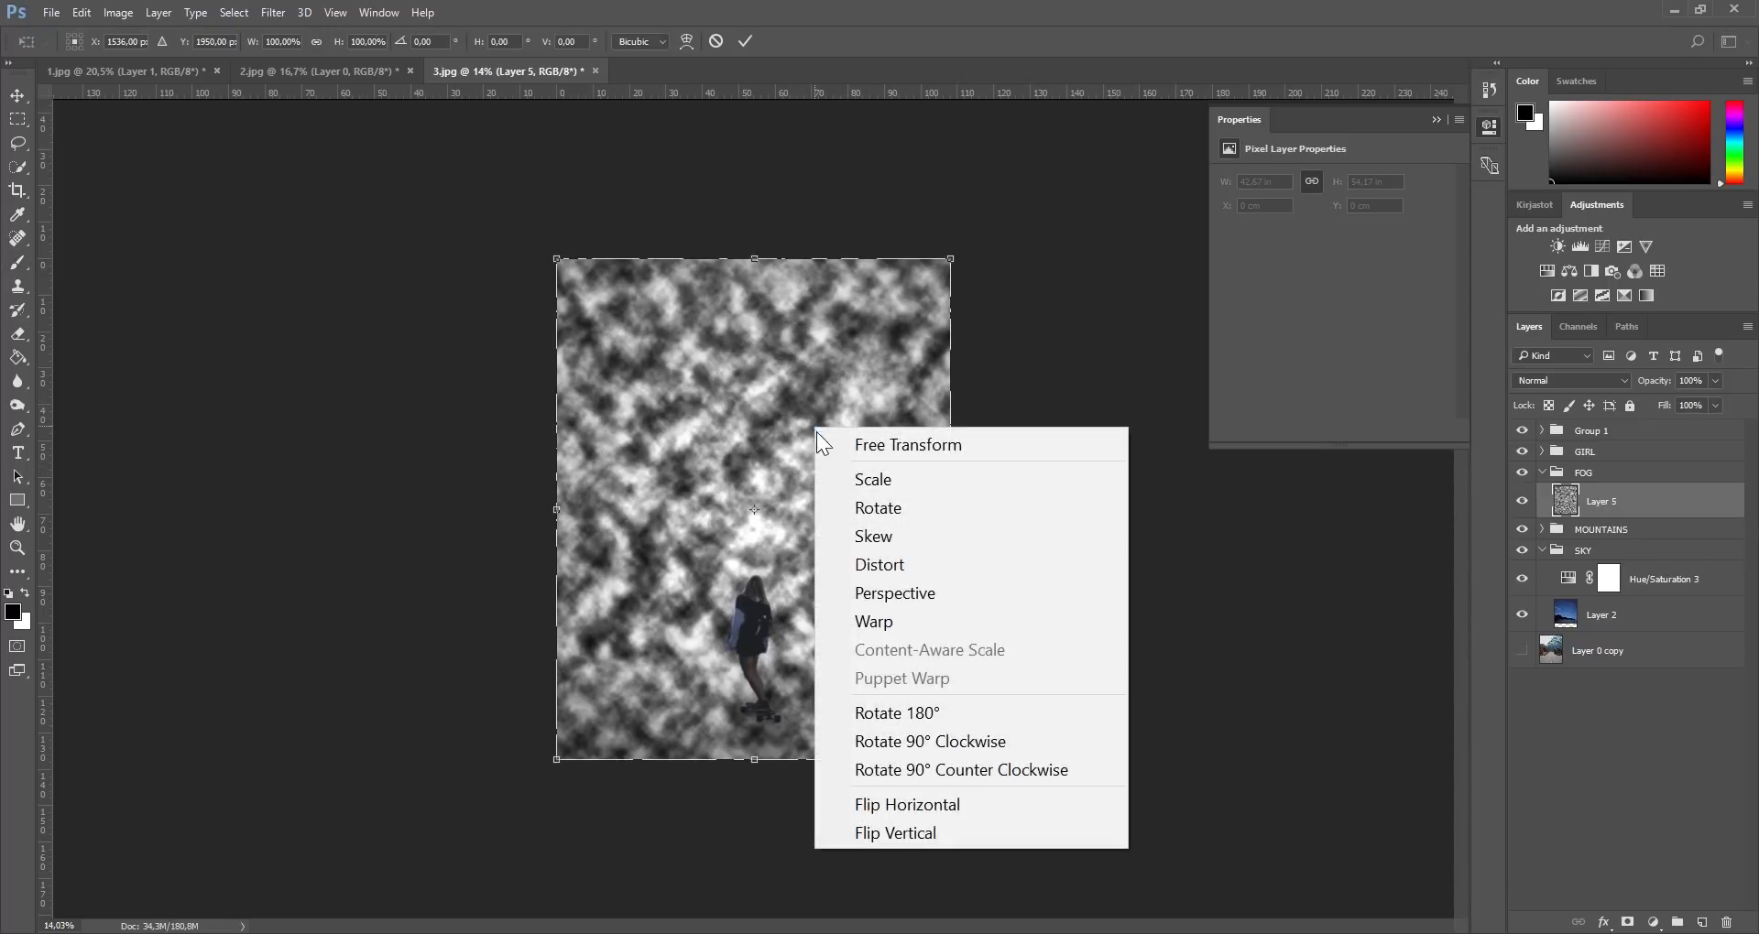
pyautogui.click(887, 593)
pyautogui.scroll(-5, 833, 586)
pyautogui.scroll(-1, 829, 573)
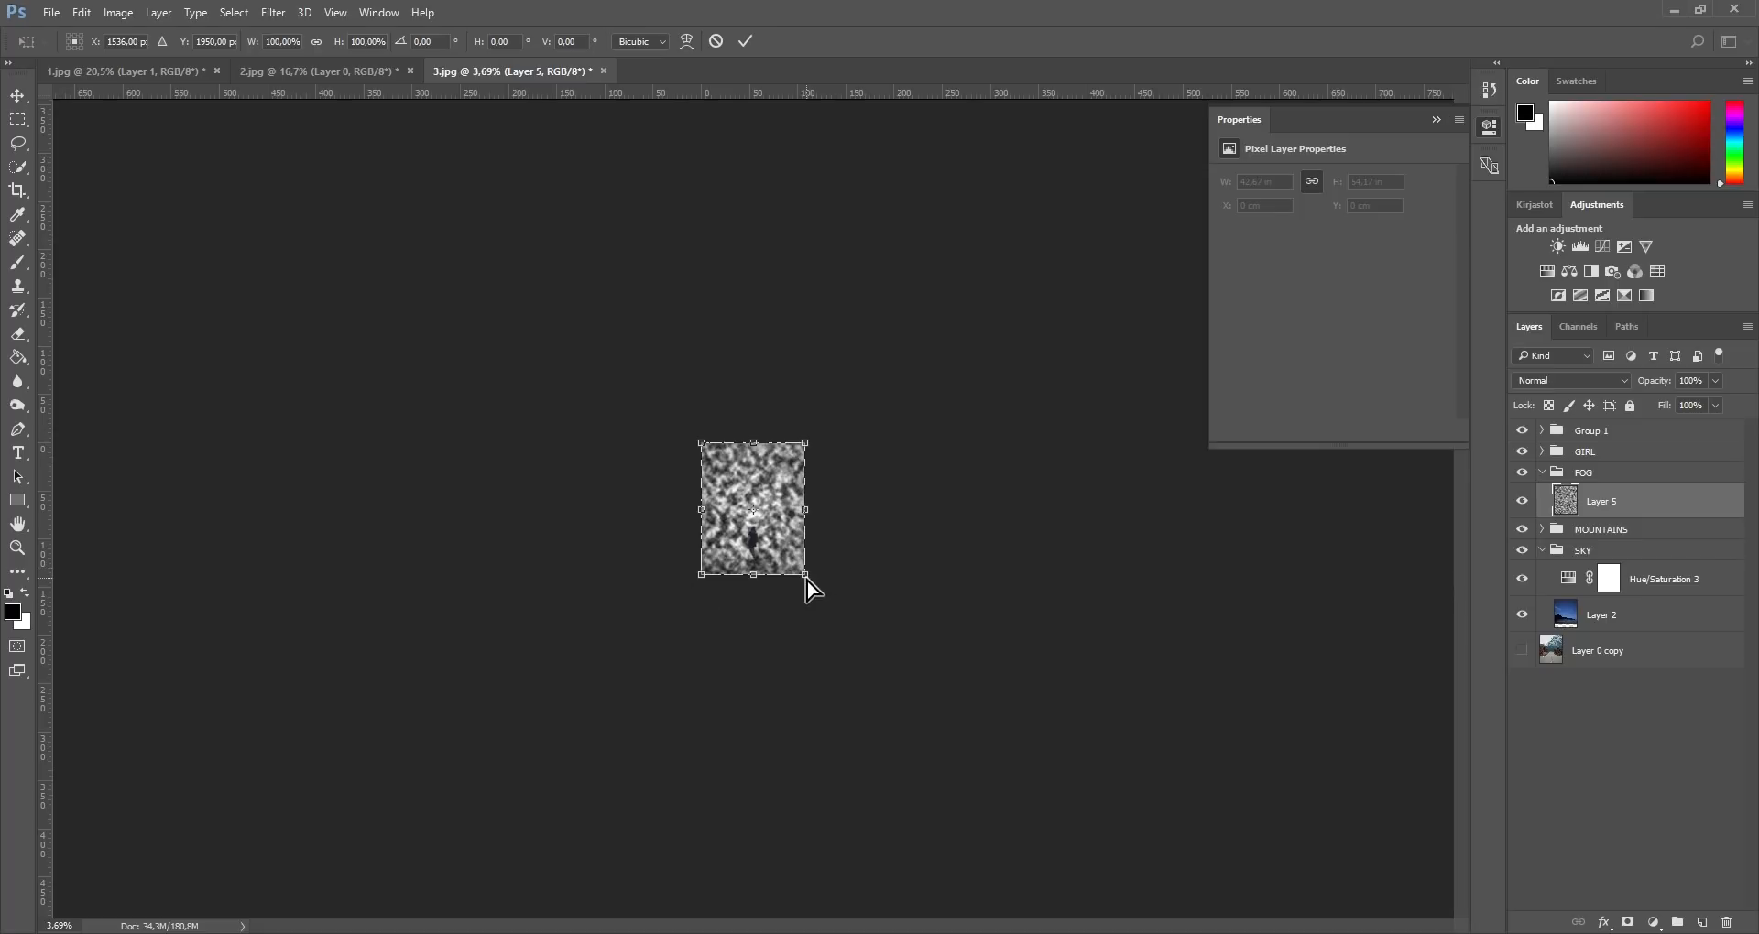
pyautogui.moveTo(806, 575); pyautogui.dragTo(1167, 566)
pyautogui.scroll(10, 795, 572)
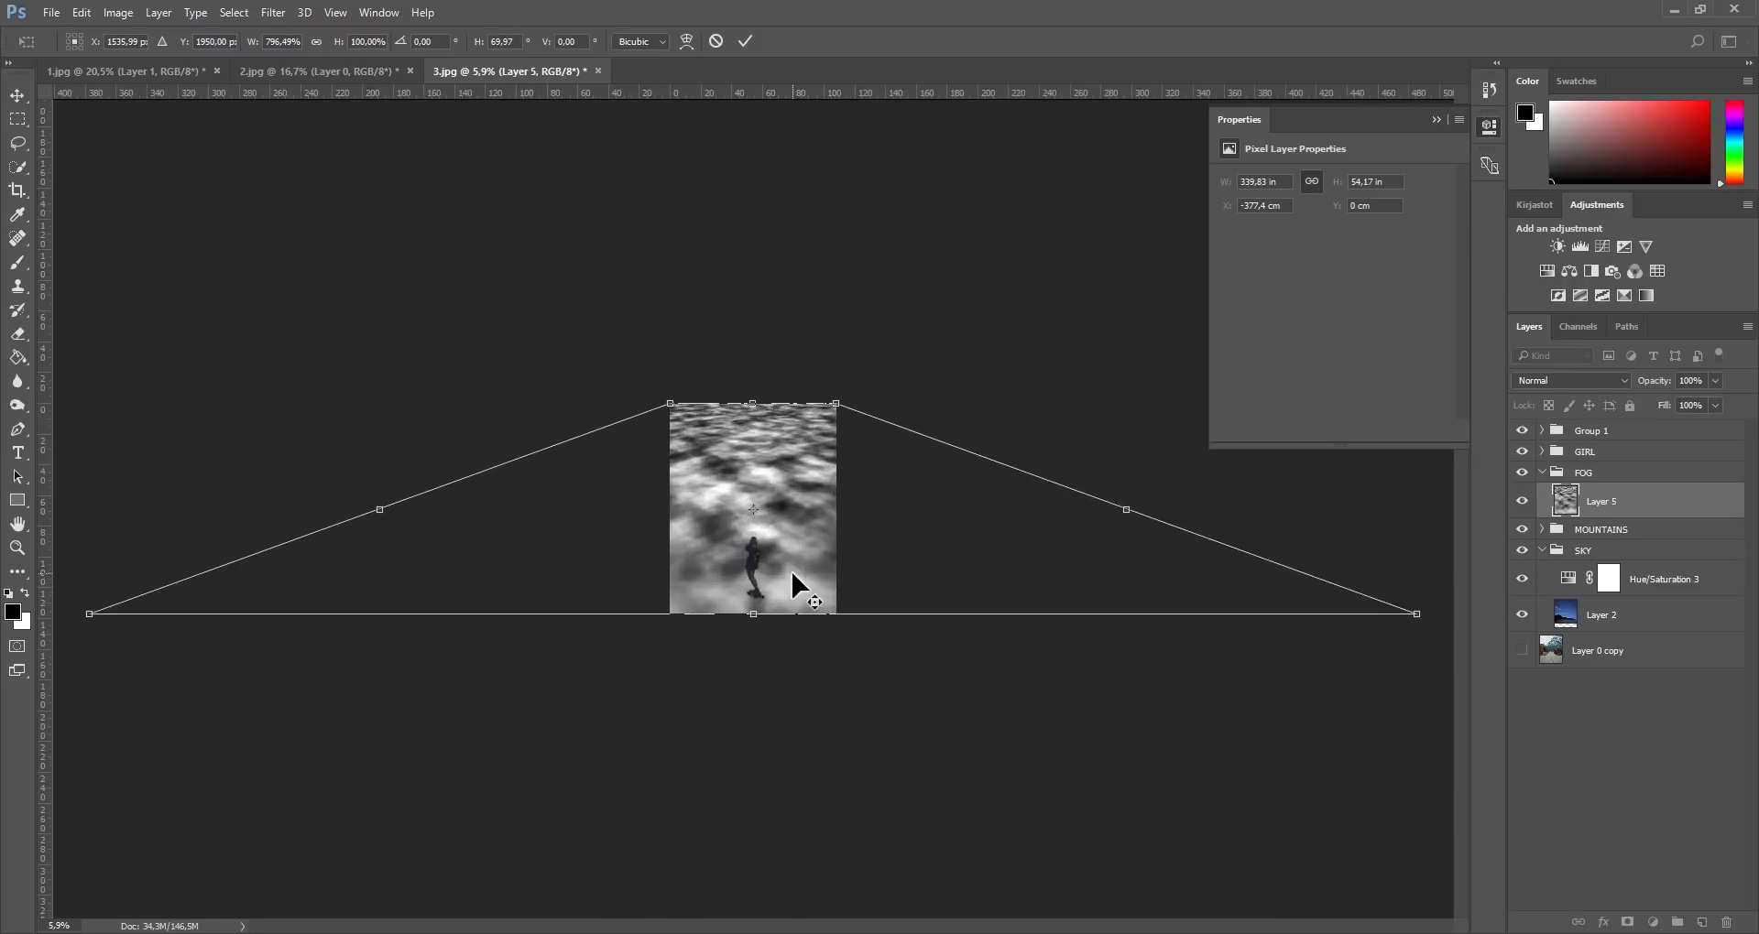
# Step: Distort the clouds by lowering their top edge to the road's horizon, to about 41% height, and commit the transform
pyautogui.rightClick(765, 423)
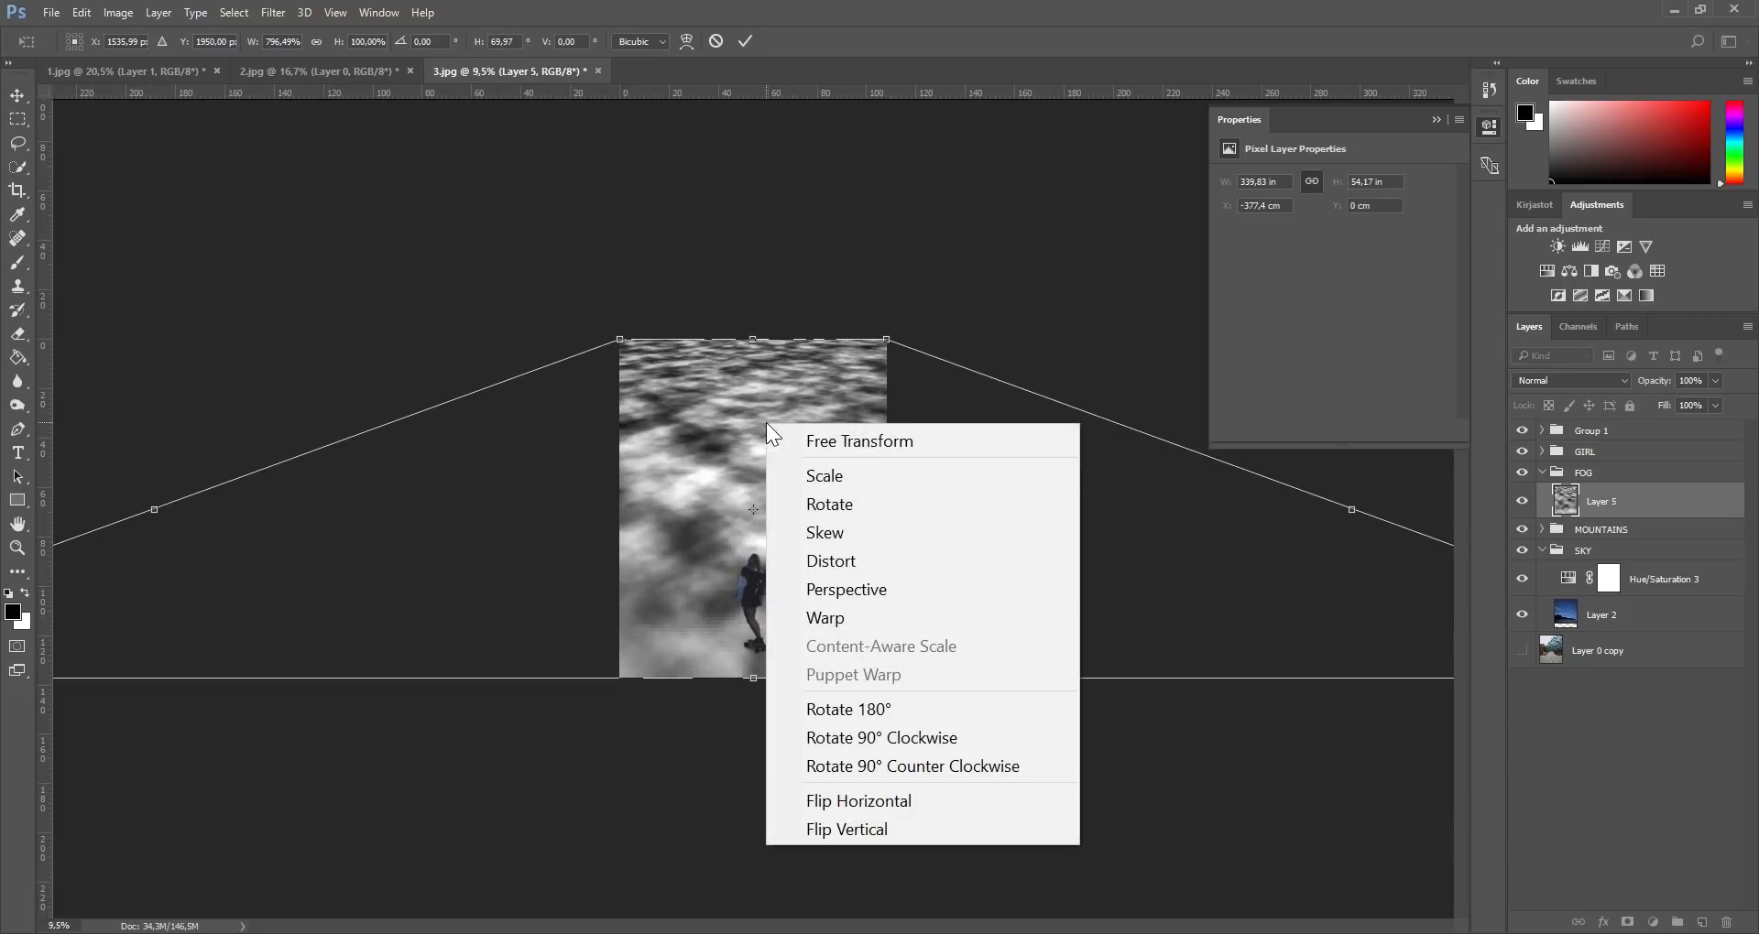
pyautogui.click(853, 562)
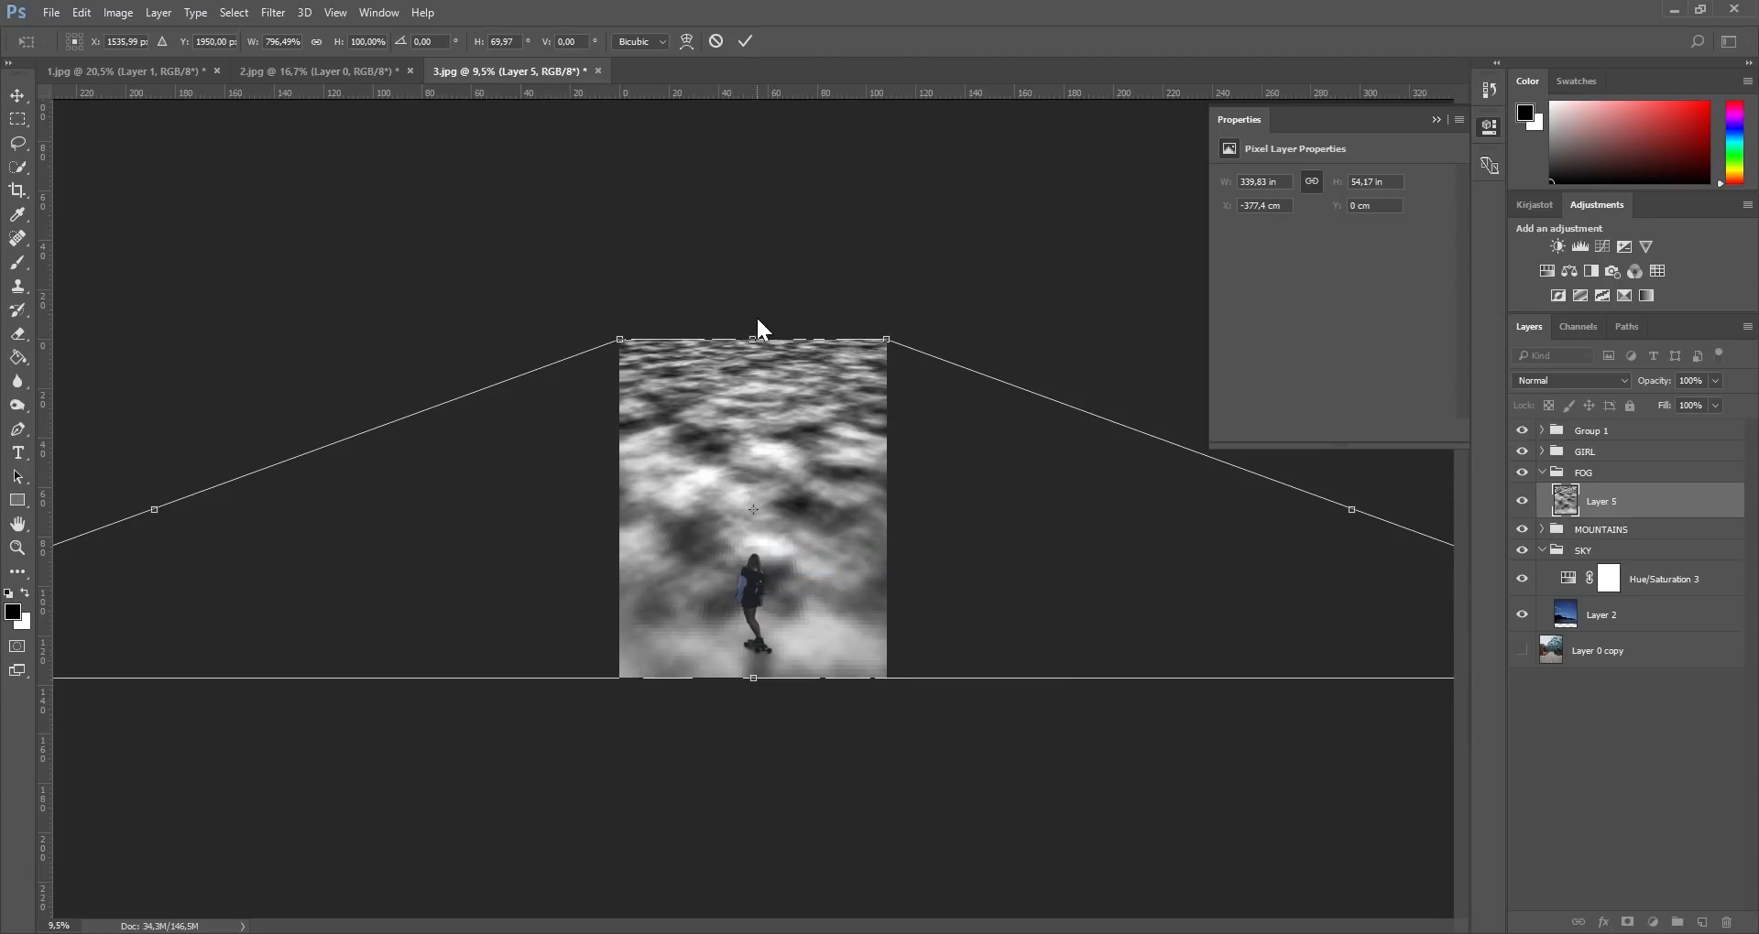
pyautogui.moveTo(753, 341); pyautogui.dragTo(757, 541)
pyautogui.moveTo(844, 605); pyautogui.dragTo(838, 607)
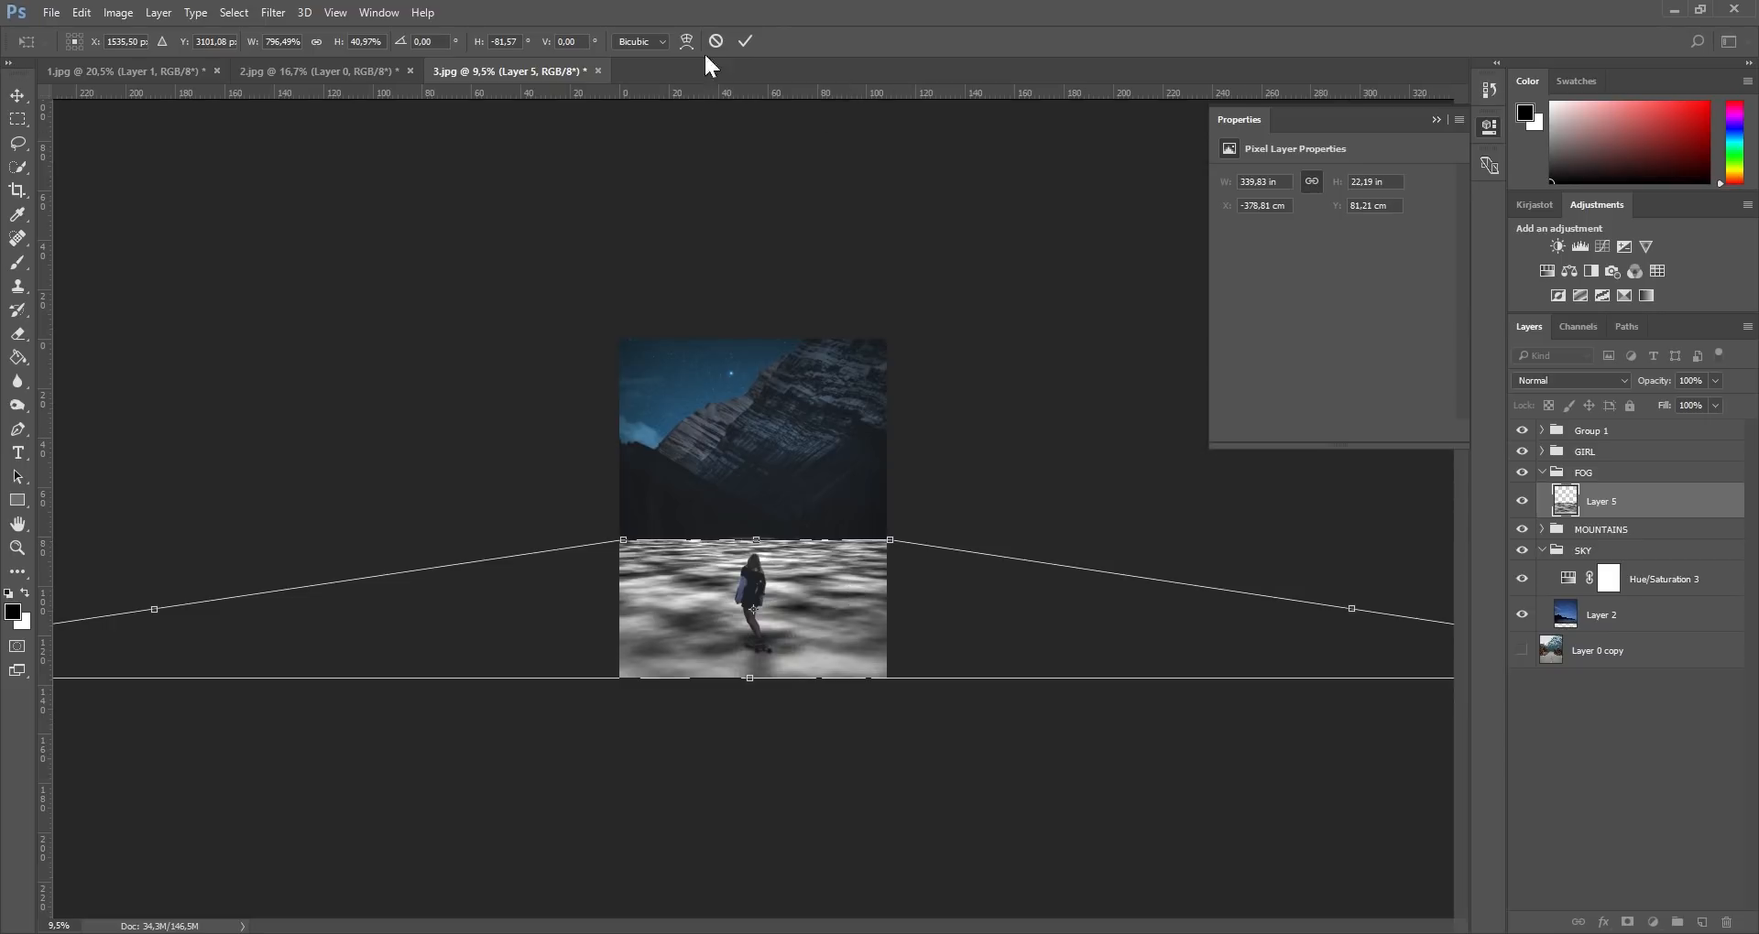
pyautogui.click(746, 42)
pyautogui.press('b')
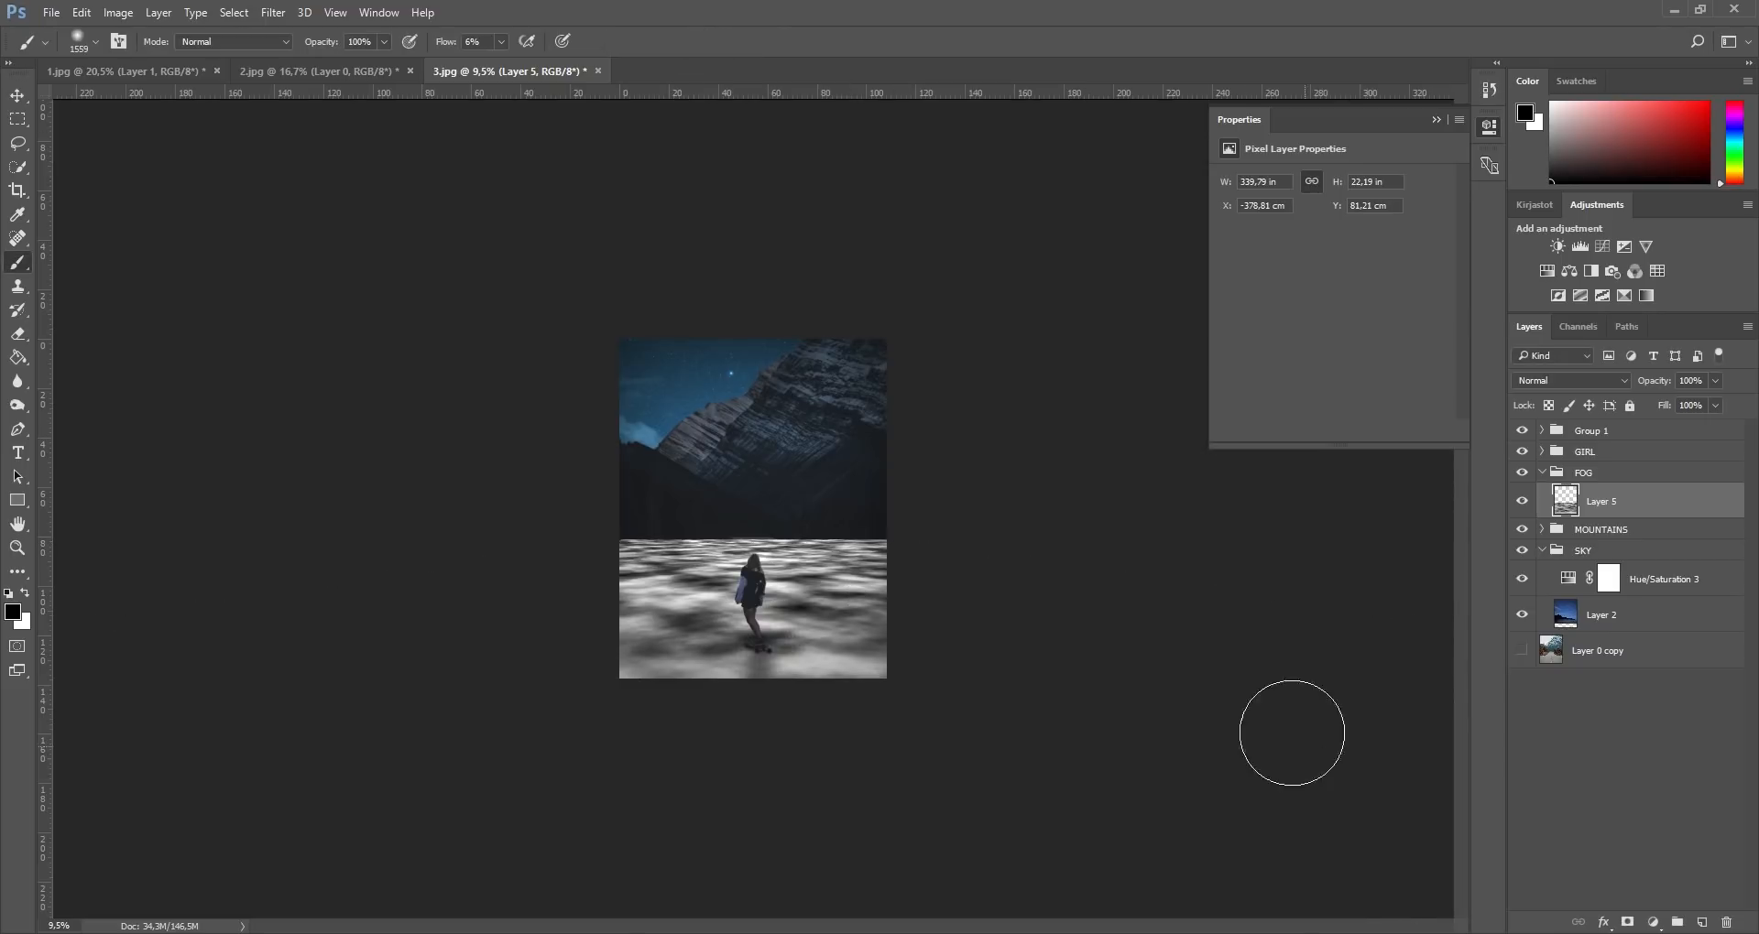
# Step: Set the clouds layer's blend mode to Screen and hide the layer with a black-filled mask
pyautogui.click(1592, 378)
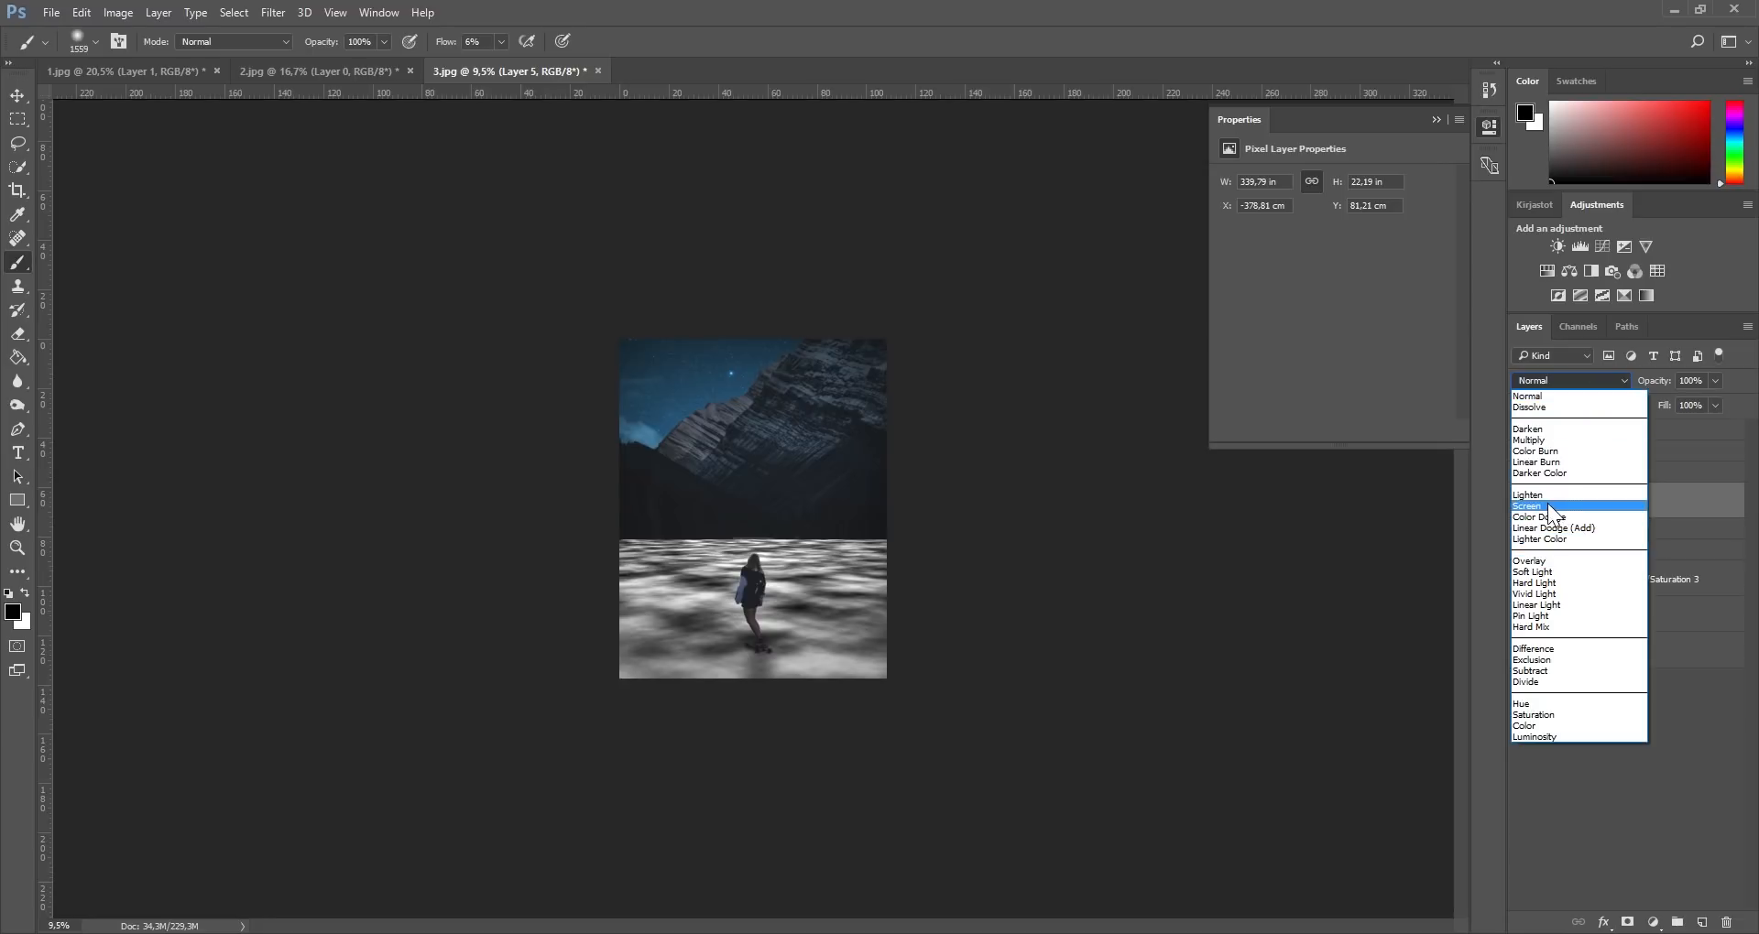
pyautogui.click(1547, 505)
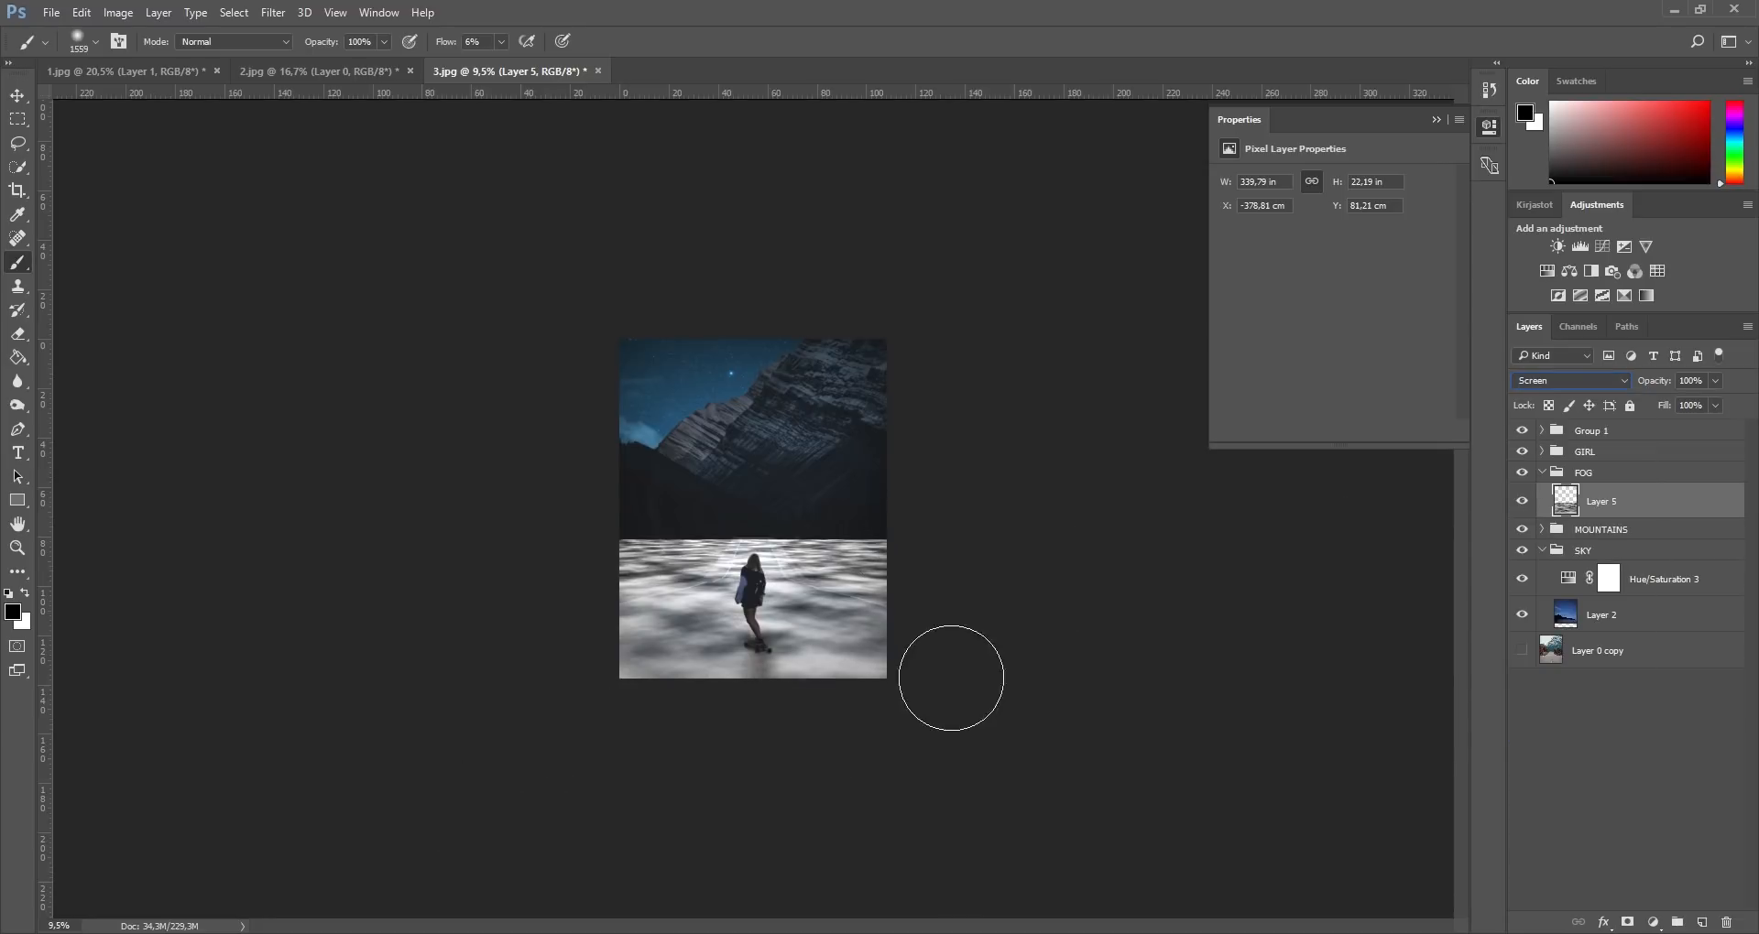
pyautogui.click(1653, 922)
pyautogui.click(1629, 923)
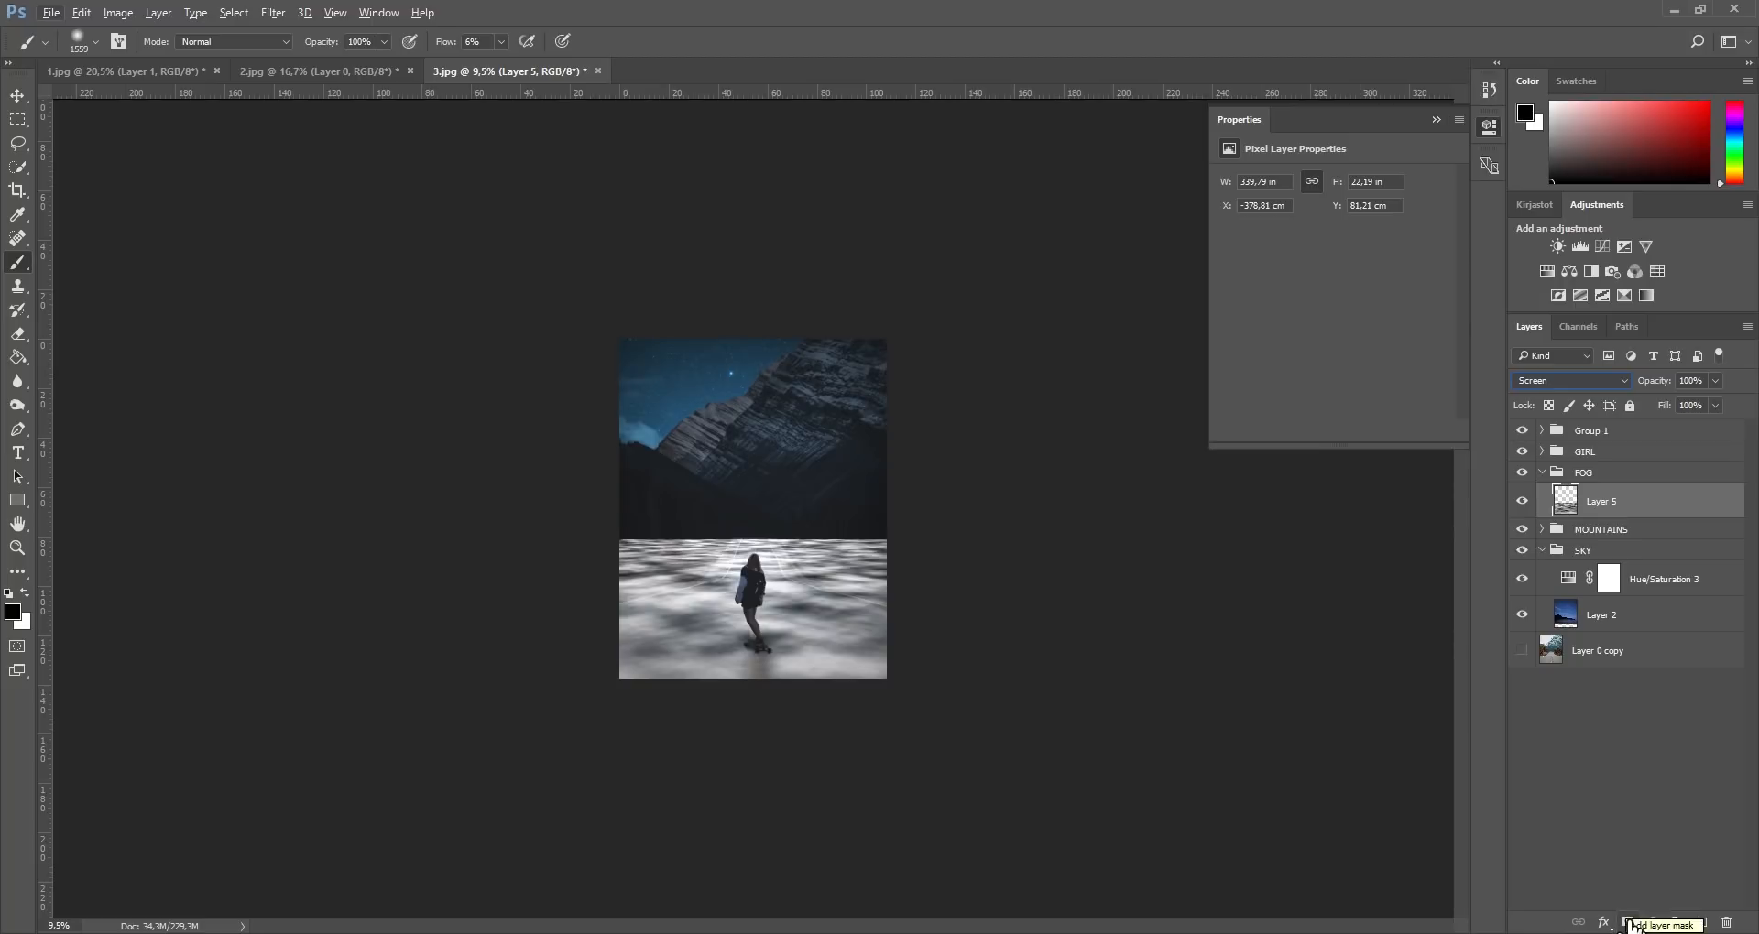
pyautogui.press('x')
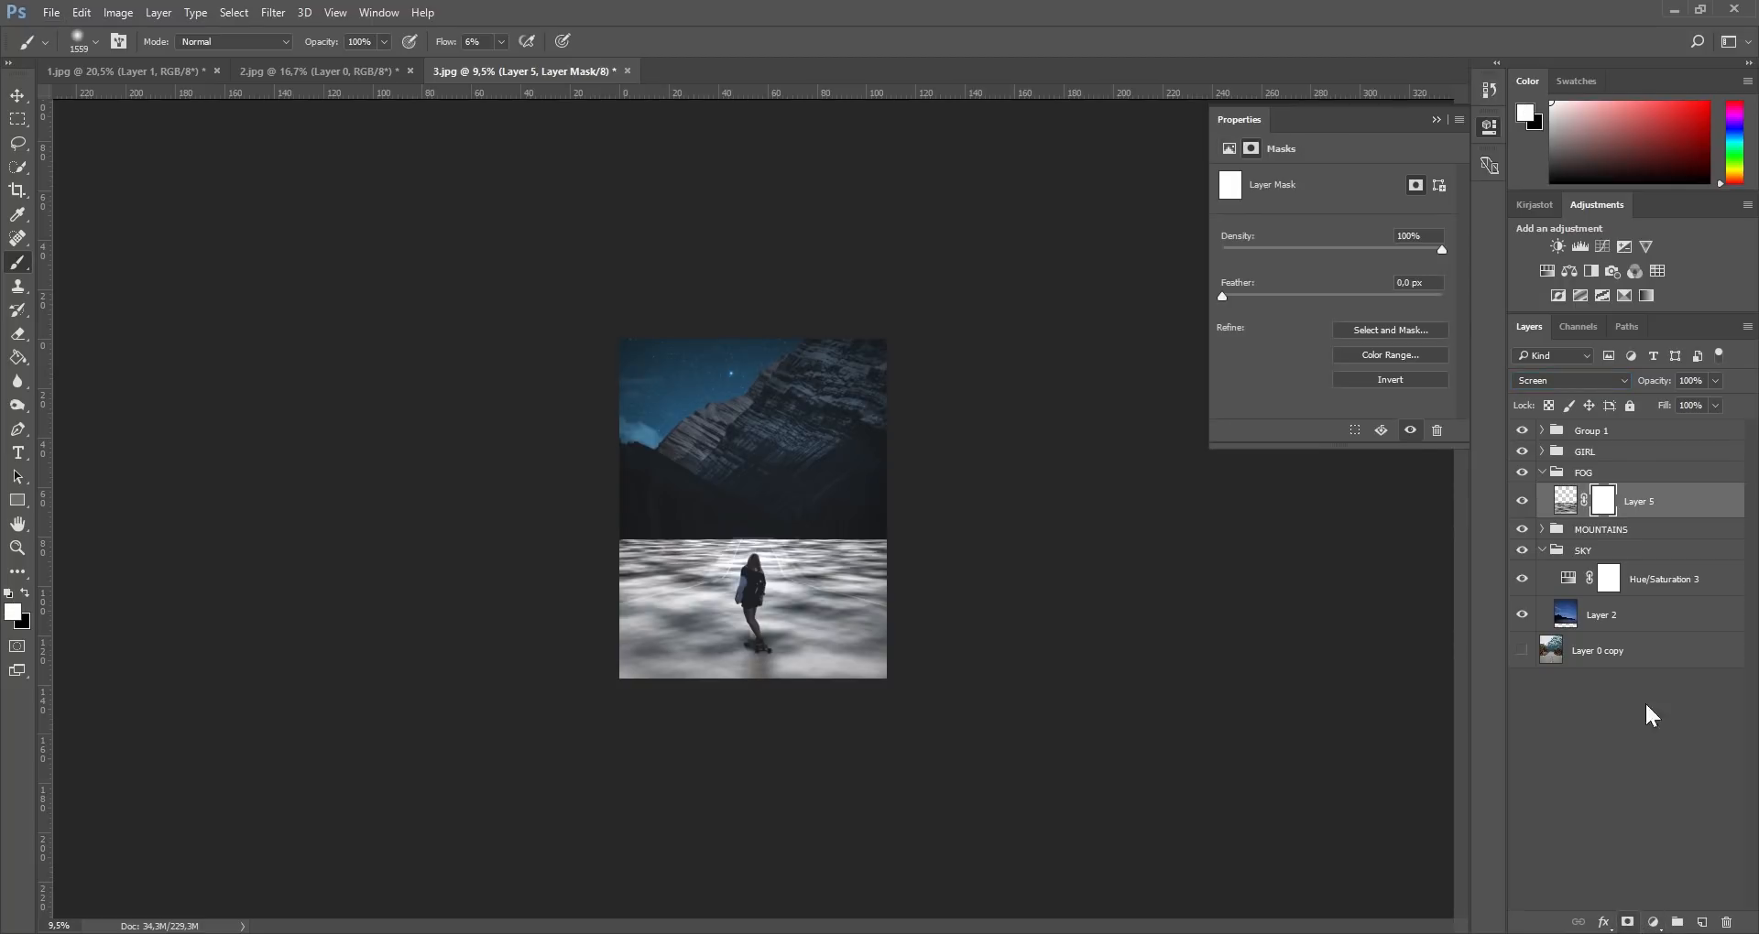
pyautogui.click(18, 358)
pyautogui.click(24, 592)
pyautogui.click(814, 581)
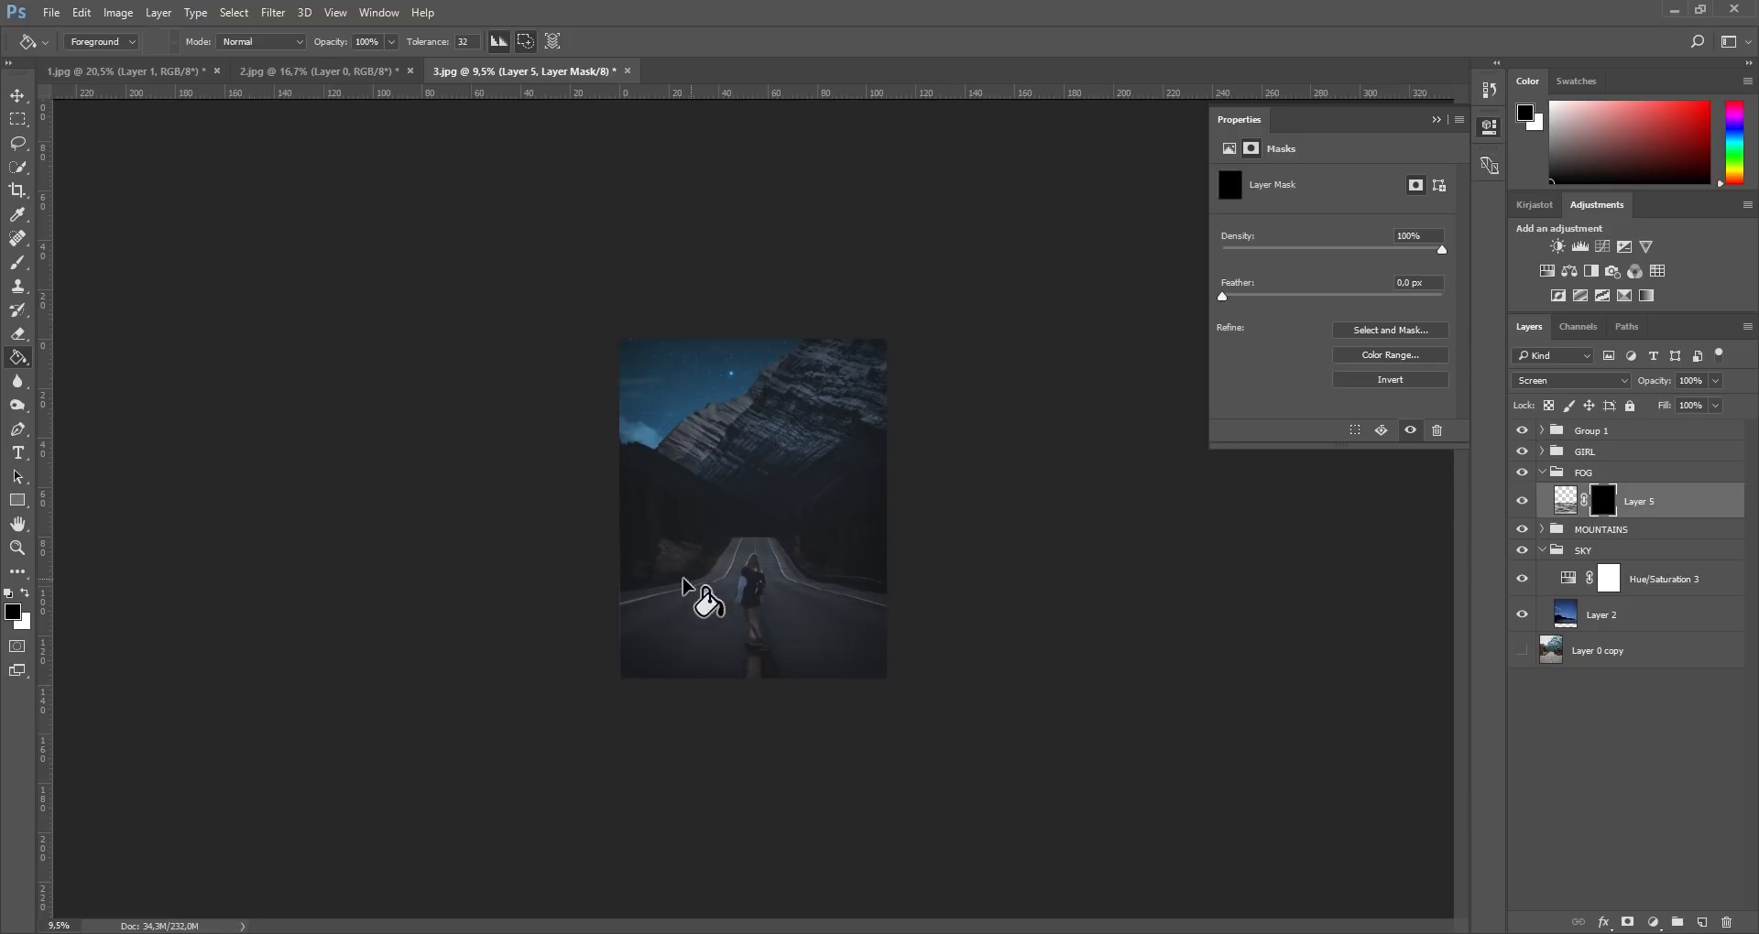
pyautogui.scroll(5, 758, 635)
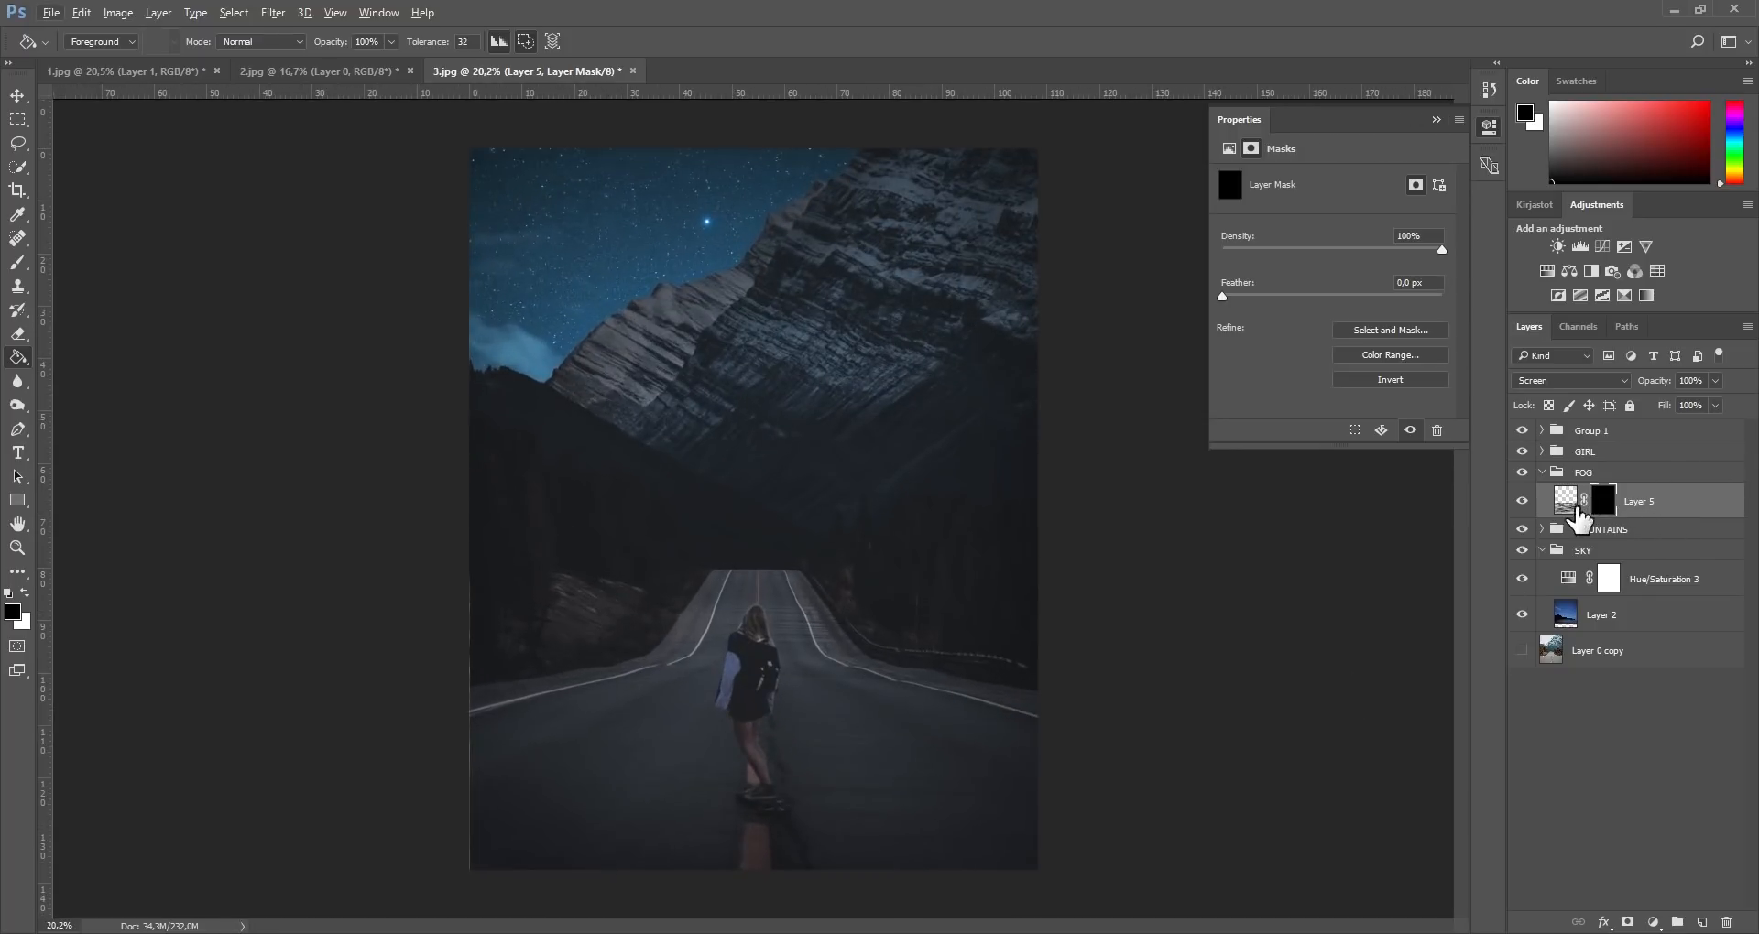
# Step: Paint white on the clouds layer's mask with a soft brush at 1% flow to reveal faint fog across the road around the skateboarder
pyautogui.click(17, 263)
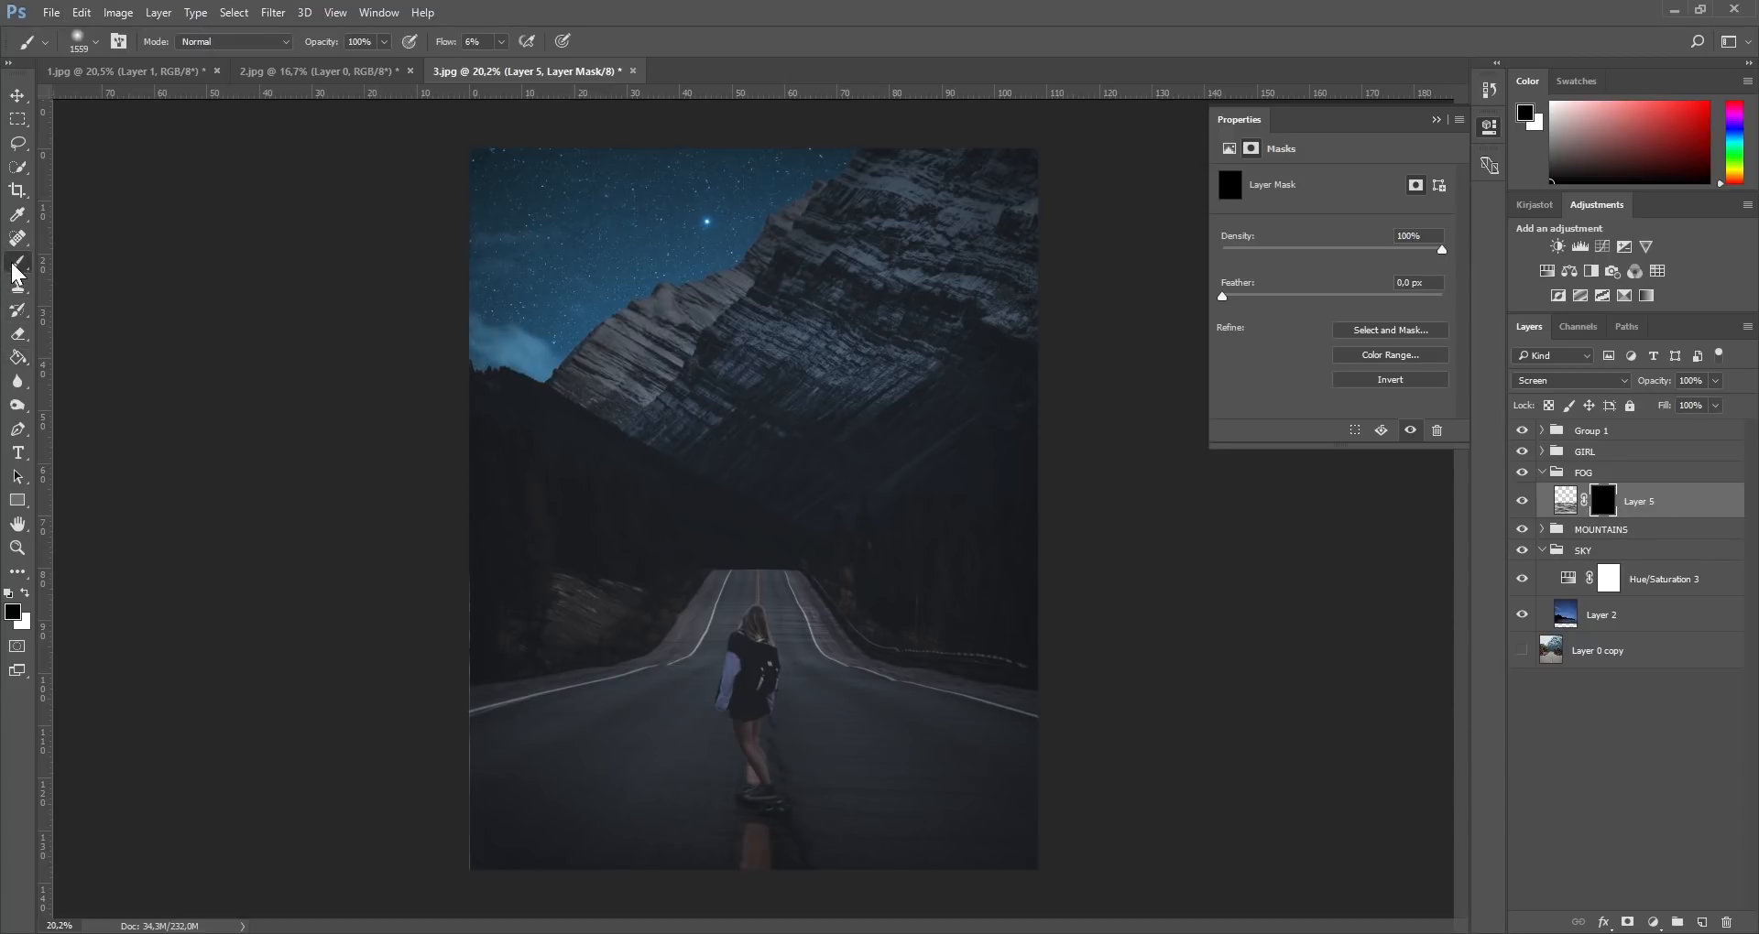
pyautogui.click(24, 595)
pyautogui.click(502, 42)
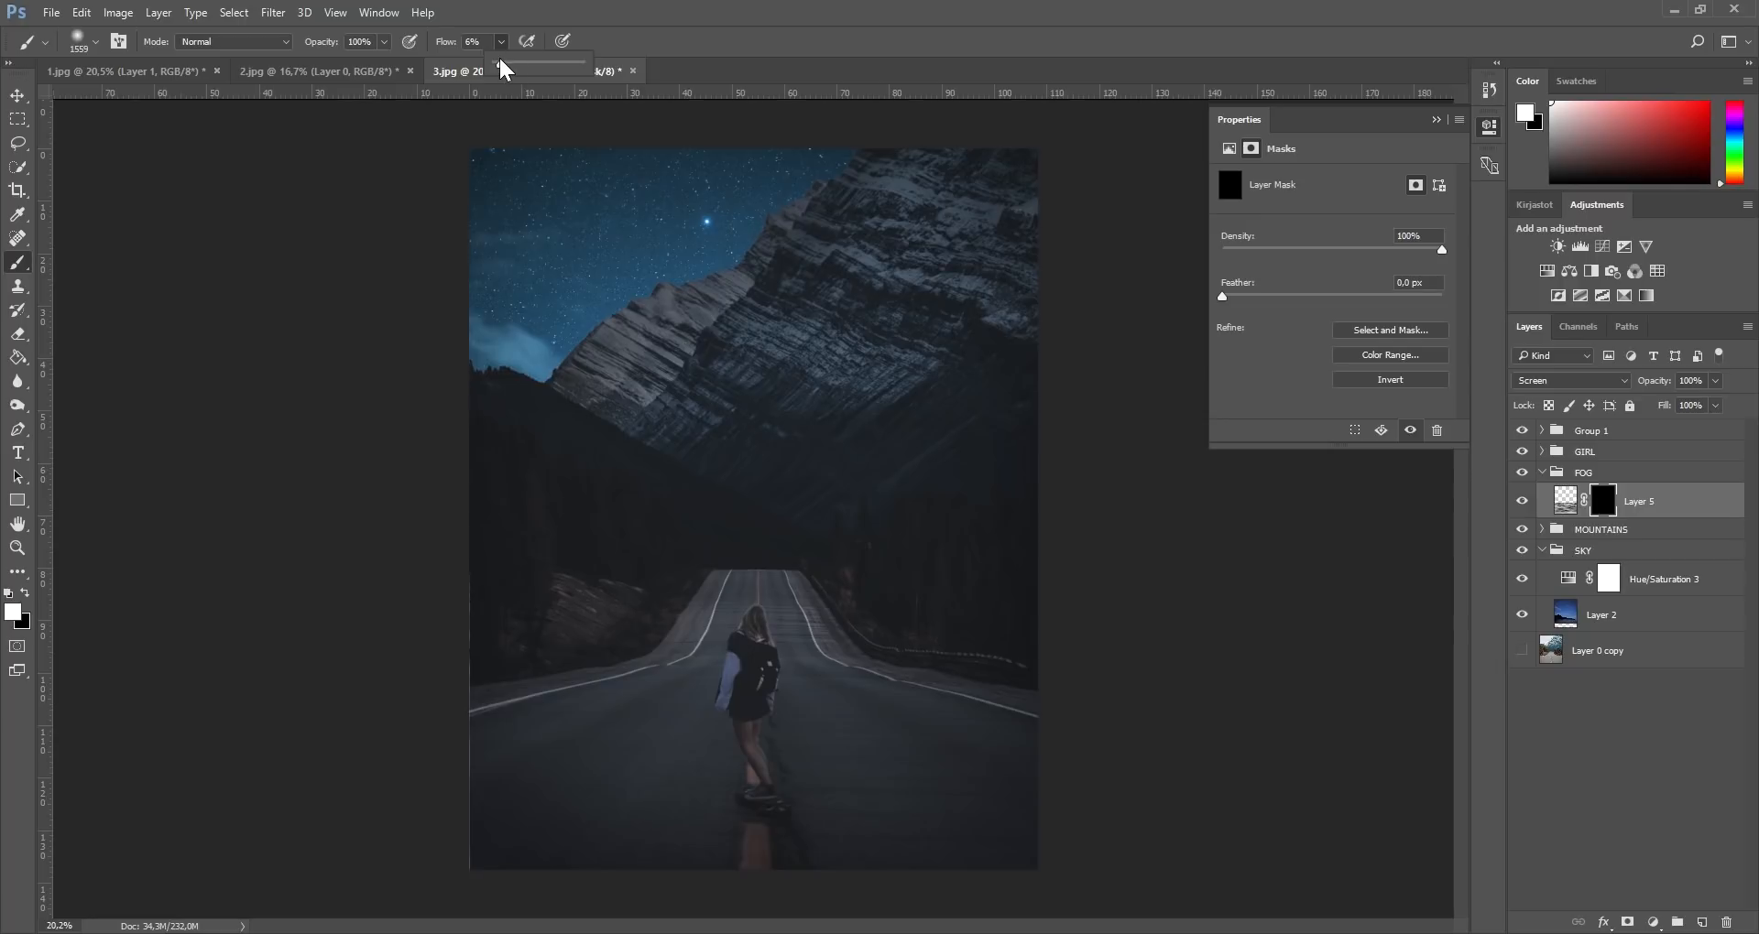
pyautogui.moveTo(799, 568); pyautogui.dragTo(703, 565)
pyautogui.moveTo(753, 615); pyautogui.dragTo(763, 617)
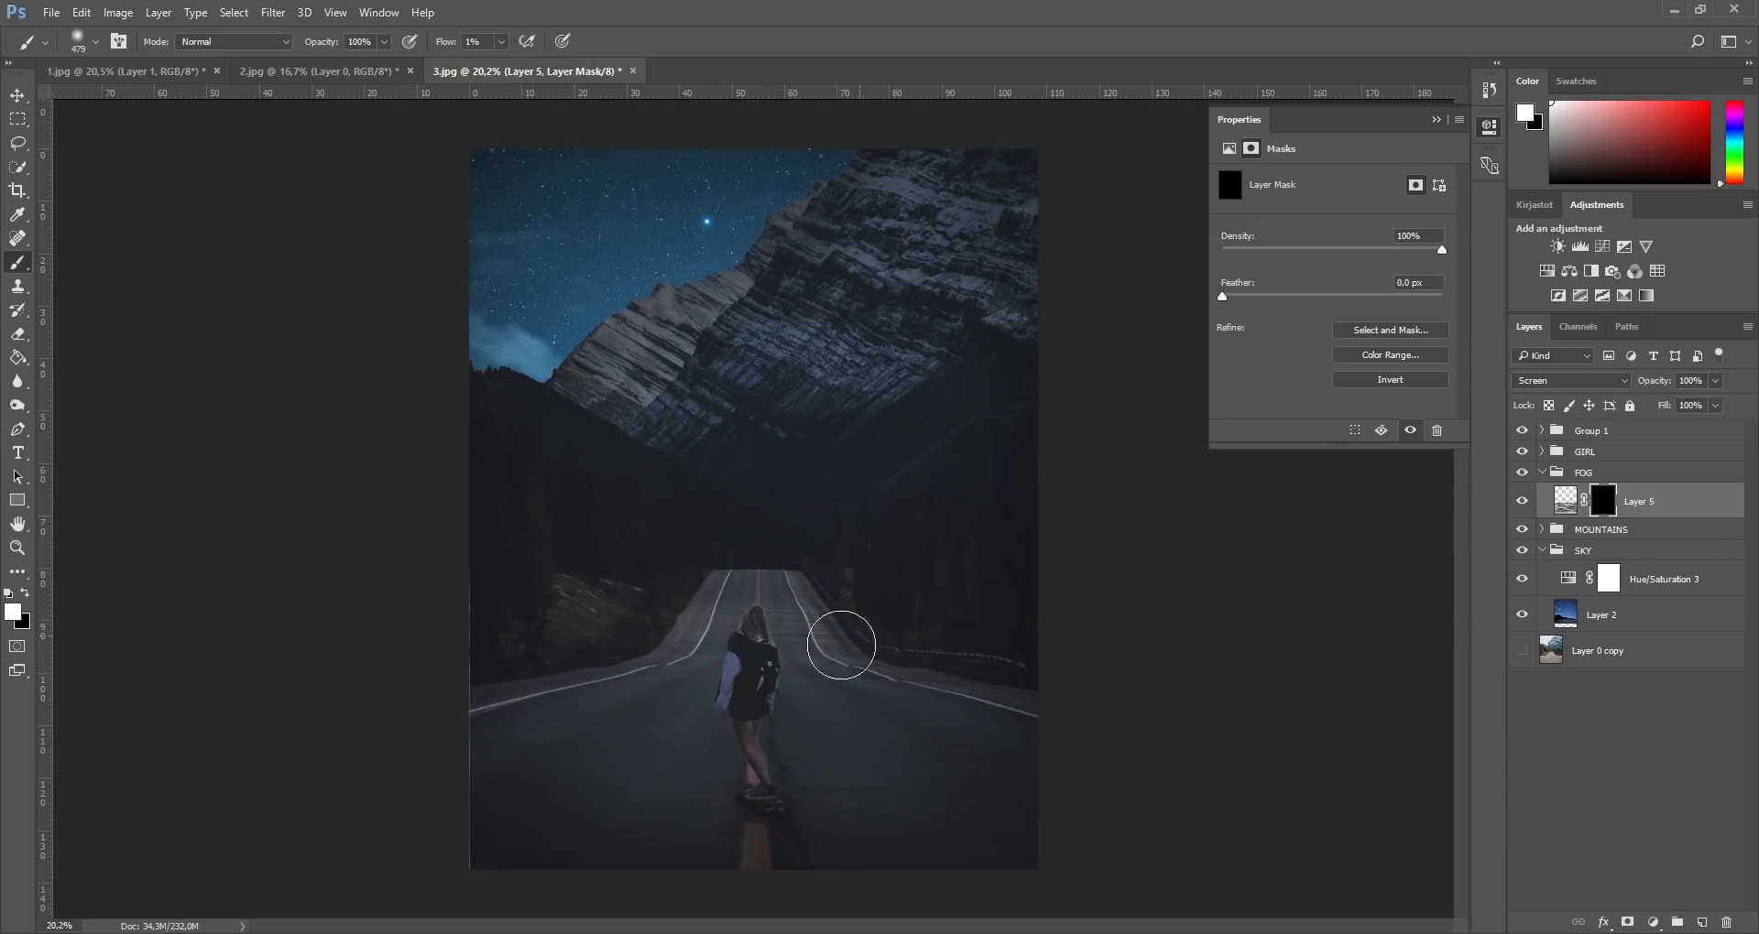
pyautogui.moveTo(1048, 632)
pyautogui.mouseDown()
pyautogui.moveTo(981, 703)
pyautogui.moveTo(1198, 707)
pyautogui.moveTo(617, 686)
pyautogui.moveTo(870, 669)
pyautogui.moveTo(735, 668)
pyautogui.moveTo(803, 668)
pyautogui.moveTo(720, 655)
pyautogui.moveTo(762, 626)
pyautogui.moveTo(614, 624)
pyautogui.moveTo(672, 657)
pyautogui.moveTo(388, 650)
pyautogui.moveTo(735, 653)
pyautogui.moveTo(572, 680)
pyautogui.moveTo(986, 722)
pyautogui.mouseUp()
pyautogui.moveTo(788, 734); pyautogui.dragTo(855, 734)
pyautogui.moveTo(866, 740)
pyautogui.mouseDown()
pyautogui.moveTo(1119, 767)
pyautogui.moveTo(864, 766)
pyautogui.moveTo(809, 729)
pyautogui.moveTo(784, 743)
pyautogui.moveTo(368, 746)
pyautogui.mouseUp()
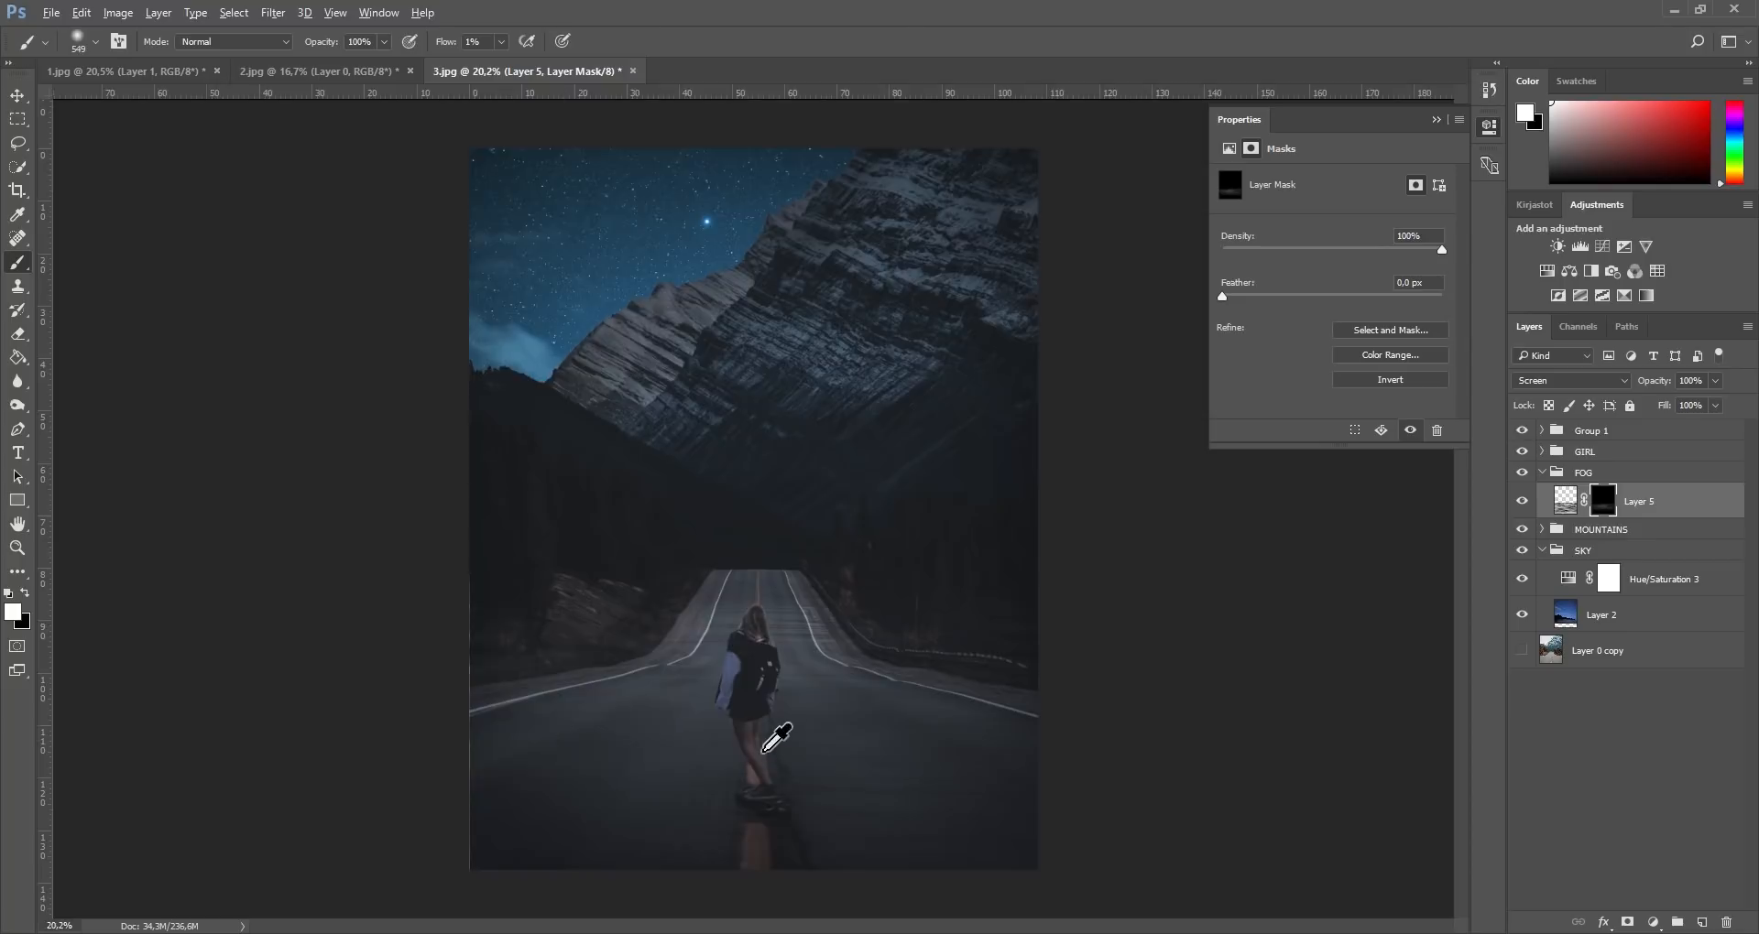
pyautogui.scroll(-4, 733, 753)
pyautogui.moveTo(753, 682); pyautogui.dragTo(761, 679)
pyautogui.scroll(-2, 738, 671)
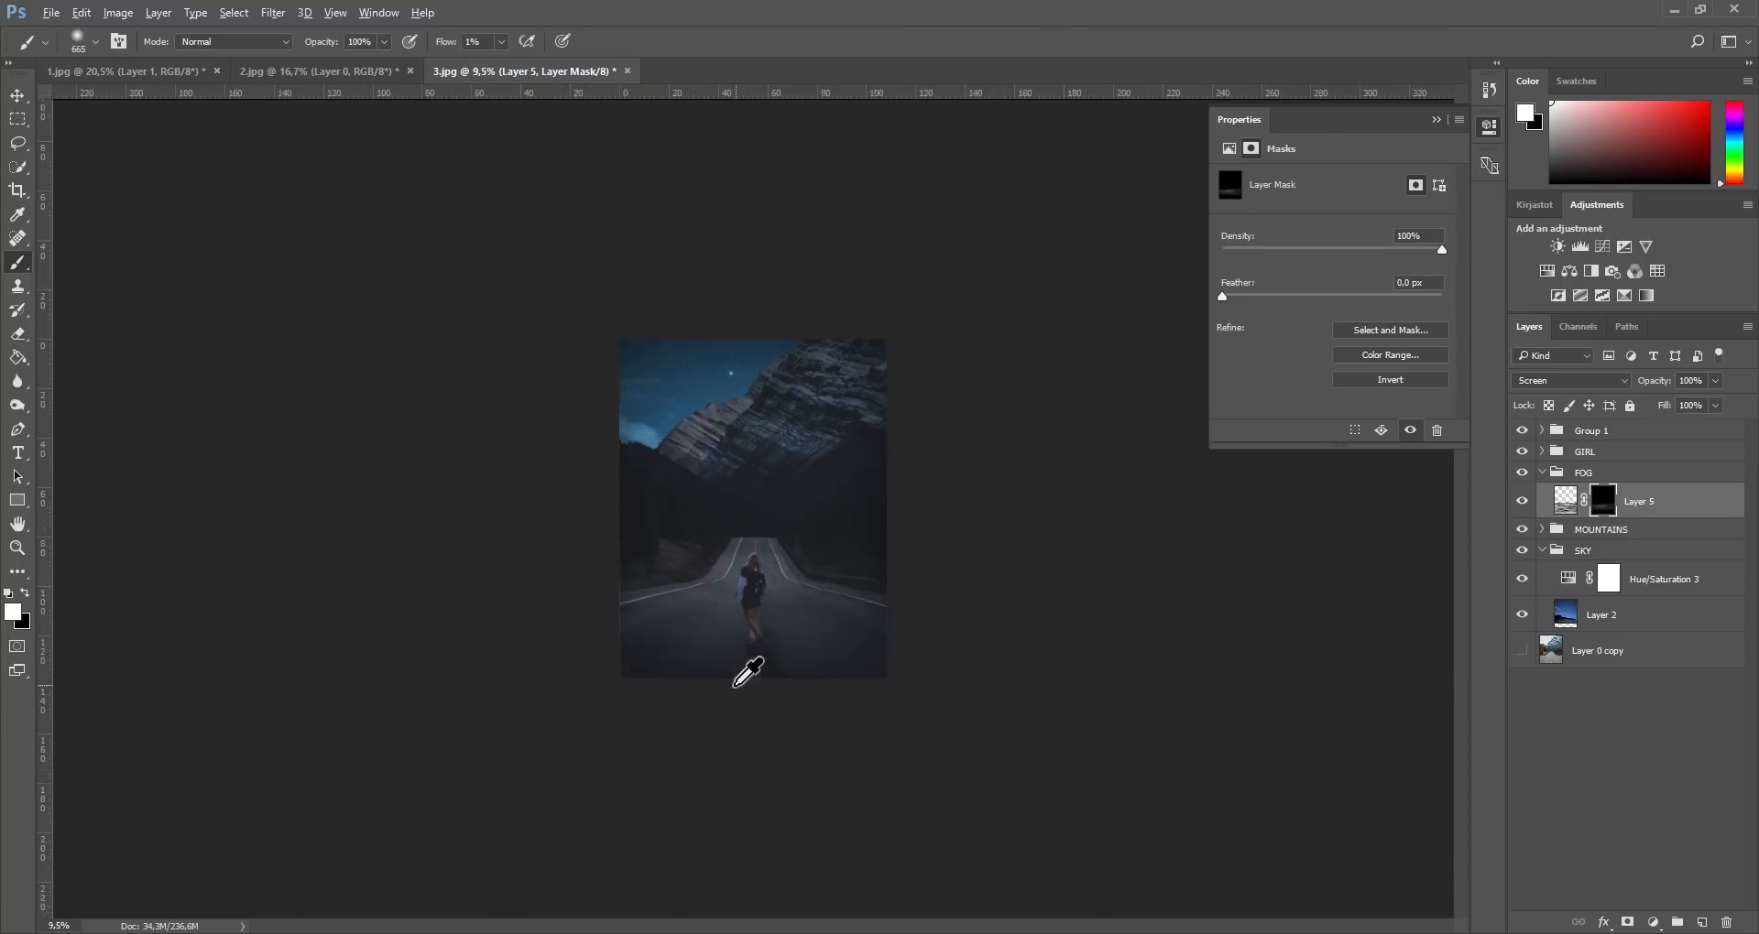
# Step: Paint black on the fog mask at 27% flow to remove the fog along the horizon at the far end of the road
pyautogui.scroll(5, 816, 667)
pyautogui.click(25, 594)
pyautogui.moveTo(825, 558); pyautogui.dragTo(701, 560)
pyautogui.click(499, 44)
pyautogui.moveTo(496, 63); pyautogui.dragTo(522, 64)
pyautogui.moveTo(904, 563); pyautogui.dragTo(527, 573)
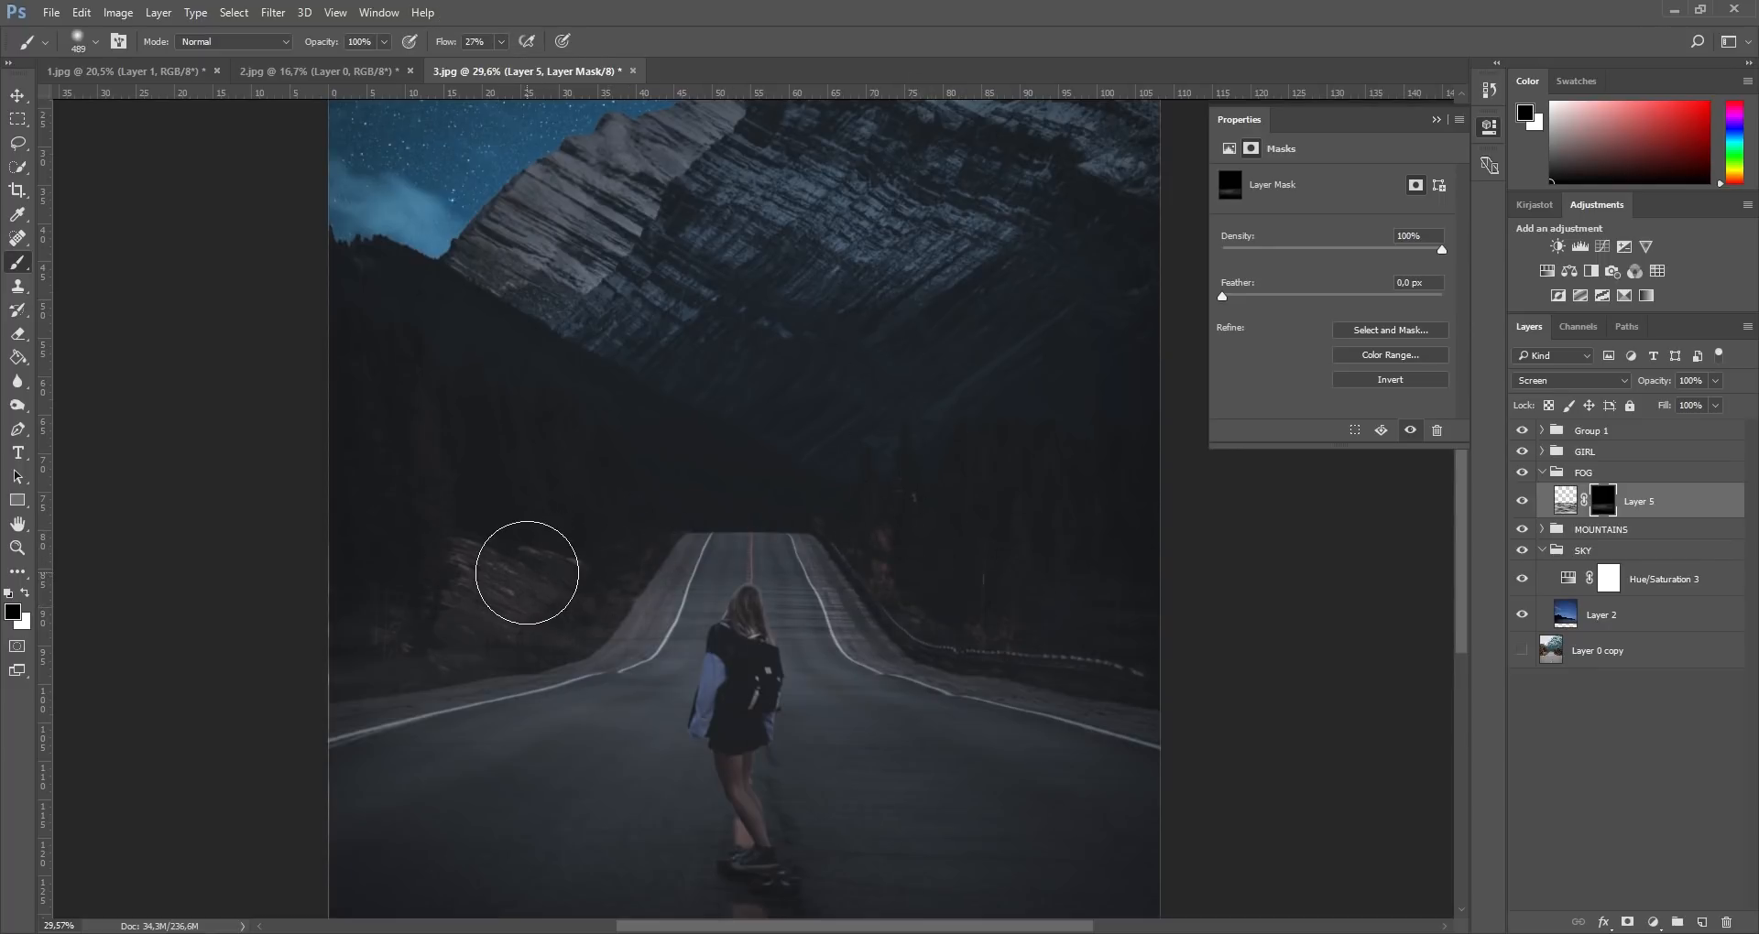
# Step: Compare the image with and without the fog layer at different zoom levels
pyautogui.scroll(-3, 778, 549)
pyautogui.click(1522, 501)
pyautogui.click(1522, 501)
pyautogui.click(1521, 501)
pyautogui.click(1522, 501)
pyautogui.scroll(-3, 1021, 645)
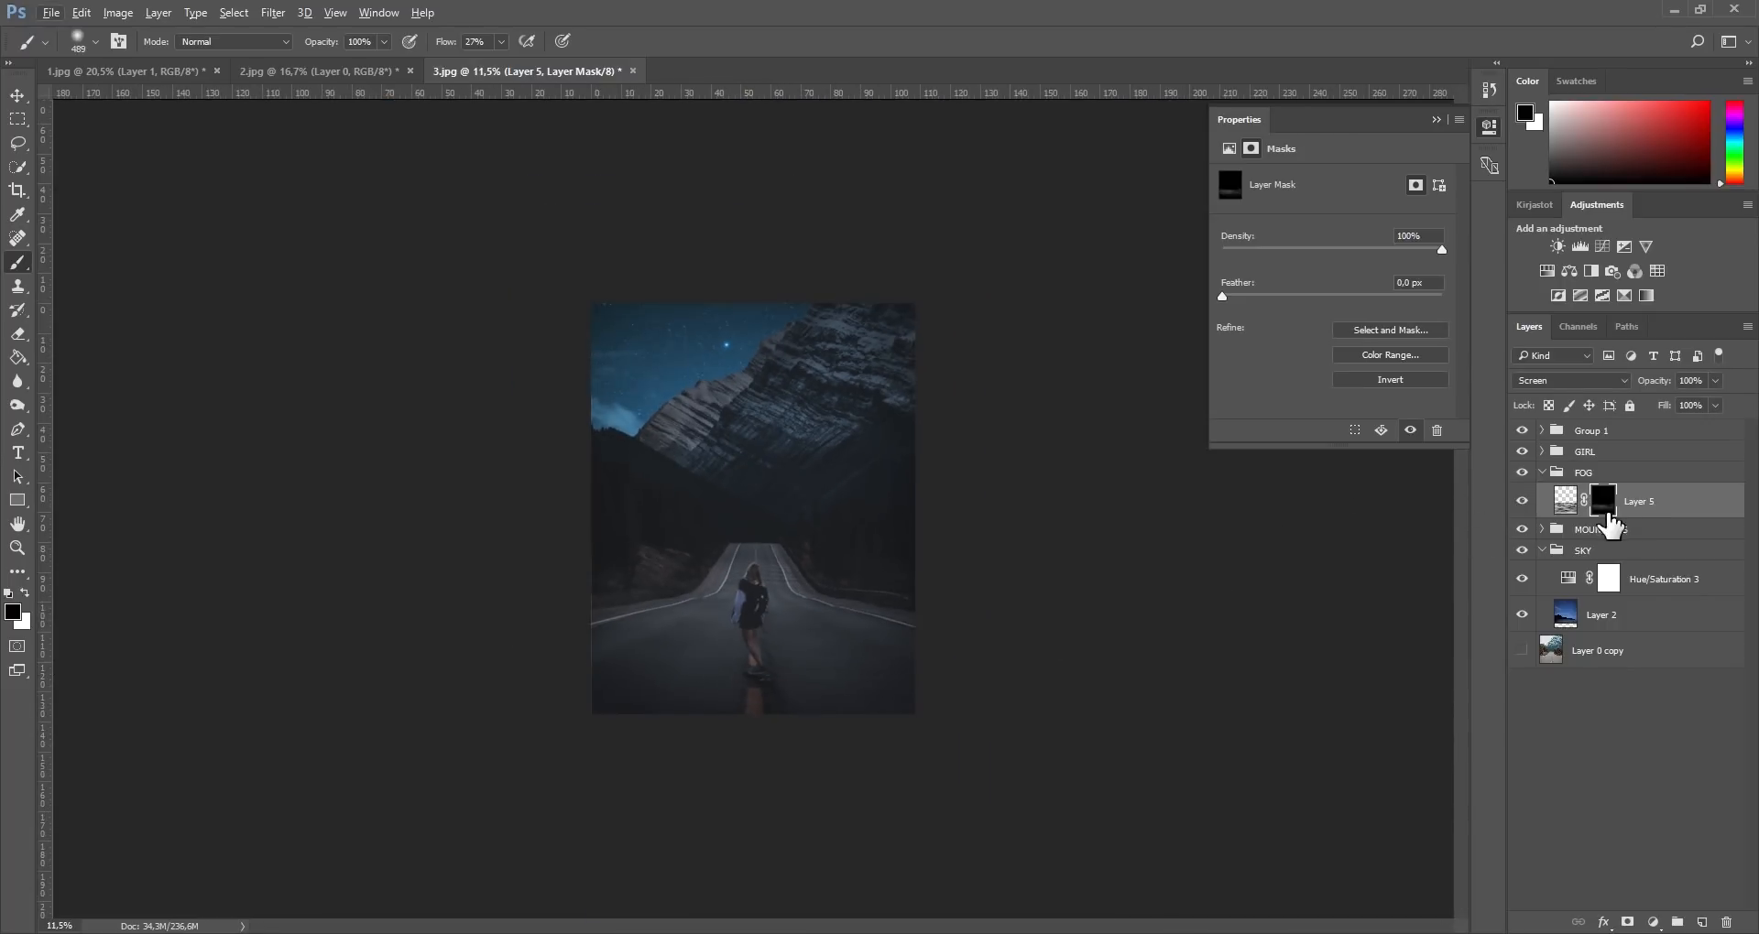
pyautogui.click(1521, 501)
pyautogui.click(1521, 501)
pyautogui.click(1522, 501)
pyautogui.scroll(3, 870, 719)
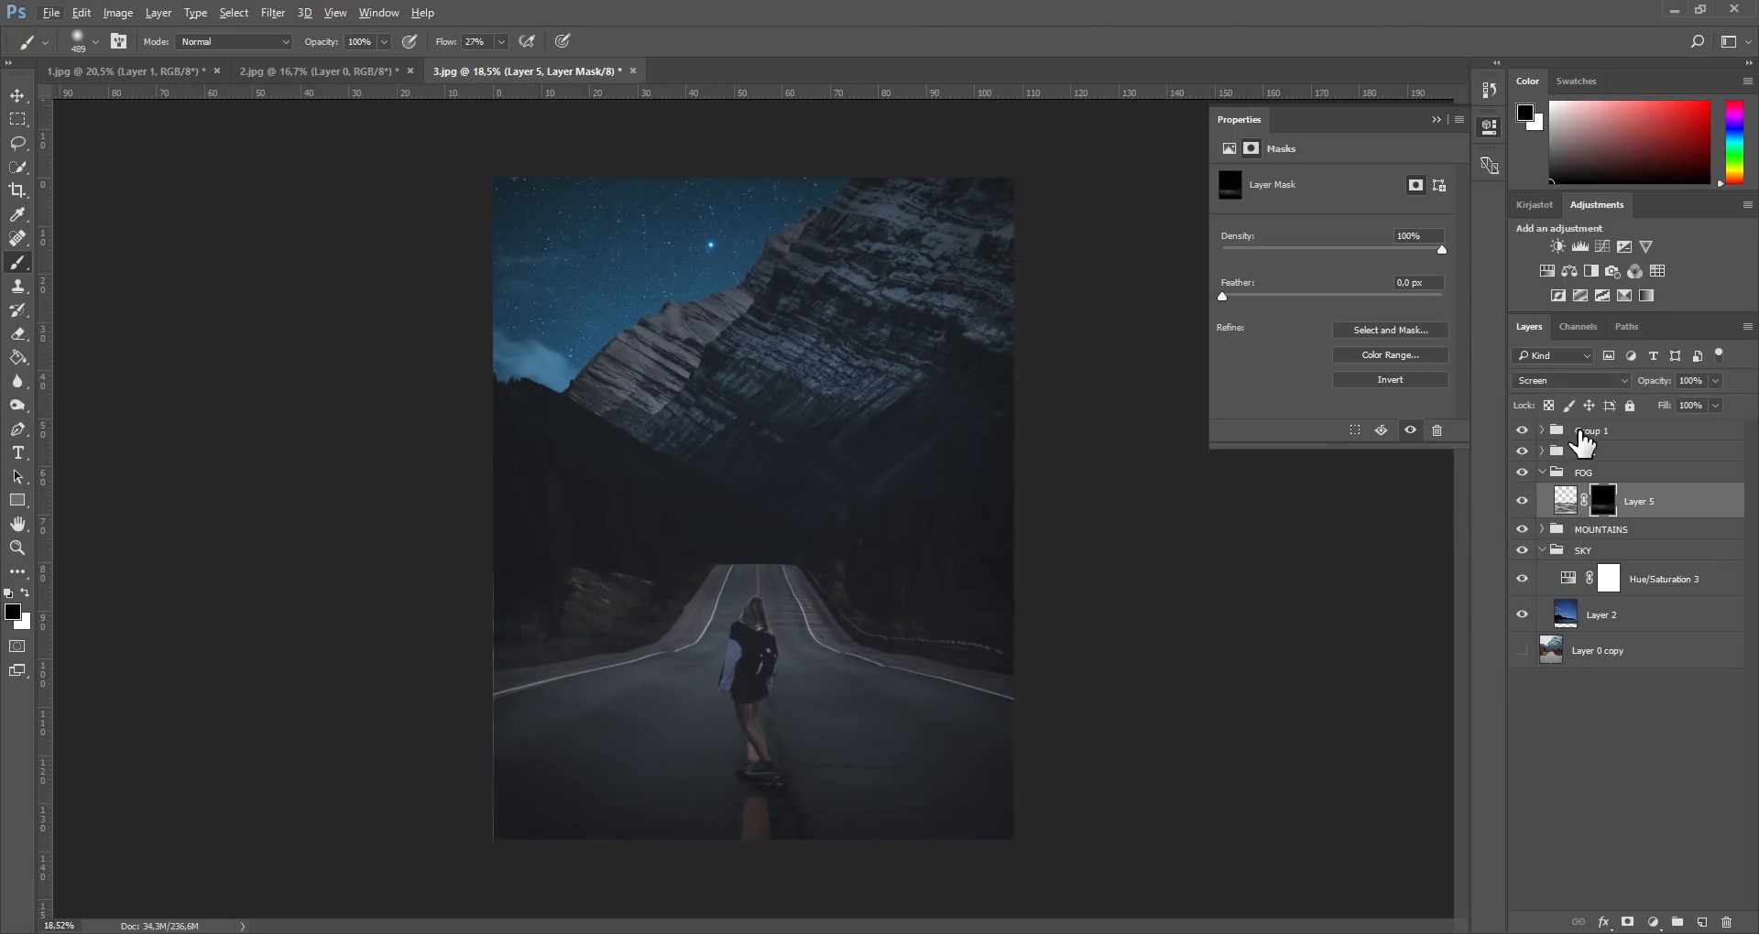
# Step: Rename Group 1 as LIGHTING and compare the image with and without the group
pyautogui.doubleClick(1581, 430)
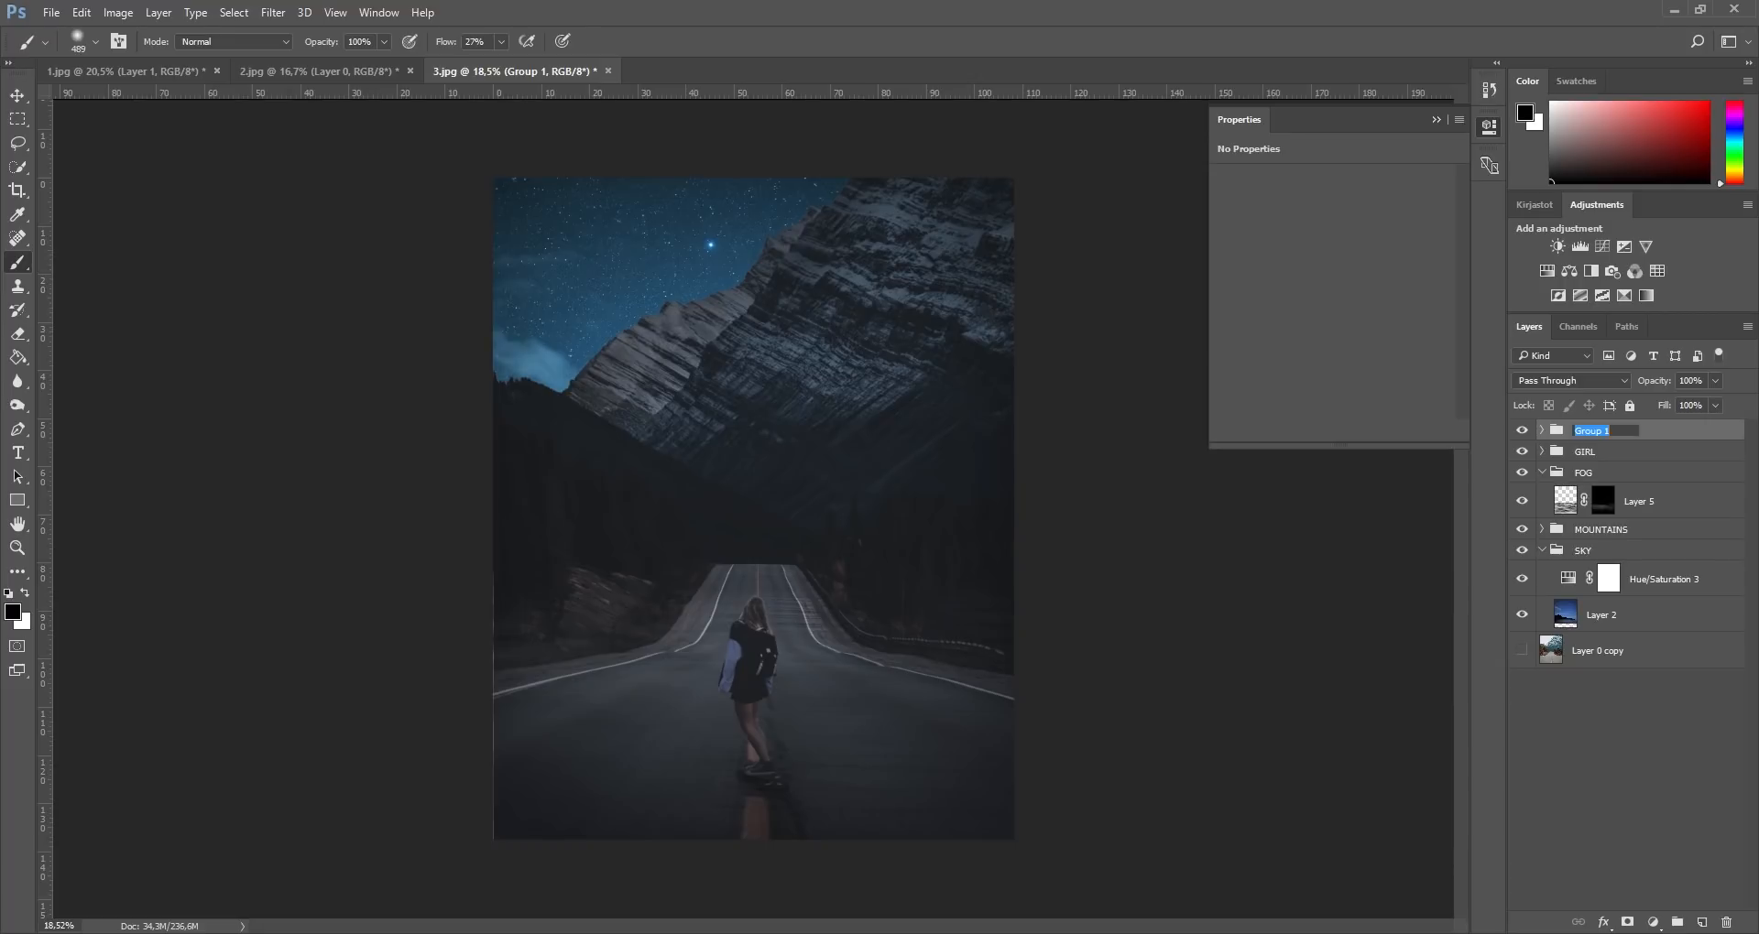
pyautogui.write('LIGHTING')
pyautogui.press('Return')
pyautogui.click(1523, 431)
pyautogui.click(1522, 430)
pyautogui.click(1523, 431)
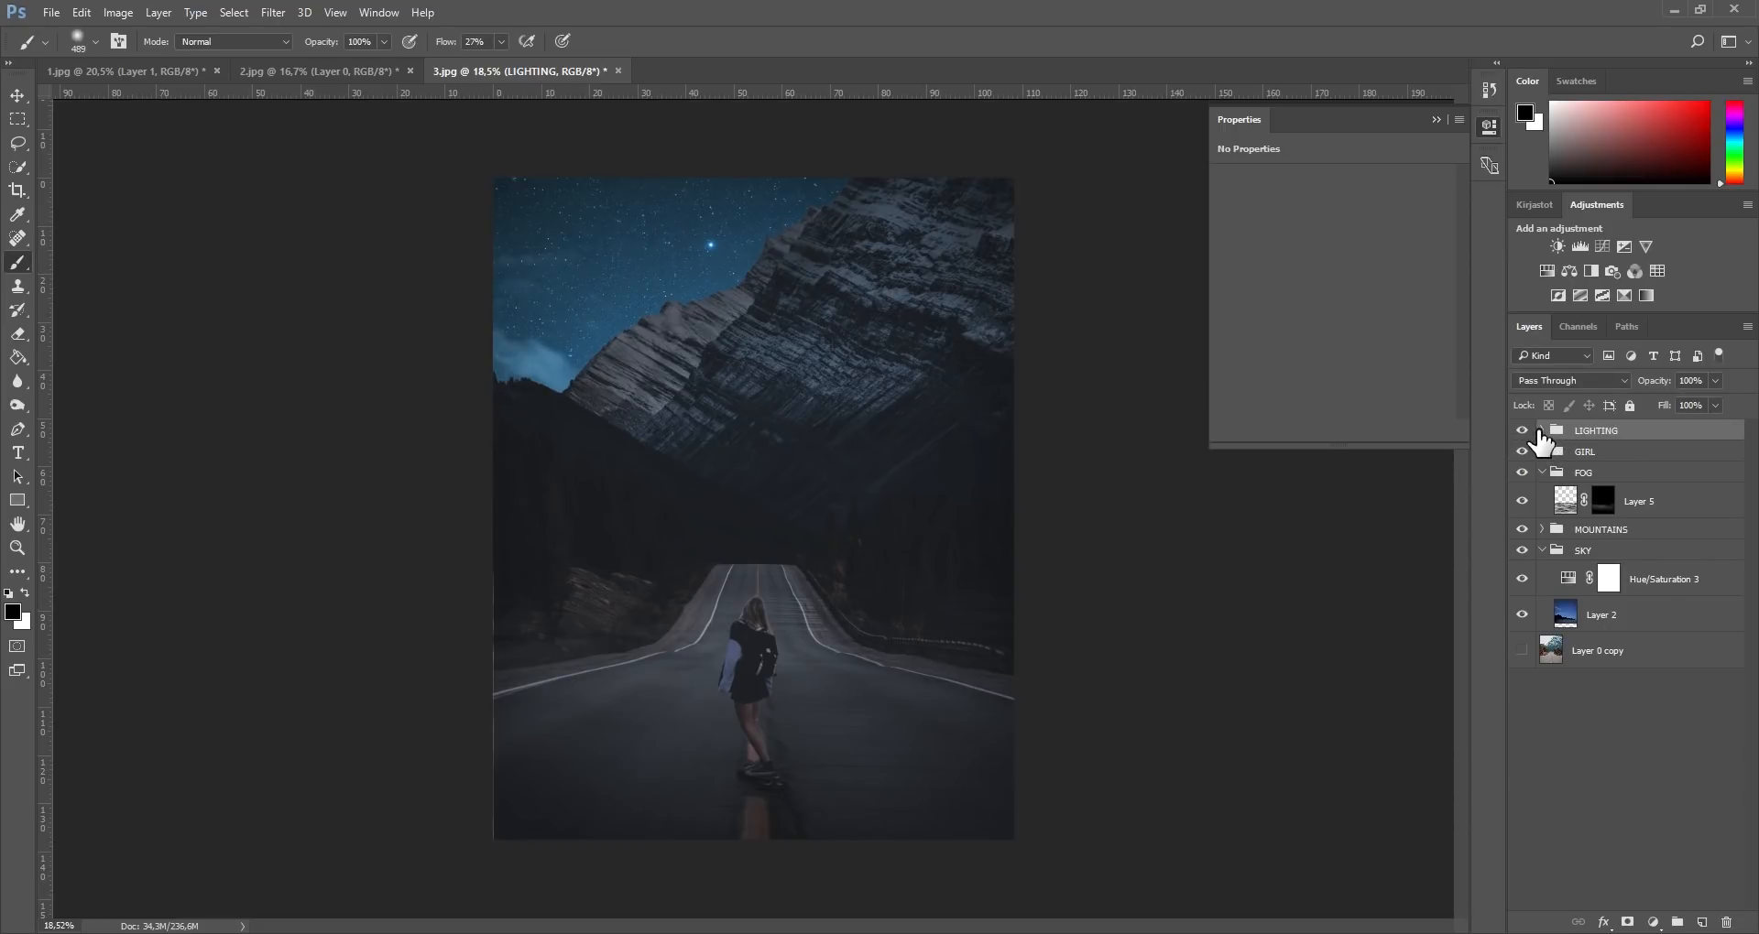
# Step: Add a Color Balance adjustment above Layer 4 in the LIGHTING group and set the midtones' Yellow–Blue value to +5
pyautogui.click(1541, 430)
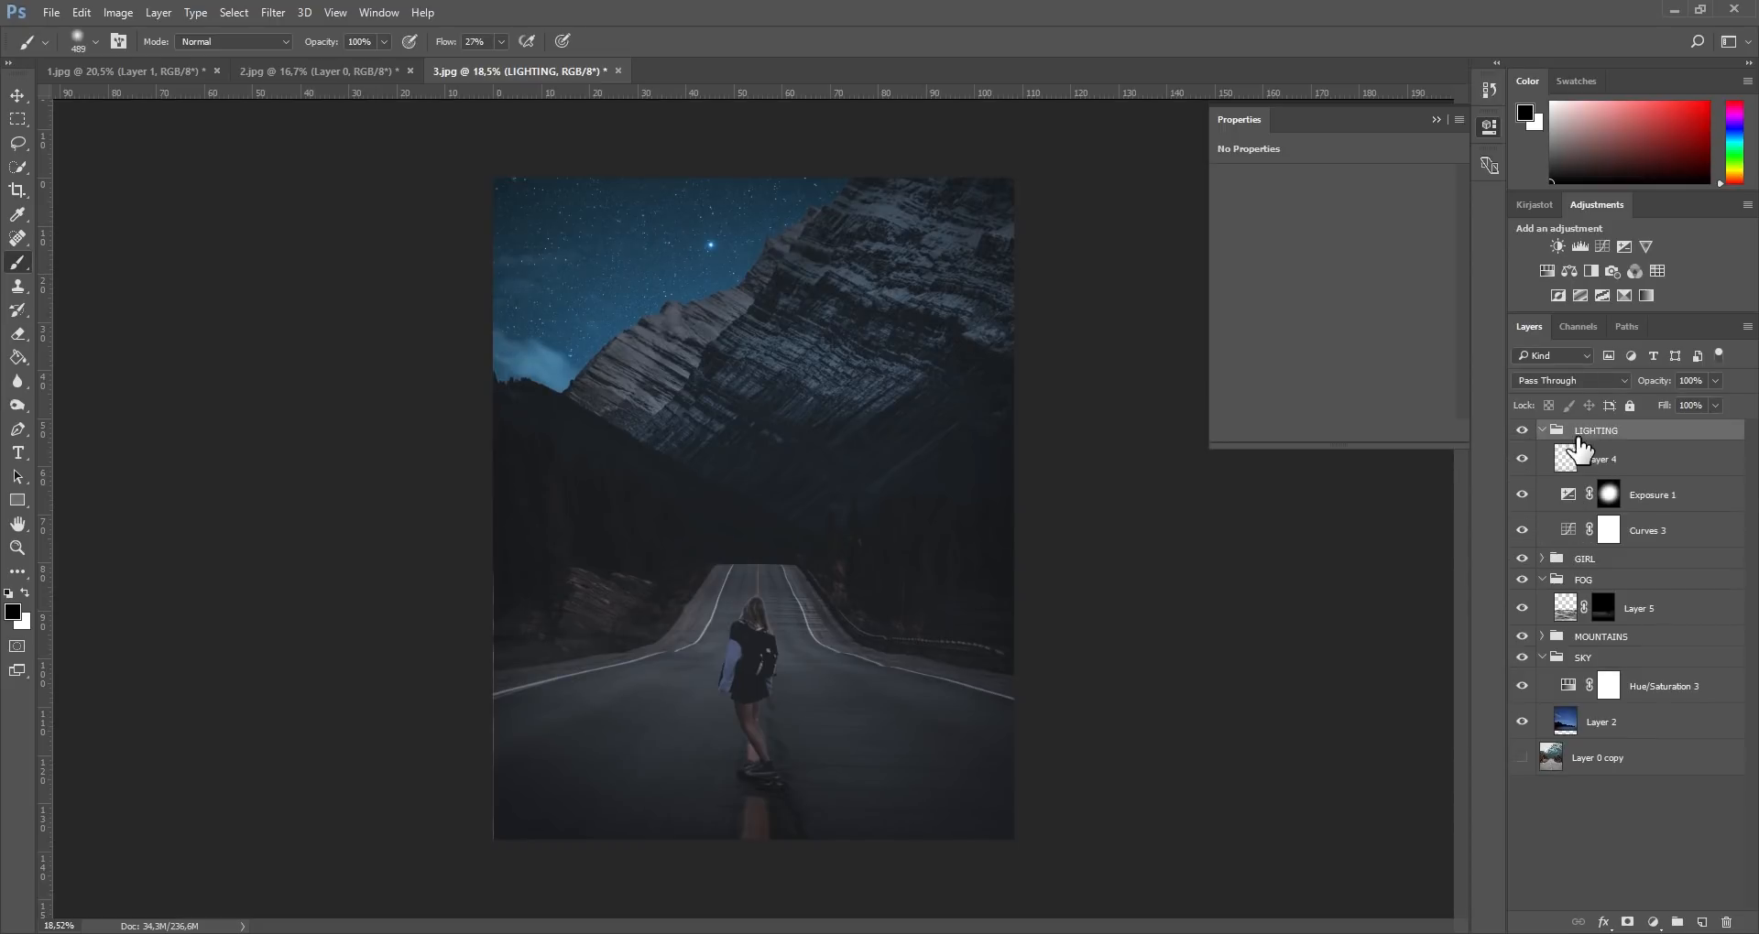
pyautogui.click(1630, 464)
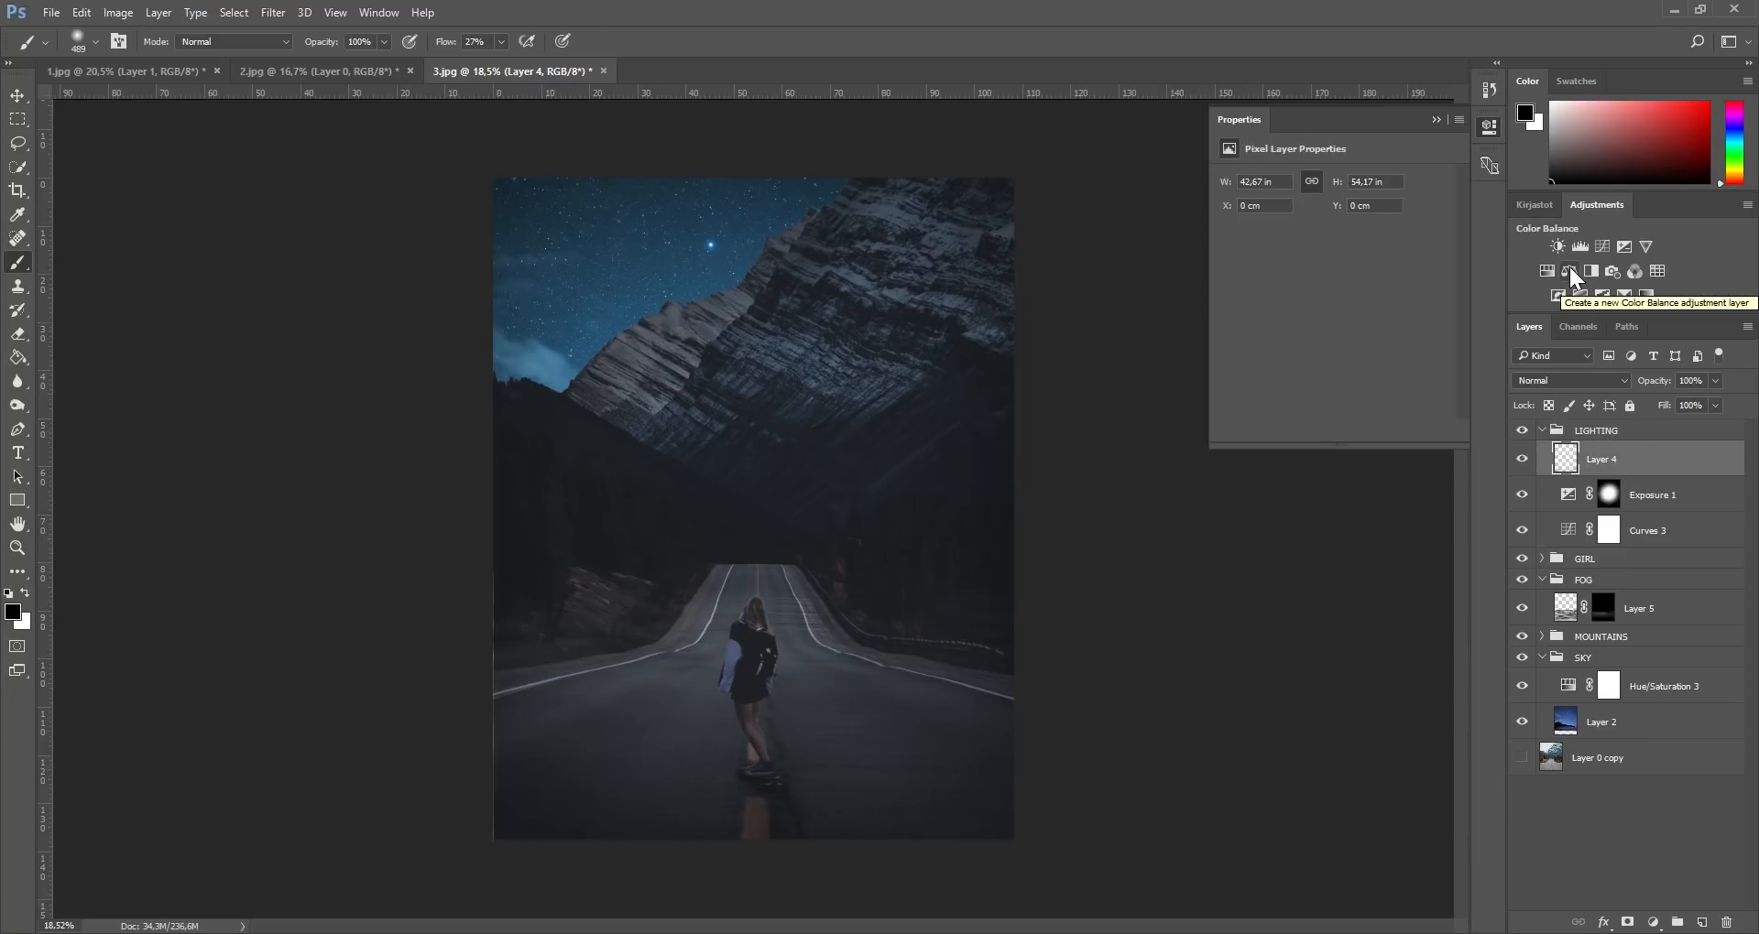
pyautogui.click(1568, 266)
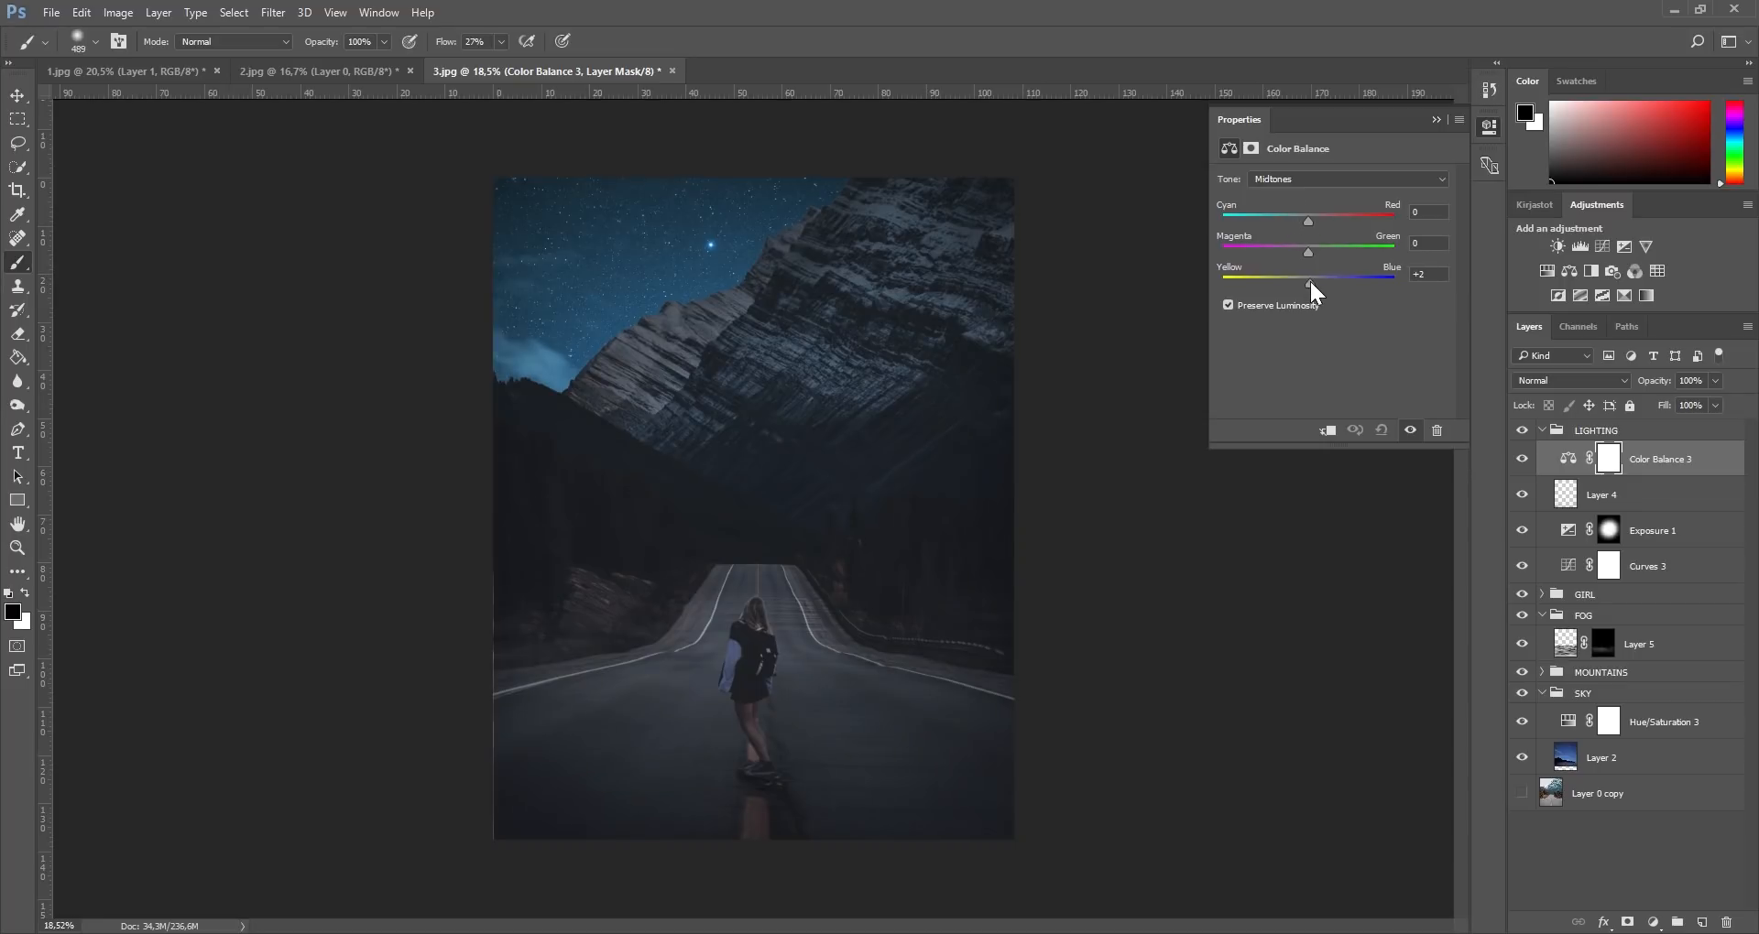
pyautogui.moveTo(1313, 282); pyautogui.dragTo(1312, 282)
# Step: Set the Color Balance highlights to Cyan–Red +2 and Yellow–Blue +3, and compare the effect
pyautogui.click(1306, 179)
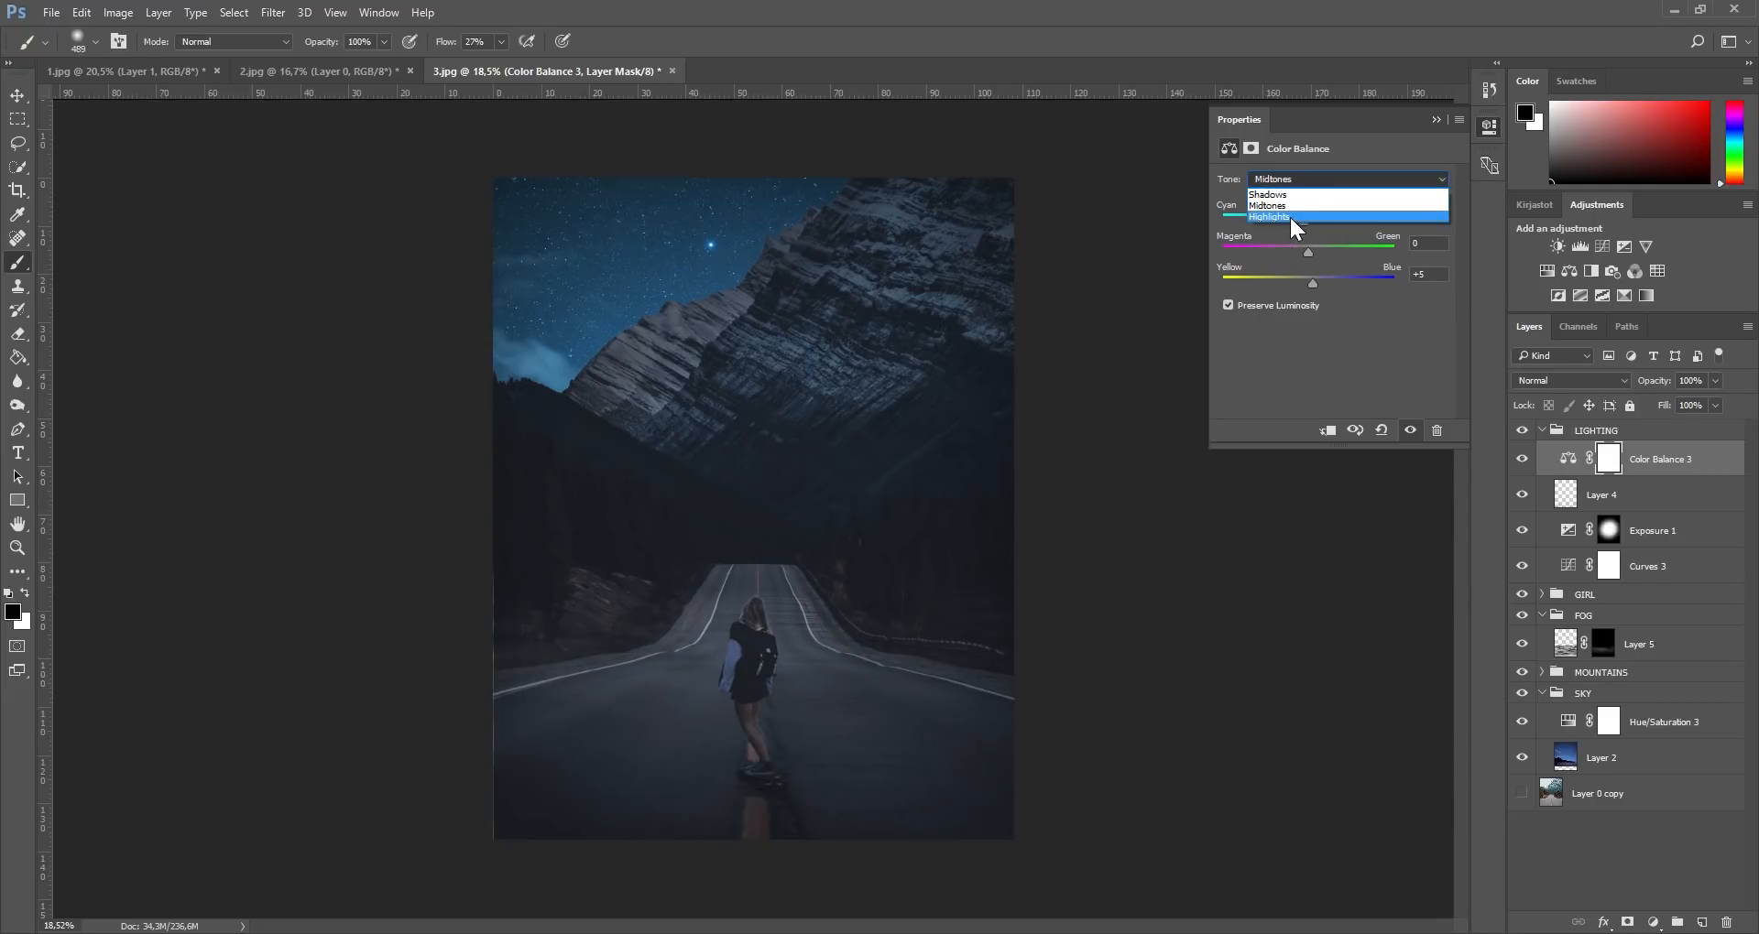
pyautogui.click(1292, 217)
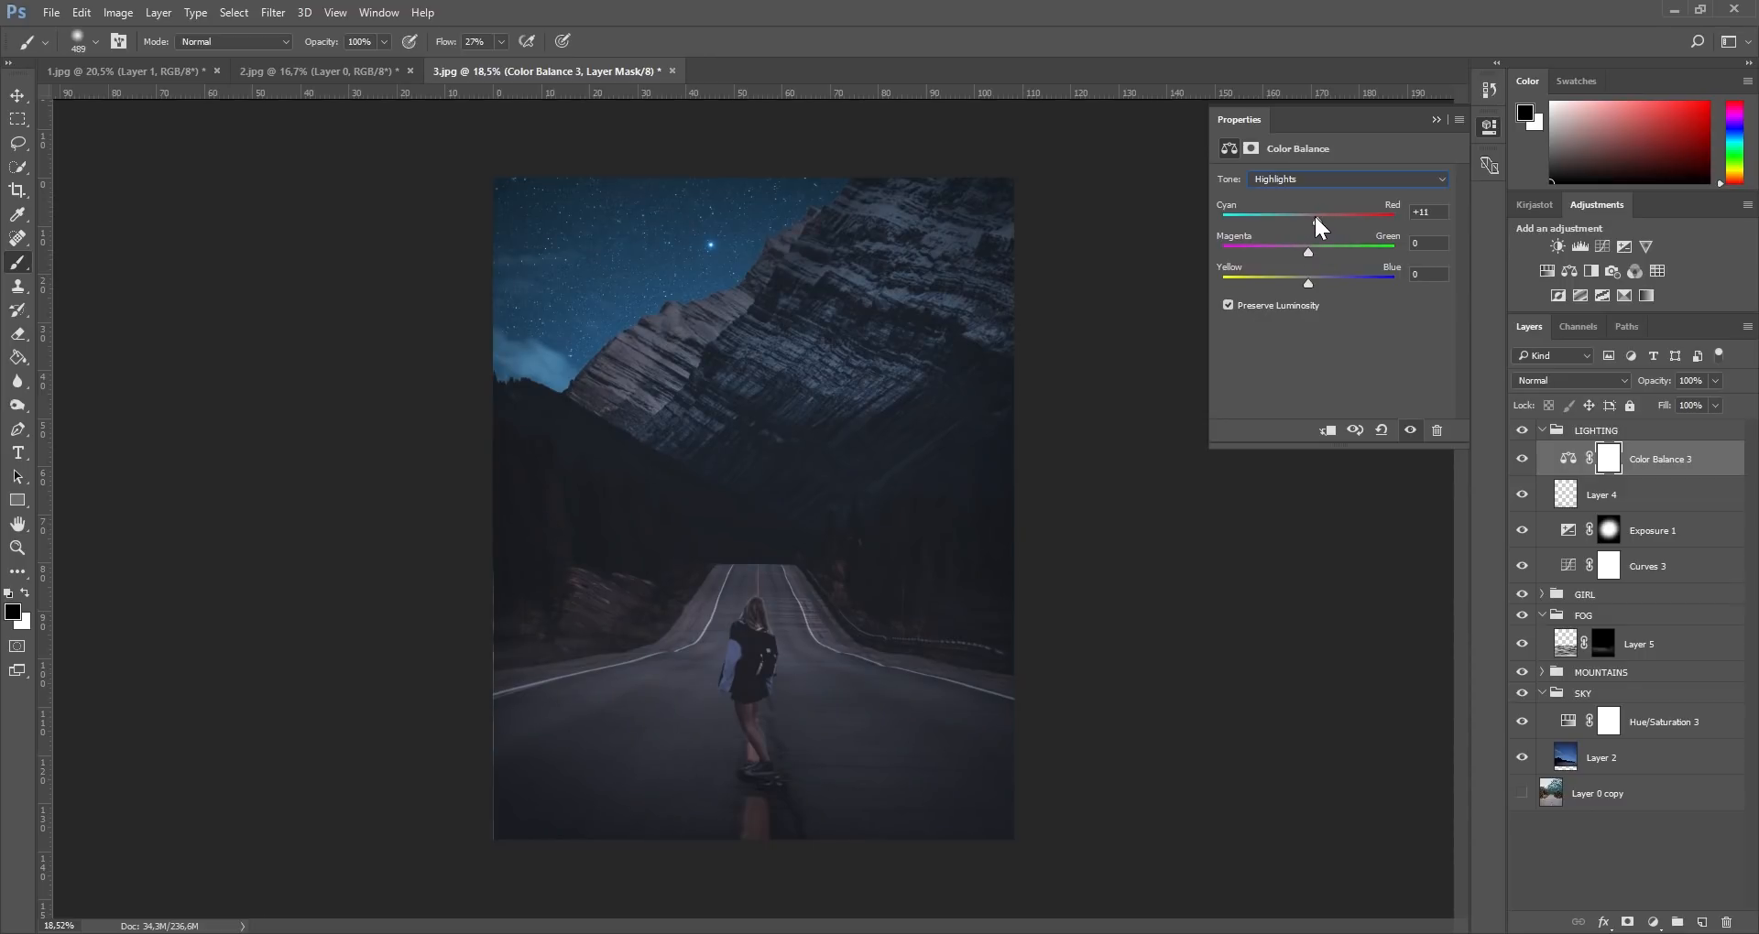
pyautogui.moveTo(1309, 218); pyautogui.dragTo(1311, 218)
pyautogui.moveTo(1308, 283); pyautogui.dragTo(1311, 282)
pyautogui.click(1523, 460)
pyautogui.click(1522, 460)
pyautogui.click(1523, 459)
pyautogui.click(1522, 459)
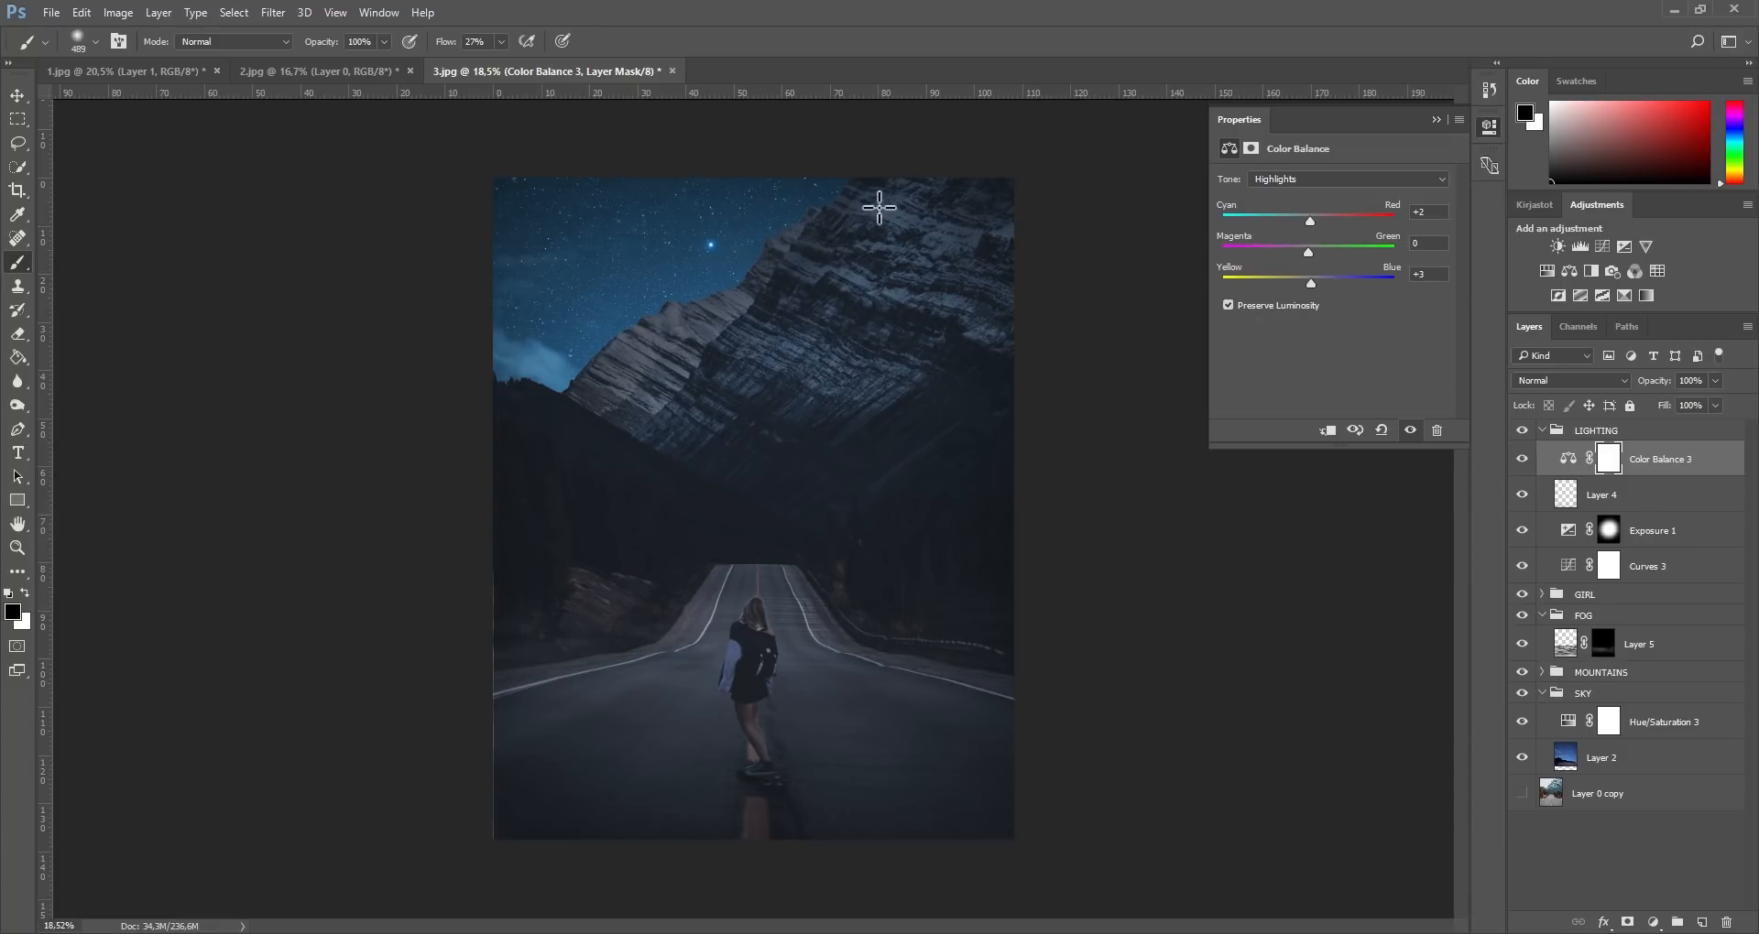
# Step: Add a new layer above Hue/Saturation 3 in the SKY group, set to Overlay blend mode, and enlarge the brush to 1601
pyautogui.click(1656, 731)
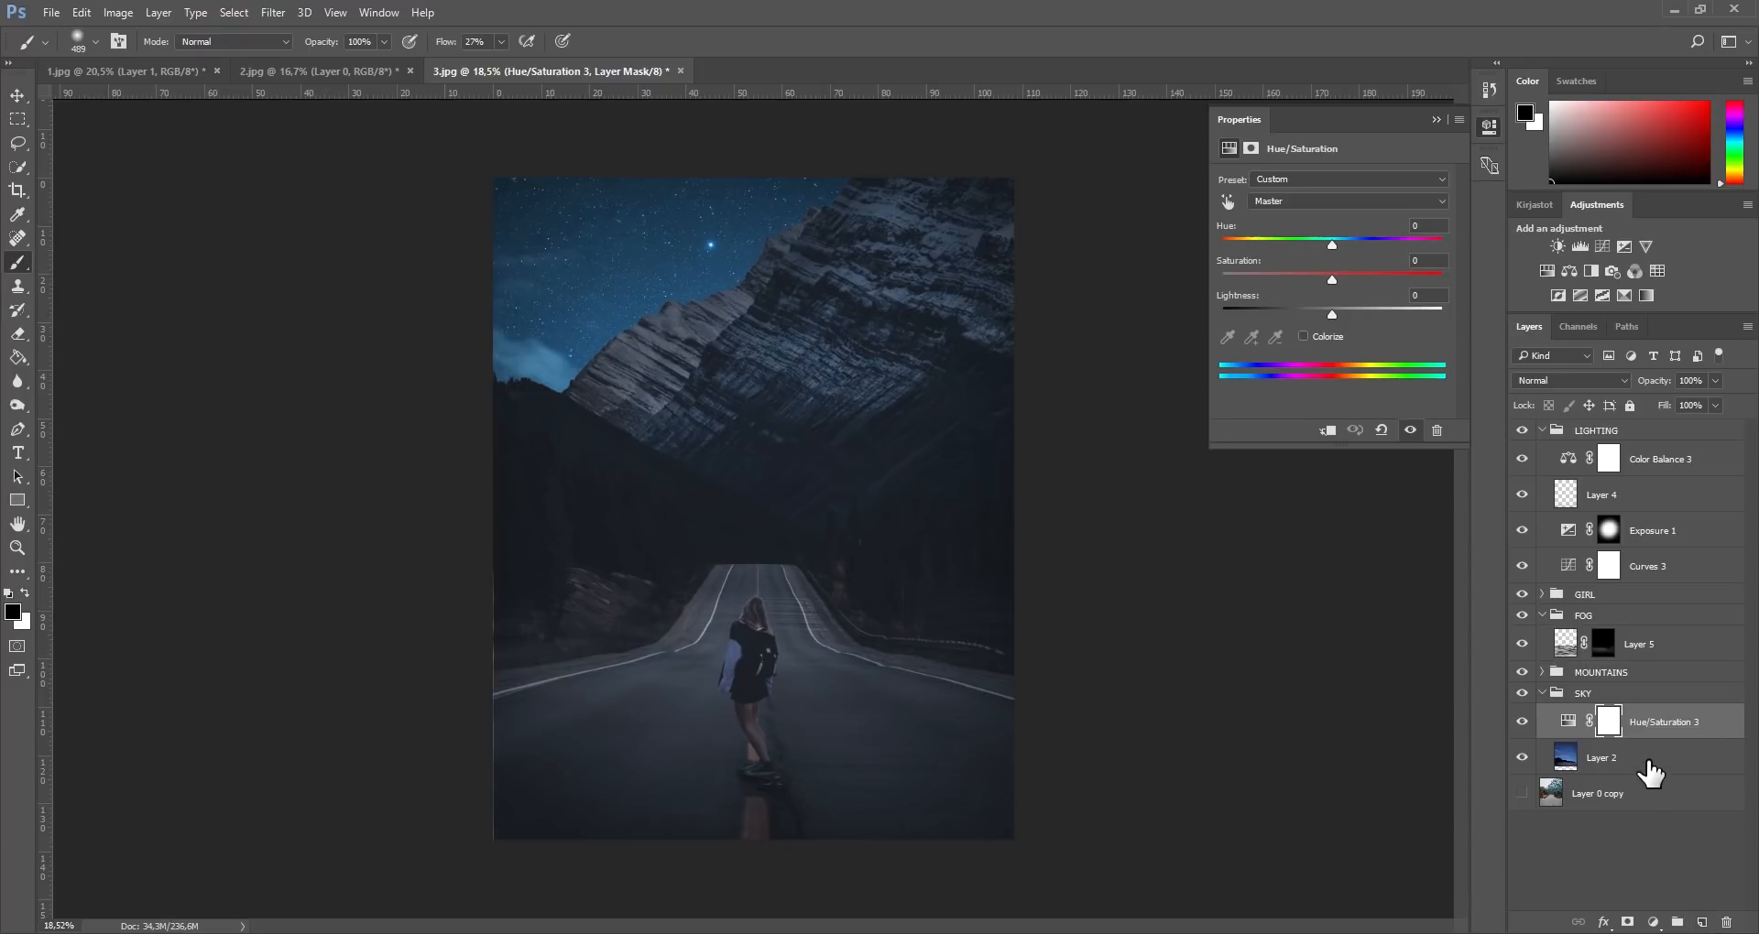
pyautogui.click(1702, 923)
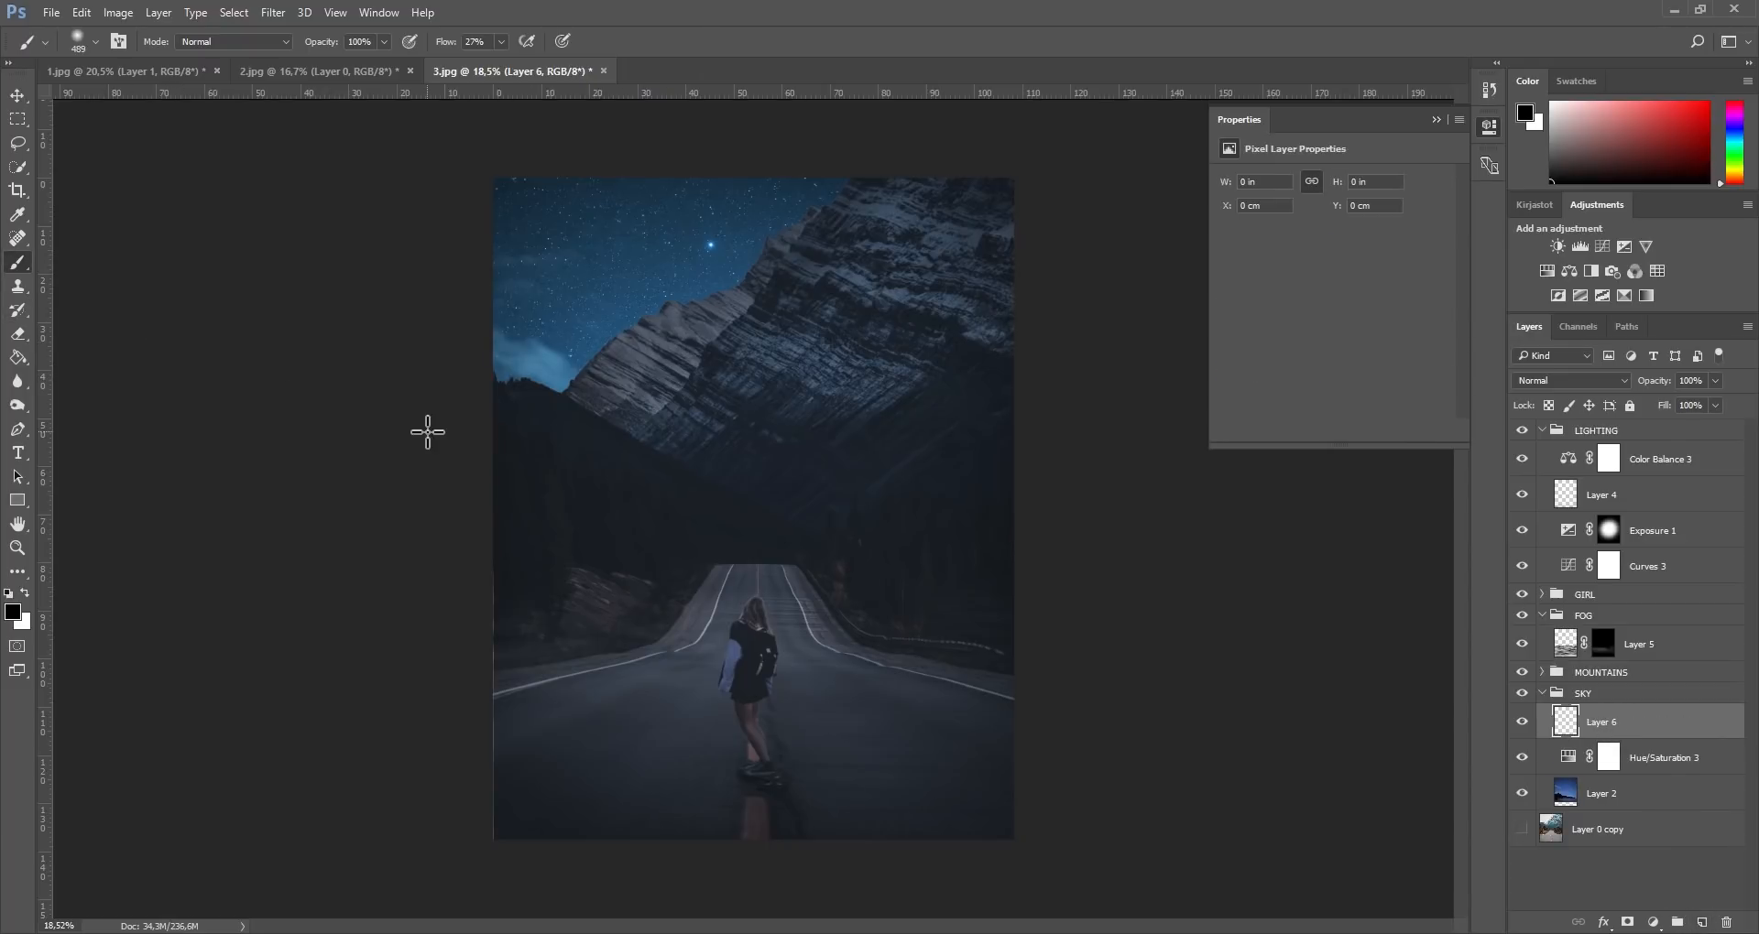
pyautogui.moveTo(598, 382); pyautogui.dragTo(693, 405)
pyautogui.click(1563, 378)
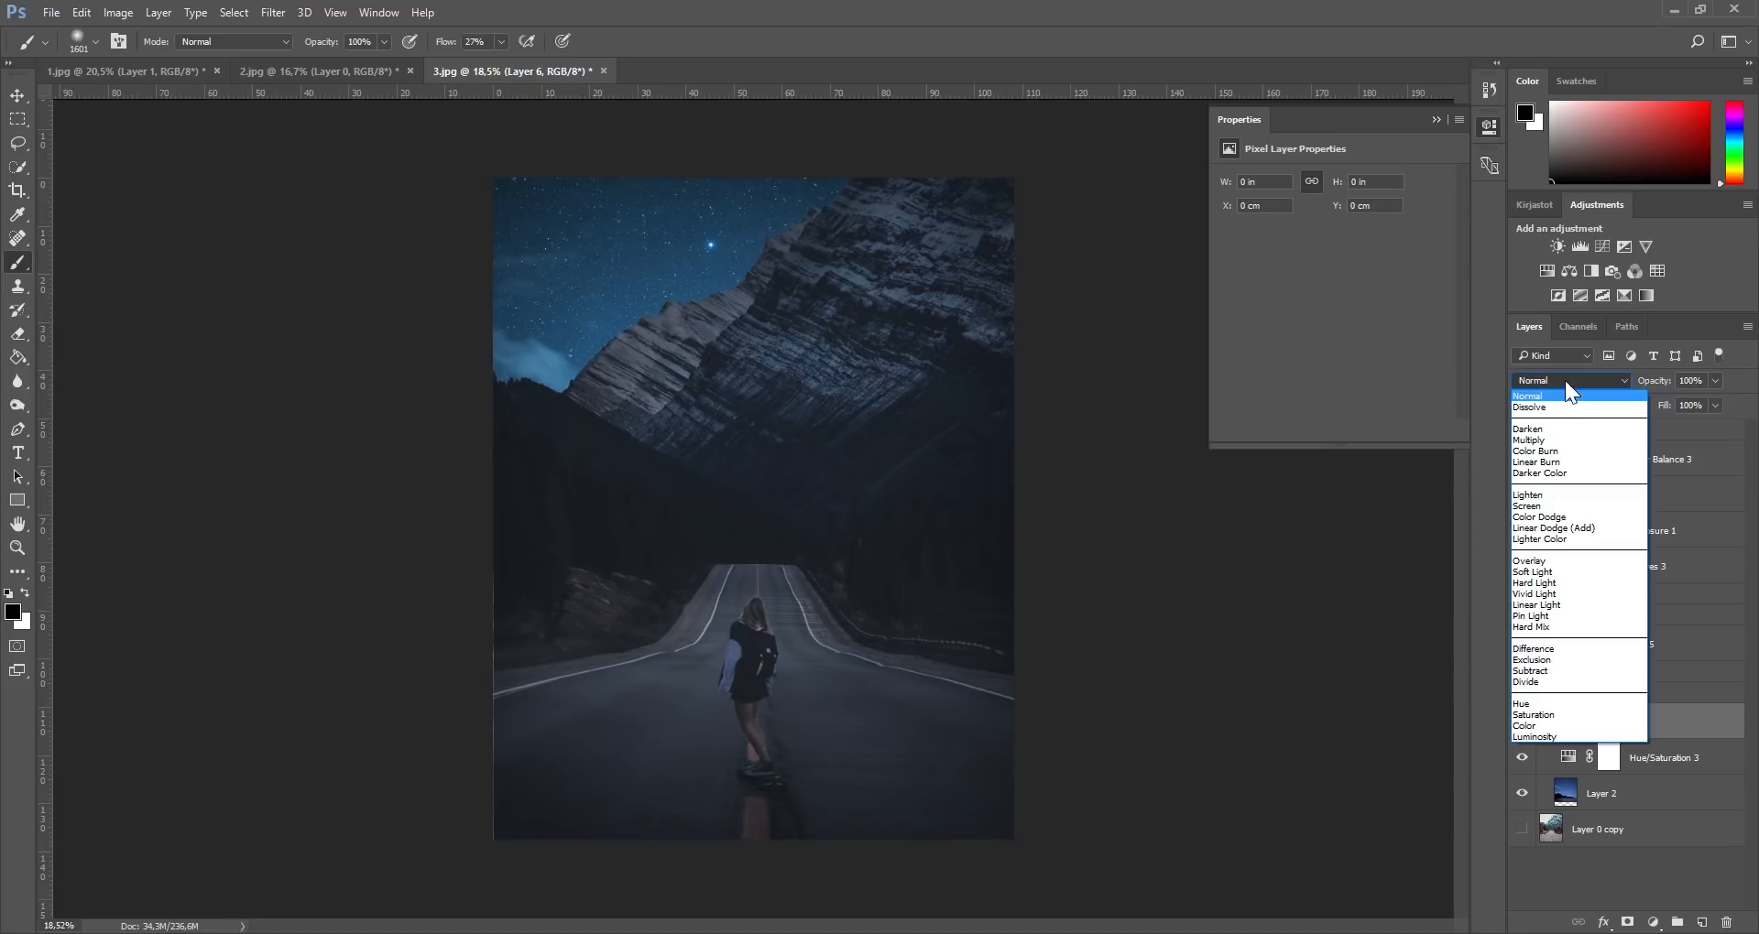
pyautogui.click(1537, 560)
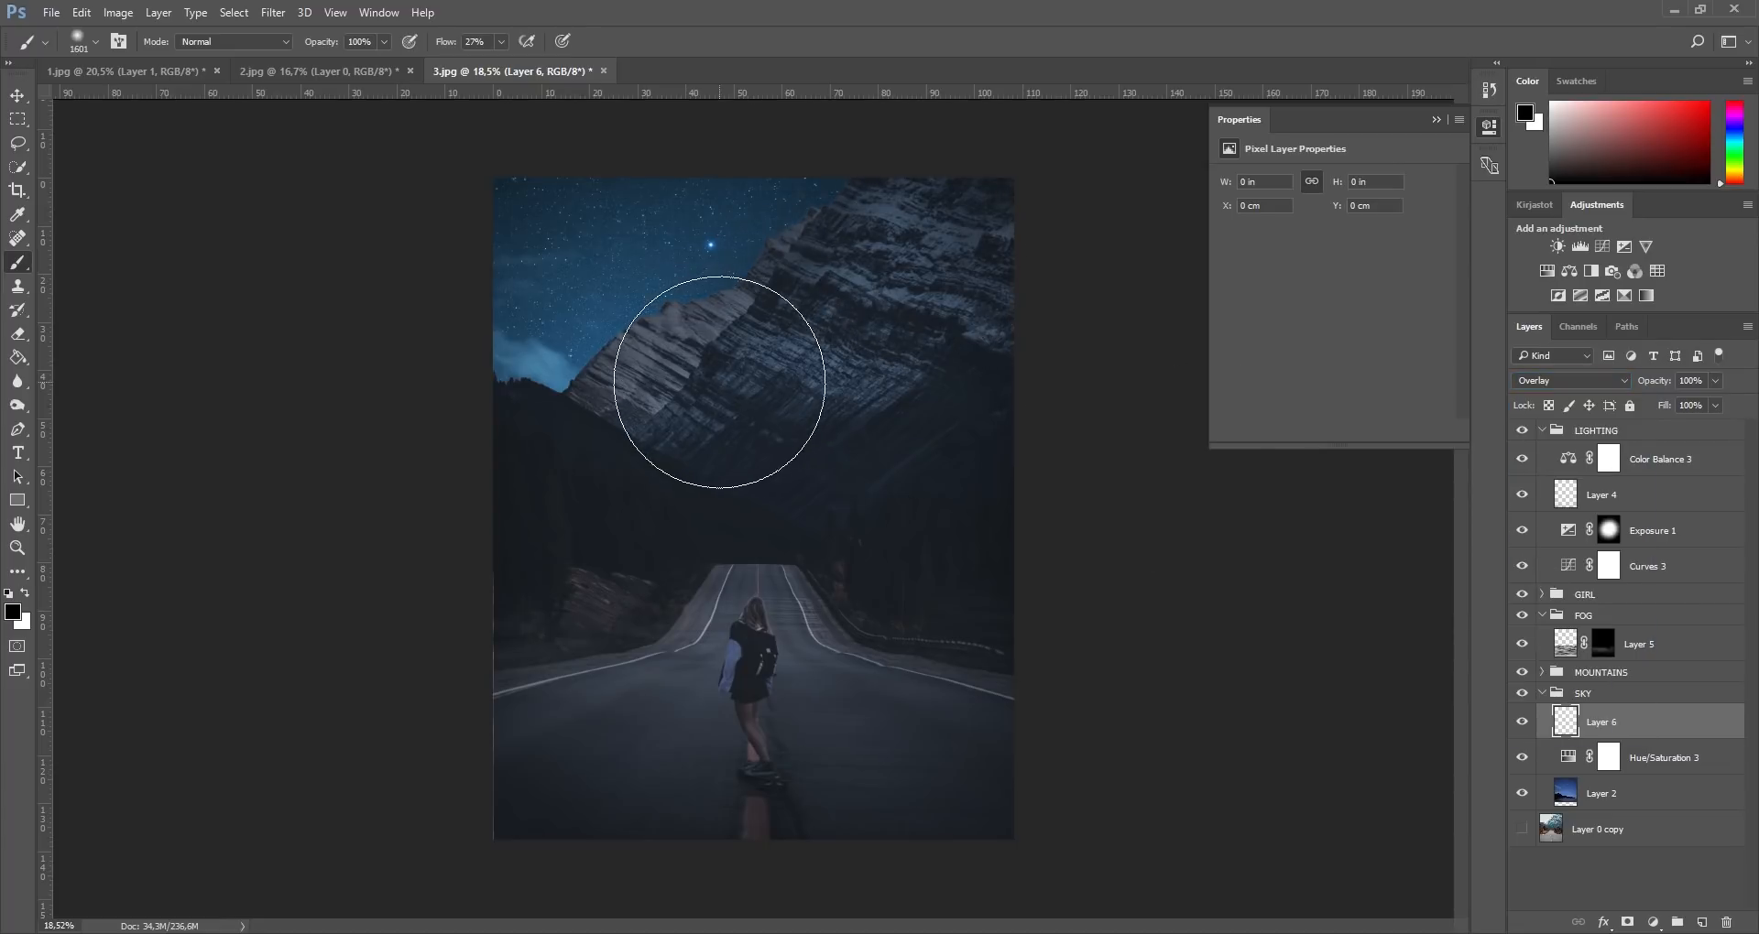
# Step: Paint a soft white glow on Layer 6 over the lower sky along the mountain edge with a brush size of 1871
pyautogui.press('x')
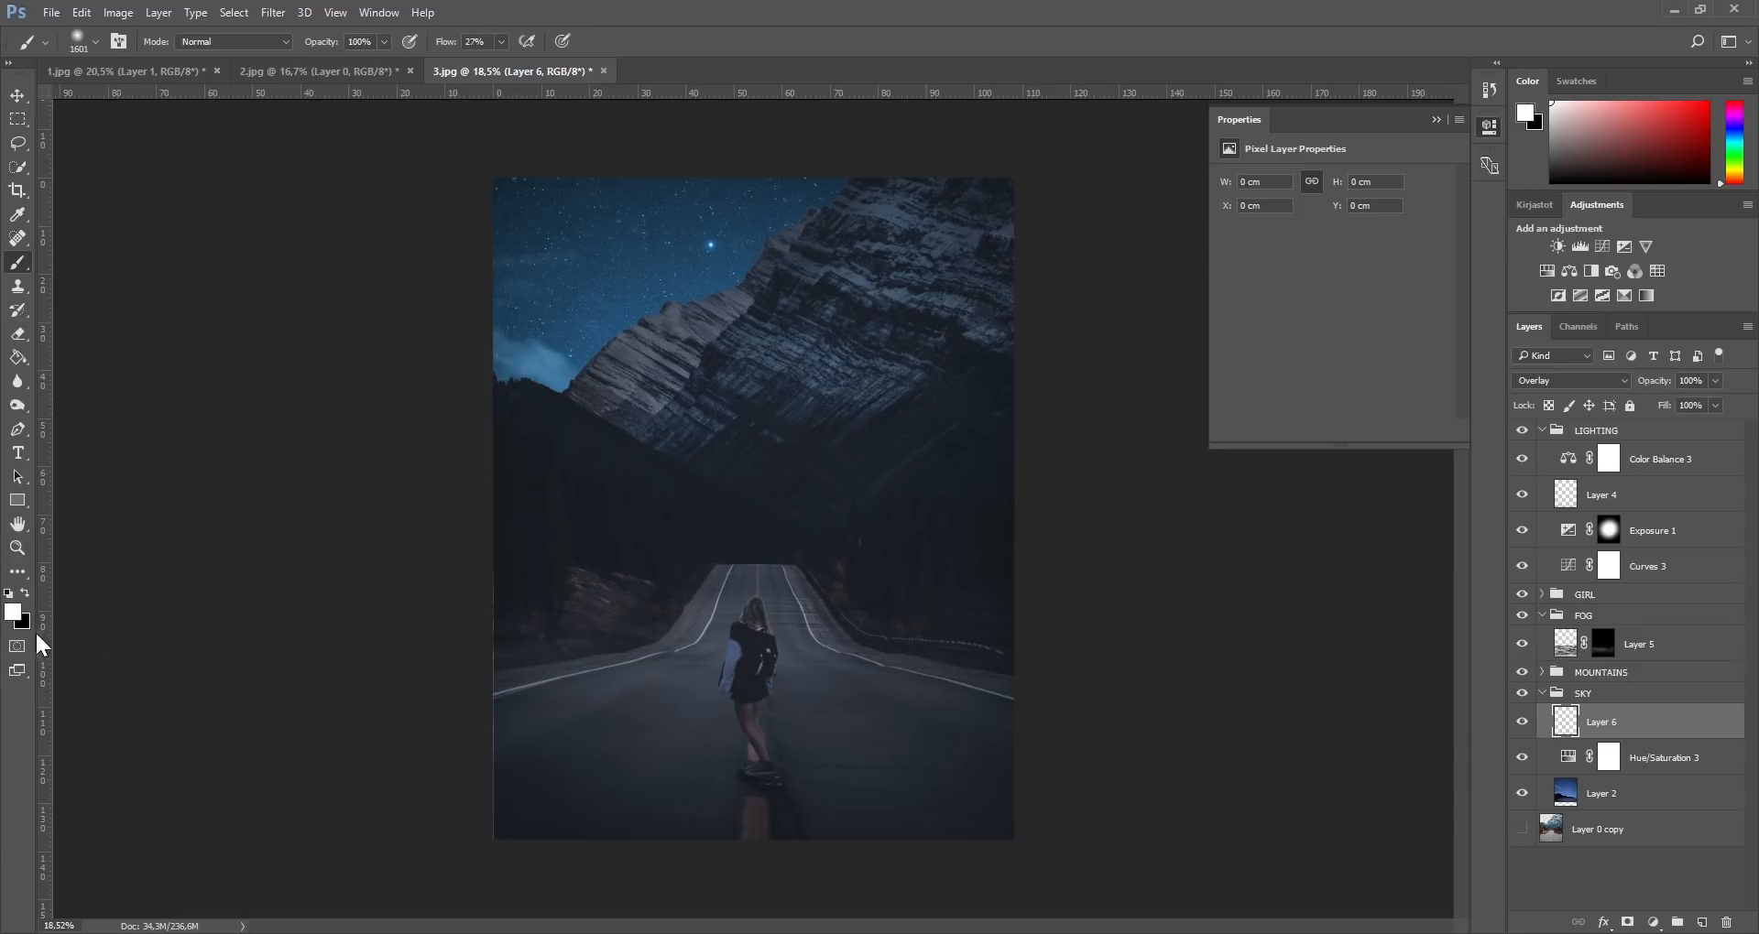
pyautogui.moveTo(889, 266)
pyautogui.mouseDown()
pyautogui.moveTo(757, 383)
pyautogui.moveTo(460, 491)
pyautogui.mouseUp()
pyautogui.moveTo(617, 469); pyautogui.dragTo(842, 324)
pyautogui.hotkey('ctrl', 'z')
pyautogui.moveTo(736, 333); pyautogui.dragTo(744, 335)
pyautogui.click(514, 468)
pyautogui.hotkey('ctrl', 'z')
pyautogui.click(505, 493)
pyautogui.scroll(-3, 756, 563)
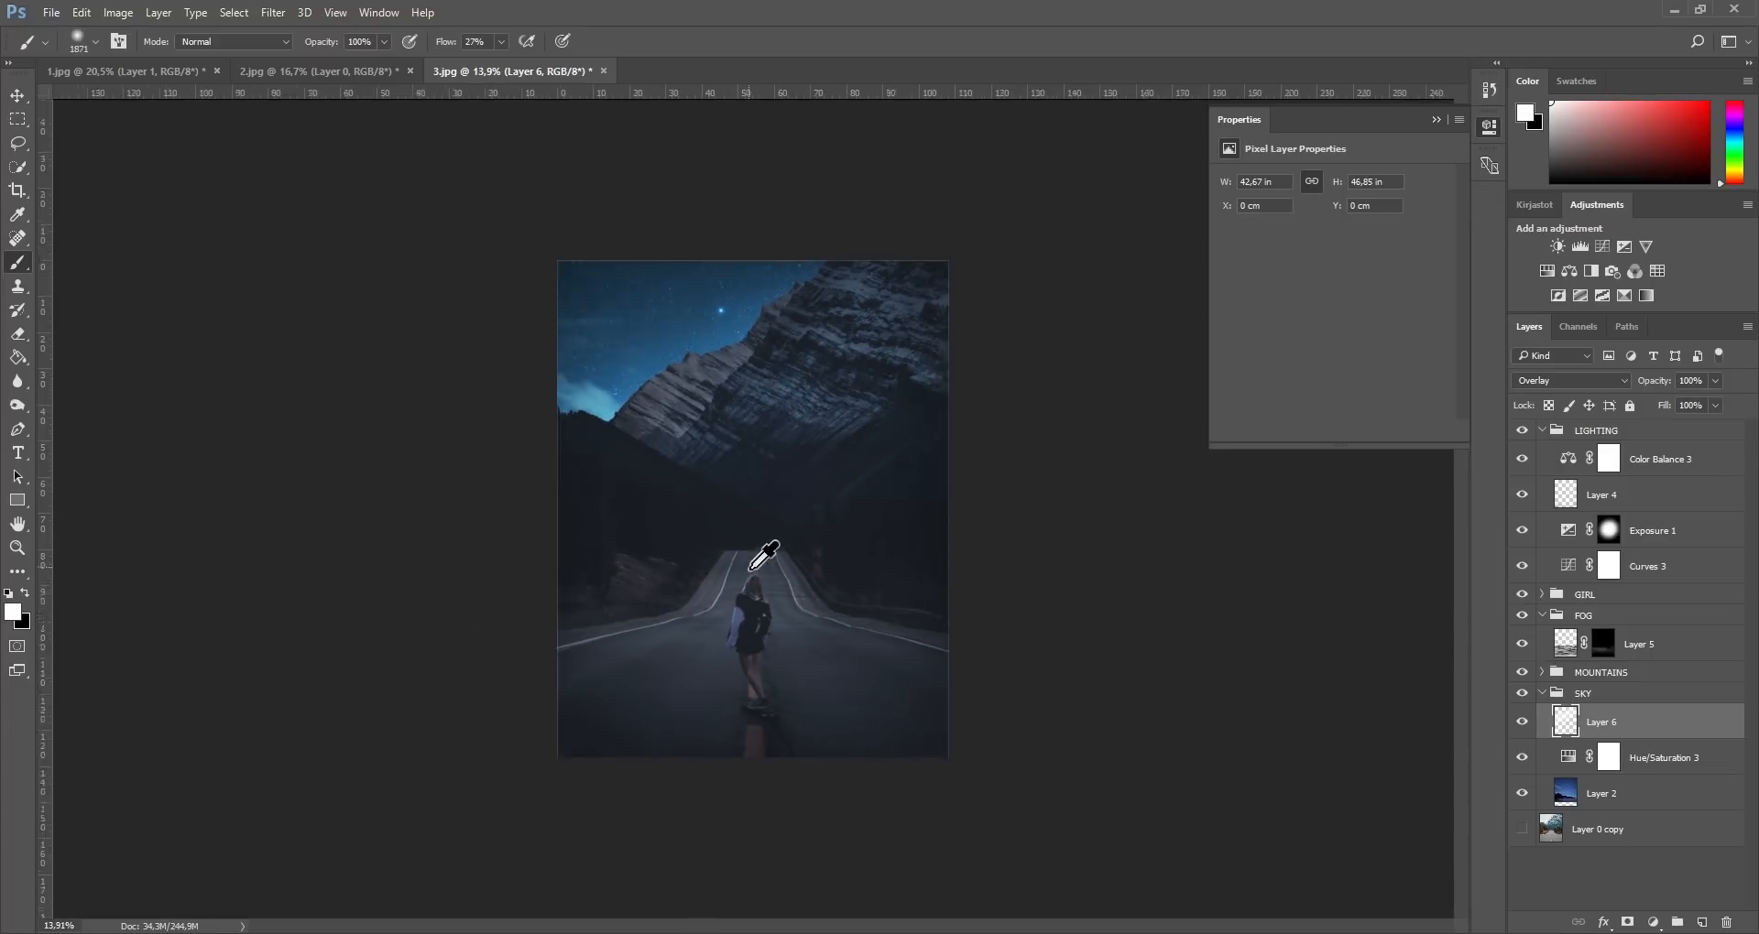
pyautogui.scroll(3, 764, 664)
# Step: Compare Layer 6 in Normal and Overlay blend modes, ending on Overlay
pyautogui.click(1596, 380)
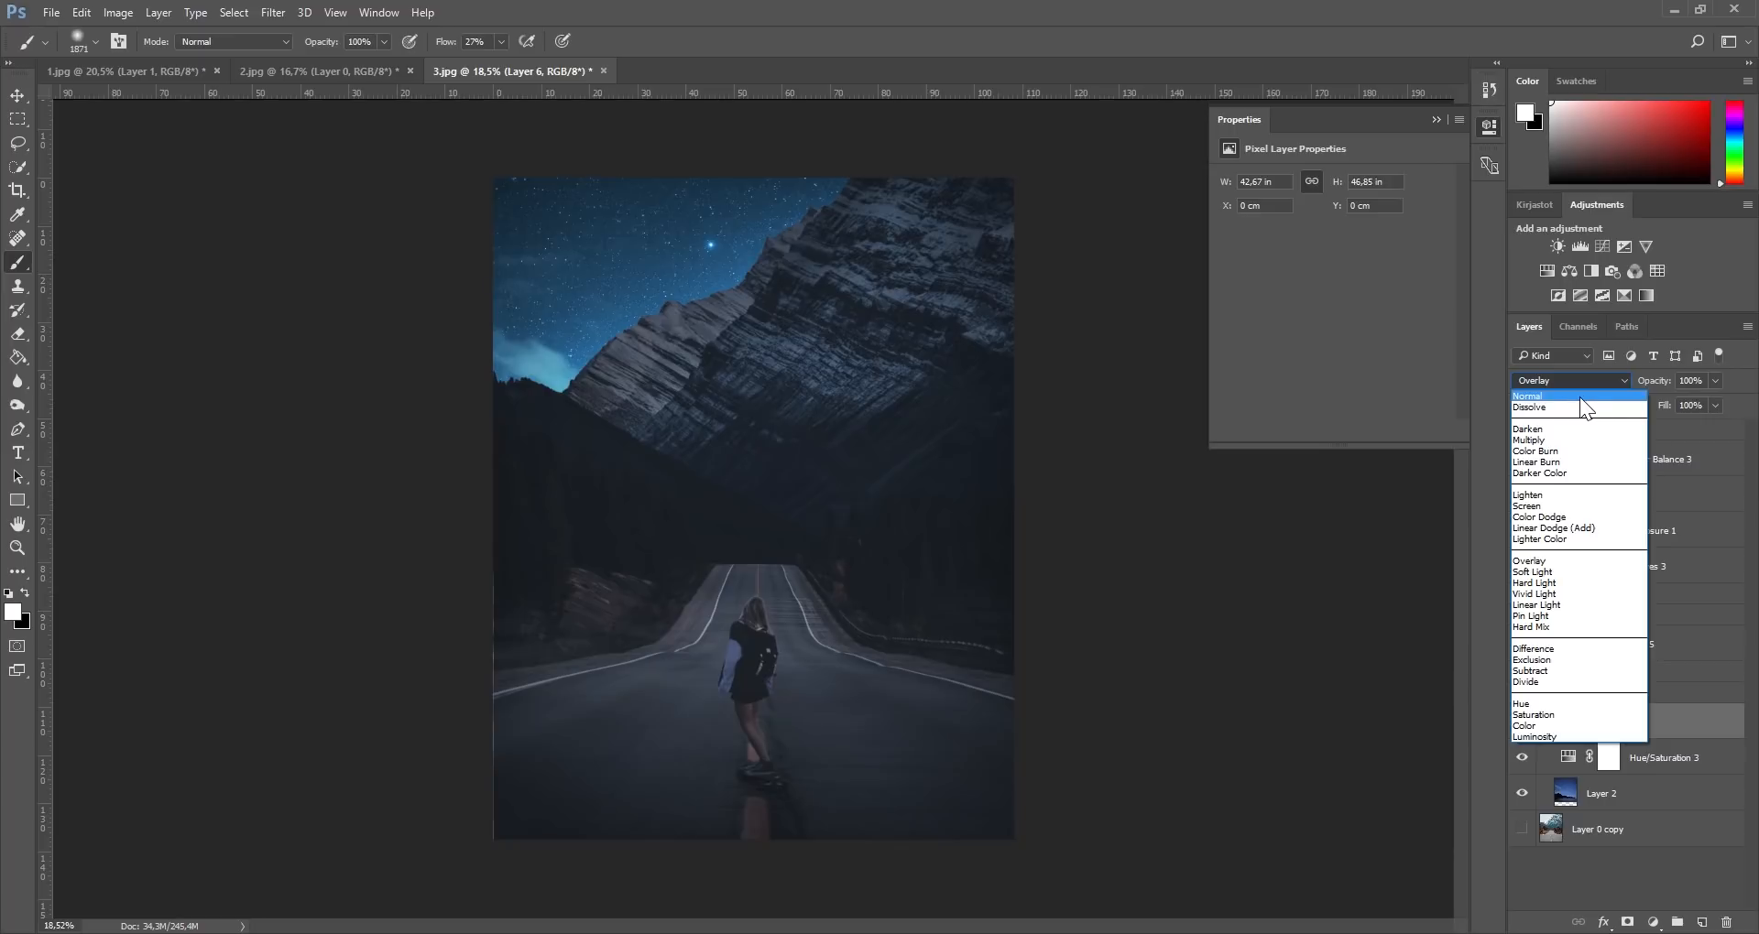
pyautogui.click(1580, 394)
pyautogui.click(1577, 379)
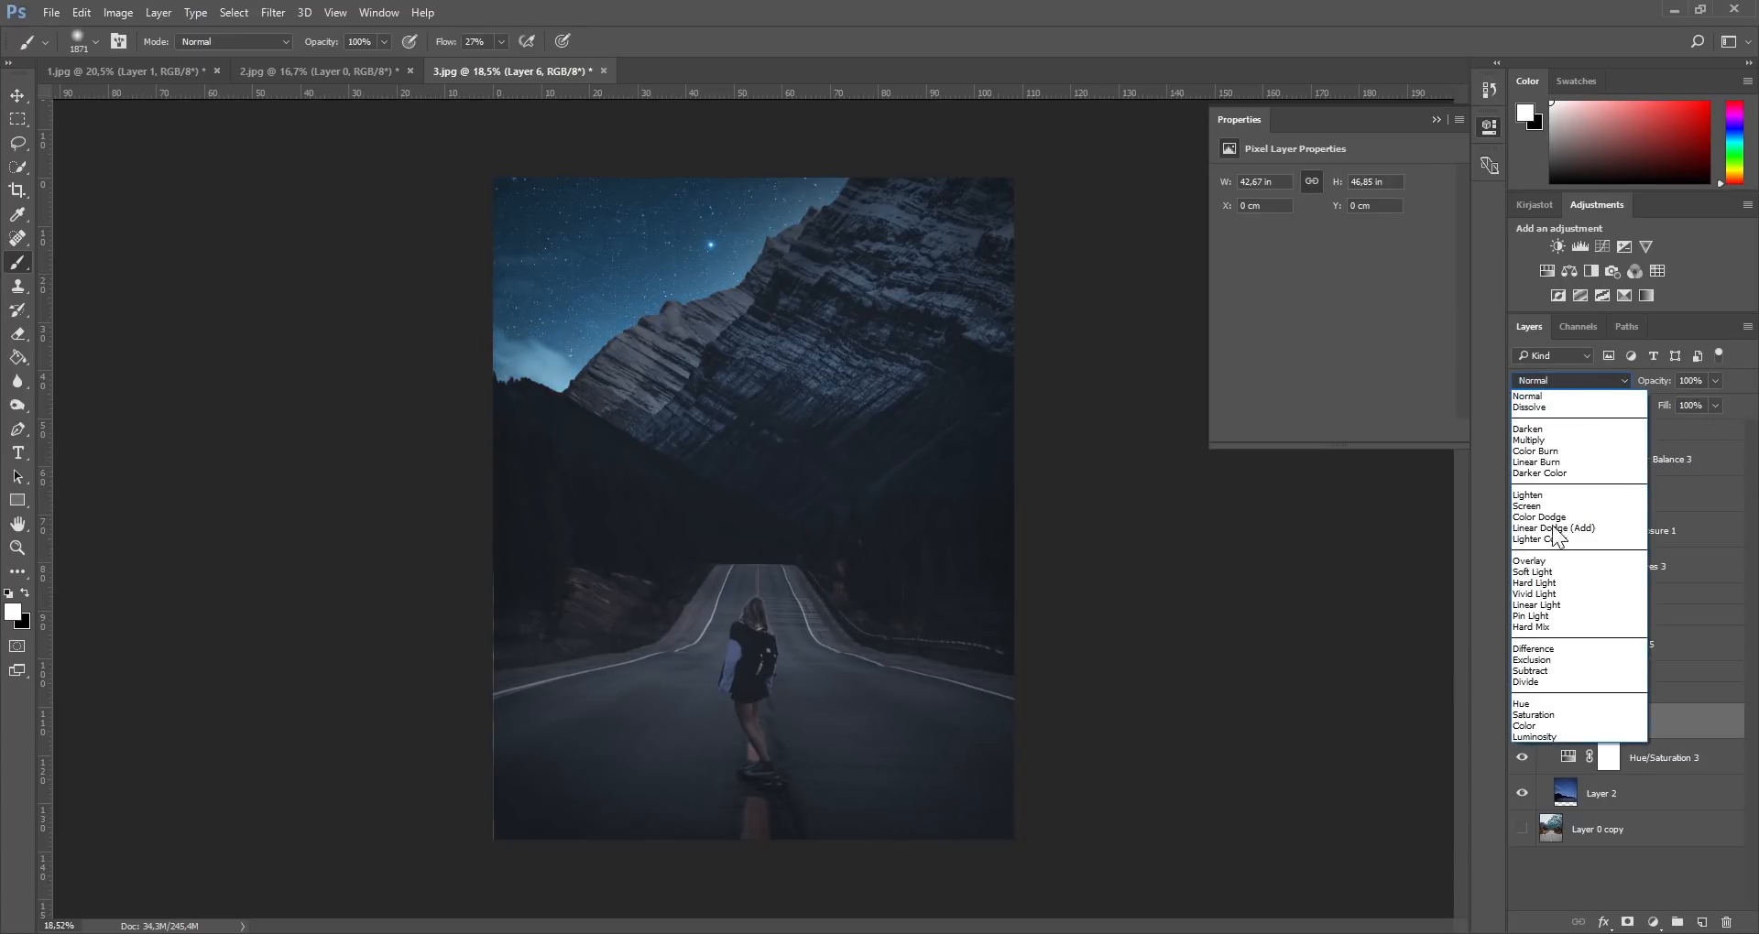
pyautogui.click(1553, 562)
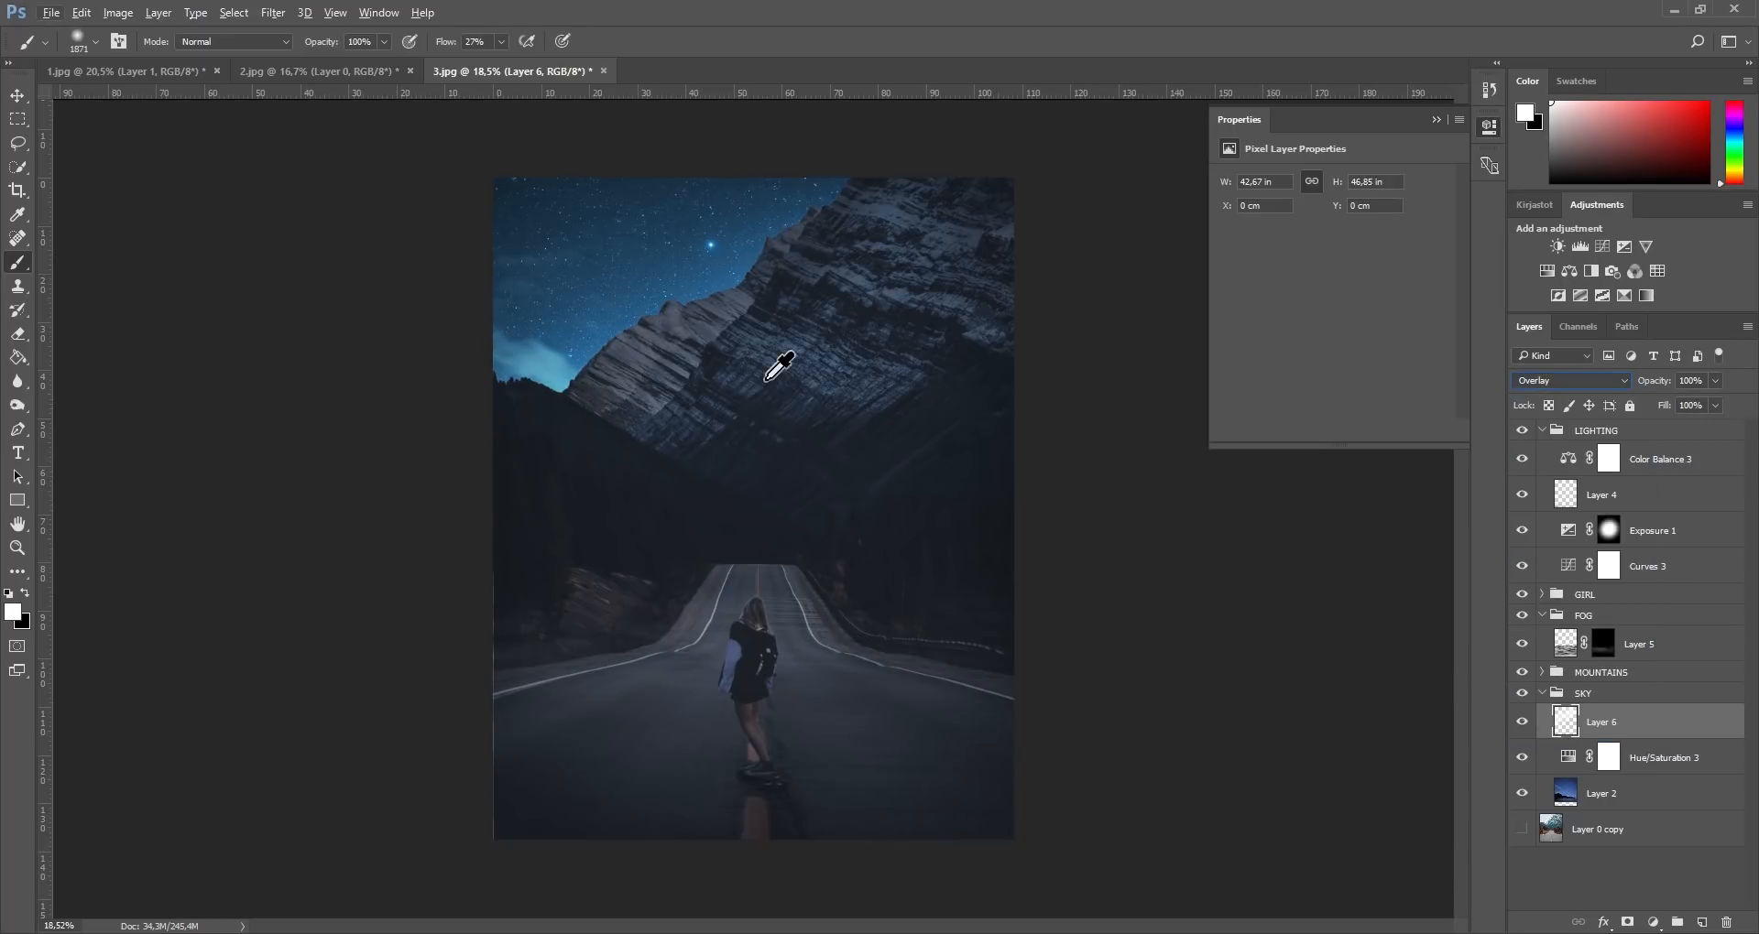
# Step: Switch to the Lasso tool and compare the image with and without Layer 6
pyautogui.click(18, 145)
pyautogui.scroll(-7, 652, 531)
pyautogui.scroll(4, 648, 531)
pyautogui.scroll(1, 648, 534)
pyautogui.click(1521, 722)
pyautogui.click(1522, 723)
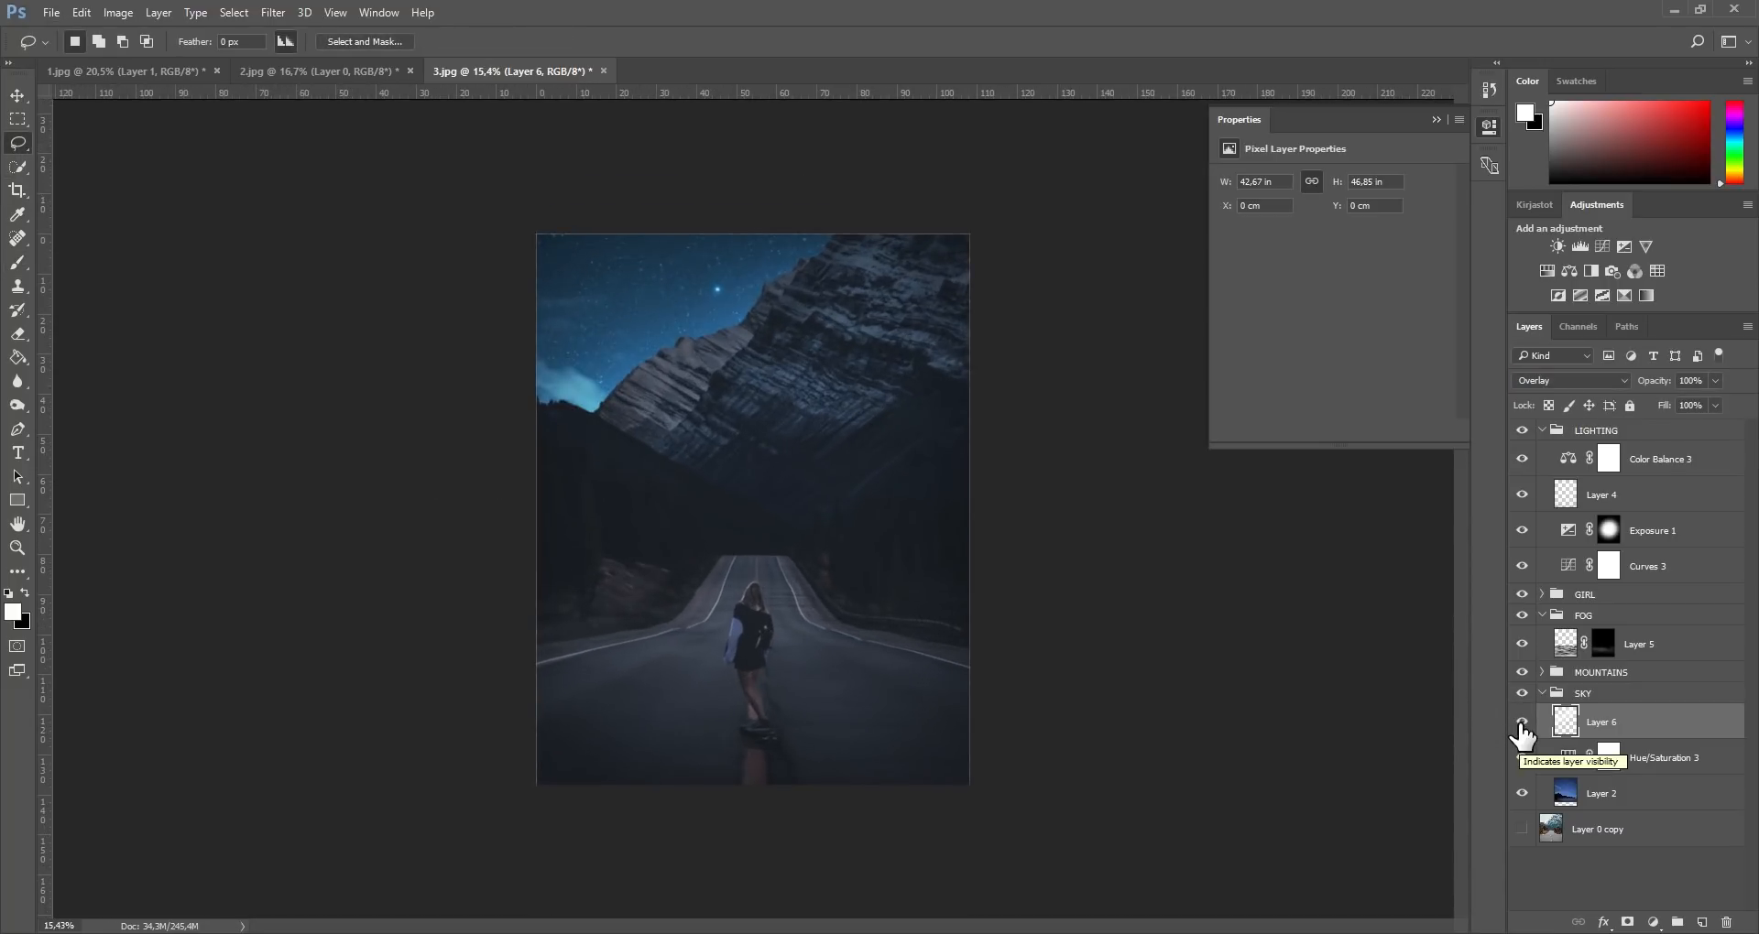
pyautogui.click(1521, 722)
pyautogui.click(1521, 723)
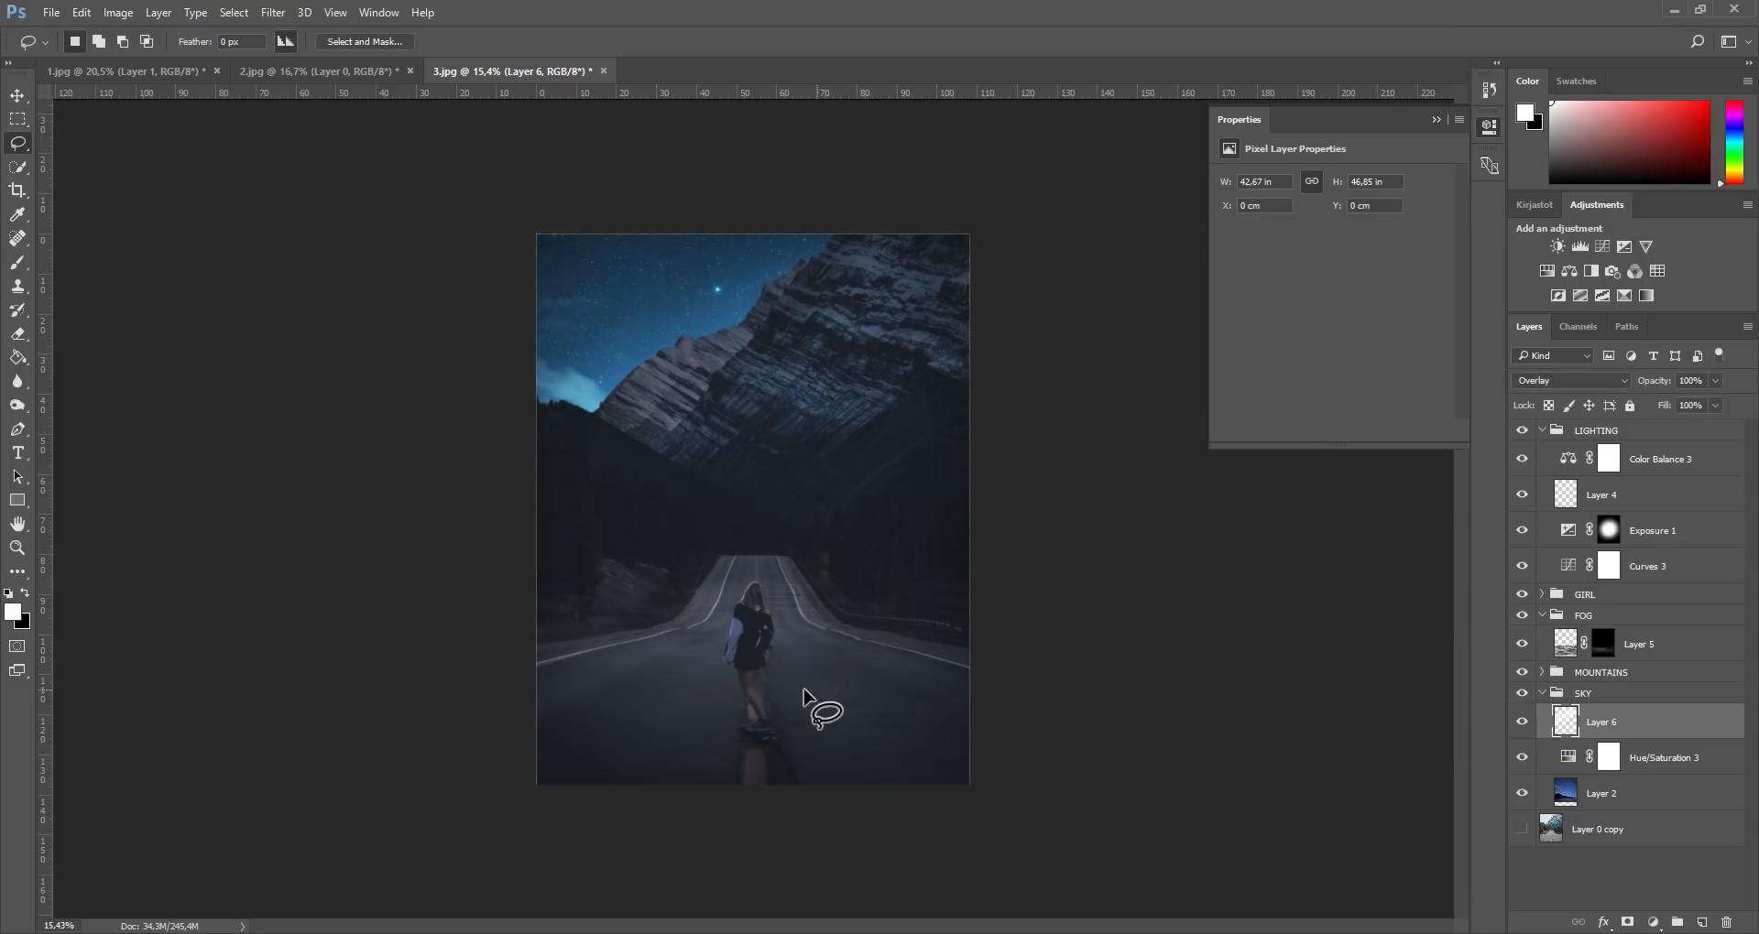
# Step: Examine the skateboarder and the road up close, and check the whole composite at a small scale
pyautogui.scroll(6, 724, 685)
pyautogui.scroll(9, 724, 685)
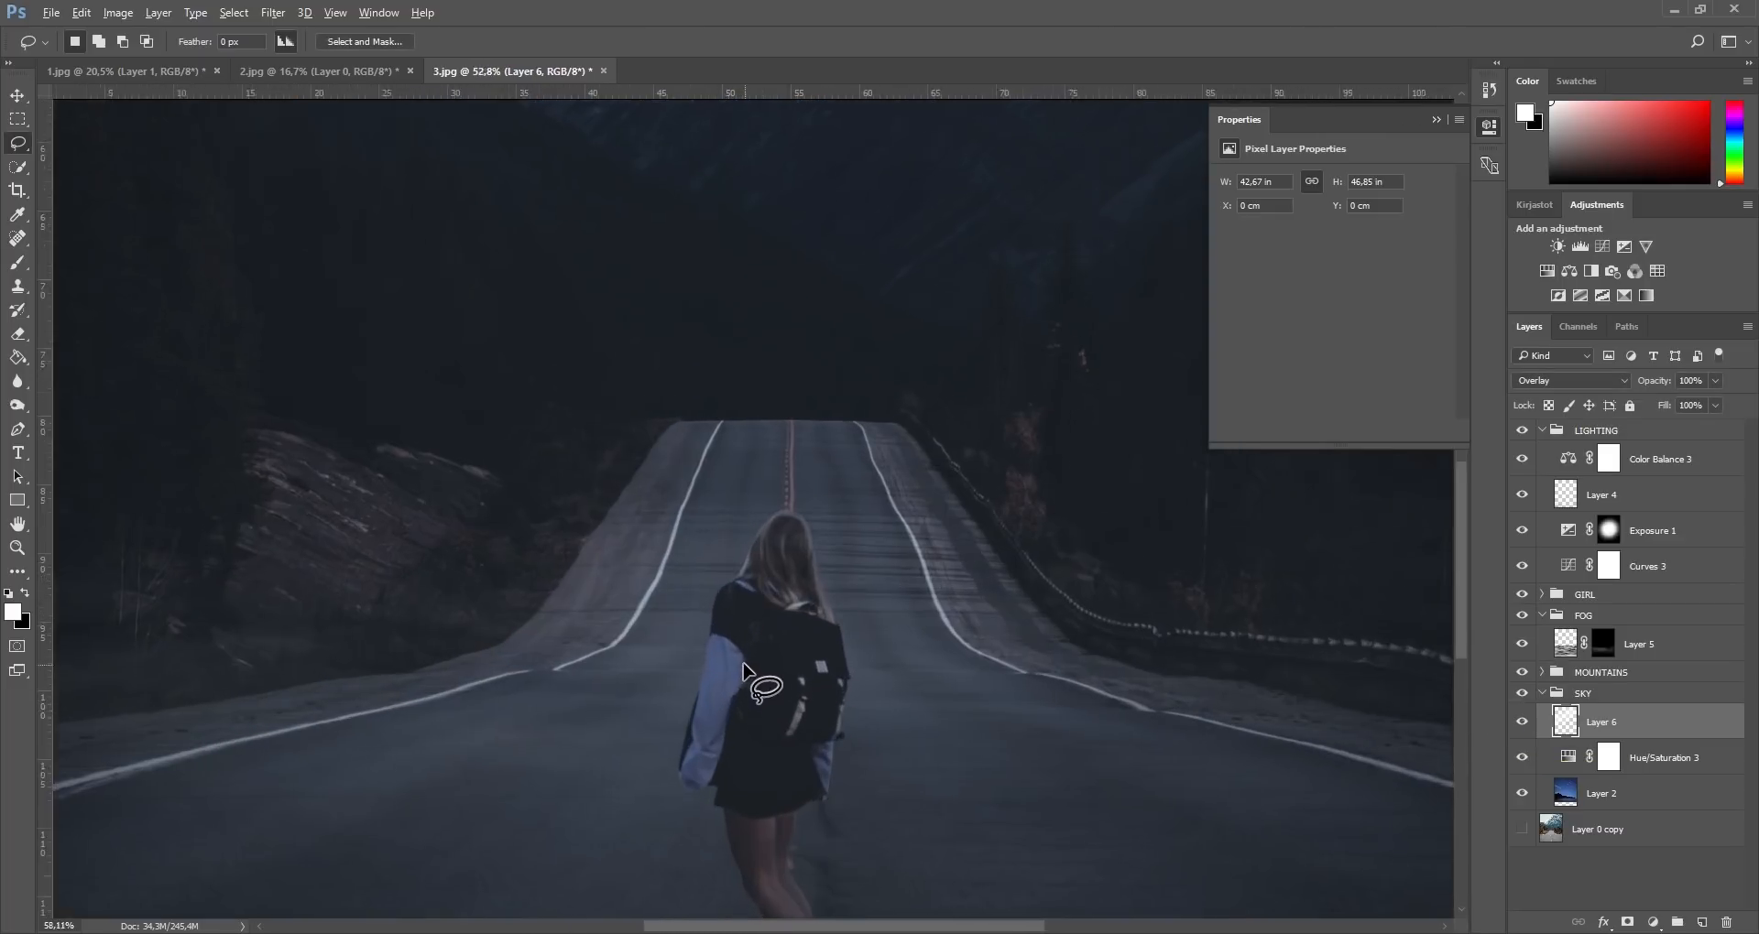
pyautogui.scroll(5, 744, 659)
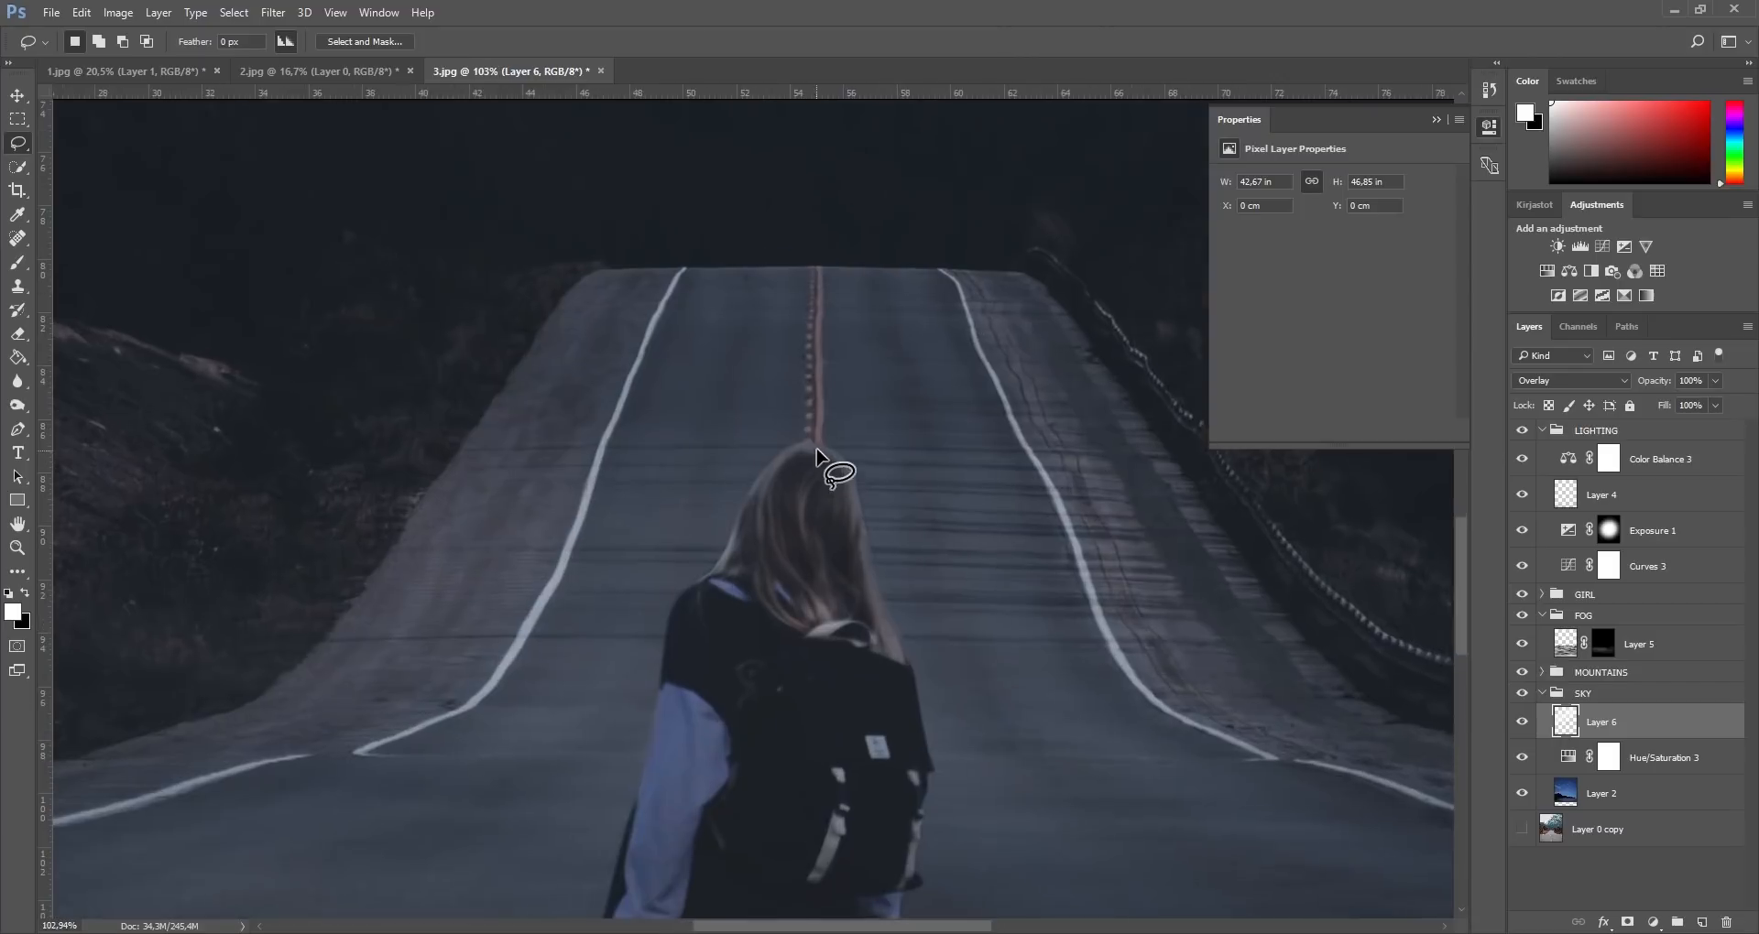
pyautogui.scroll(5, 841, 453)
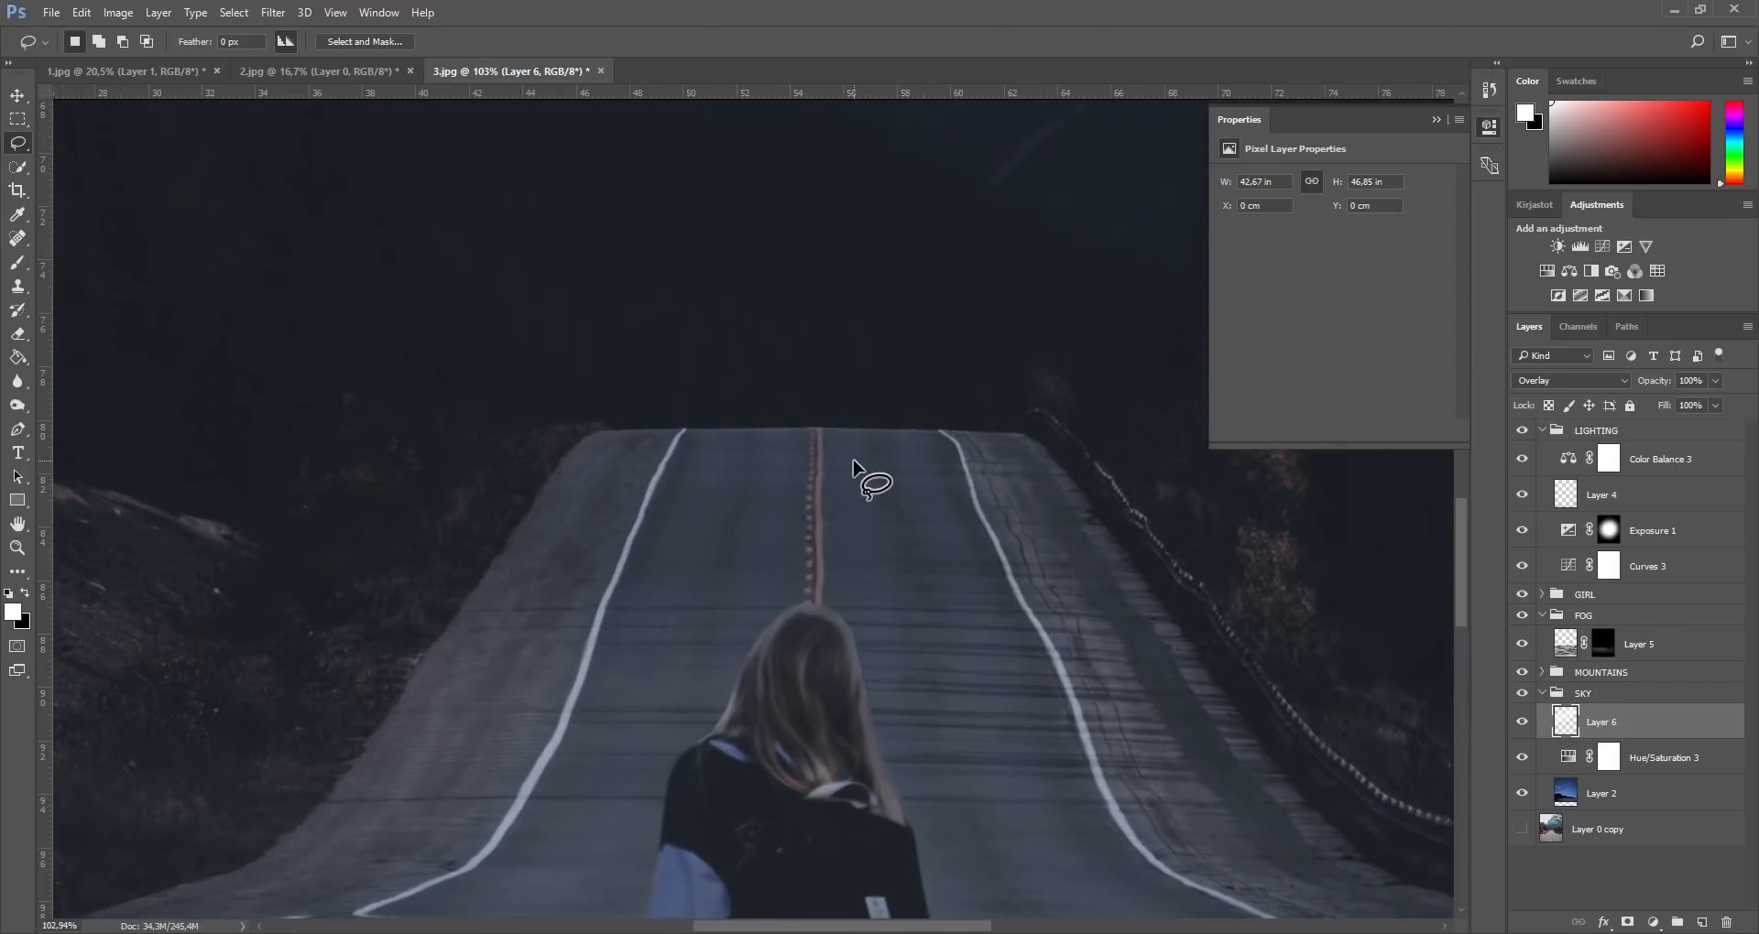
pyautogui.scroll(-8, 861, 477)
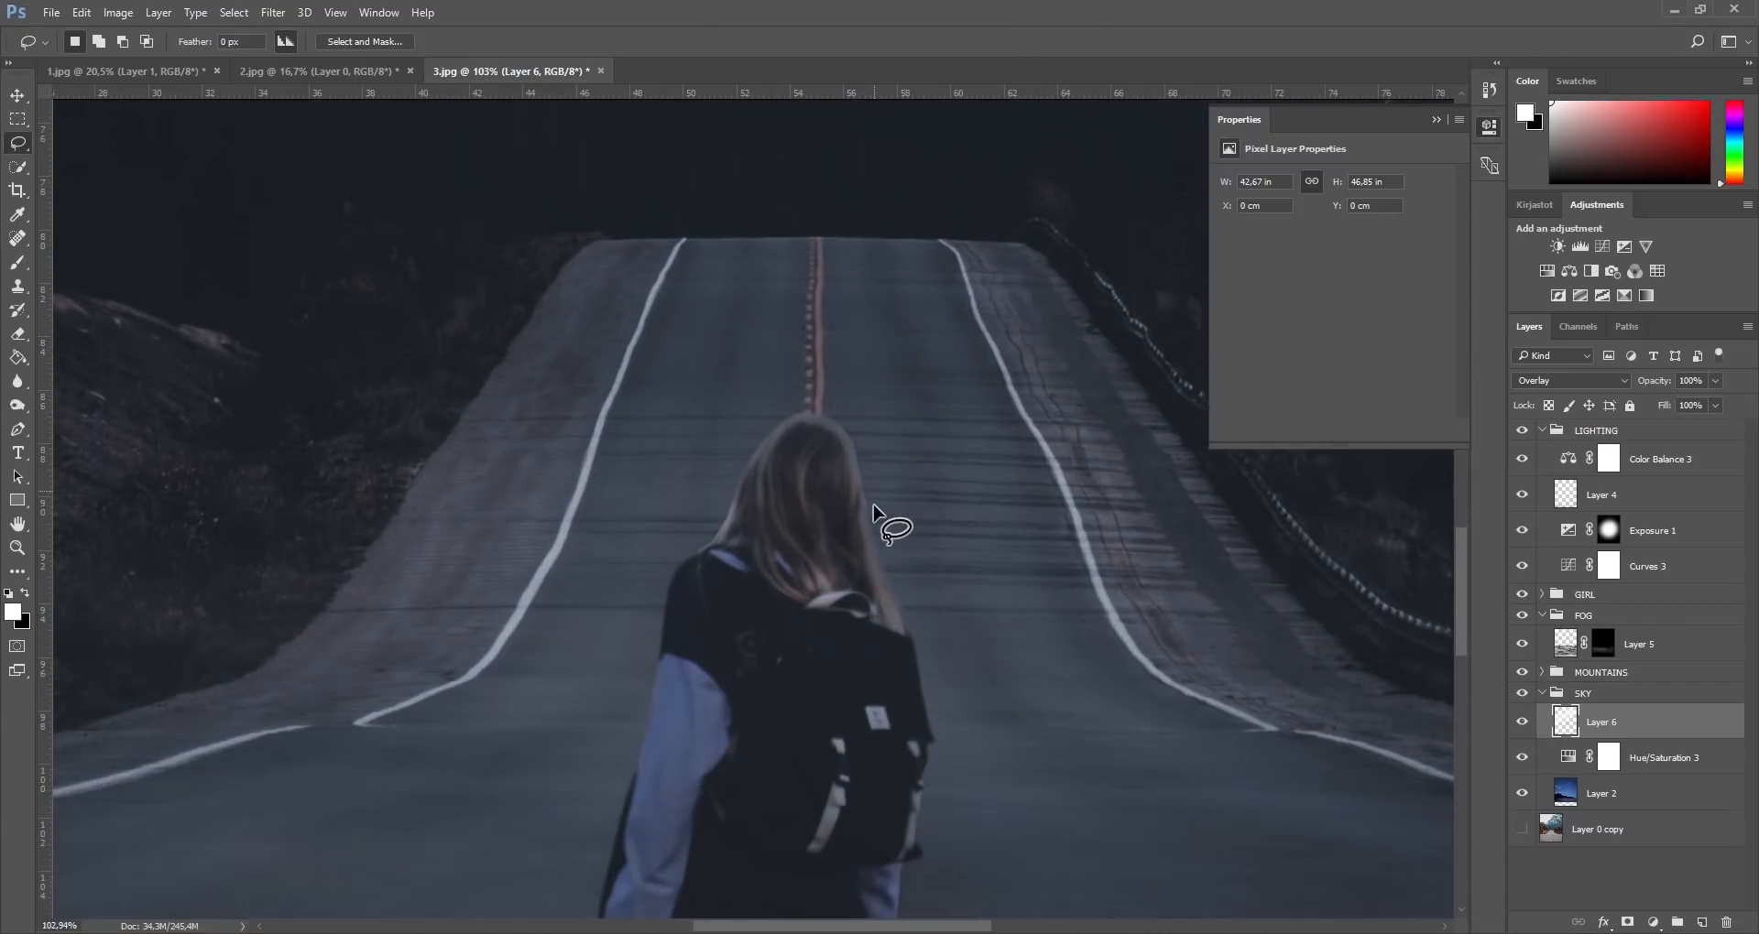
pyautogui.scroll(-4, 873, 510)
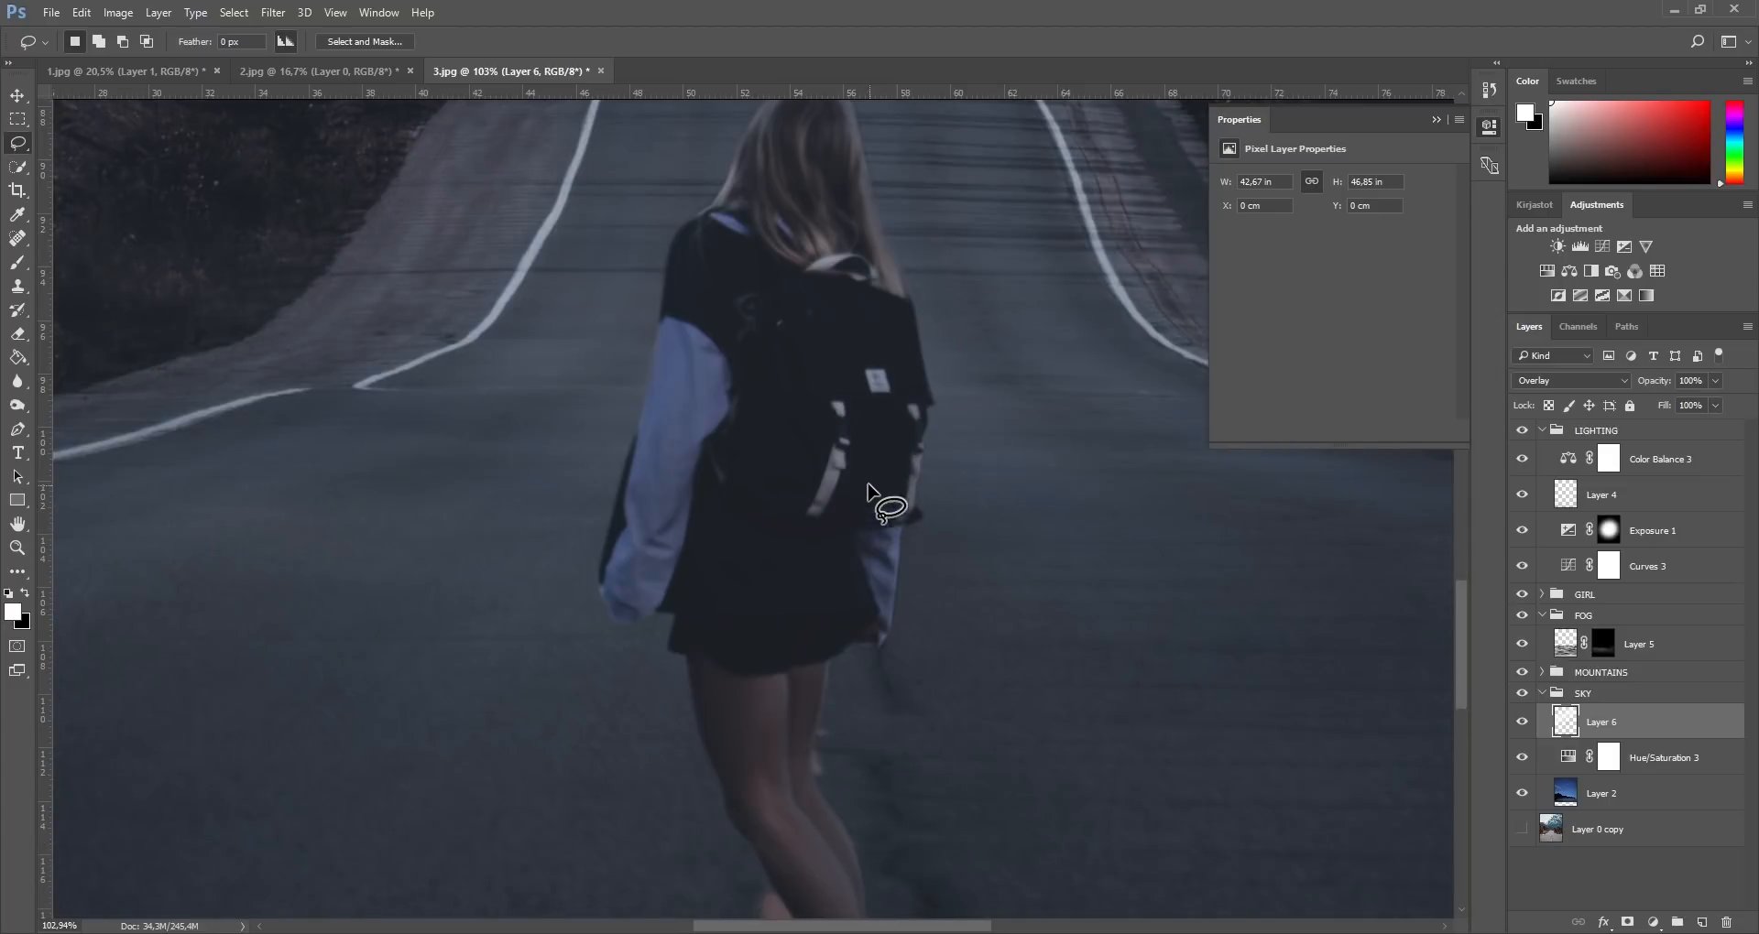
pyautogui.scroll(-3, 794, 443)
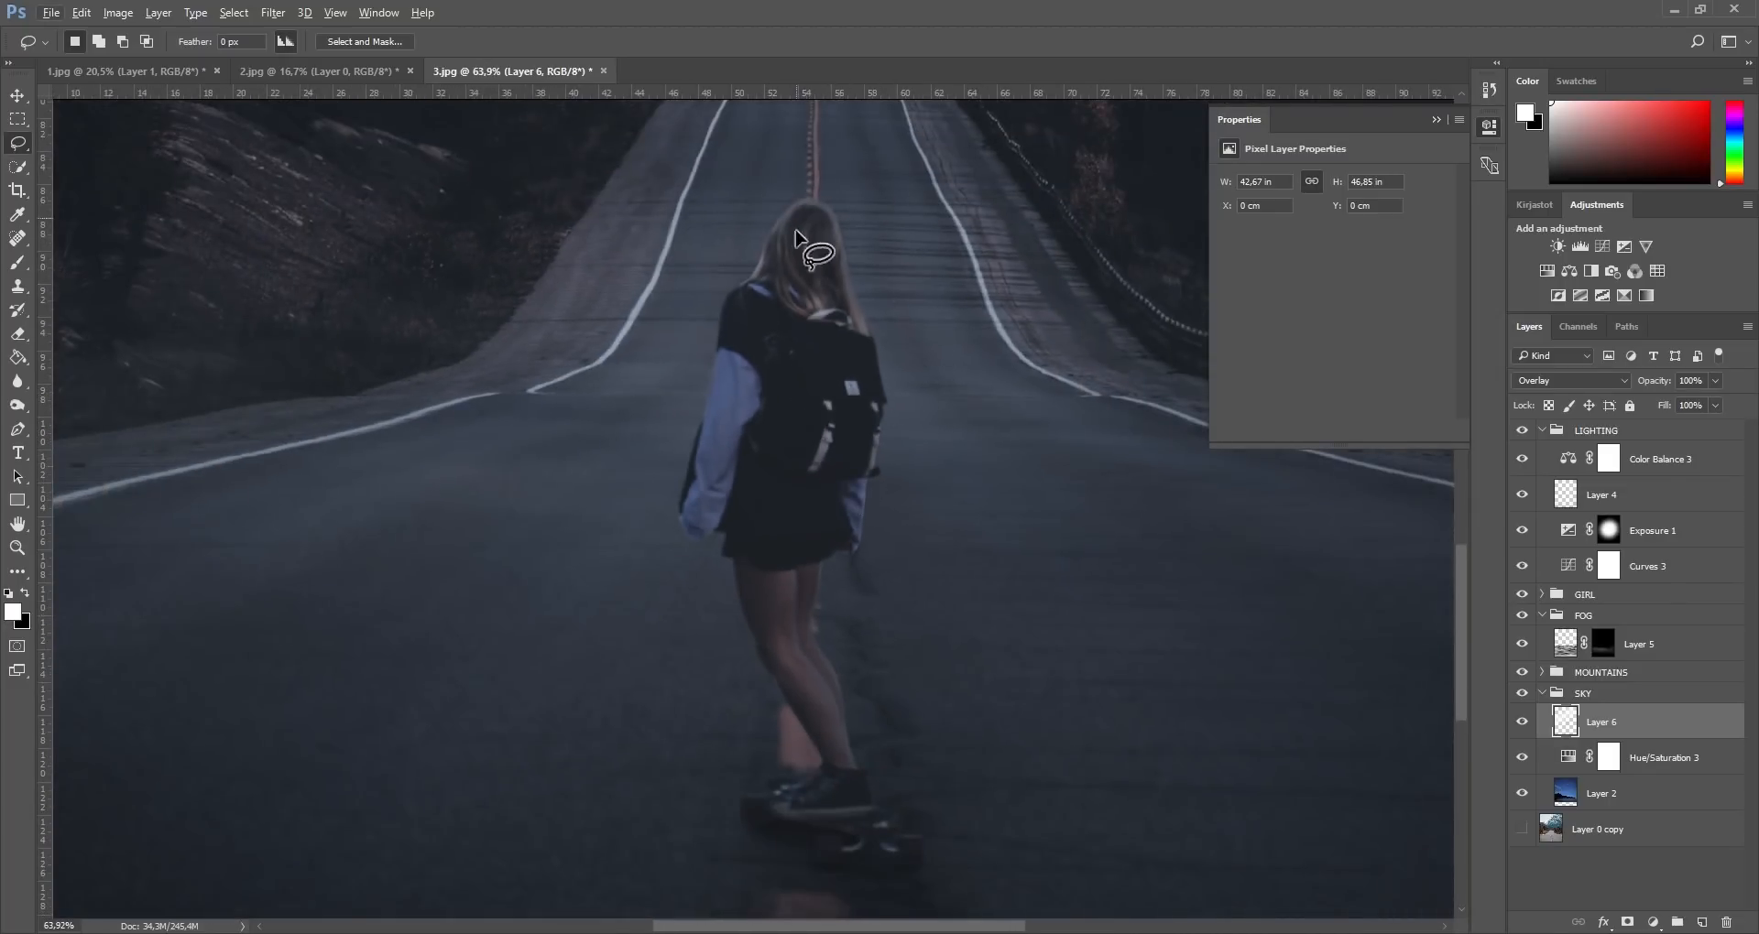
pyautogui.scroll(-2, 895, 627)
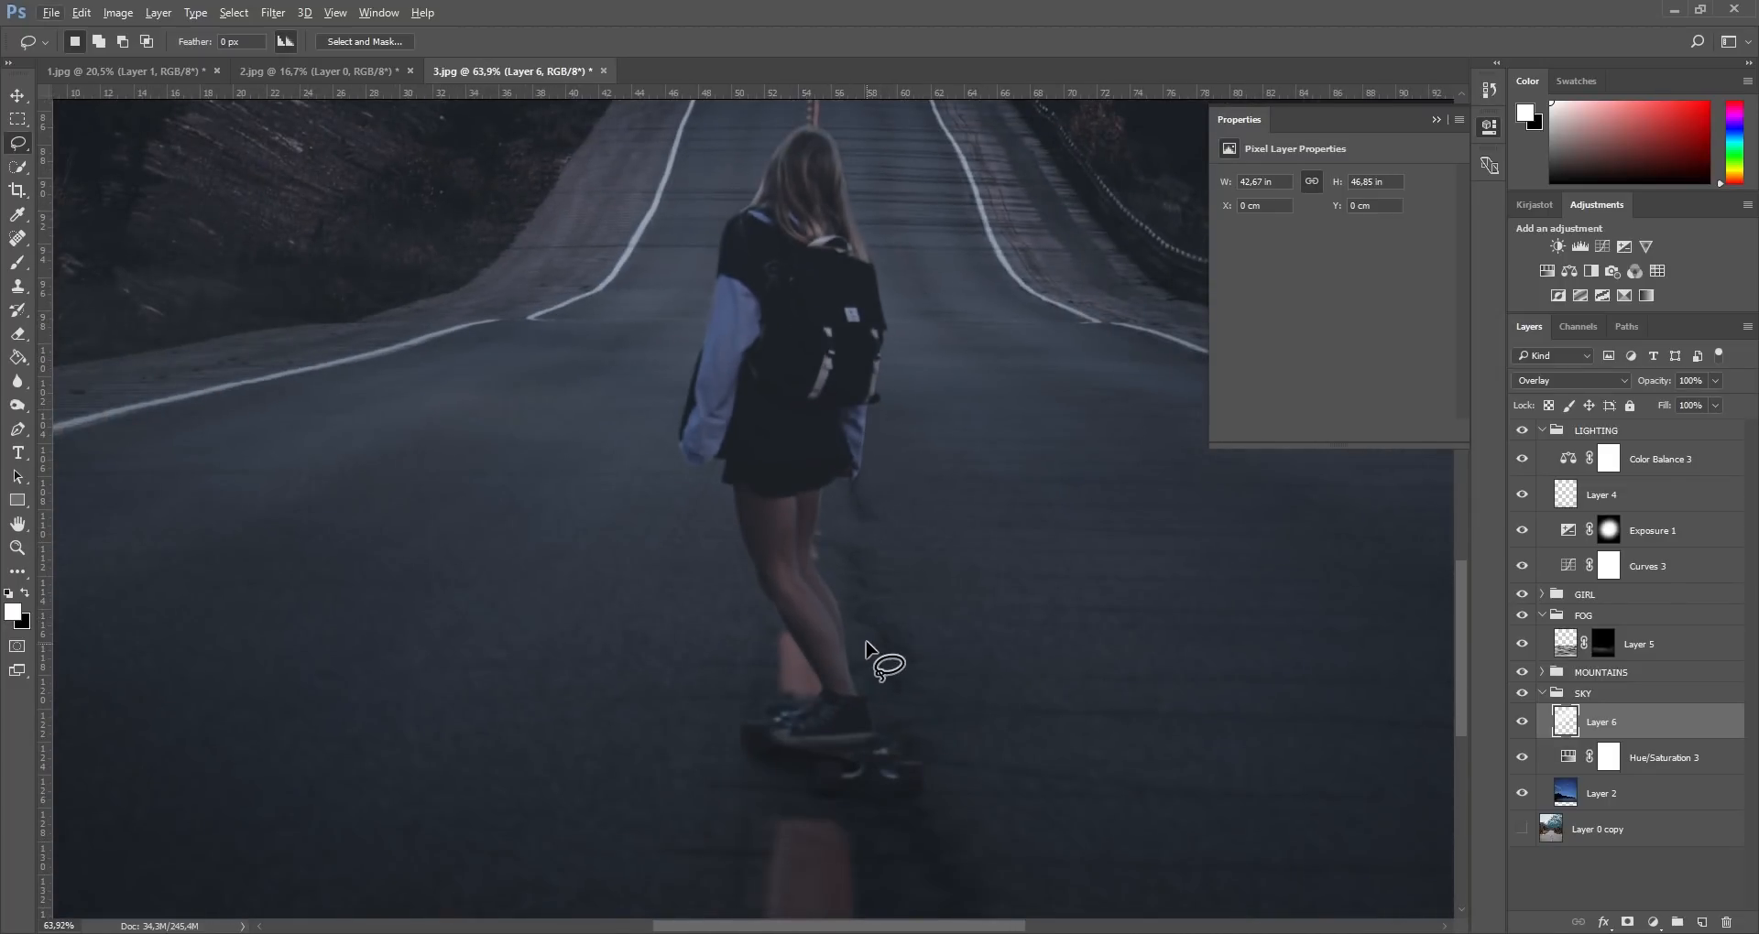
pyautogui.scroll(-1, 855, 316)
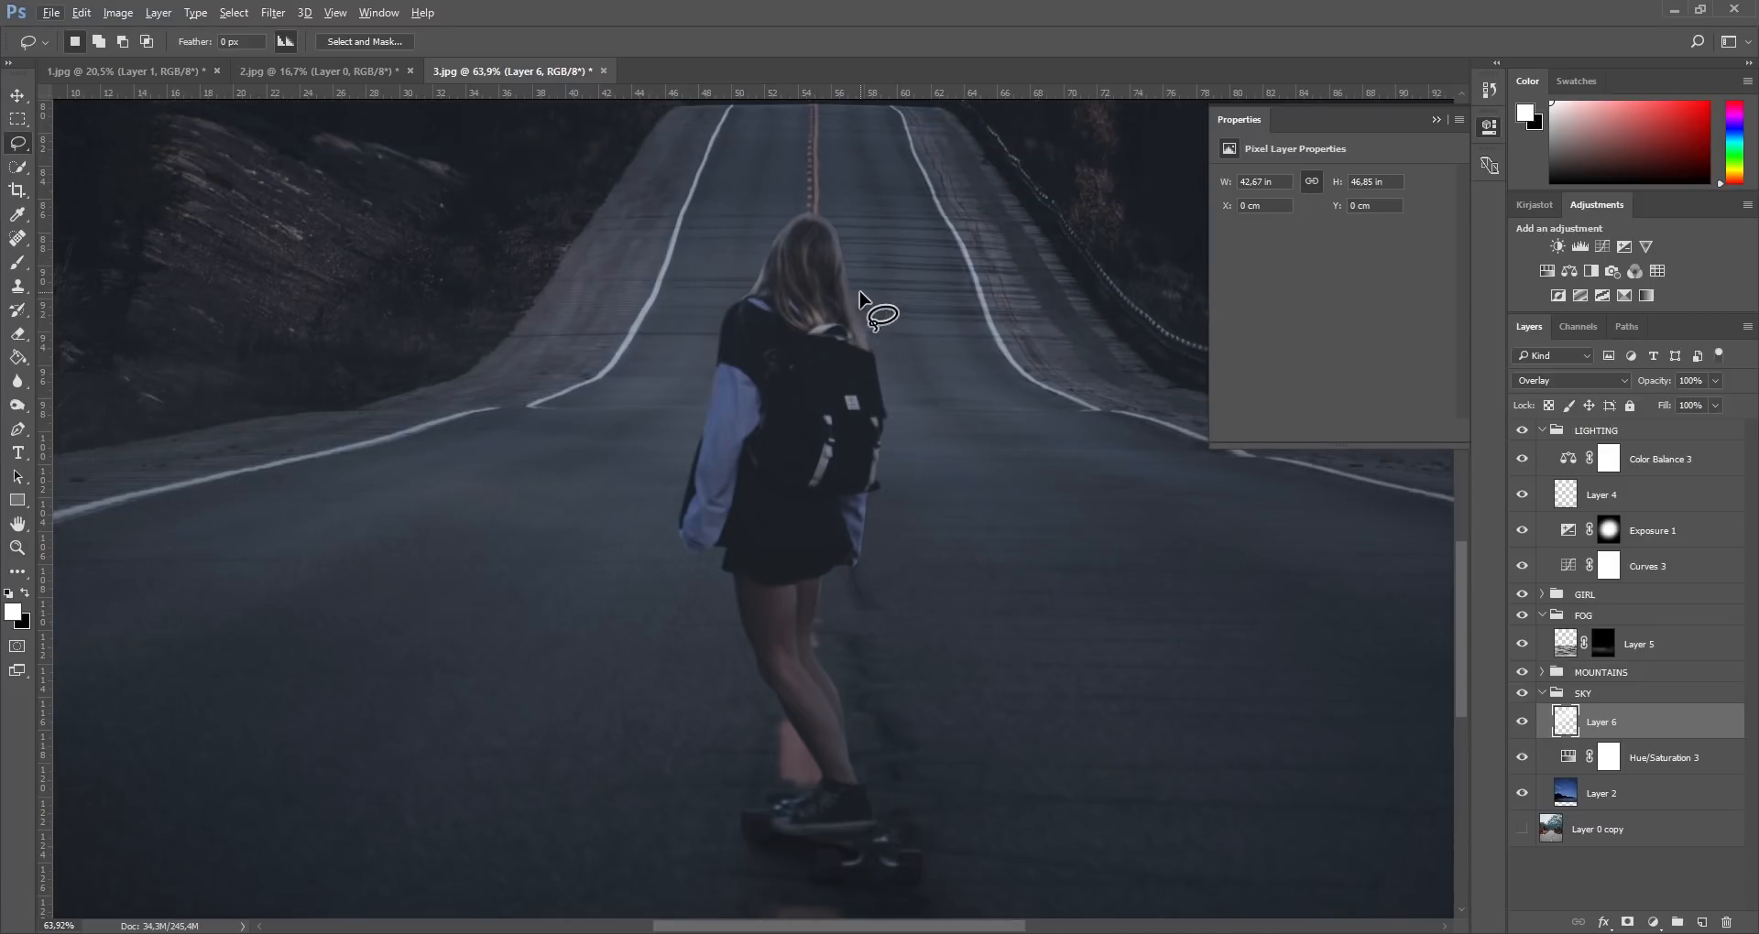
pyautogui.scroll(-10, 854, 316)
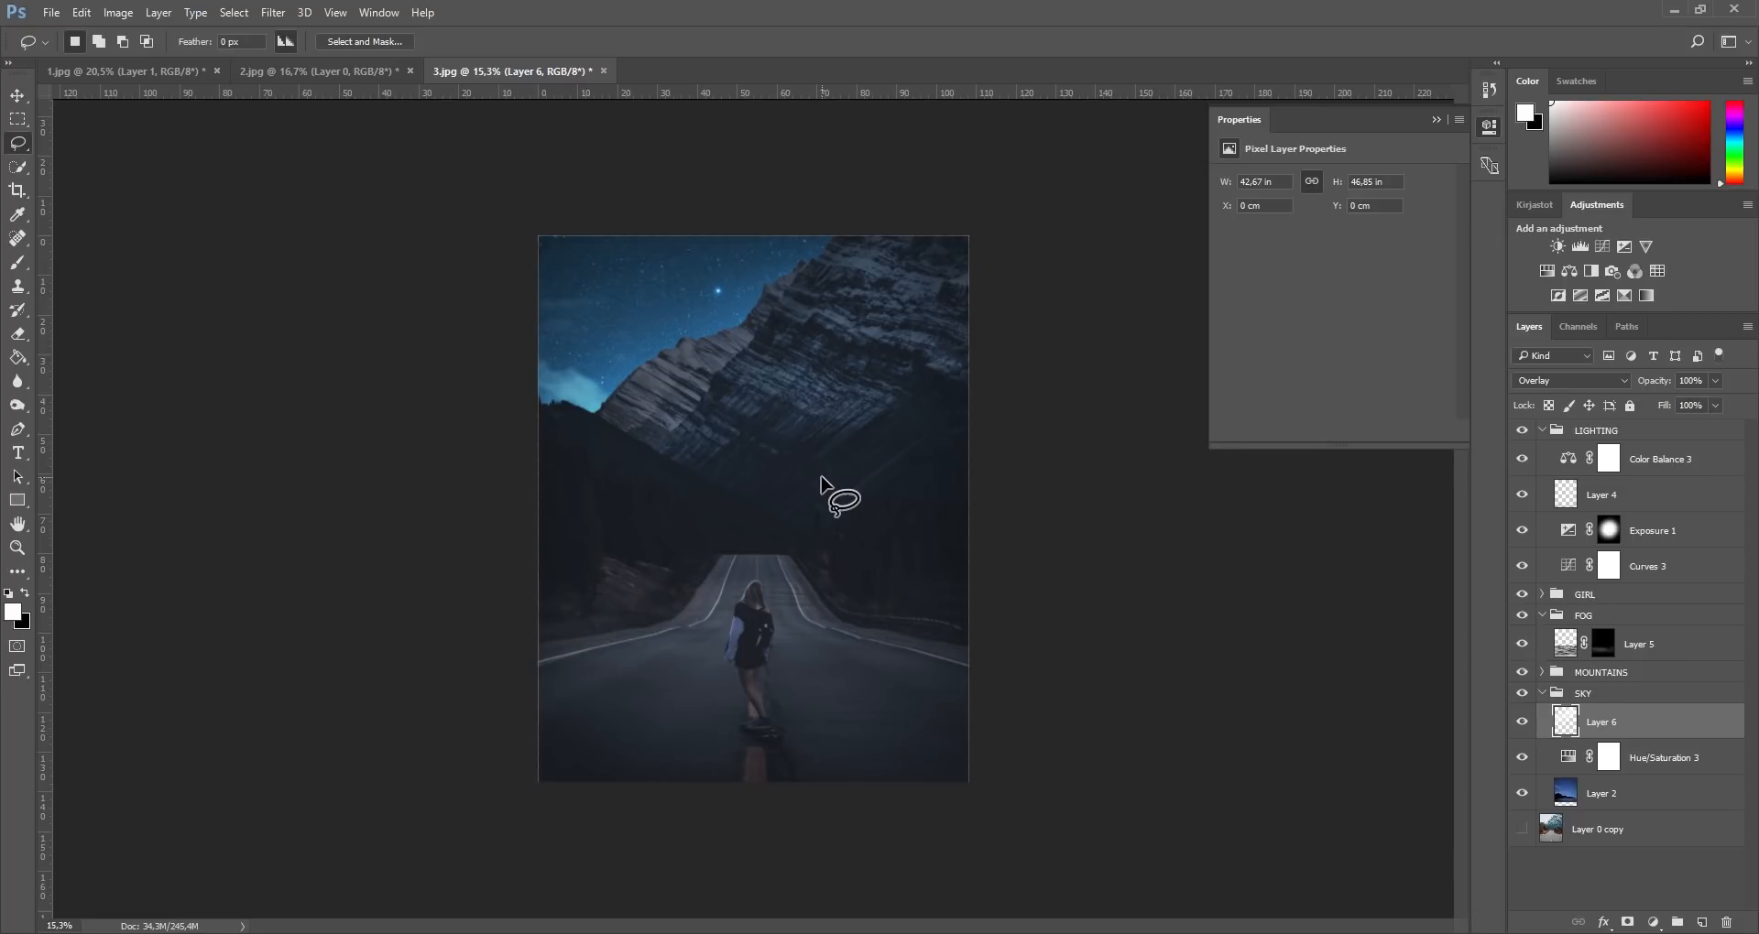
pyautogui.scroll(-1, 766, 563)
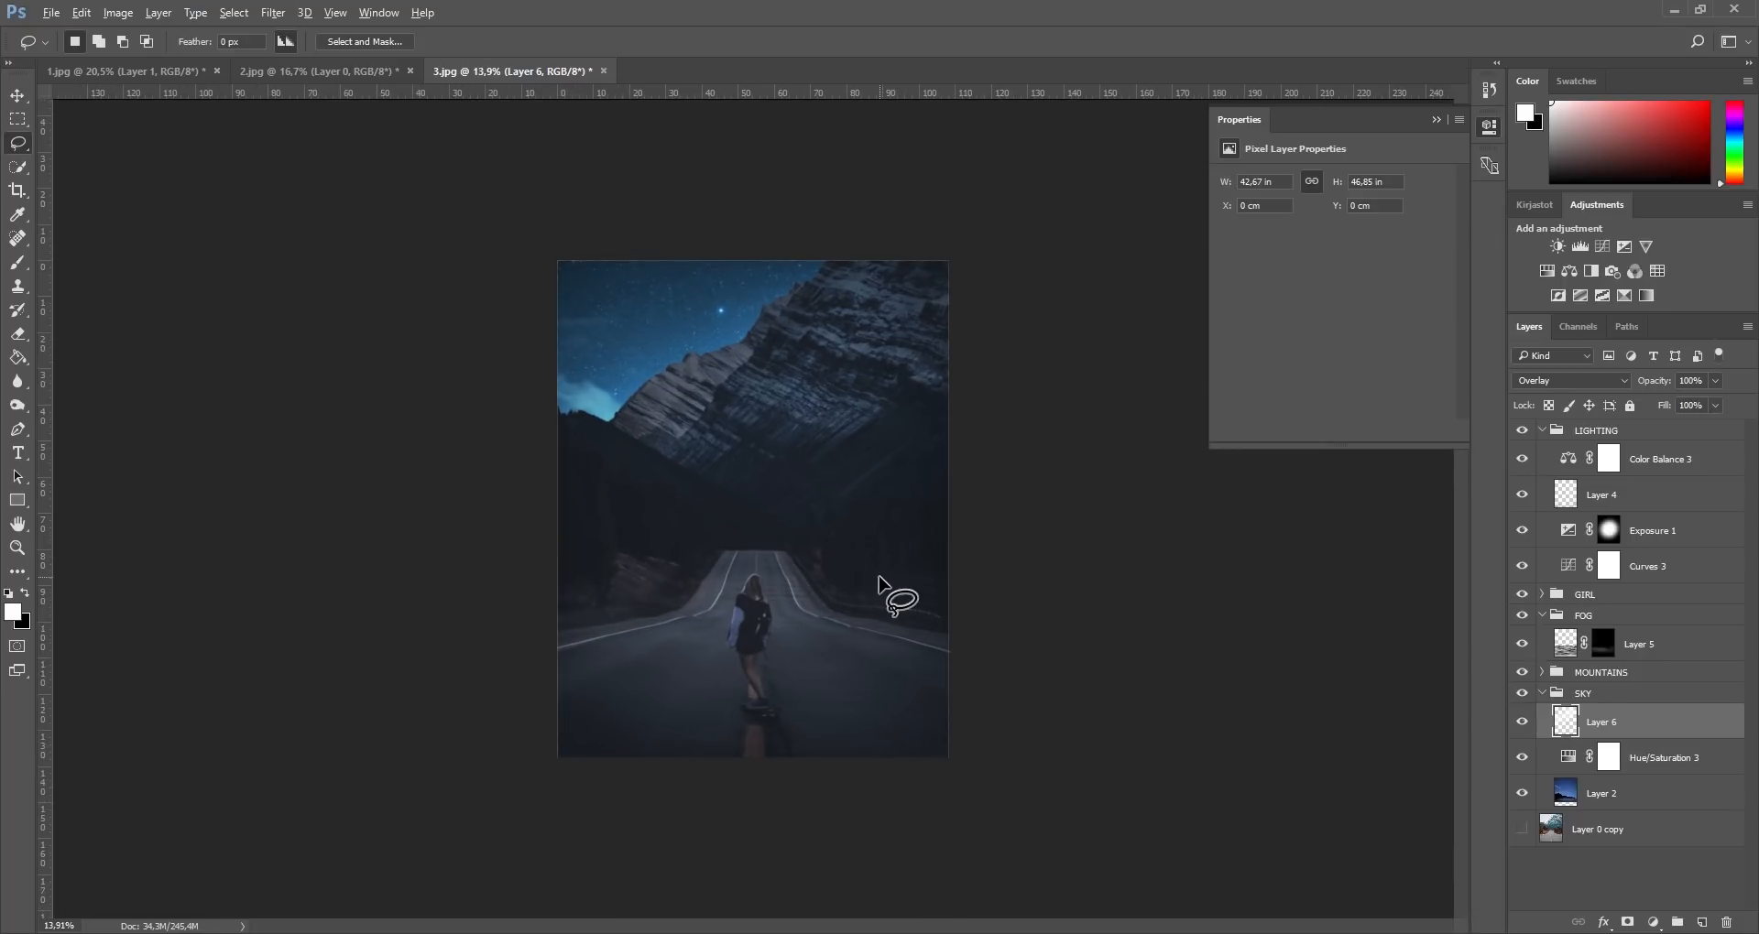
pyautogui.scroll(1, 879, 587)
# Step: Collapse the LIGHTING, FOG and SKY groups in the layer stack
pyautogui.click(1543, 430)
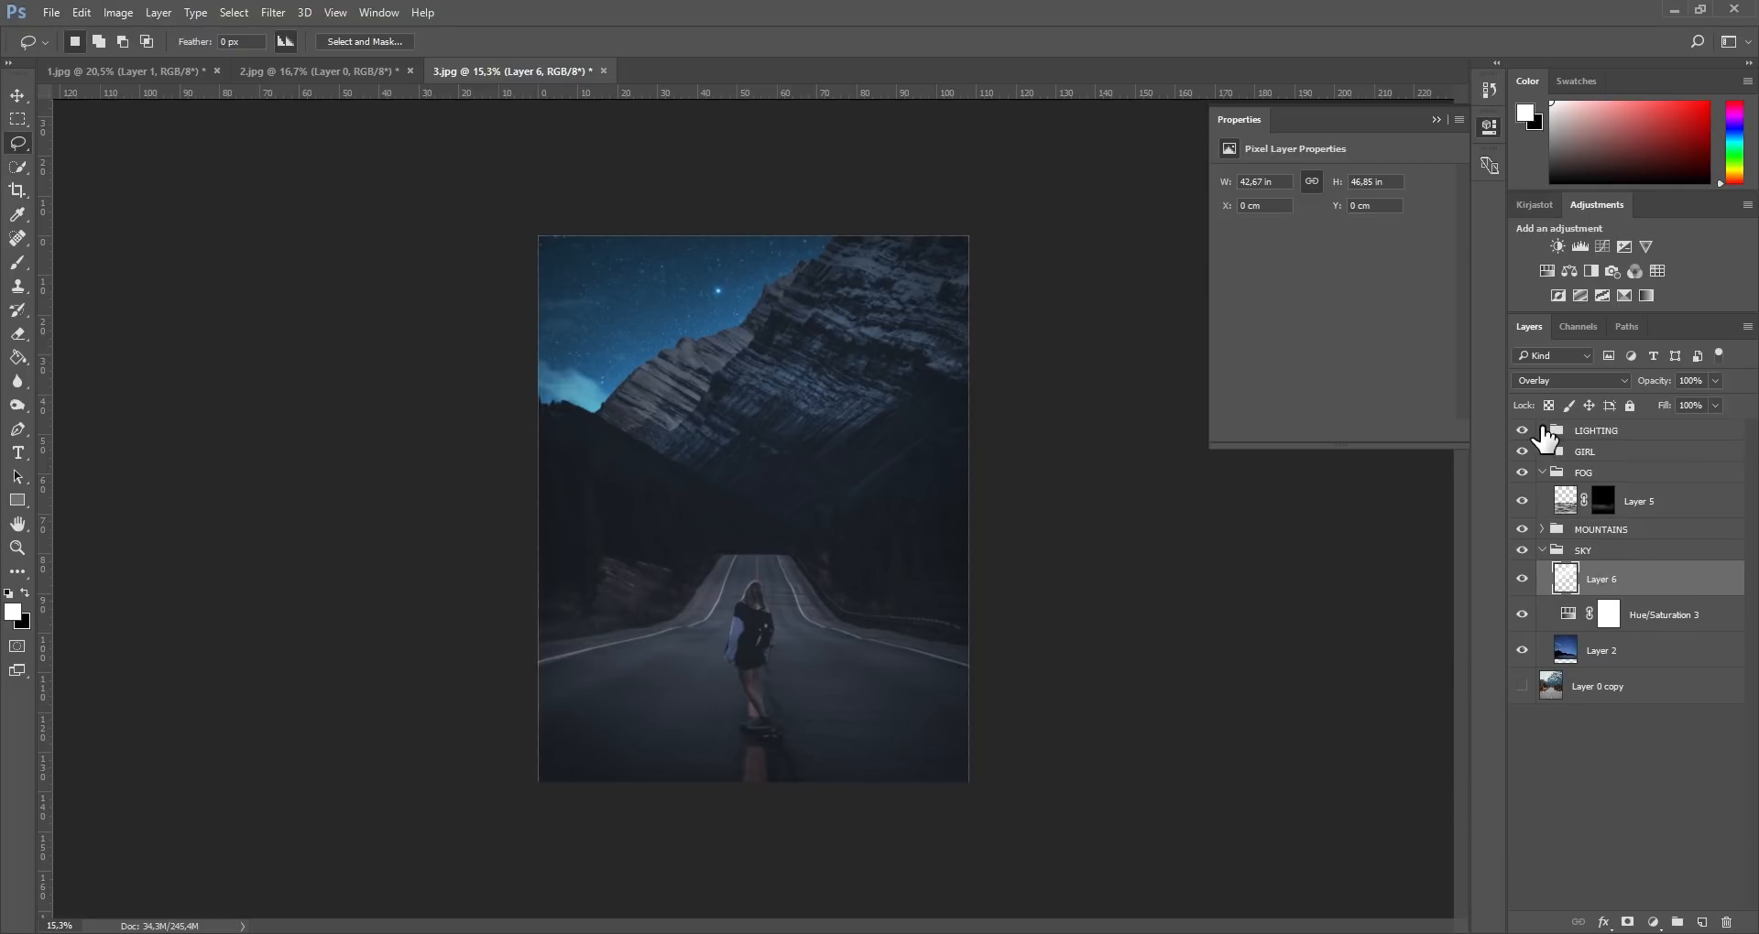
pyautogui.click(1543, 472)
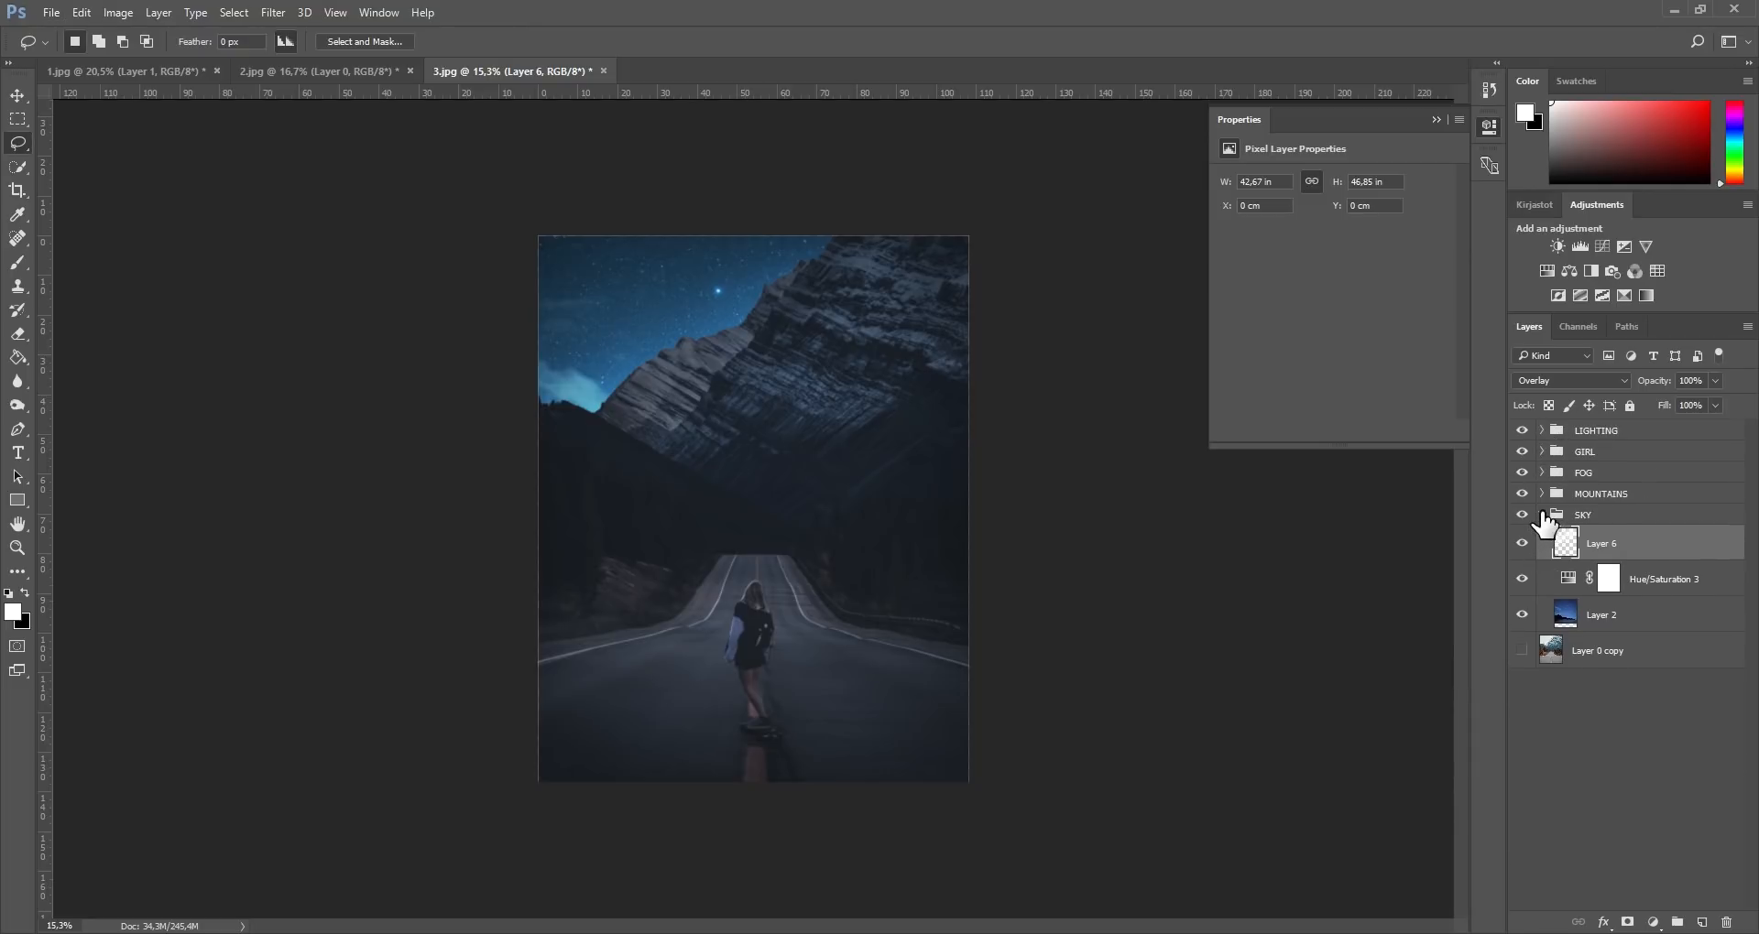
pyautogui.click(1542, 514)
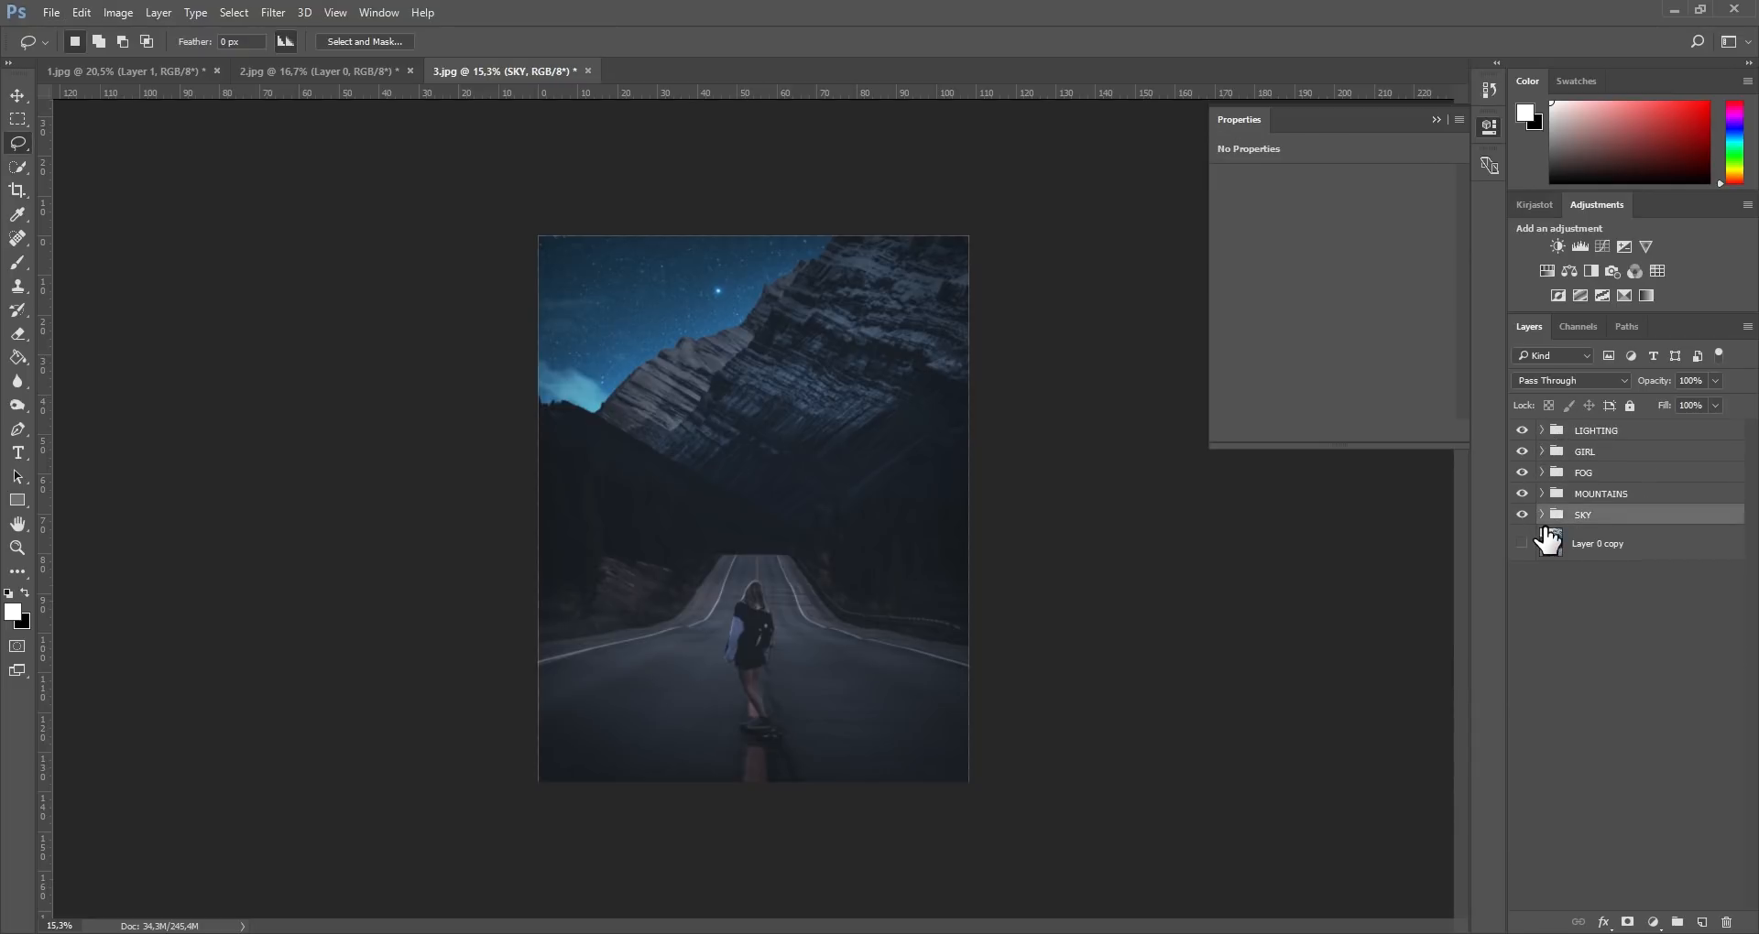
# Step: Hide the LIGHTING group, and hide the three adjustment layers and Layer 3 in the GIRL group to review their effect
pyautogui.click(1521, 430)
pyautogui.click(1543, 452)
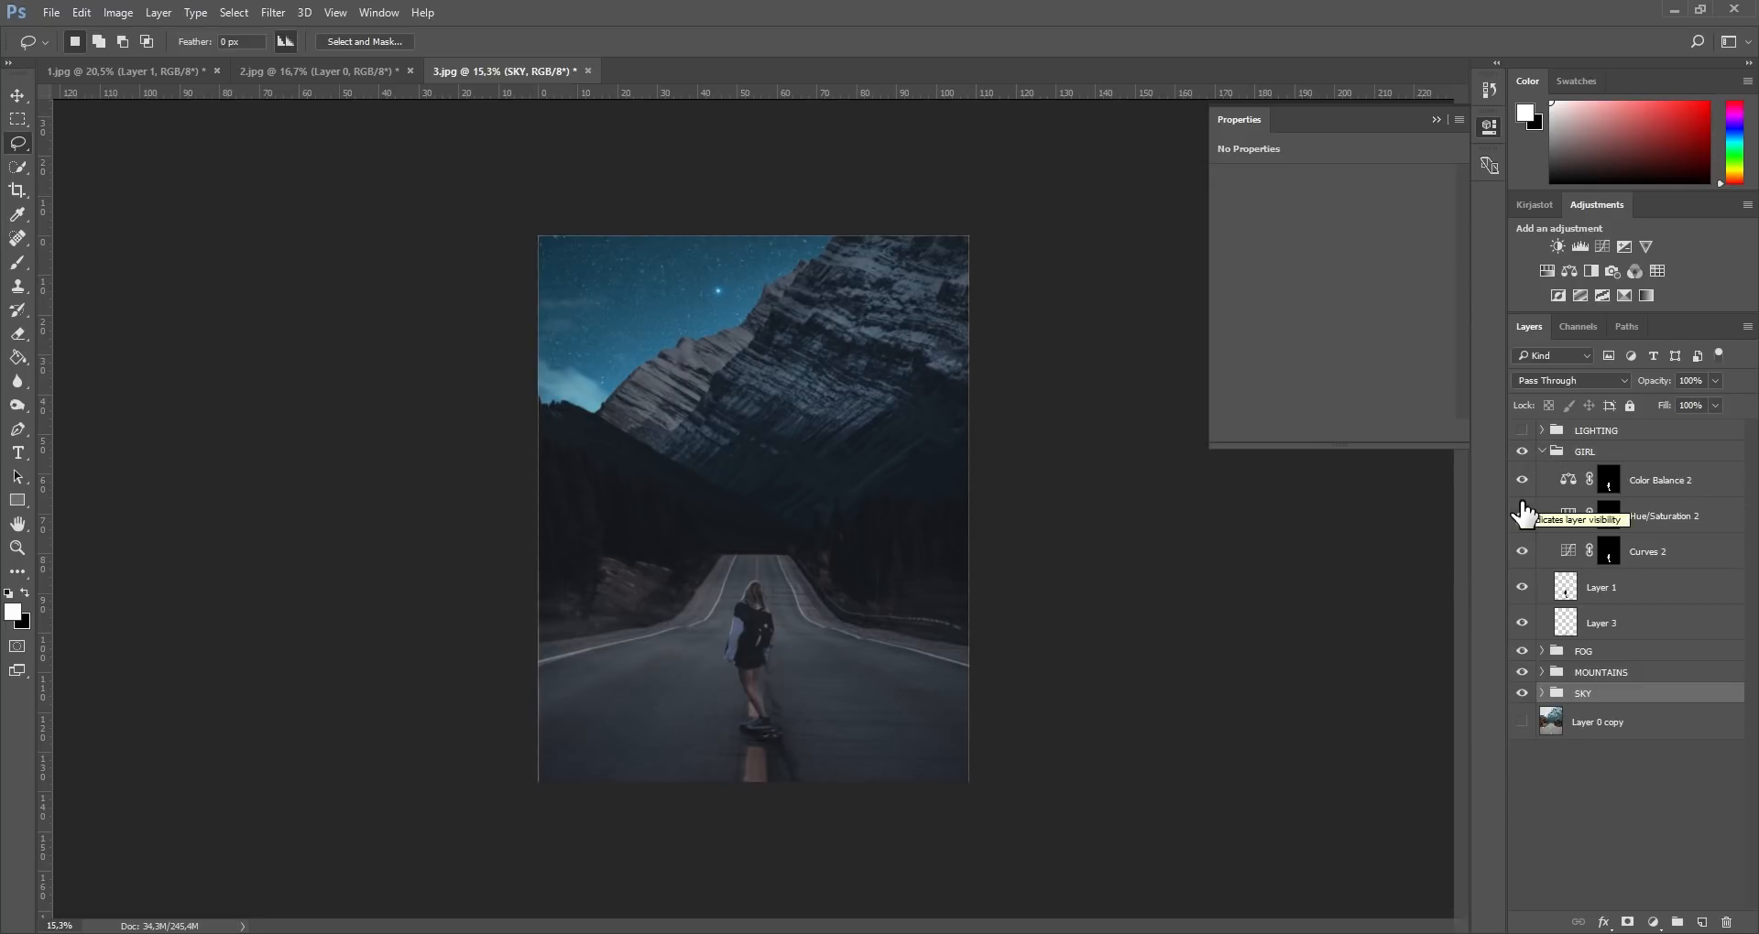
pyautogui.click(1527, 551)
pyautogui.click(1527, 552)
pyautogui.click(1527, 551)
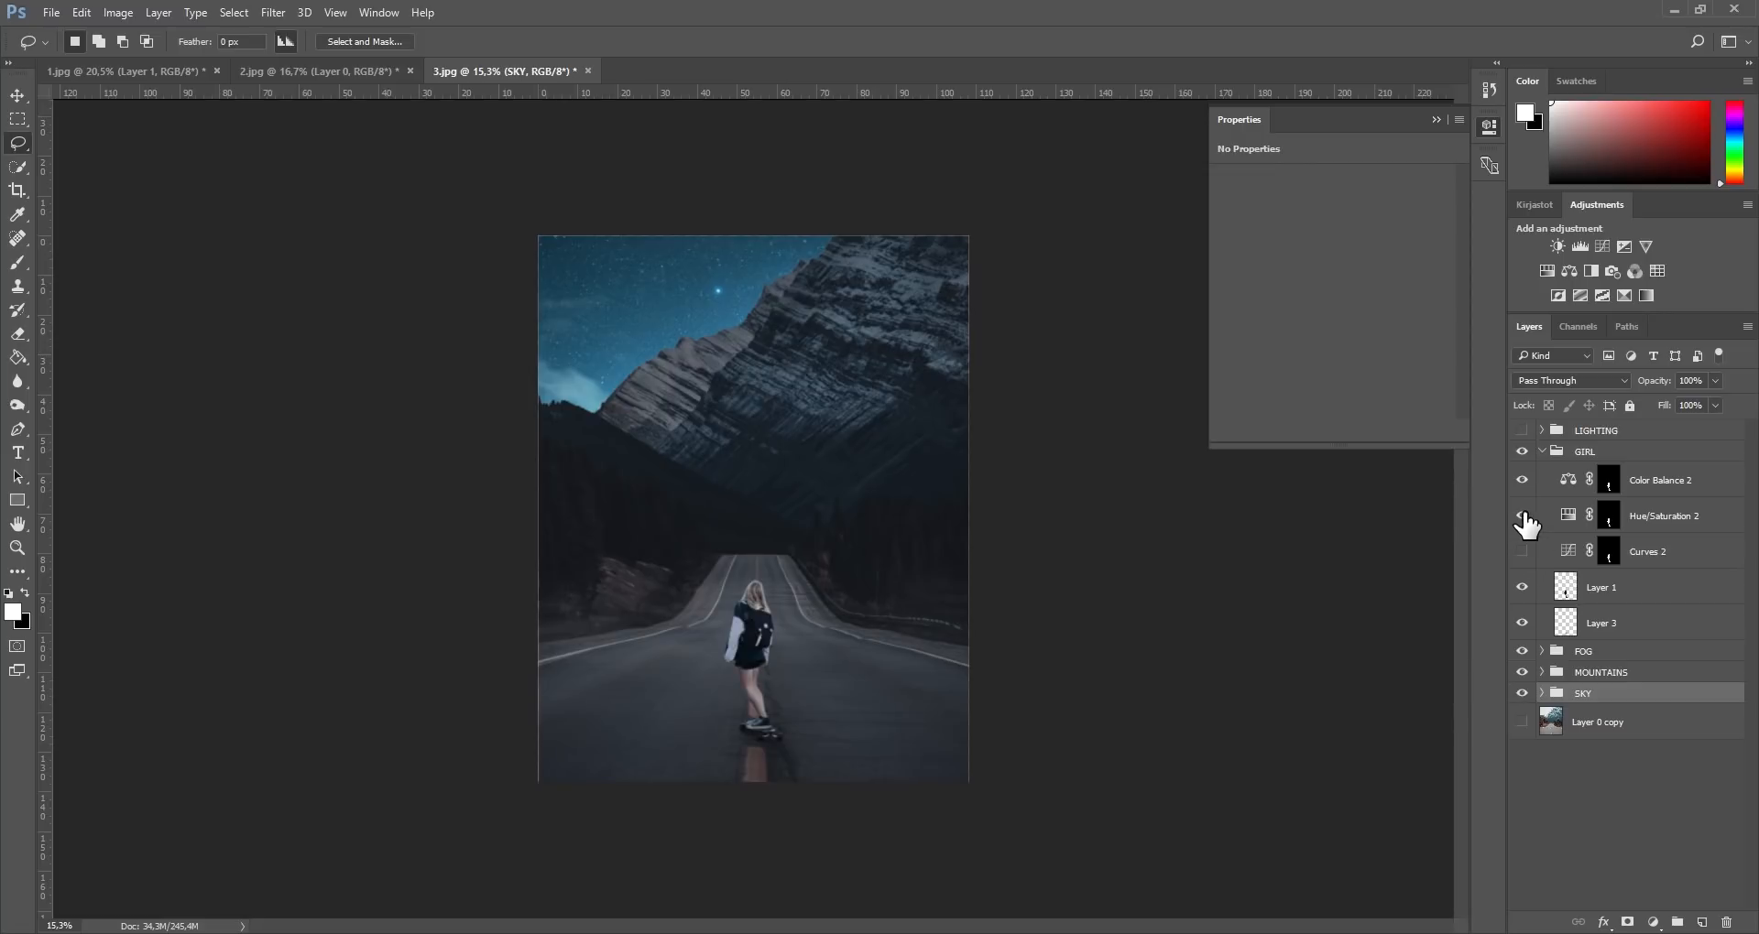
pyautogui.click(1522, 518)
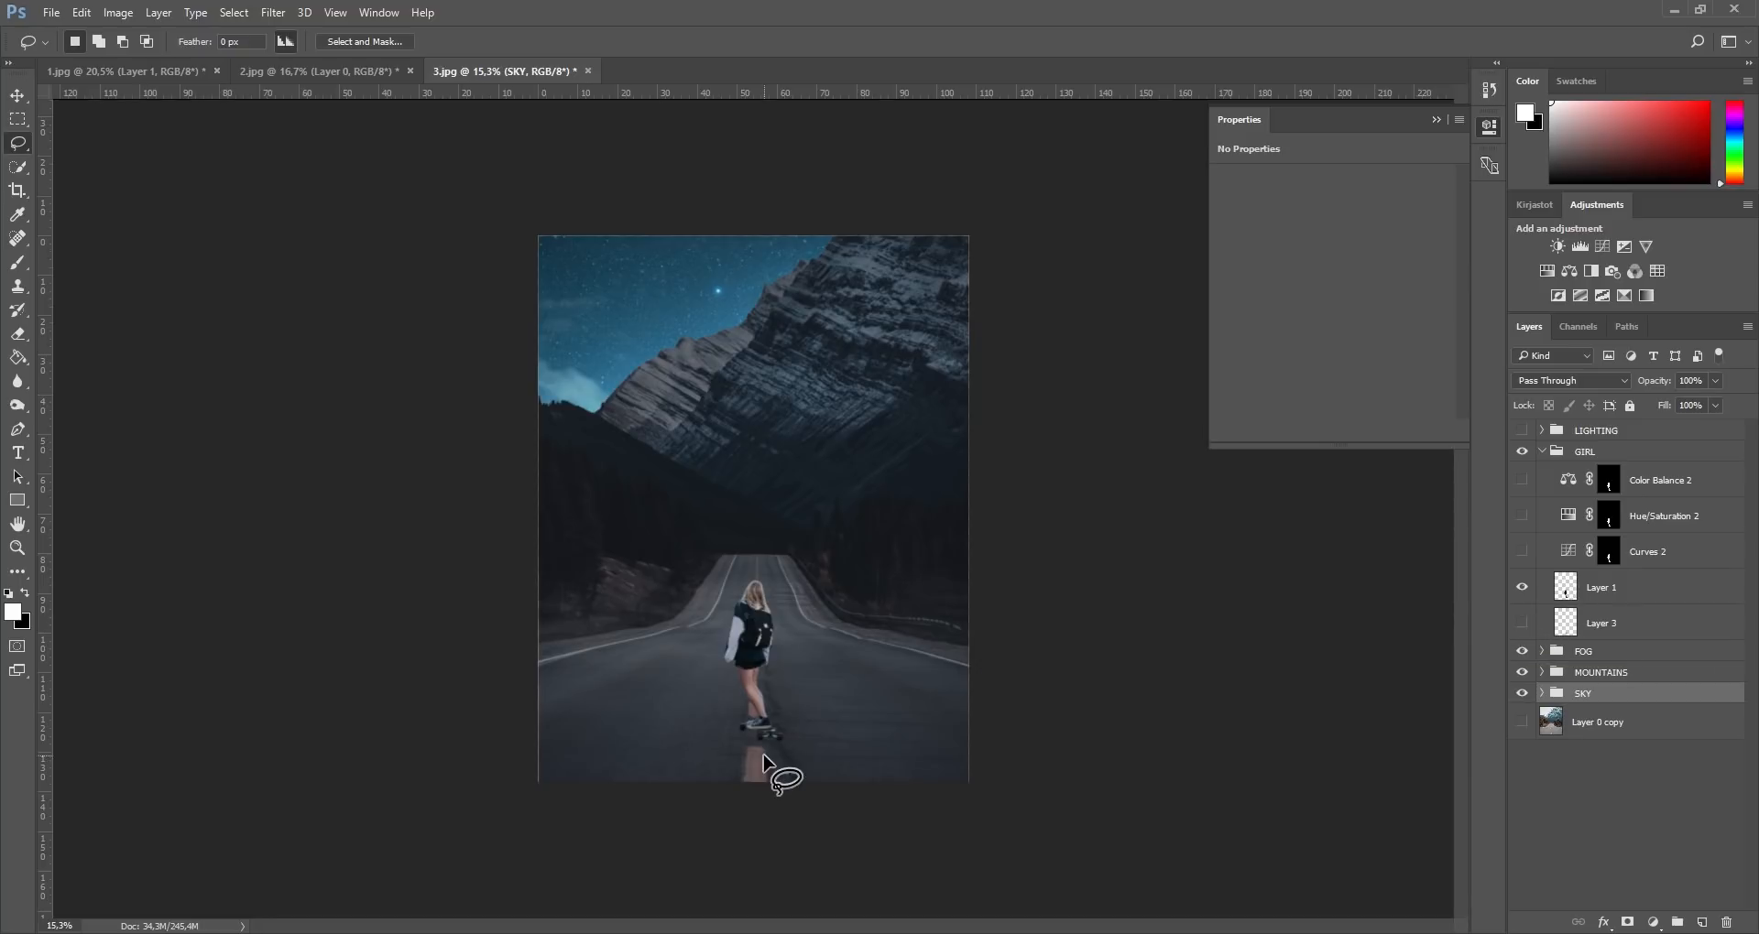
# Step: Expand the MOUNTAINS group and hide Curves 1, Hue/Saturation 1 and Color Balance 1 to review their effect
pyautogui.click(1541, 673)
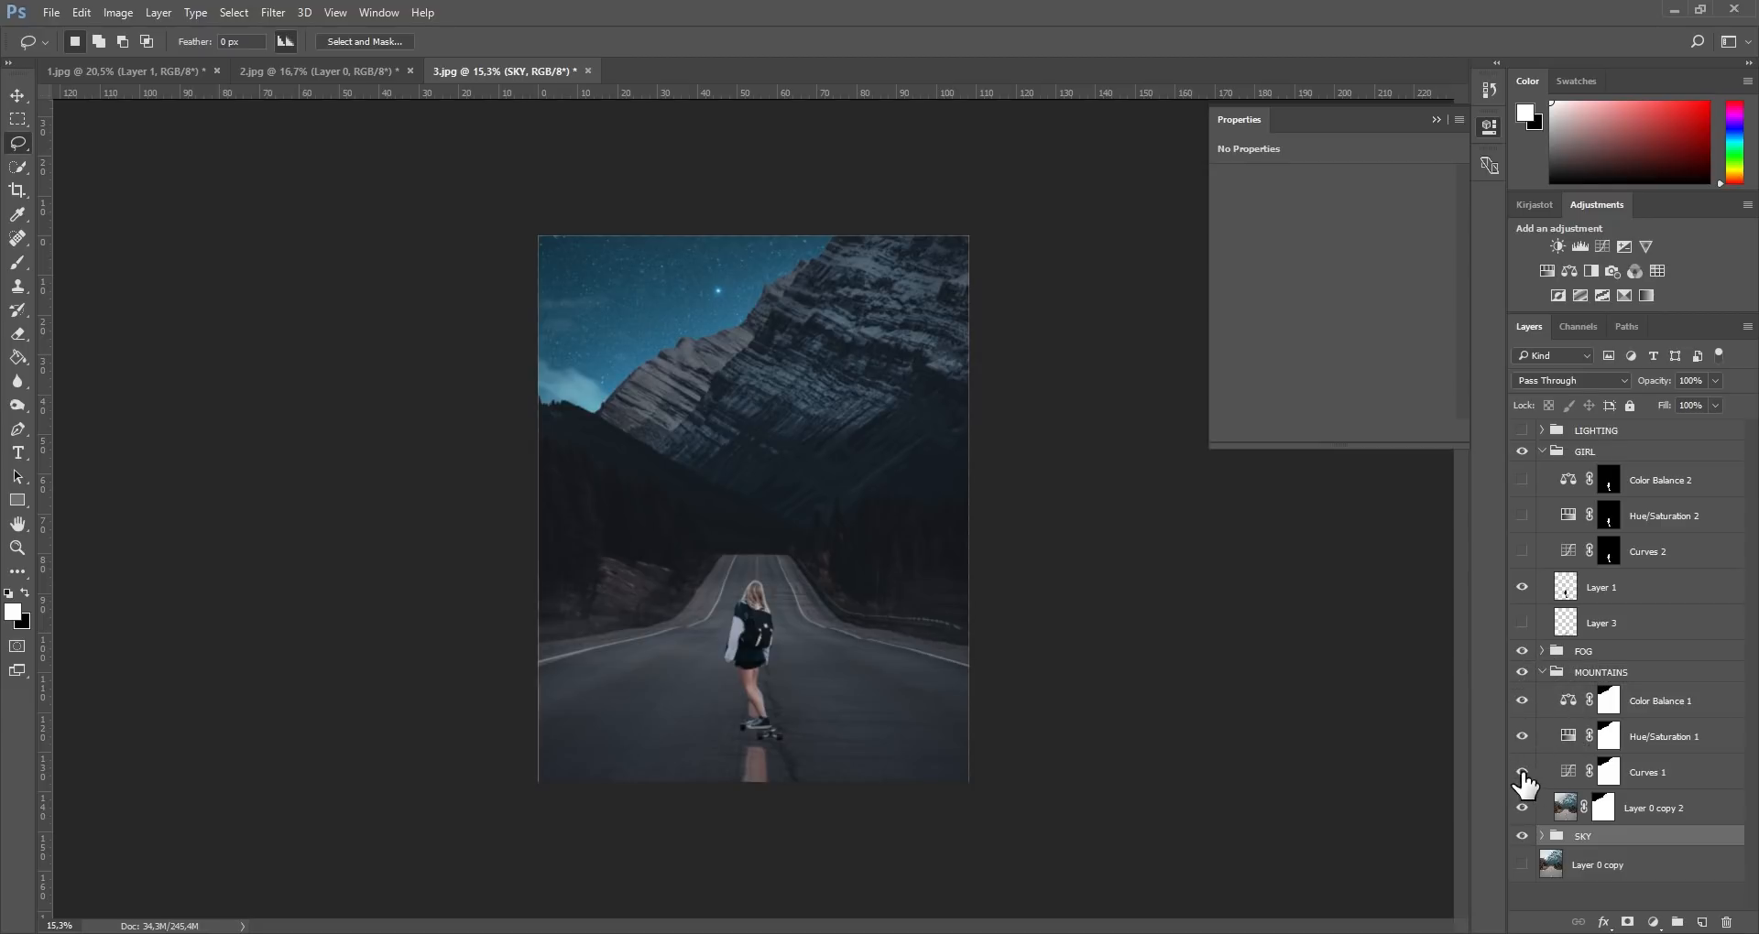
pyautogui.click(1521, 772)
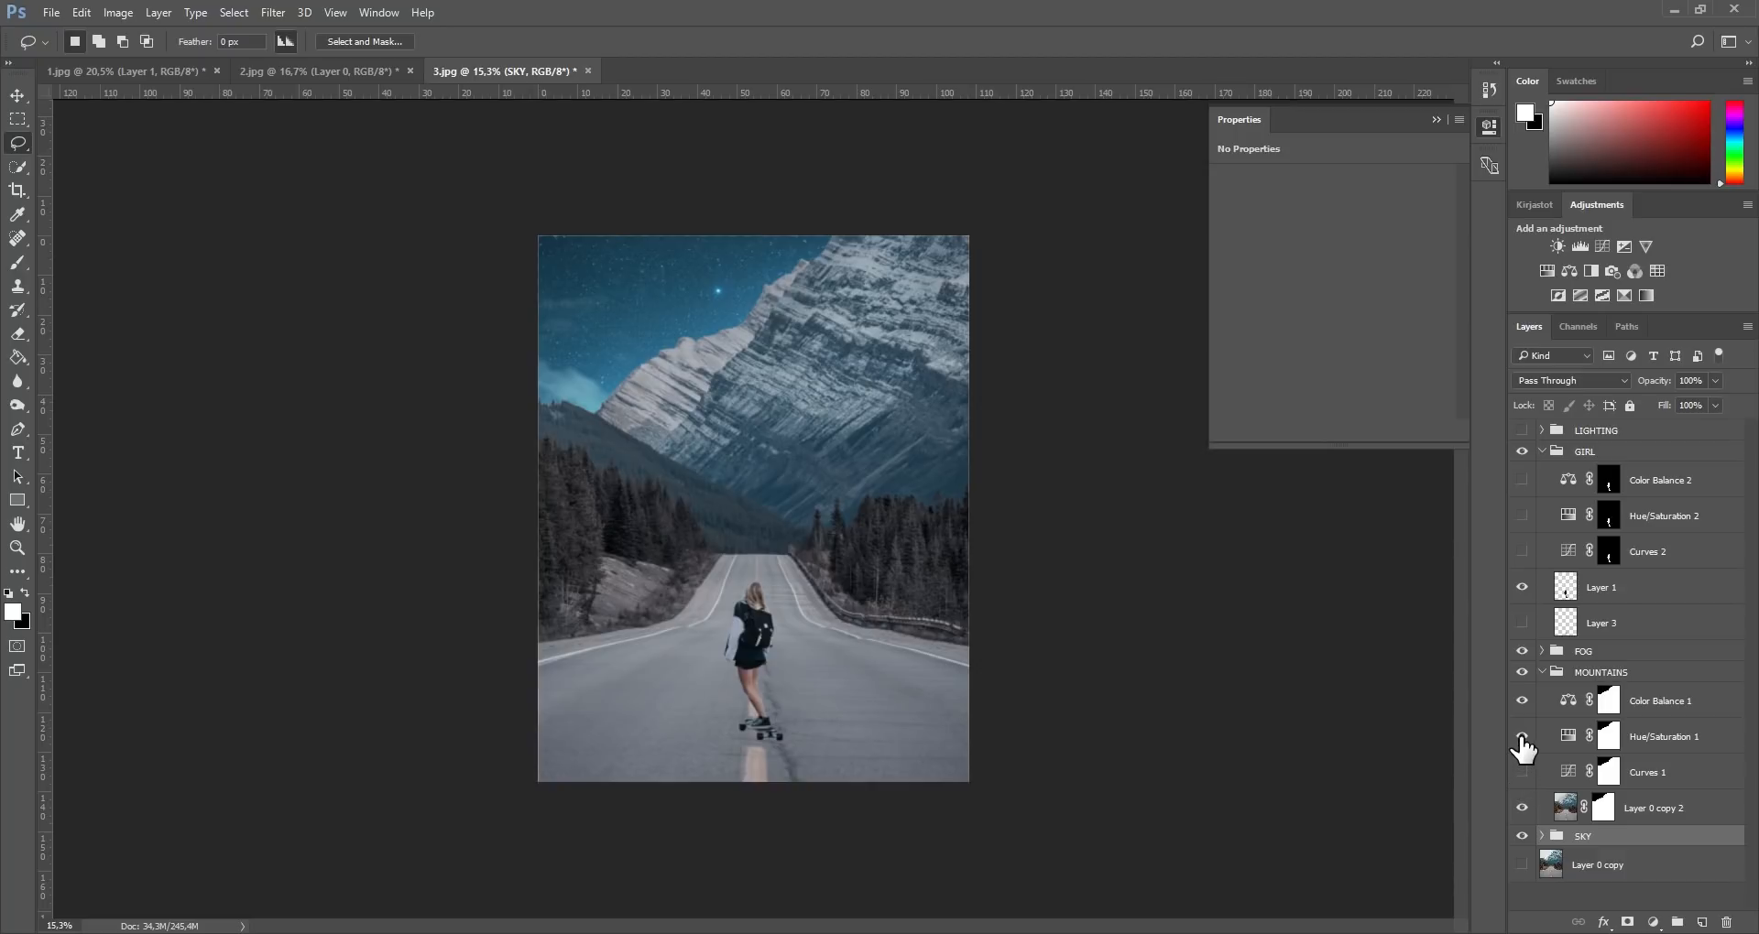
pyautogui.click(1522, 739)
pyautogui.click(1522, 738)
pyautogui.click(1521, 738)
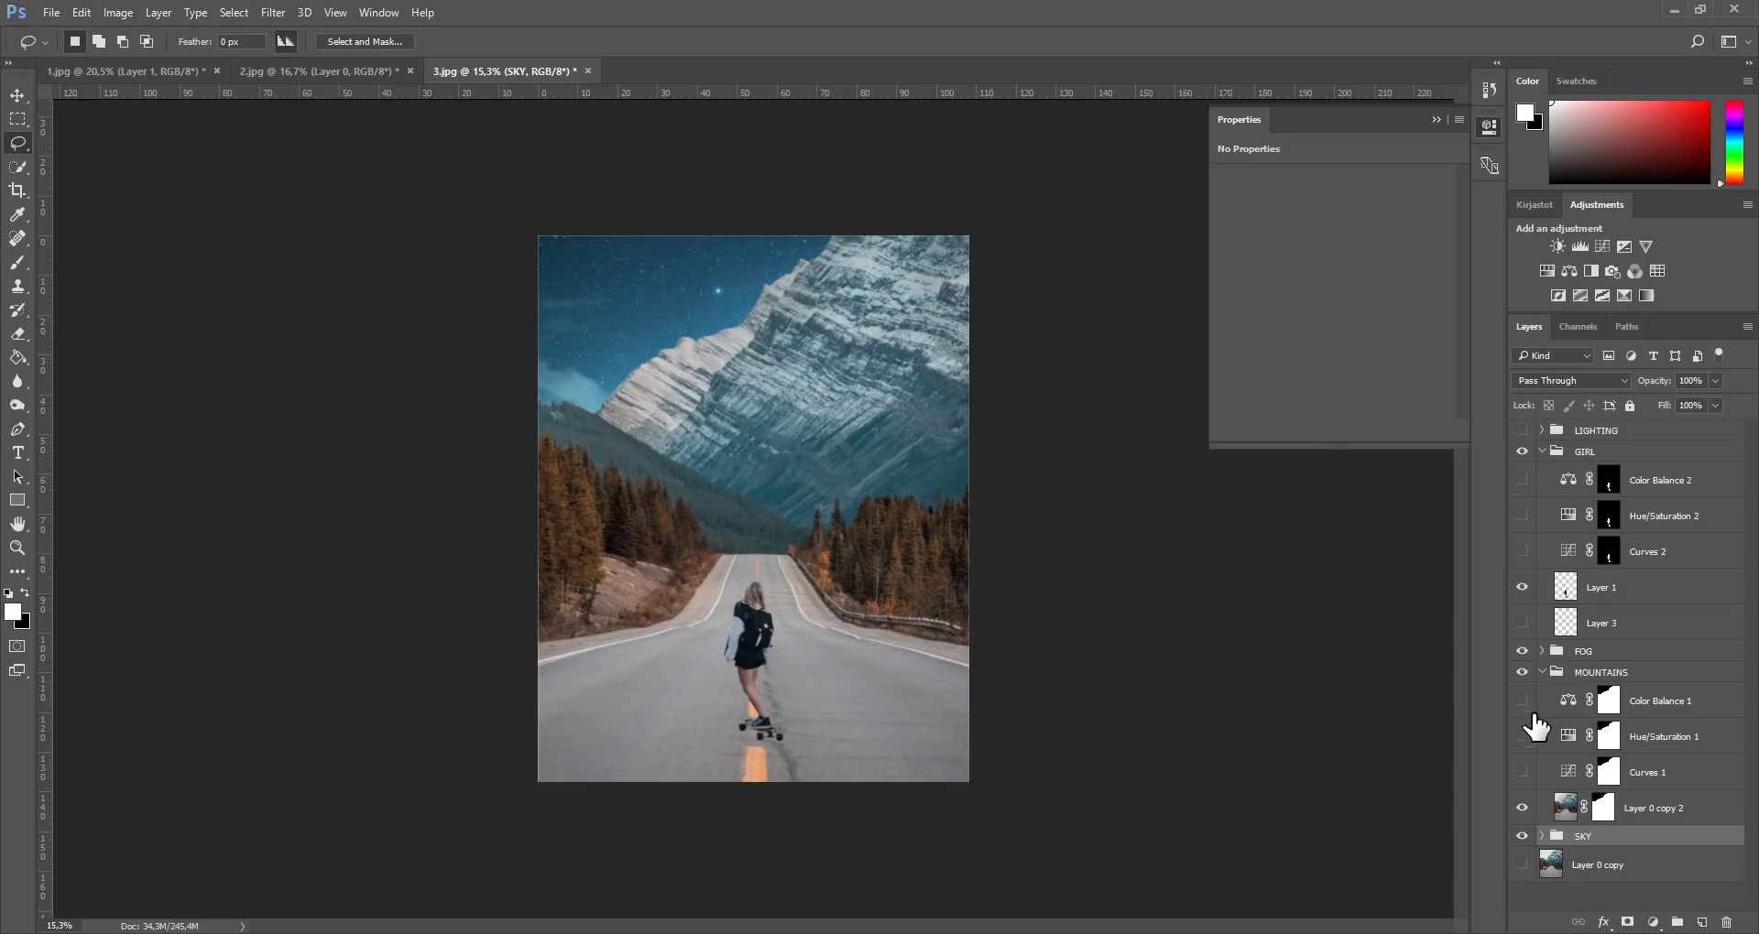
# Step: Expand the SKY group and hide Layer 6 and Hue/Saturation 3 to review the original sky
pyautogui.click(1542, 836)
pyautogui.scroll(-2, 1575, 825)
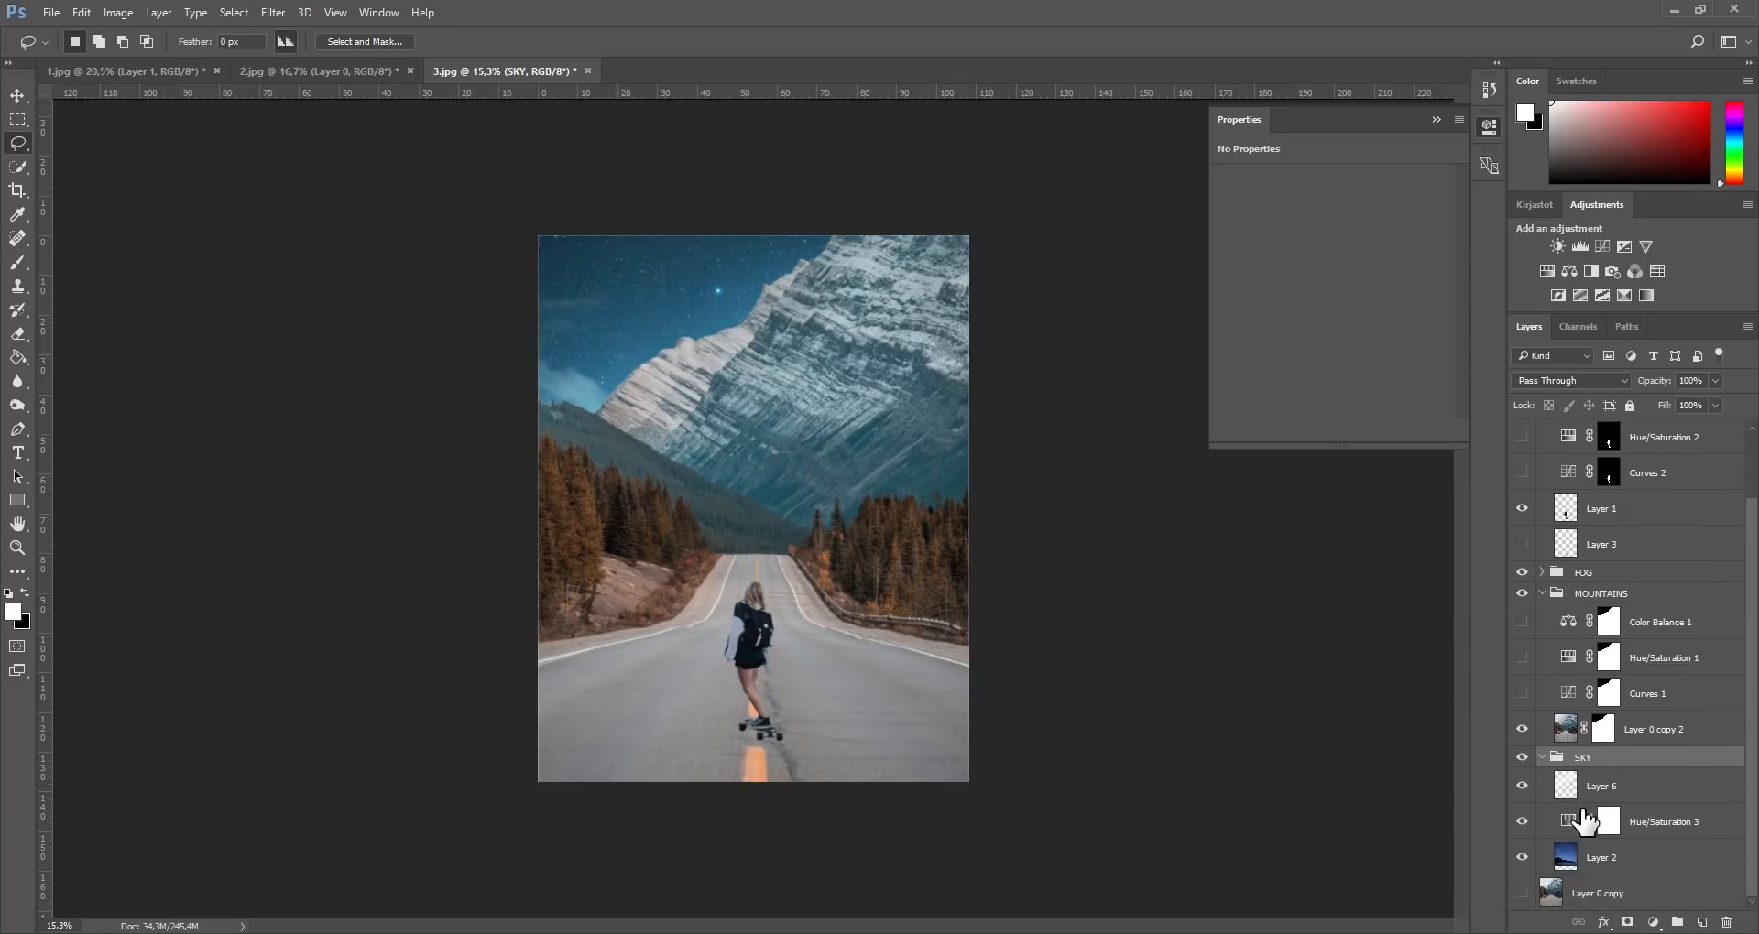
pyautogui.click(1522, 786)
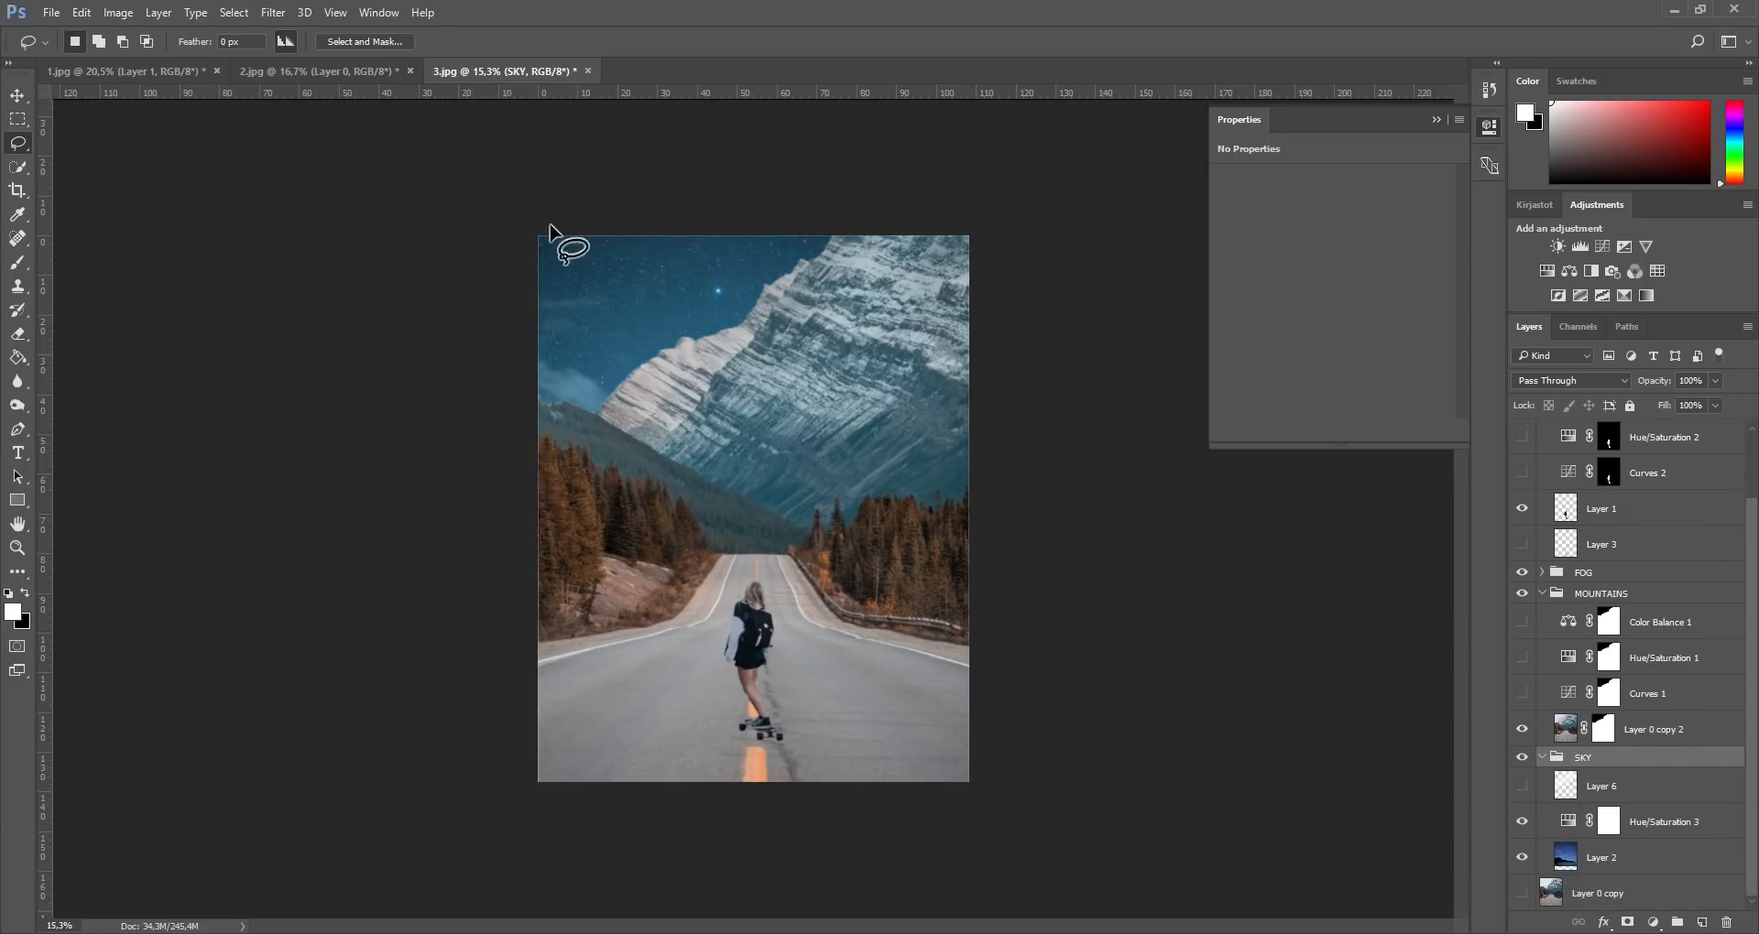
pyautogui.click(1522, 822)
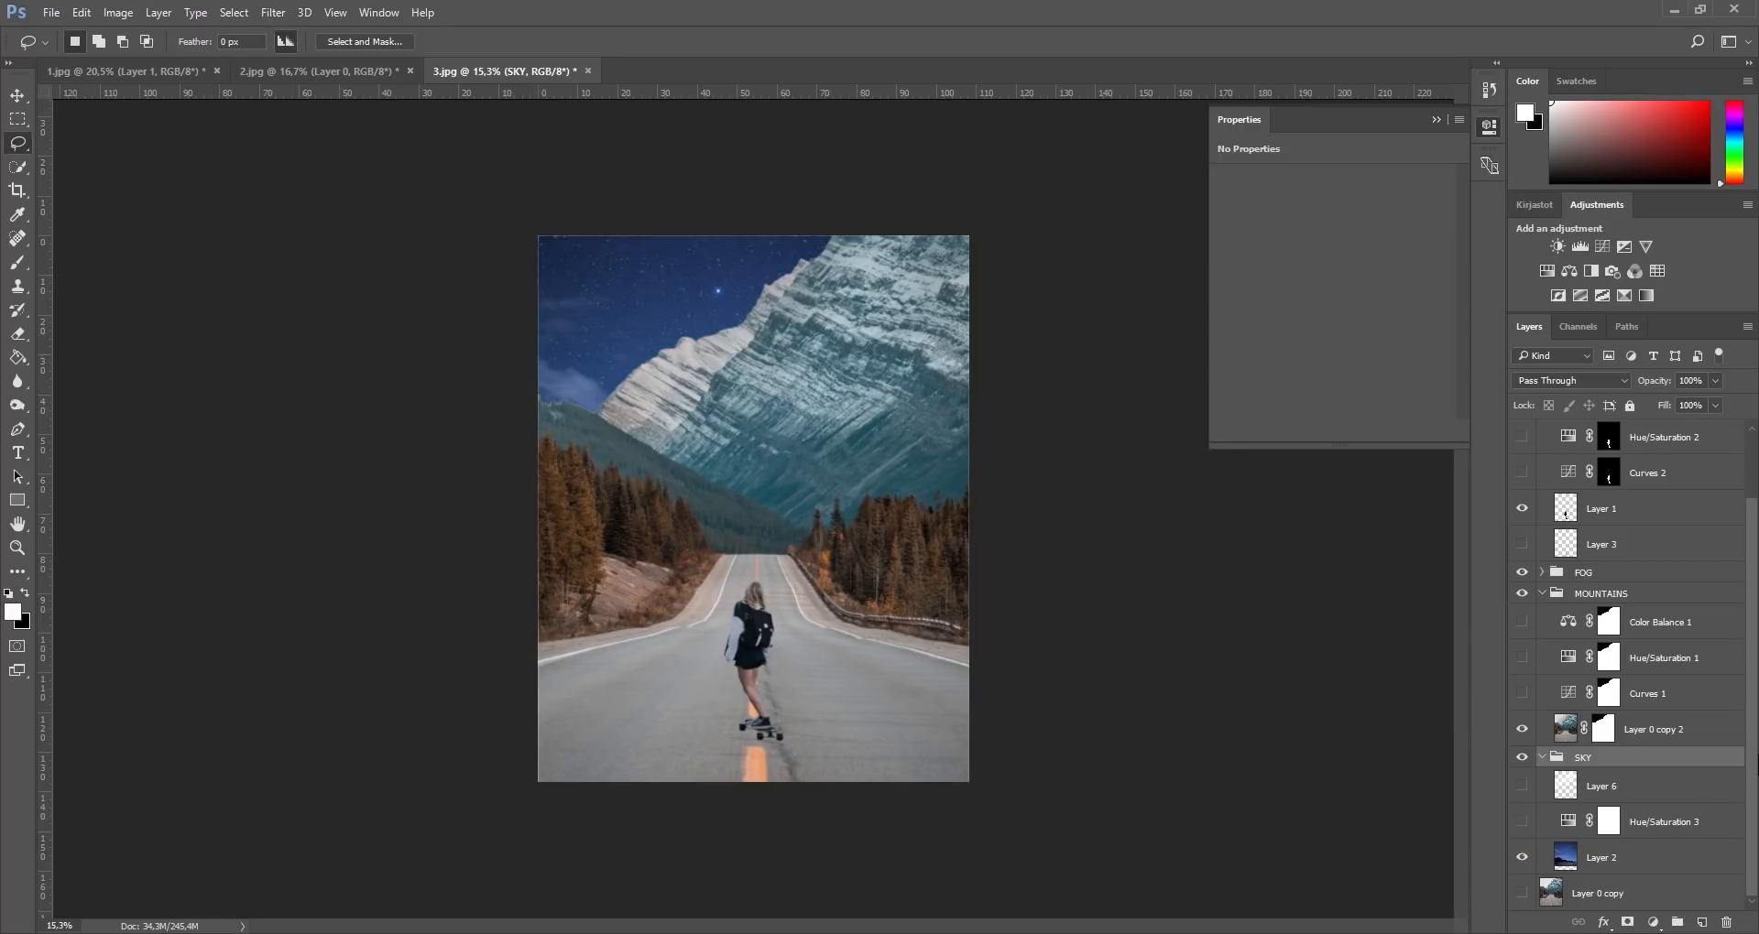
# Step: Toggle Layer 0 copy 2 and show the hidden layers in the SKY, MOUNTAINS and GIRL groups again
pyautogui.click(1521, 728)
pyautogui.moveTo(1527, 829); pyautogui.dragTo(1525, 556)
pyautogui.click(1523, 546)
pyautogui.click(1522, 475)
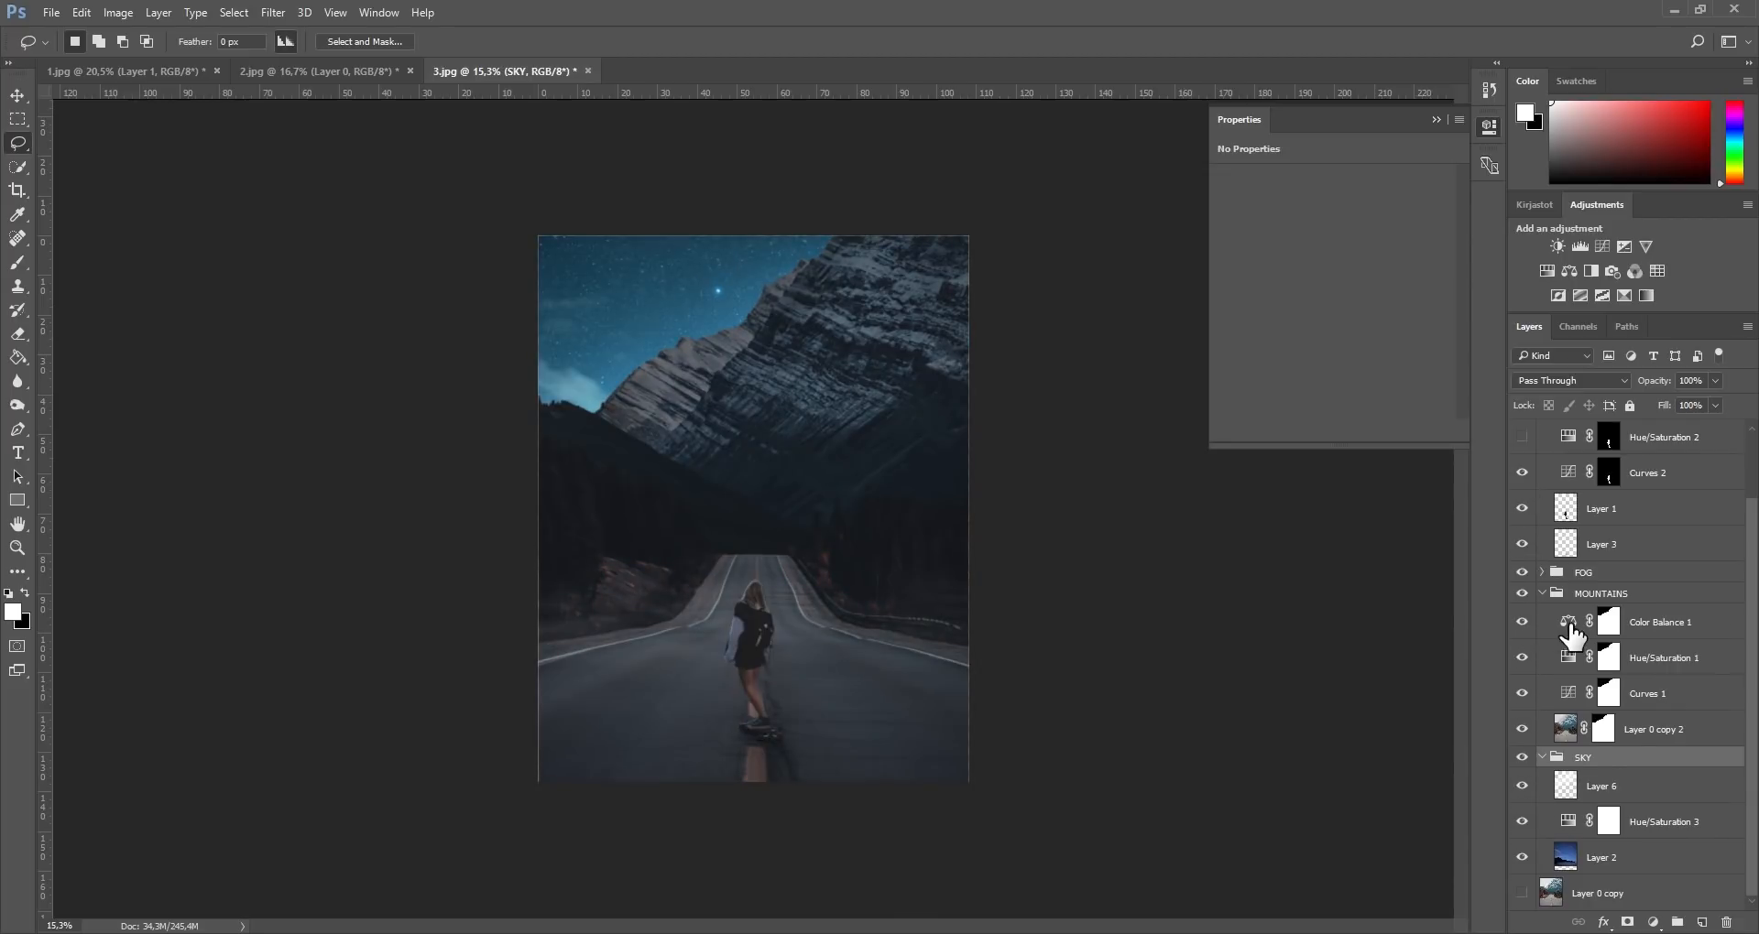
pyautogui.scroll(3, 1568, 625)
pyautogui.click(1522, 480)
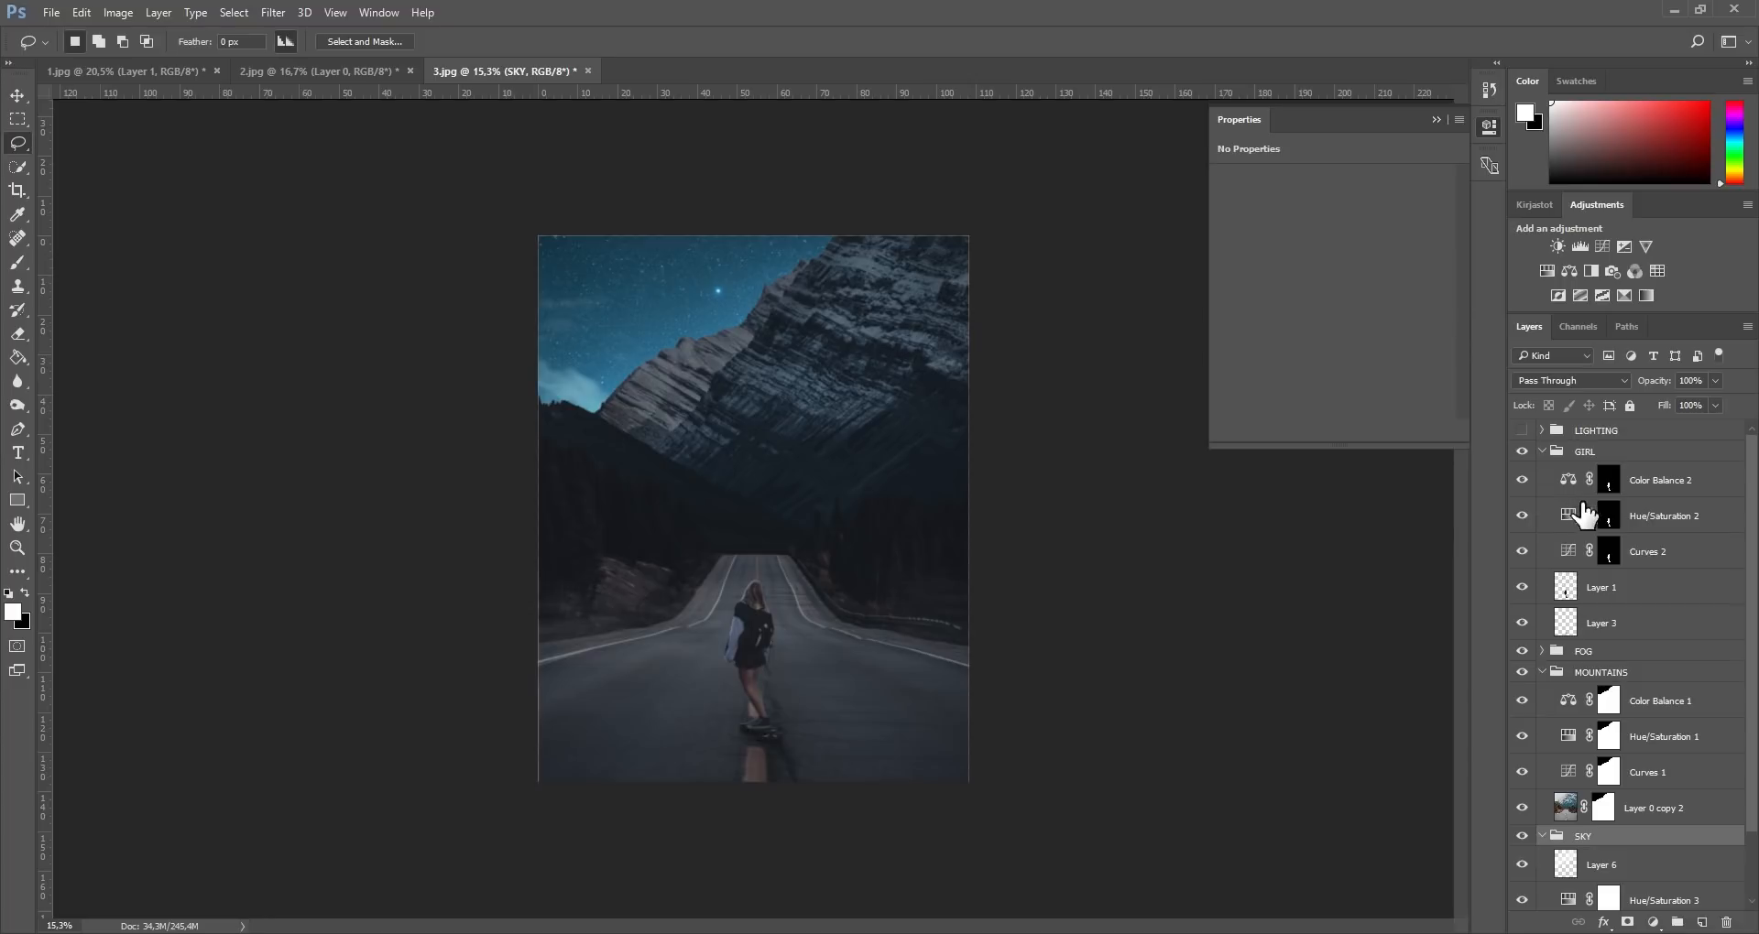
# Step: Show the LIGHTING group again and toggle Curves 2 in the GIRL group to compare its effect
pyautogui.click(1522, 430)
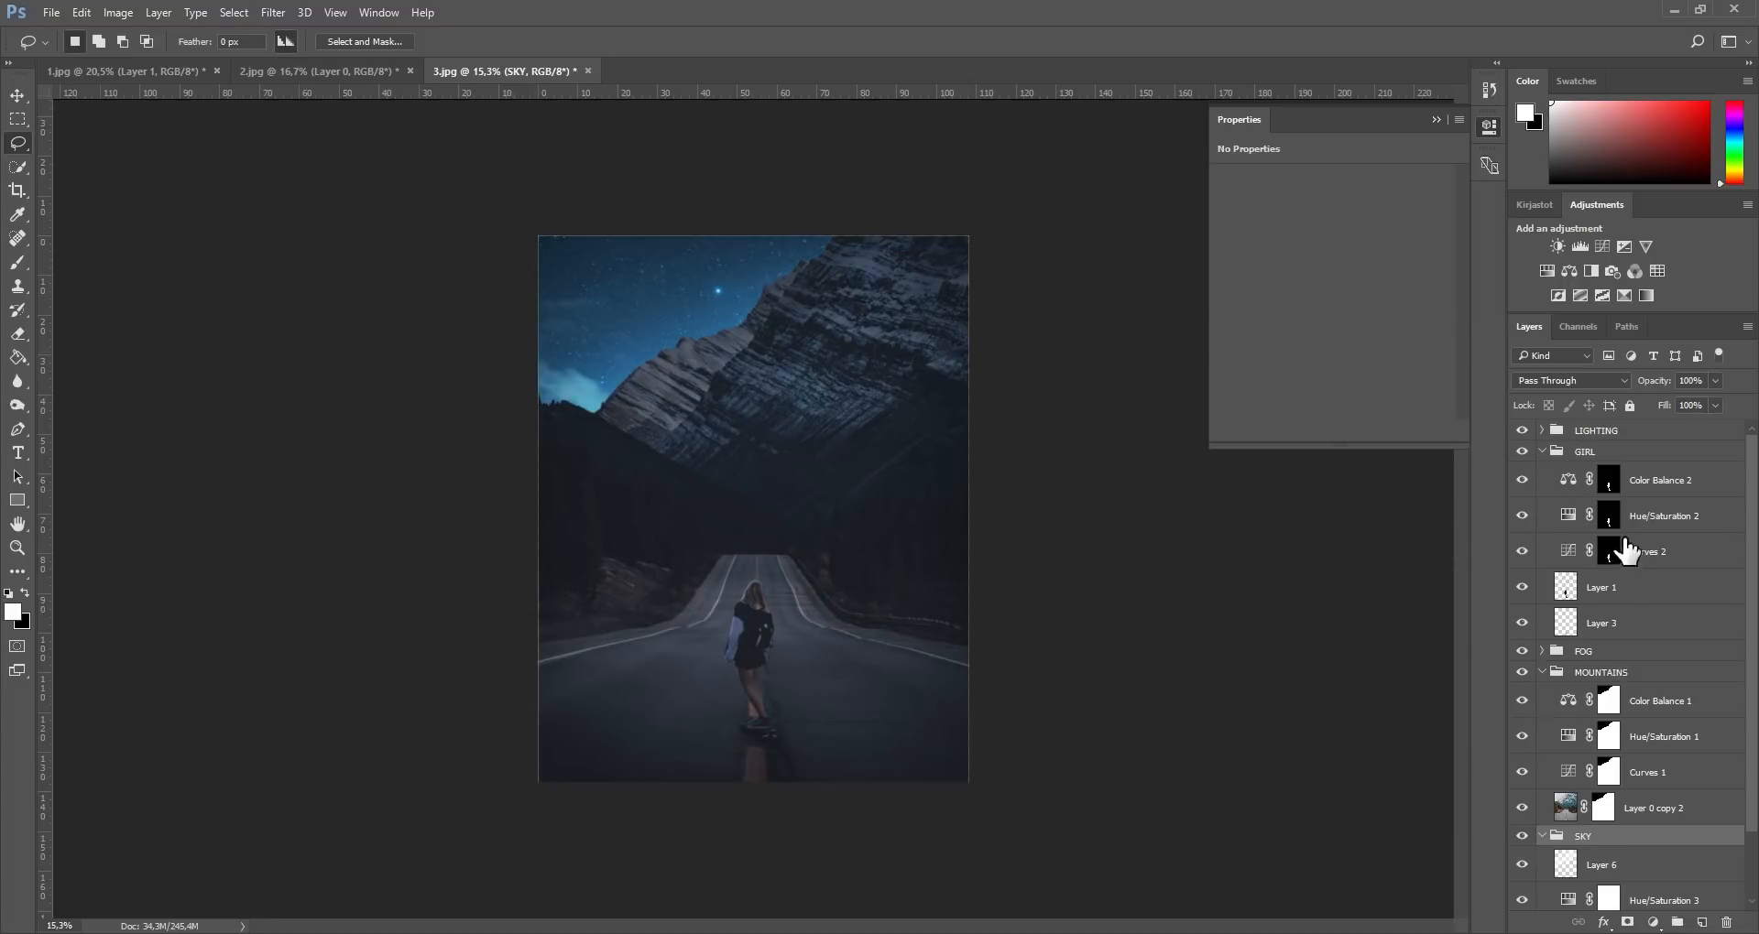
pyautogui.click(1521, 552)
pyautogui.click(1522, 552)
pyautogui.scroll(-2, 705, 632)
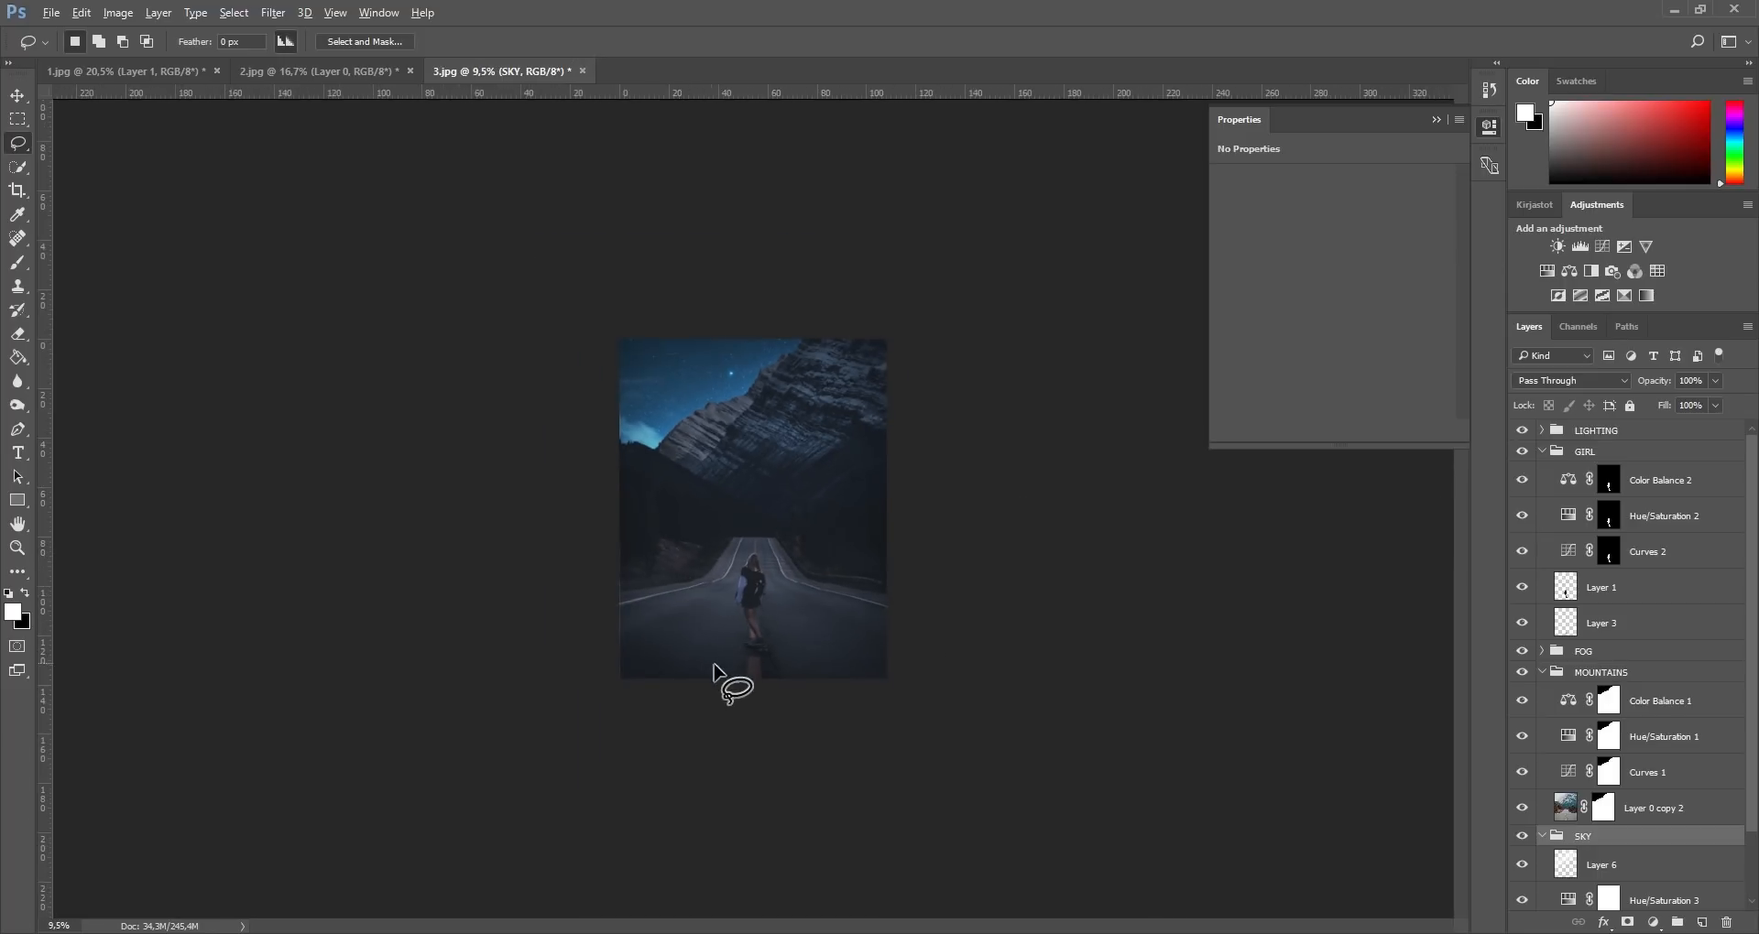
pyautogui.scroll(3, 746, 700)
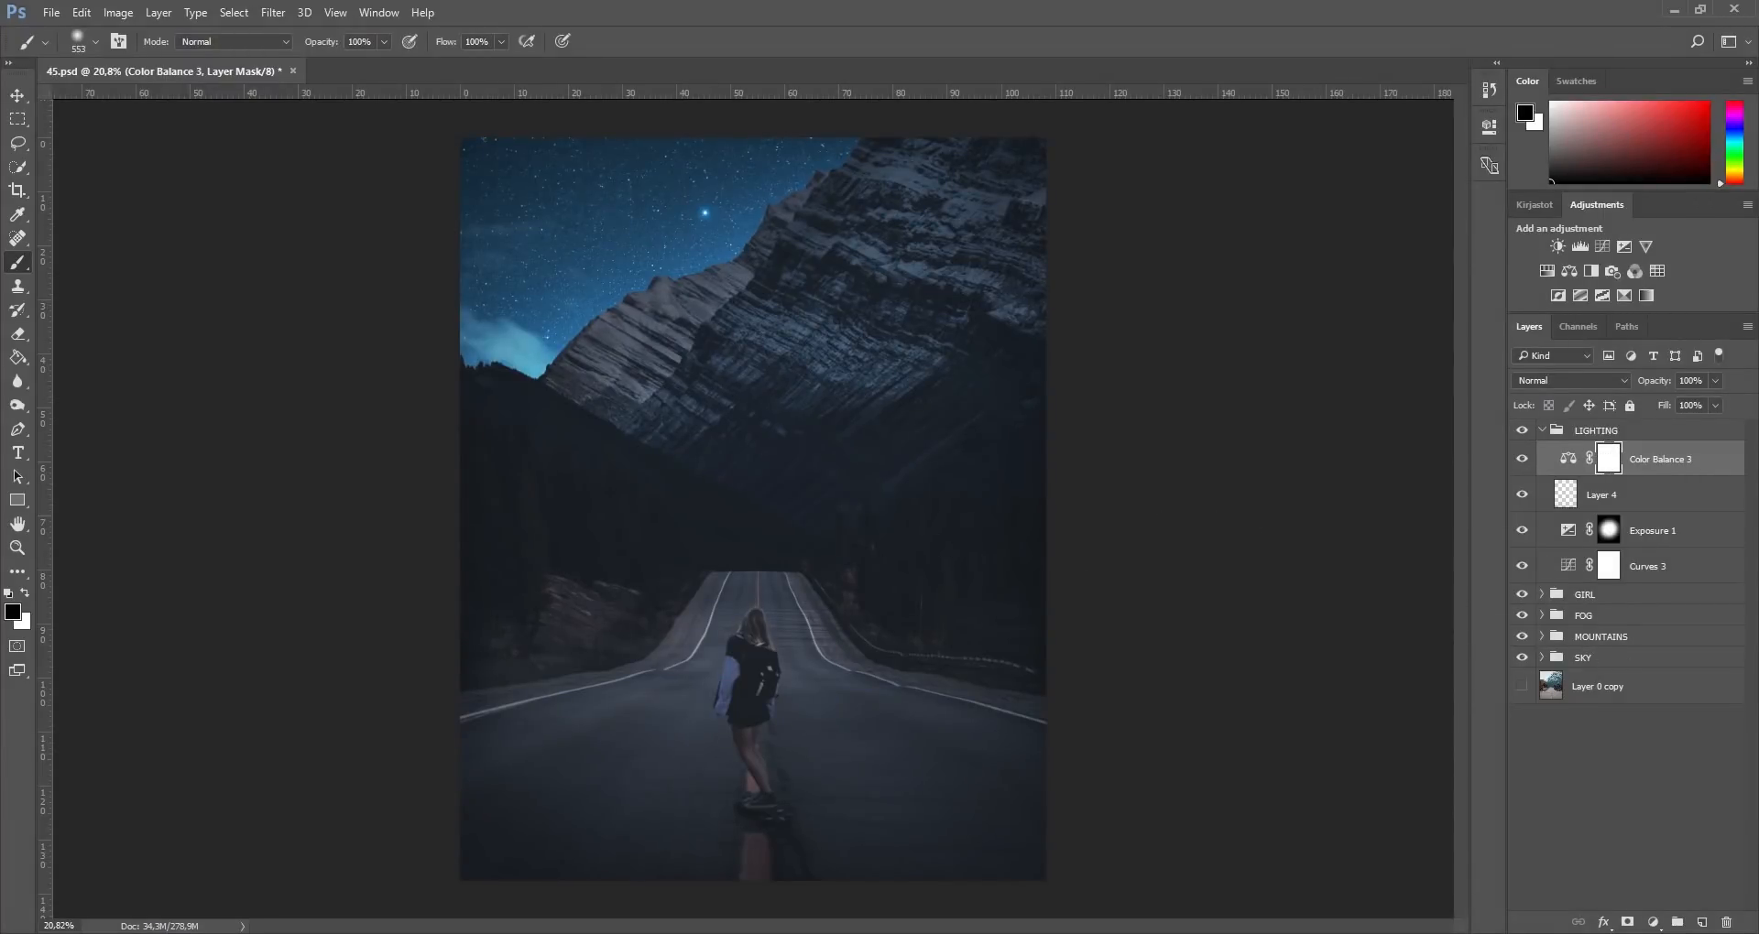
# Step: Add a new layer above Color Balance 3, set its blend mode to Overlay and prepare a white brush with 10% flow
pyautogui.click(1702, 923)
pyautogui.press('x')
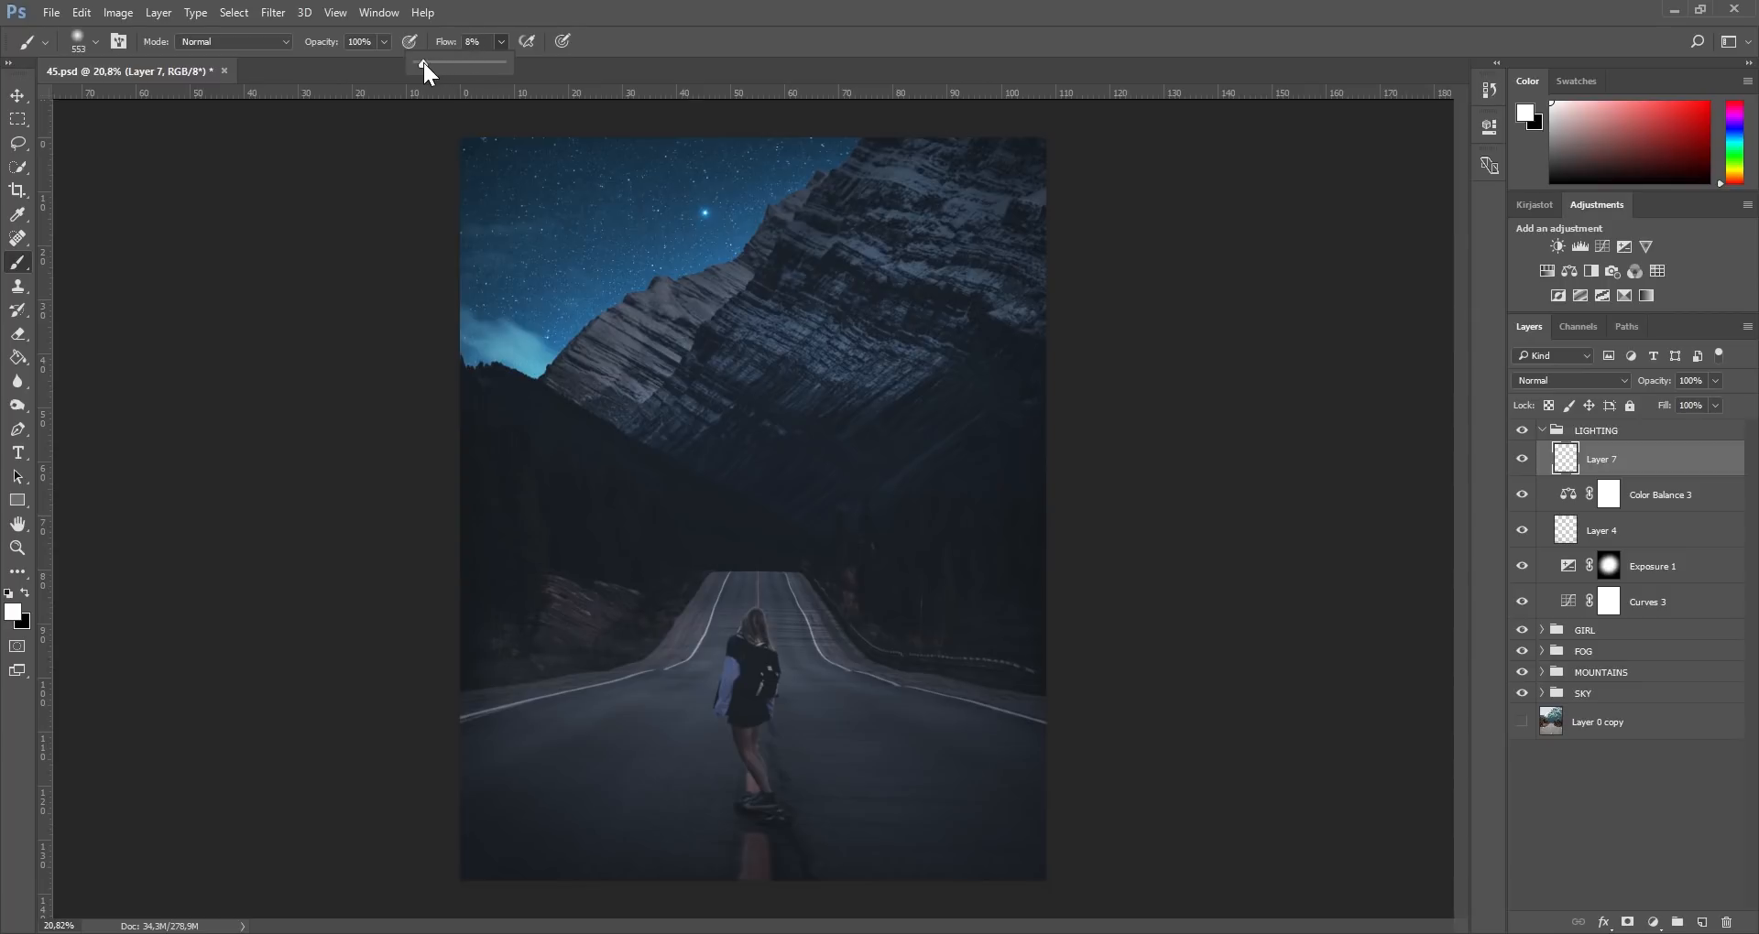
pyautogui.moveTo(703, 456); pyautogui.dragTo(754, 455)
pyautogui.click(1567, 380)
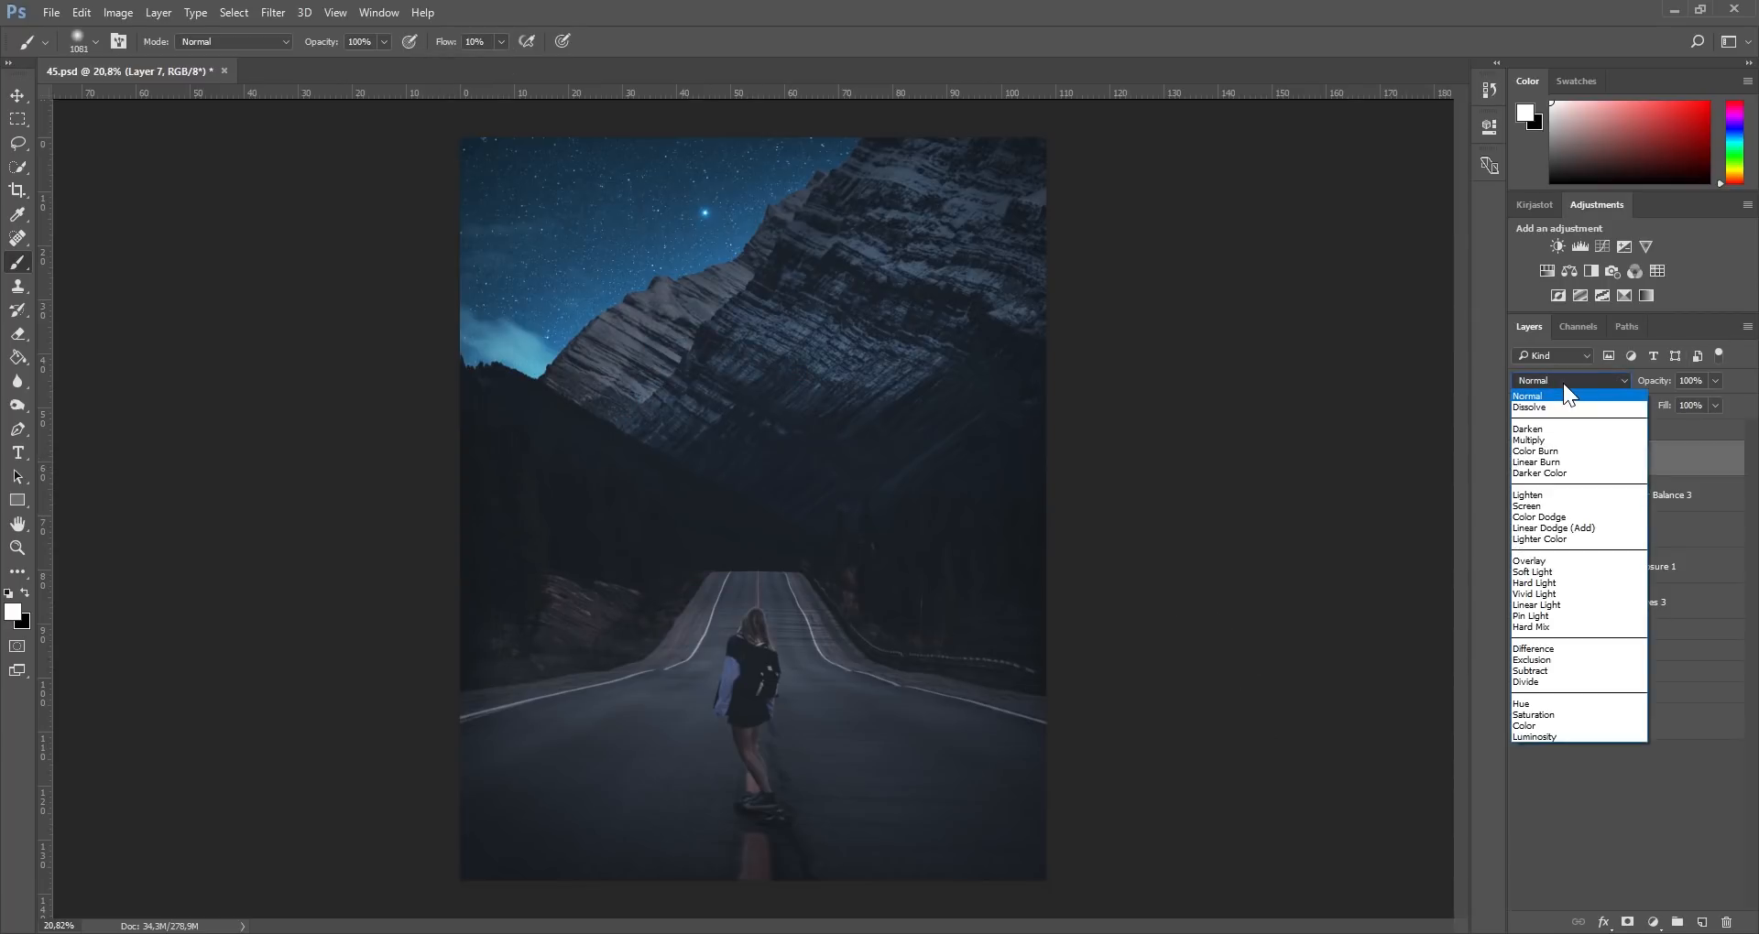
pyautogui.click(1542, 569)
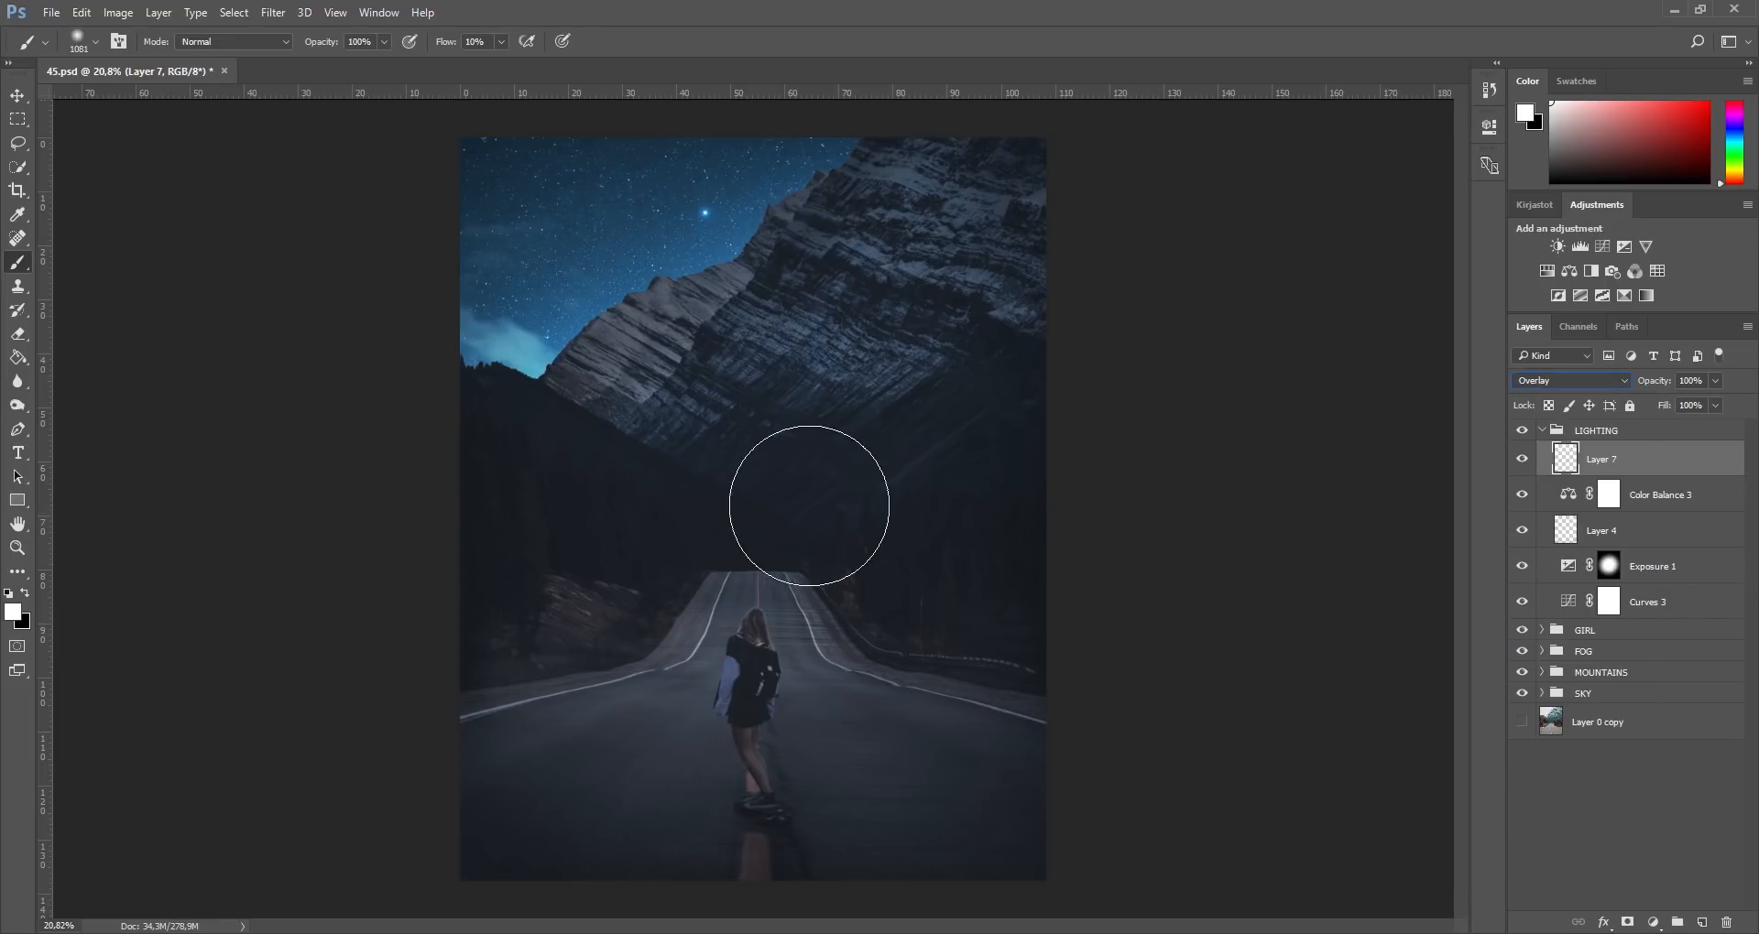
# Step: Brighten the valley above the road on the Overlay layer with a soft white dab from a 1994 px brush
pyautogui.moveTo(820, 504)
pyautogui.mouseDown()
pyautogui.moveTo(899, 546)
pyautogui.moveTo(870, 545)
pyautogui.mouseUp()
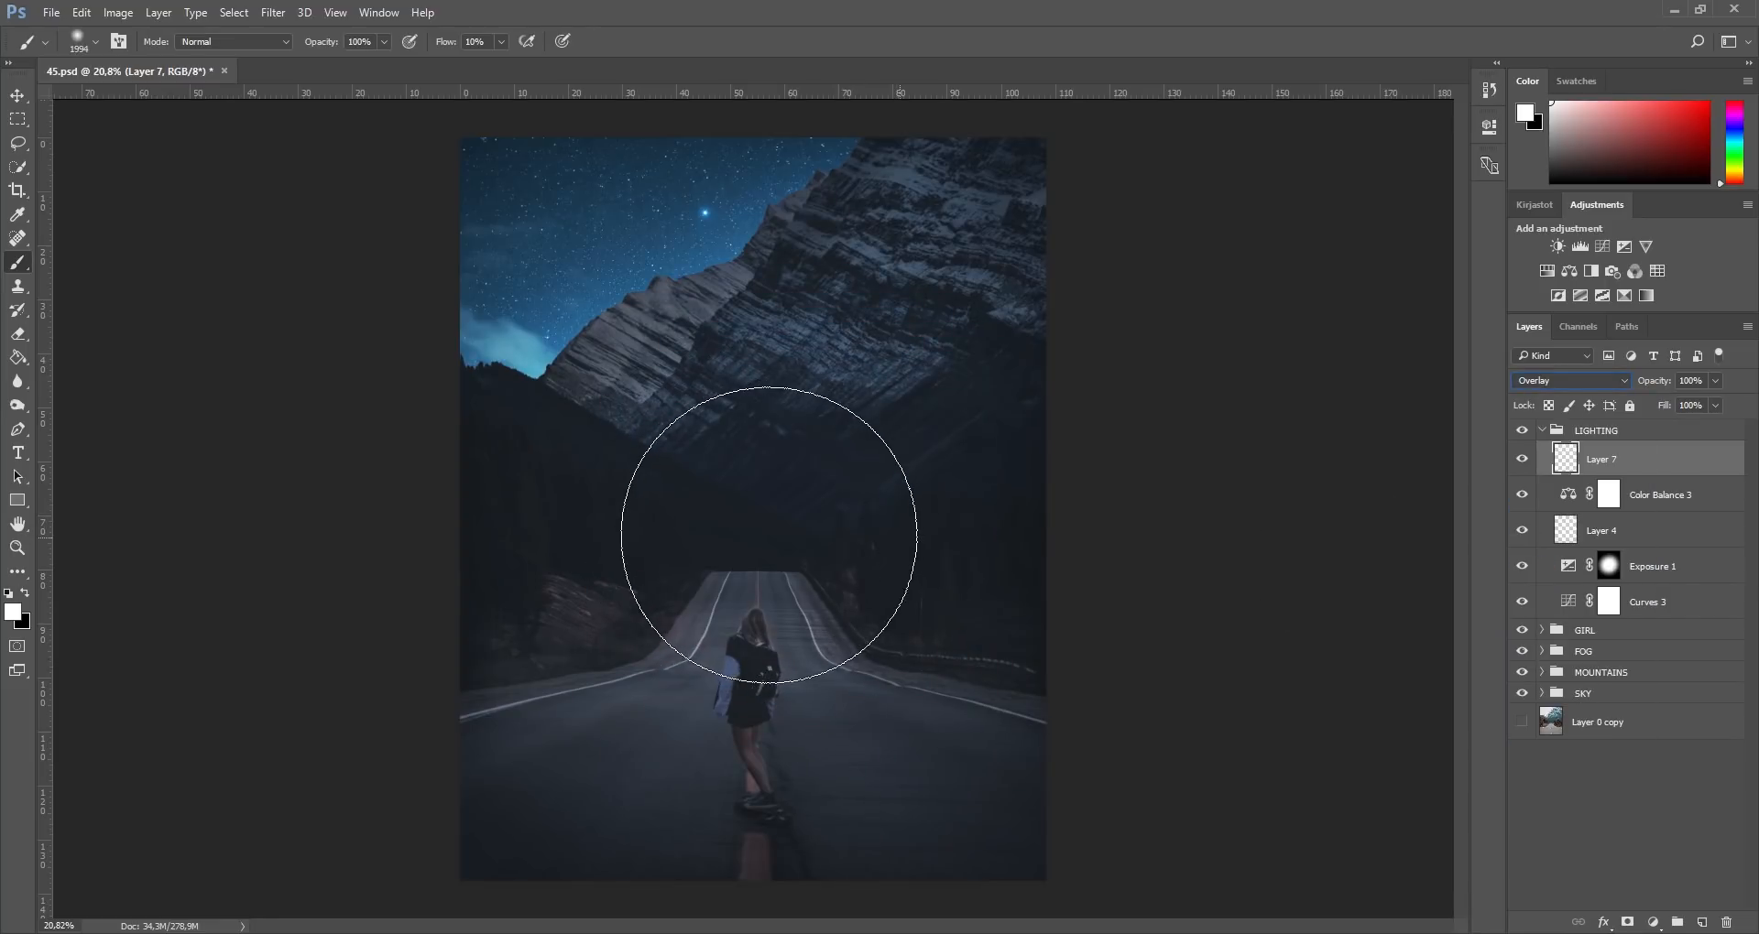
pyautogui.click(754, 530)
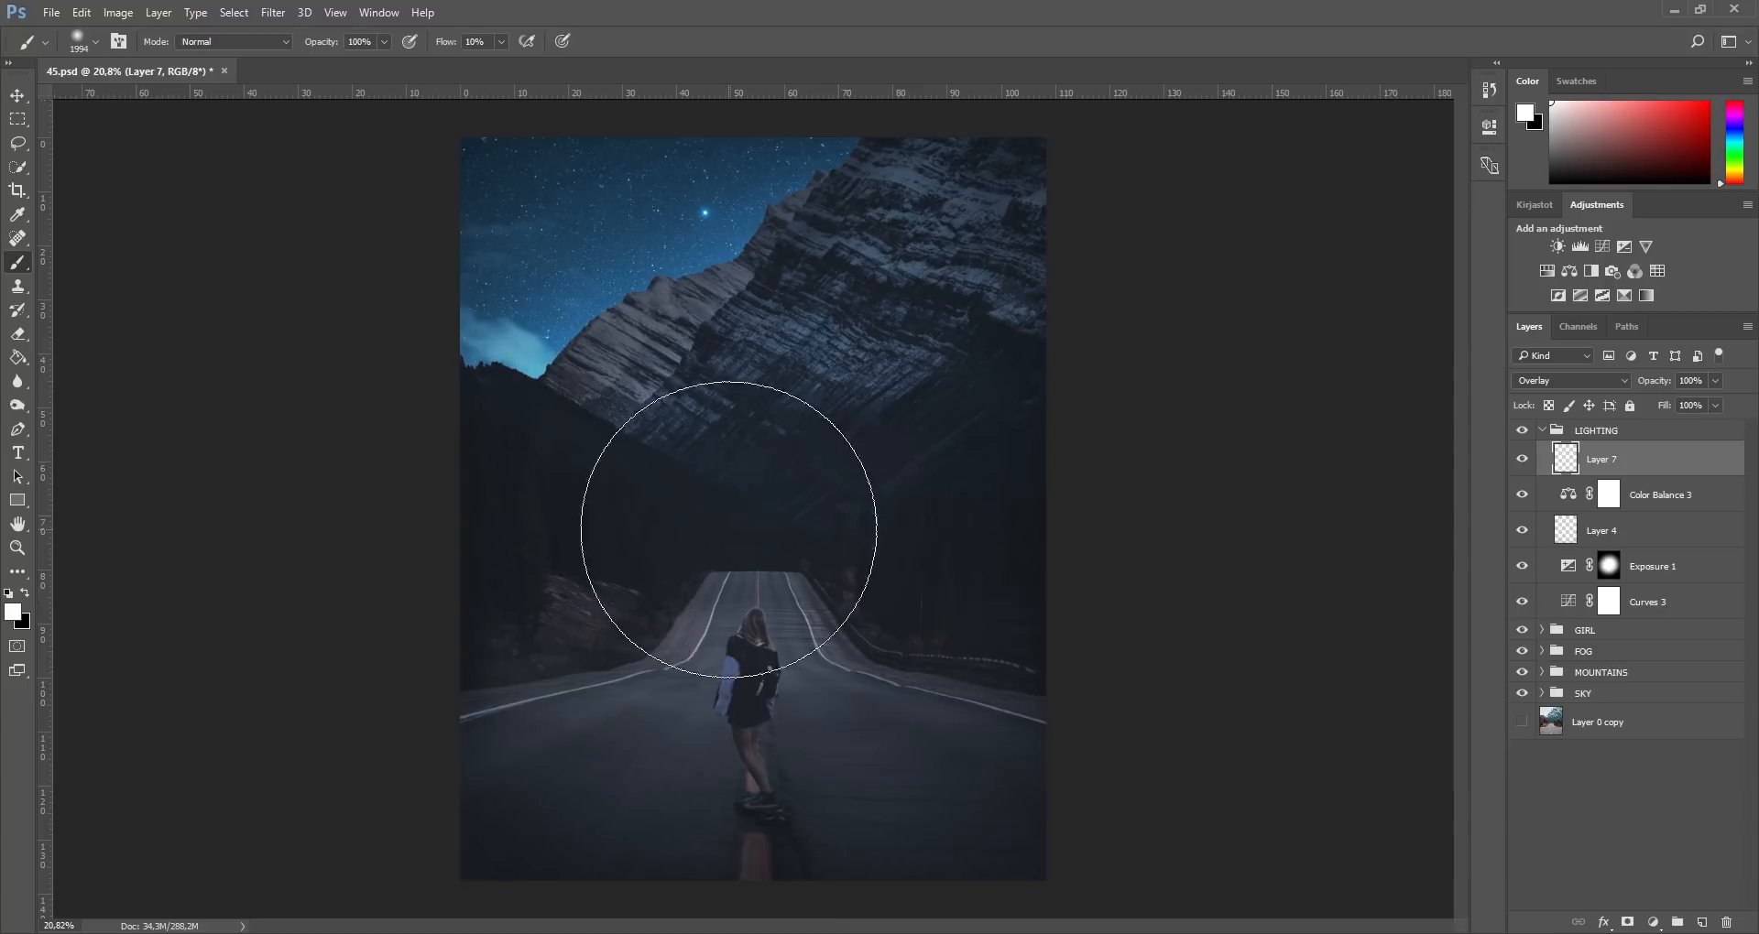
pyautogui.moveTo(791, 572); pyautogui.dragTo(676, 561)
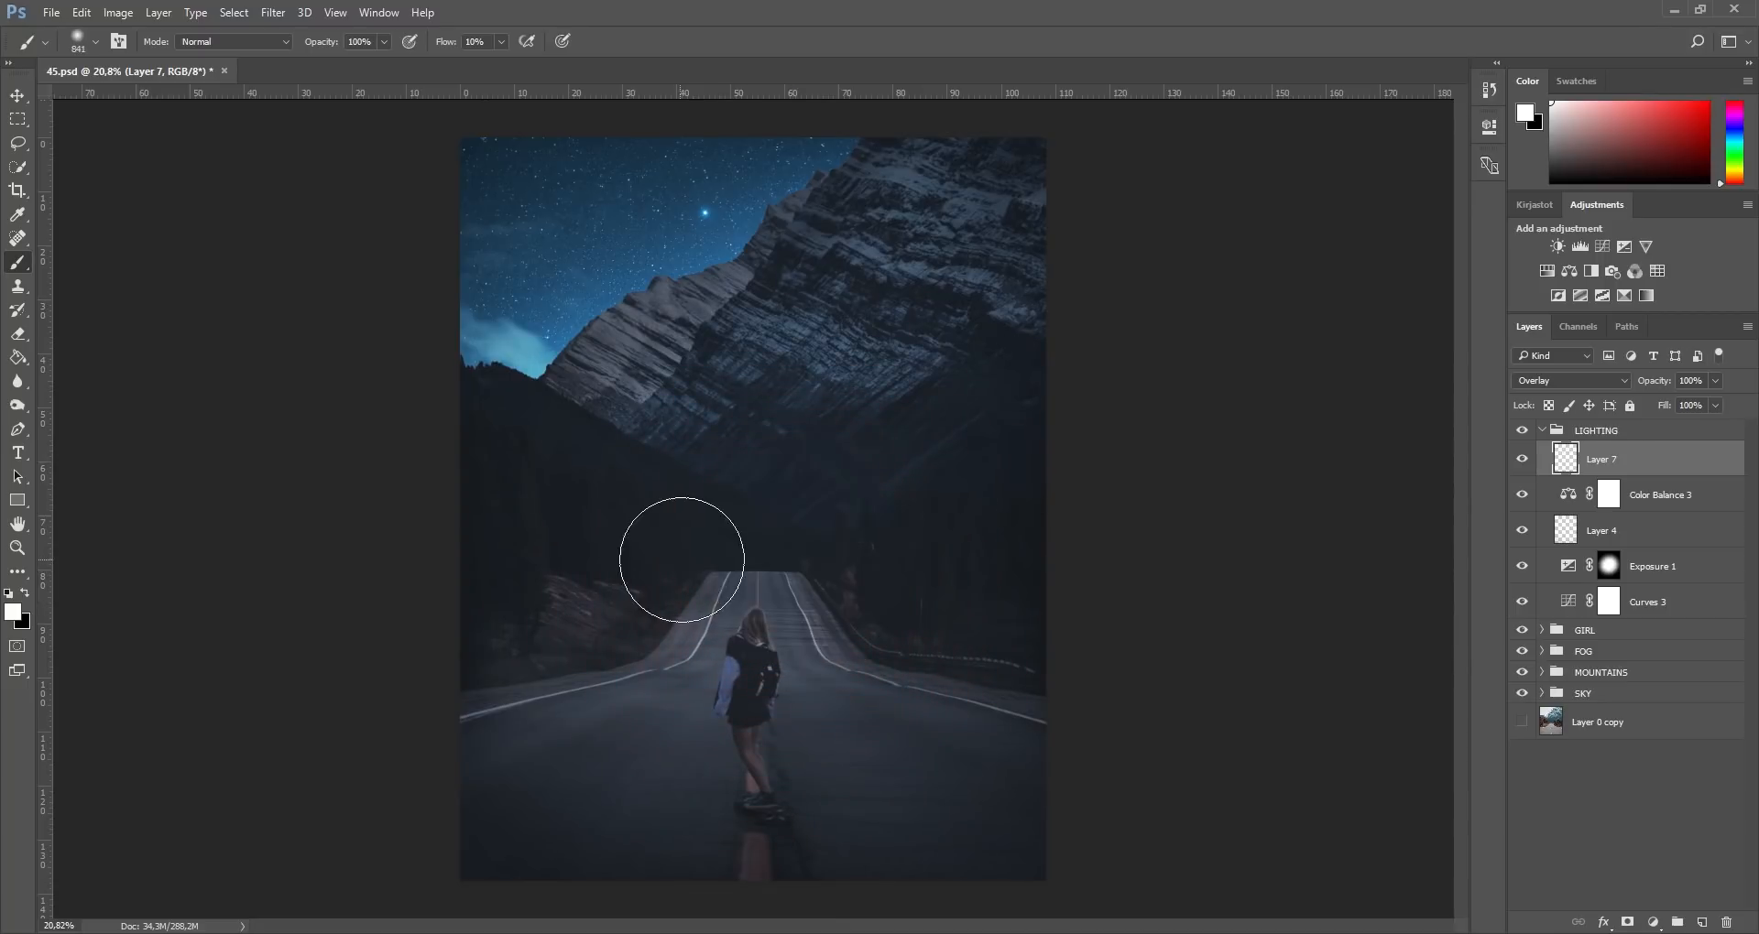
pyautogui.scroll(-5, 983, 697)
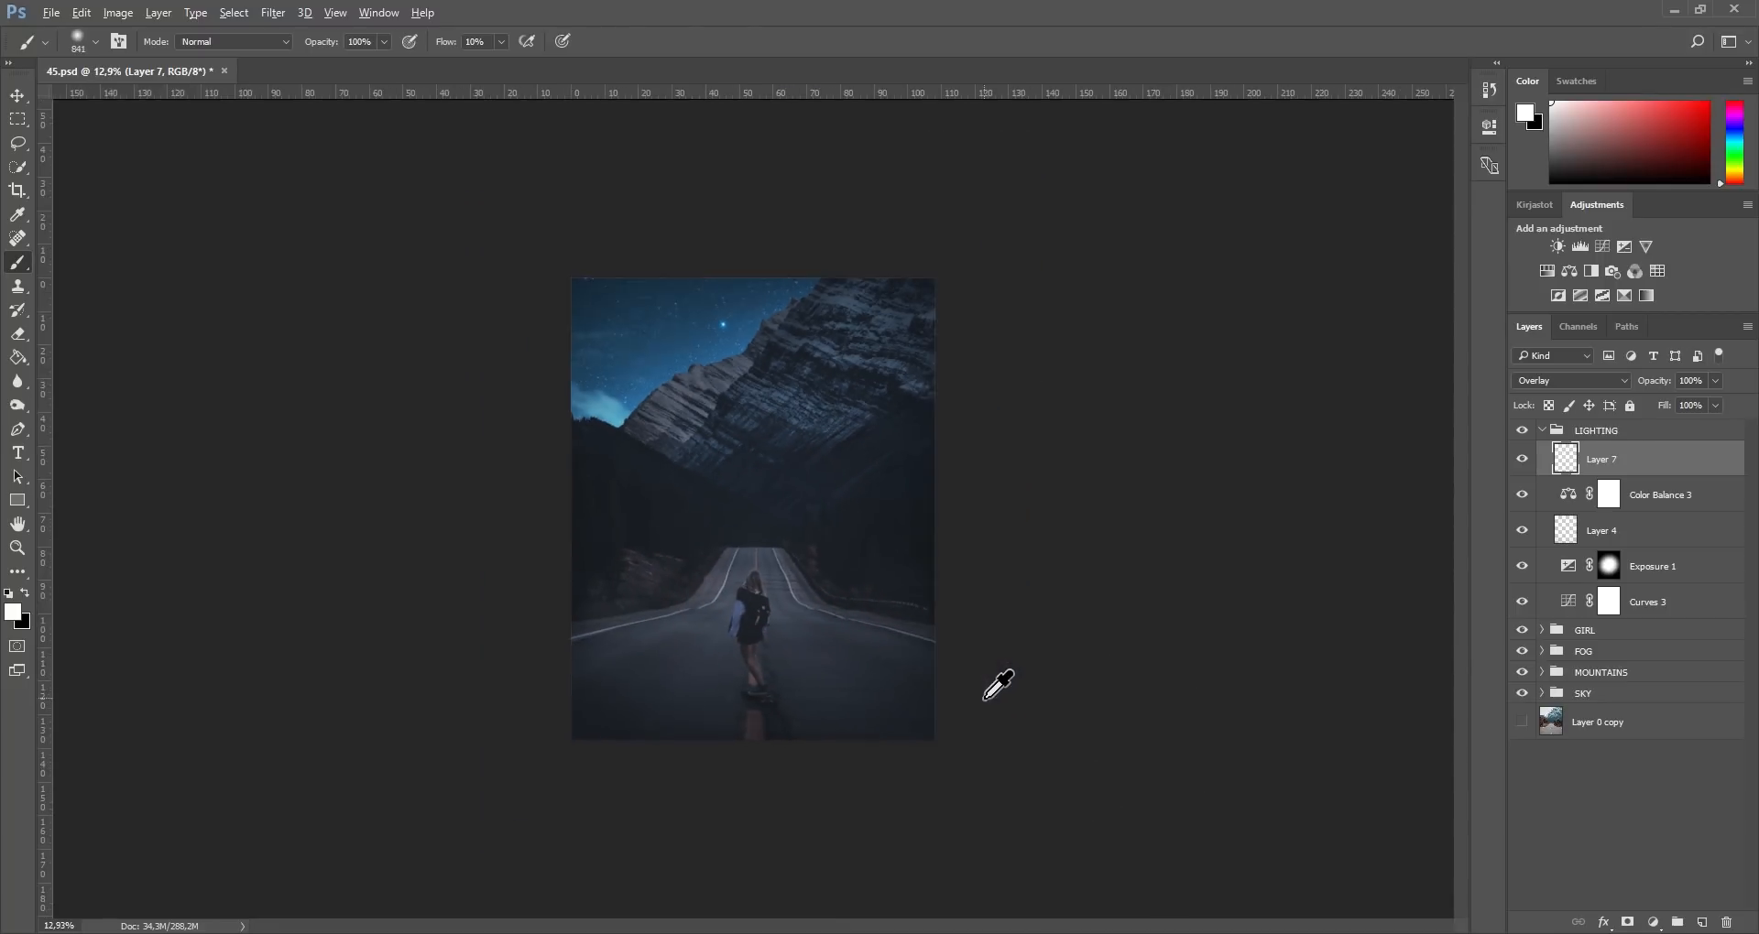
pyautogui.scroll(2, 954, 710)
# Step: Toggle the visibility of Layer 7 to compare the image with and without the painted light
pyautogui.click(1524, 459)
pyautogui.click(1524, 459)
pyautogui.click(1525, 459)
pyautogui.click(1524, 459)
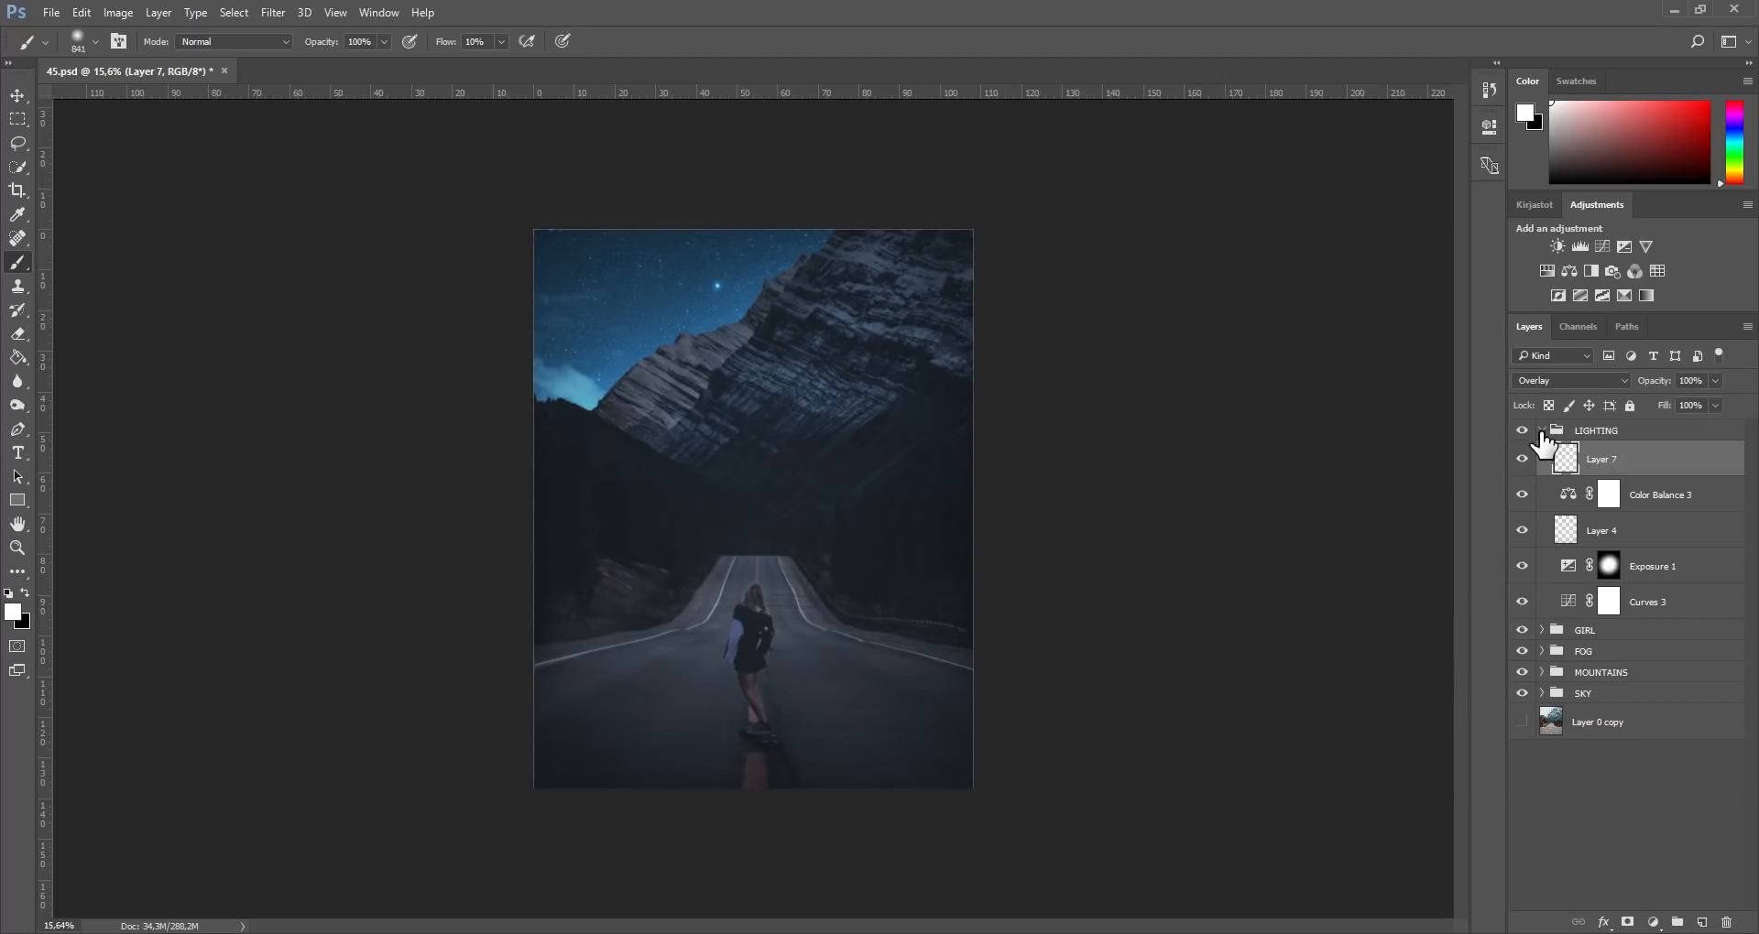
# Step: Collapse the LIGHTING group and toggle its visibility several times to compare the image before and after the lighting
pyautogui.click(1542, 430)
pyautogui.click(1523, 431)
pyautogui.click(1522, 431)
pyautogui.click(1523, 430)
pyautogui.click(1523, 430)
pyautogui.scroll(-3, 508, 603)
pyautogui.scroll(3, 674, 600)
pyautogui.click(1522, 432)
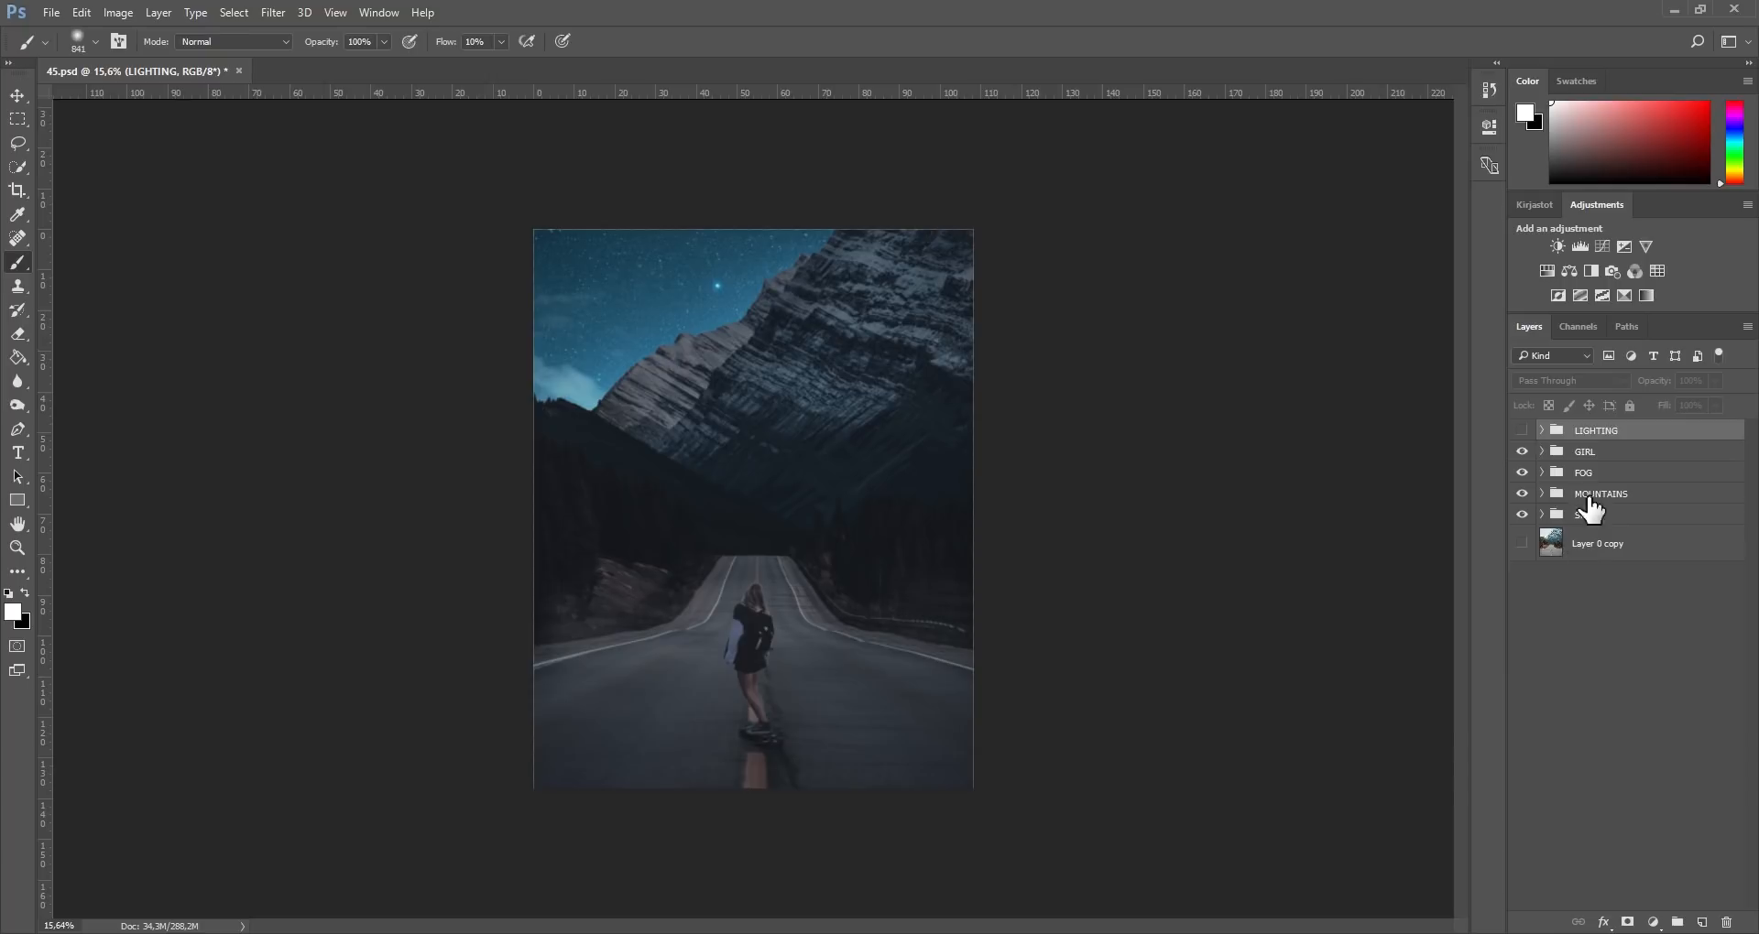
pyautogui.click(1522, 431)
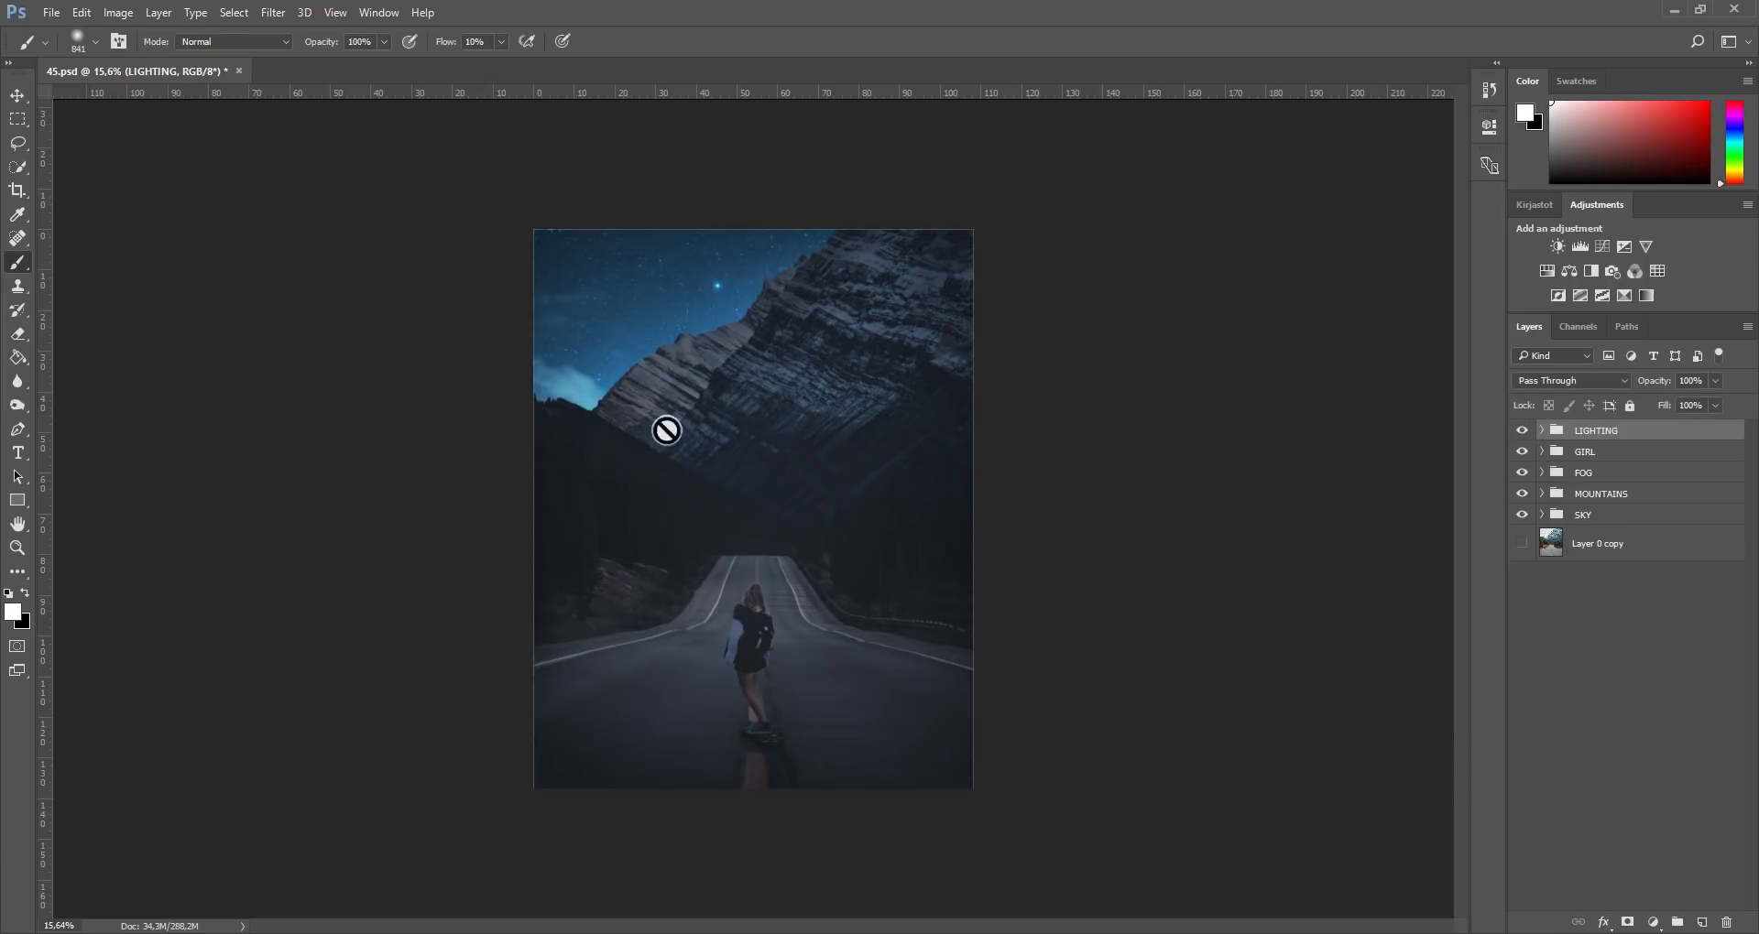
pyautogui.scroll(-1, 793, 594)
pyautogui.scroll(4, 794, 593)
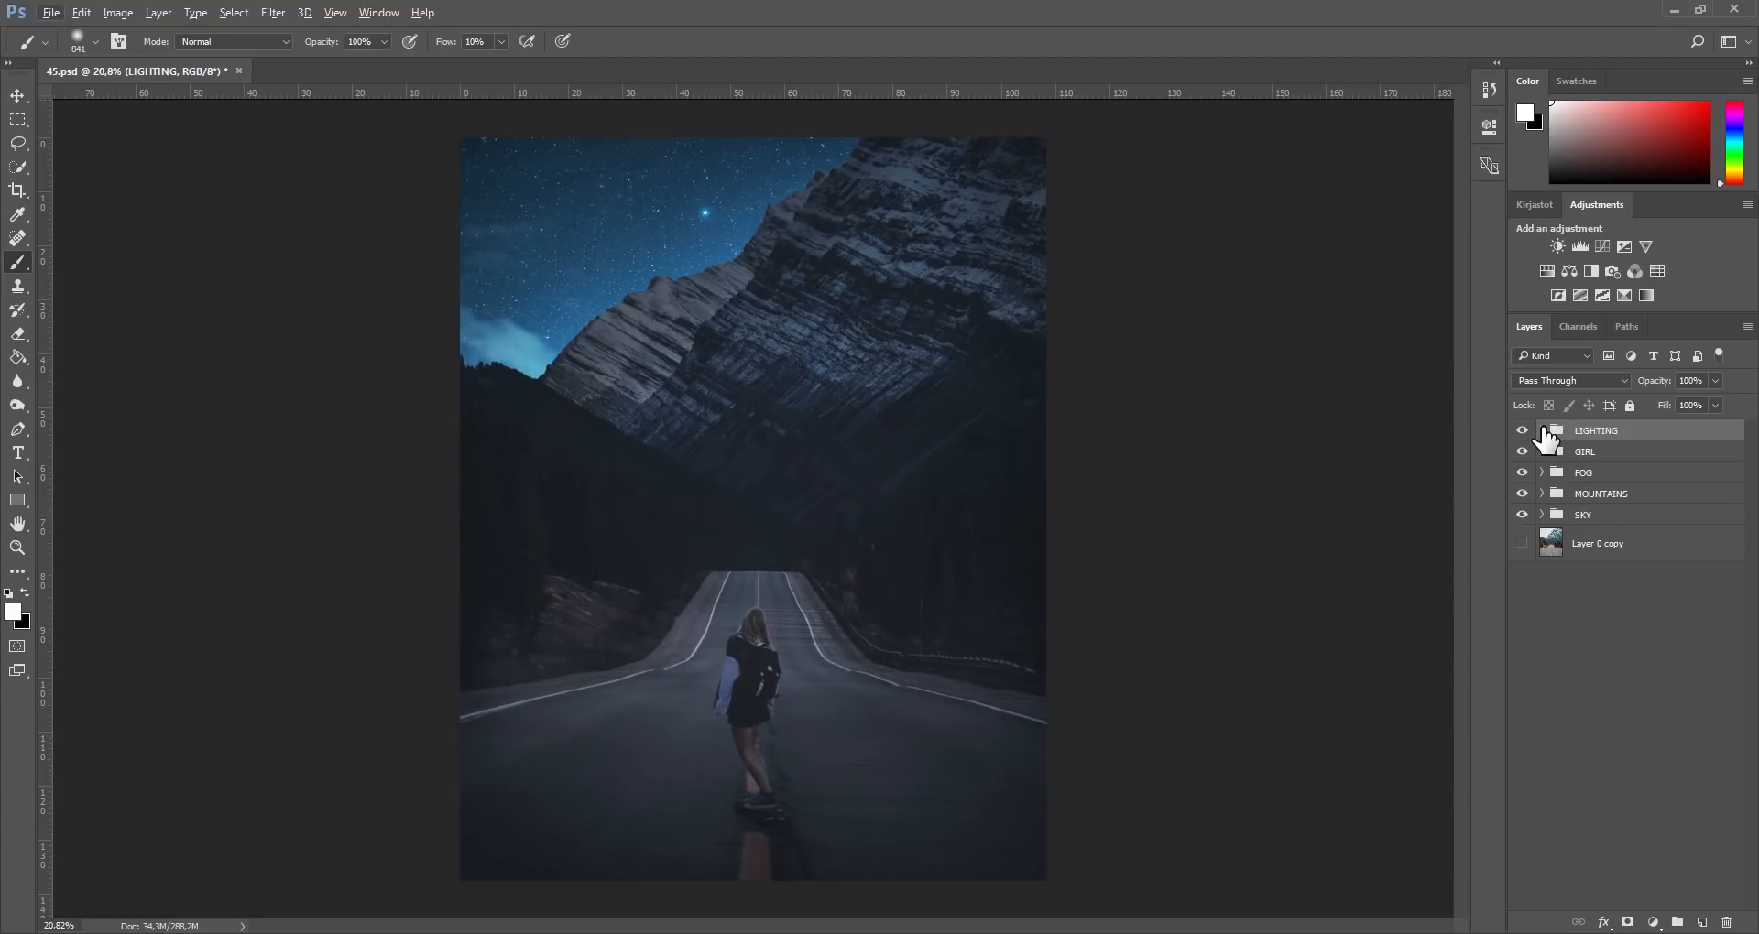
# Step: Expand the LIGHTING group and toggle Curves 3 to compare its darkening effect
pyautogui.click(1542, 430)
pyautogui.click(1523, 602)
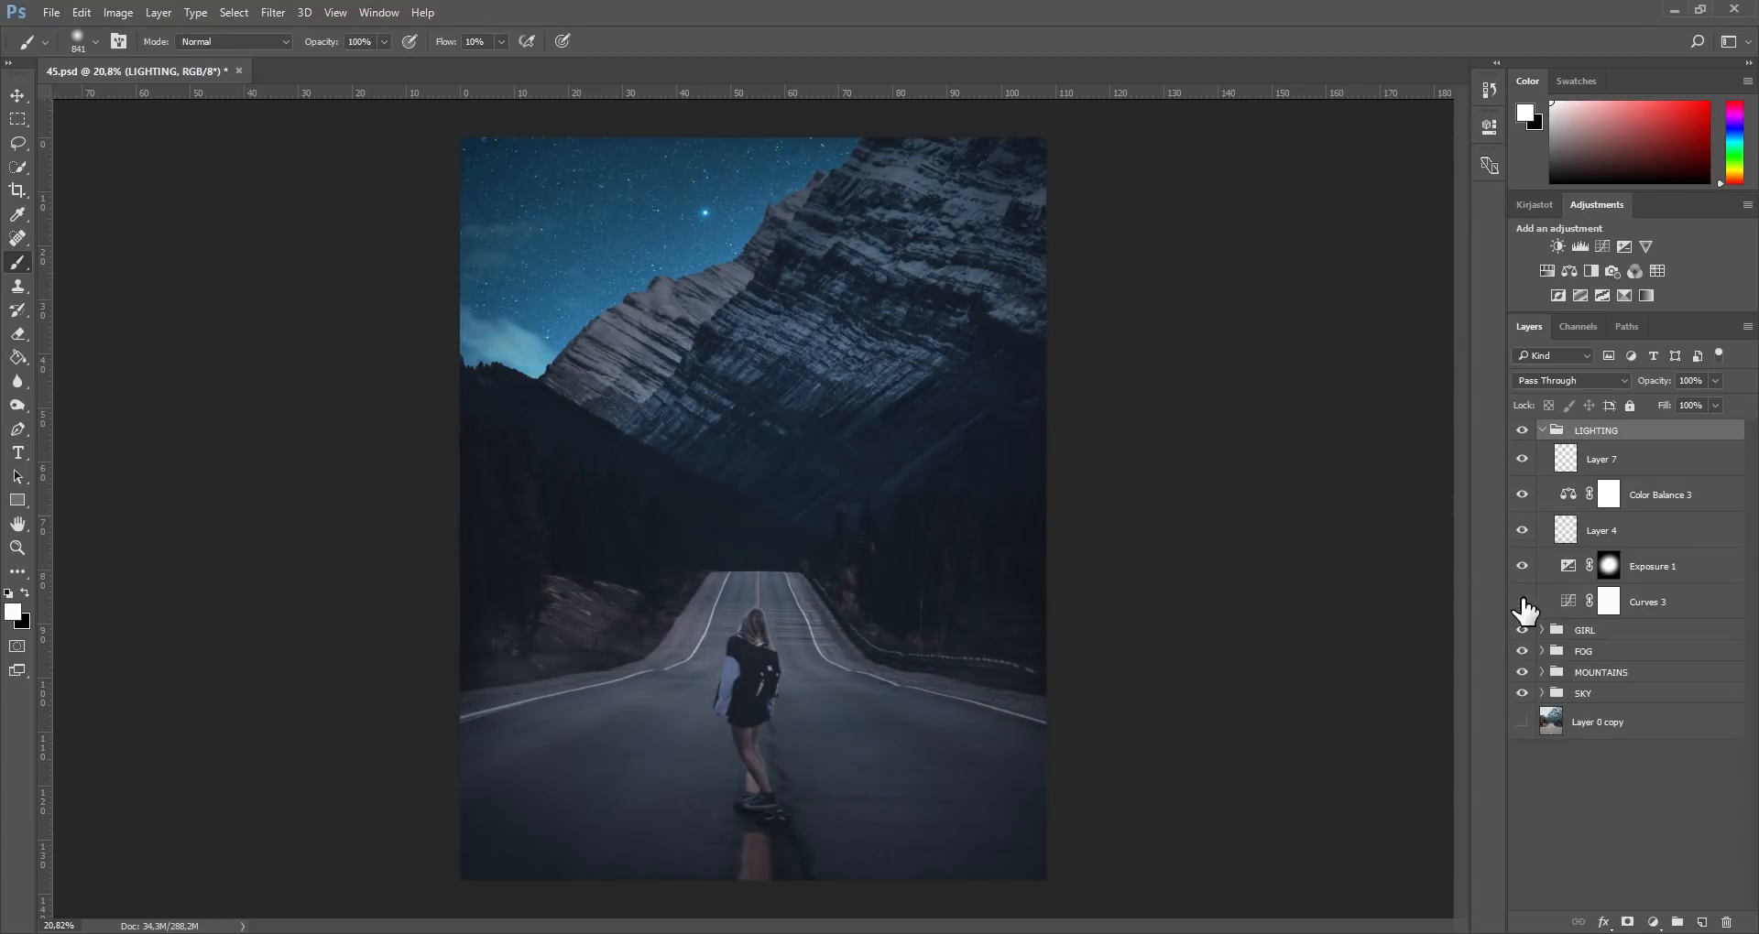
pyautogui.click(1523, 602)
pyautogui.click(1522, 602)
pyautogui.click(1522, 602)
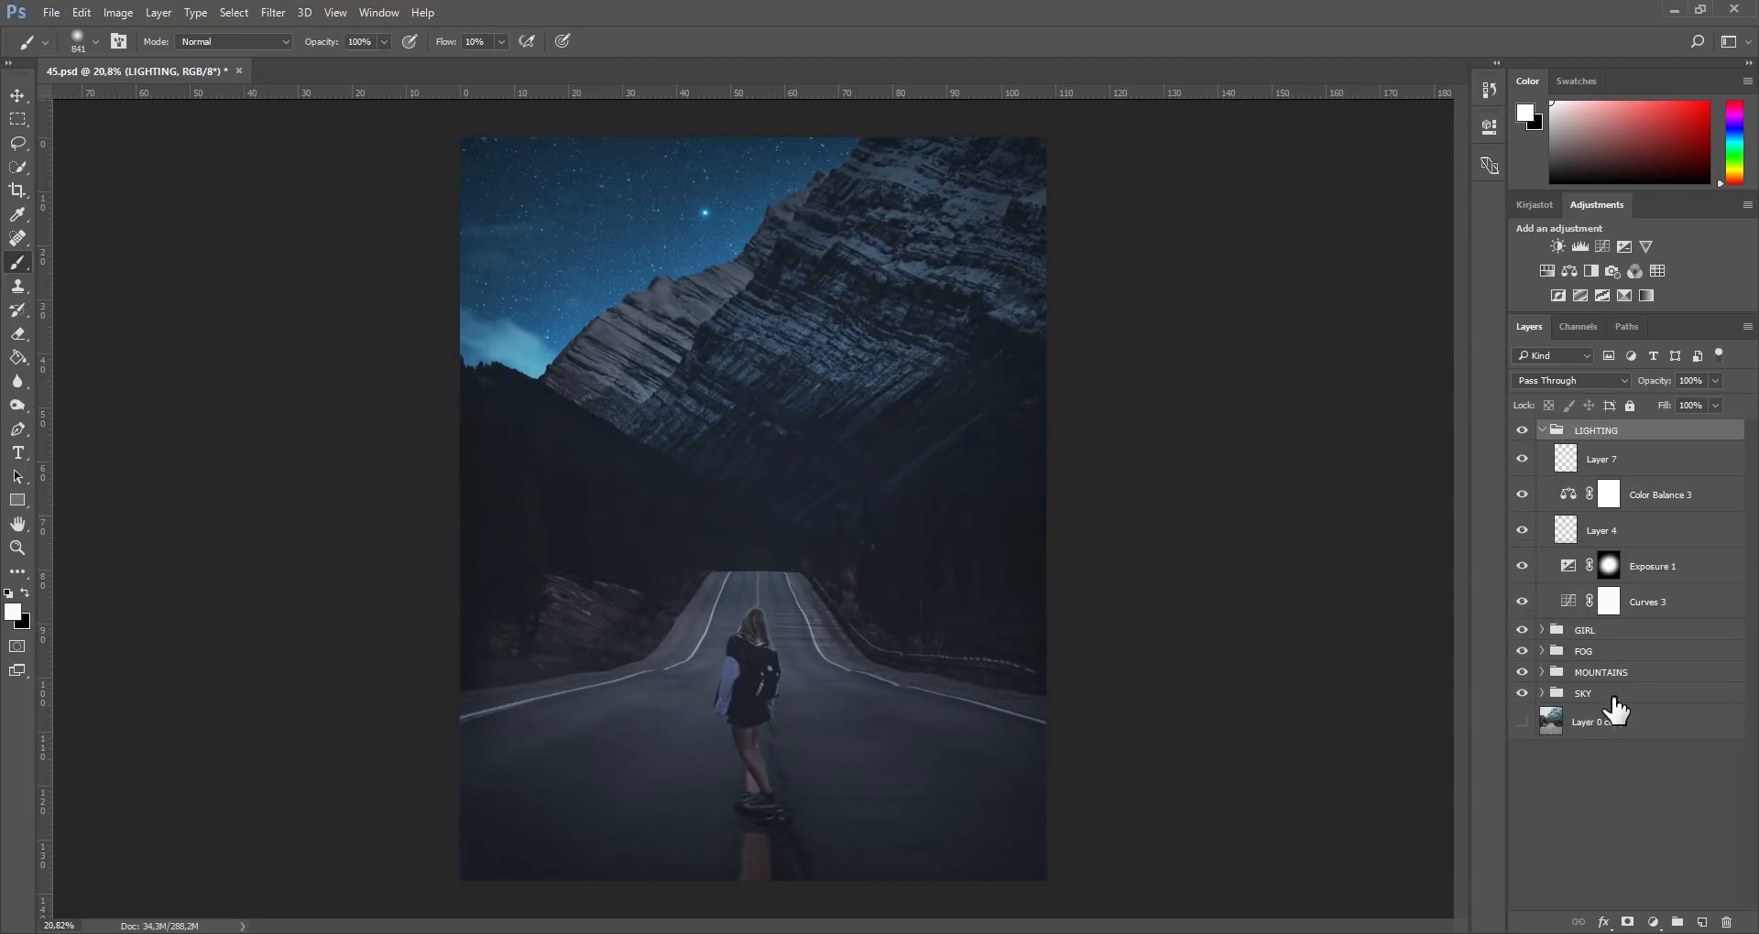
# Step: Paint soft black on the Curves 3 mask at 10% flow over the valley and road horizon, undoing the first 2234 px dab
pyautogui.click(1610, 608)
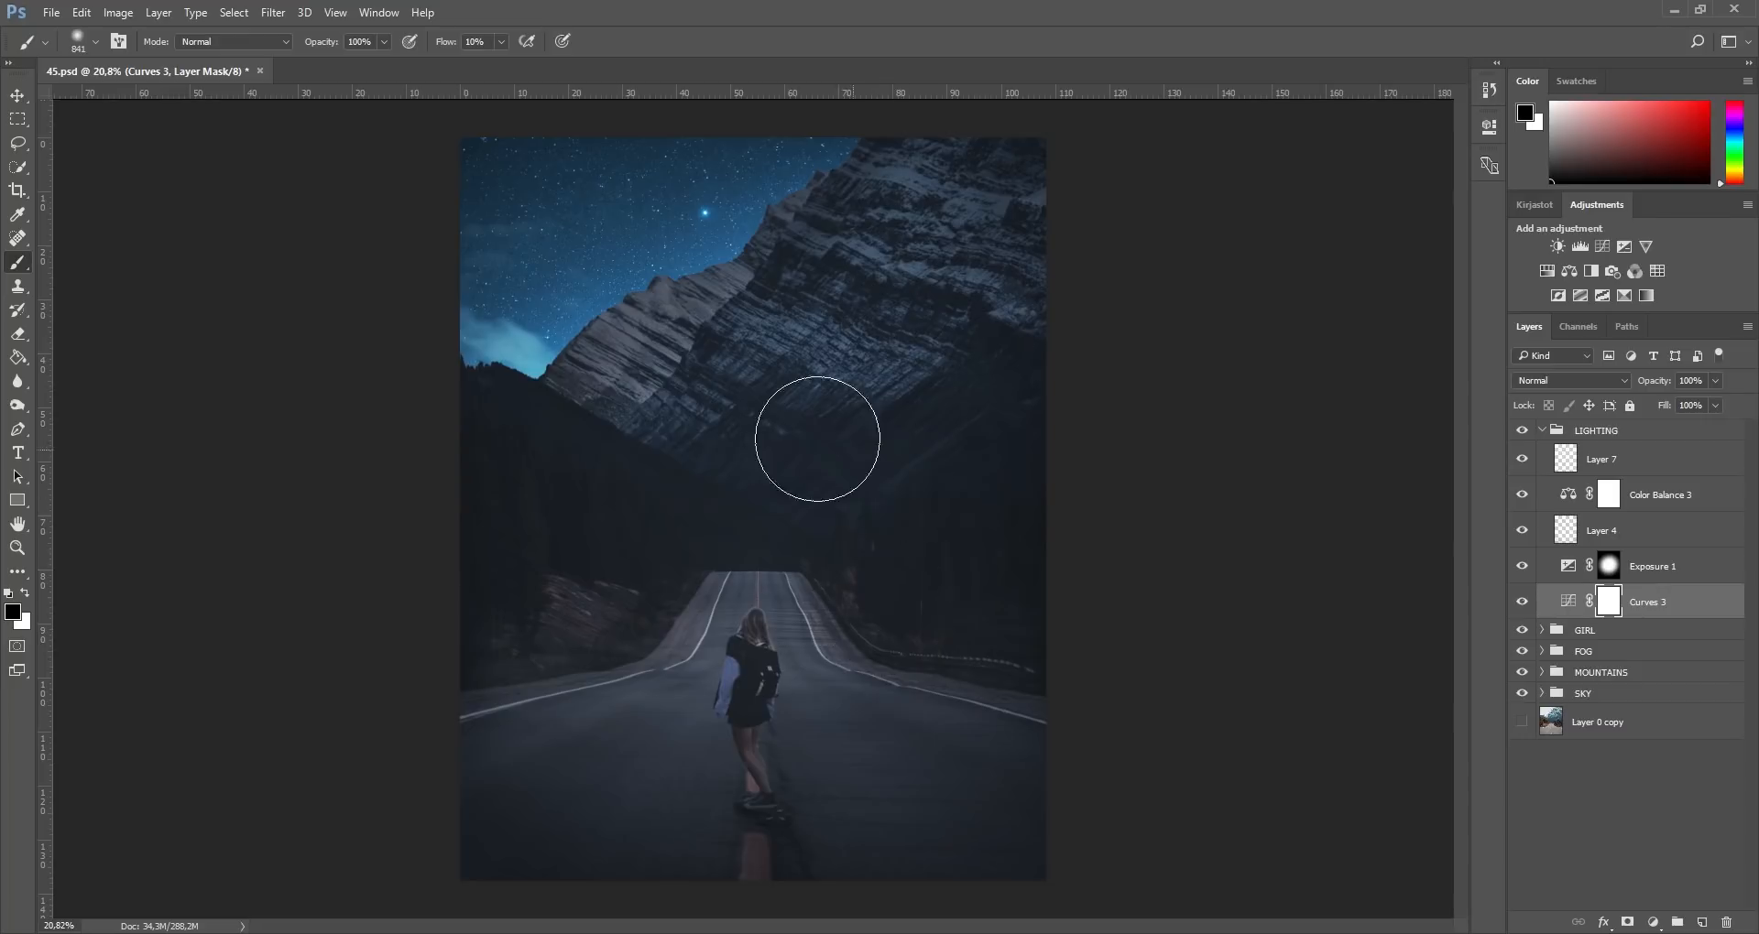
pyautogui.moveTo(739, 536); pyautogui.dragTo(881, 568)
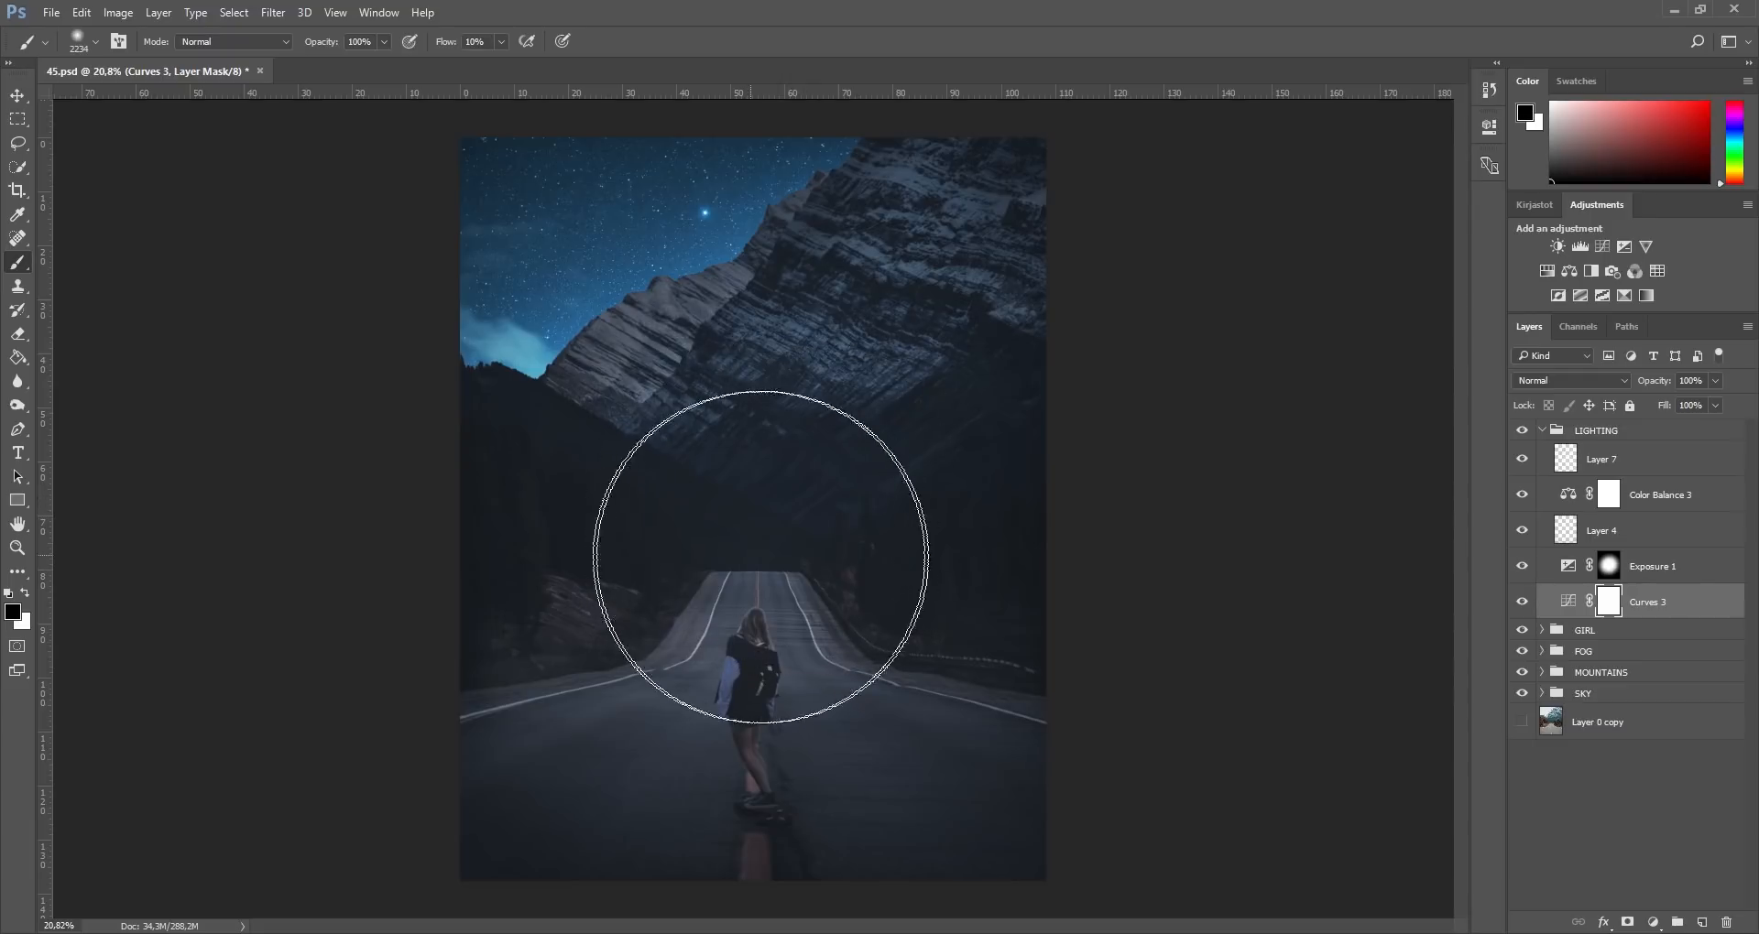
pyautogui.click(777, 511)
pyautogui.scroll(-4, 1090, 687)
pyautogui.scroll(3, 990, 705)
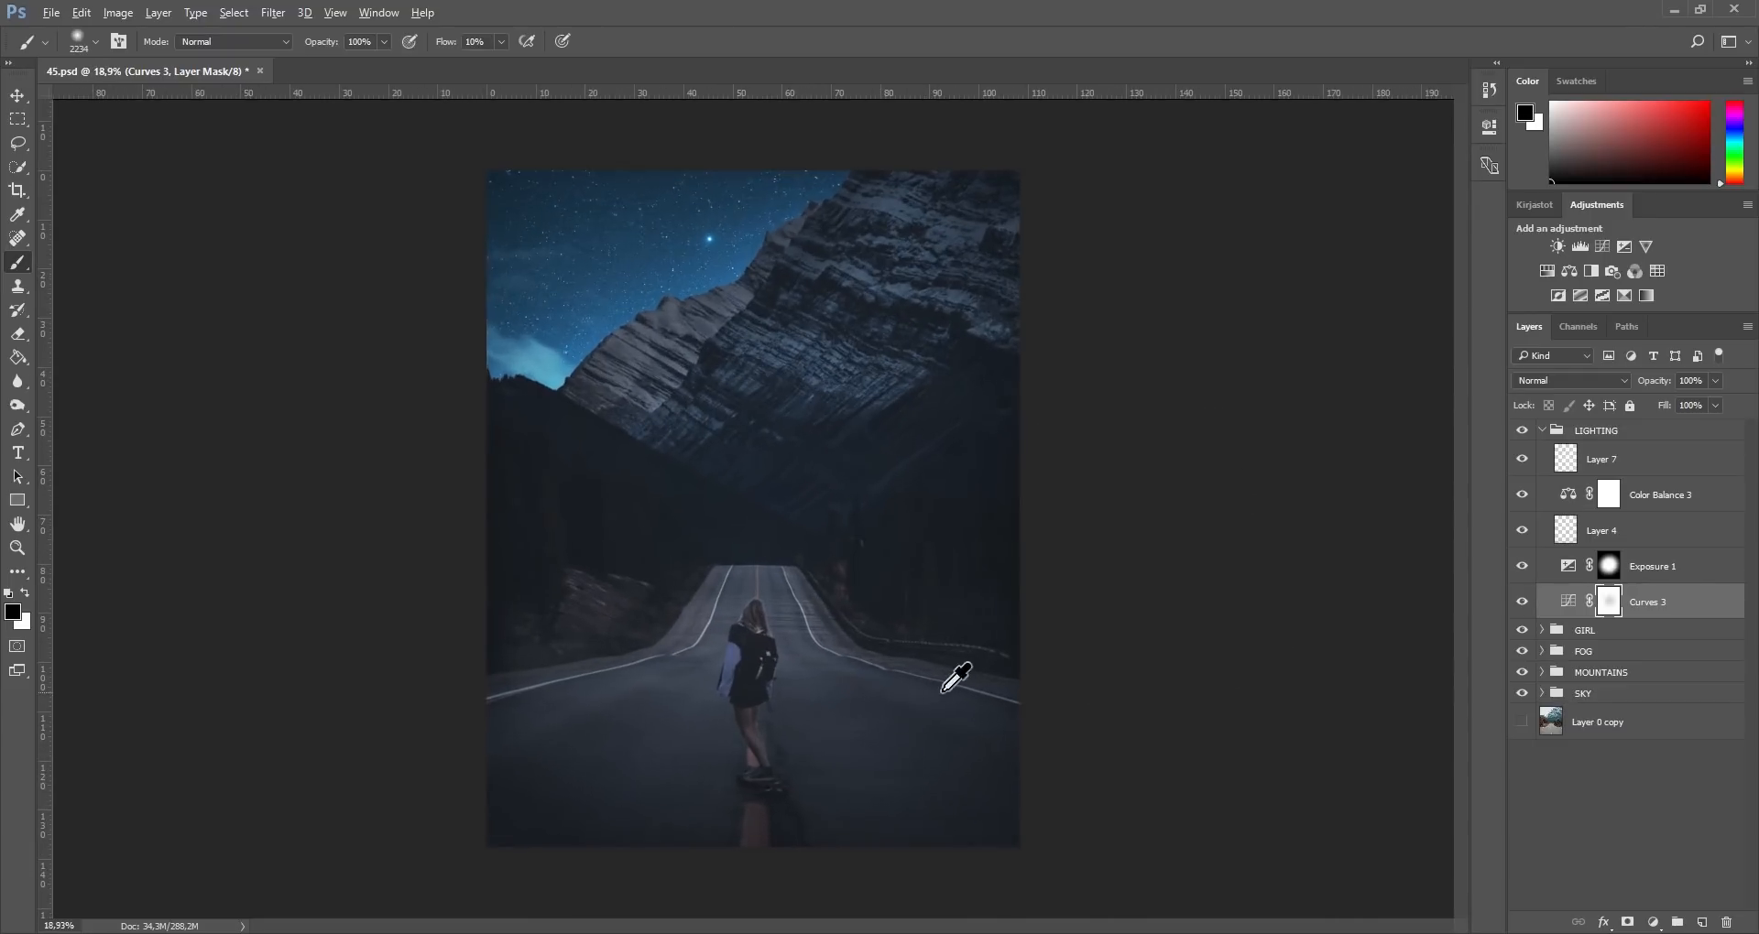
pyautogui.hotkey('ctrl', 'z')
pyautogui.click(781, 572)
pyautogui.moveTo(772, 563)
pyautogui.mouseDown()
pyautogui.moveTo(717, 552)
pyautogui.moveTo(738, 550)
pyautogui.mouseUp()
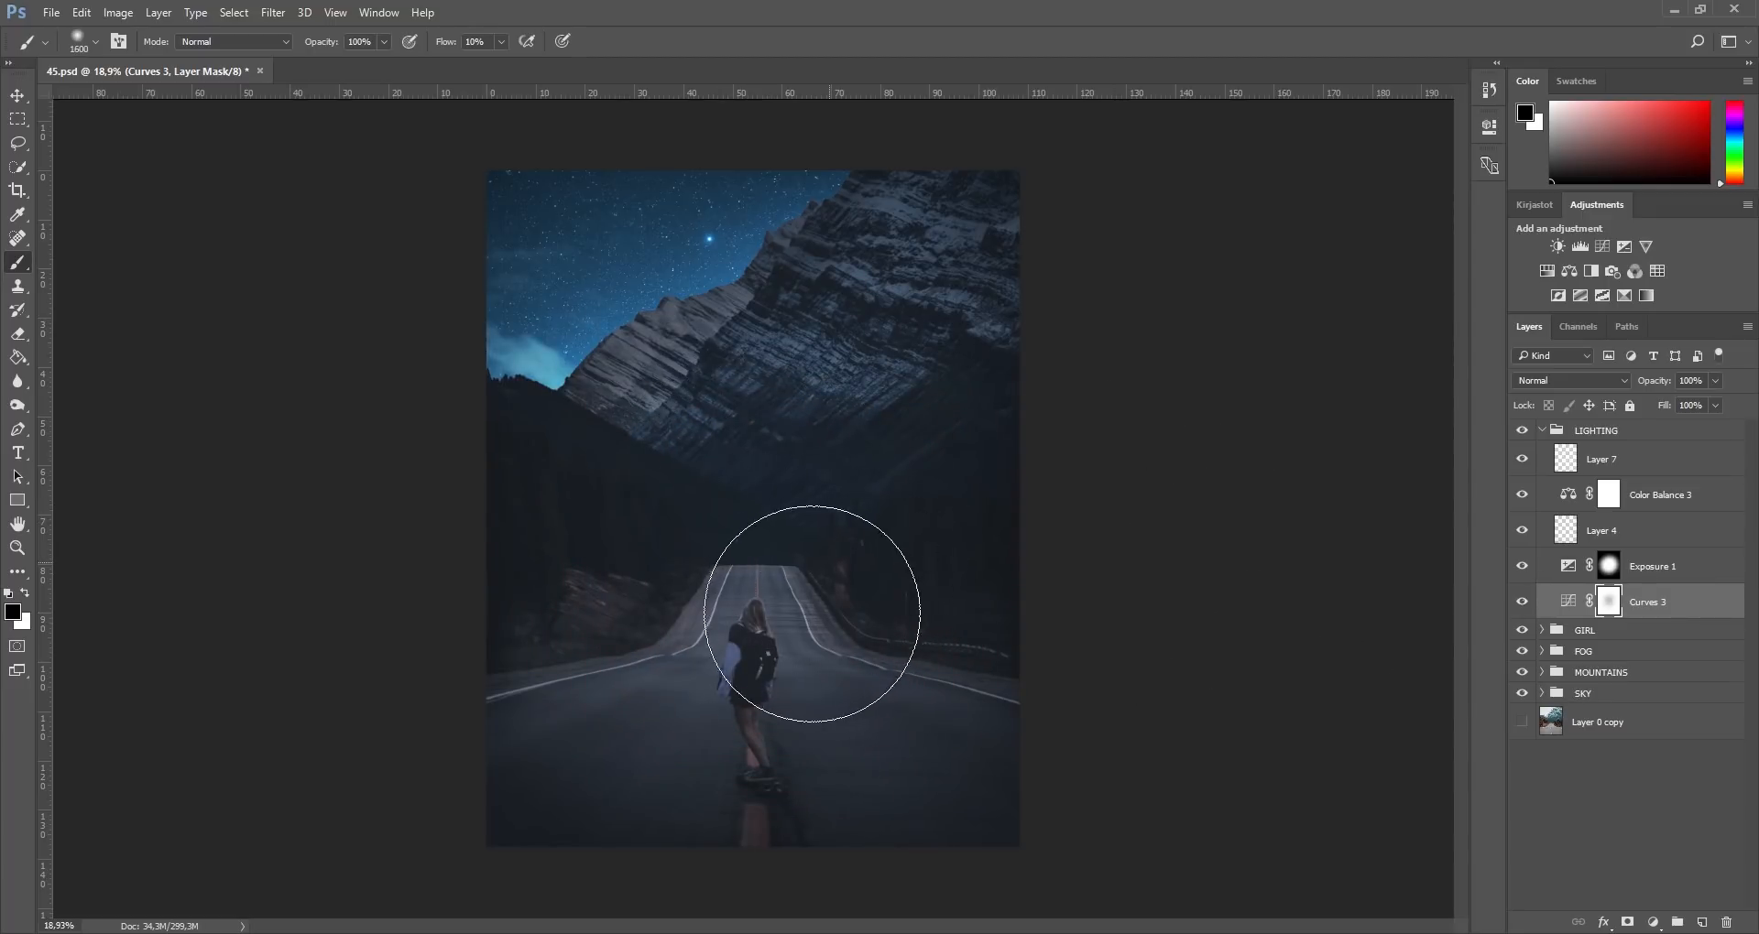
pyautogui.scroll(-5, 1127, 597)
pyautogui.scroll(6, 905, 687)
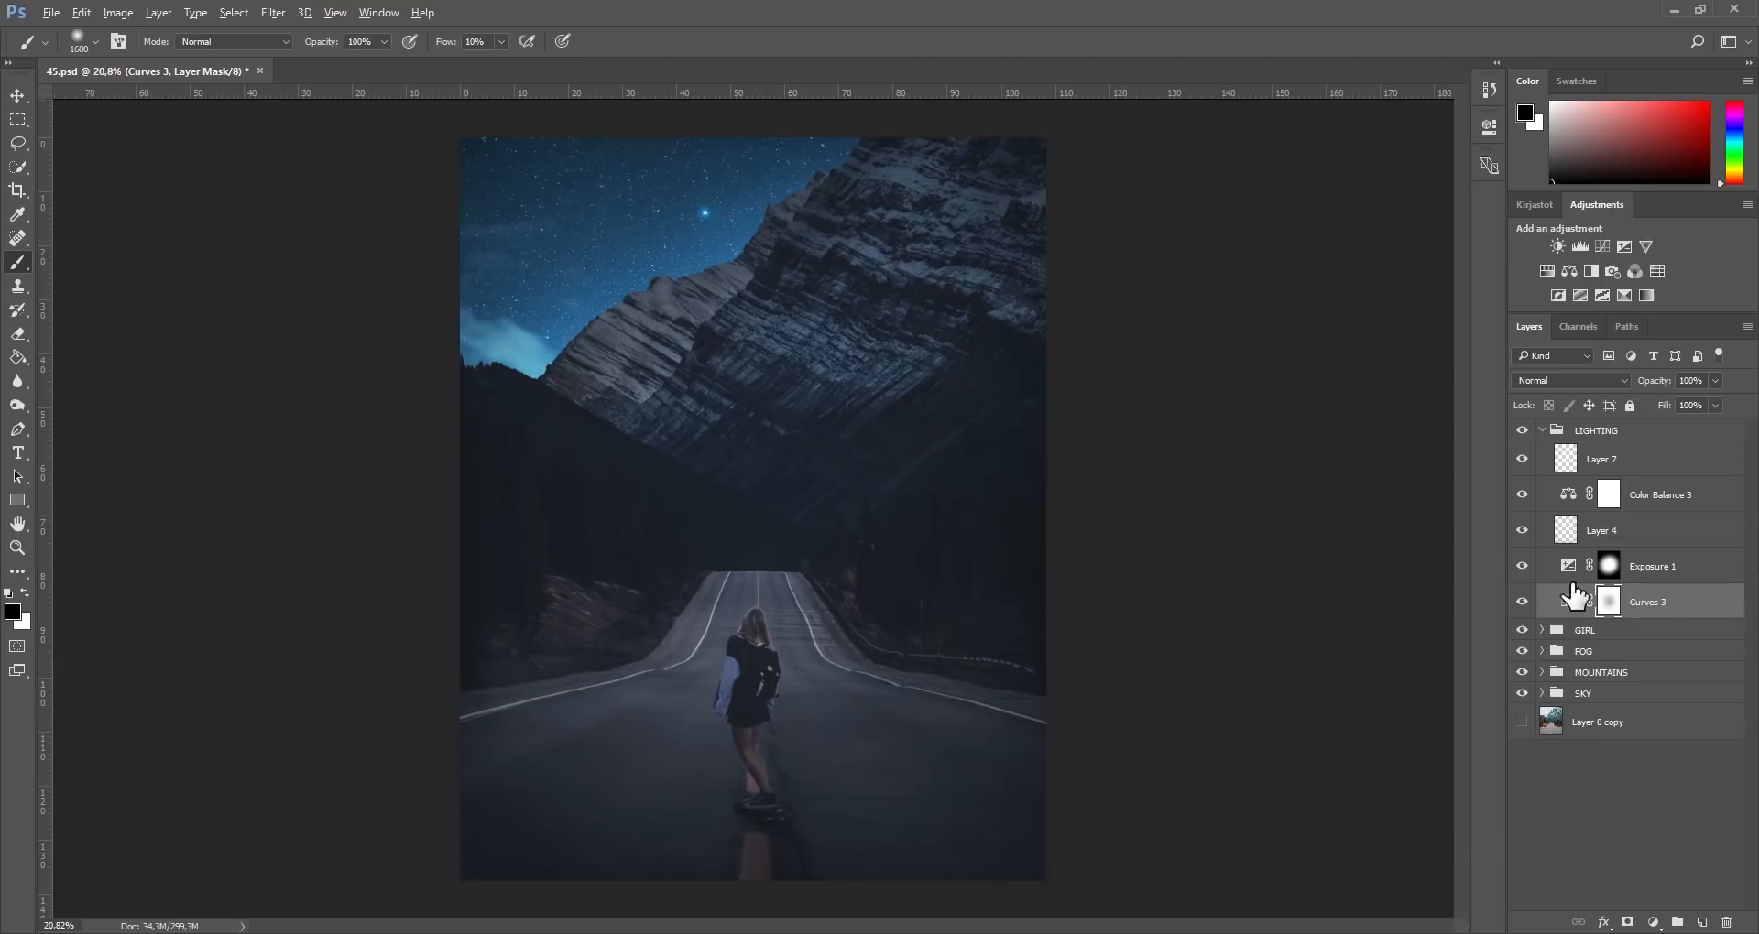
# Step: Collapse the LIGHTING group and review the whole composite
pyautogui.click(1543, 431)
pyautogui.scroll(-2, 786, 555)
pyautogui.scroll(1, 784, 557)
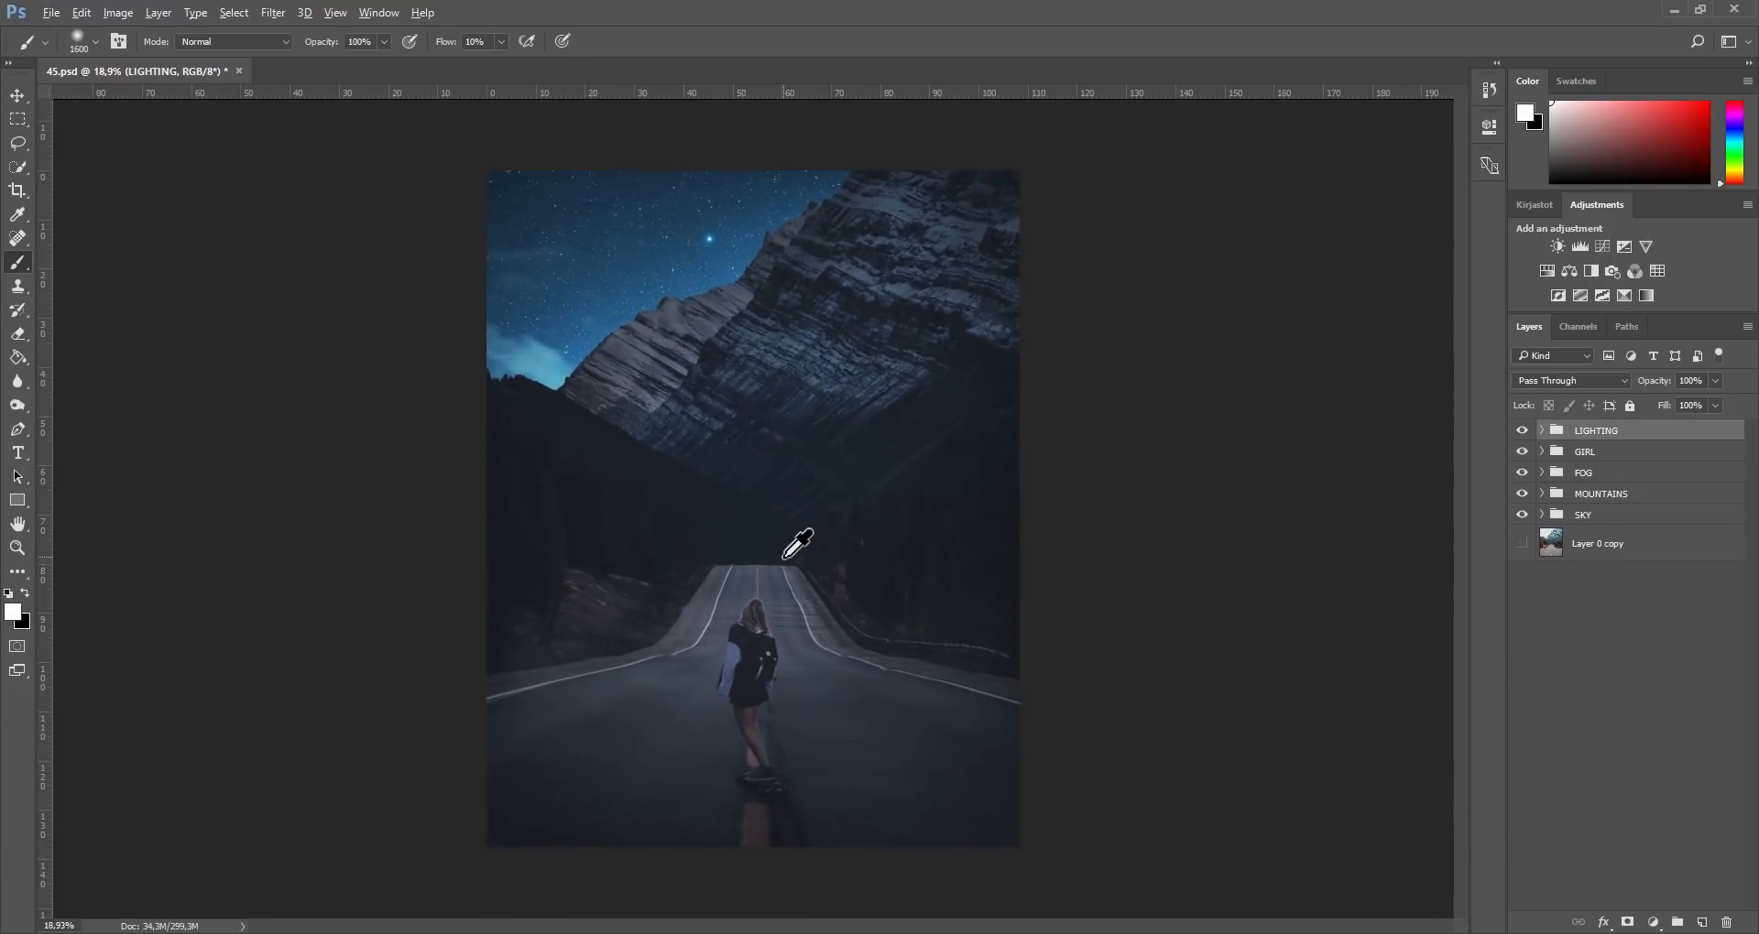